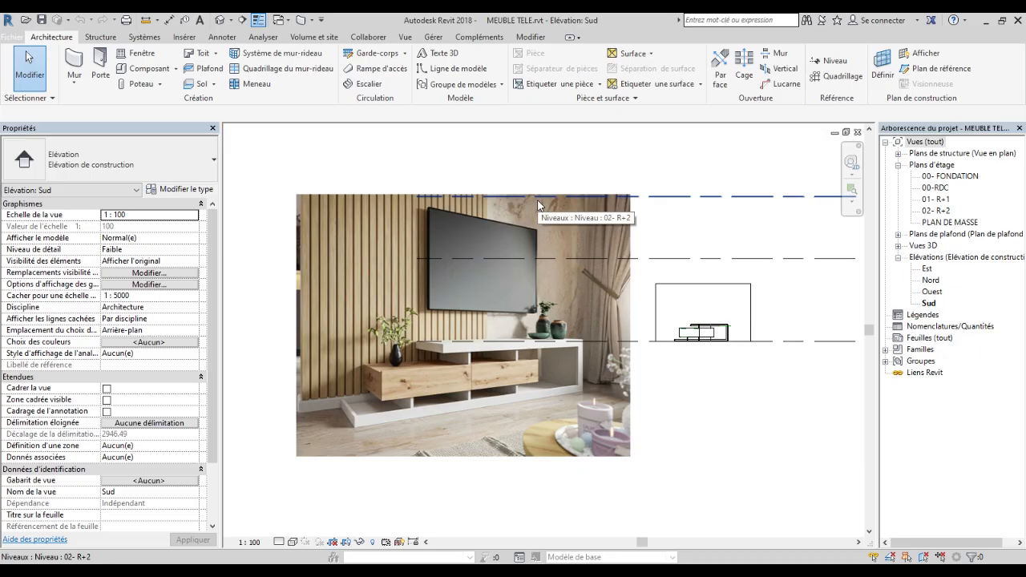
Examine the TV cabinet model beside the reference photo in the Sud elevation and from several angles in the 3D view.
scroll(470, 263, "down", 1)
middle_click_drag(649, 438, 605, 398)
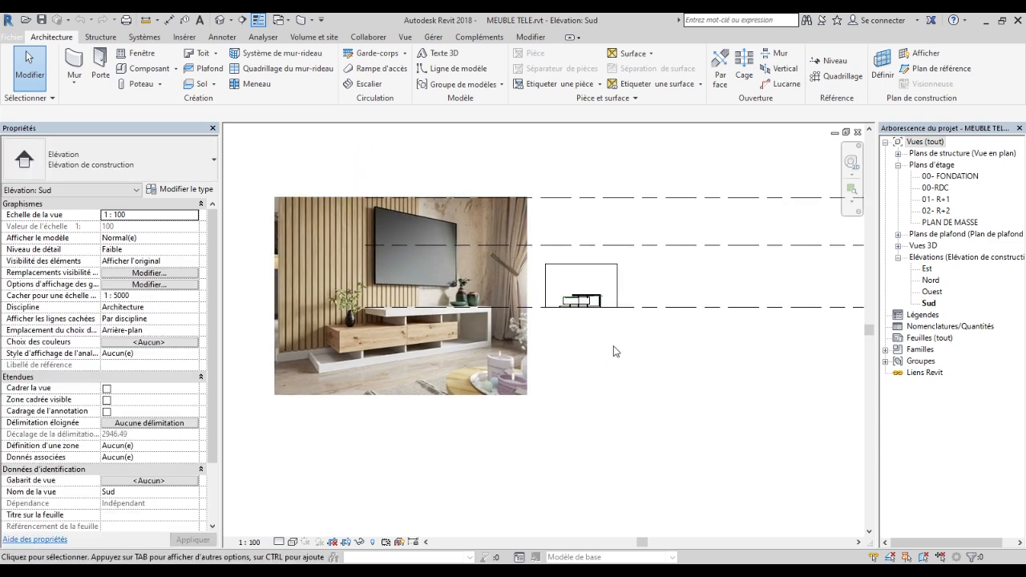
scroll(611, 358, "up", 1)
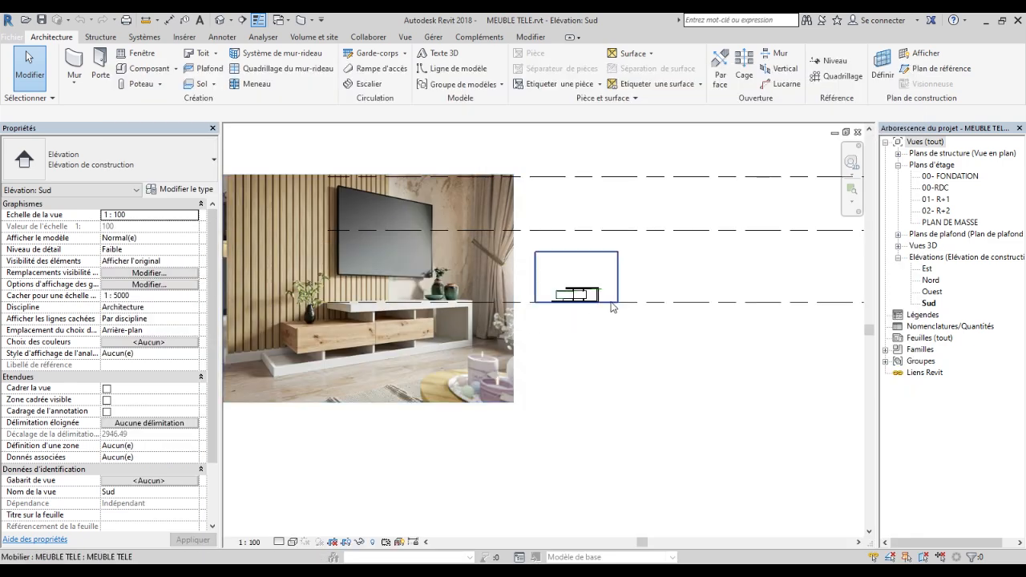
scroll(593, 330, "up", 7)
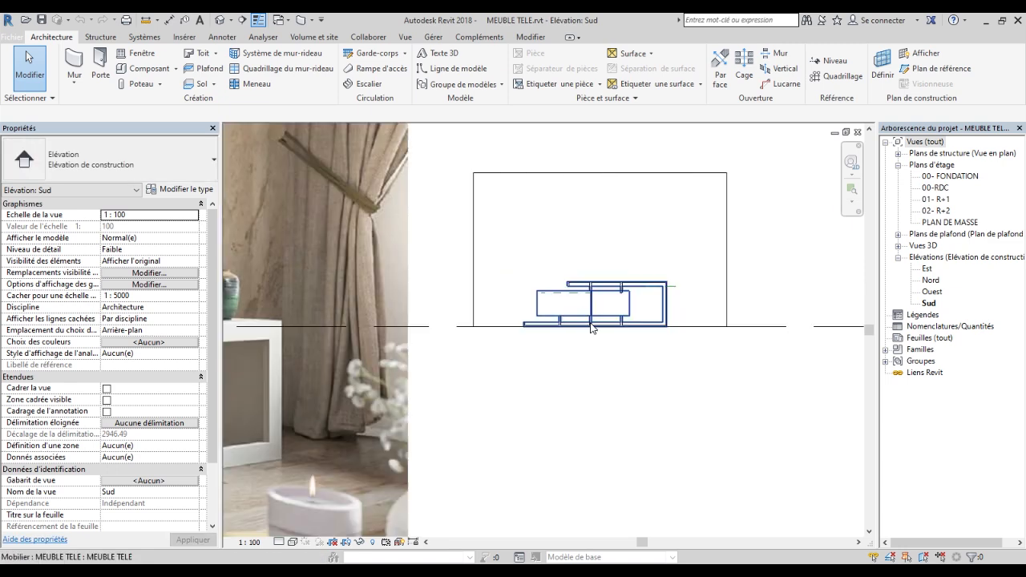
middle_click_drag(592, 329, 590, 396)
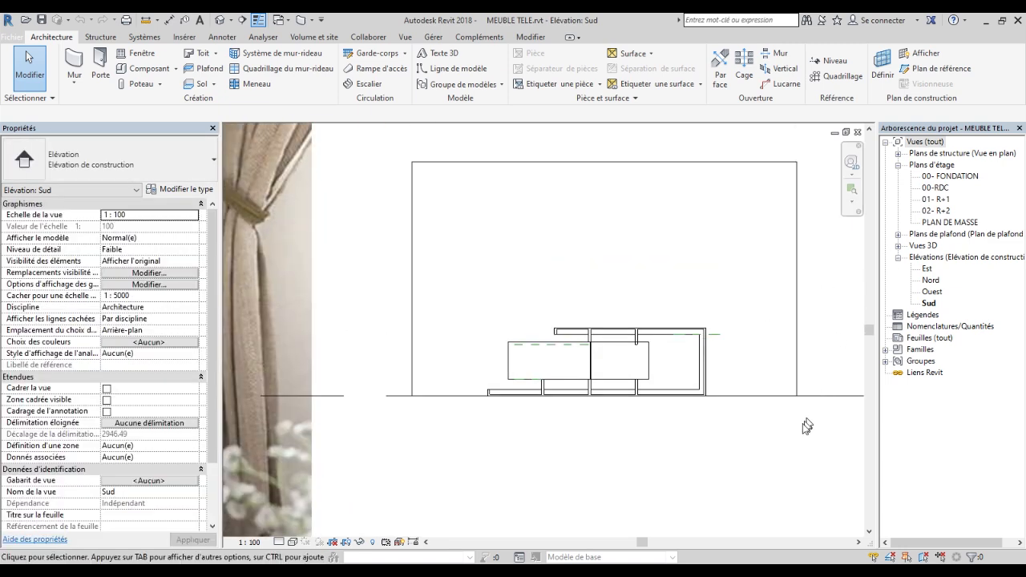
key("3")
key("d")
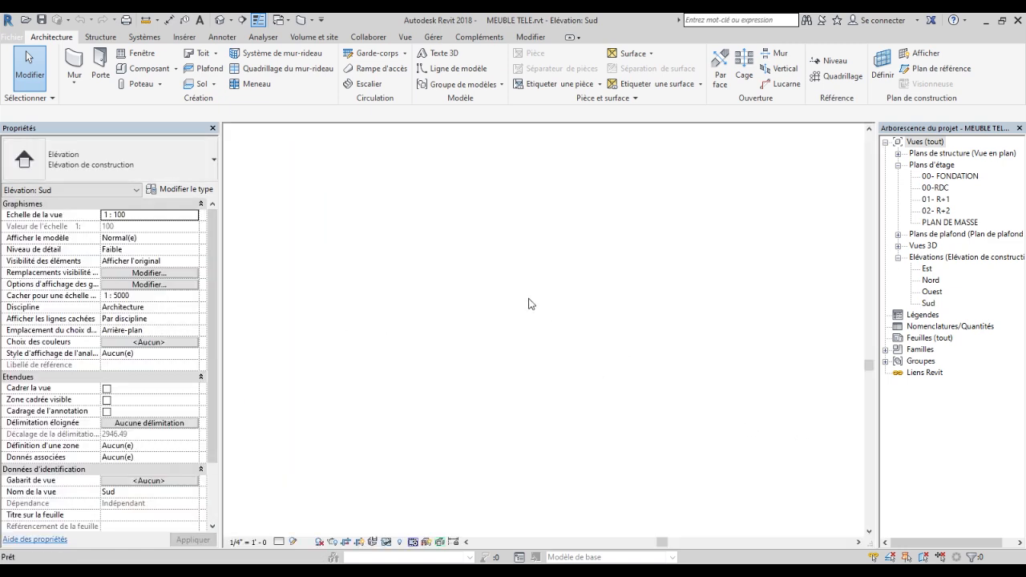
middle_click_drag(529, 401, 480, 330)
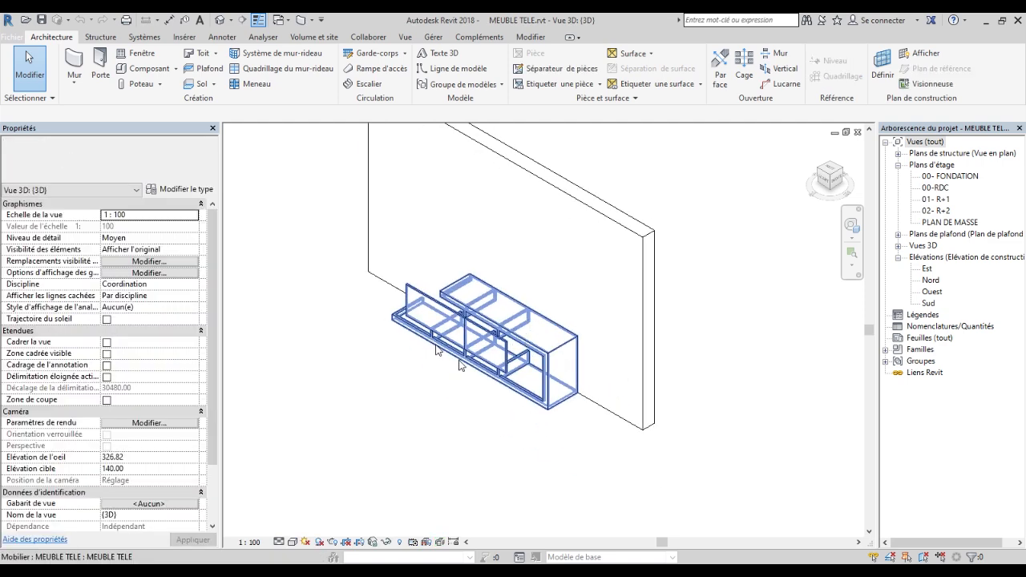
middle_click_drag(493, 421, 764, 360, "shift")
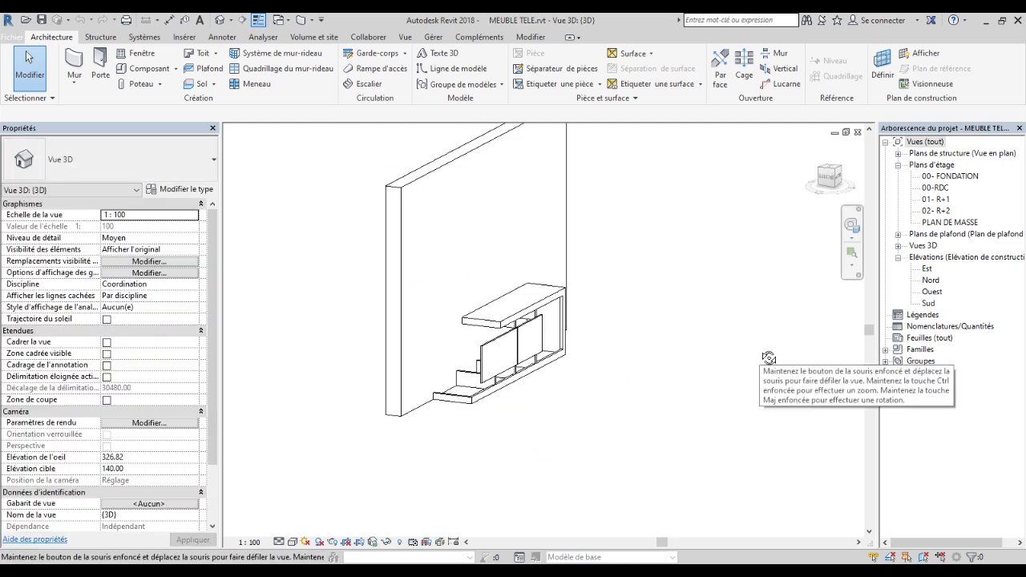
scroll(529, 395, "up", 5)
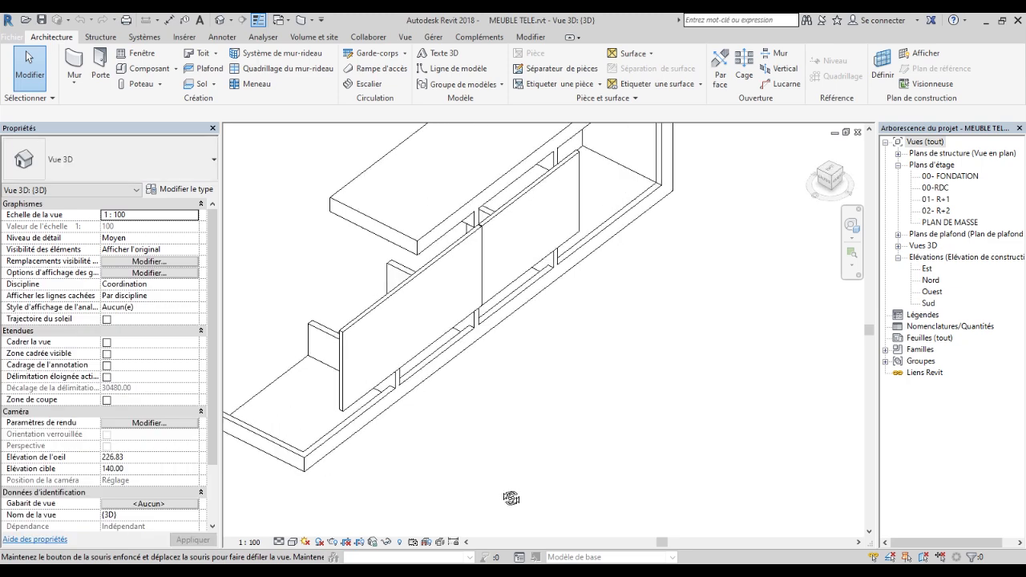
scroll(612, 492, "down", 2)
middle_click_drag(683, 414, 373, 325, "shift")
middle_click_drag(605, 504, 676, 483, "shift")
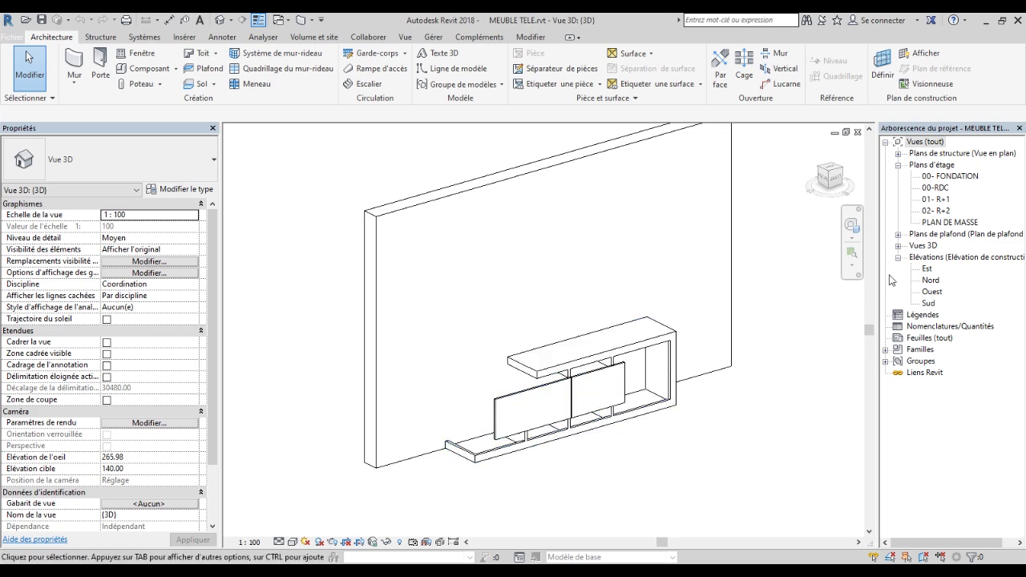
Return to the Sud elevation and examine the cabinet's shelves and wooden drawer units in the reference photo.
double_click(928, 303)
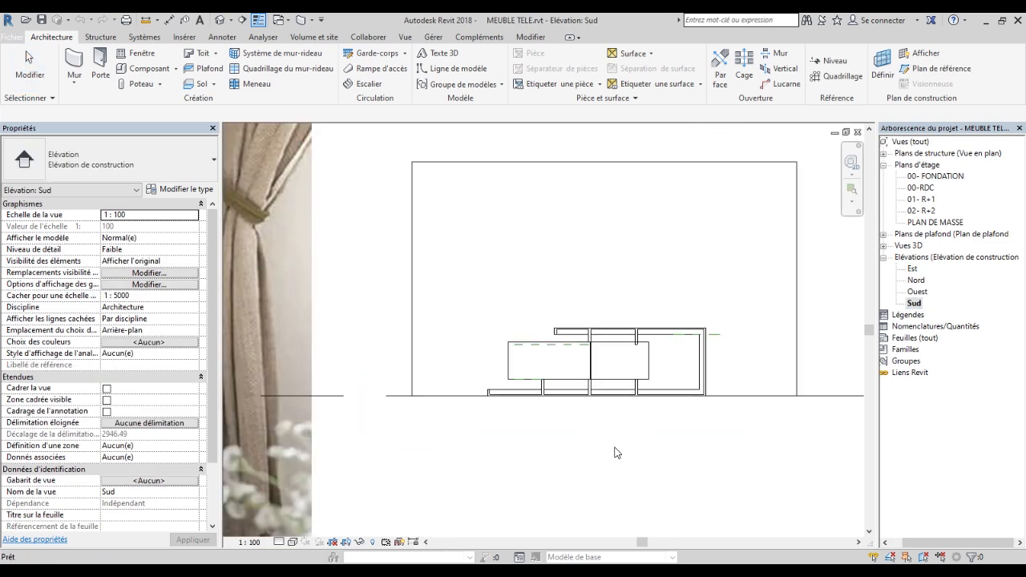
scroll(615, 454, "down", 3)
scroll(616, 454, "down", 2)
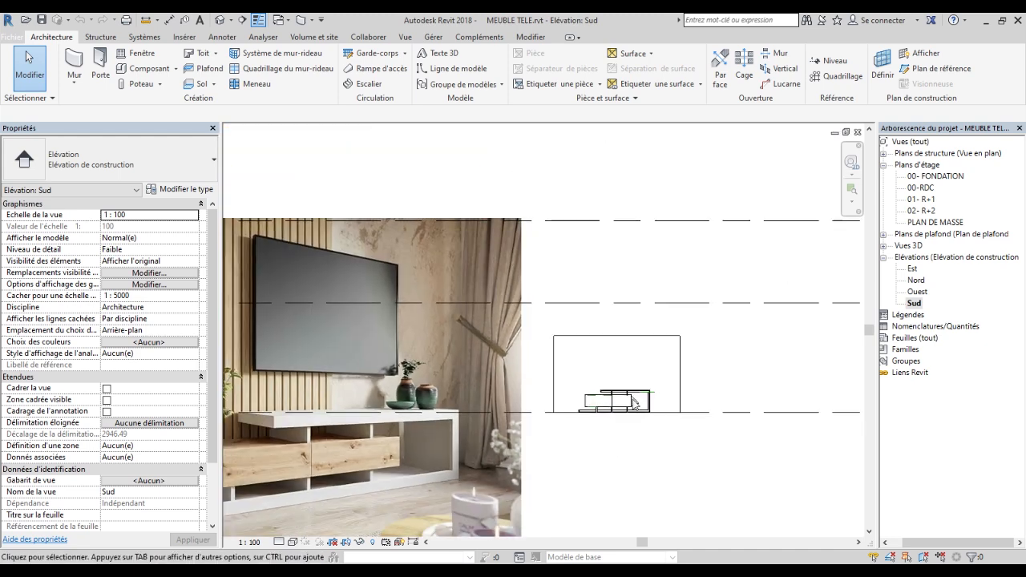
scroll(619, 398, "down", 1)
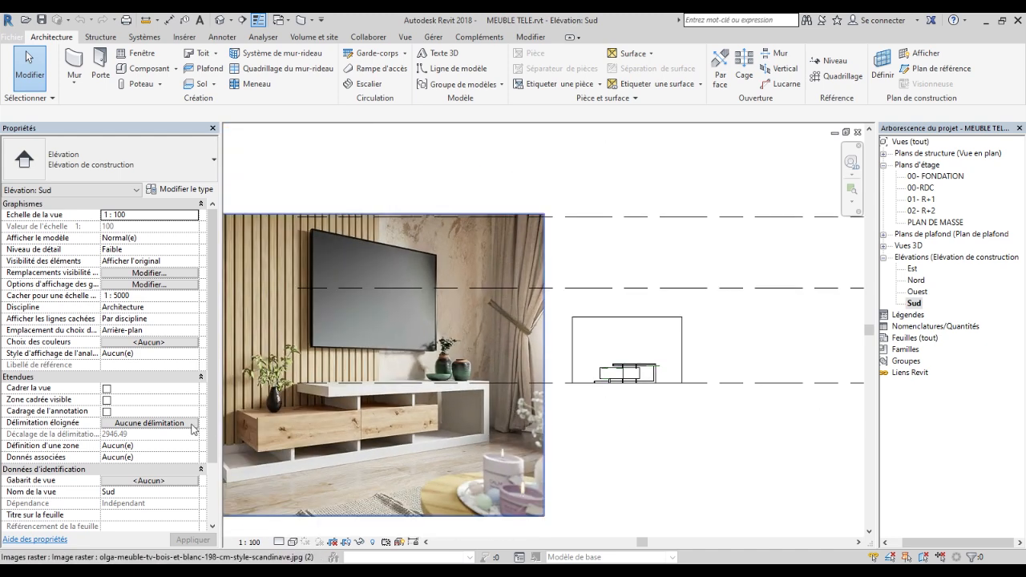
scroll(633, 375, "down", 1)
scroll(312, 420, "up", 5)
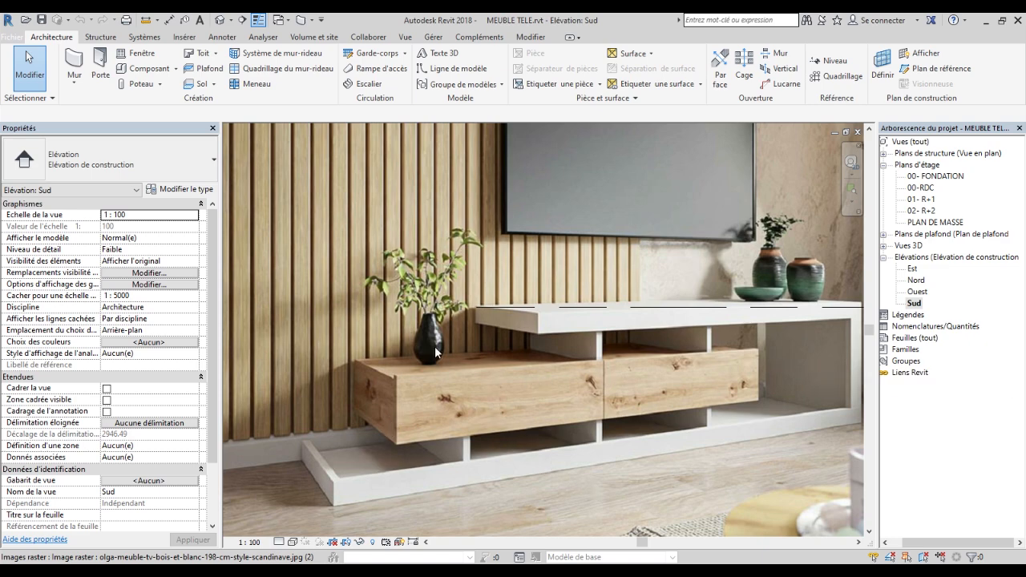
scroll(436, 352, "down", 5)
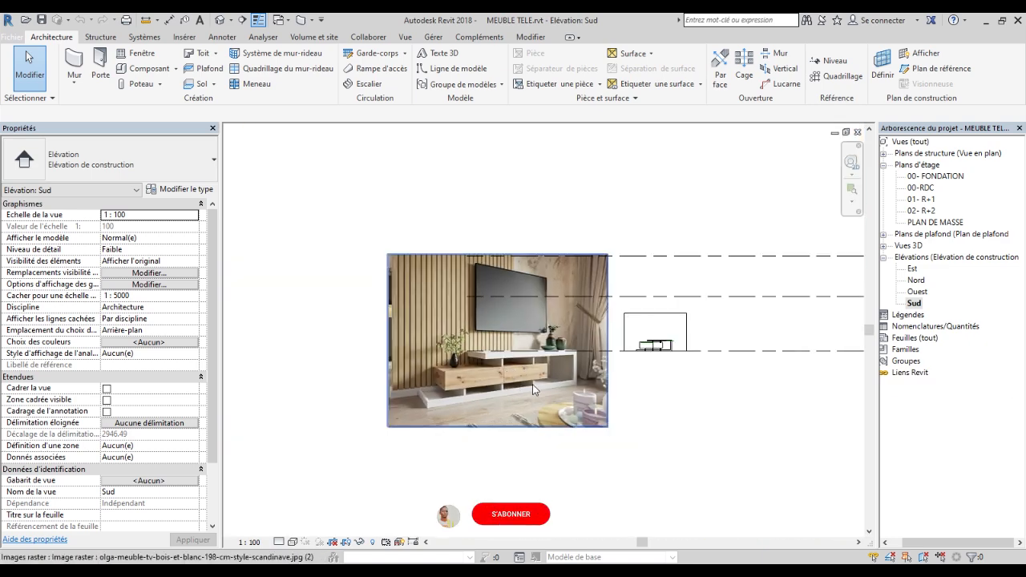
scroll(532, 384, "up", 3)
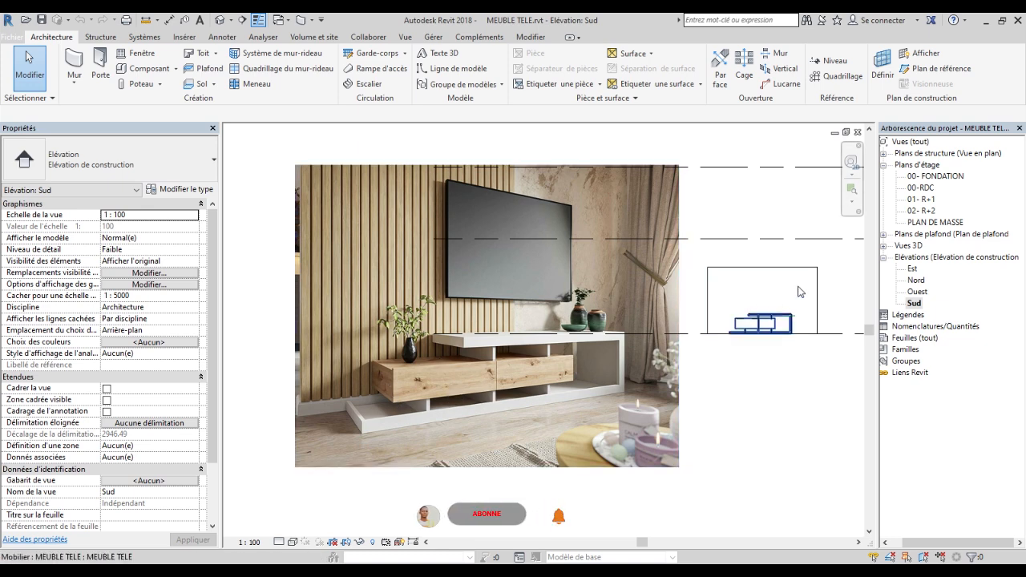
Examine the drawer fronts, supports and shelves of the modelled cabinet and compare them with the reference photo.
scroll(782, 306, "up", 6)
scroll(608, 453, "up", 2)
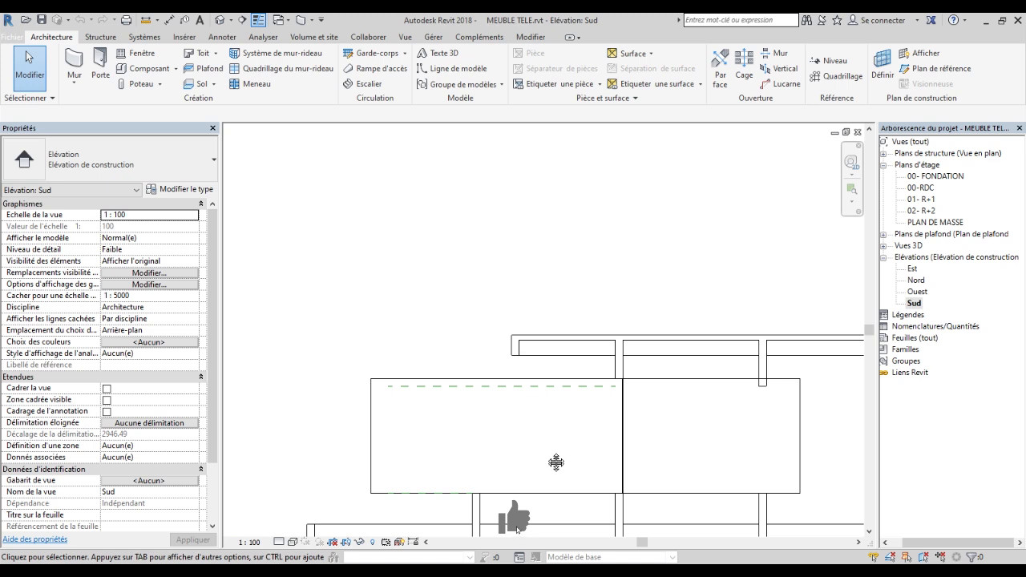
middle_click_drag(556, 462, 554, 440)
scroll(460, 451, "down", 3)
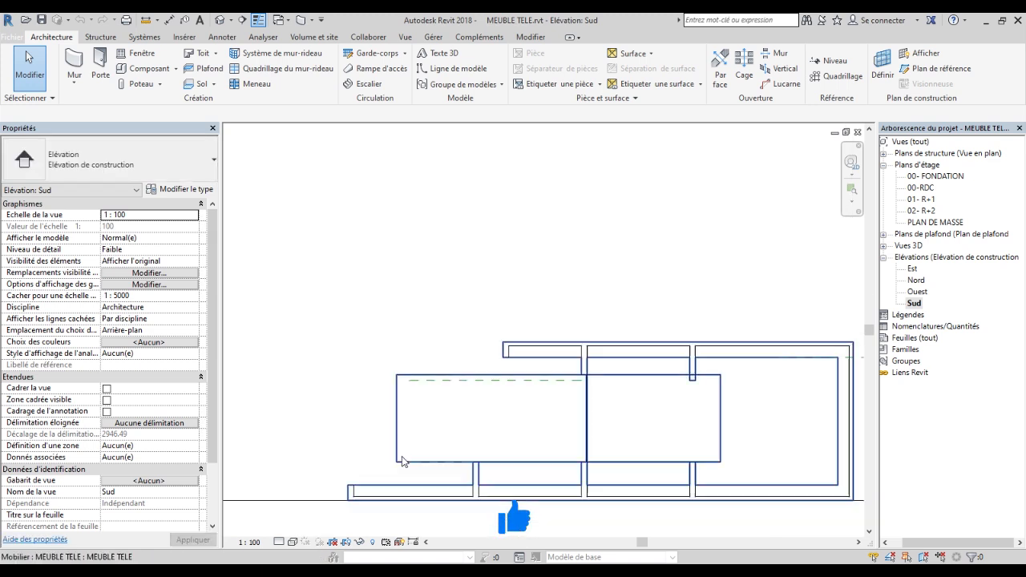
scroll(407, 457, "up", 3)
scroll(415, 450, "down", 2)
scroll(602, 366, "down", 2)
scroll(678, 352, "down", 4)
scroll(580, 366, "down", 2)
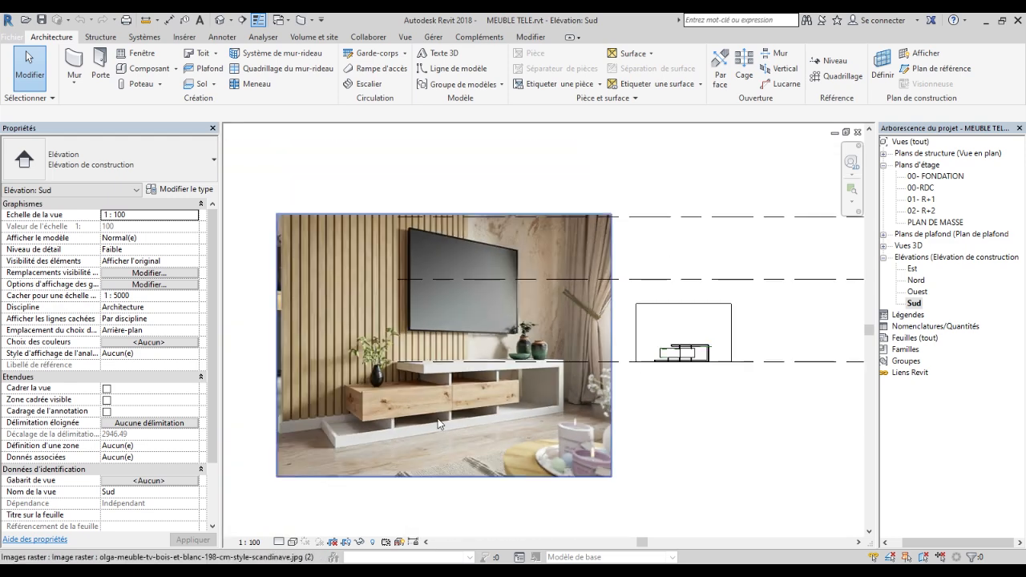
Inspect the sides and underside of the wooden drawer units in the reference photo.
scroll(345, 417, "up", 1)
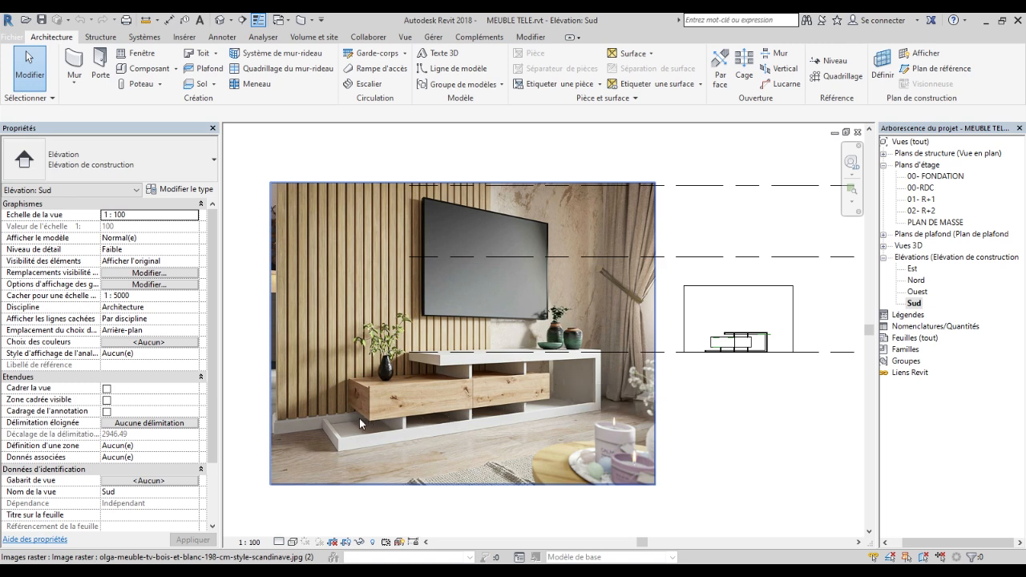
scroll(399, 418, "up", 2)
scroll(359, 412, "up", 2)
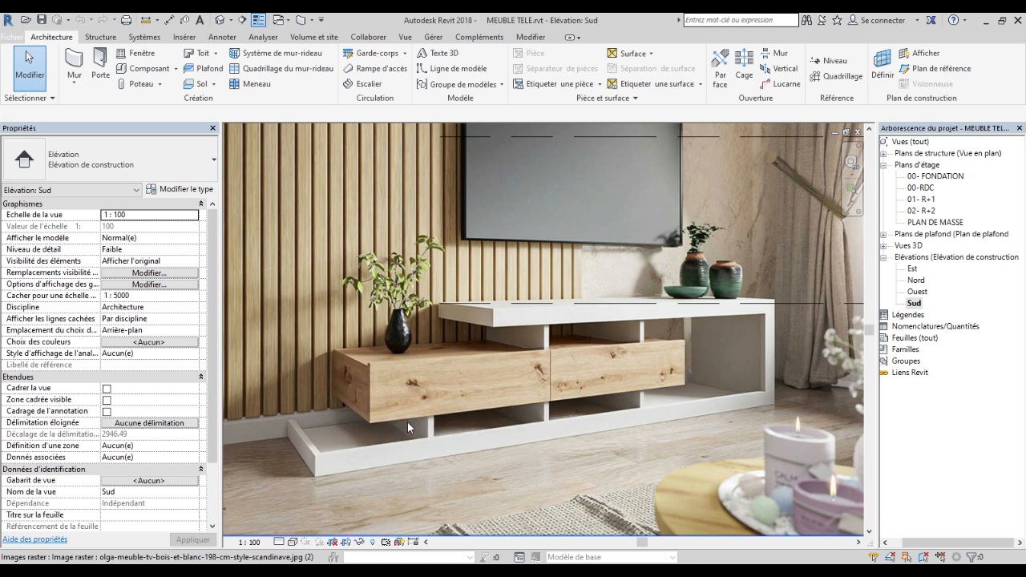
scroll(349, 356, "down", 2)
scroll(349, 355, "up", 5)
scroll(348, 356, "down", 3)
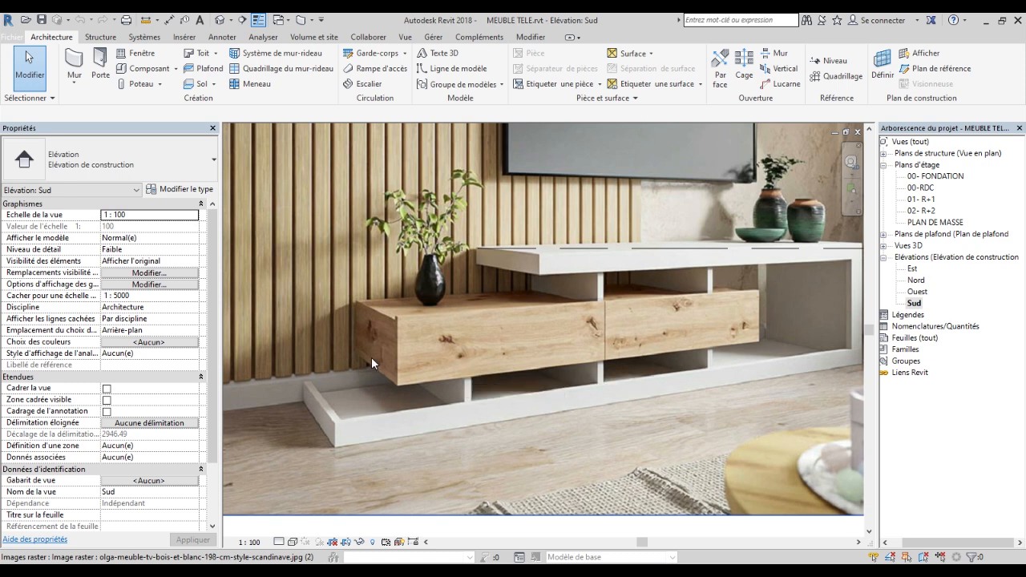
scroll(348, 347, "down", 4)
scroll(603, 313, "up", 5)
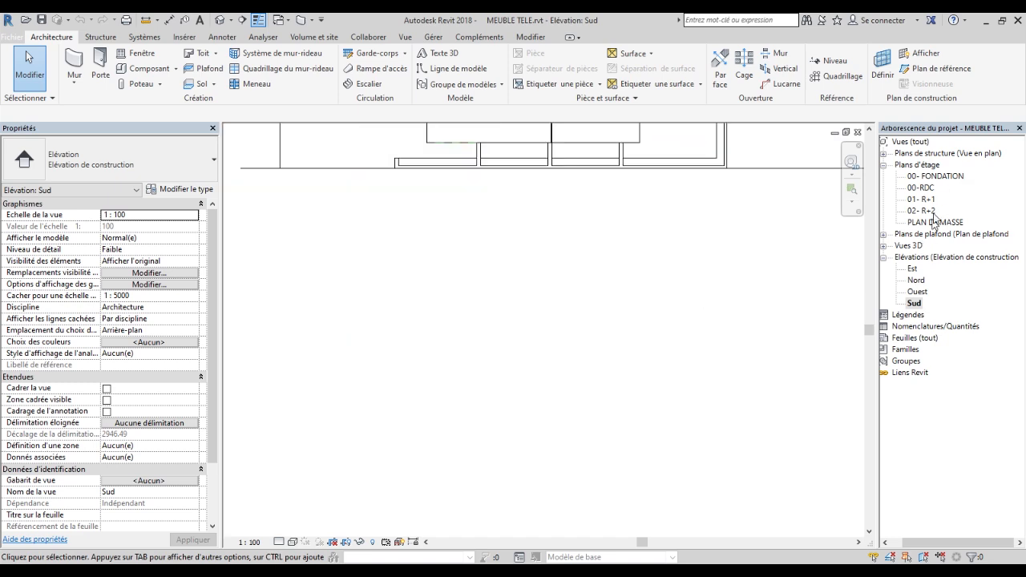
Open the 00-RDC floor plan and check the name of the reference plane along the cabinet's front edge.
double_click(922, 187)
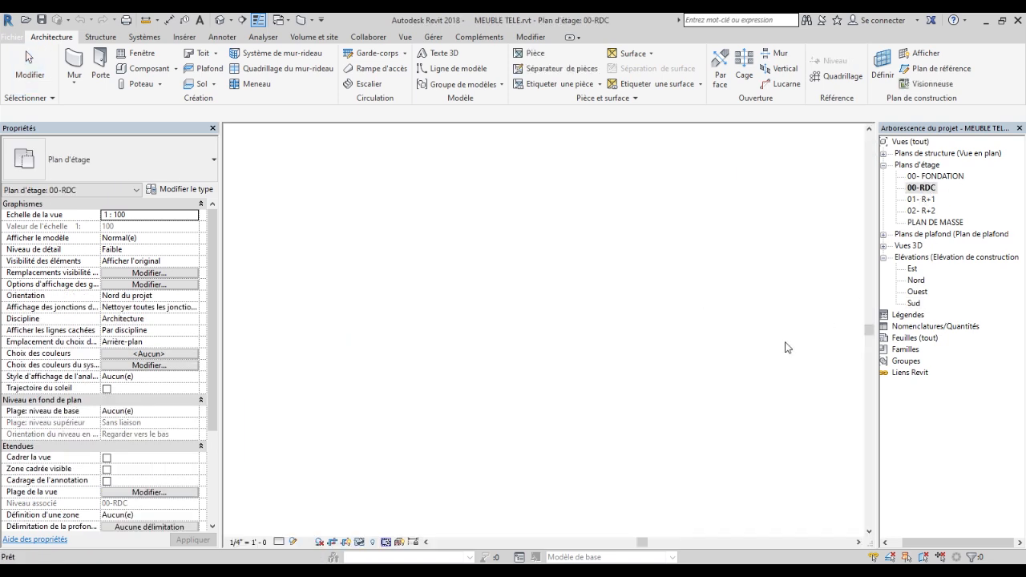
scroll(593, 384, "up", 5)
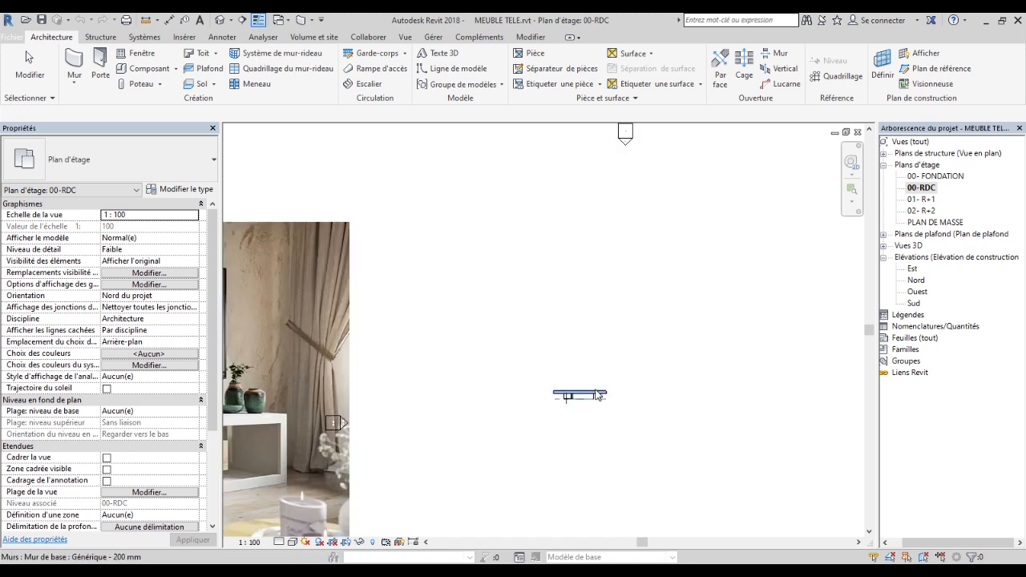
scroll(561, 353, "up", 4)
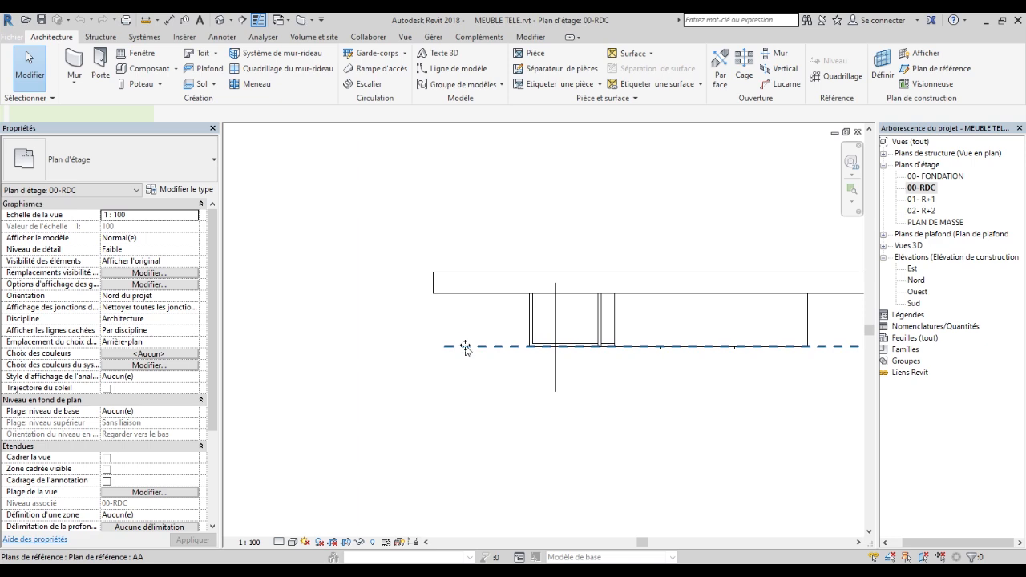
left_click(465, 346)
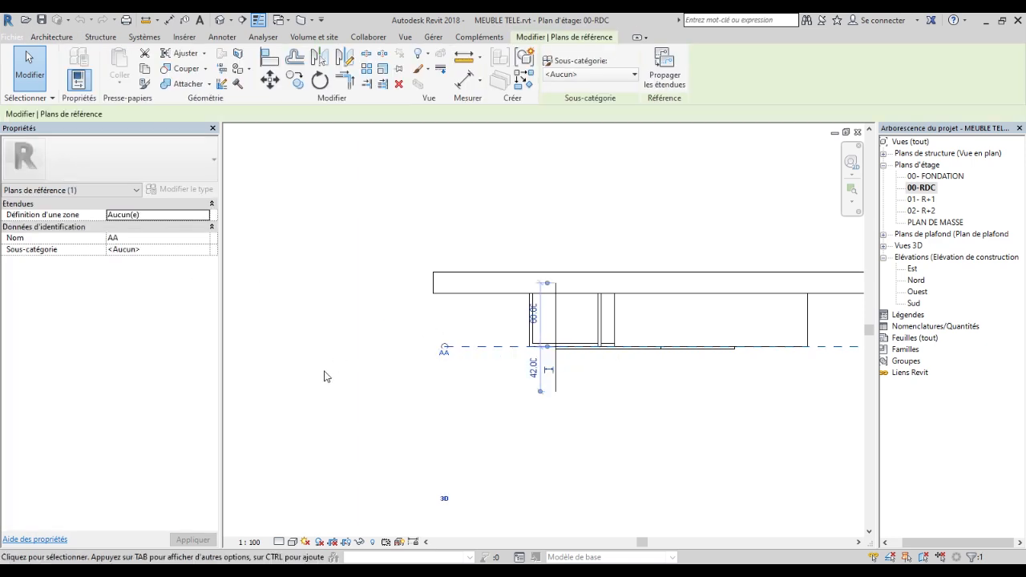
left_click(324, 376)
scroll(389, 331, "down", 4)
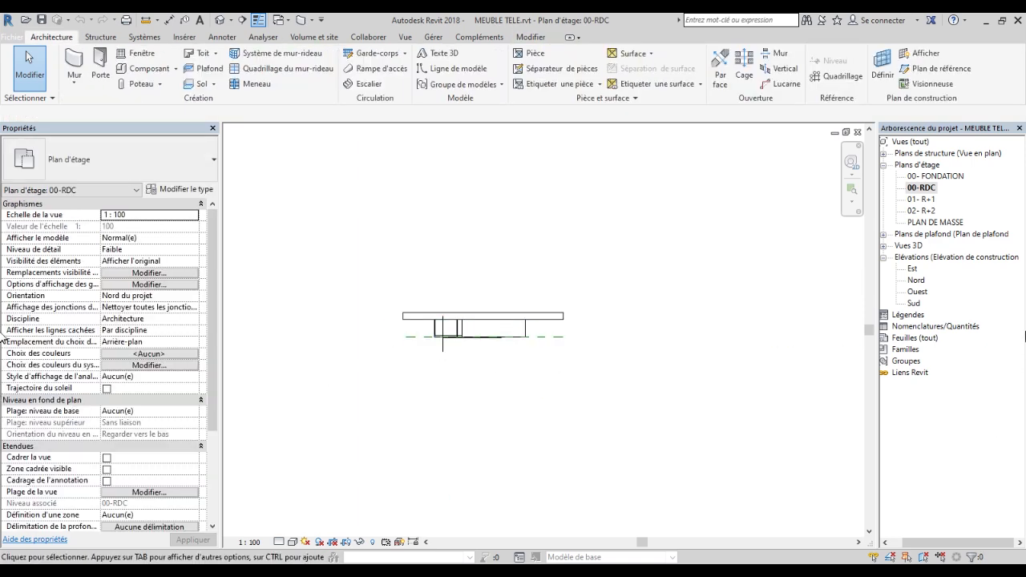
Return to the Sud elevation and open the TV cabinet for in-place editing.
double_click(913, 304)
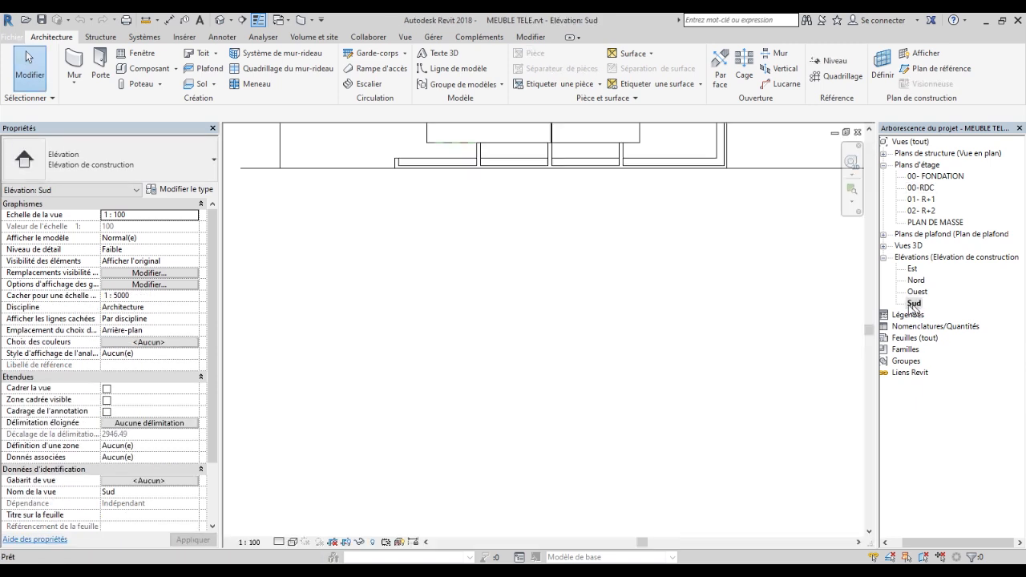
scroll(583, 240, "up", 3)
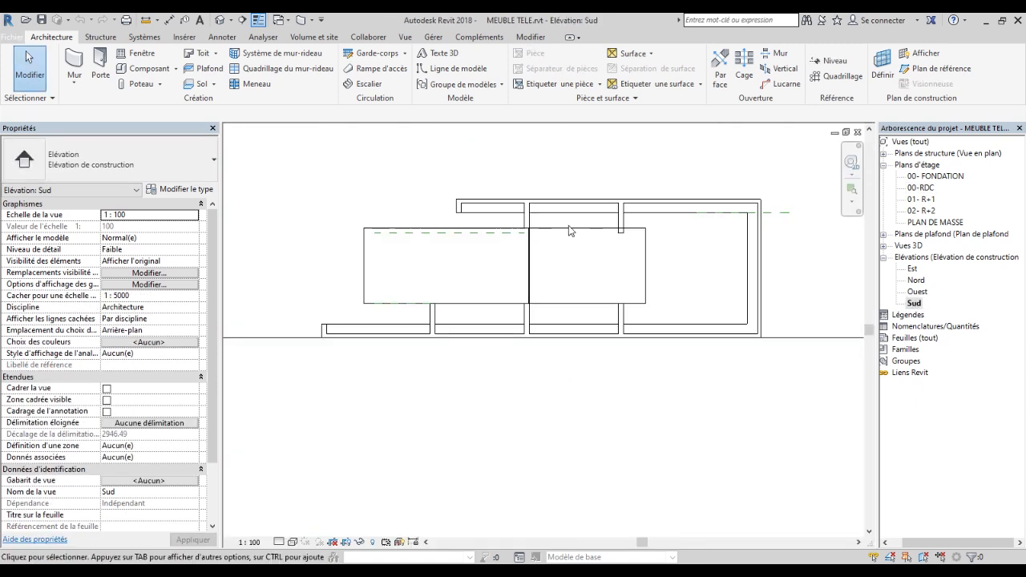
left_click(431, 230)
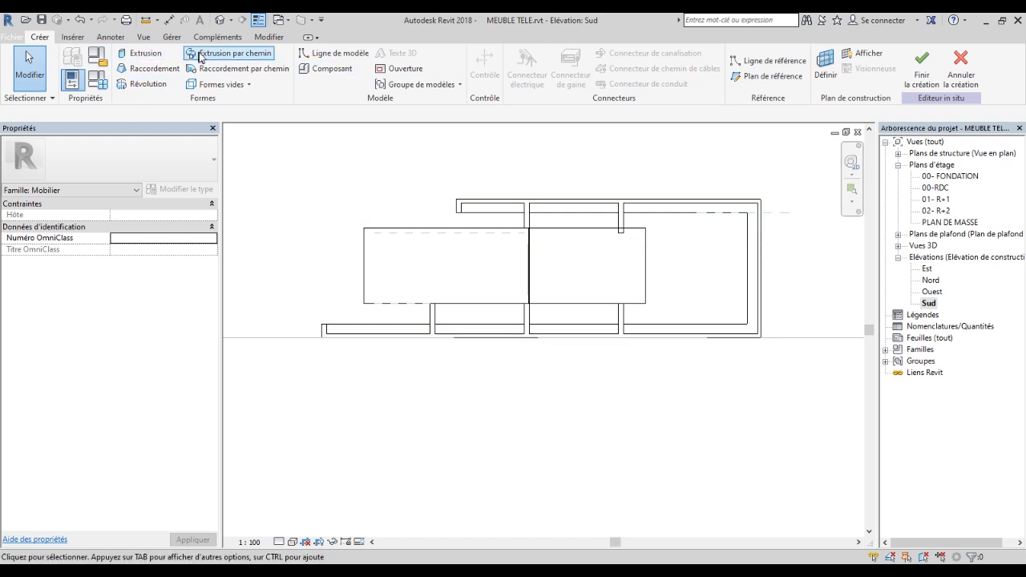
Begin a sweep (Extrusion par chemin) in the cabinet family and set its work plane to Plan de référence : AA.
left_click(242, 58)
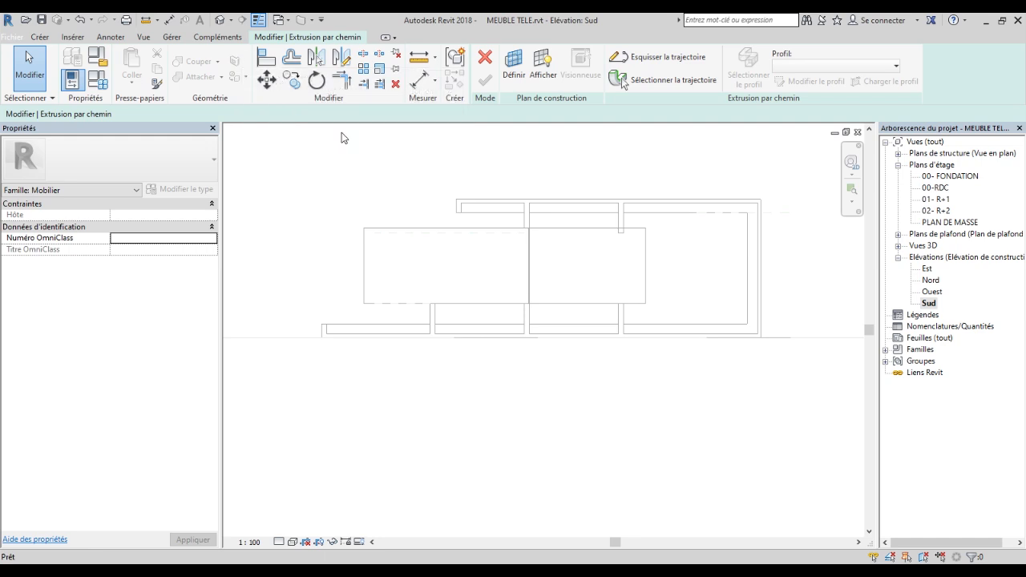
middle_click_drag(642, 228, 647, 285)
scroll(577, 215, "up", 2)
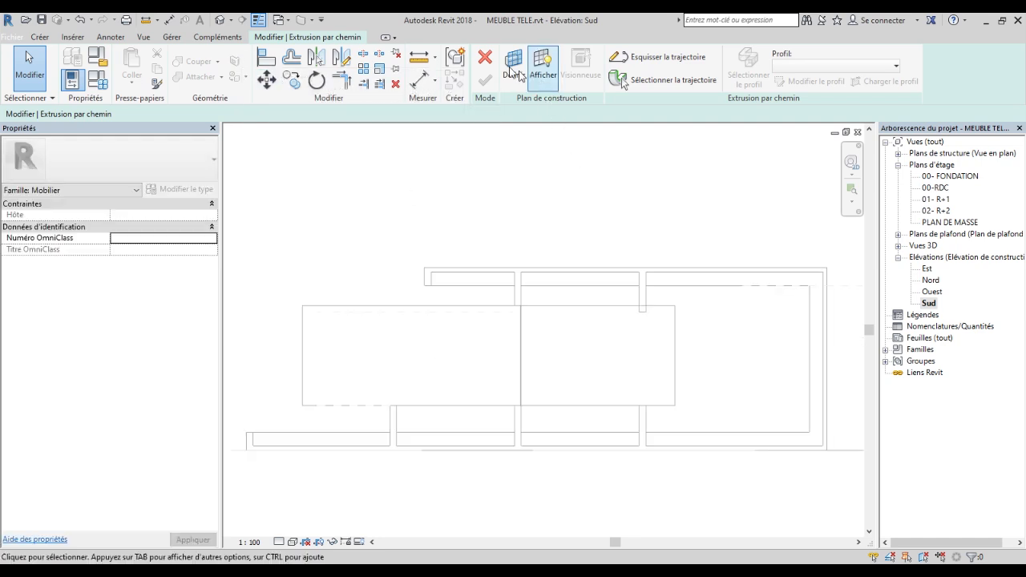
left_click(506, 65)
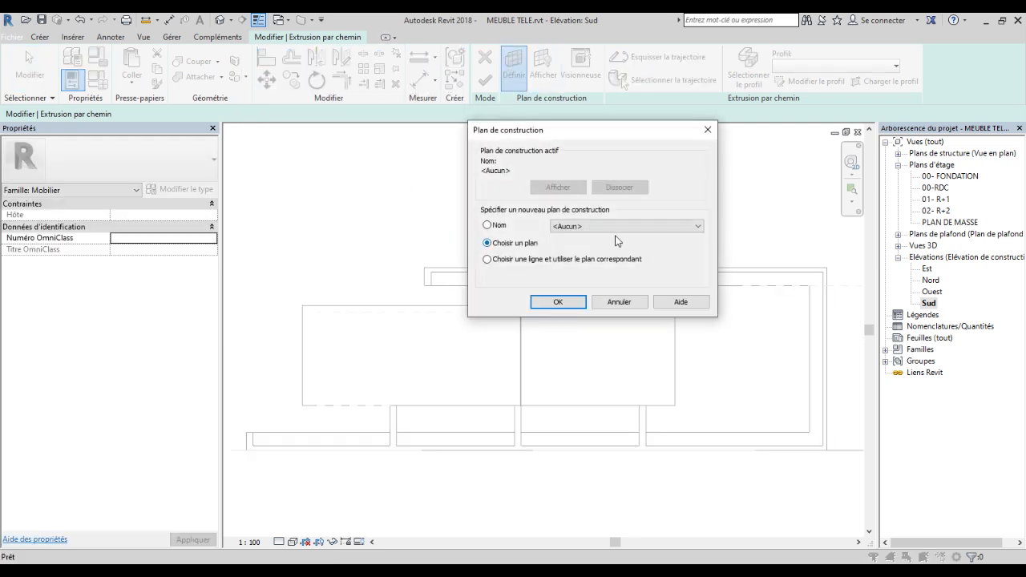
left_click(617, 227)
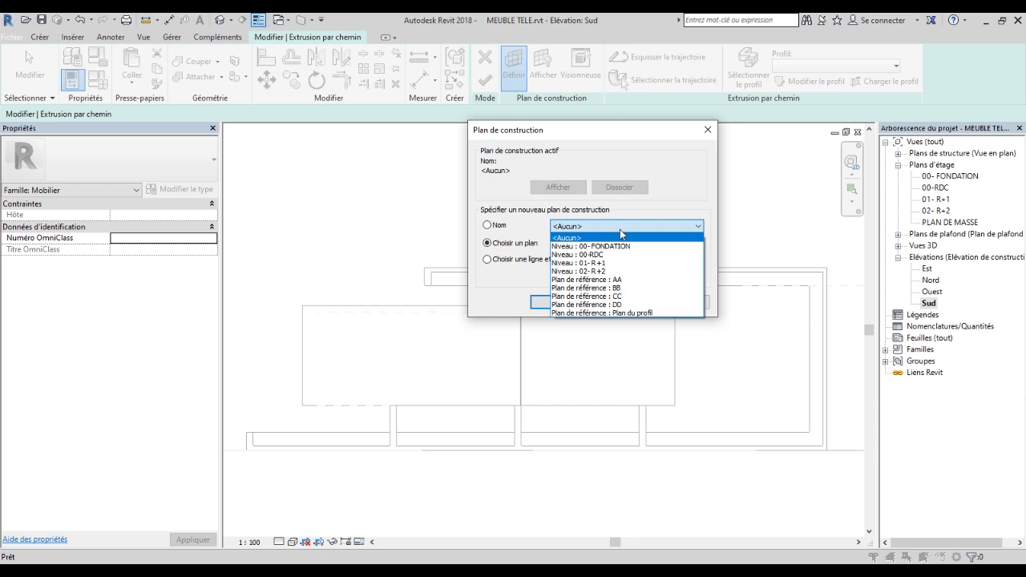
left_click(625, 280)
left_click(549, 303)
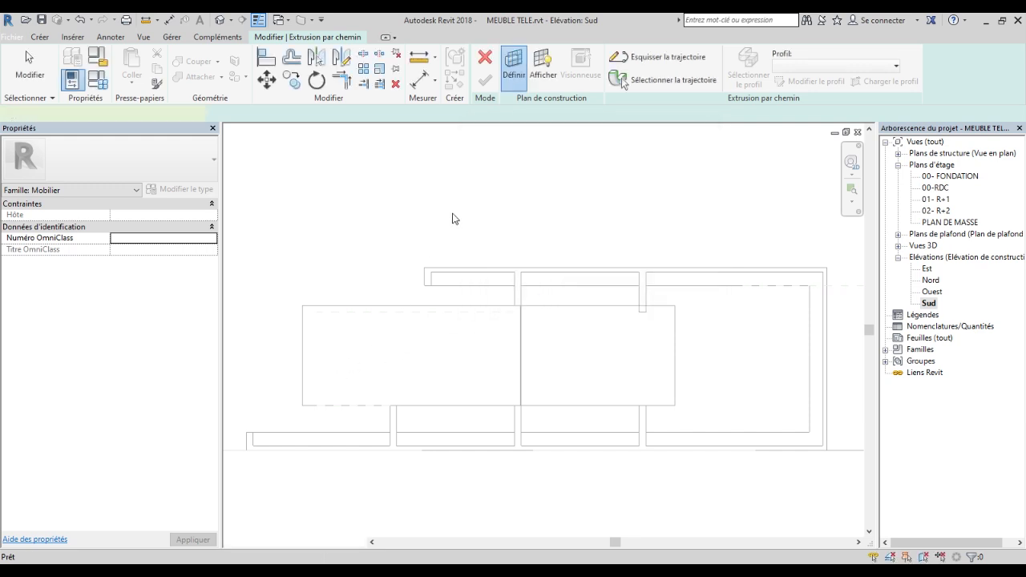
left_click(668, 58)
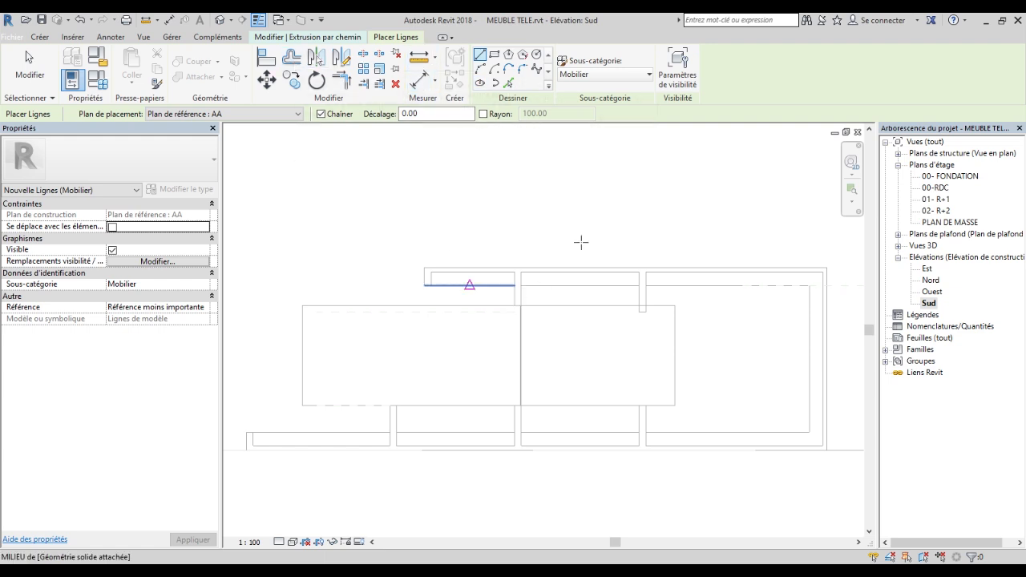
left_click(494, 54)
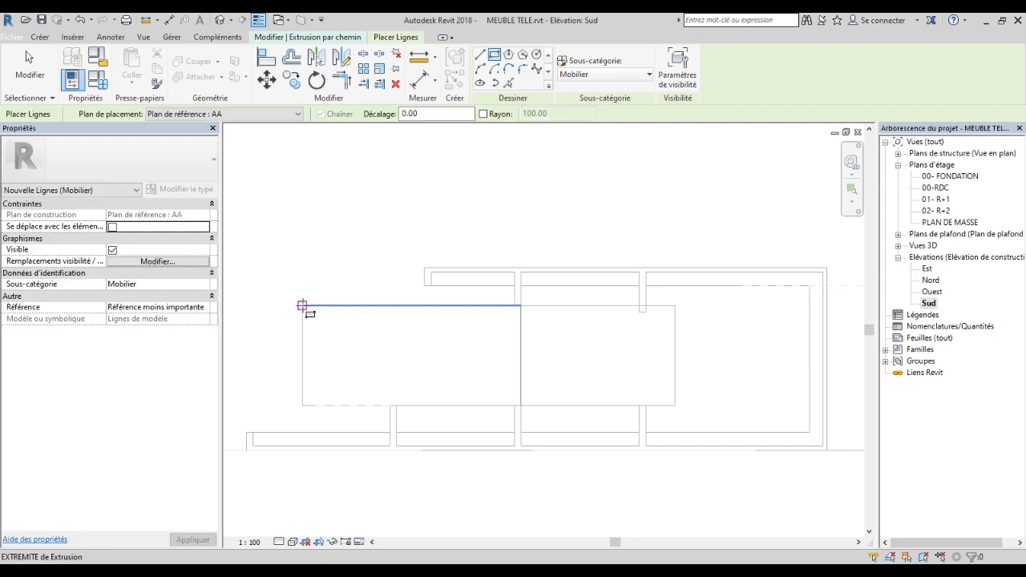
left_click(301, 306)
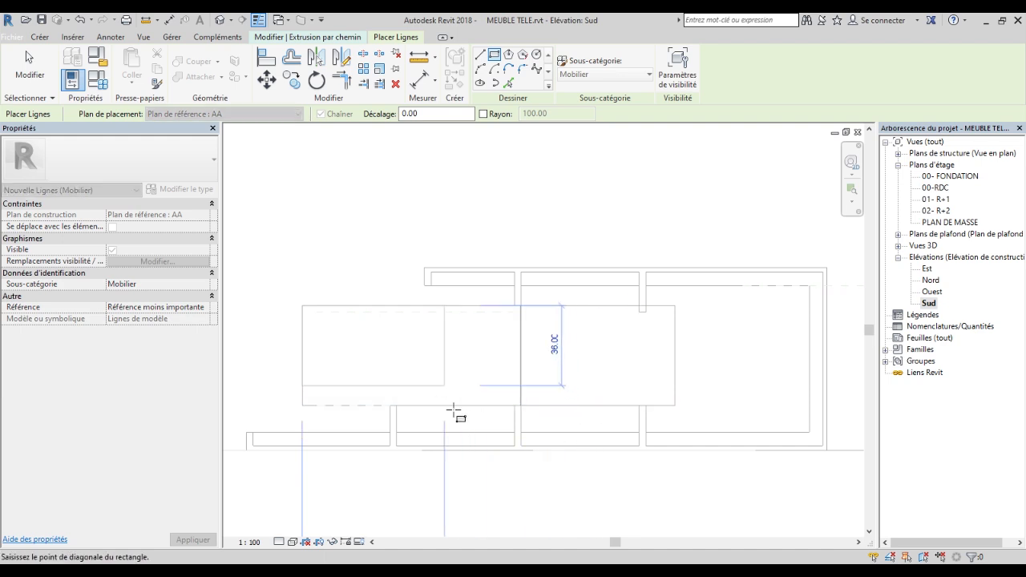
key("Escape")
key("Escape")
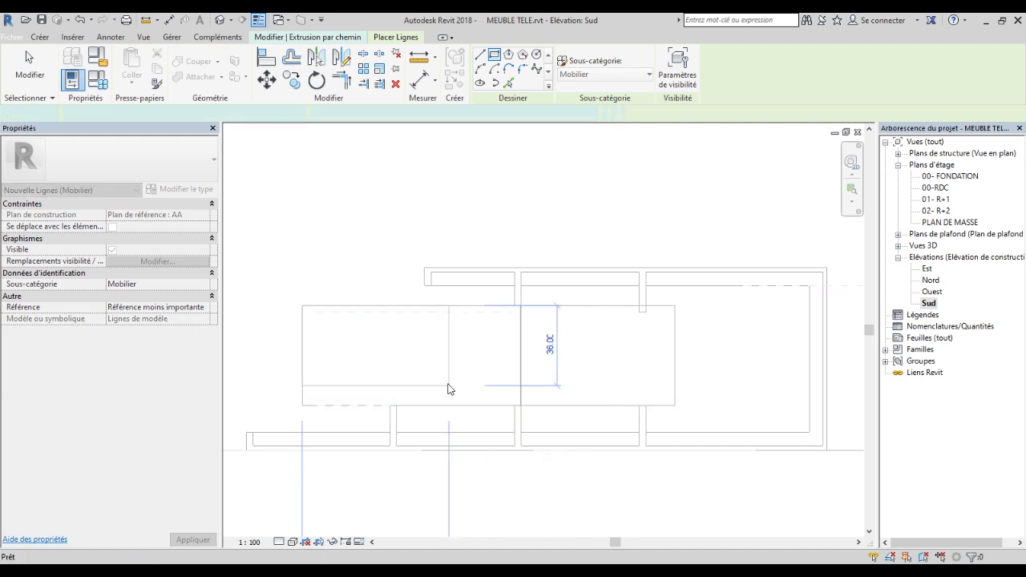
scroll(452, 353, "down", 1)
scroll(333, 335, "up", 1)
left_click(365, 320)
left_click(356, 317)
scroll(451, 376, "up", 2)
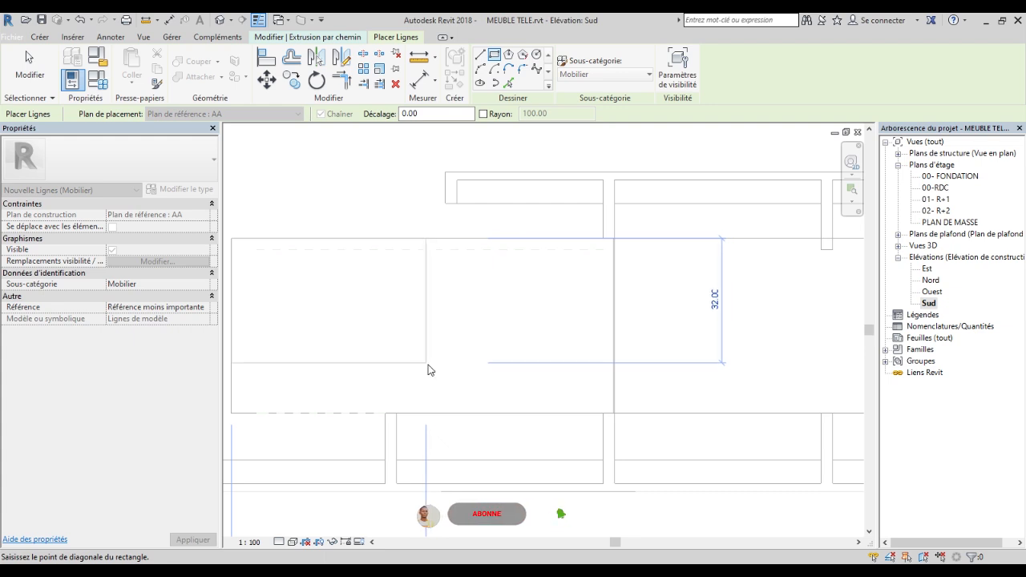
key("Escape")
key("Escape")
scroll(450, 373, "down", 4)
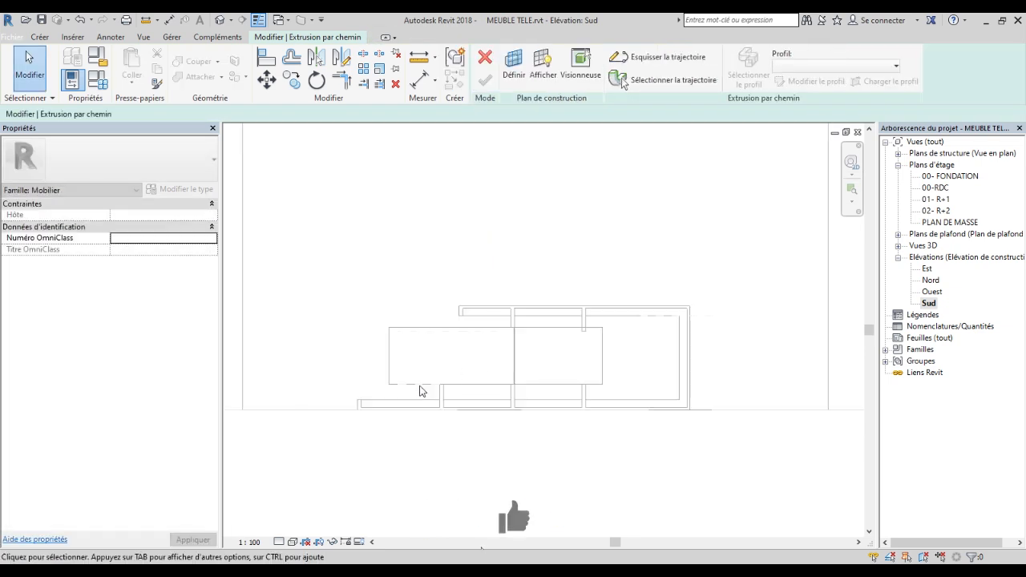
scroll(414, 387, "up", 2)
scroll(456, 379, "down", 2)
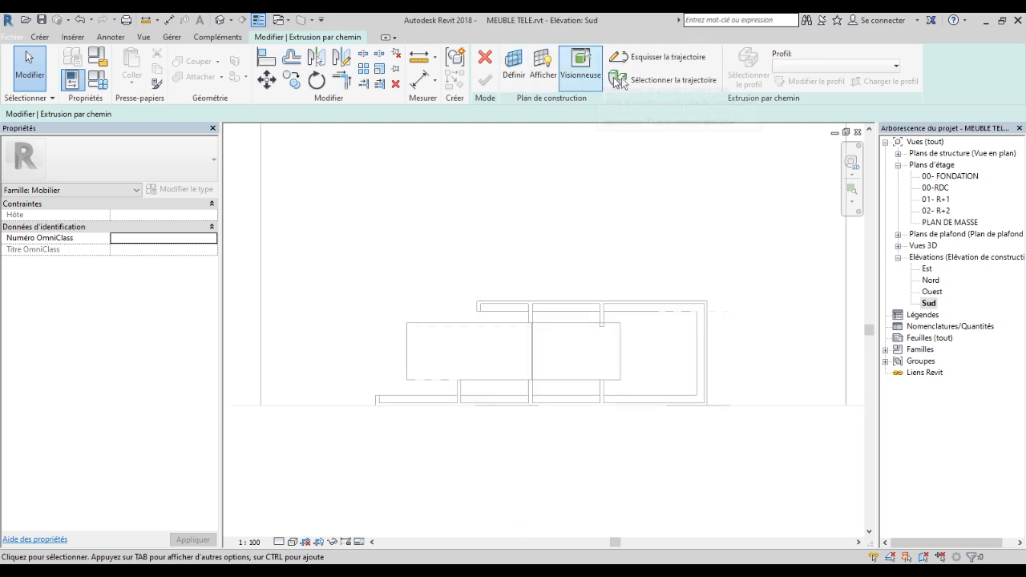
Try to set the sweep's work plane to Plan de référence : DD.
left_click(513, 68)
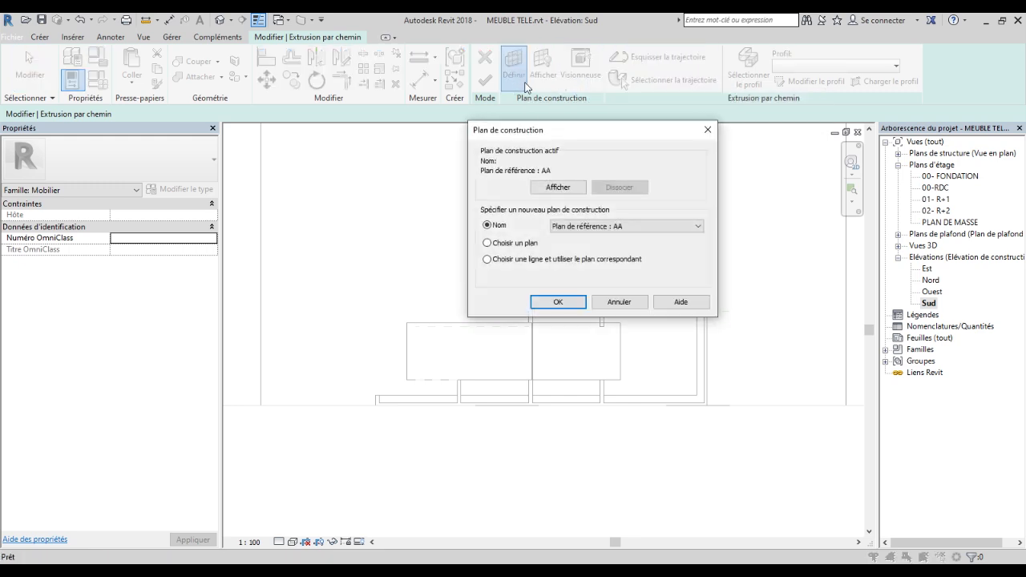
left_click(630, 228)
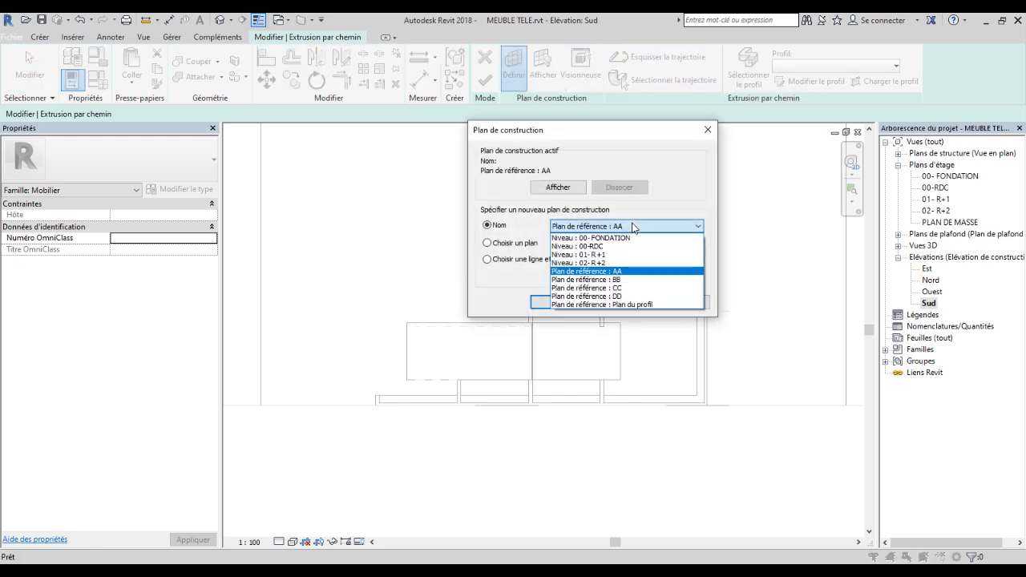
left_click(632, 296)
left_click(559, 302)
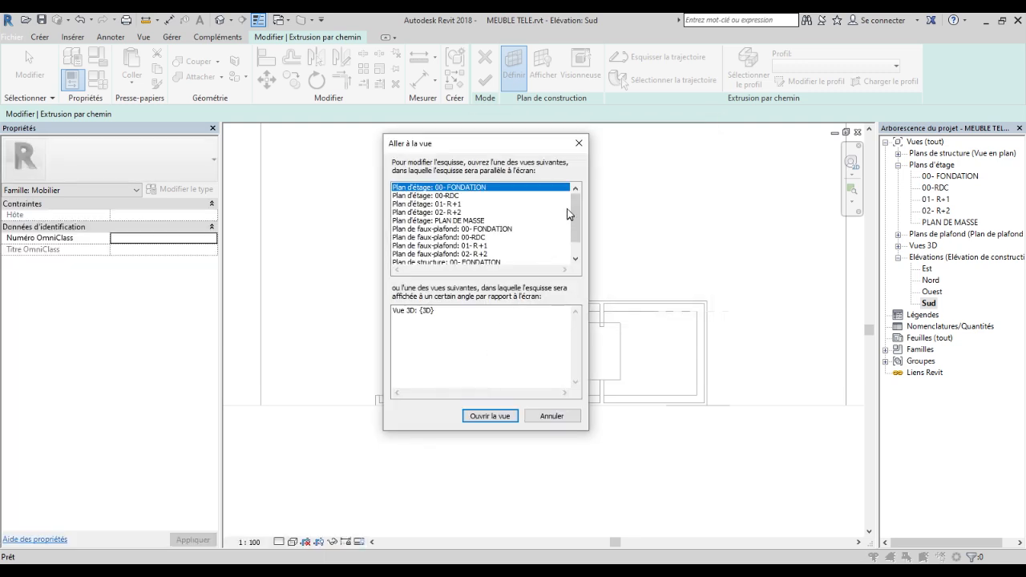
scroll(567, 214, "down", 1)
left_click(550, 415)
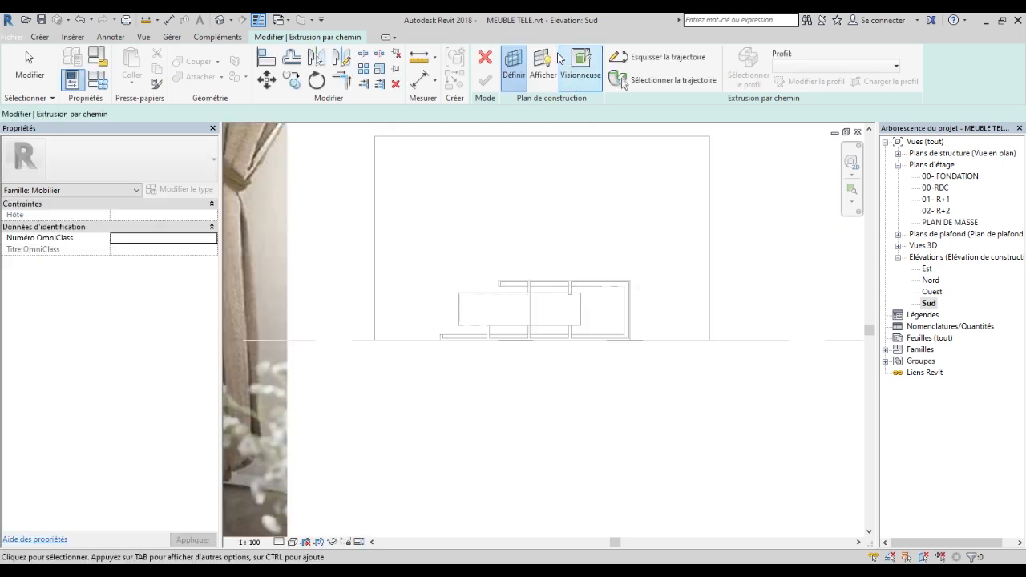
Discard the unfinished sweep and finish the in-place editing of the TV cabinet.
left_click(484, 56)
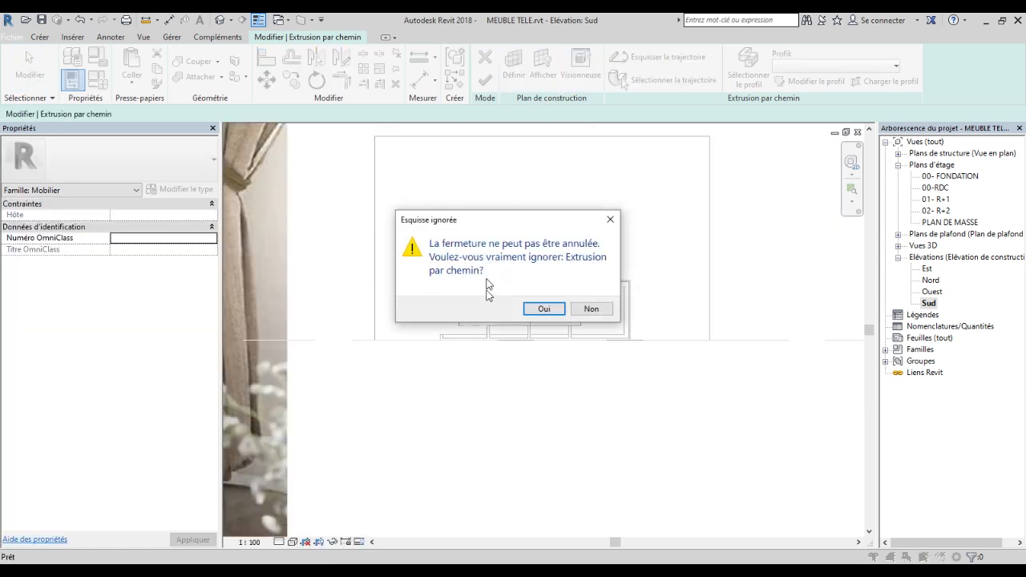
left_click(560, 311)
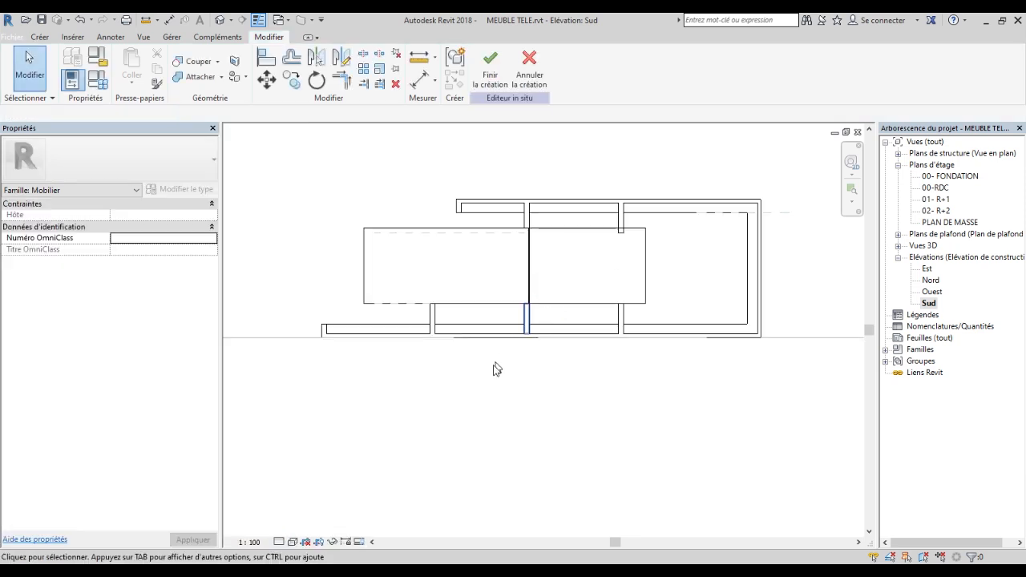
left_click(491, 69)
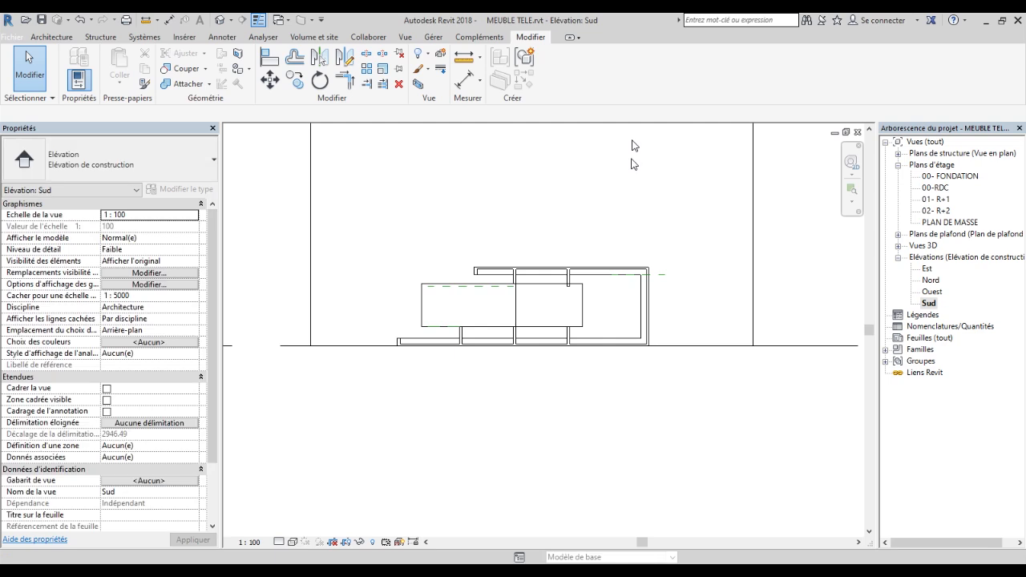
scroll(510, 309, "down", 2)
scroll(496, 318, "up", 4)
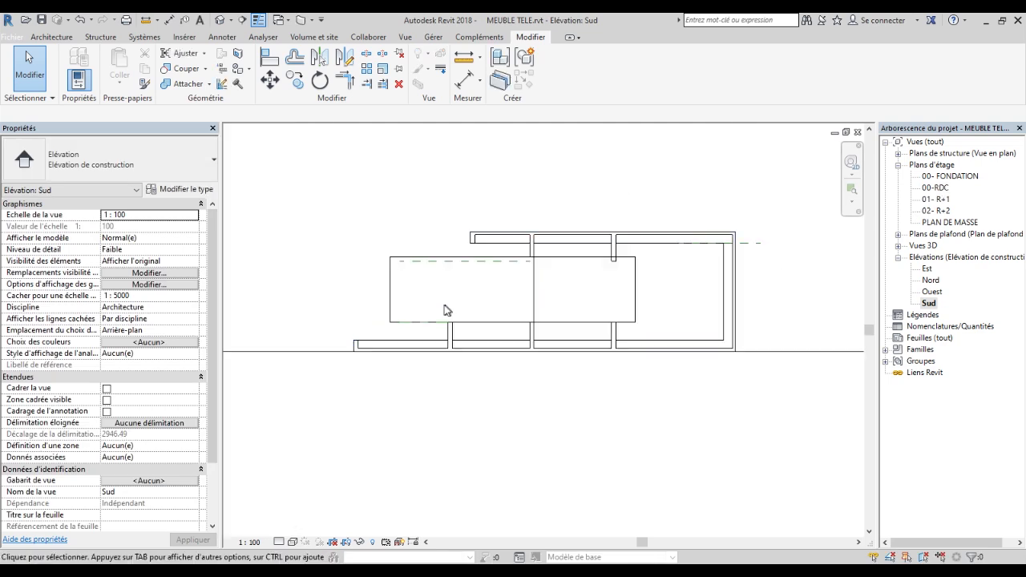
scroll(441, 314, "up", 2)
scroll(449, 314, "down", 4)
scroll(585, 320, "down", 3)
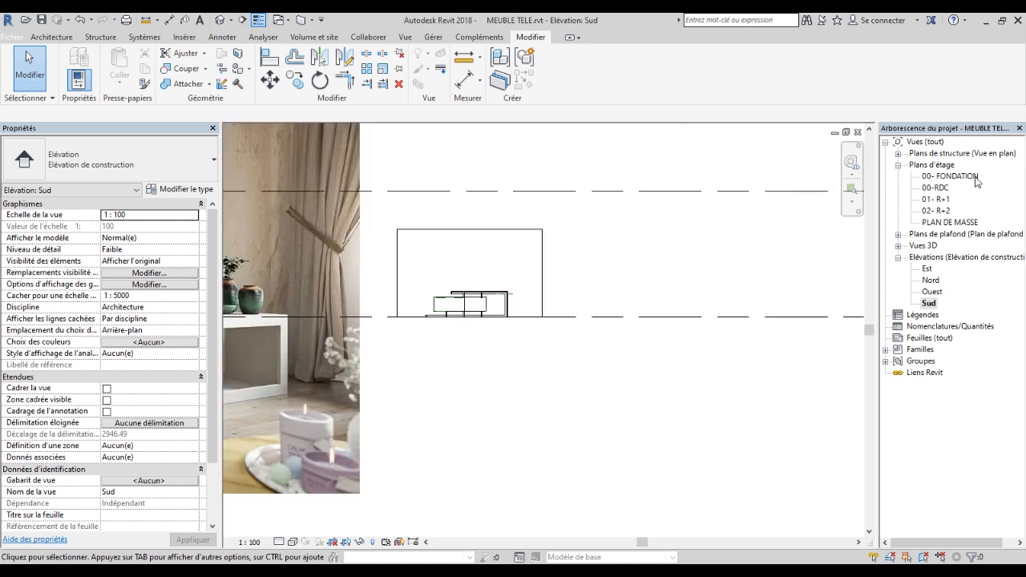
scroll(451, 313, "up", 2)
scroll(451, 312, "up", 4)
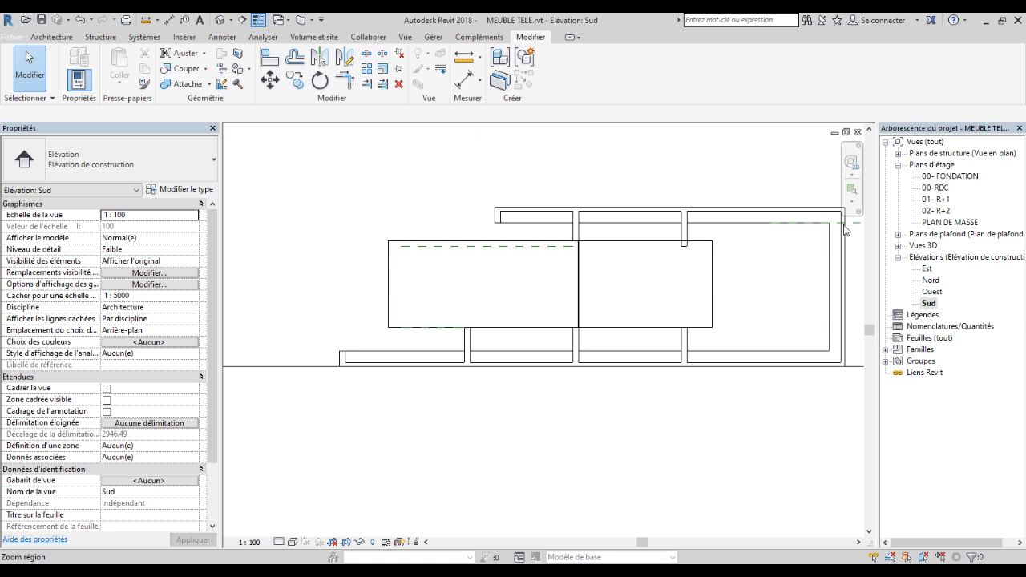
Open the 00-RDC floor plan and examine the front edge of the cabinet and its drawer units.
double_click(936, 187)
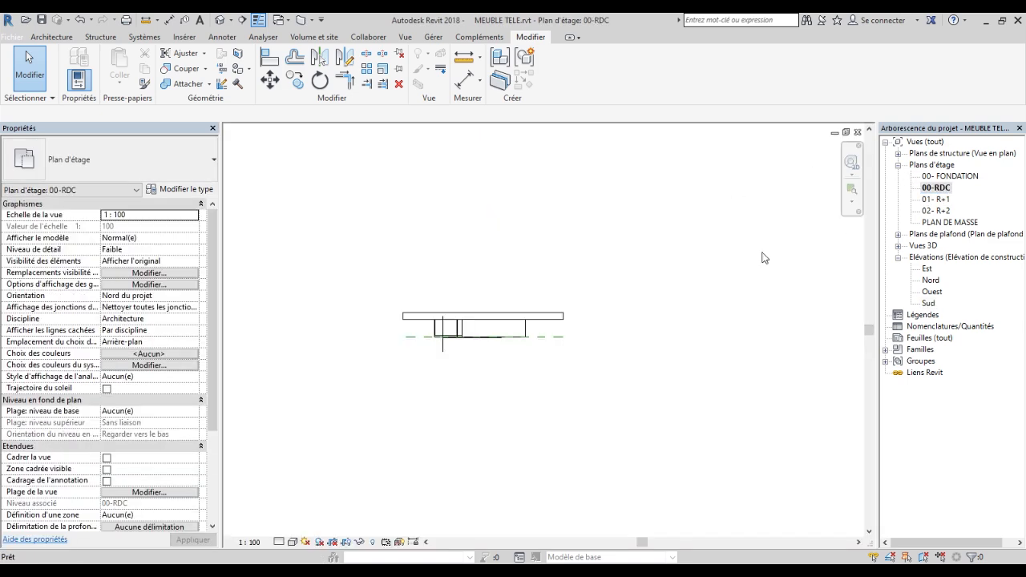
scroll(443, 332, "up", 2)
scroll(380, 400, "up", 2)
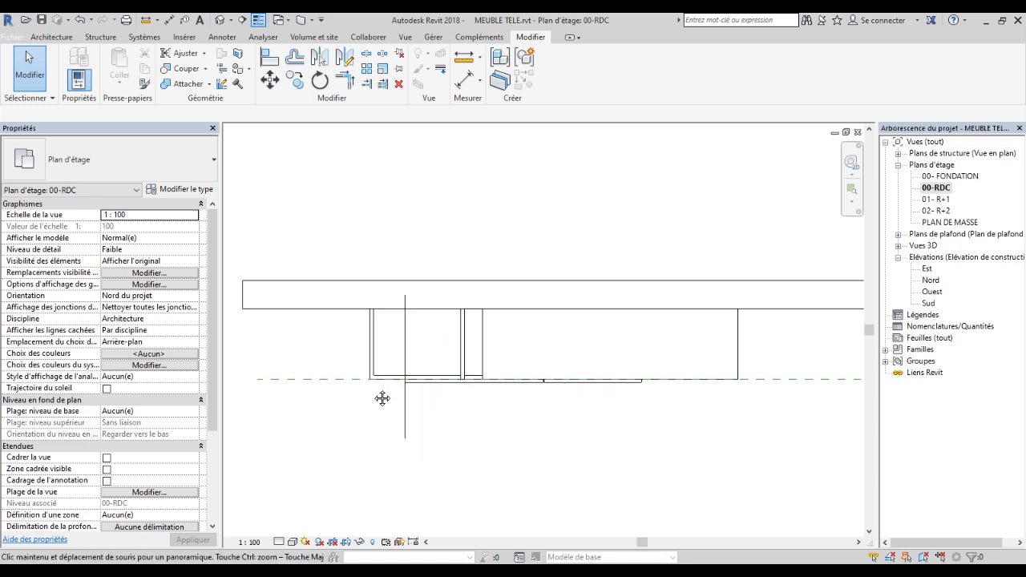
scroll(382, 337, "down", 1)
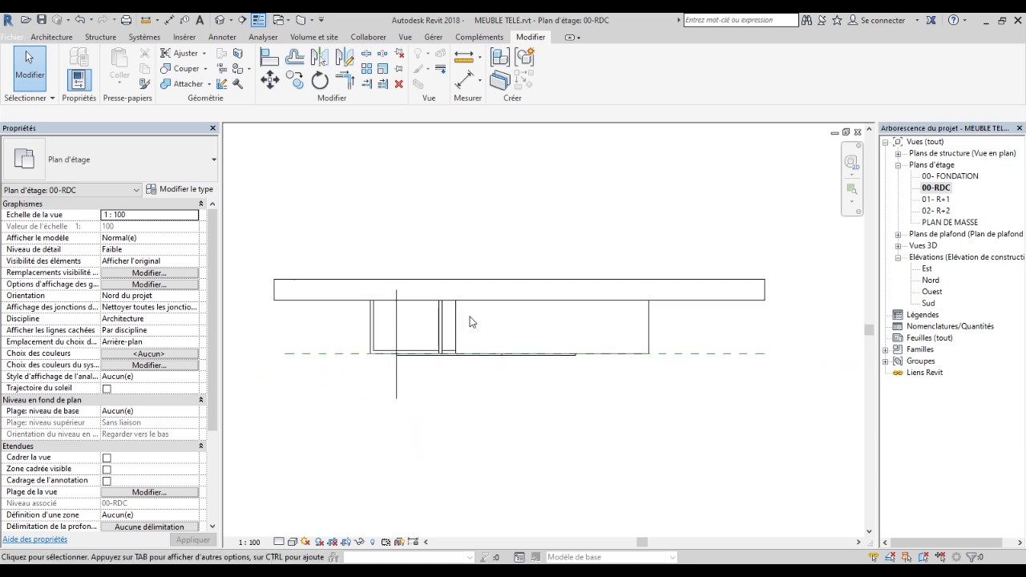
scroll(390, 353, "up", 2)
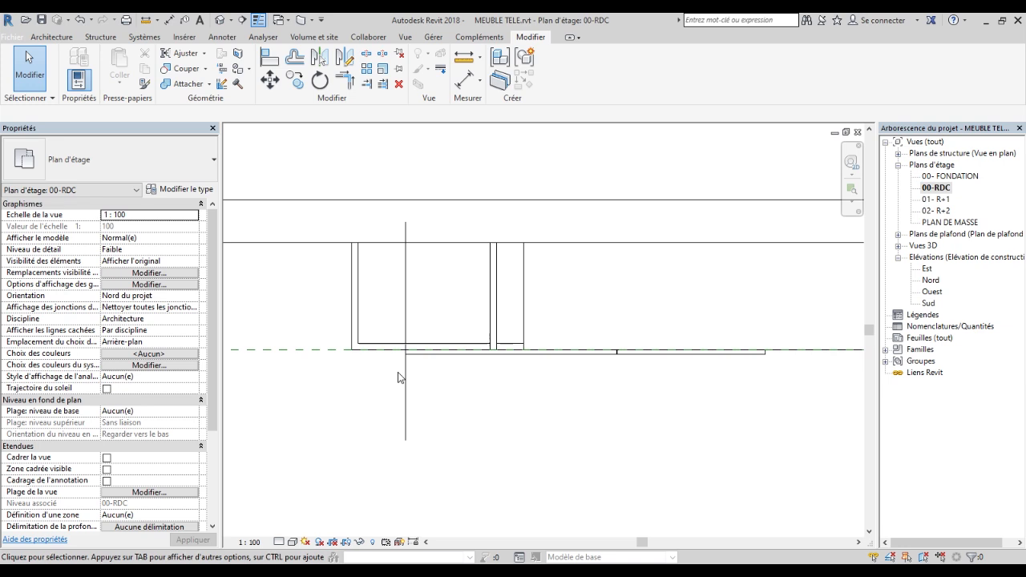
scroll(352, 369, "down", 1)
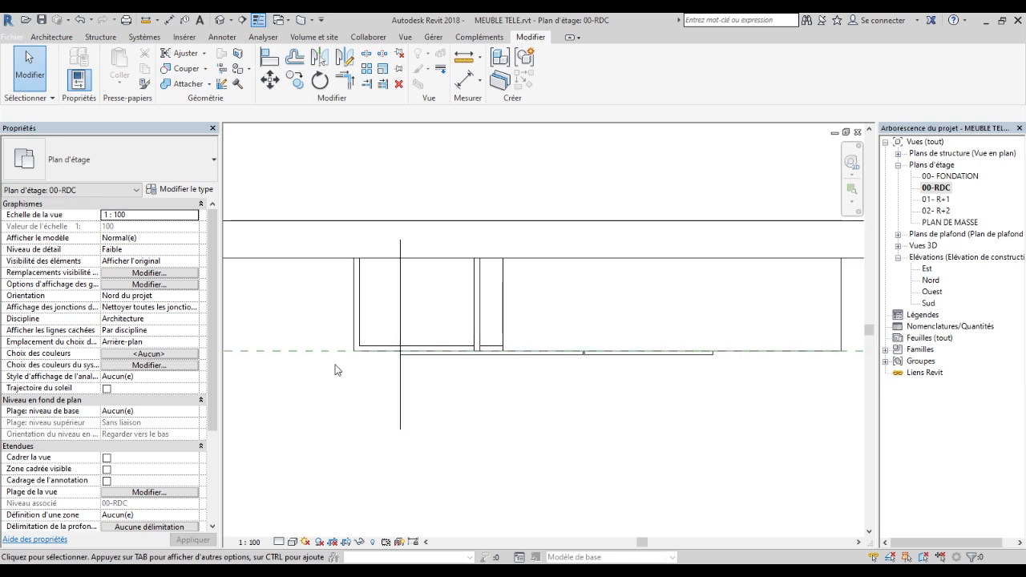
scroll(445, 308, "down", 1)
scroll(405, 347, "up", 1)
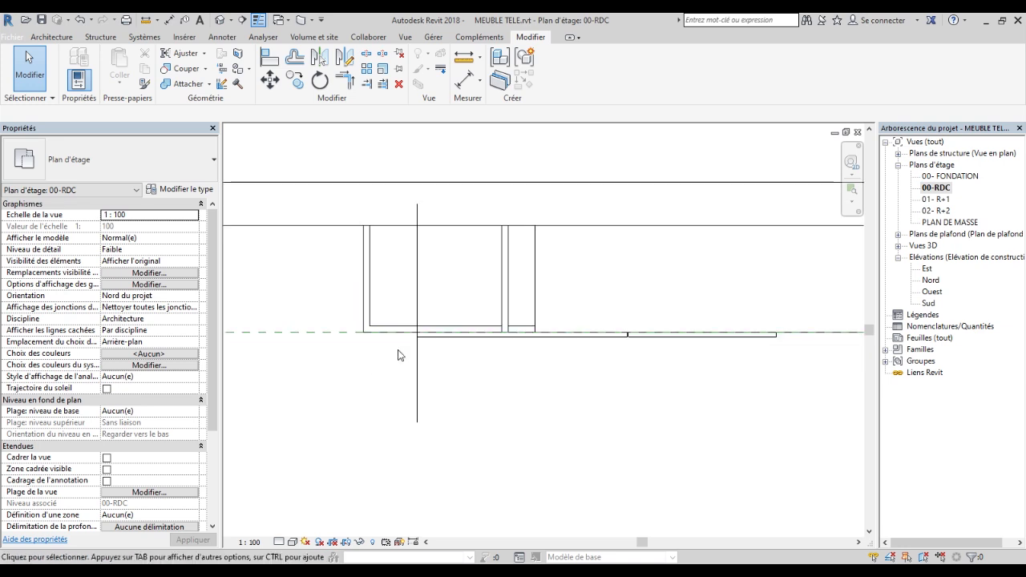
Check the name of the reference plane running along the cabinet's front edge.
left_click(337, 337)
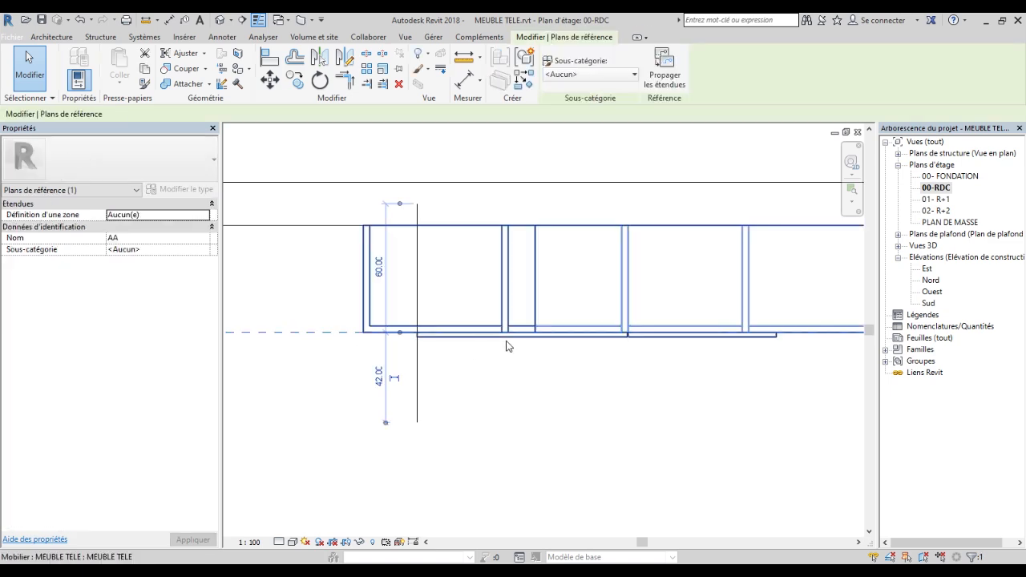
scroll(504, 345, "down", 2)
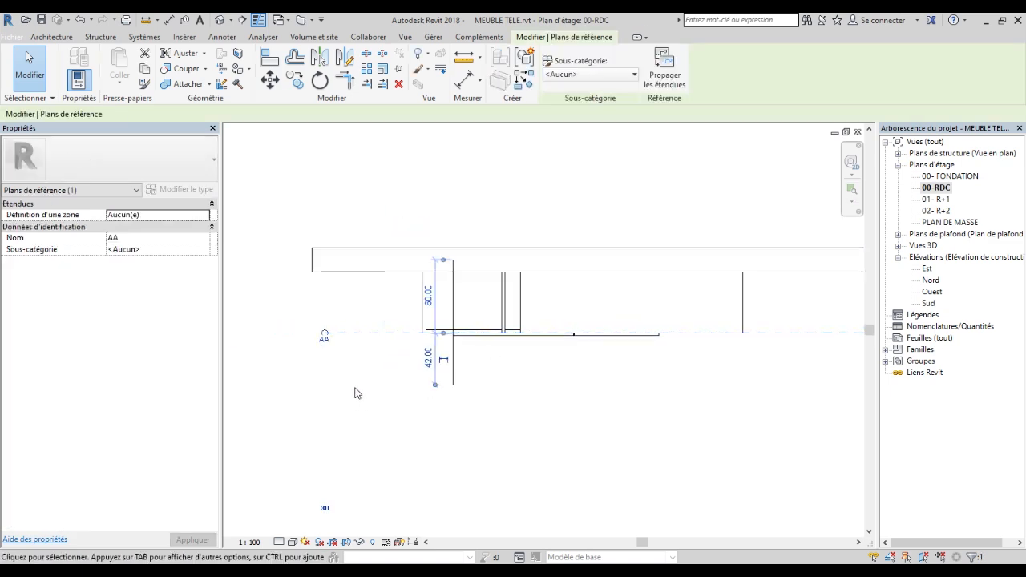
scroll(358, 393, "down", 1)
left_click(483, 408)
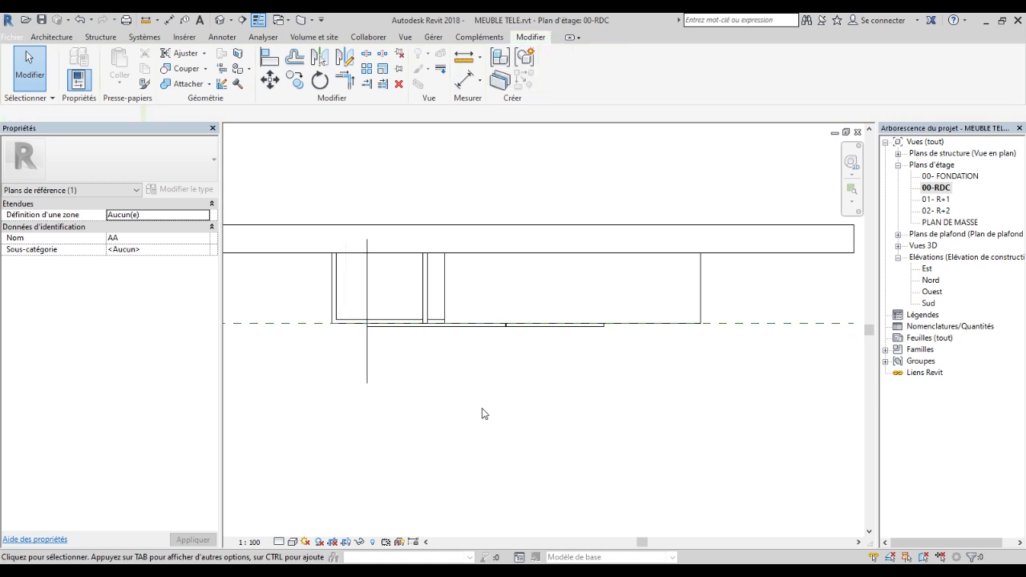
scroll(483, 408, "down", 1)
scroll(382, 365, "up", 2)
scroll(383, 371, "up", 2)
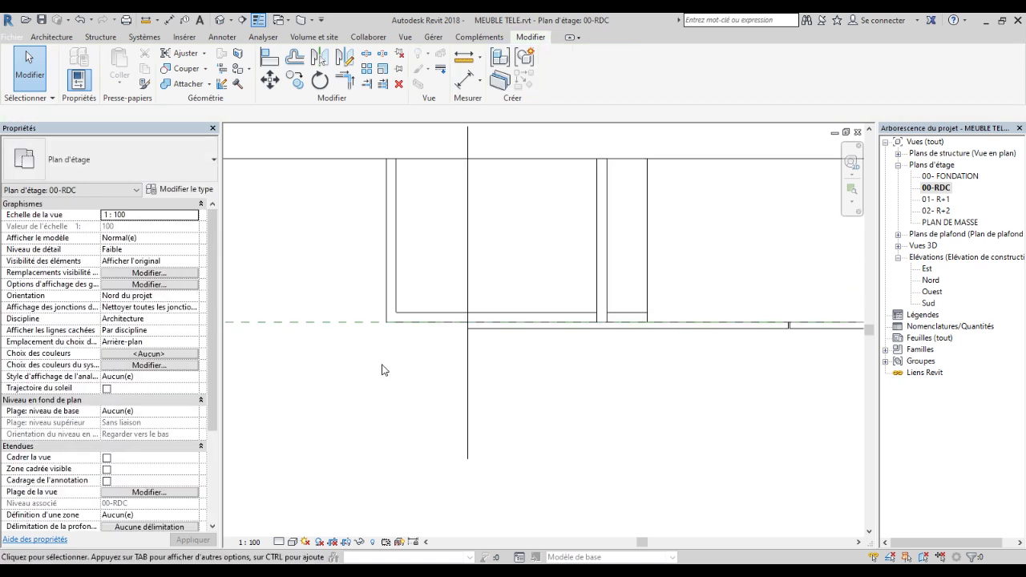
scroll(382, 369, "down", 3)
middle_click_drag(410, 382, 403, 373)
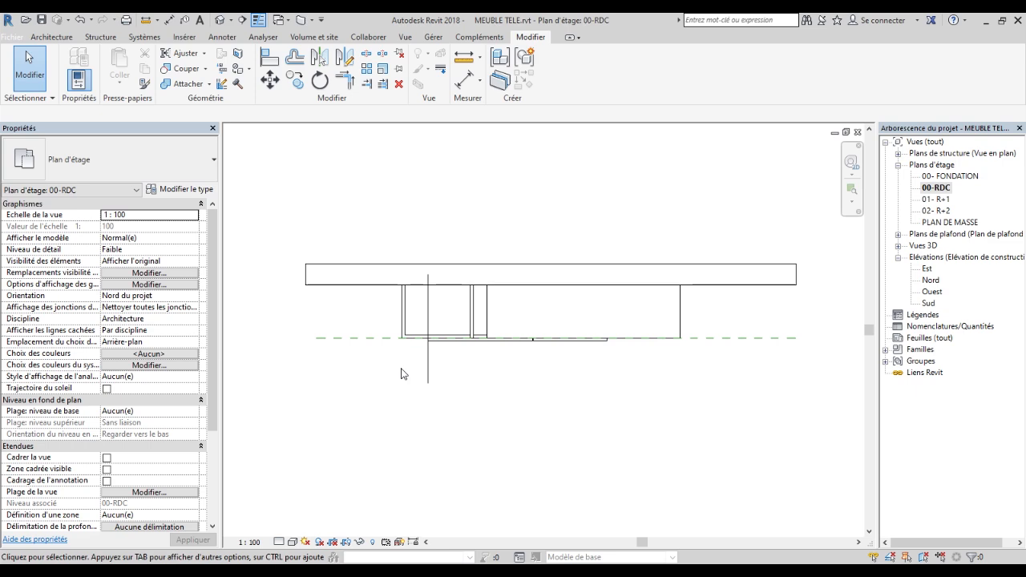
Open the Sud elevation and check the name of the reference plane just below the top of the larger drawer unit.
double_click(928, 303)
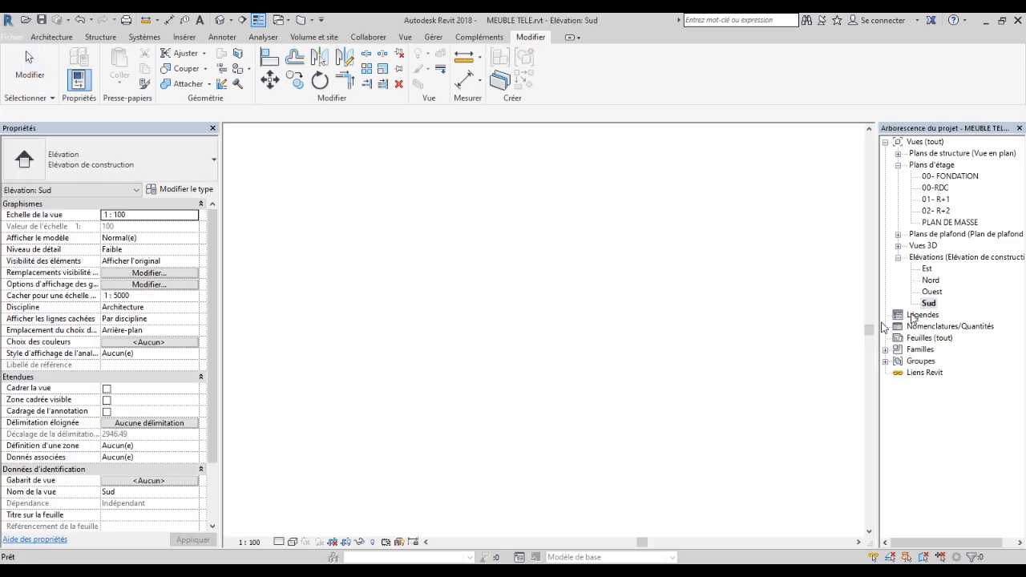
scroll(506, 401, "up", 1)
scroll(476, 332, "up", 3)
left_click(451, 365)
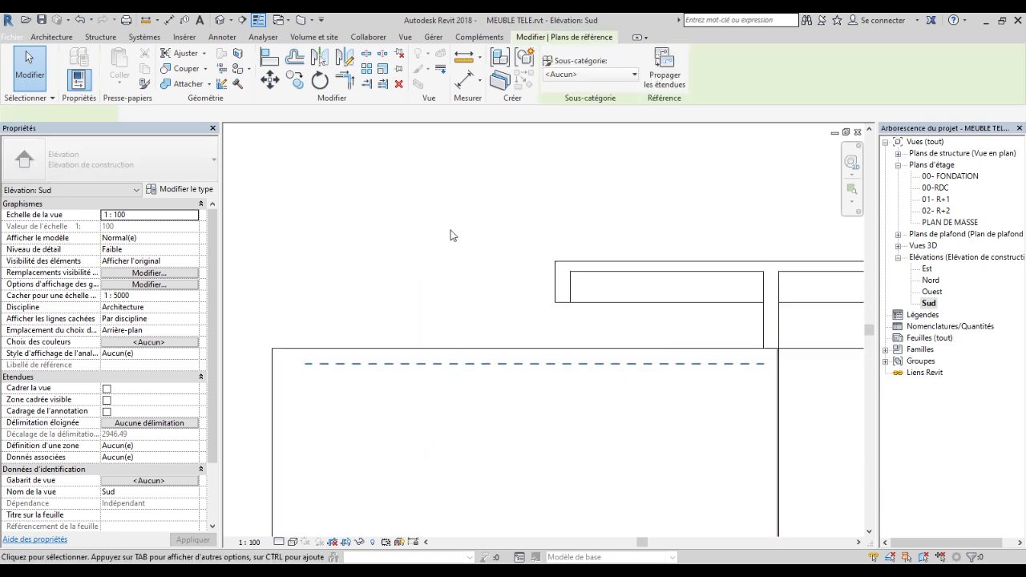
scroll(451, 218, "down", 2)
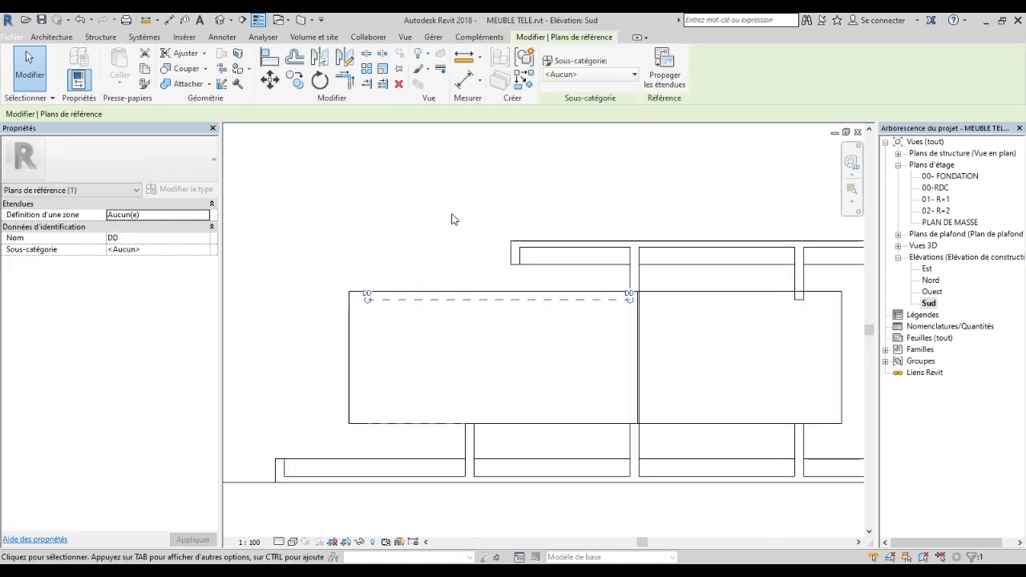
scroll(428, 303, "up", 4)
scroll(411, 195, "down", 4)
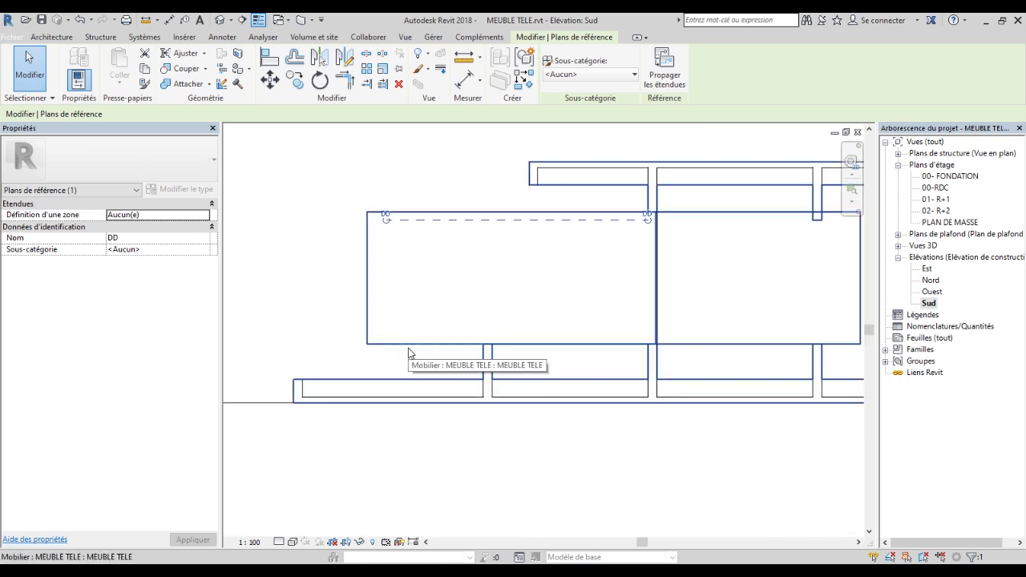
left_click(299, 298)
double_click(937, 187)
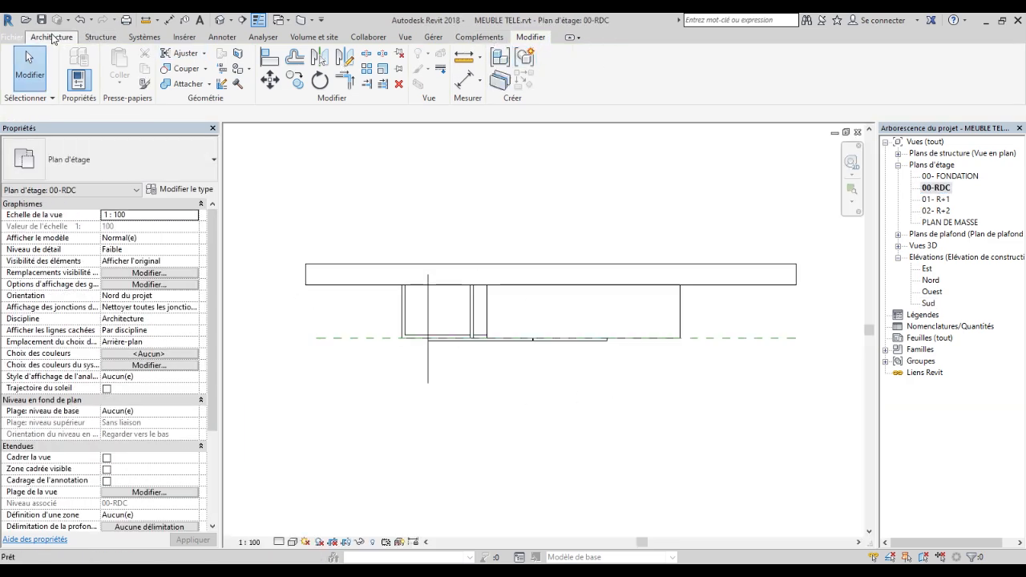
left_click(144, 37)
left_click(929, 68)
scroll(417, 342, "up", 3)
scroll(418, 341, "up", 4)
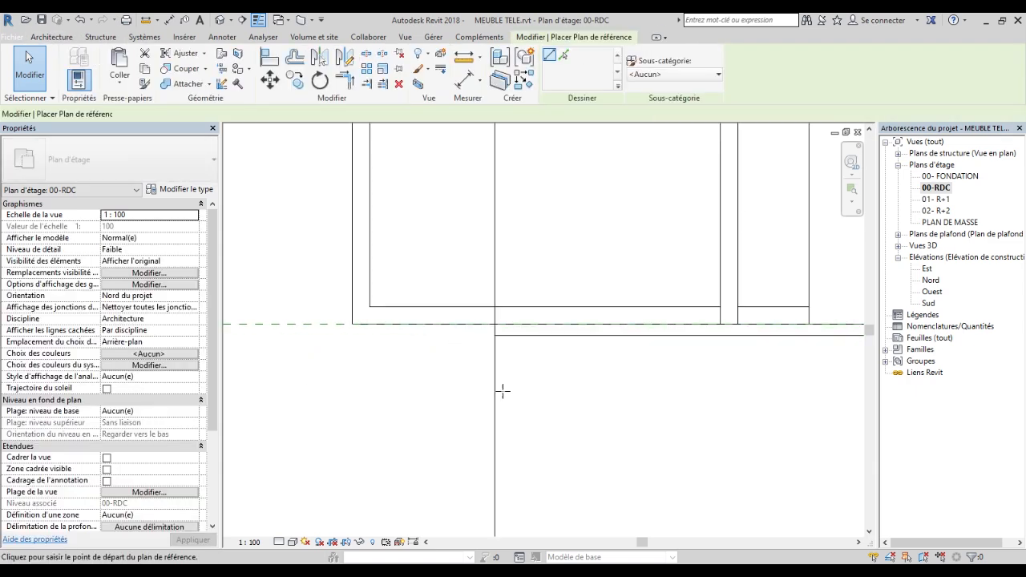
middle_click_drag(457, 365, 442, 403)
scroll(375, 394, "down", 5)
scroll(363, 393, "down", 2)
scroll(475, 392, "up", 5)
scroll(630, 388, "down", 3)
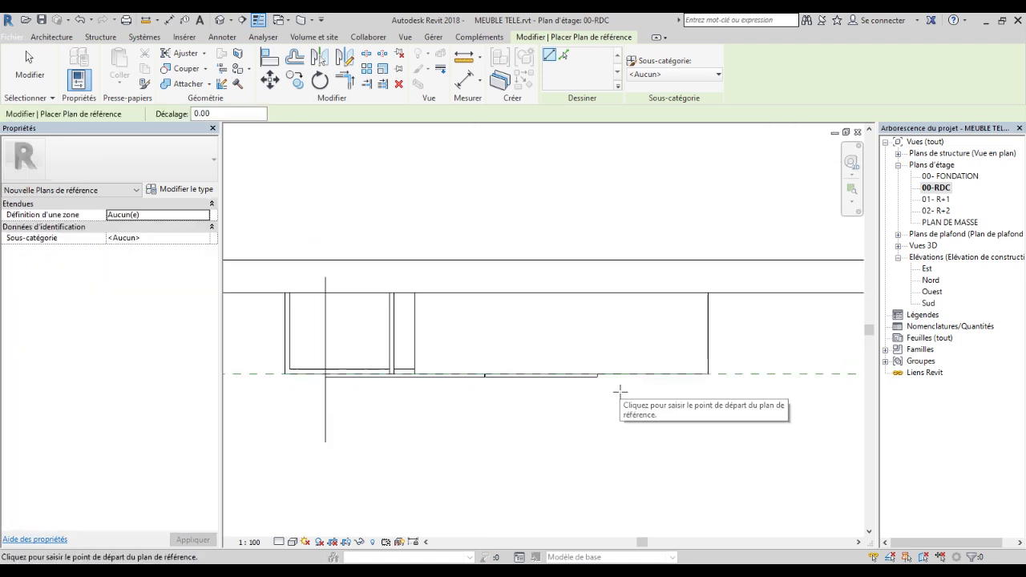
scroll(258, 366, "up", 4)
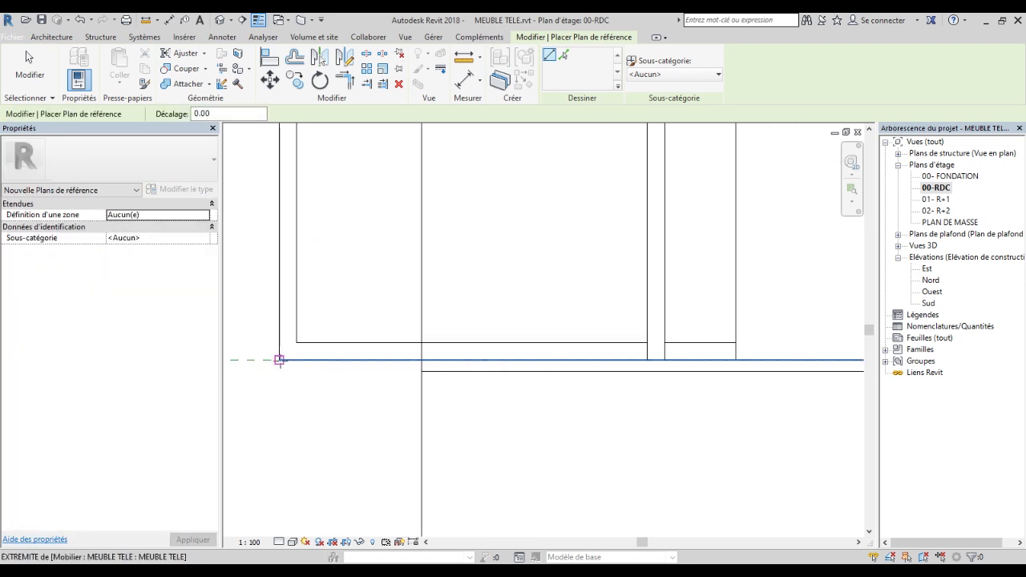
scroll(487, 371, "down", 5)
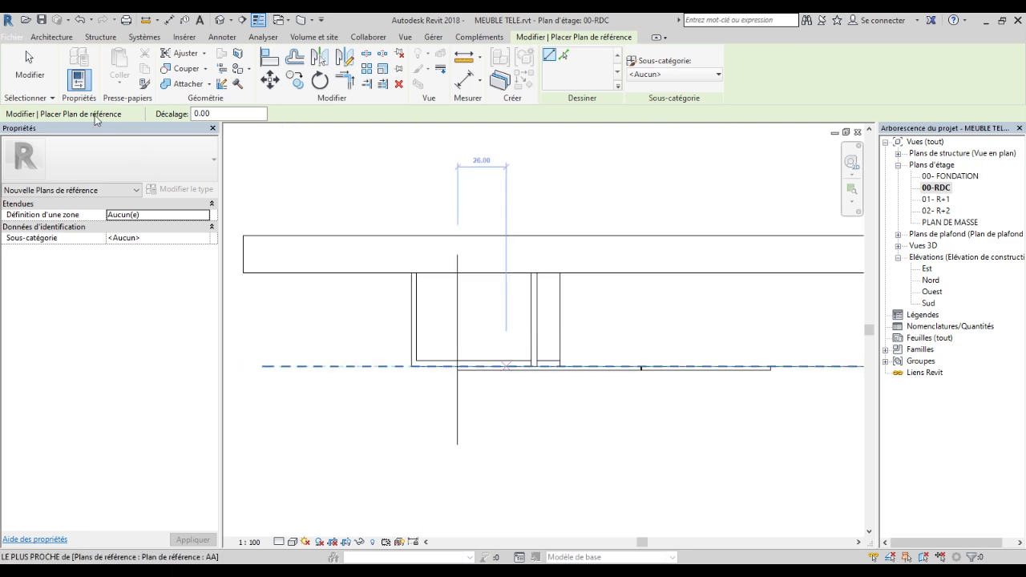
left_click(29, 66)
Open the Sud elevation and start in-place editing of the TV cabinet.
double_click(929, 305)
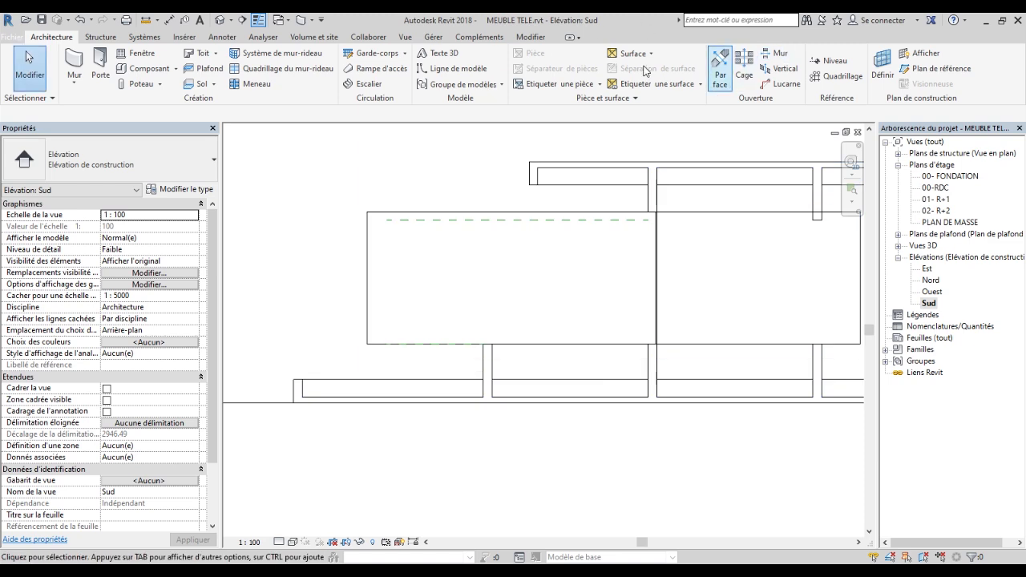
left_click(373, 222)
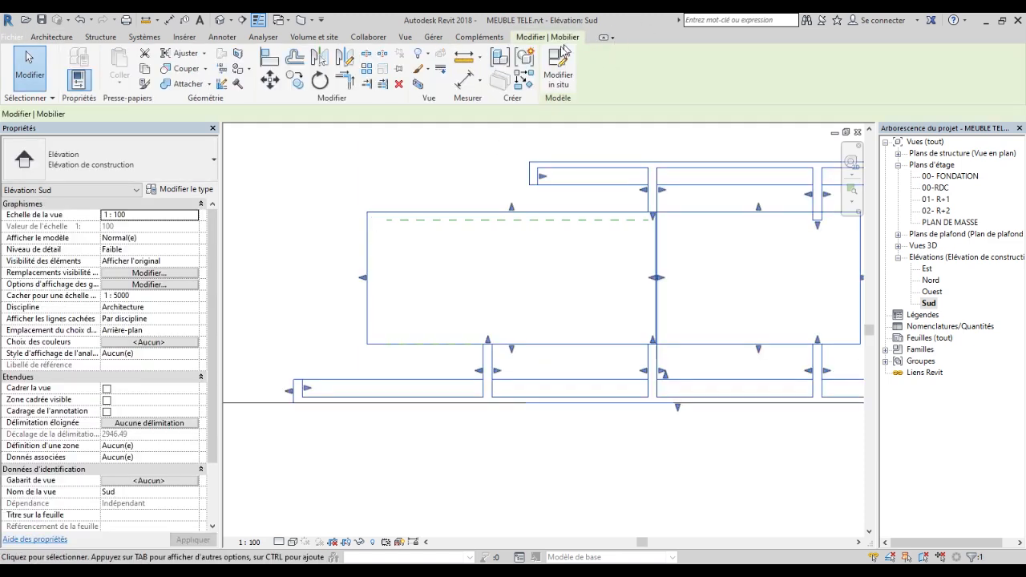
left_click(564, 66)
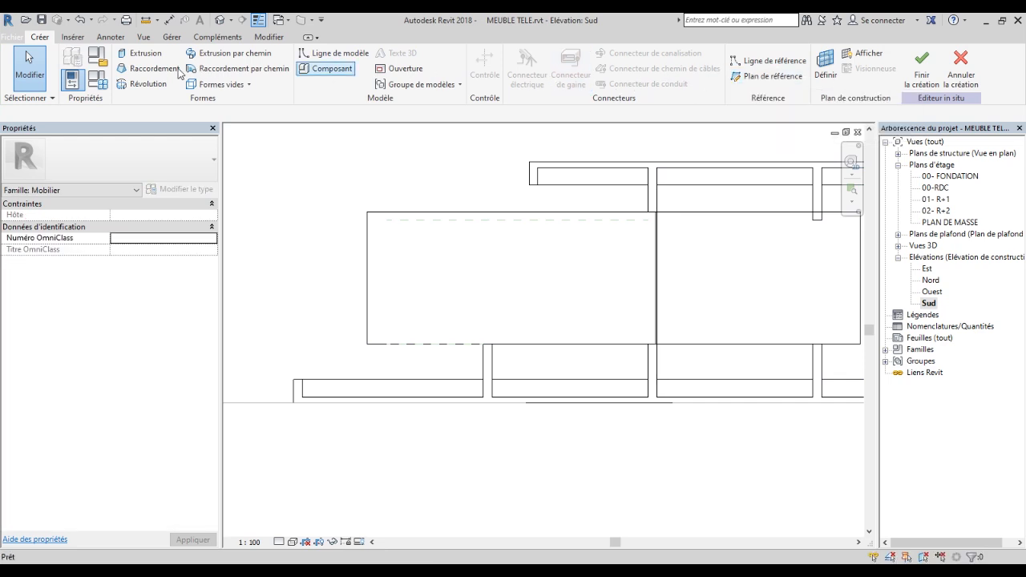
Start a sweep and try to set its work plane to reference plane CC, cancelling at the view choice.
left_click(201, 53)
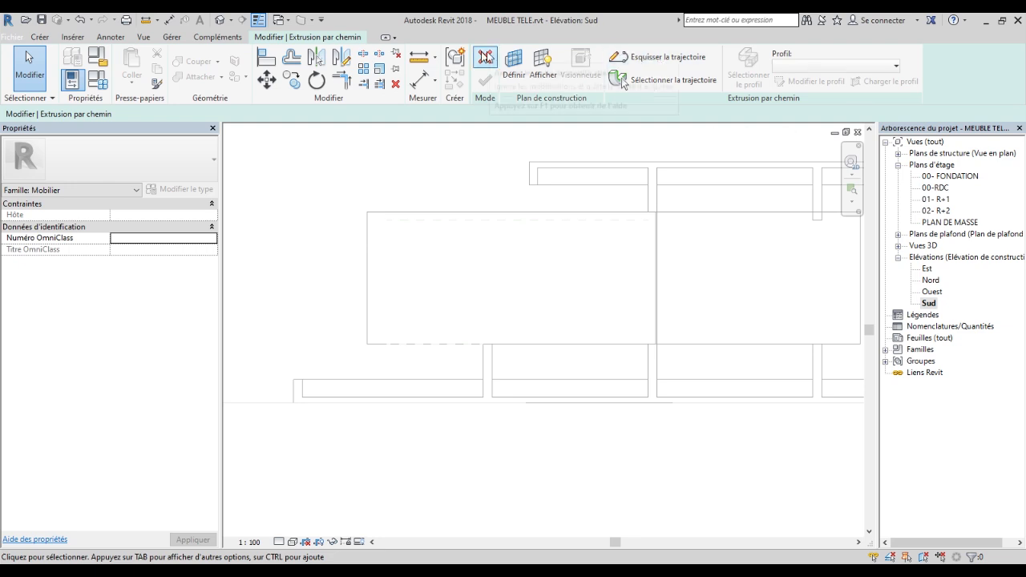
left_click(513, 64)
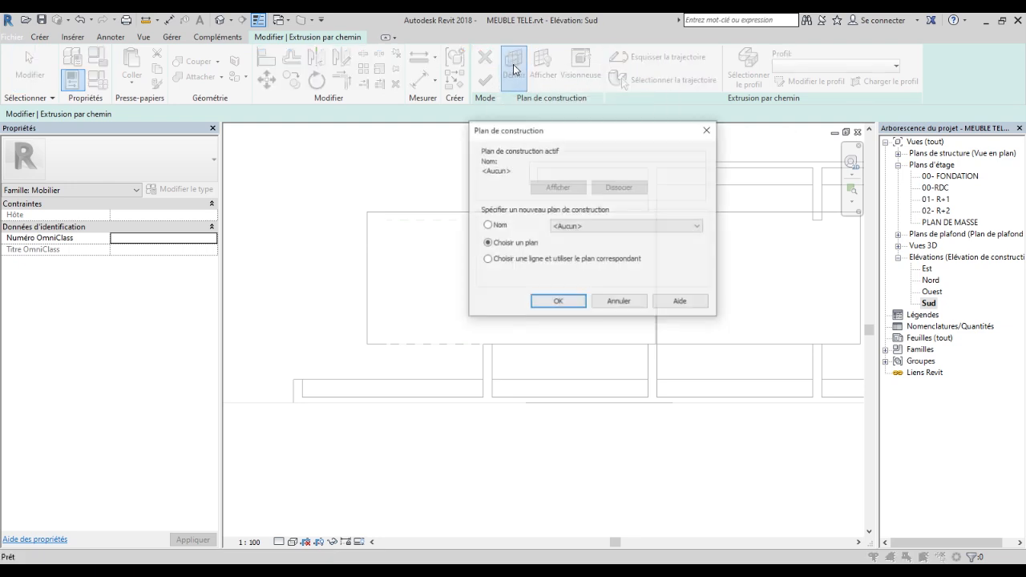
left_click(590, 228)
left_click(599, 295)
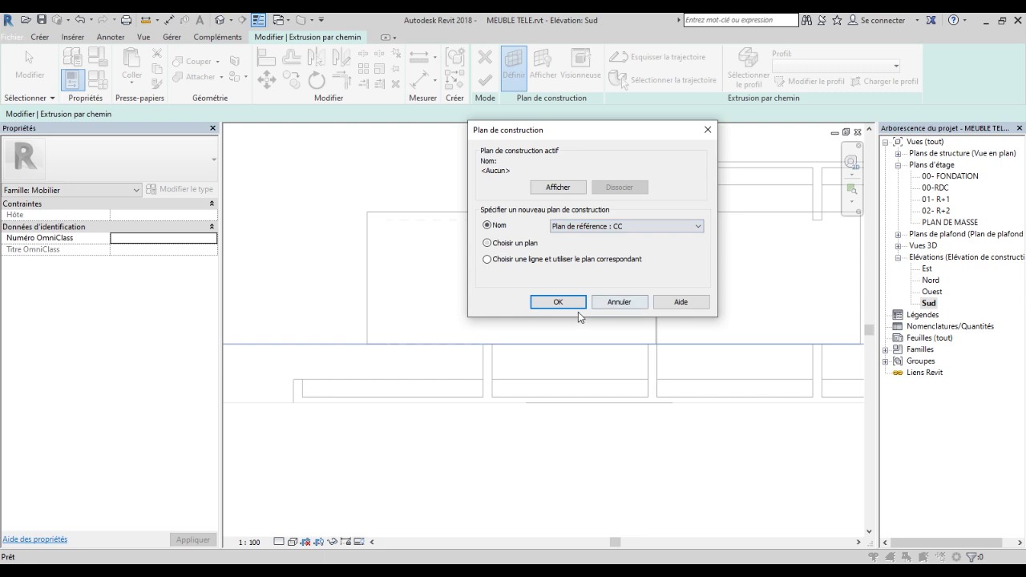
left_click(559, 302)
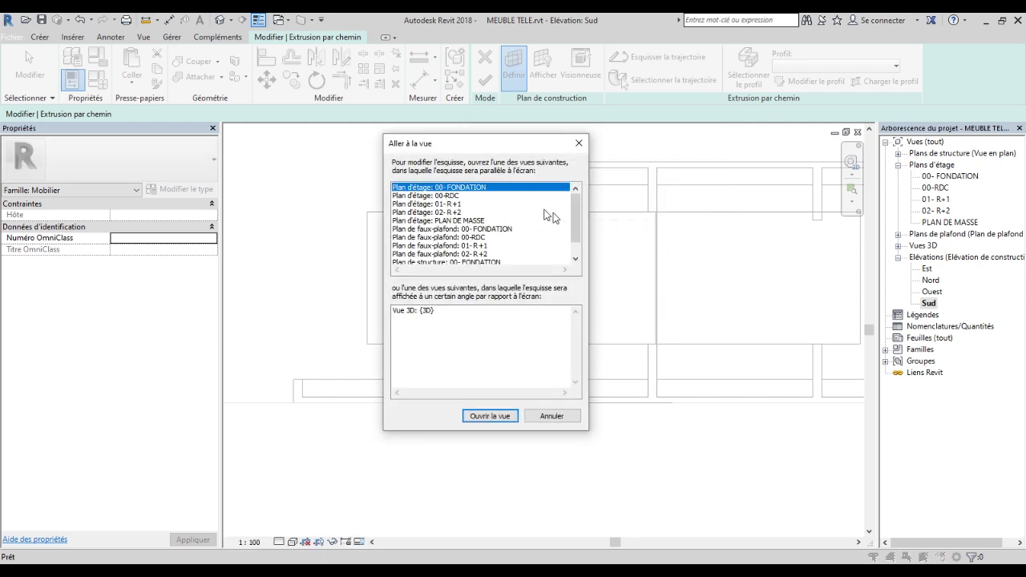
left_click_drag(574, 210, 574, 241)
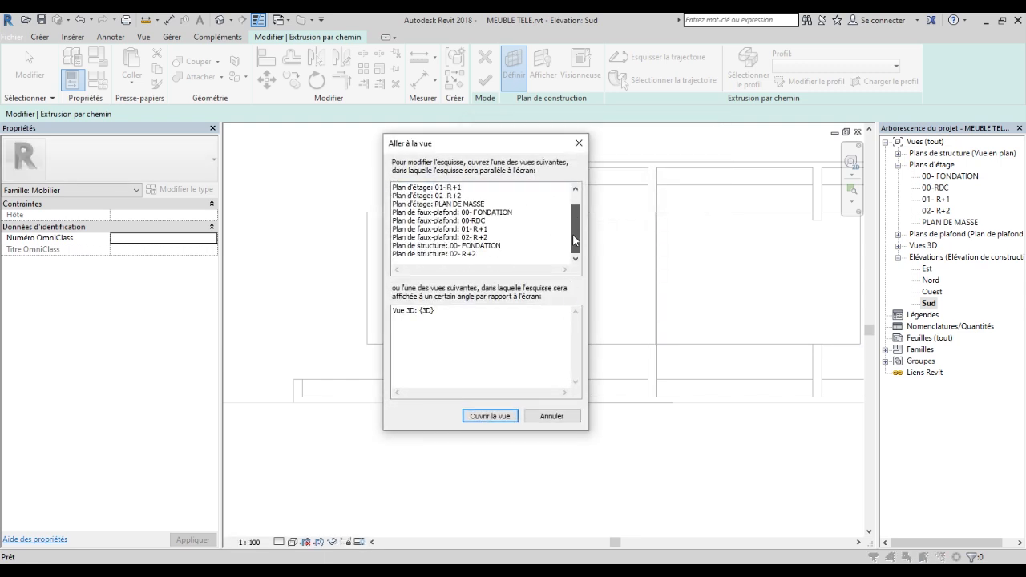
left_click_drag(574, 228, 578, 205)
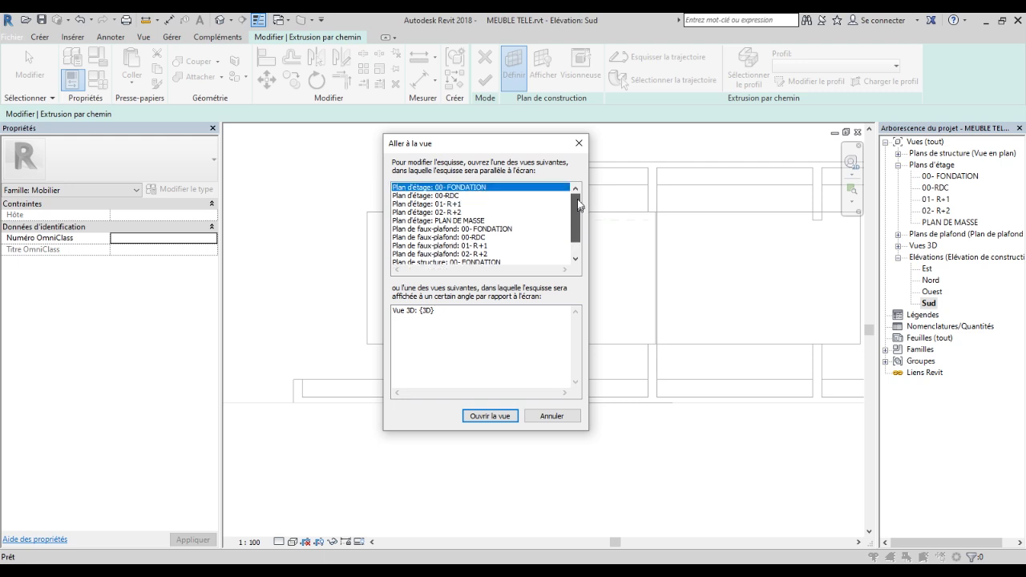
left_click(550, 415)
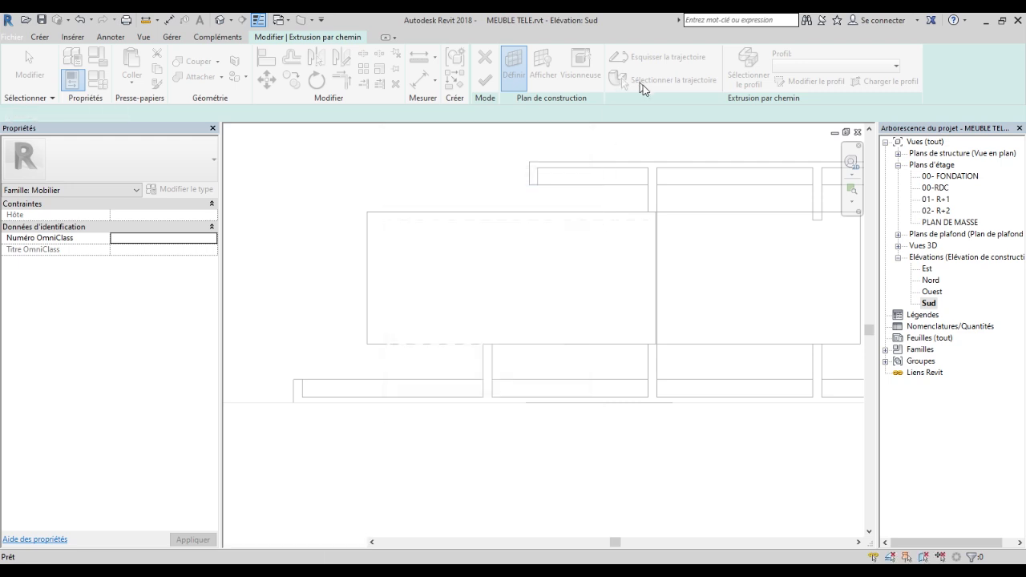
Try to set the sweep's work plane to reference plane BB and discard the sweep.
left_click(514, 68)
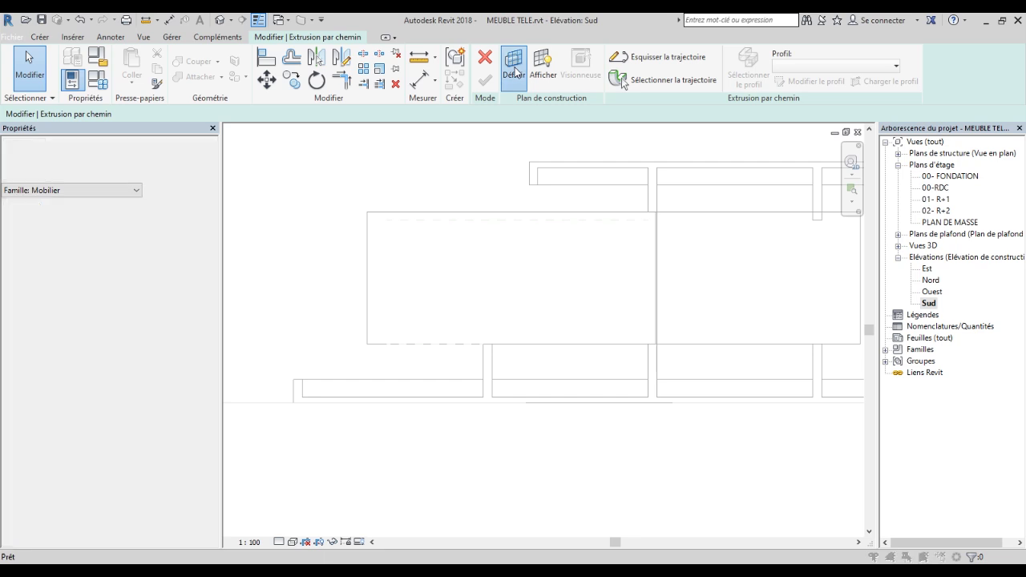
left_click(619, 227)
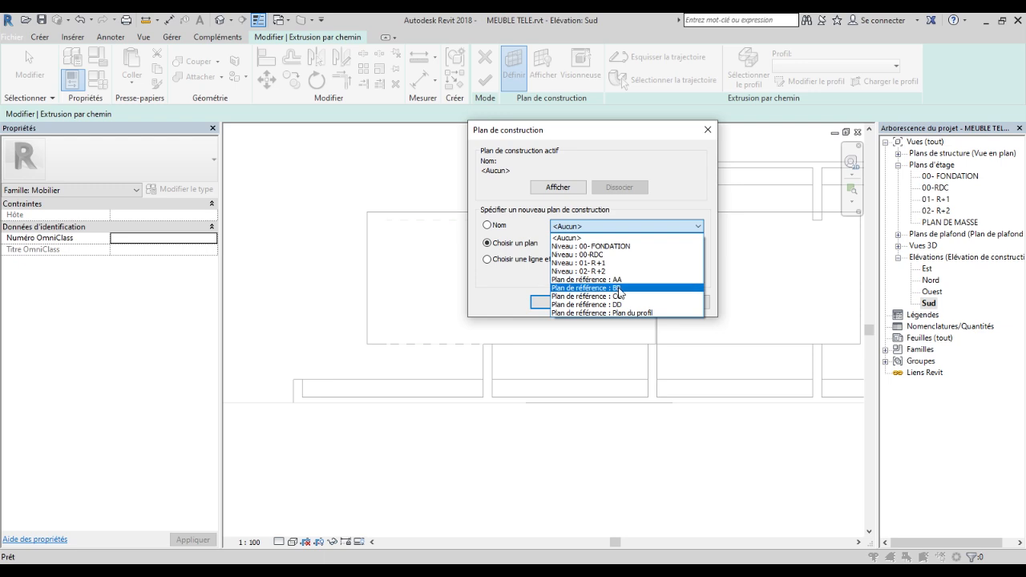
left_click(618, 287)
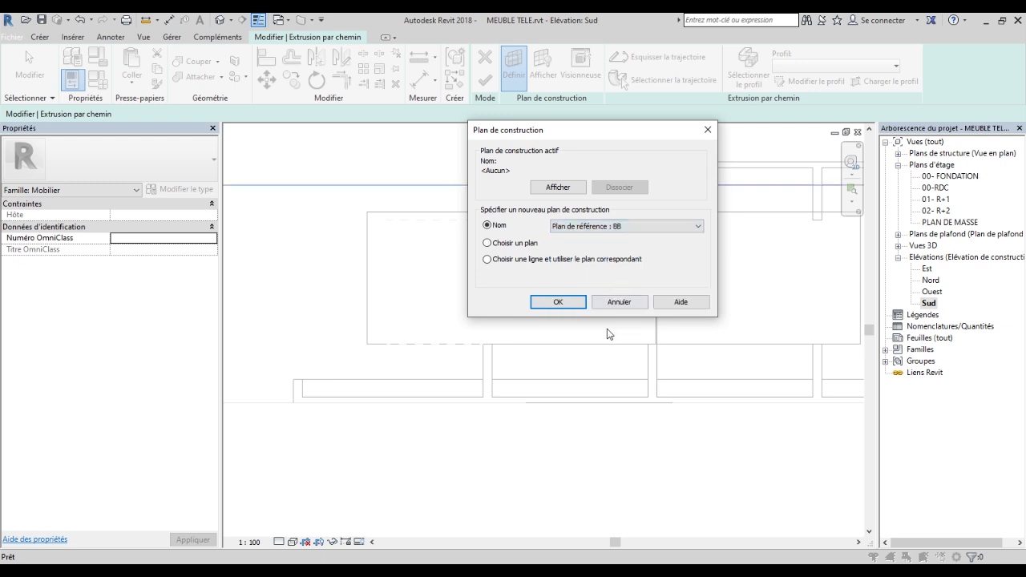
left_click(565, 304)
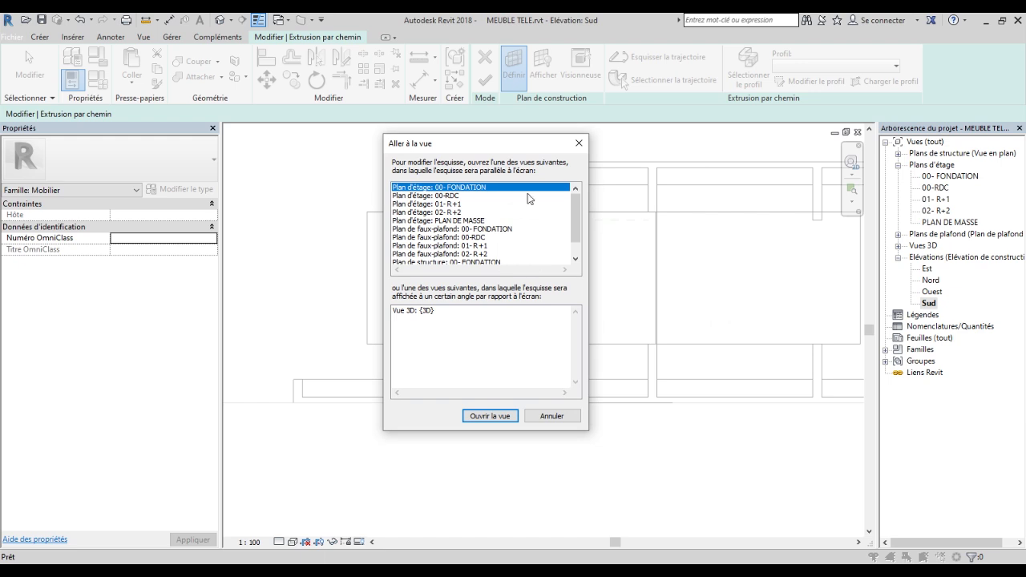
left_click_drag(573, 212, 574, 244)
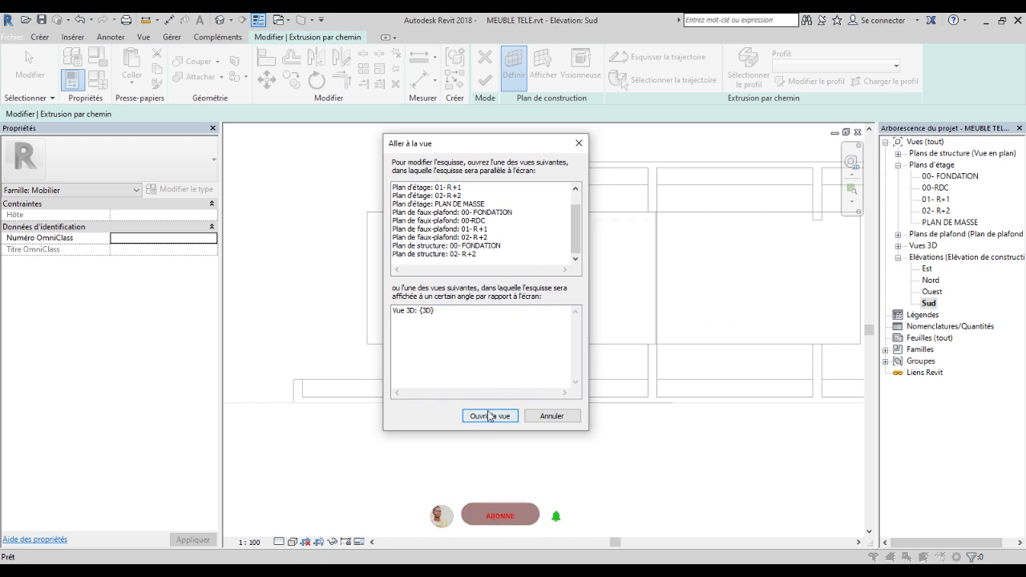
scroll(559, 207, "up", 1)
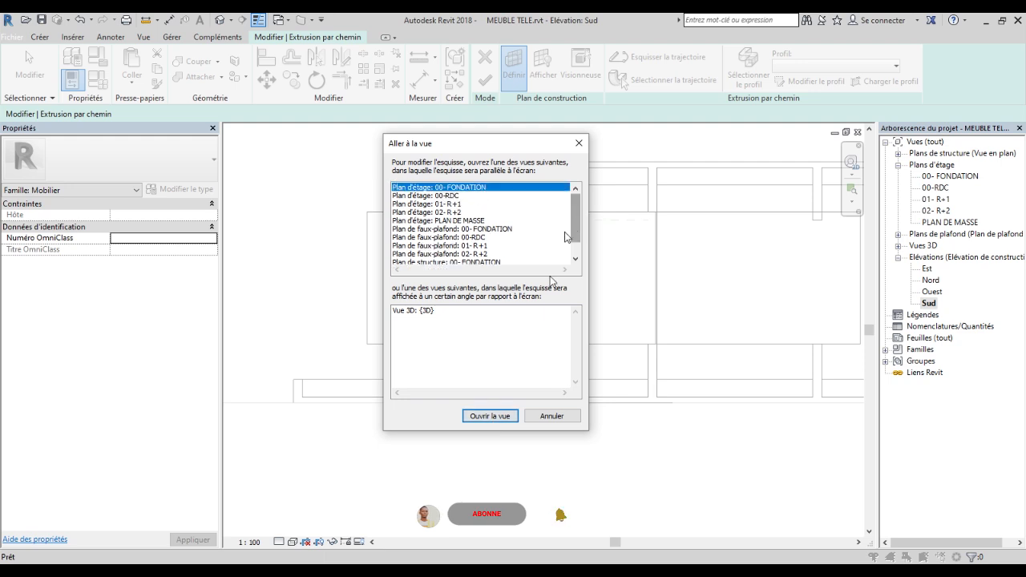
left_click(551, 416)
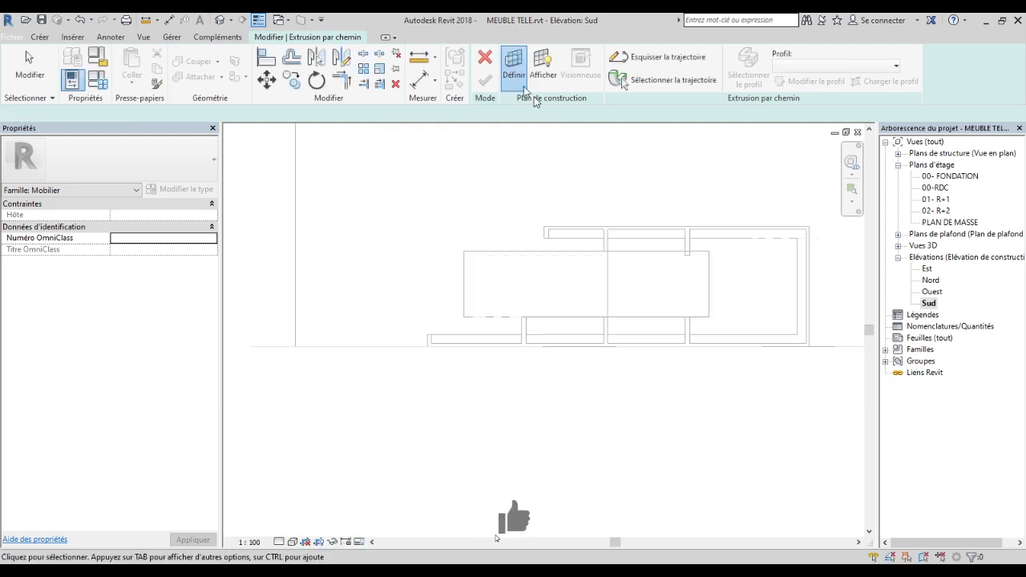
left_click(486, 58)
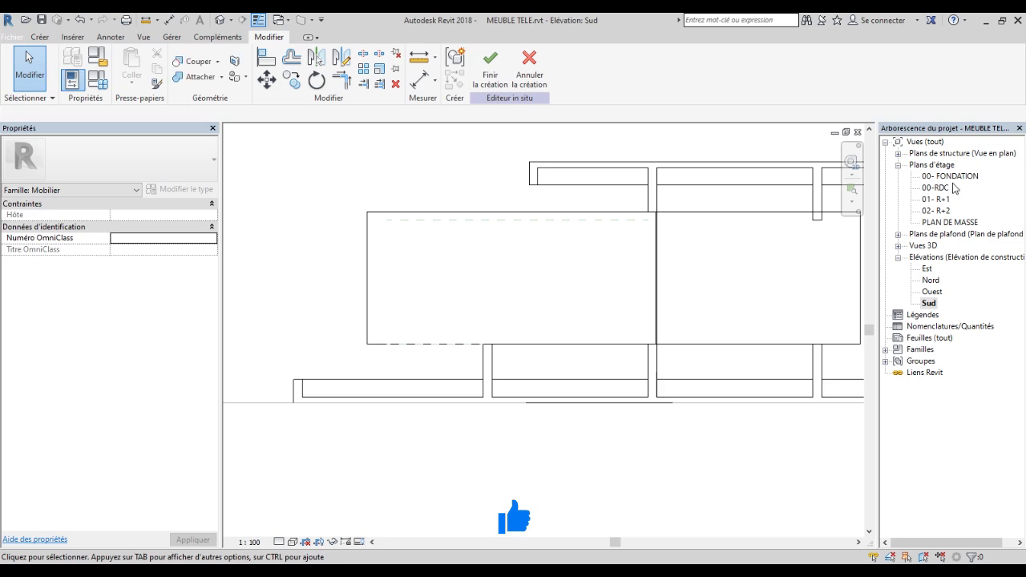
Open the 00-RDC floor plan and cancel the in-place editing of the TV cabinet.
double_click(938, 187)
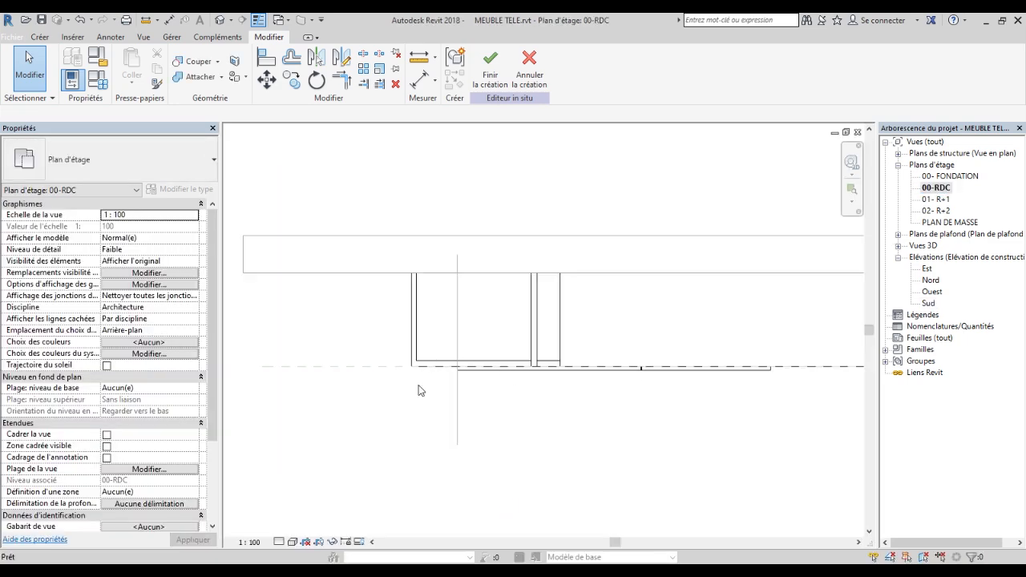
scroll(417, 390, "up", 3)
left_click(408, 469)
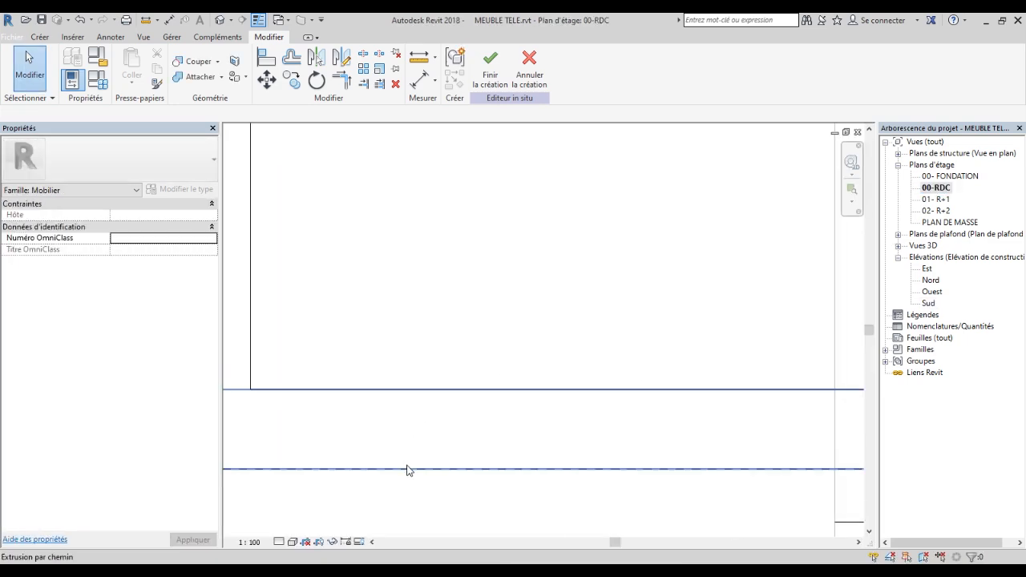
scroll(463, 343, "down", 2)
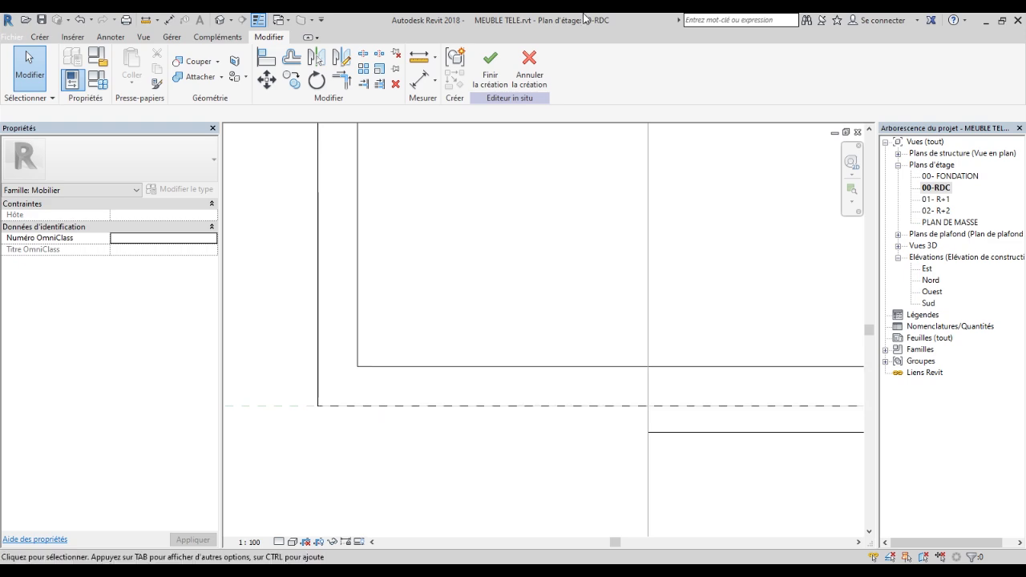
left_click(529, 69)
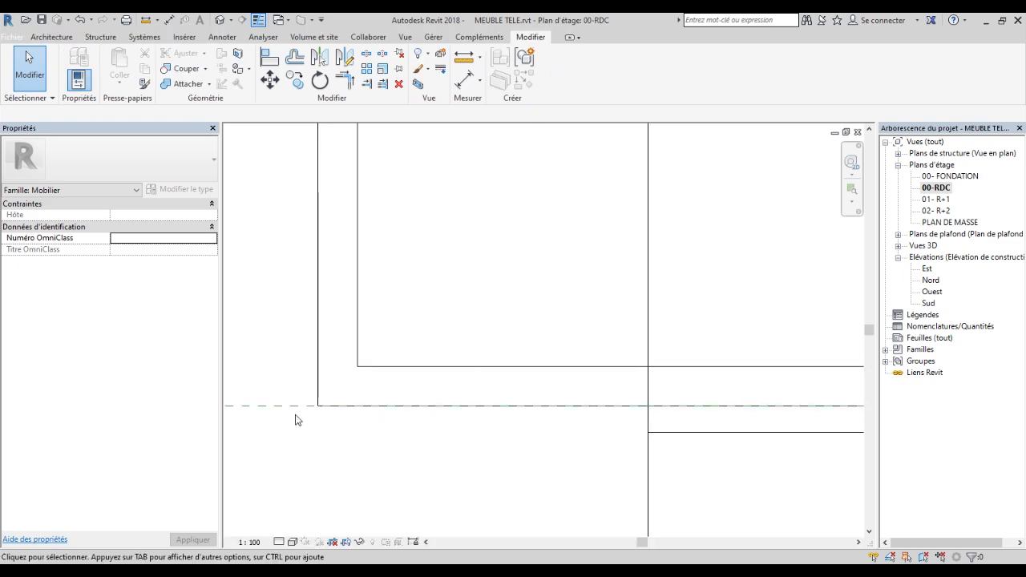
Select the horizontal reference plane along the cabinet's front edge and examine its position relative to the thin front panels.
scroll(493, 270, "down", 3)
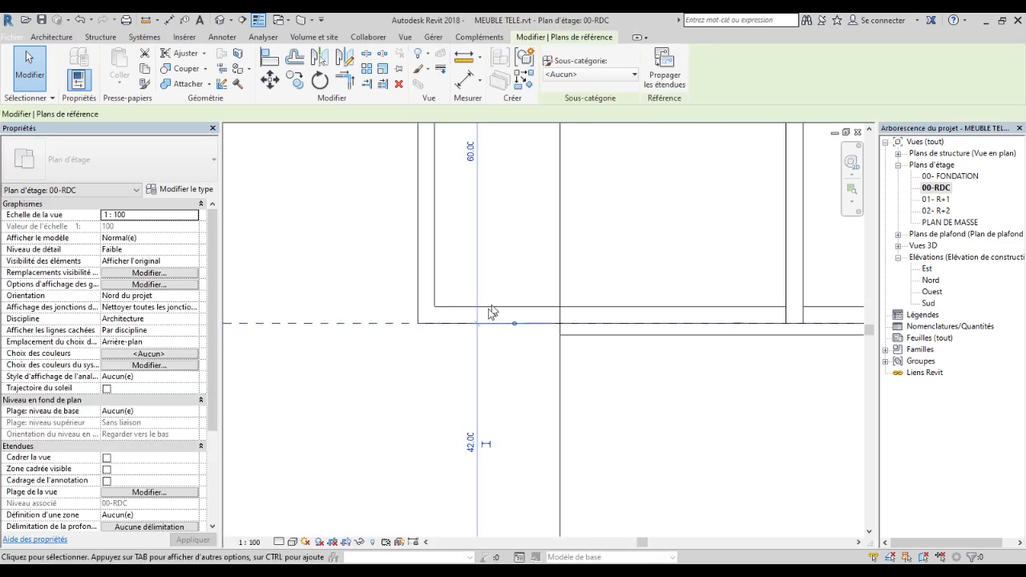
scroll(492, 293, "down", 2)
scroll(297, 292, "down", 2)
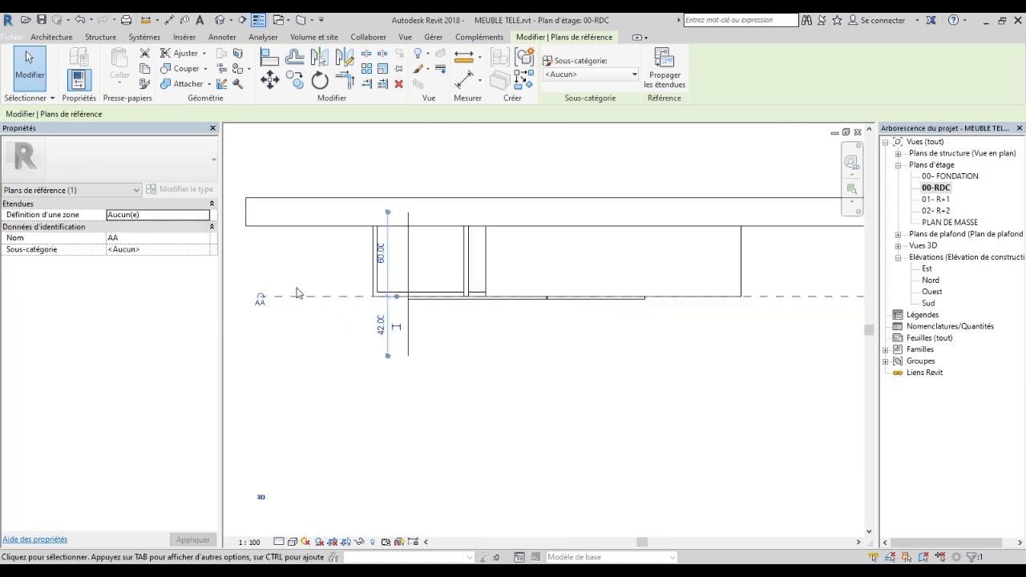
scroll(377, 295, "up", 4)
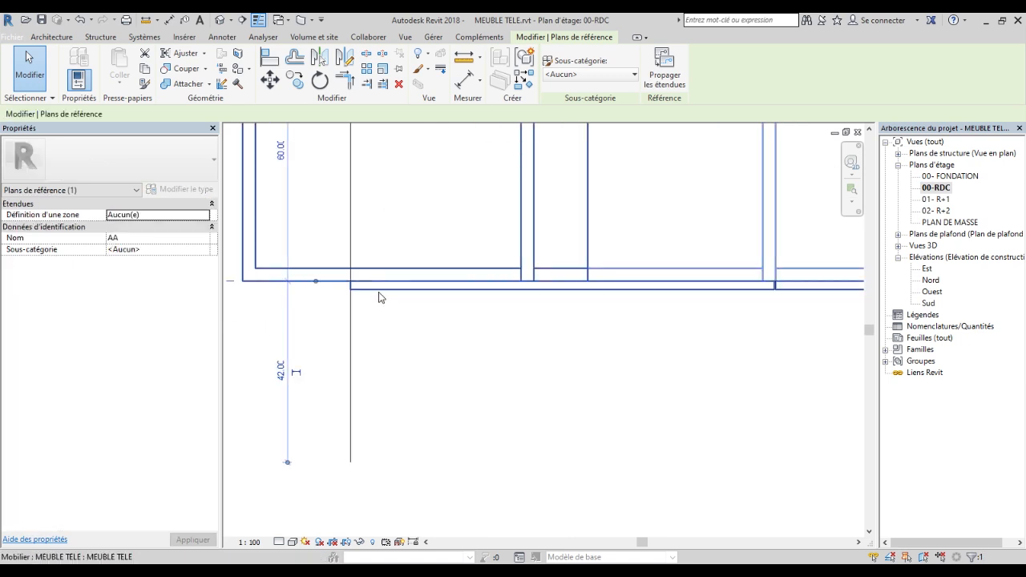
scroll(393, 292, "down", 1)
scroll(491, 323, "down", 1)
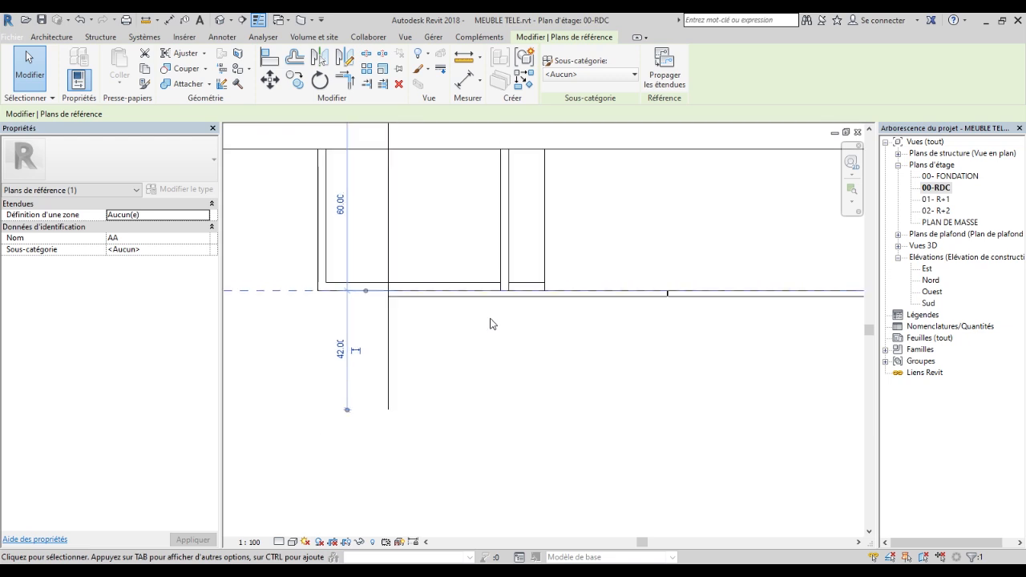
scroll(491, 323, "down", 1)
scroll(426, 300, "up", 3)
scroll(417, 340, "down", 2)
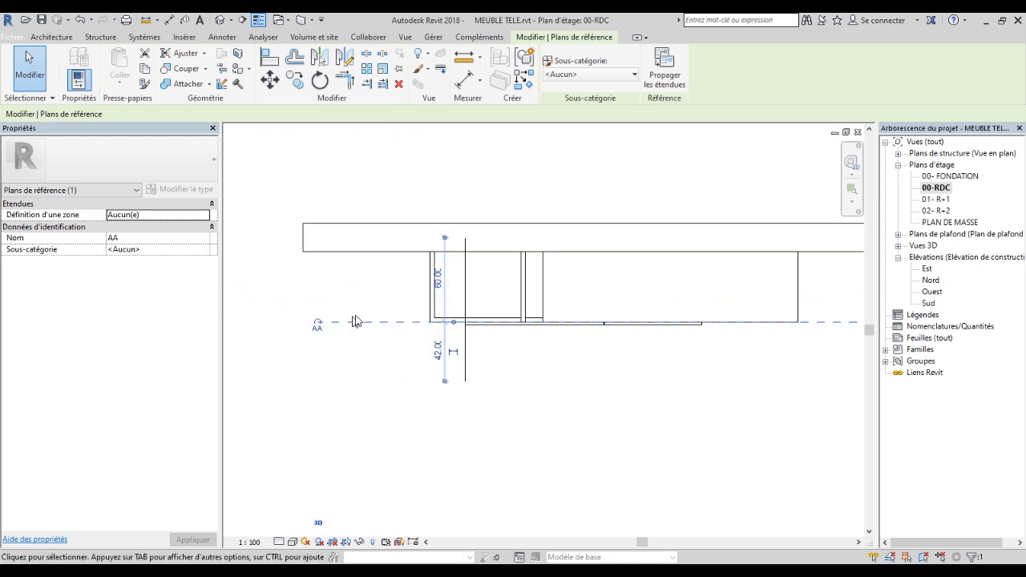
scroll(490, 325, "up", 1)
scroll(473, 332, "up", 3)
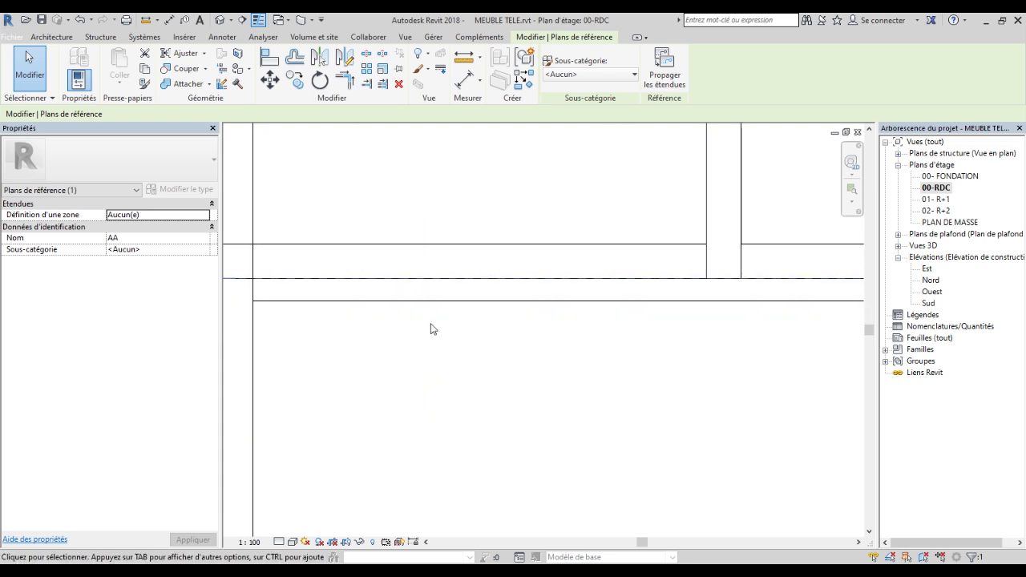
scroll(402, 305, "down", 5)
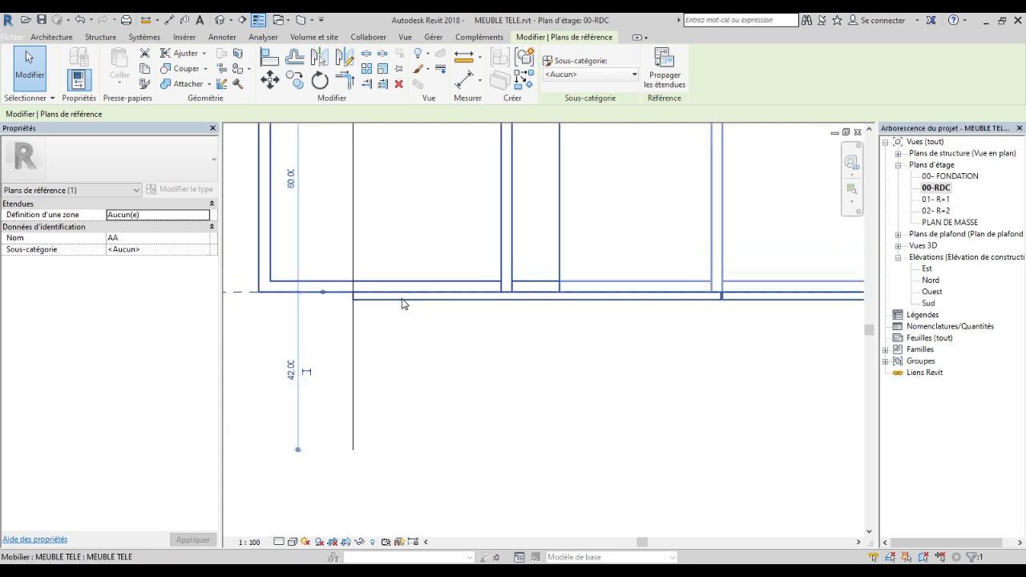
scroll(386, 303, "up", 4)
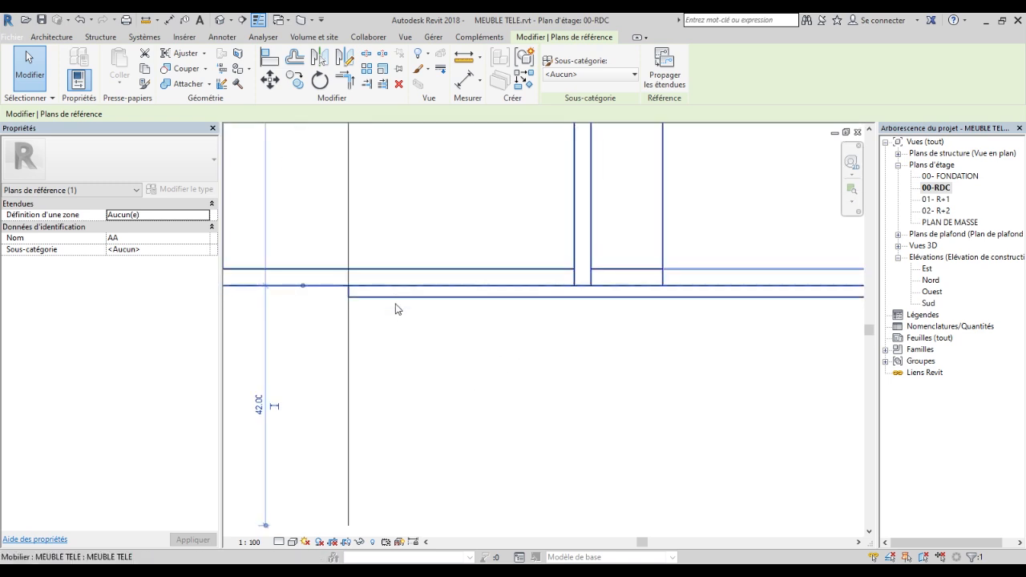
Open the Sud elevation and reopen the TV cabinet for in-place editing.
scroll(400, 309, "down", 3)
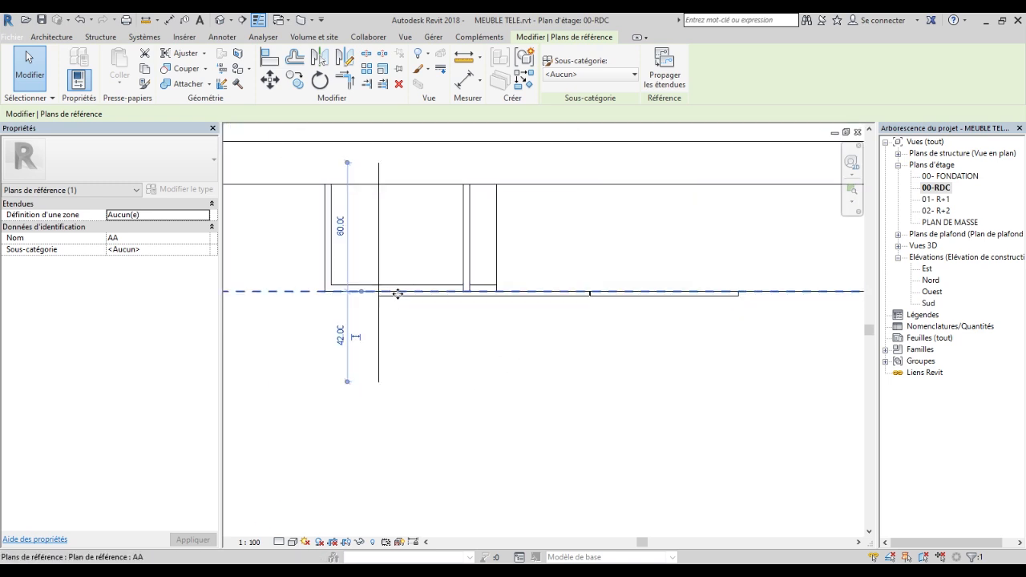
scroll(400, 305, "up", 3)
scroll(402, 303, "down", 3)
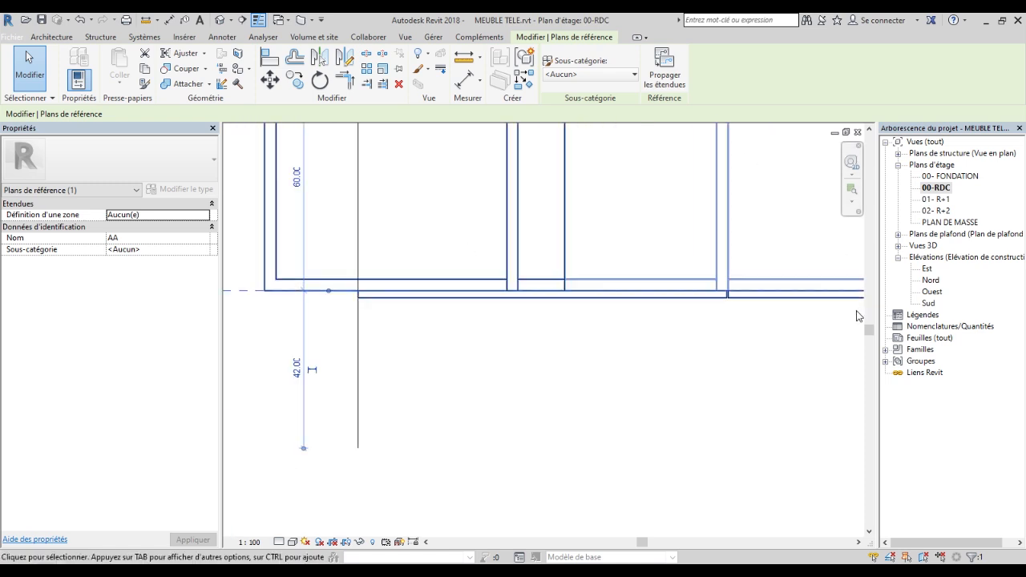
double_click(930, 303)
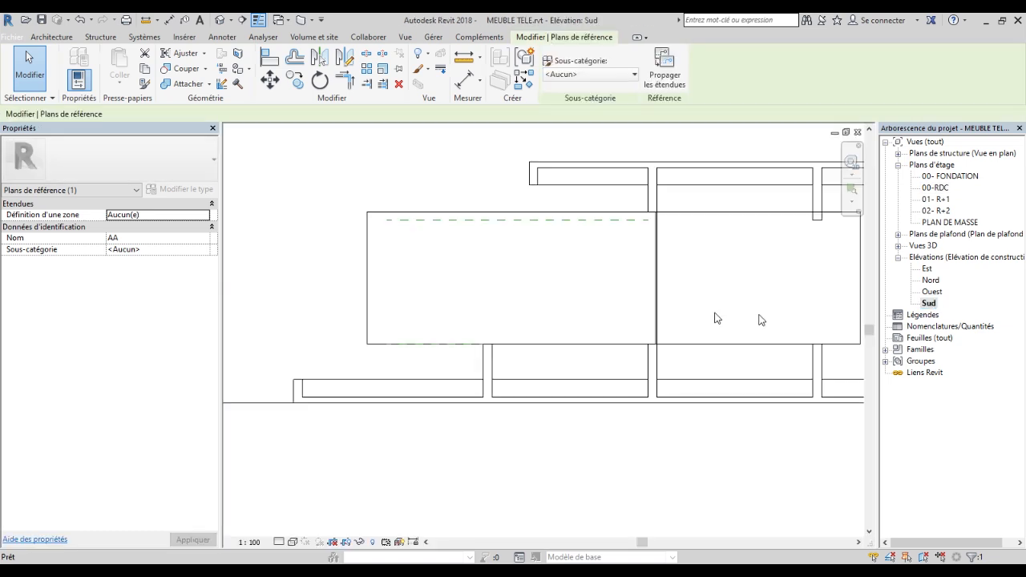
scroll(448, 332, "up", 2)
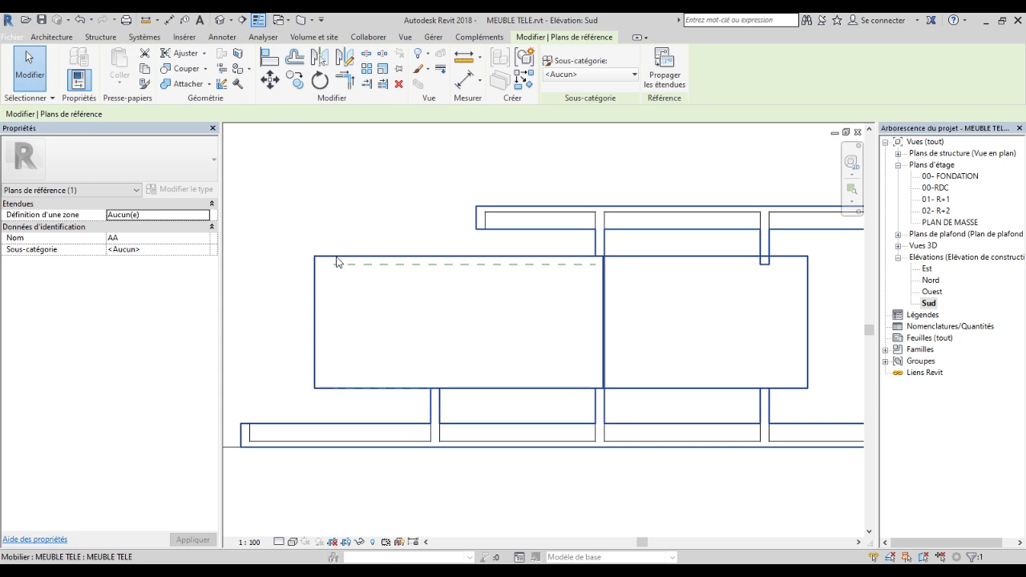
left_click(50, 38)
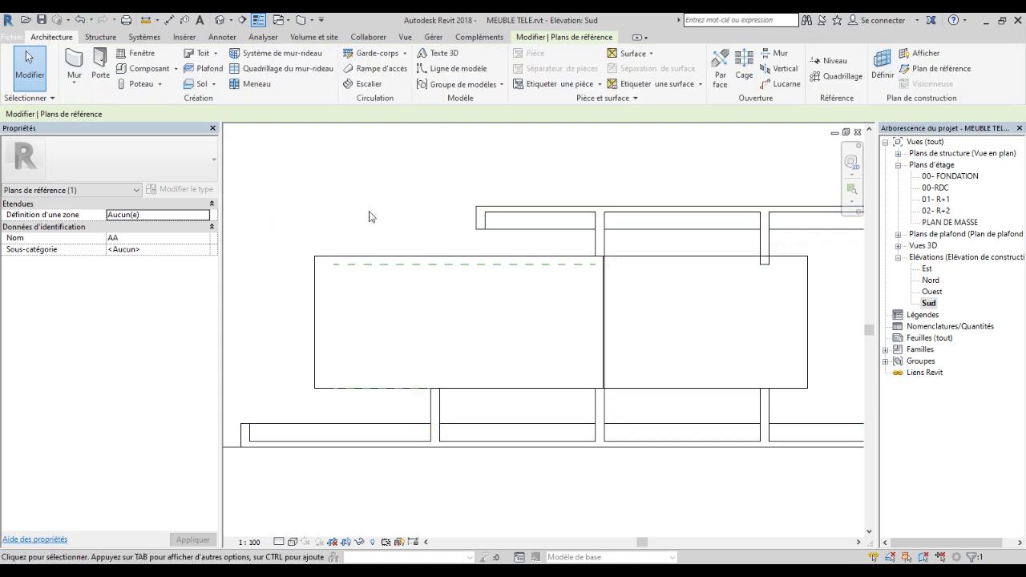
left_click(337, 256)
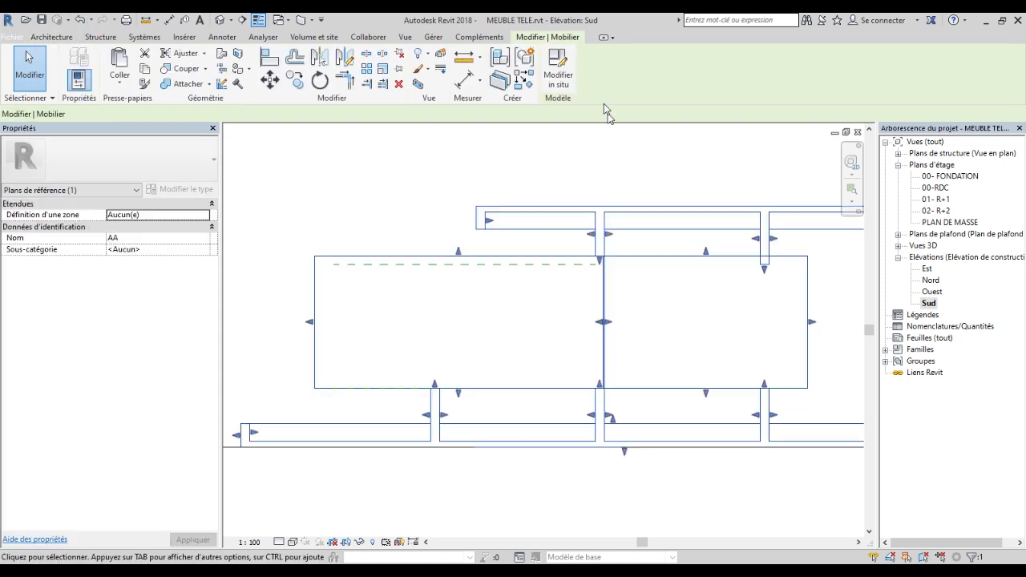
left_click(559, 70)
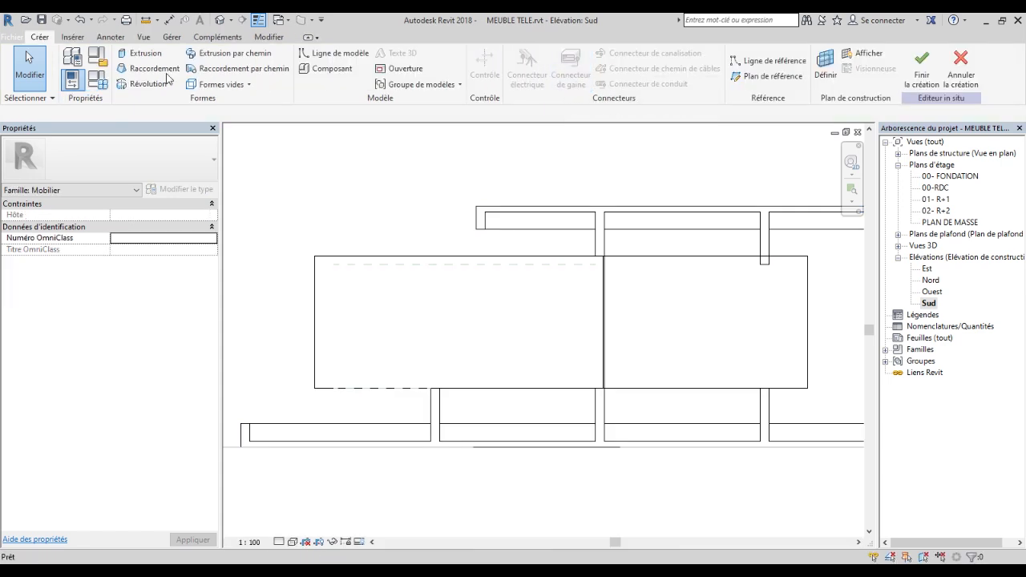
Start a sweep with a sketched path and set its work plane to reference plane AA.
left_click(240, 53)
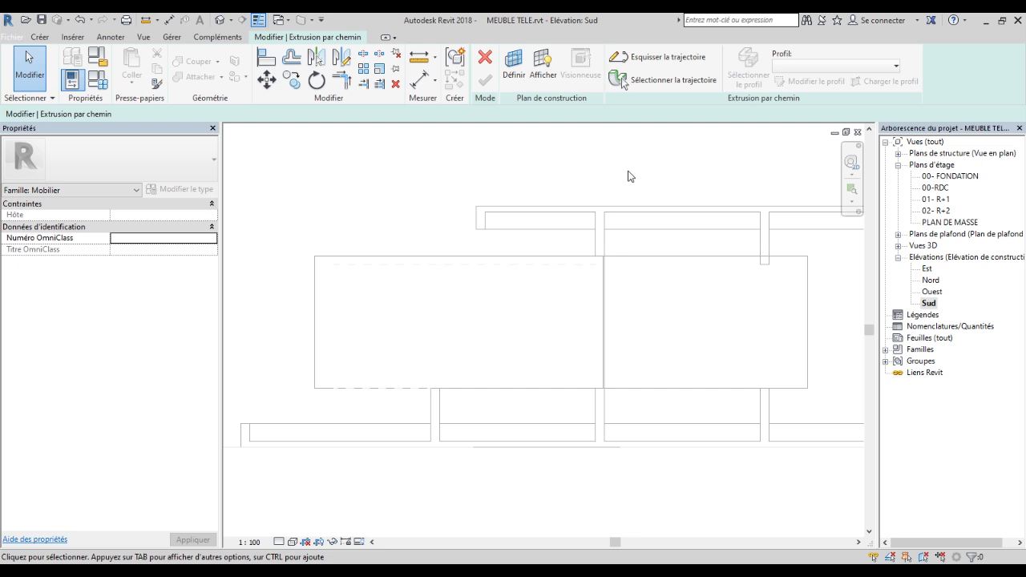
scroll(377, 243, "down", 2)
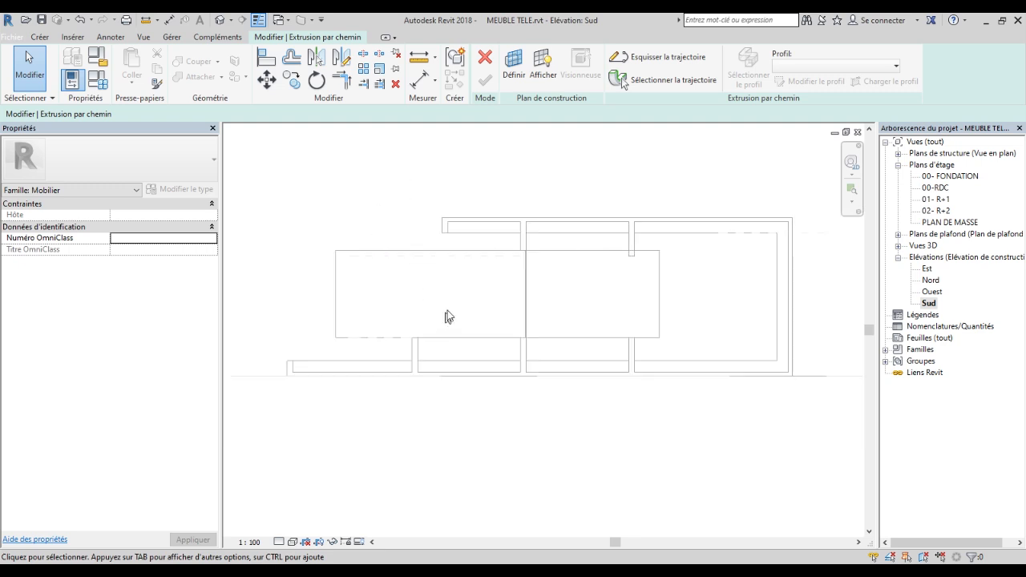
scroll(449, 254, "up", 2)
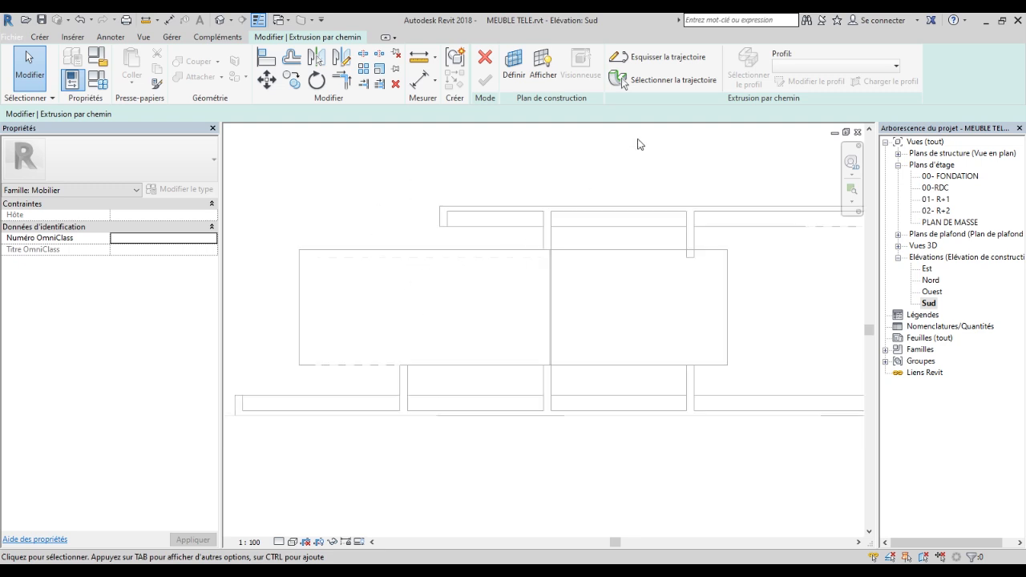
left_click(668, 56)
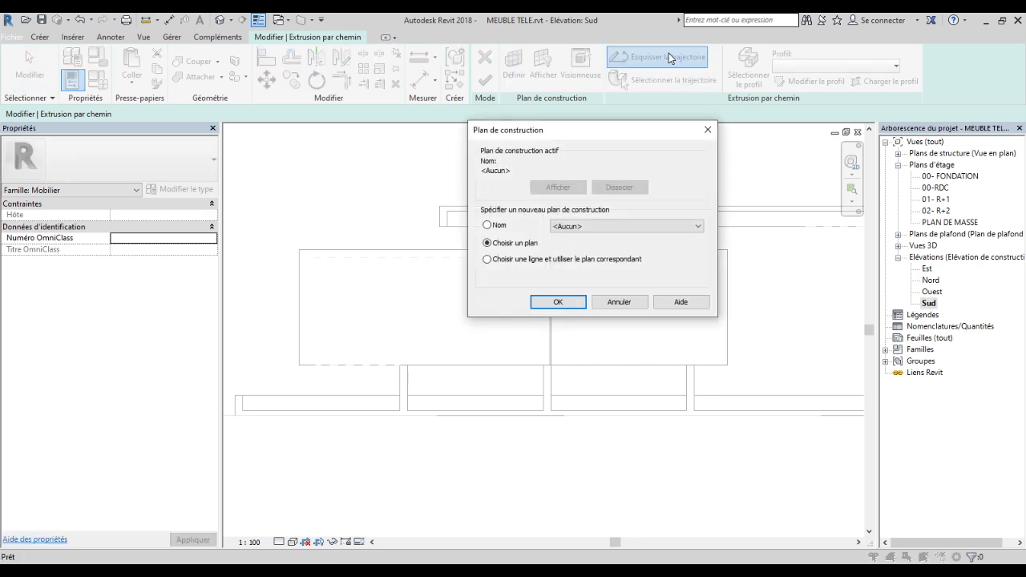
left_click(577, 226)
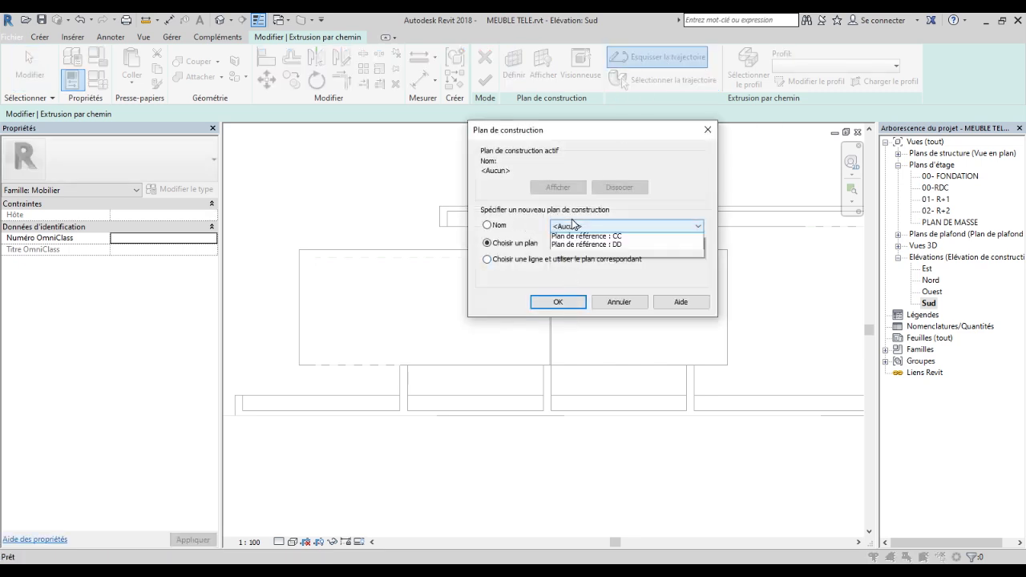
left_click(611, 281)
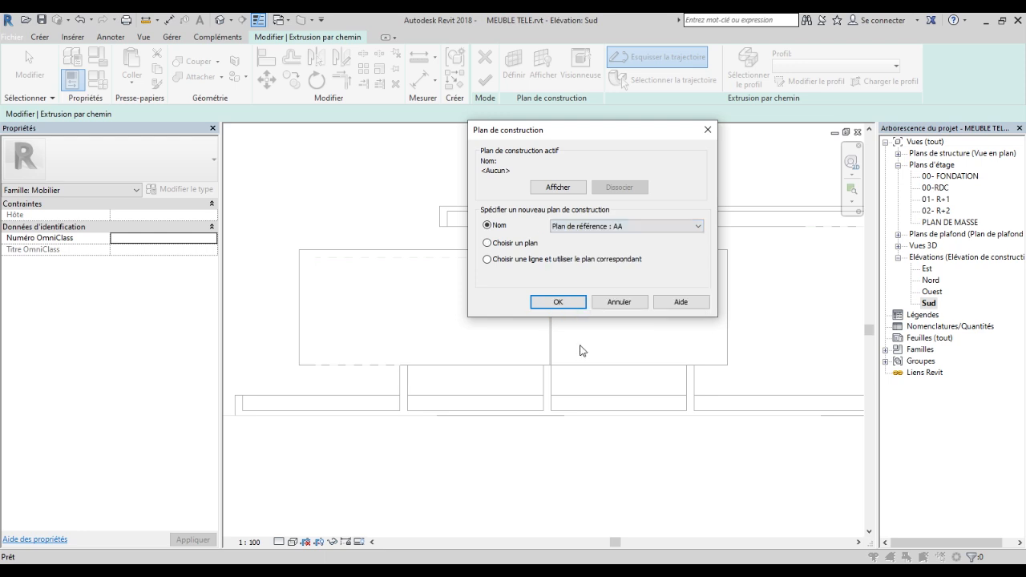
left_click(558, 302)
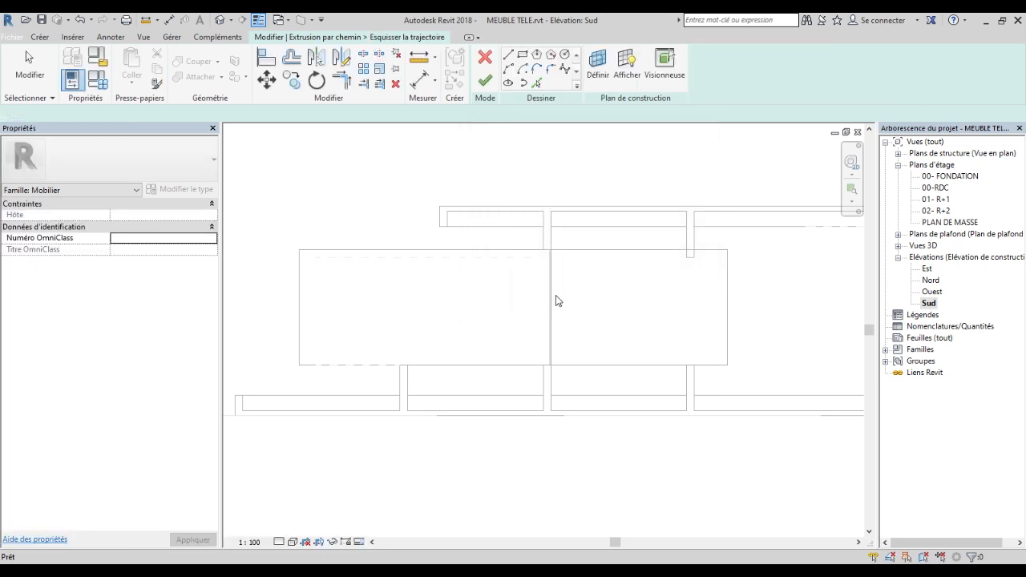
Set the Sud elevation's visual style to wireframe (Image filaire) for the path sketch.
middle_click_drag(474, 326, 484, 318)
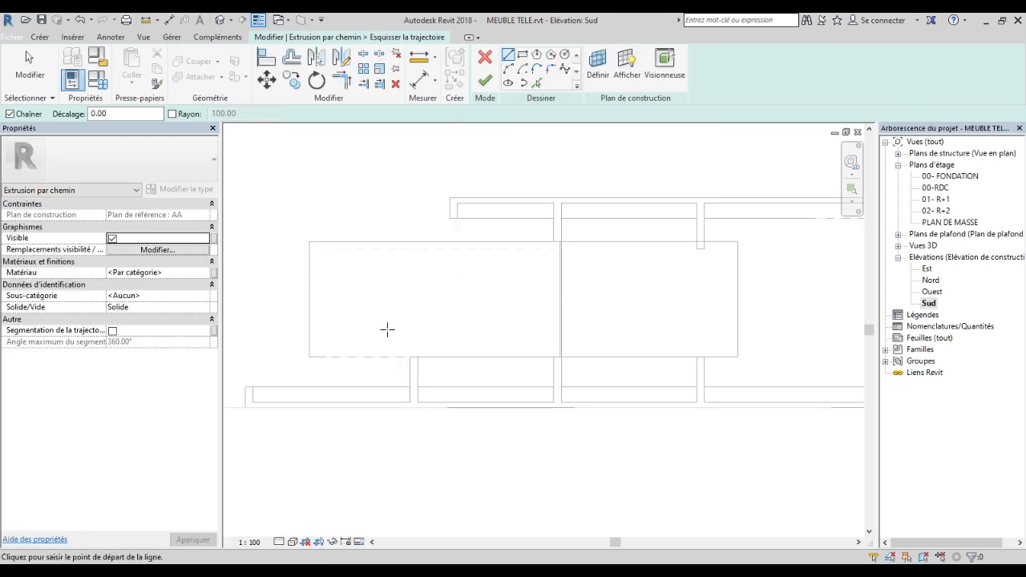
scroll(387, 328, "down", 1)
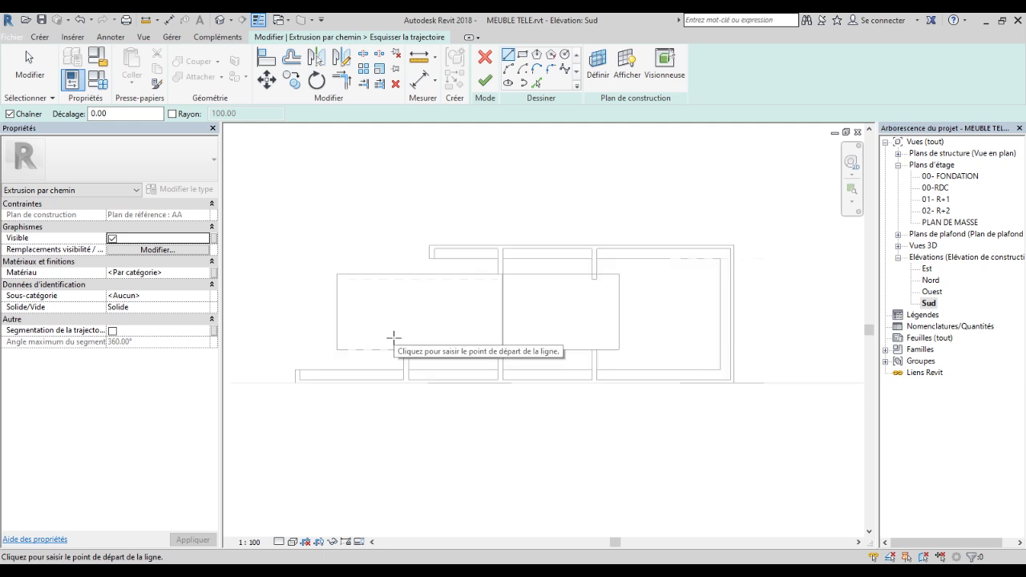
scroll(336, 348, "up", 2)
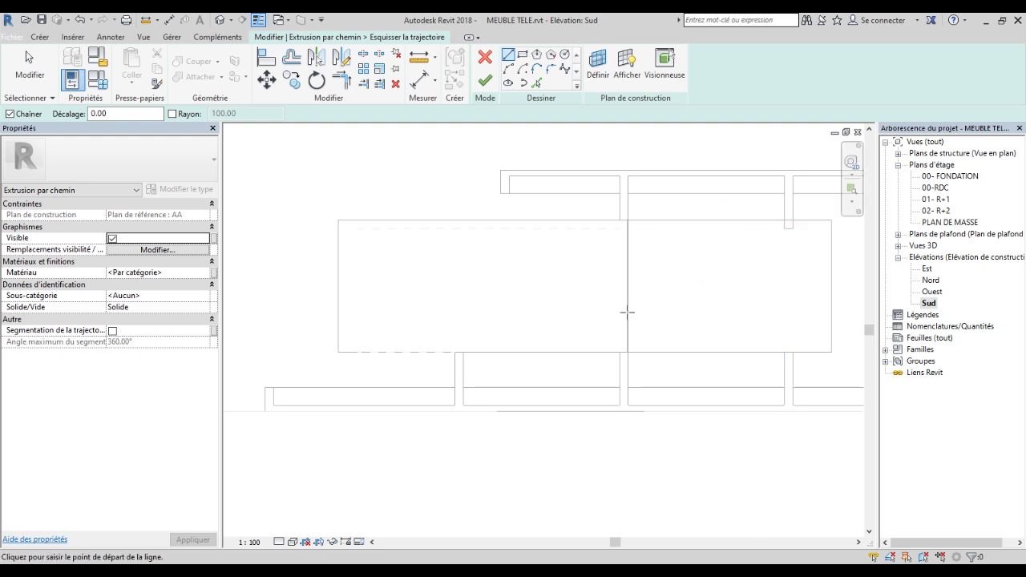
middle_click_drag(520, 286, 515, 287)
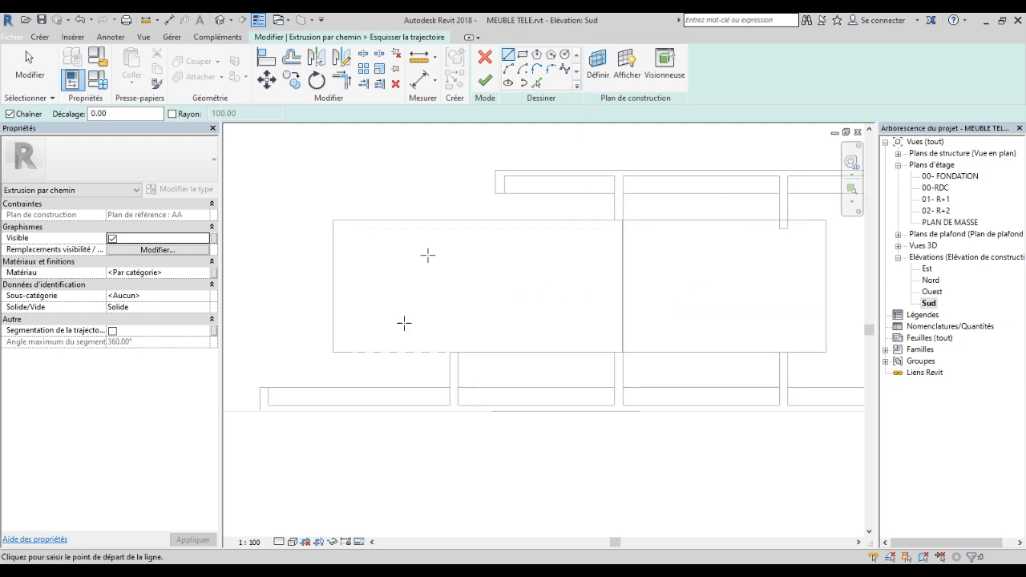
left_click(291, 543)
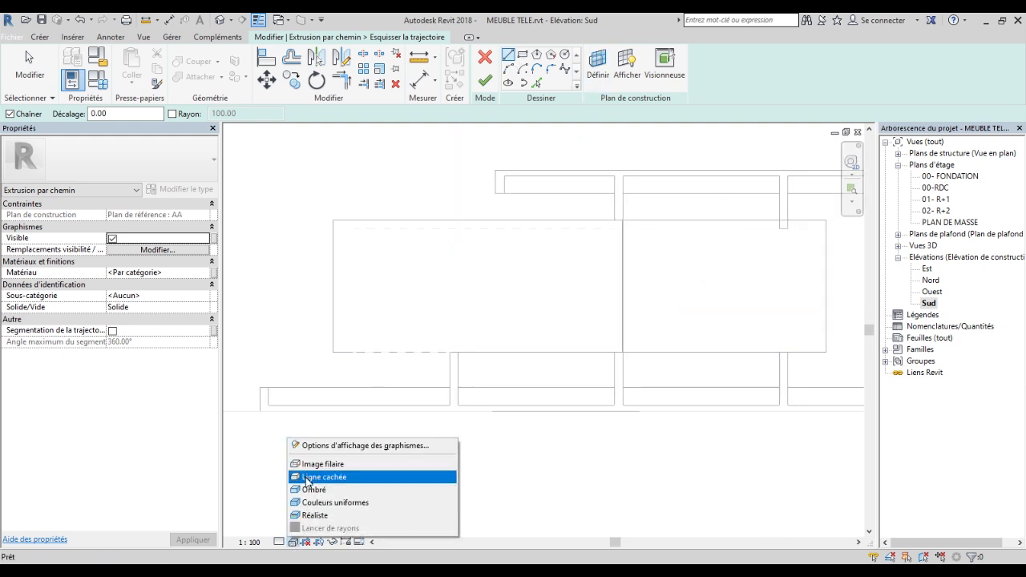
left_click(307, 466)
middle_click_drag(380, 343, 372, 339)
scroll(440, 266, "down", 2)
scroll(456, 276, "up", 3)
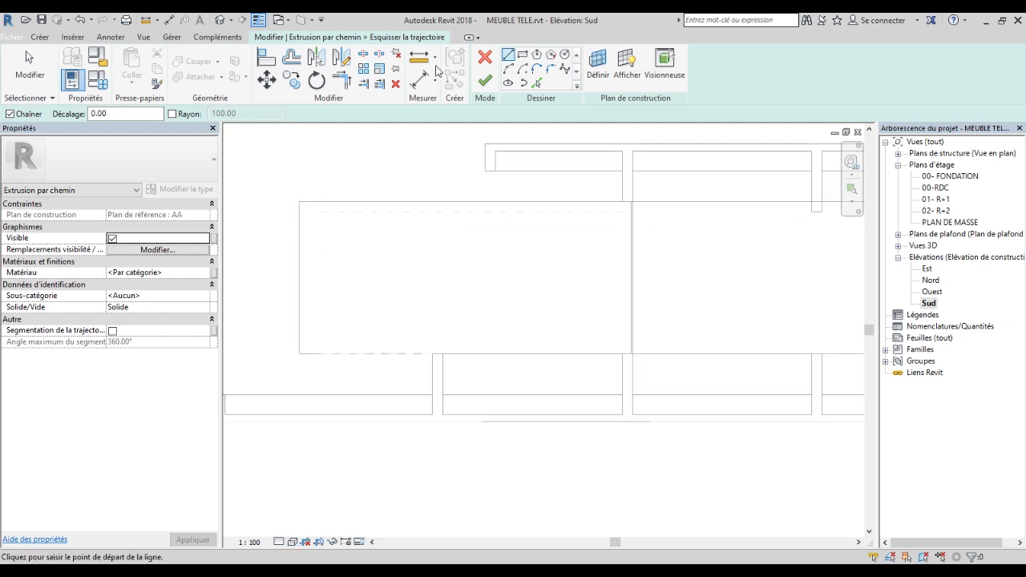
Sketch a rectangular sweep path, 45.00 high, around the outer outline of both front panels, corner to opposite corner.
left_click(523, 54)
scroll(303, 204, "up", 2)
left_click(302, 204)
scroll(304, 258, "down", 4)
left_click(437, 310)
scroll(474, 299, "up", 5)
scroll(461, 298, "down", 3)
middle_click_drag(500, 303, 534, 301)
scroll(480, 282, "up", 3)
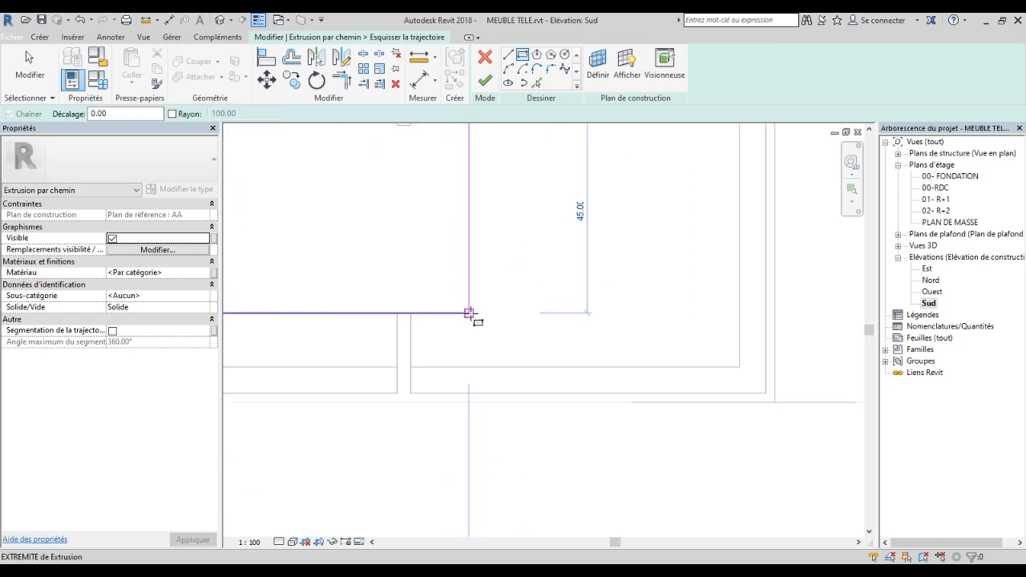
left_click(470, 315)
scroll(653, 339, "down", 4)
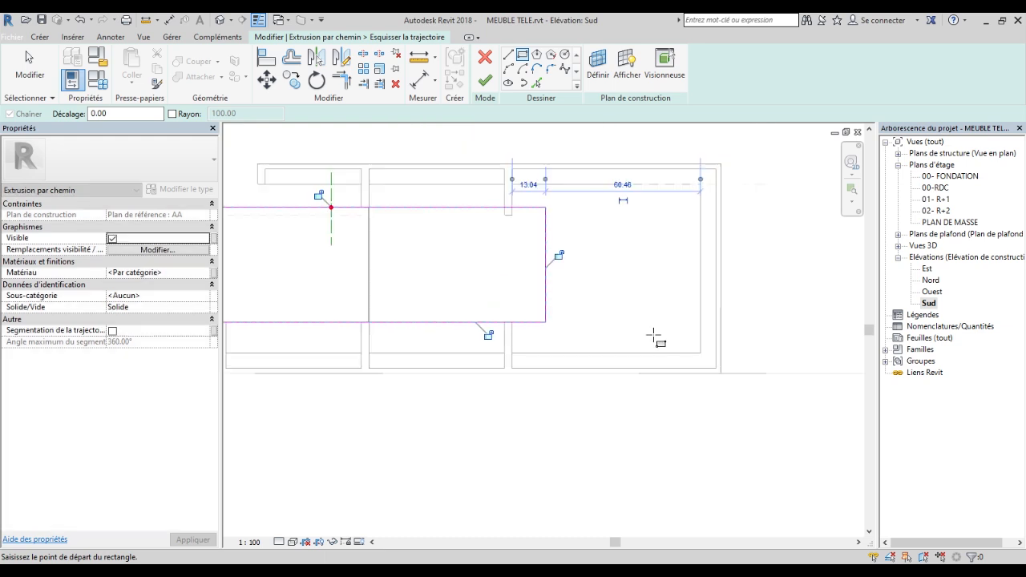
scroll(653, 338, "down", 1)
left_click(30, 68)
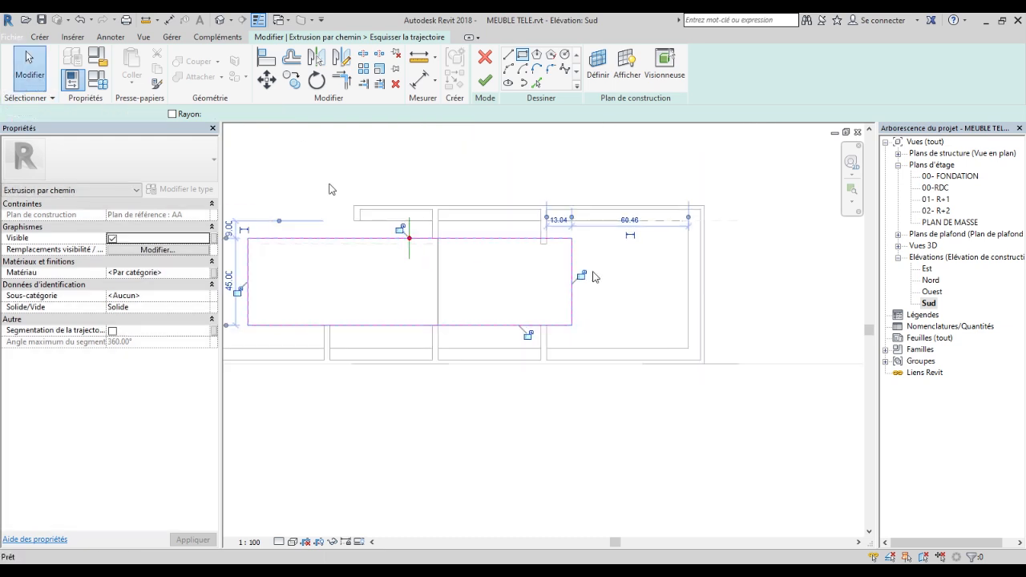
scroll(728, 340, "down", 3)
scroll(553, 304, "up", 3)
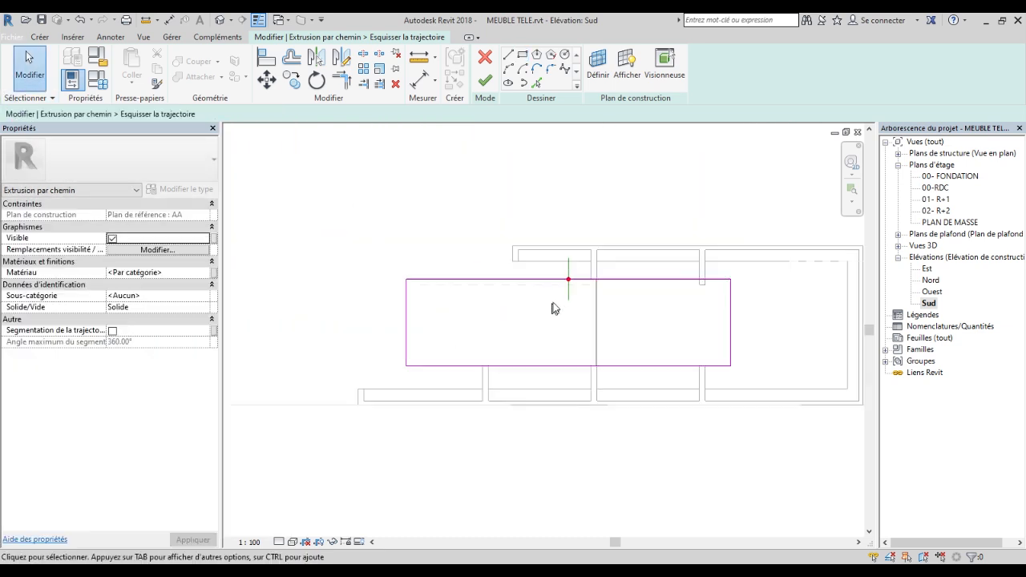
scroll(553, 308, "up", 1)
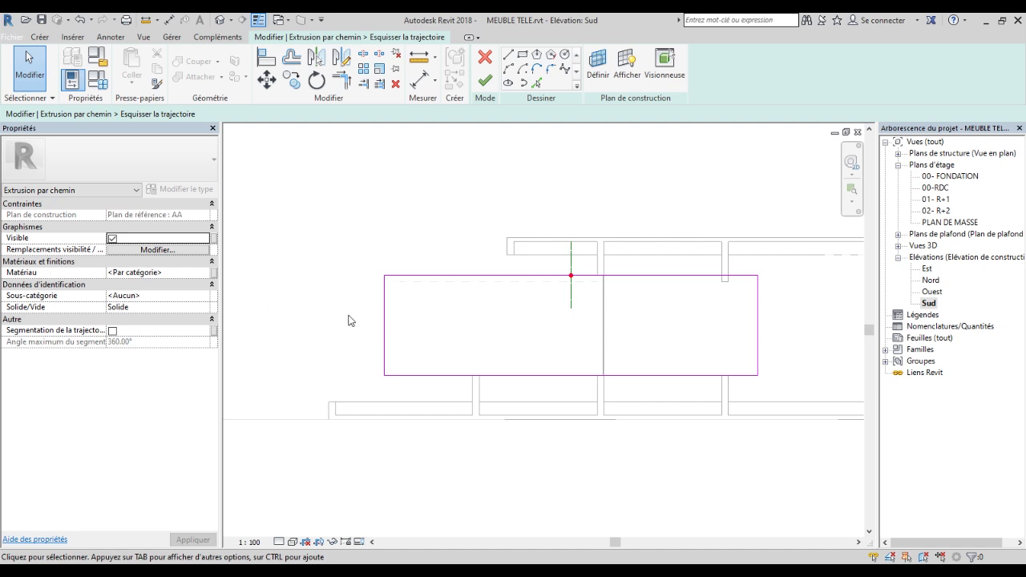
Open the Ouest elevation and examine the sweep path's position relative to the front panels' thickness.
double_click(936, 294)
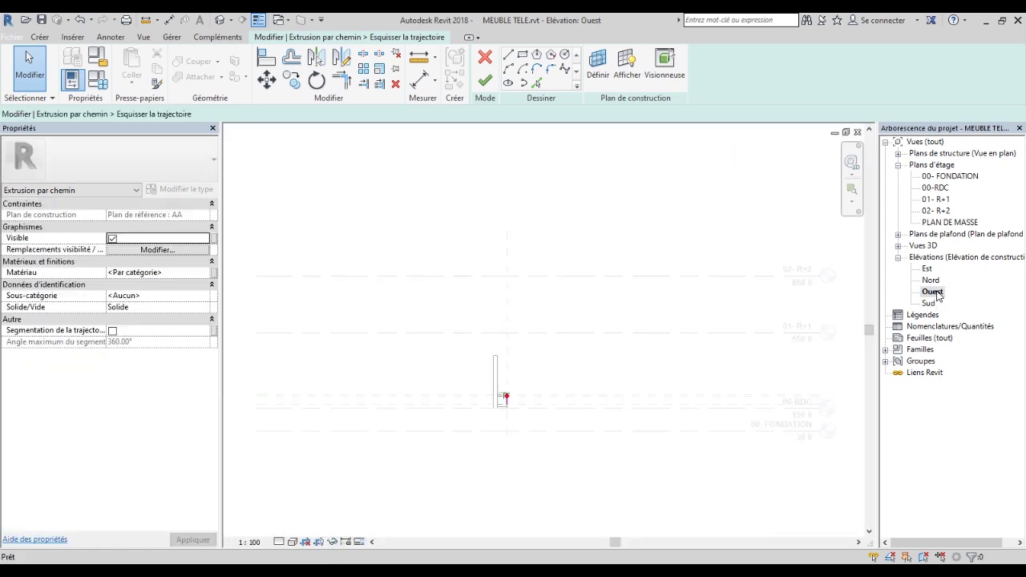
scroll(517, 418, "up", 7)
middle_click_drag(409, 378, 526, 396)
scroll(526, 396, "down", 3)
scroll(350, 375, "up", 10)
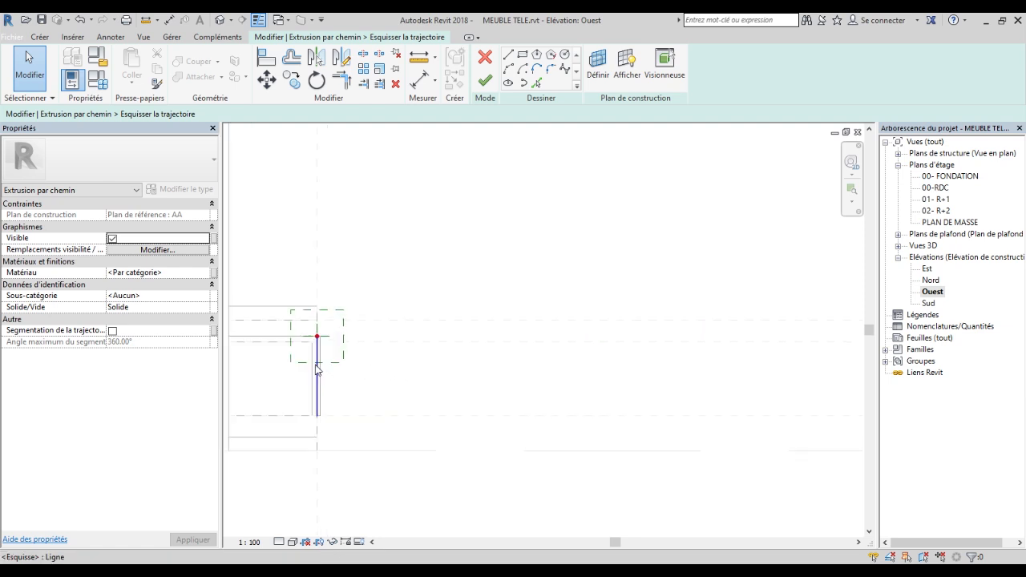
scroll(360, 330, "up", 3)
middle_click_drag(451, 340, 503, 330)
scroll(502, 329, "down", 4)
scroll(428, 339, "down", 1)
scroll(460, 331, "down", 3)
scroll(564, 332, "down", 1)
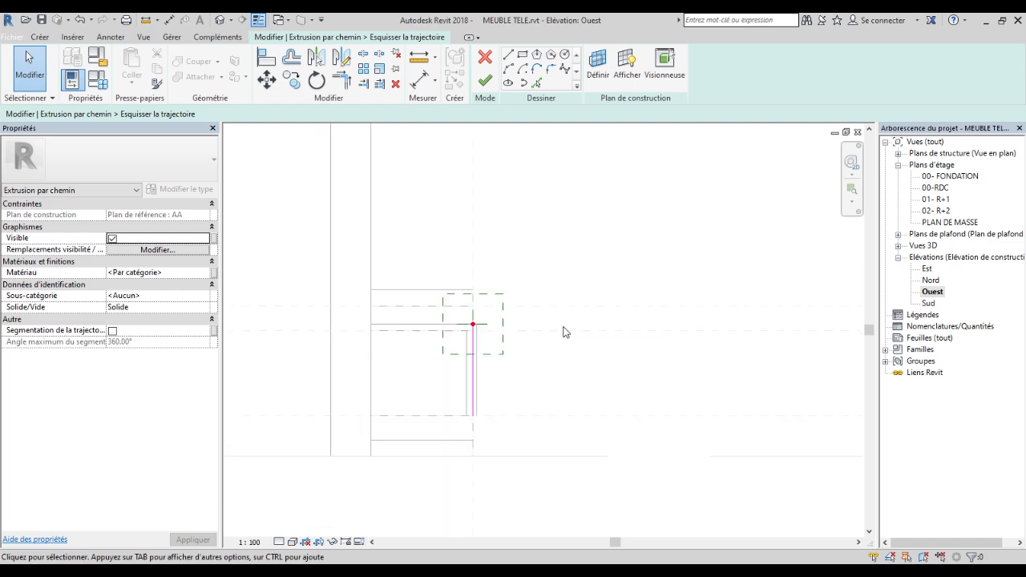
Return to the Sud elevation and compare the sketched path with the wooden drawer box in the reference photo.
double_click(928, 303)
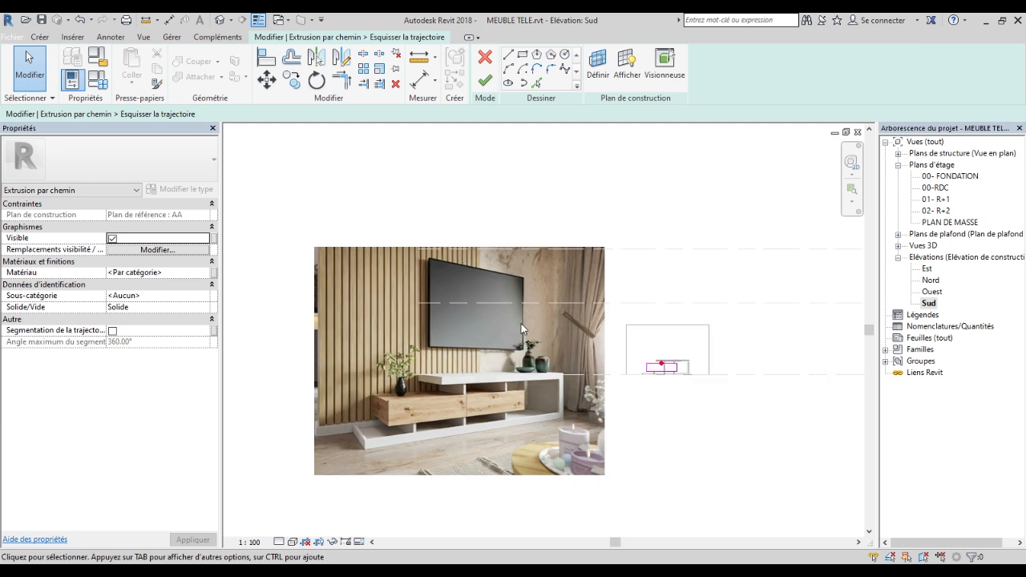
scroll(666, 360, "up", 3)
scroll(666, 360, "down", 1)
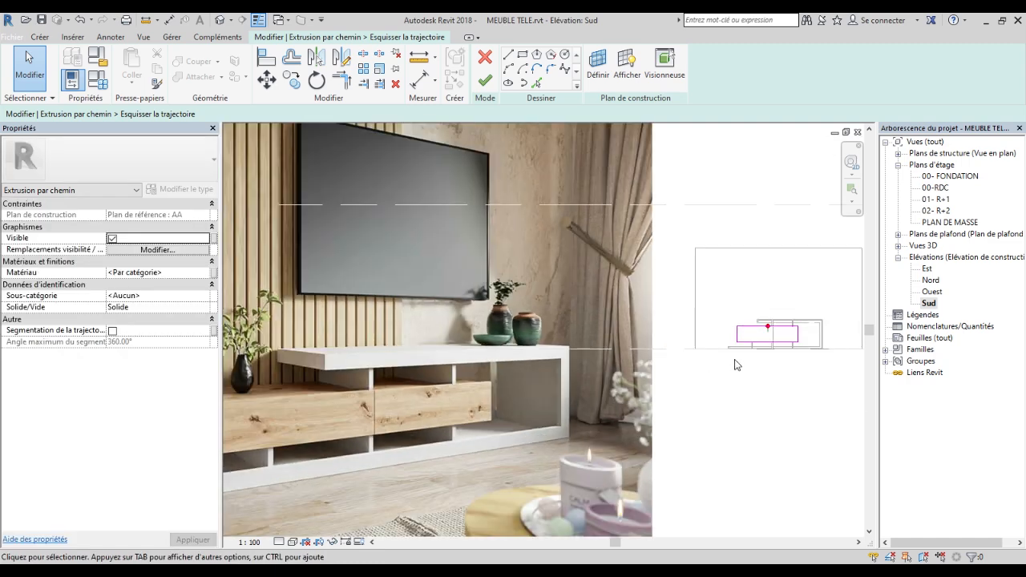
scroll(323, 381, "up", 3)
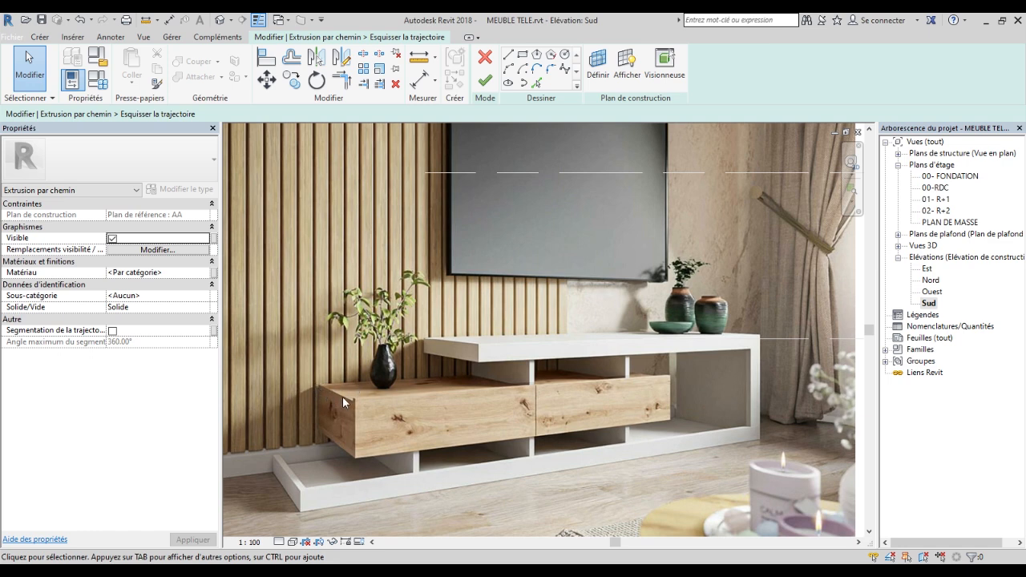
scroll(529, 408, "down", 5)
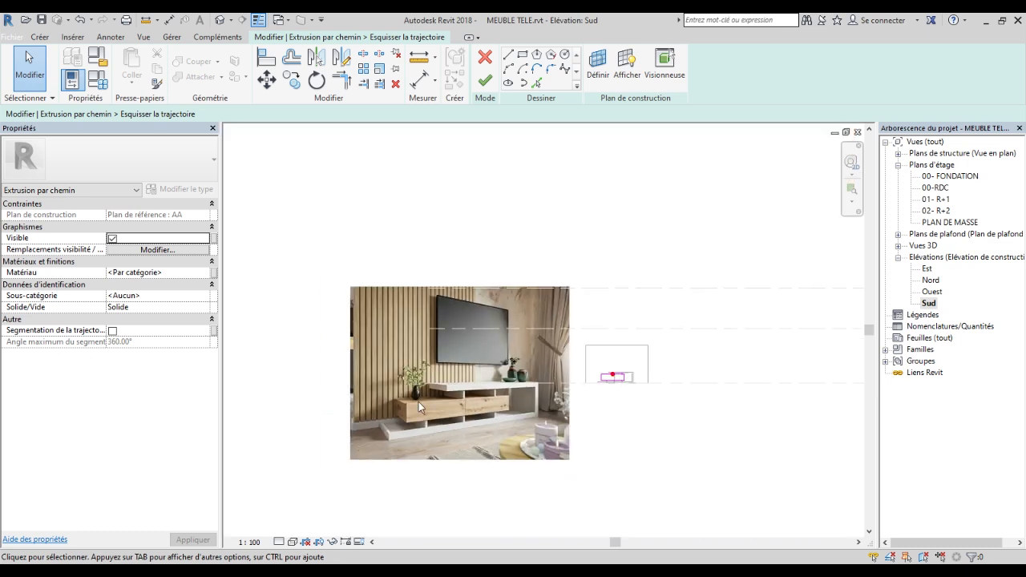
scroll(407, 407, "up", 5)
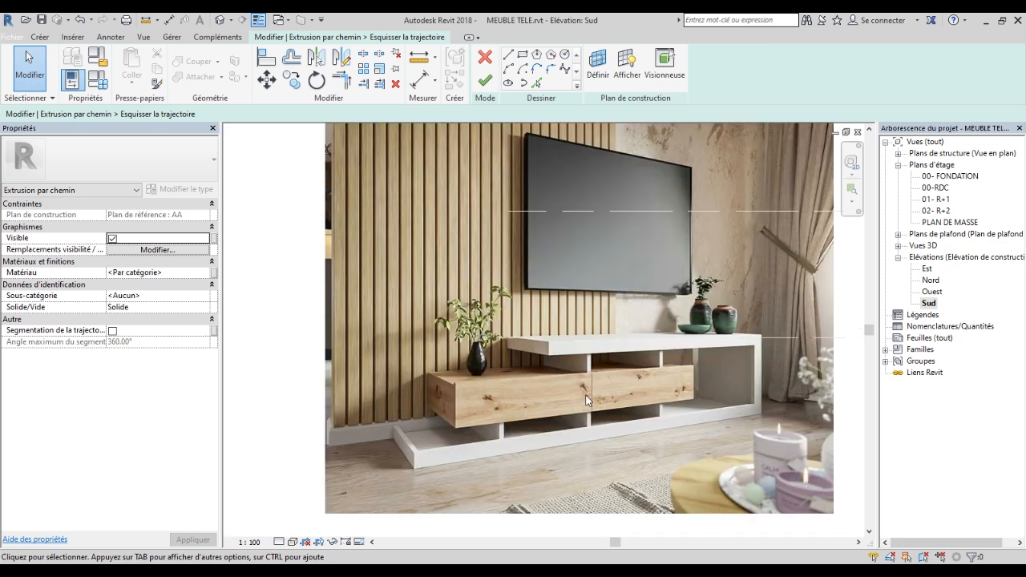
scroll(460, 352, "down", 5)
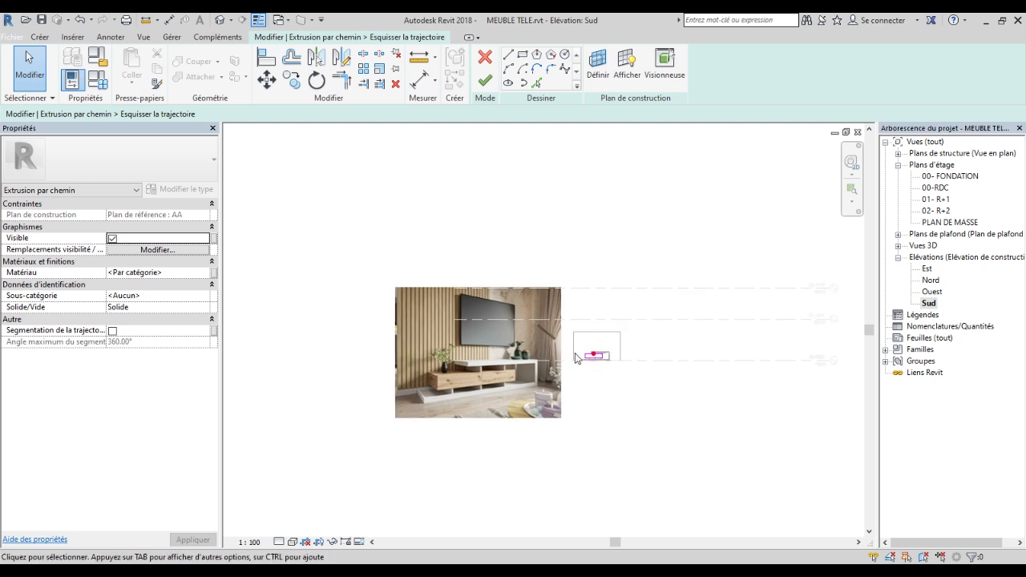
scroll(597, 358, "up", 5)
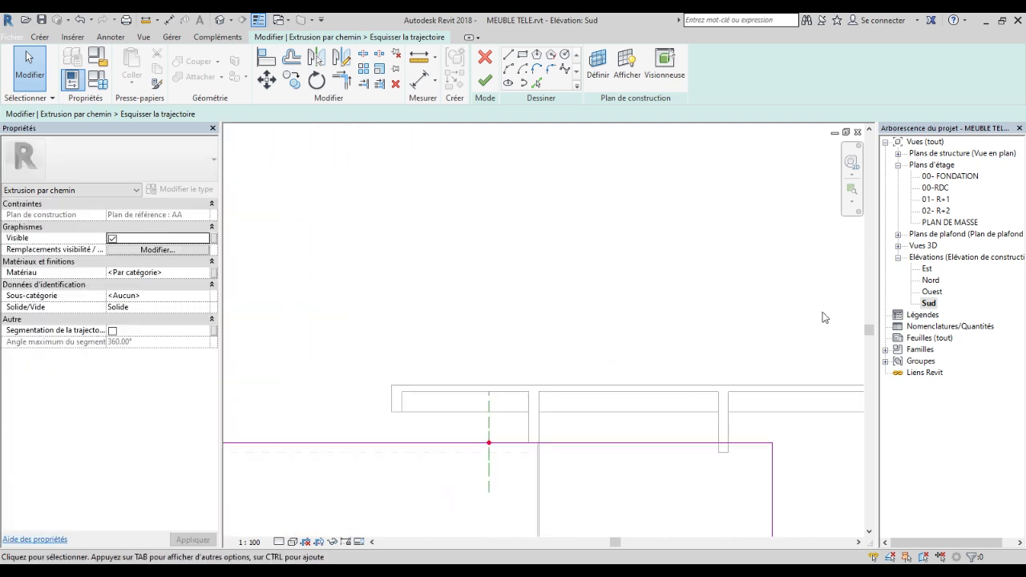
double_click(930, 292)
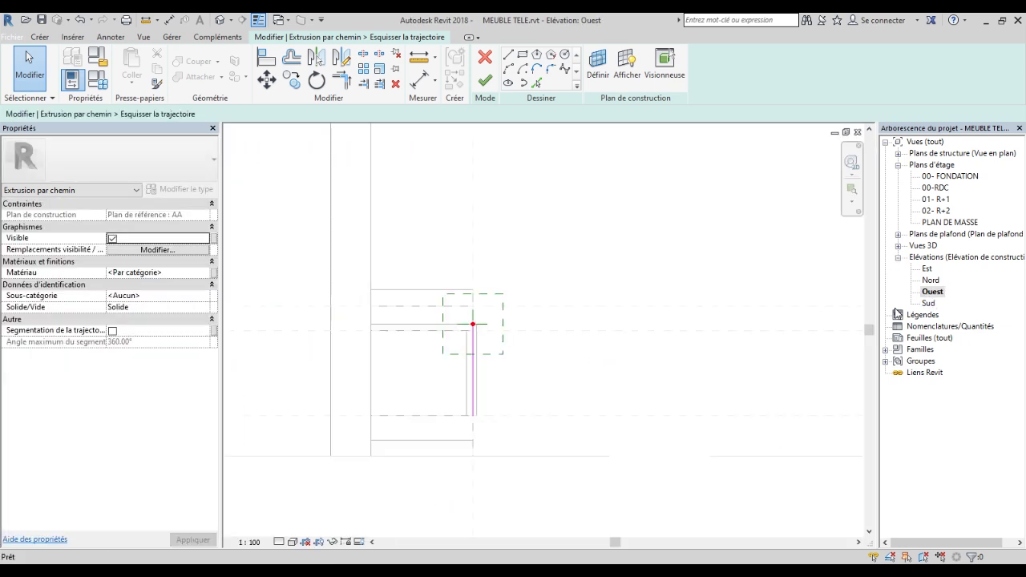
scroll(445, 352, "up", 3)
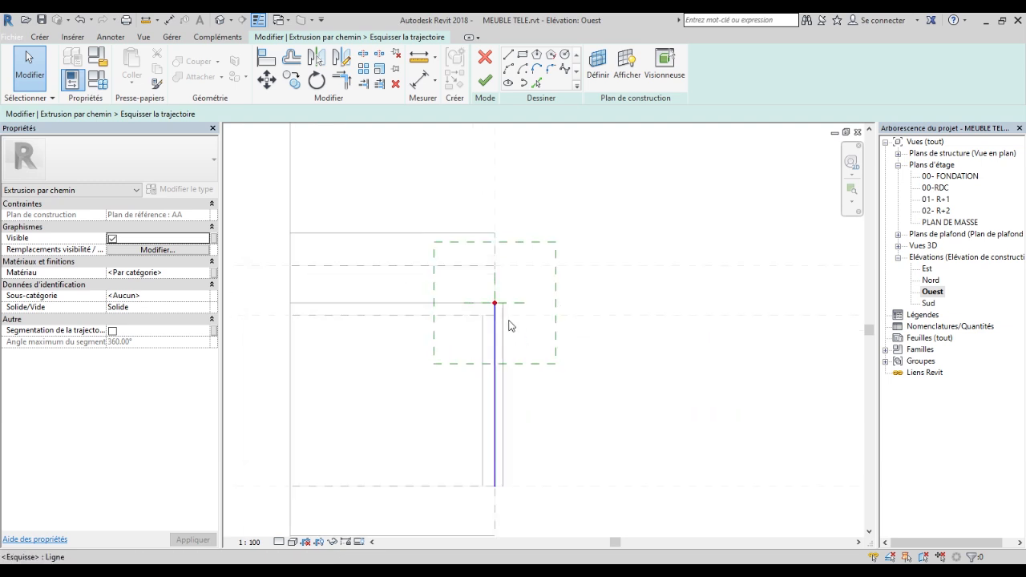
left_click(523, 54)
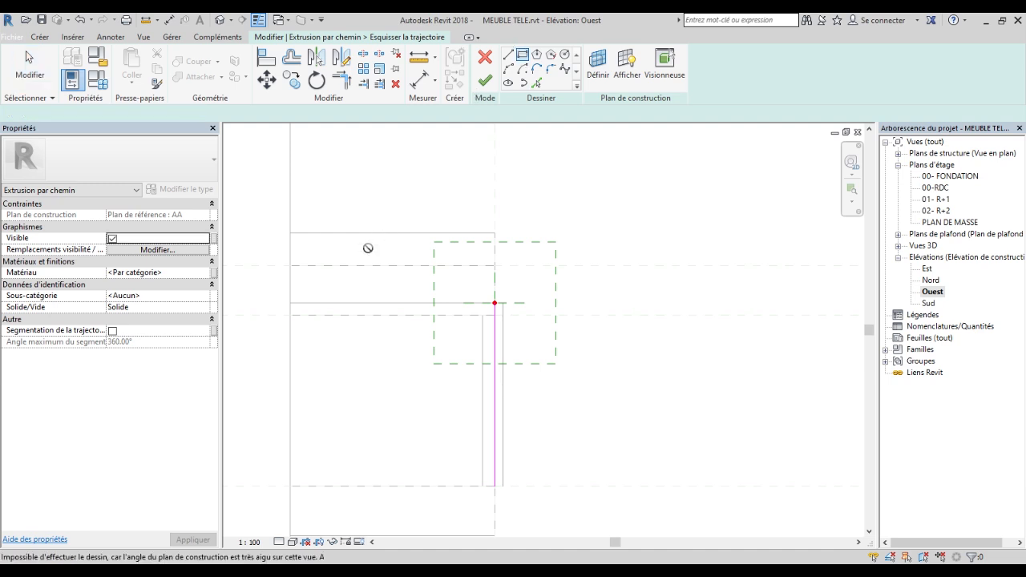
scroll(279, 322, "up", 4)
scroll(507, 311, "down", 1)
scroll(543, 339, "down", 2)
middle_click_drag(419, 355, 269, 346)
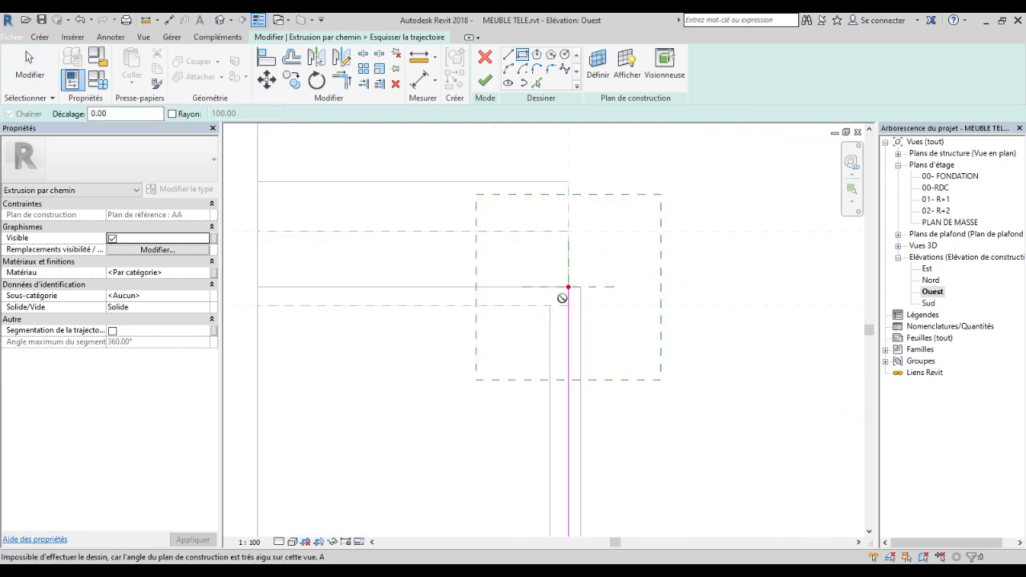
scroll(575, 267, "down", 1)
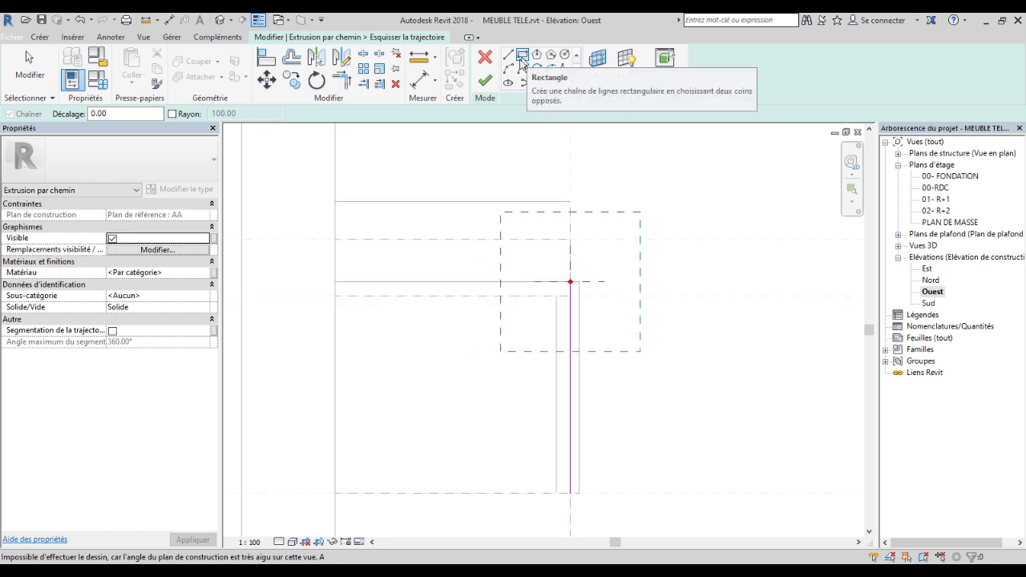
scroll(579, 365, "down", 1)
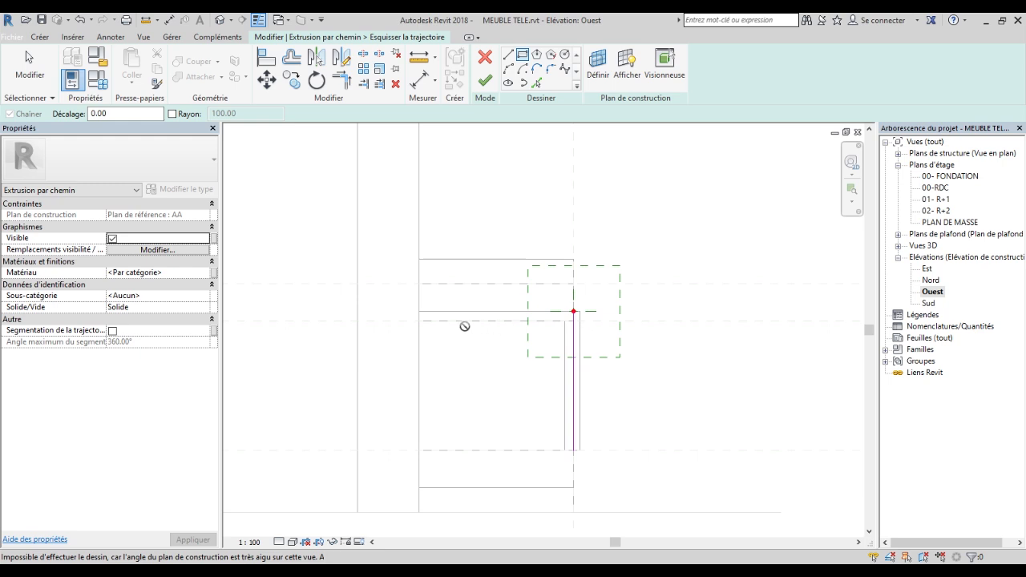
Return to the Sud elevation and finish the rectangular sweep path sketch around the two front panels.
double_click(928, 303)
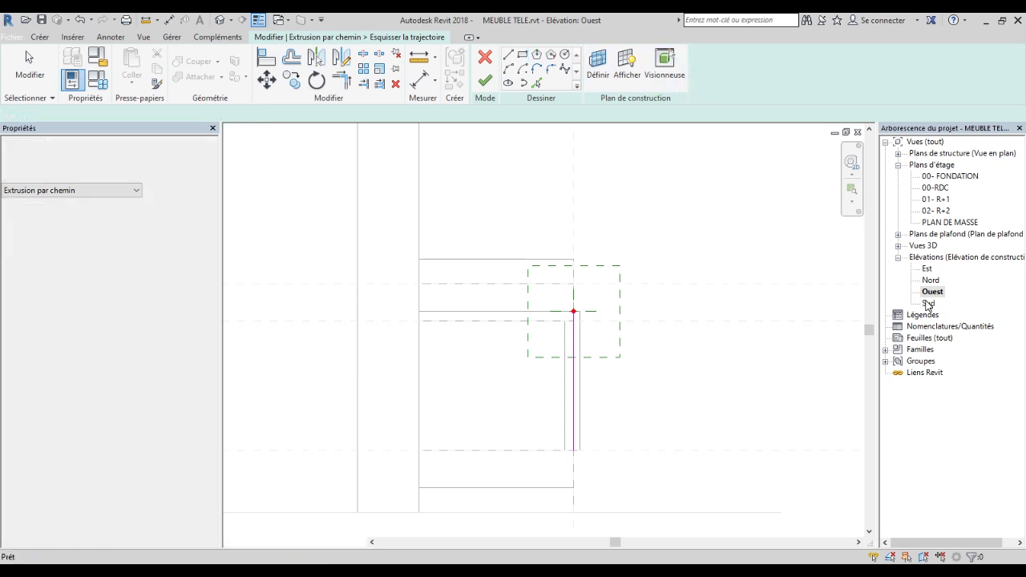
scroll(490, 370, "down", 5)
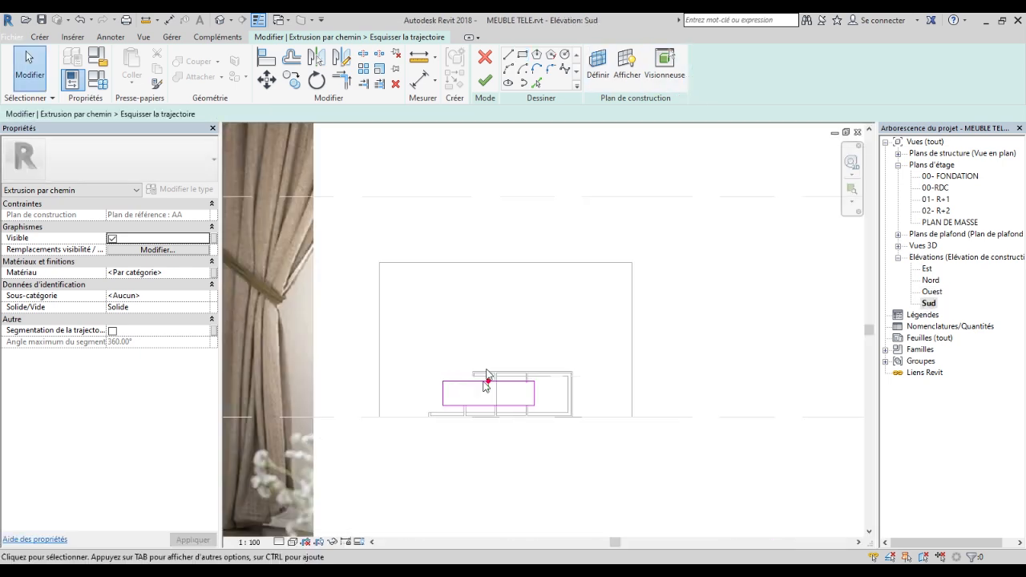
scroll(479, 393, "up", 2)
scroll(487, 417, "up", 3)
left_click(484, 81)
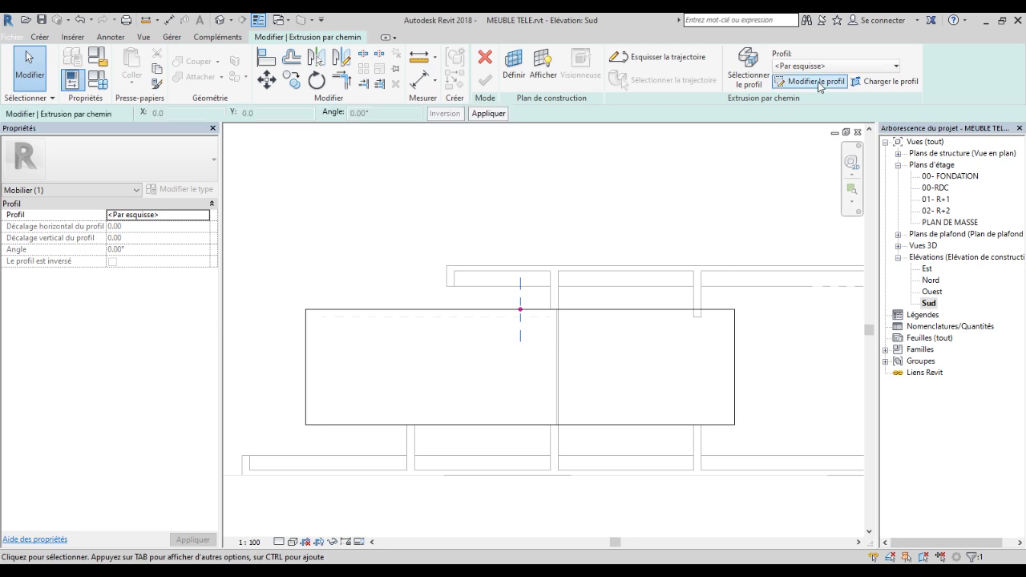
Edit the sweep's profile as a sketch in the Ouest elevation.
left_click(816, 80)
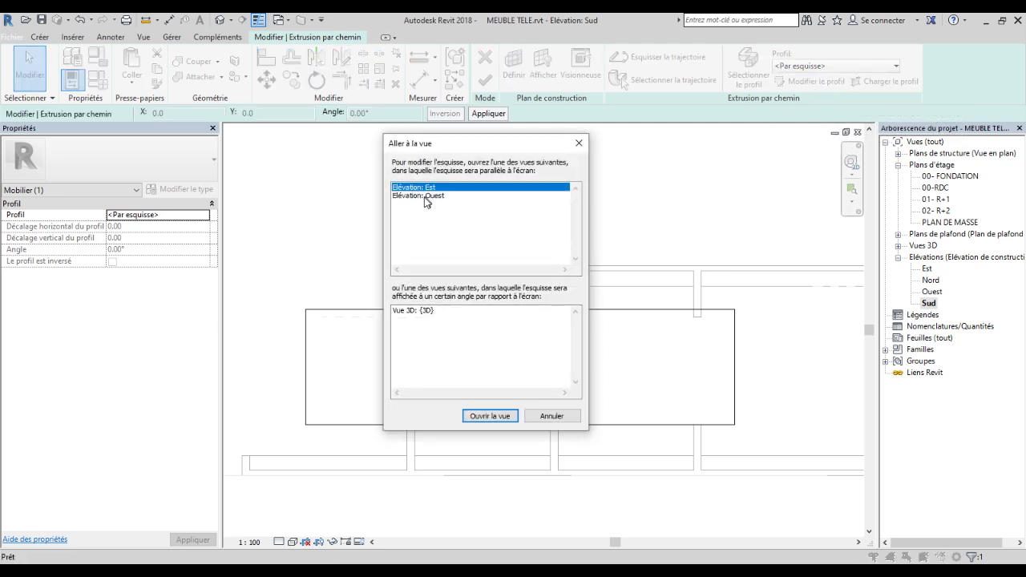
left_click(426, 195)
left_click(489, 416)
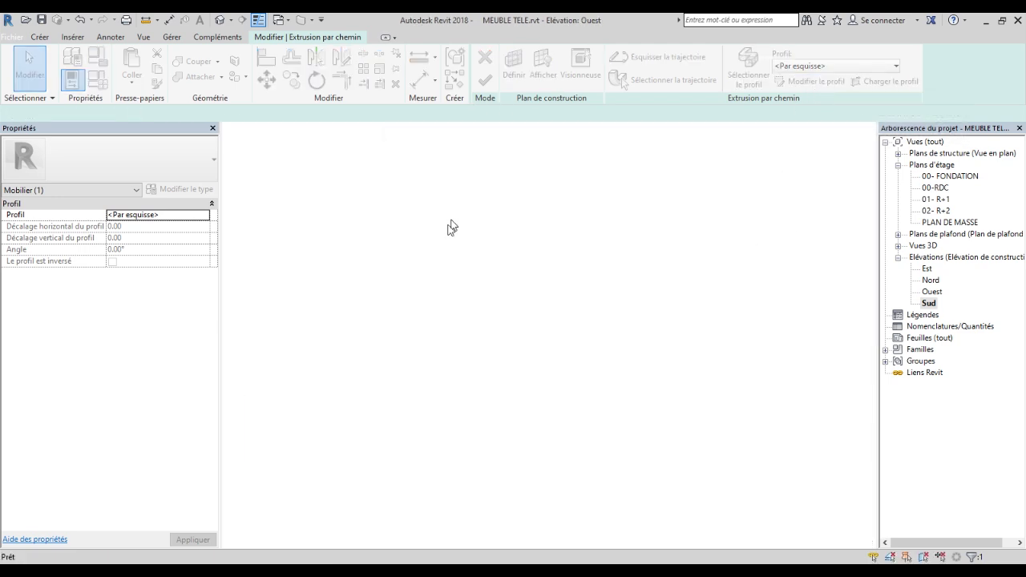
Sketch a thin profile rectangle 50.00 long just below the path's upper edge, from the wall face to reference plane AA.
scroll(462, 343, "up", 3)
key("l")
key("i")
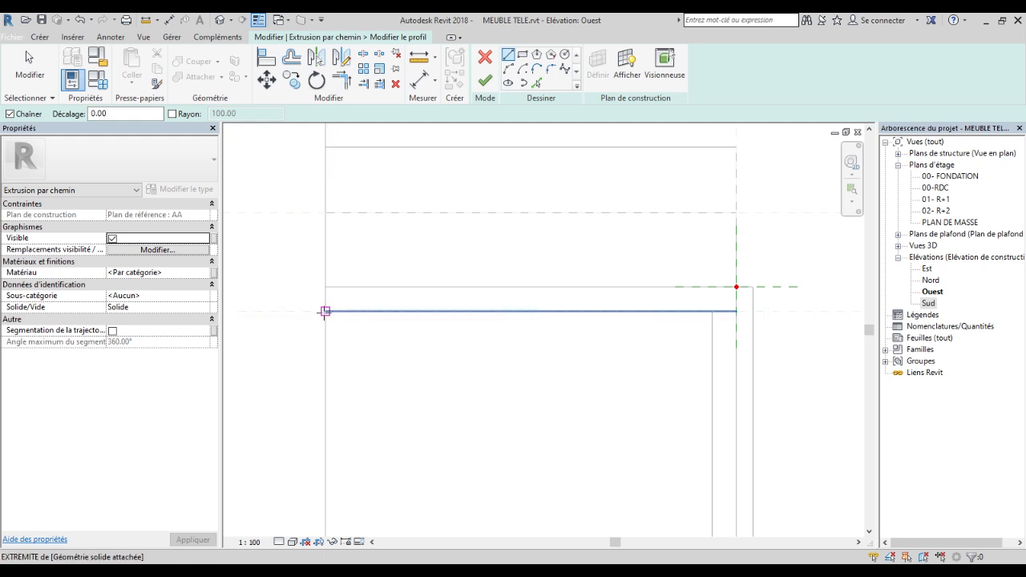
left_click(522, 55)
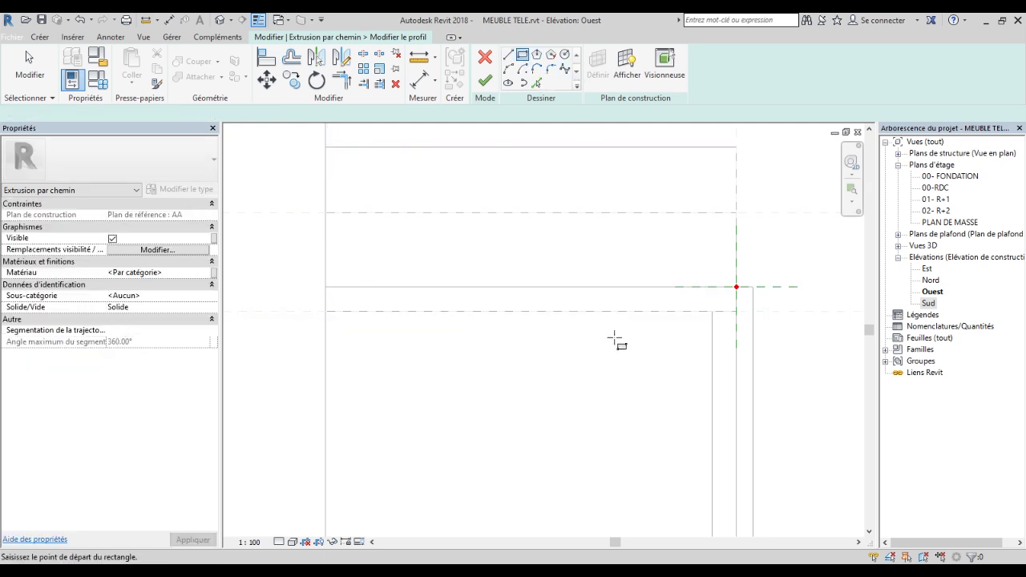
scroll(375, 333, "down", 2)
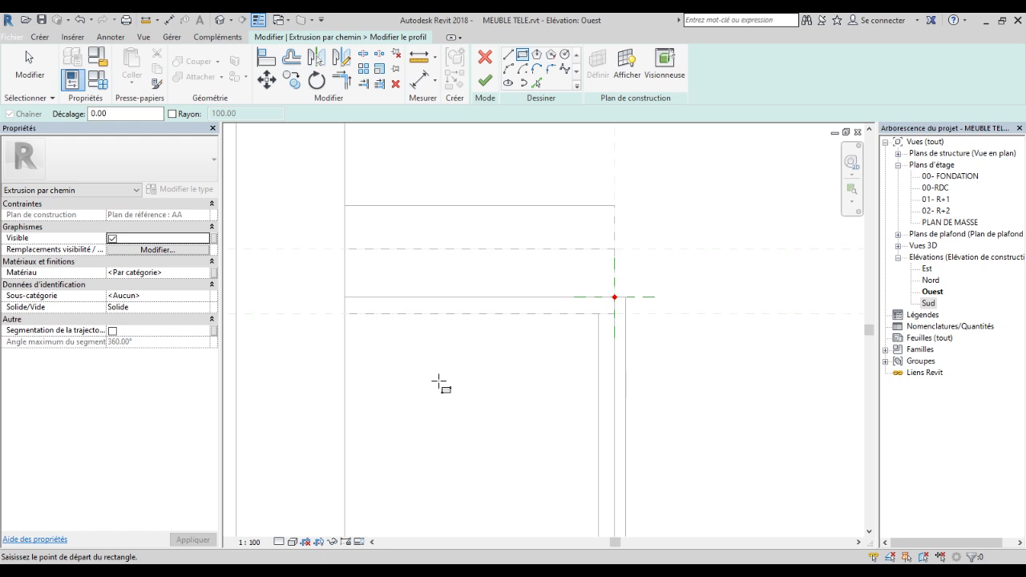
scroll(365, 295, "up", 4)
left_click(323, 291)
scroll(399, 358, "down", 3)
scroll(568, 340, "up", 2)
scroll(566, 343, "up", 3)
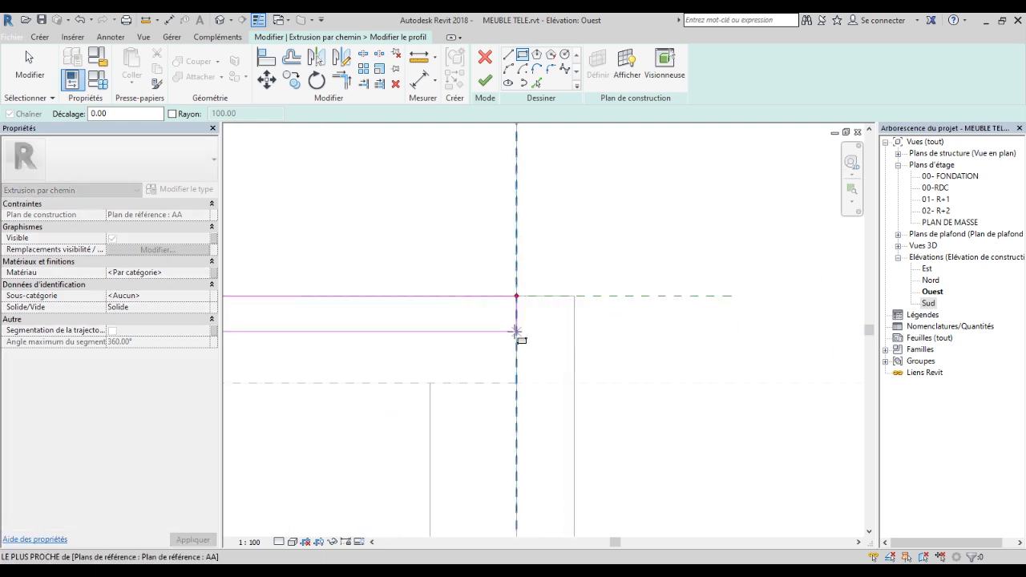
left_click(516, 331)
scroll(622, 334, "down", 2)
key("Escape")
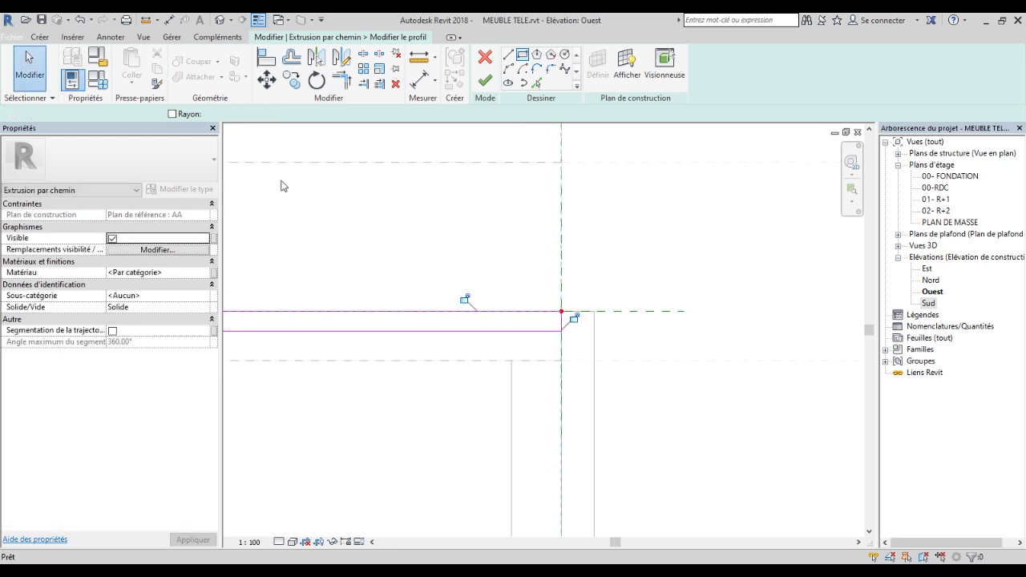
Set the profile rectangle's thickness to 2.00 and finish the profile sketch.
scroll(630, 298, "down", 2)
scroll(607, 356, "down", 3)
scroll(674, 341, "up", 4)
scroll(655, 337, "up", 3)
scroll(623, 337, "up", 3)
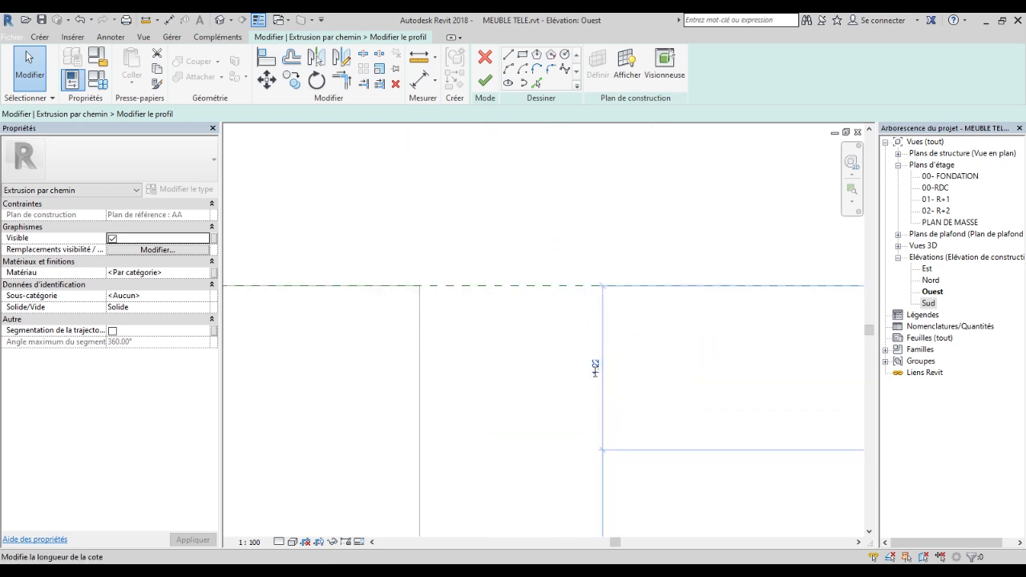
left_click(596, 367)
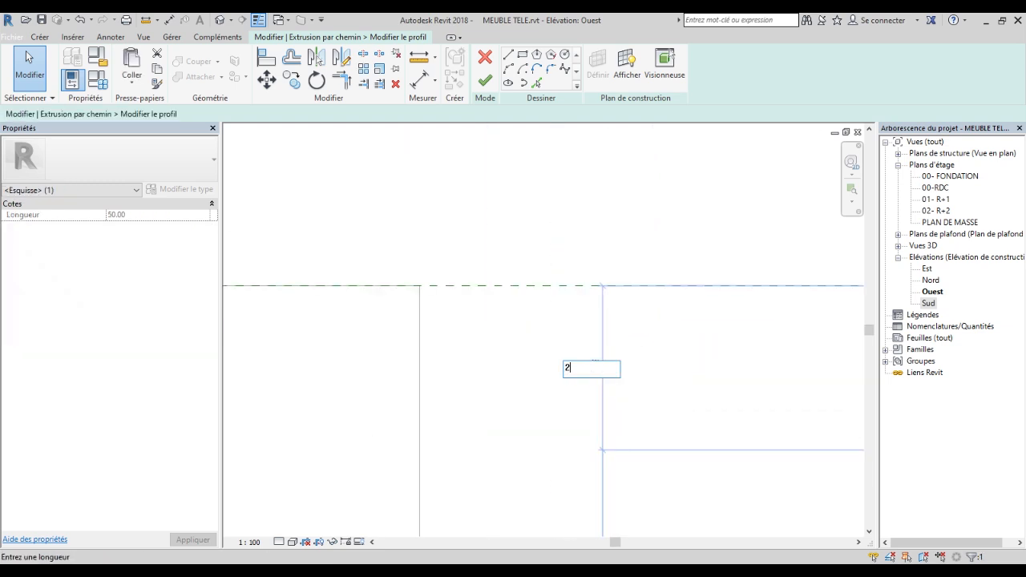
type("2")
key("Return")
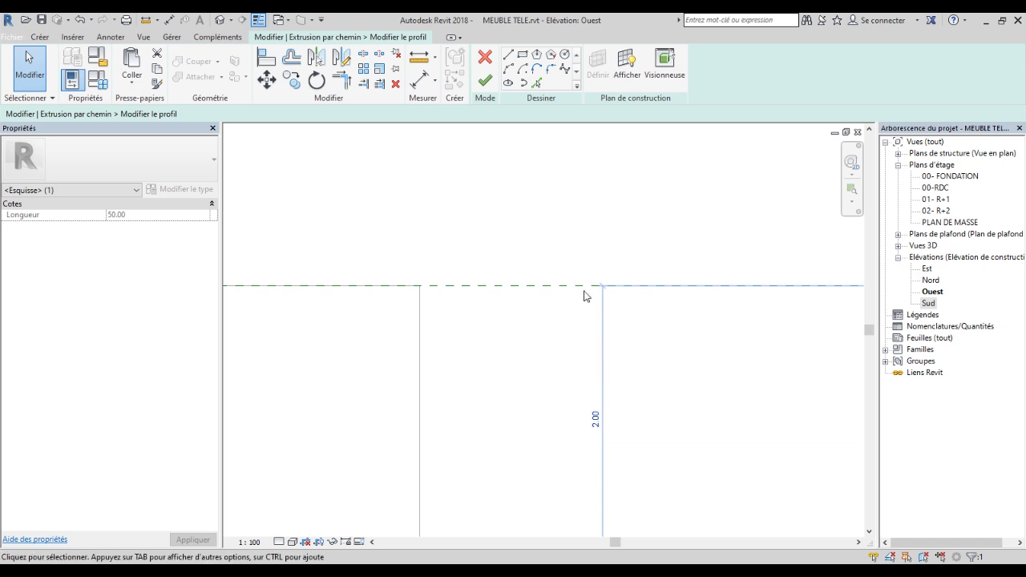
scroll(621, 277, "down", 5)
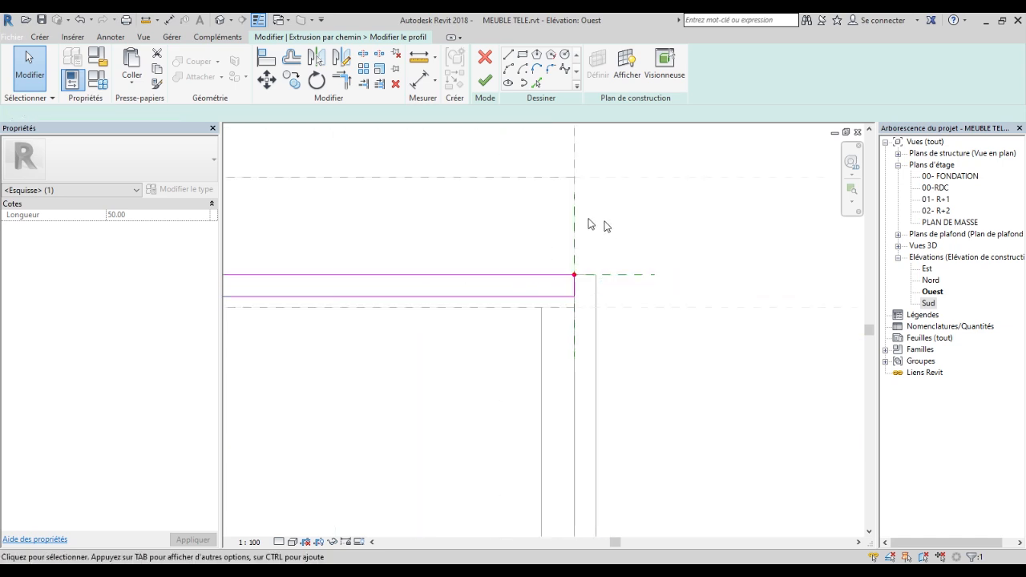
left_click(484, 80)
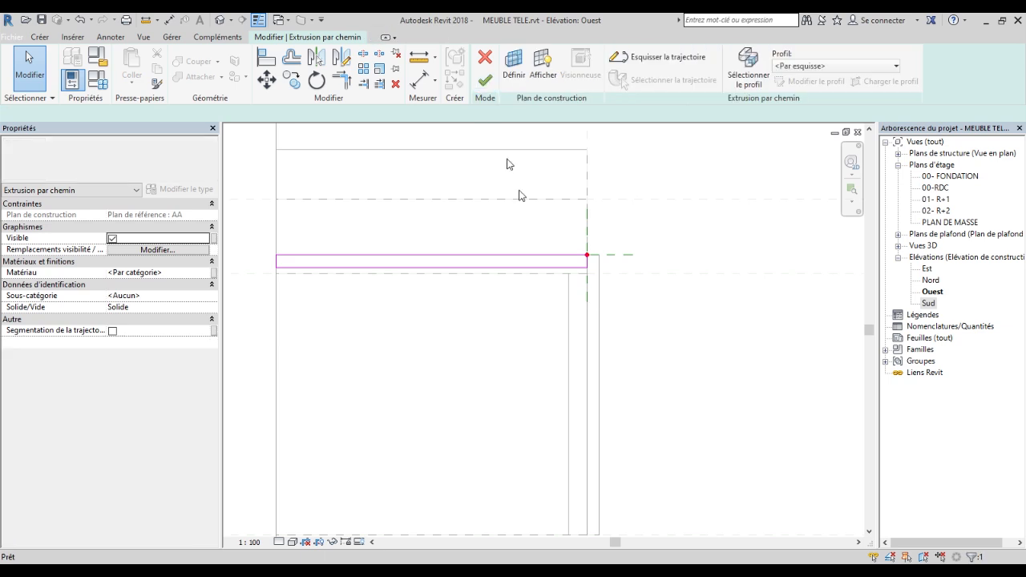
Check the path and profile in the 3D view and complete the sweep.
scroll(477, 383, "down", 4)
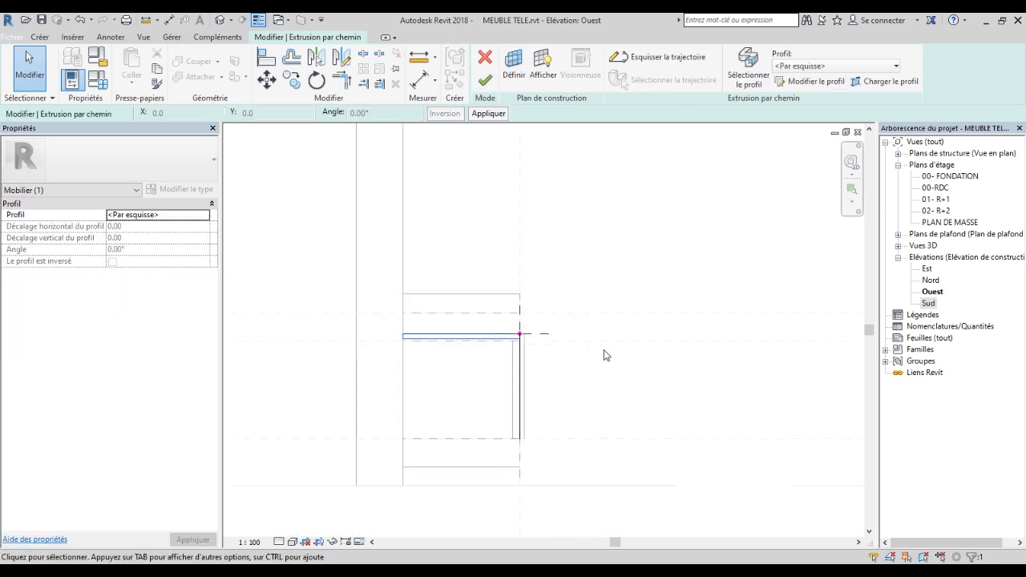
key("3")
key("d")
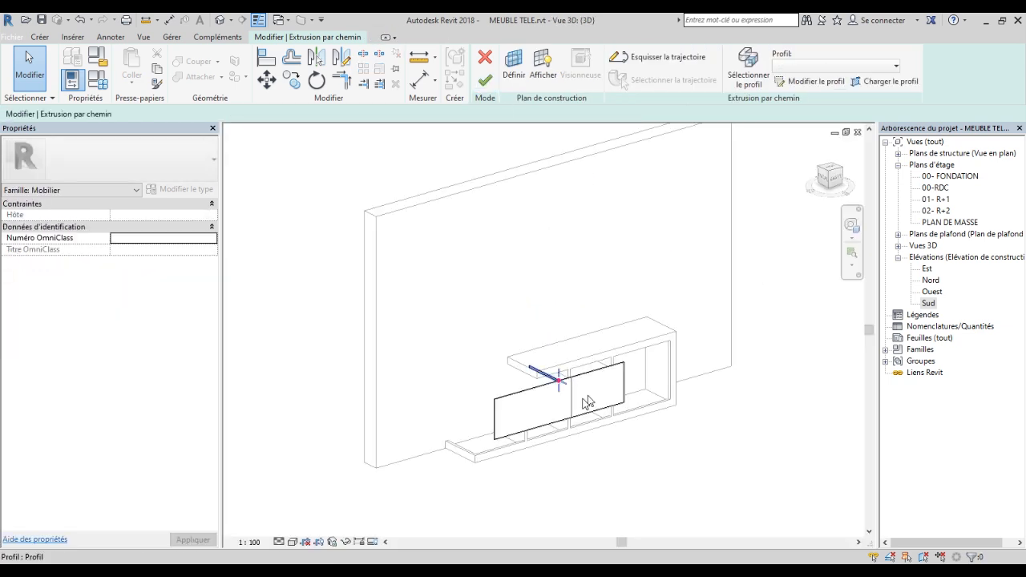
scroll(588, 403, "up", 5)
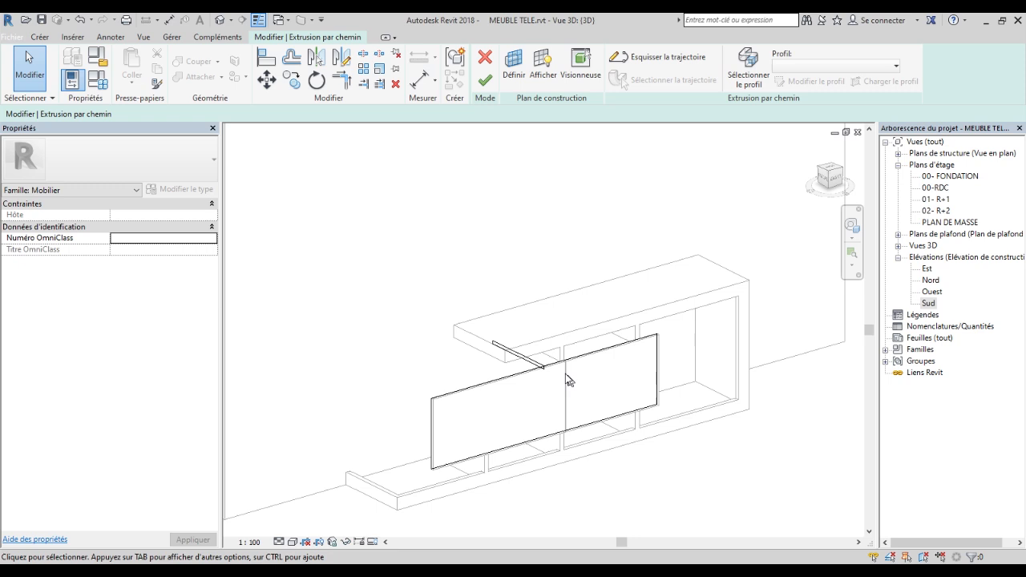
left_click(815, 177)
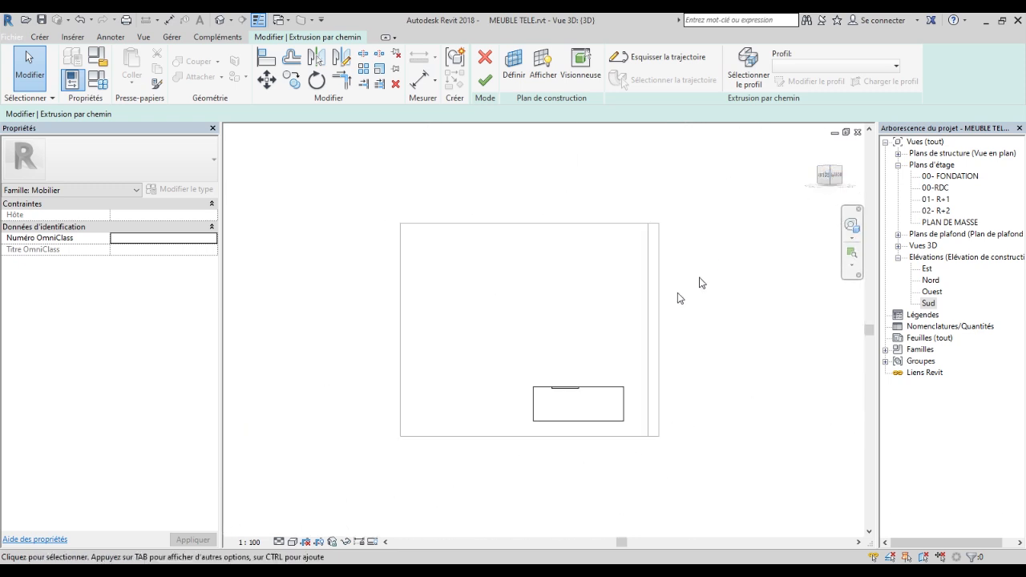
scroll(584, 376, "up", 5)
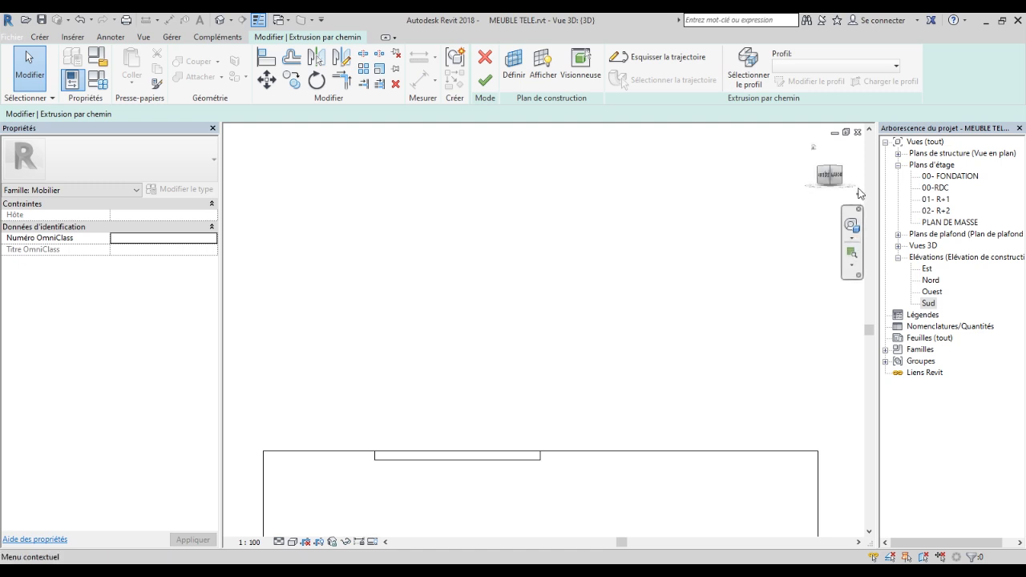
left_click(823, 186)
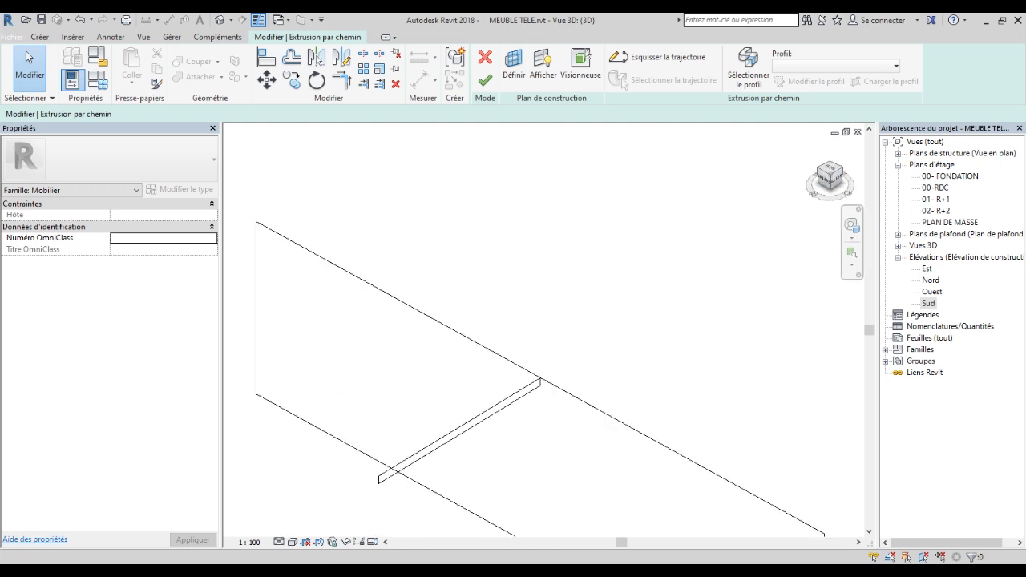
middle_click_drag(721, 204, 656, 177, "shift")
scroll(524, 444, "up", 4)
scroll(473, 270, "down", 5)
scroll(470, 286, "up", 2)
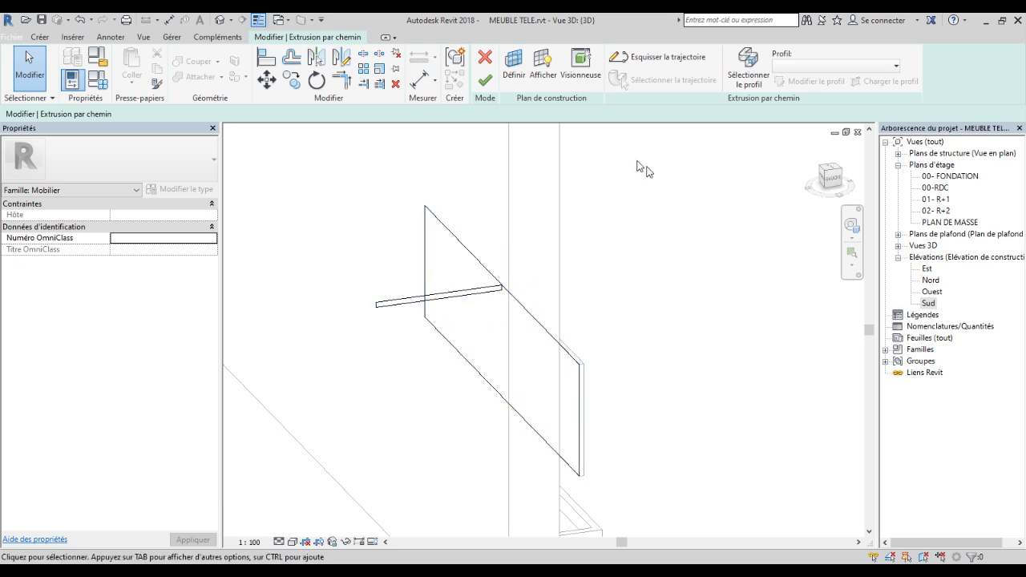
left_click(485, 81)
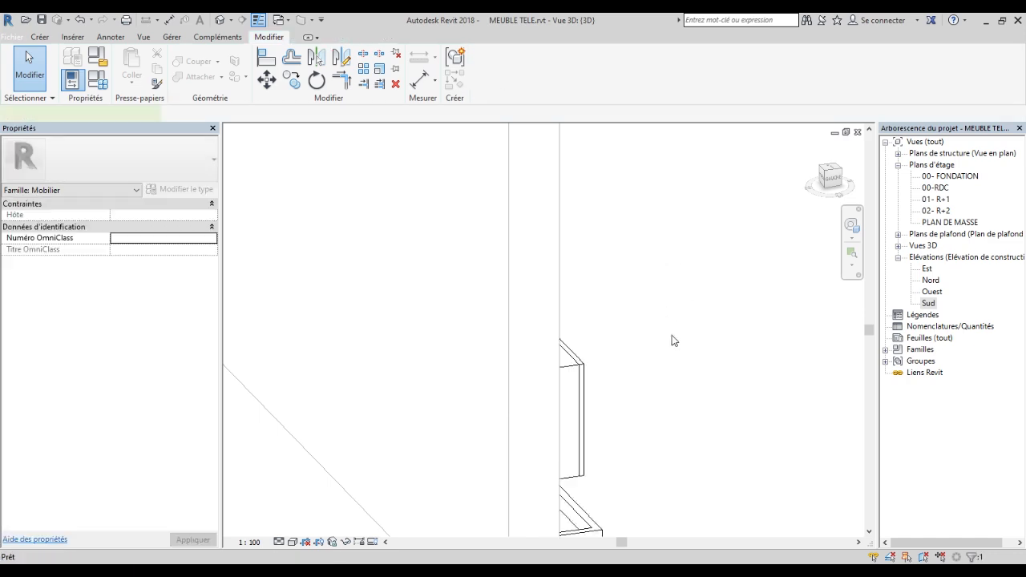
Examine the swept drawer box behind the front panels in 3D, including how its edges meet the panels.
scroll(665, 337, "down", 3)
left_click_drag(813, 185, 761, 157)
middle_click_drag(641, 361, 648, 331, "shift")
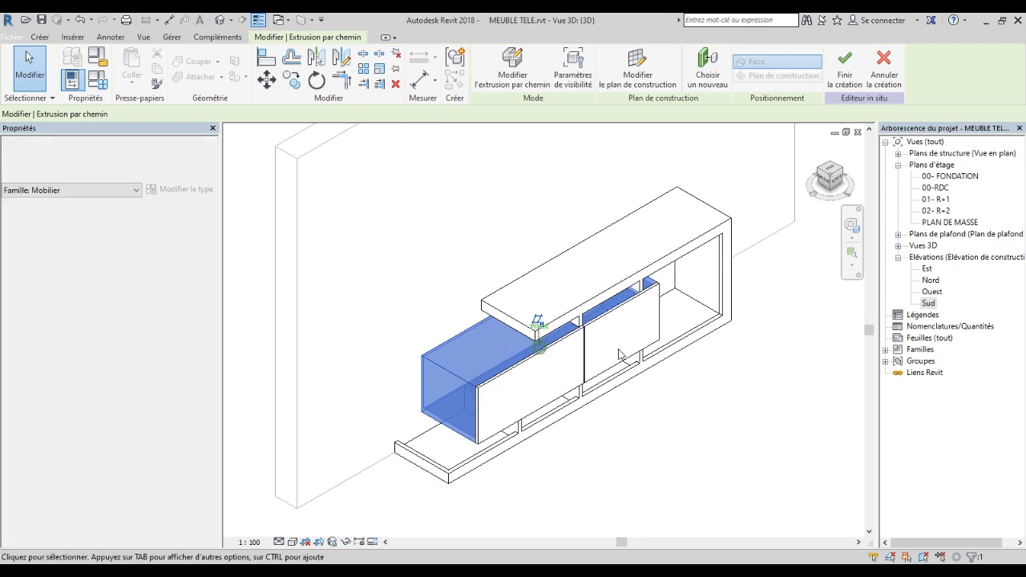
scroll(584, 368, "up", 2)
scroll(432, 474, "up", 5)
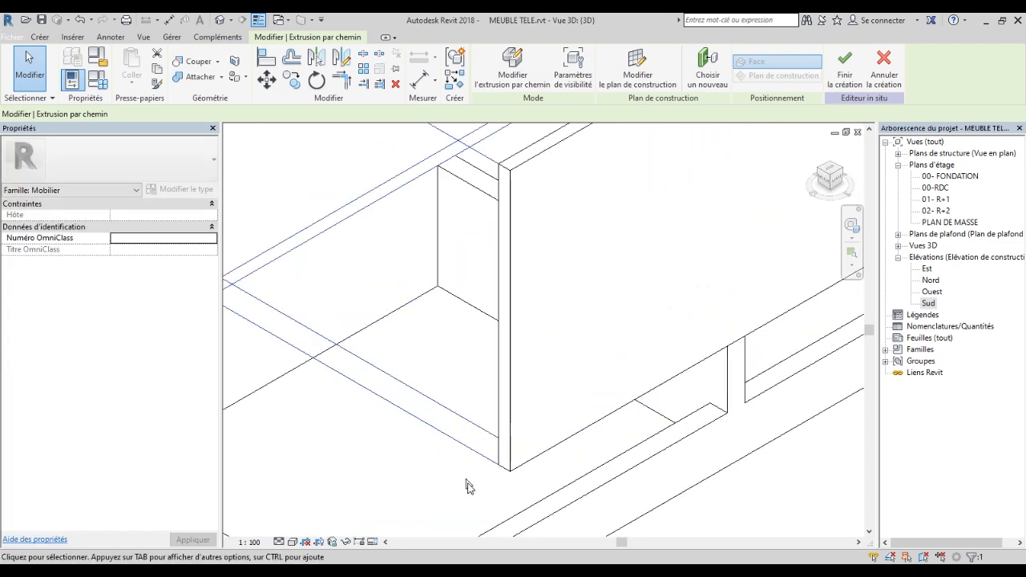
scroll(409, 508, "down", 6)
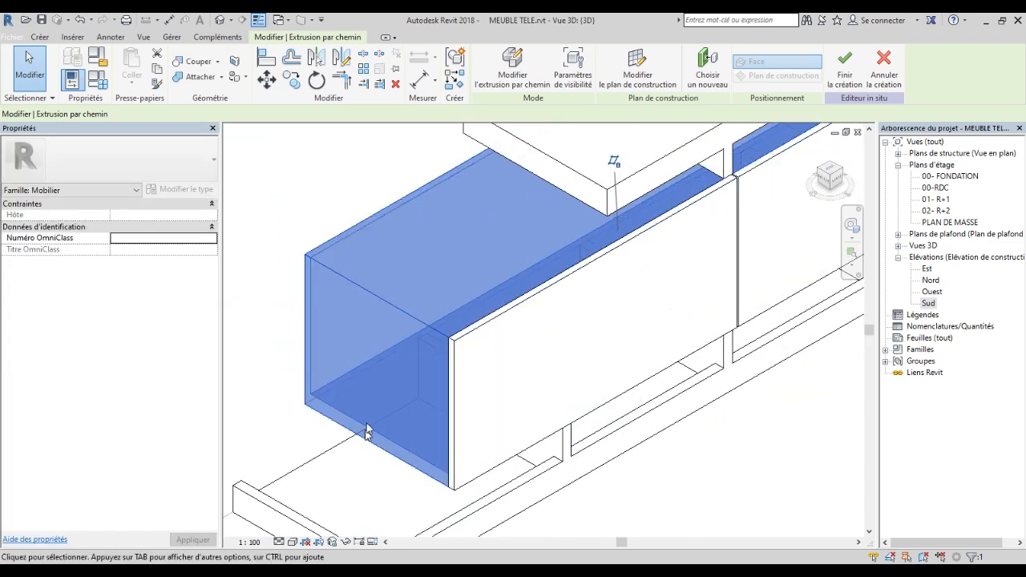
left_click(728, 205)
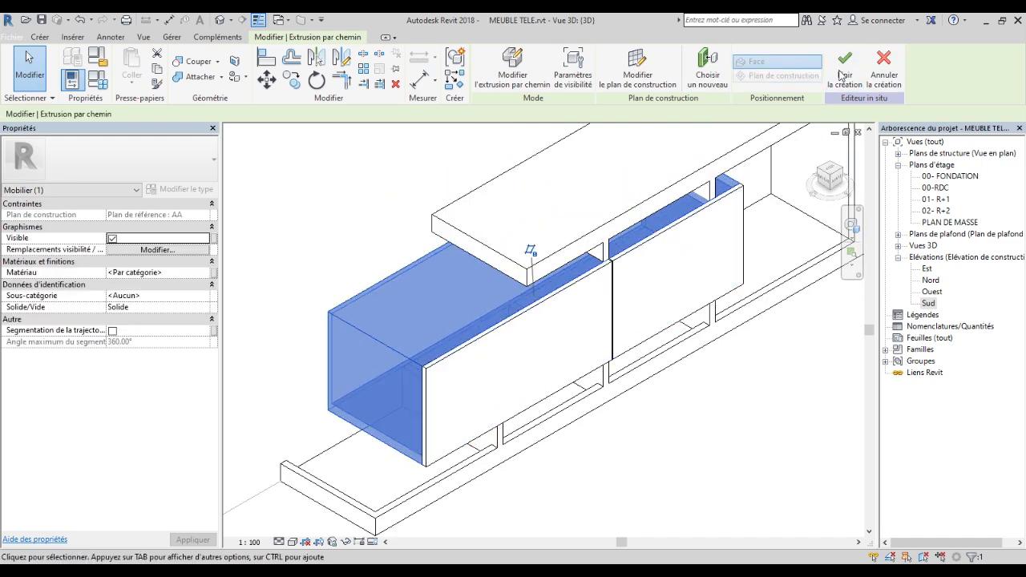
scroll(479, 320, "down", 4)
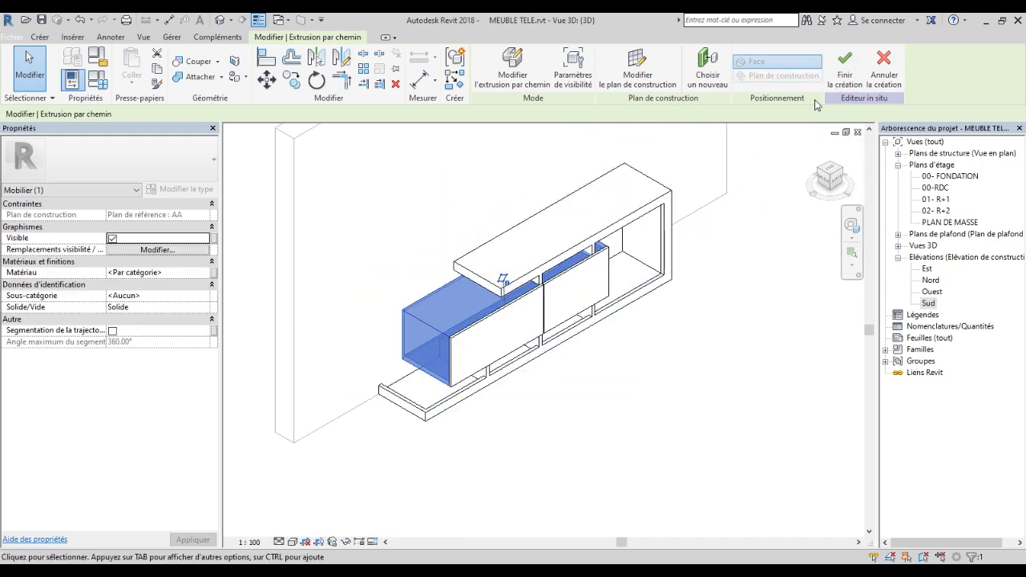
middle_click_drag(739, 161, 529, 185, "shift")
mouse_move(522, 287)
middle_mouse_down("shift")
mouse_move(502, 295)
mouse_move(513, 282)
mouse_move(502, 279)
mouse_move(509, 283)
middle_mouse_up("shift")
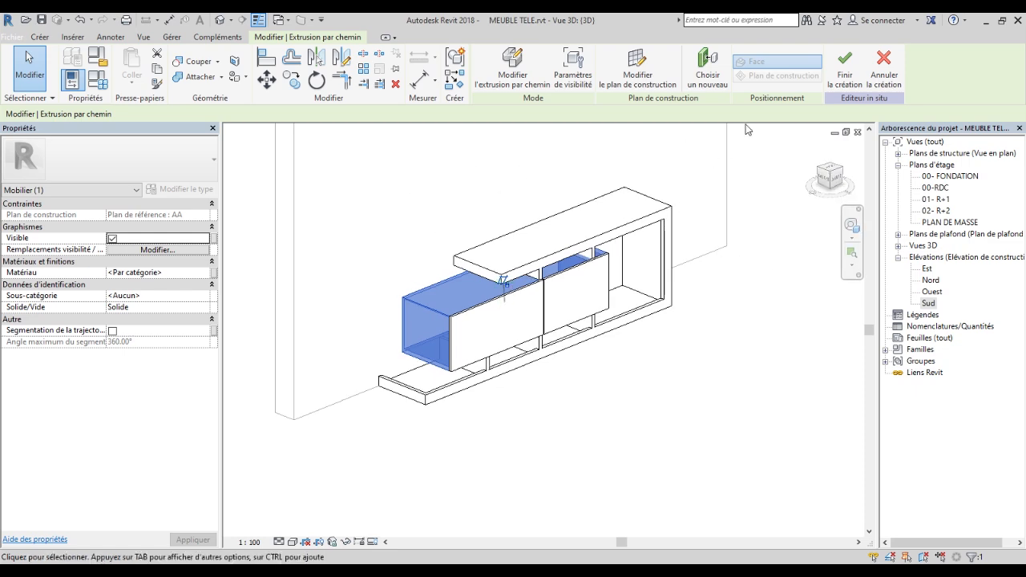
Finish the in-place TV cabinet model and inspect the completed cabinet against the wall in 3D.
left_click(856, 66)
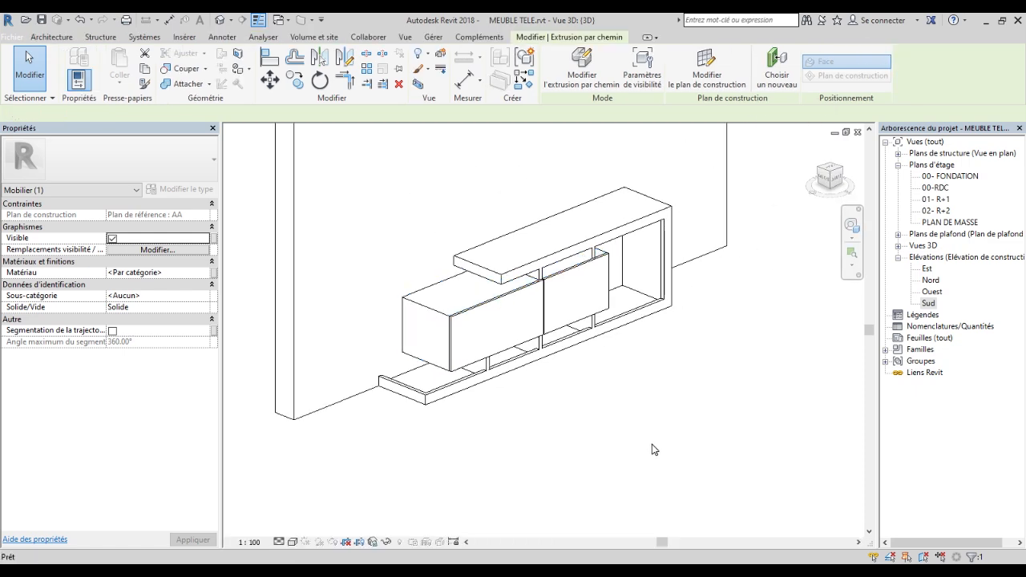
scroll(617, 439, "down", 2)
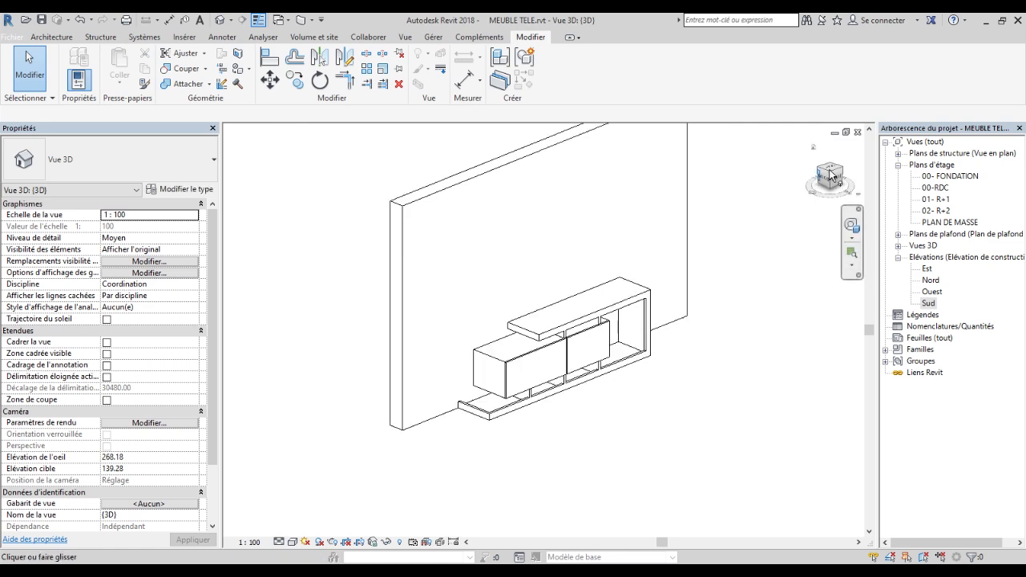
mouse_move(824, 178)
left_mouse_down()
mouse_move(794, 154)
mouse_move(757, 178)
mouse_move(797, 164)
mouse_move(829, 170)
left_mouse_up()
scroll(554, 314, "up", 5)
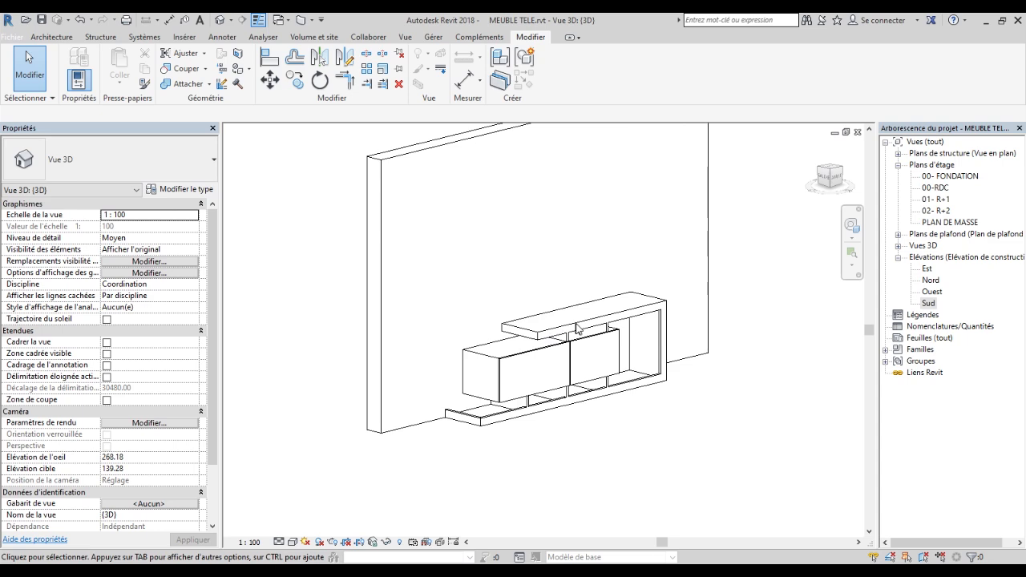
scroll(604, 345, "up", 2)
scroll(552, 249, "down", 2)
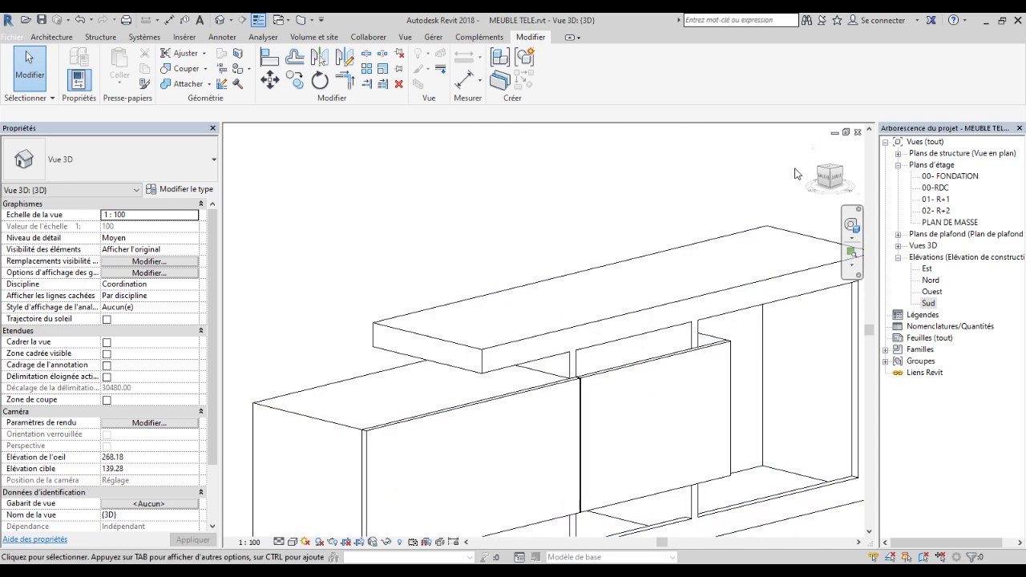
mouse_move(832, 180)
left_mouse_down()
mouse_move(840, 192)
mouse_move(789, 181)
left_mouse_up()
middle_click_drag(710, 338, 807, 326, "shift")
scroll(659, 412, "down", 3)
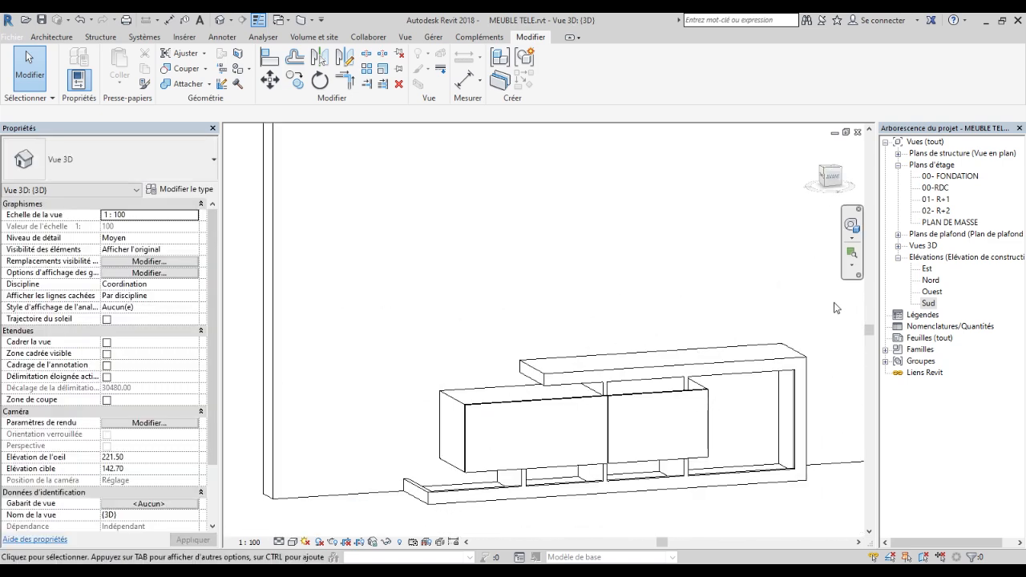
Open the Sud elevation and examine the reference photo, comparing its cabinet and wall-mounted television with the model.
left_click(928, 304)
double_click(928, 304)
scroll(698, 348, "down", 5)
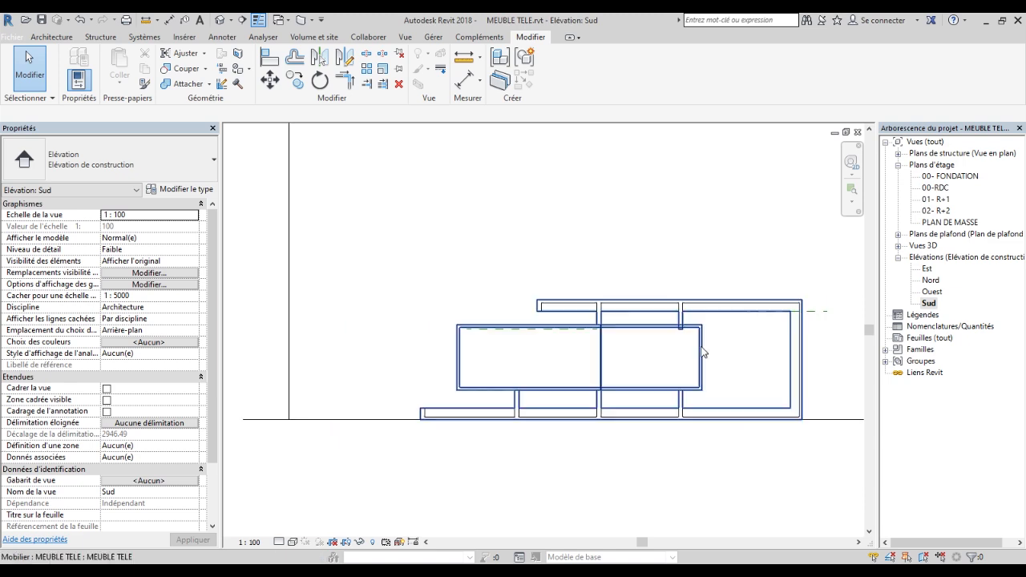
scroll(627, 341, "down", 3)
scroll(382, 397, "up", 5)
scroll(486, 377, "down", 5)
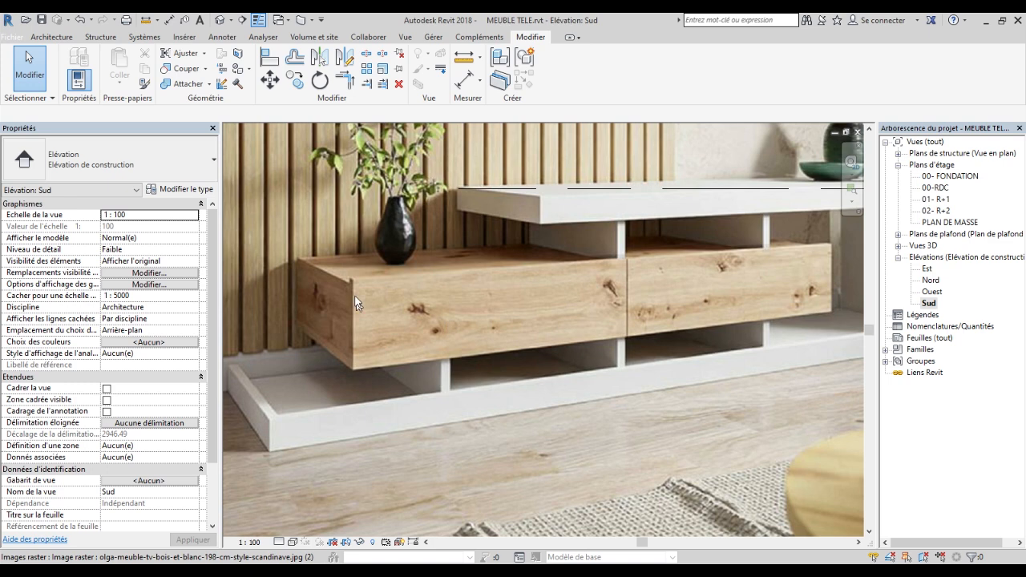
scroll(420, 297, "down", 2)
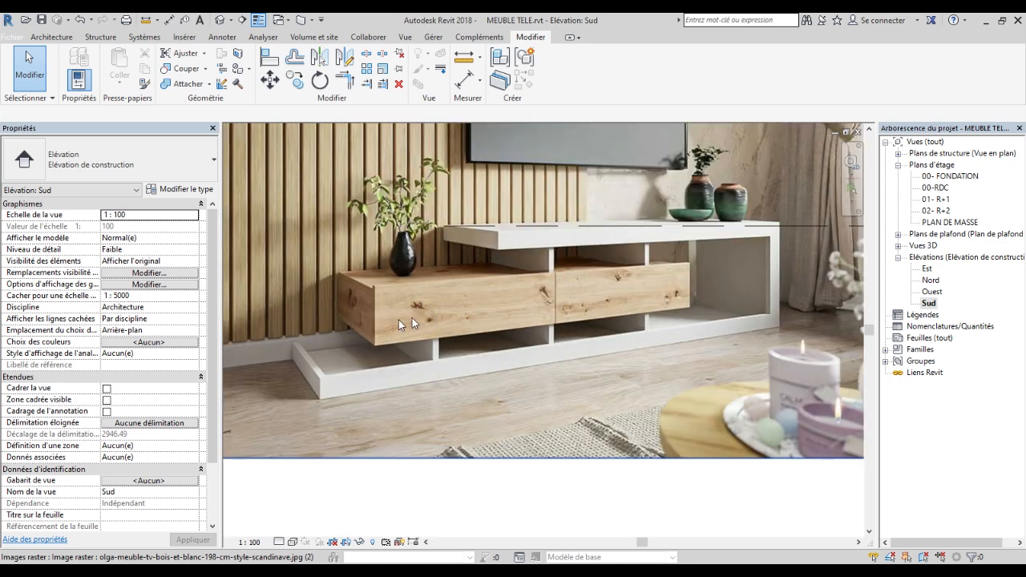
scroll(413, 300, "down", 1)
scroll(511, 314, "up", 1)
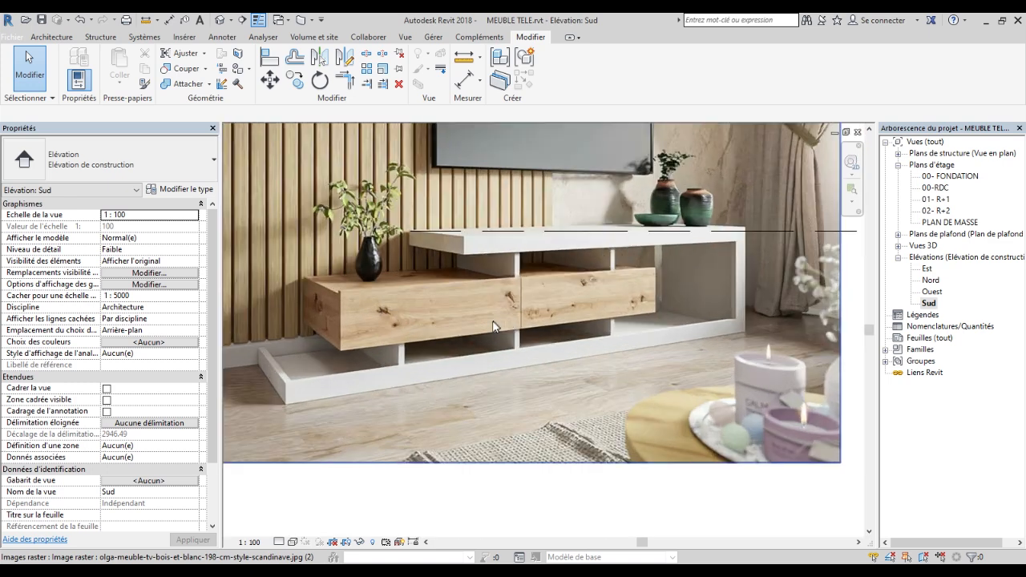
scroll(398, 354, "down", 5)
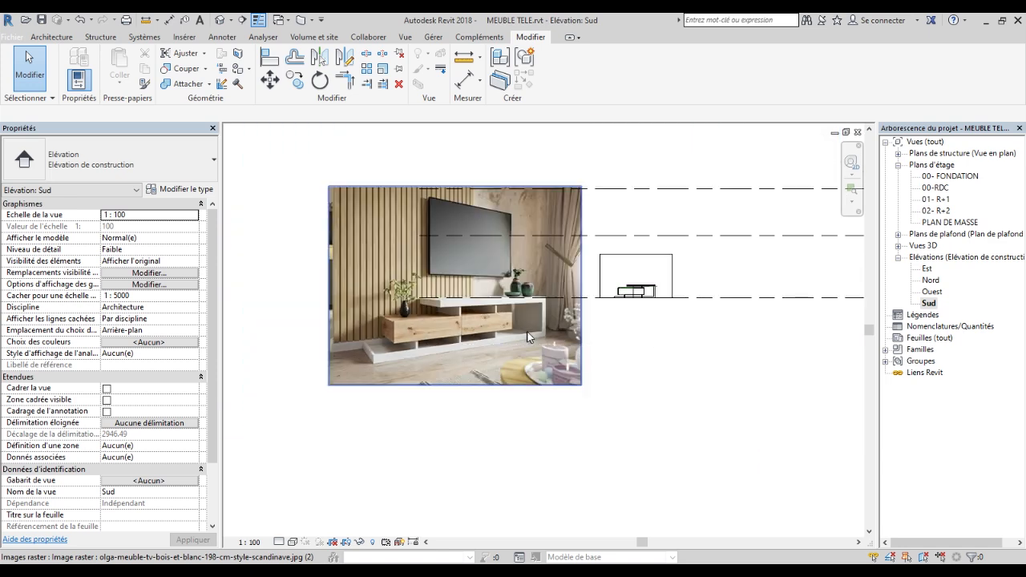
scroll(412, 350, "up", 2)
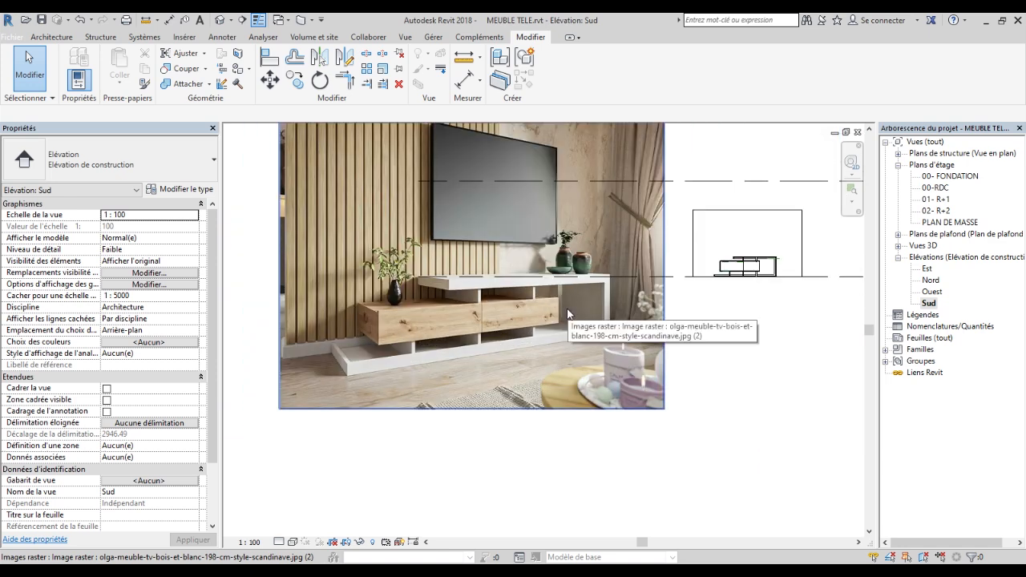
scroll(405, 352, "down", 1)
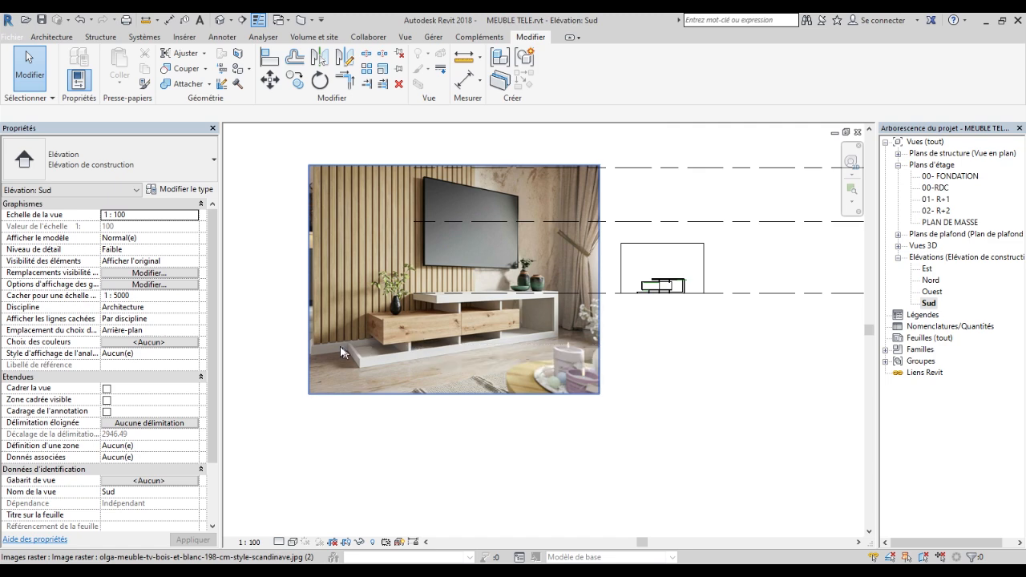
scroll(335, 337, "up", 2)
scroll(422, 330, "down", 3)
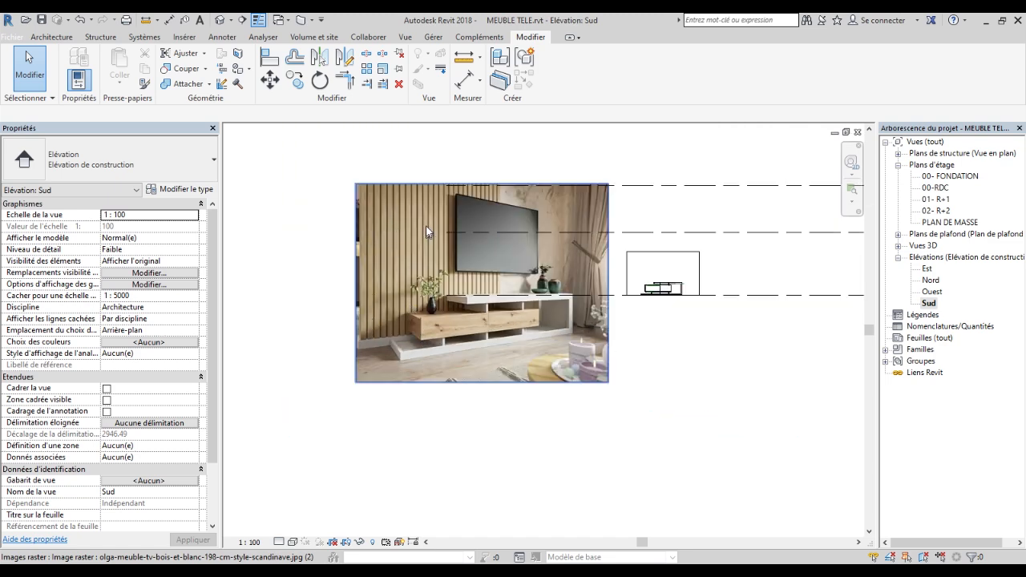
scroll(433, 270, "down", 1)
scroll(394, 218, "up", 3)
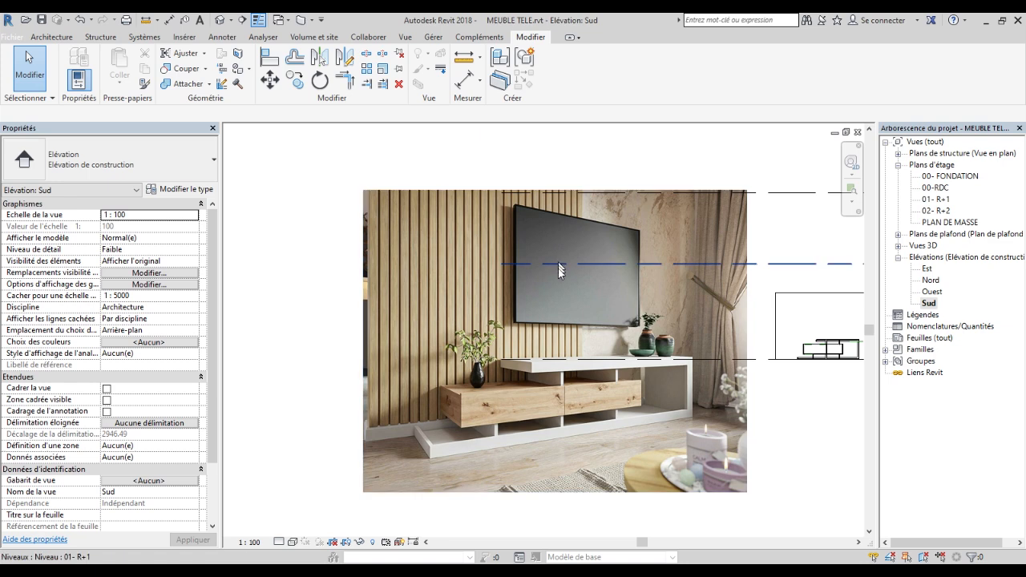
scroll(559, 270, "down", 2)
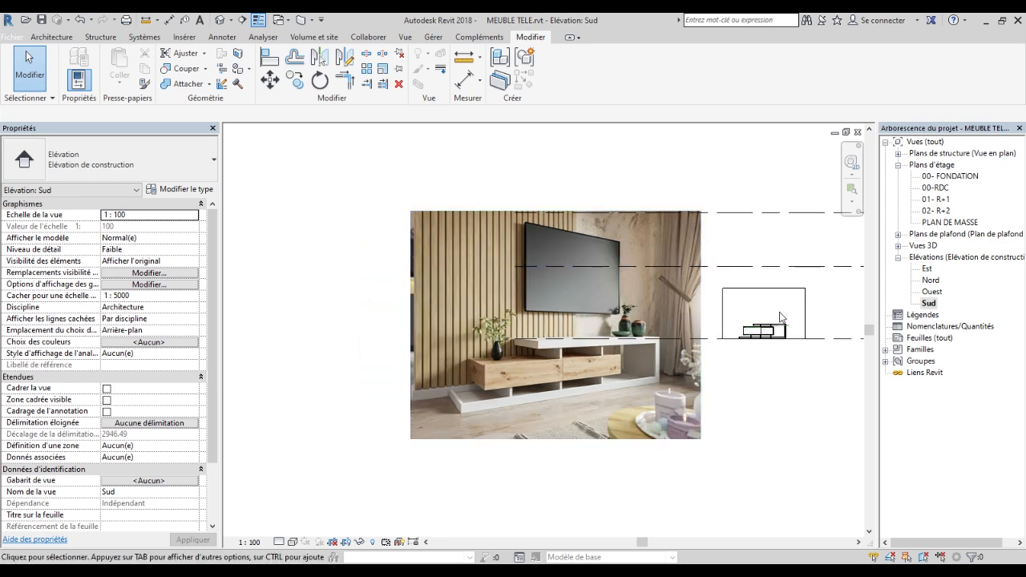
Create an in-place component in the Modèles génériques category and name it SUPPORT TELE.
scroll(781, 316, "up", 4)
scroll(693, 346, "up", 3)
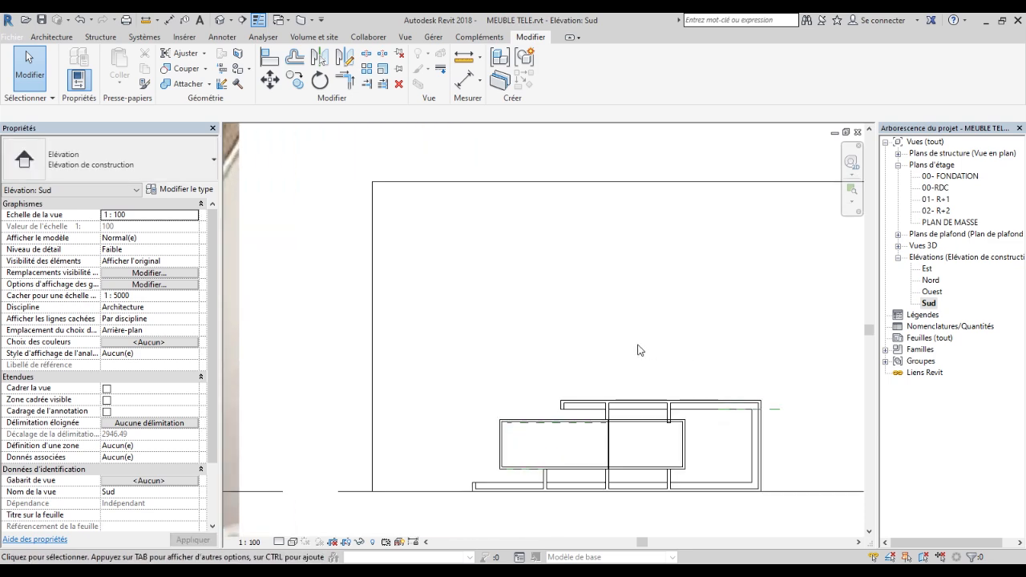
middle_click_drag(694, 353, 678, 357)
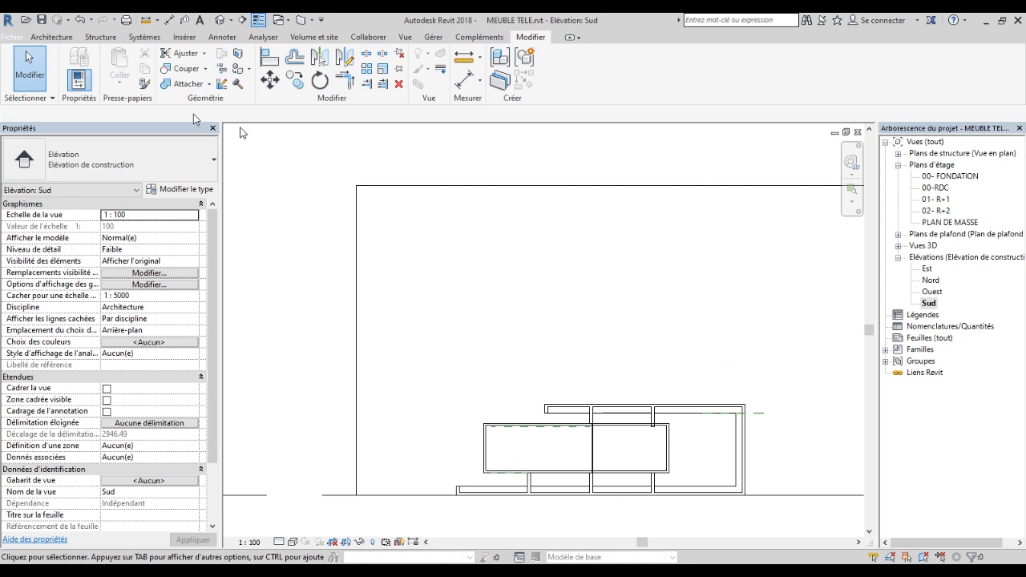
left_click(52, 38)
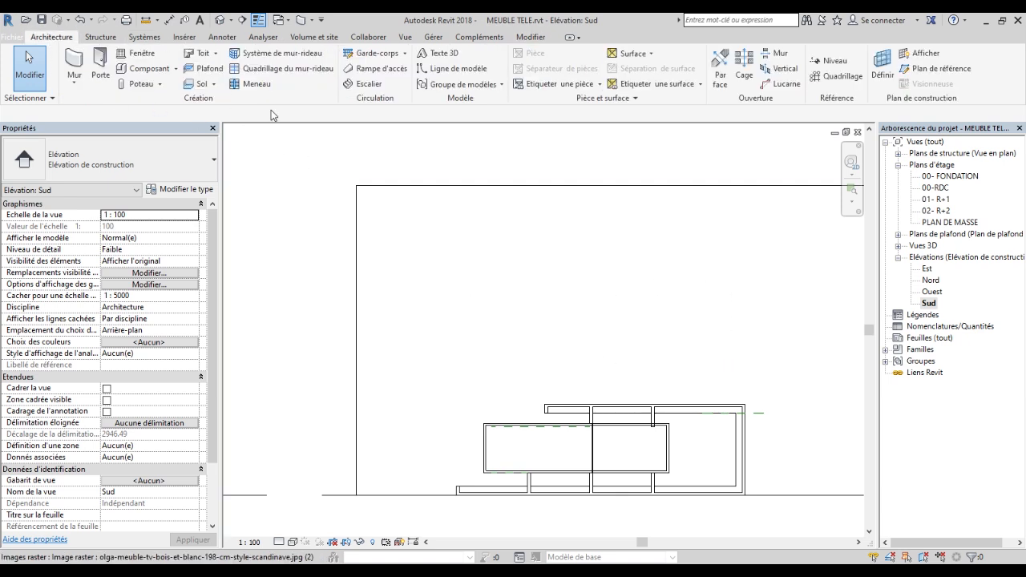
left_click(169, 70)
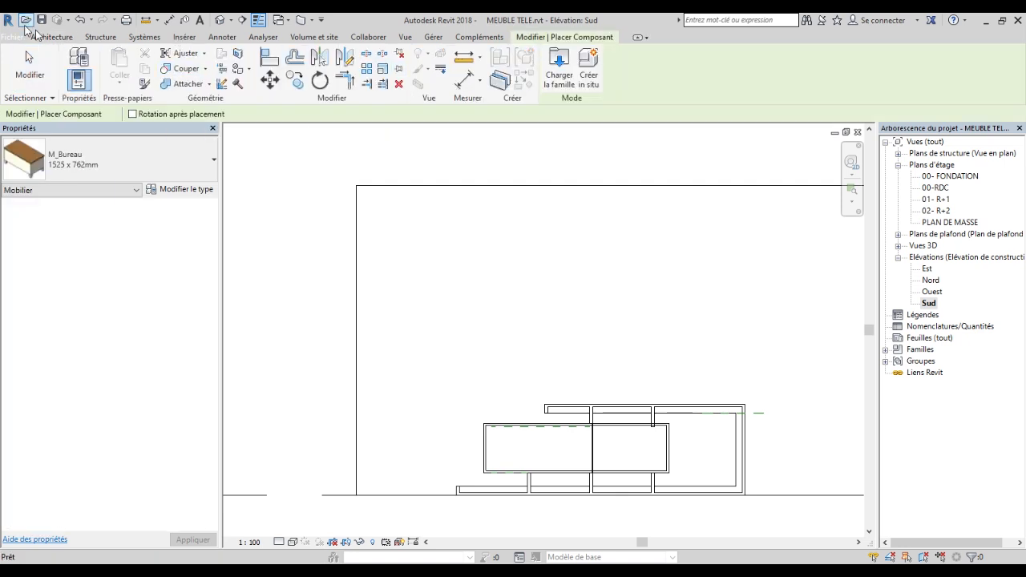
left_click(51, 37)
left_click(176, 68)
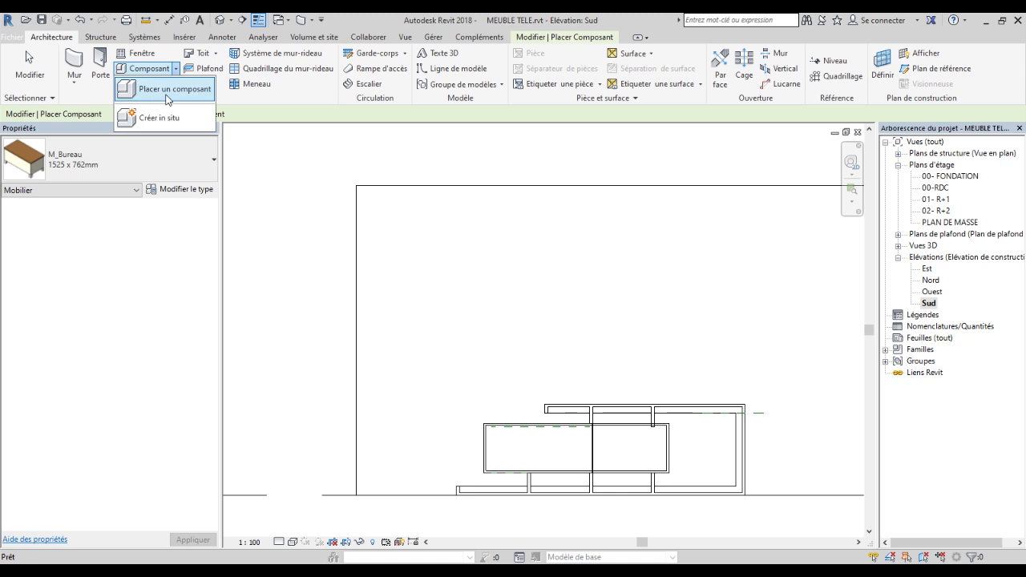
left_click(160, 118)
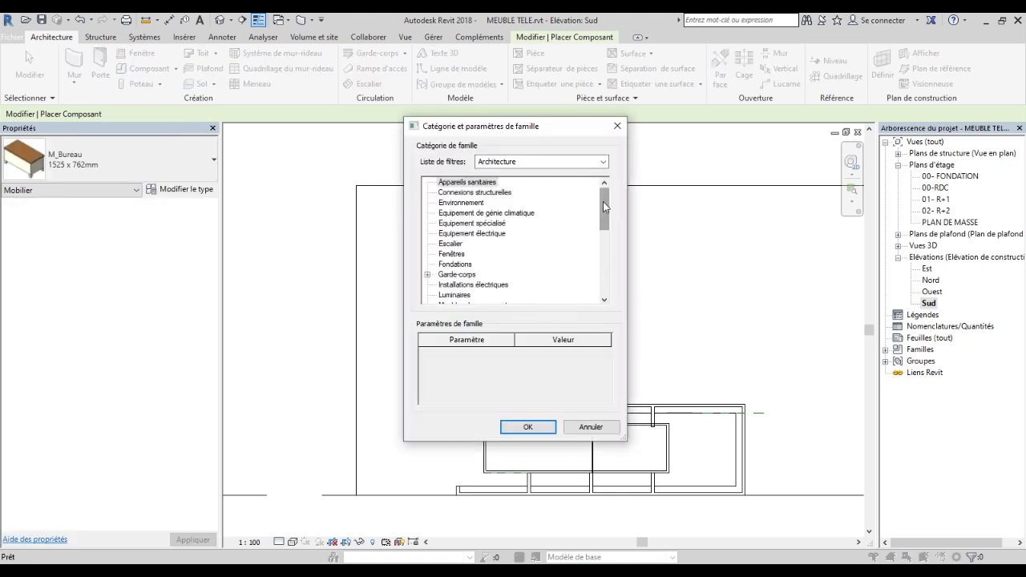
left_click_drag(602, 198, 602, 234)
left_click(469, 223)
left_click(527, 426)
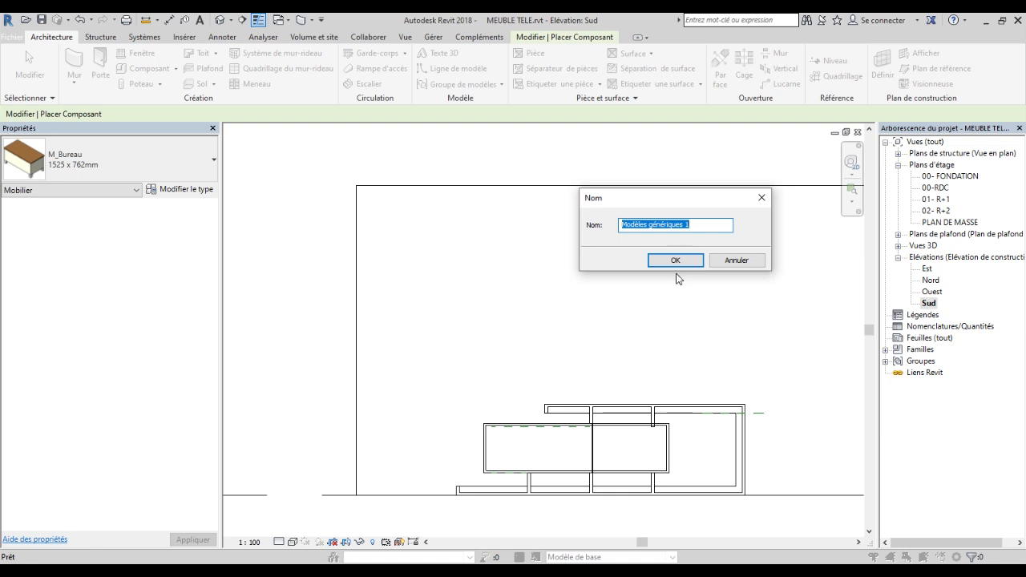
type("SUPPORT TELE")
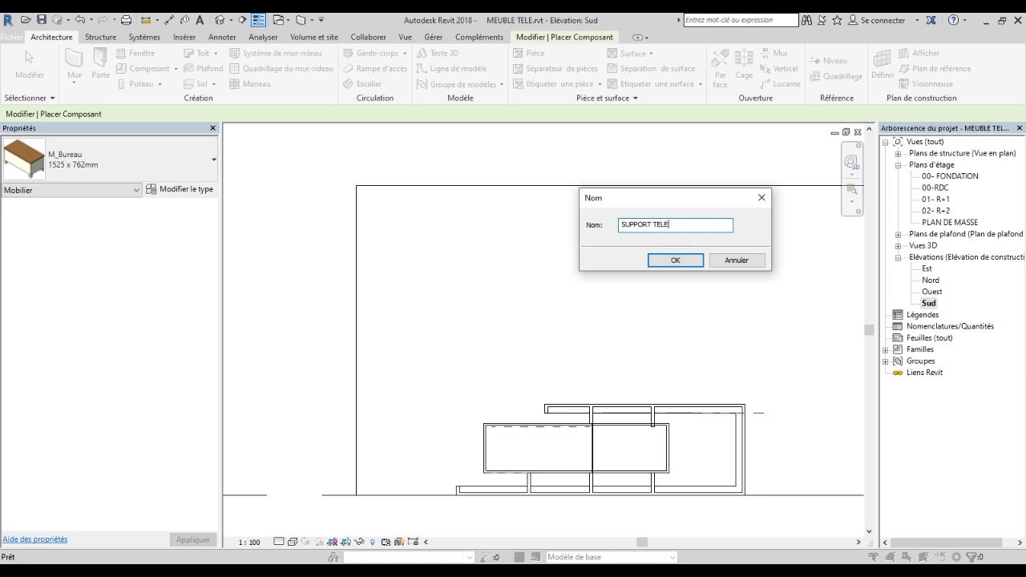
left_click(675, 260)
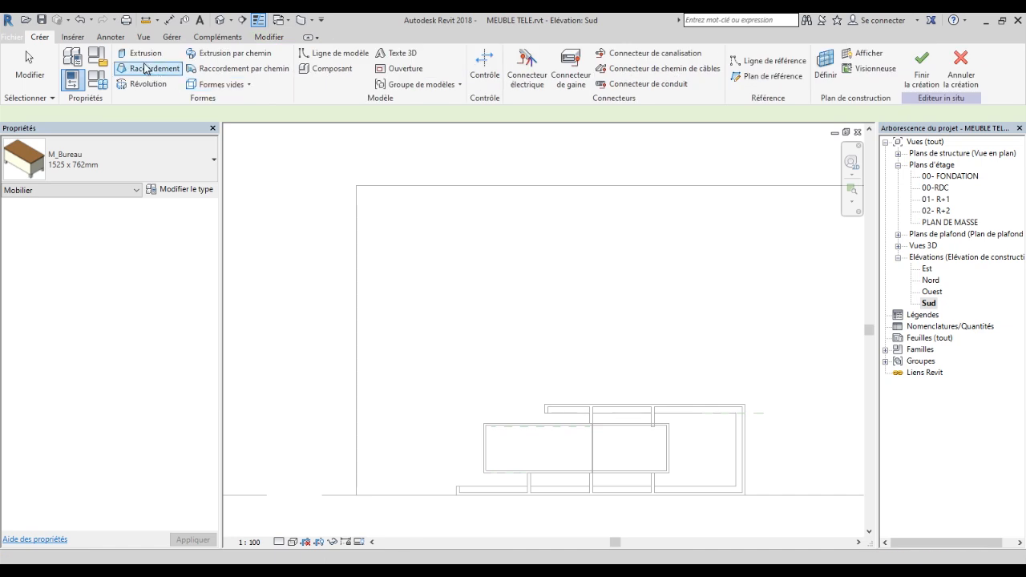
Start an extrusion and pick the face of the wall behind the cabinet as its work plane.
left_click(144, 56)
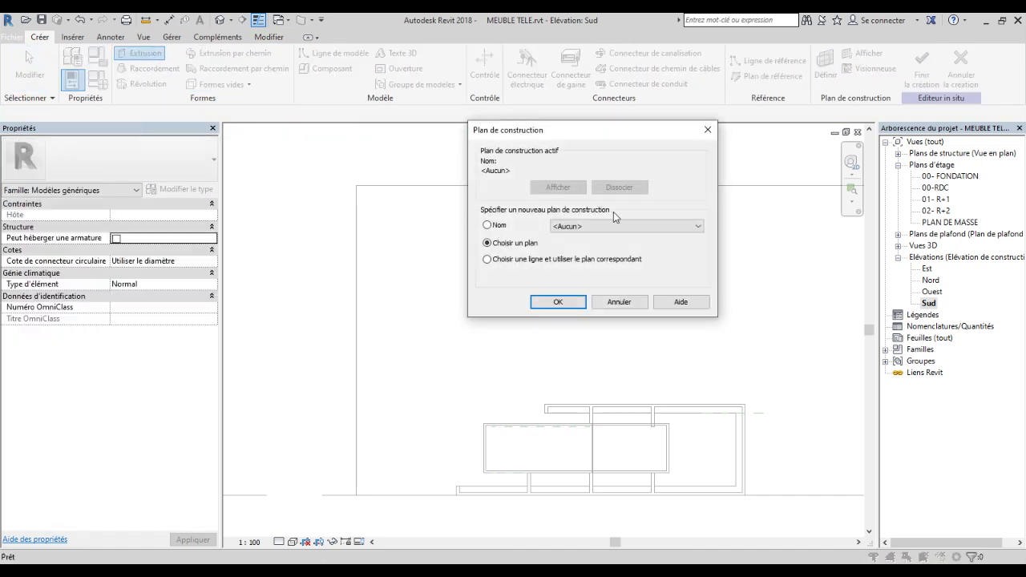
left_click(589, 227)
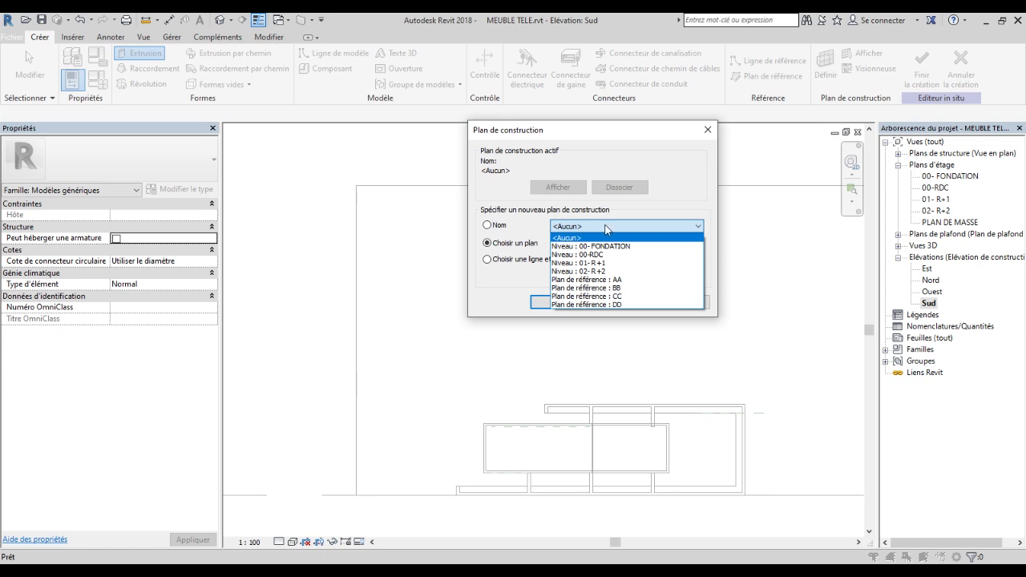
left_click(605, 229)
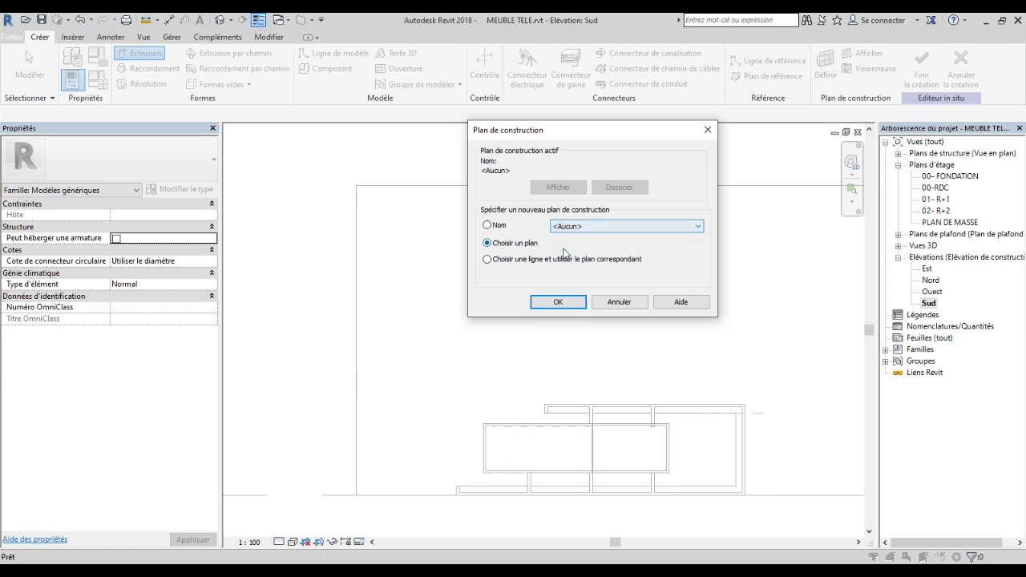
left_click(559, 302)
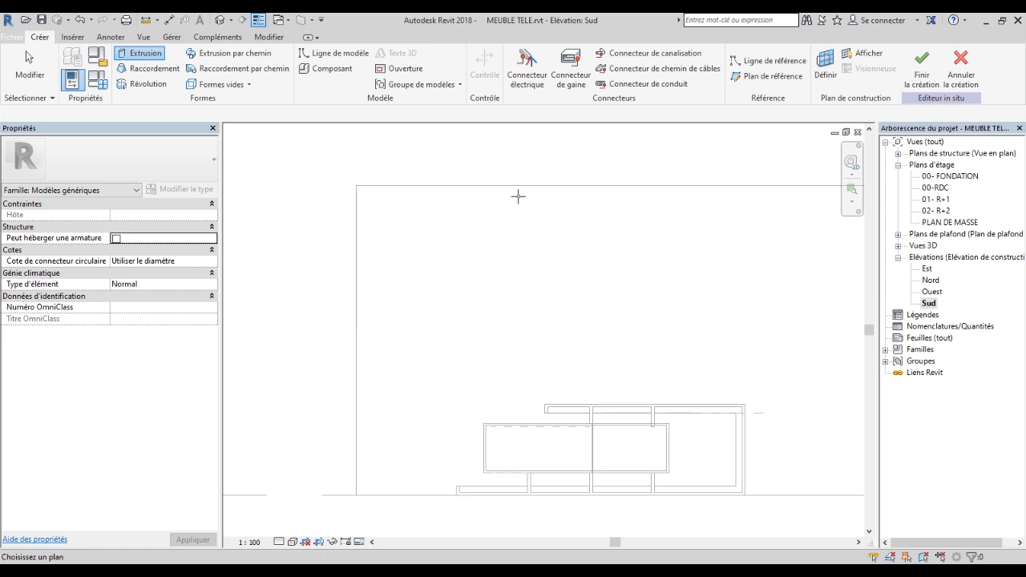
scroll(519, 198, "down", 2)
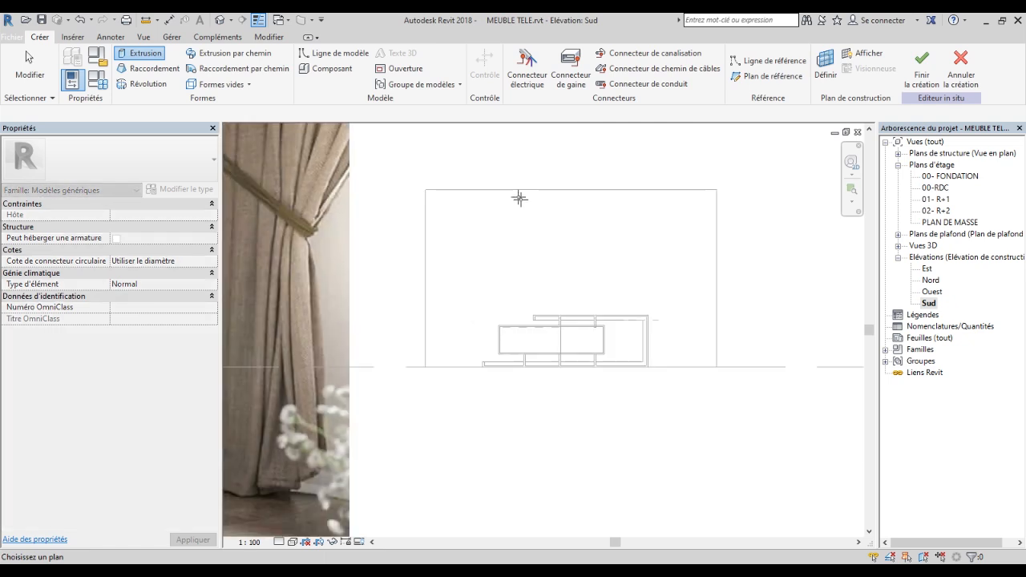
left_click(452, 206)
scroll(561, 238, "up", 2)
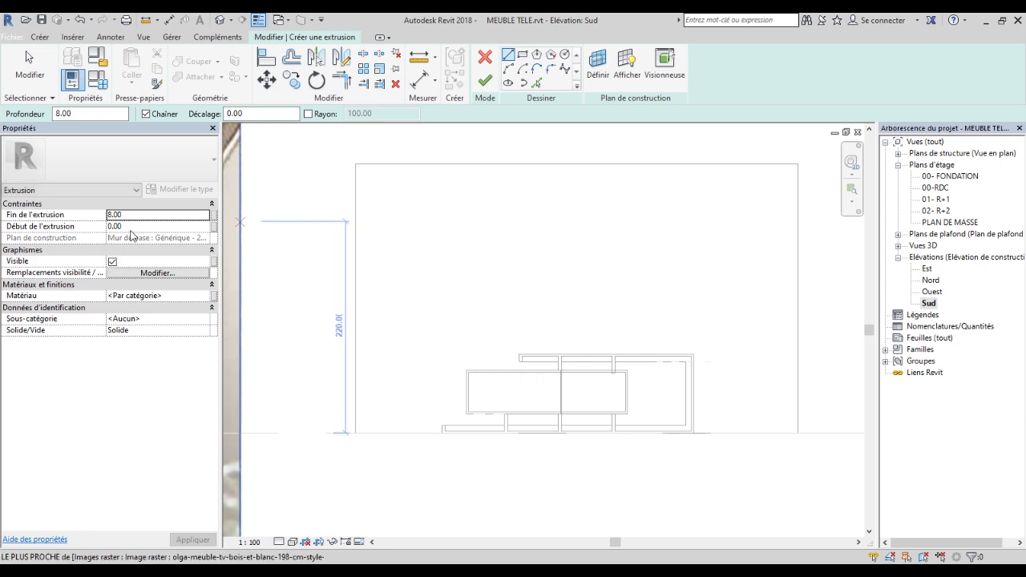
Set the extrusion end to 4.00 for the television support.
left_click(138, 215)
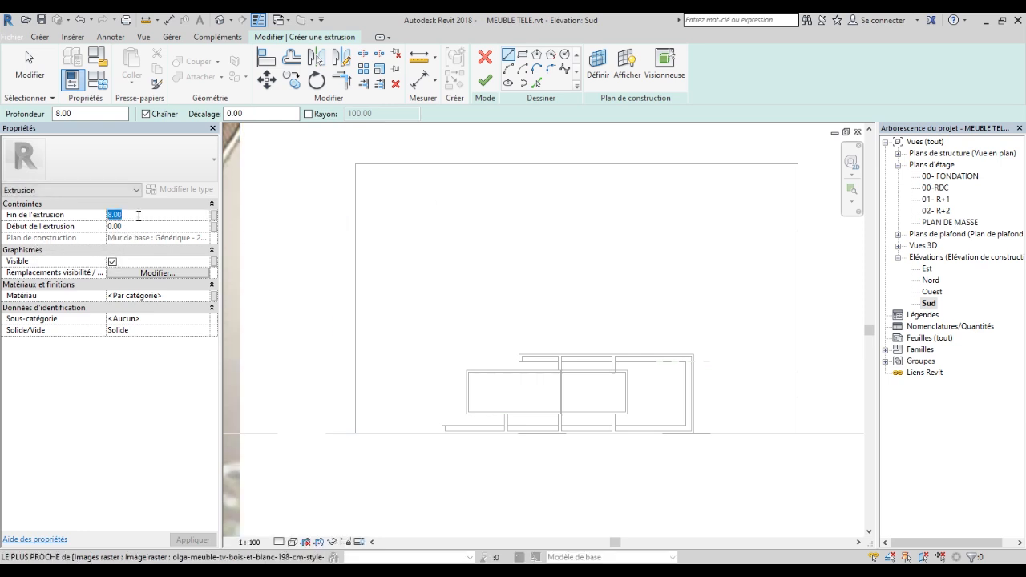
type("4")
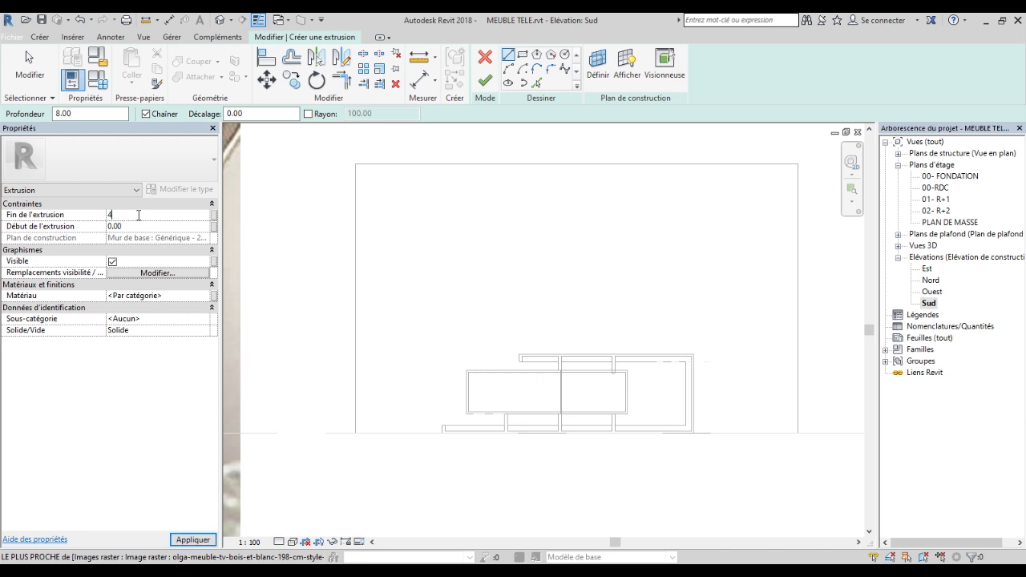
key("Return")
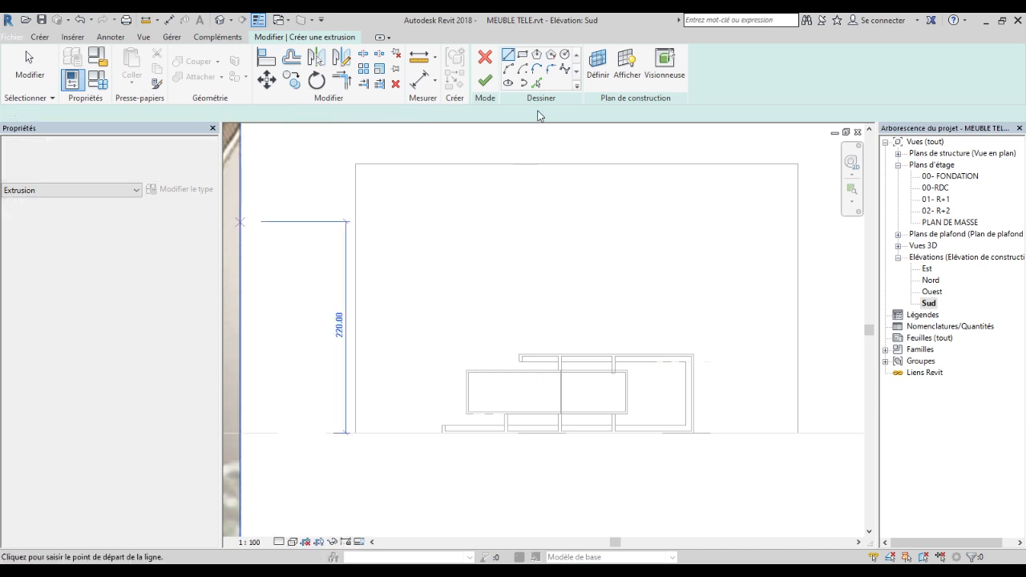
Sketch a 90 by 50 rectangle on the wall above the cabinet, and finish both the extrusion and the in-place component.
left_click(524, 57)
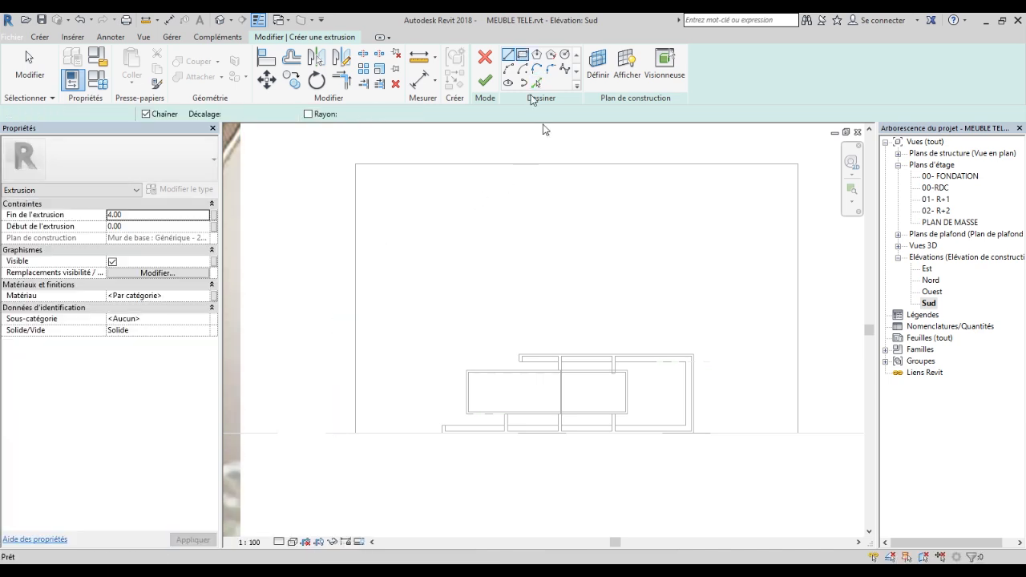
left_click(543, 283)
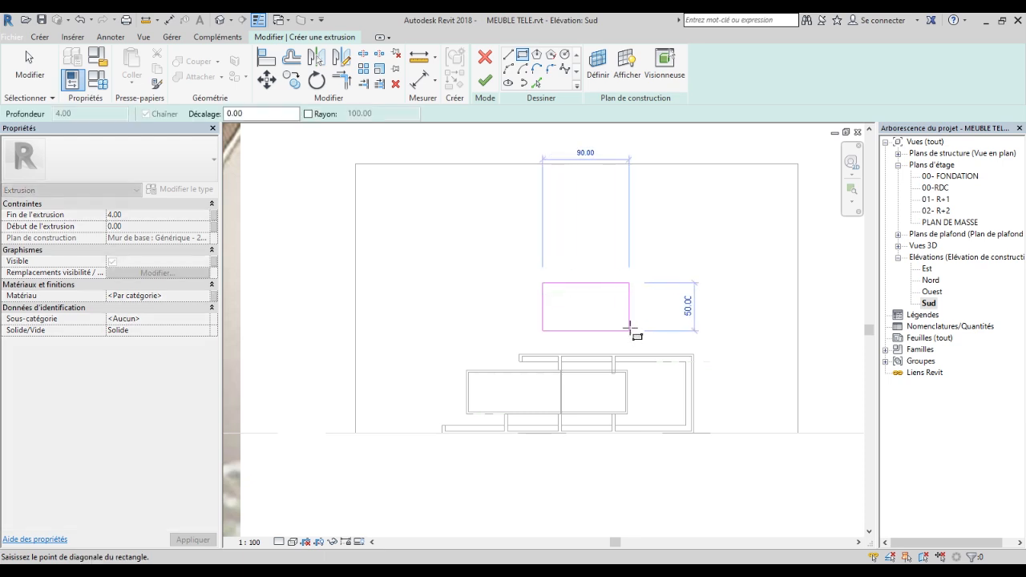
left_click(629, 329)
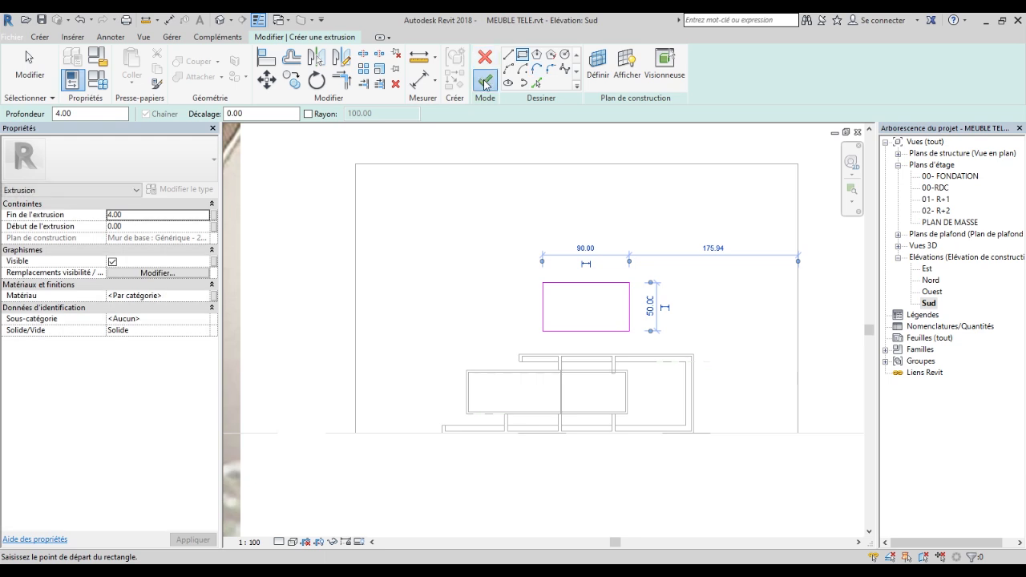
left_click(484, 83)
left_click(600, 331)
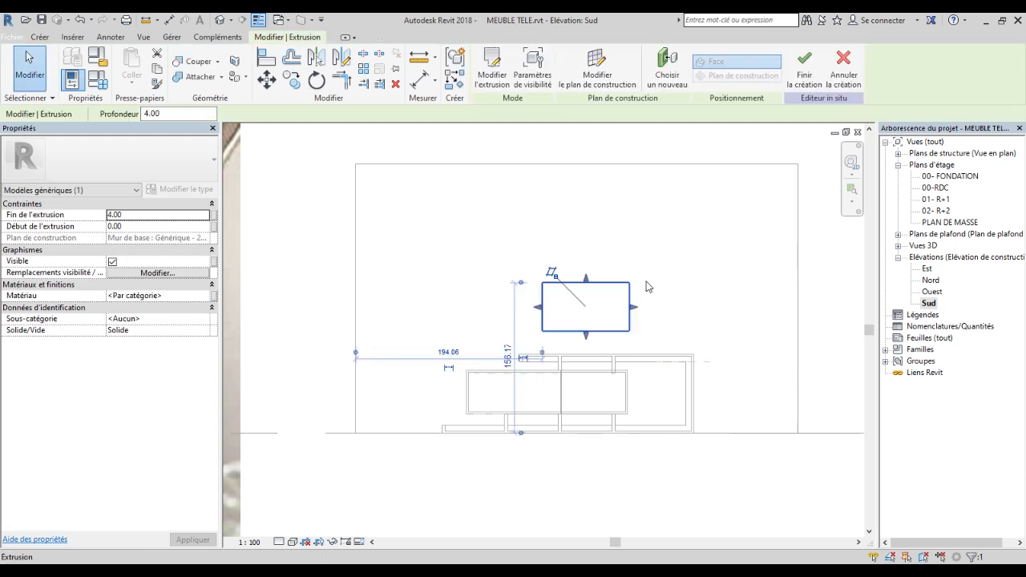
left_click(804, 68)
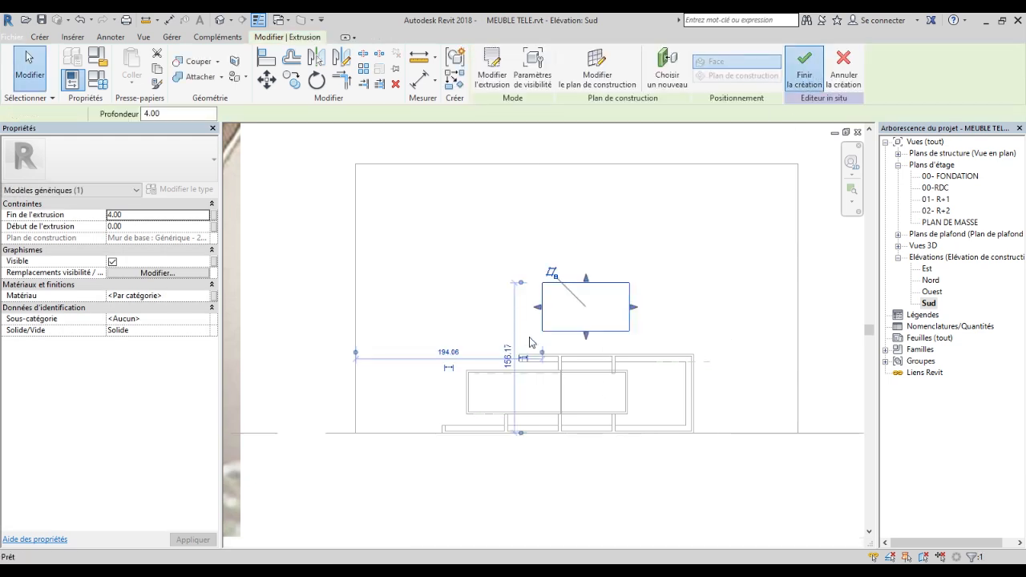
scroll(515, 274, "down", 2)
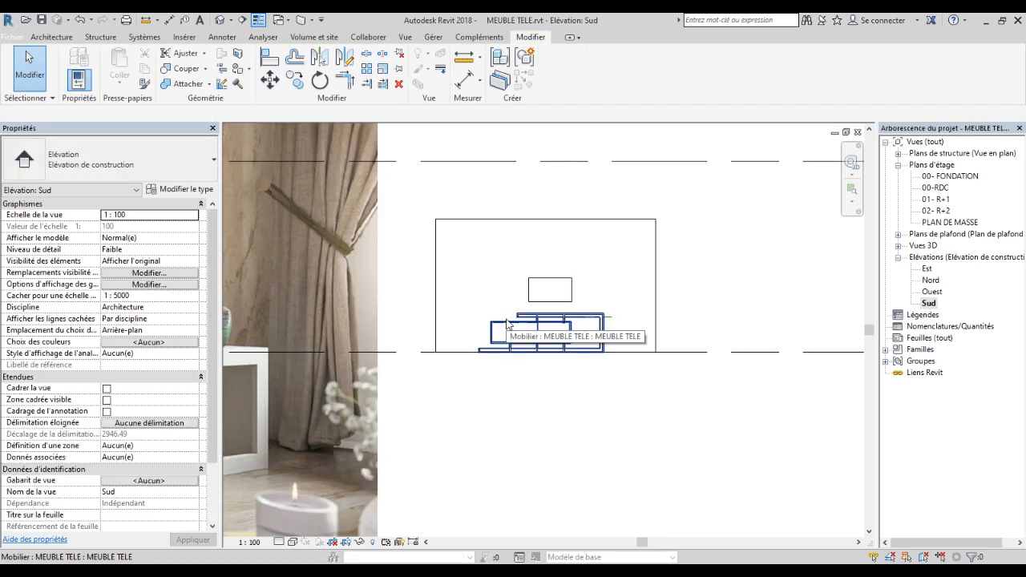
Switch to the 3D view and examine the television support and the cabinet against the wall from several angles.
key("ctrl+Tab")
middle_click_drag(532, 285, 587, 310, "shift")
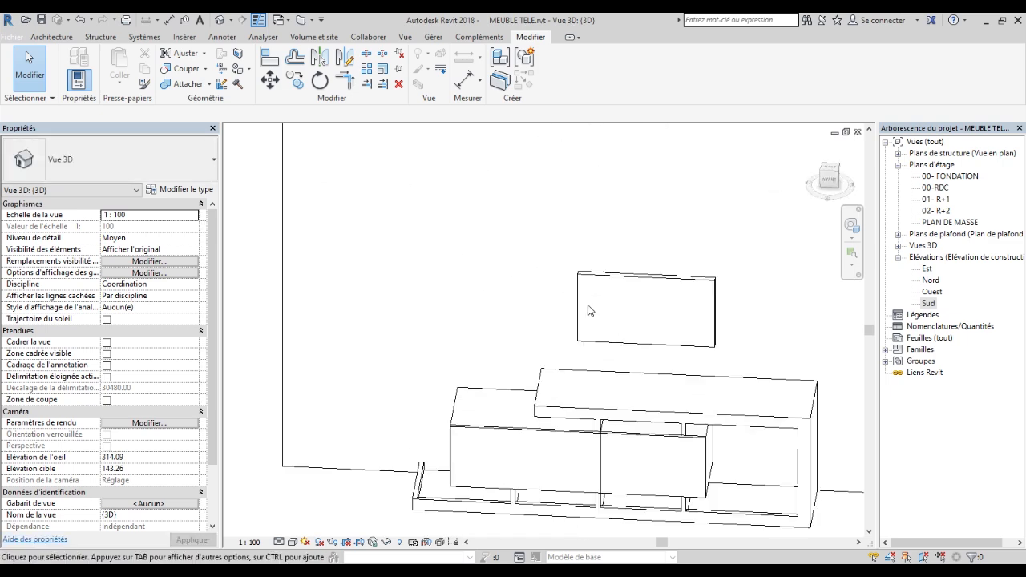
scroll(587, 305, "up", 5)
scroll(520, 246, "down", 6)
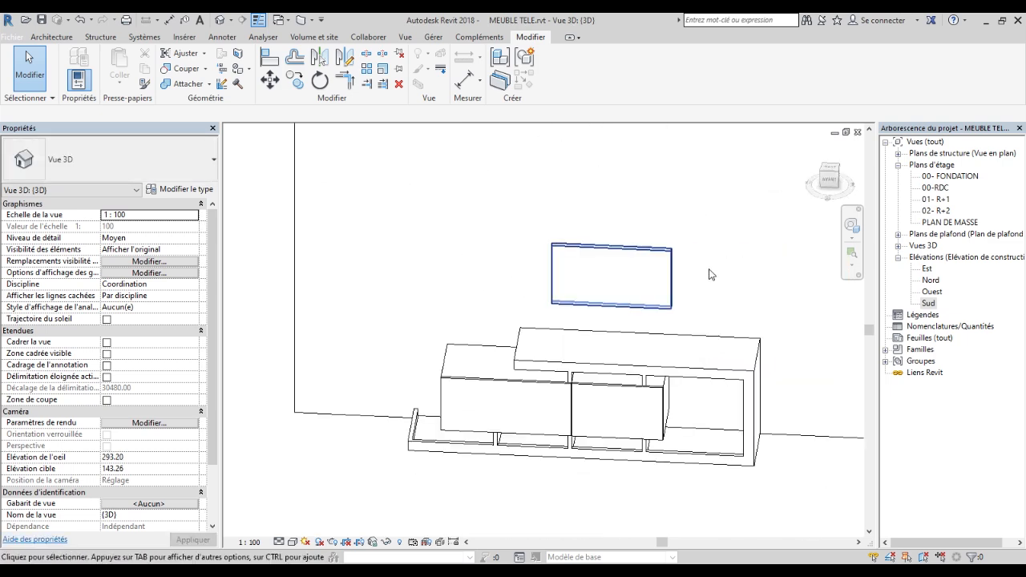
scroll(490, 272, "down", 4)
mouse_move(461, 391)
middle_mouse_down("shift")
mouse_move(574, 418)
mouse_move(621, 374)
mouse_move(609, 423)
mouse_move(467, 384)
middle_mouse_up("shift")
scroll(476, 310, "up", 5)
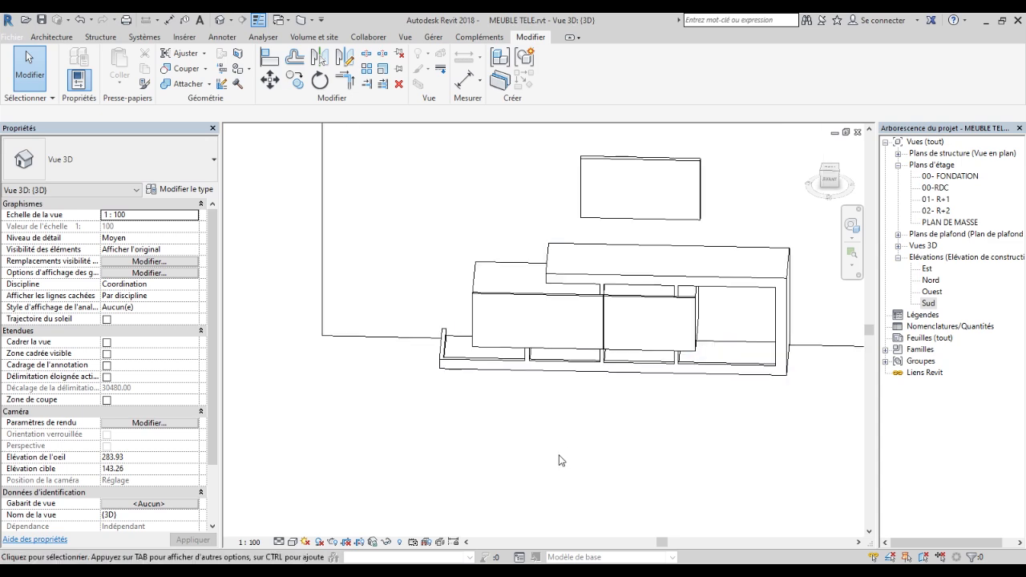
scroll(559, 388, "down", 1)
left_click(830, 172)
mouse_move(230, 195)
middle_mouse_down("shift")
mouse_move(360, 176)
mouse_move(449, 128)
mouse_move(408, 157)
mouse_move(469, 439)
middle_mouse_up("shift")
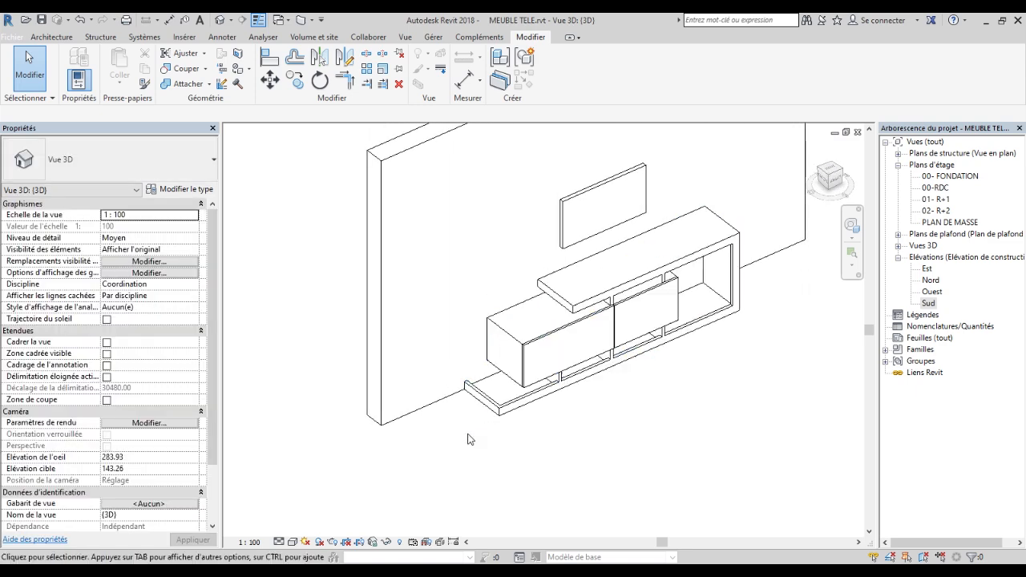
scroll(490, 432, "down", 1)
scroll(490, 432, "up", 3)
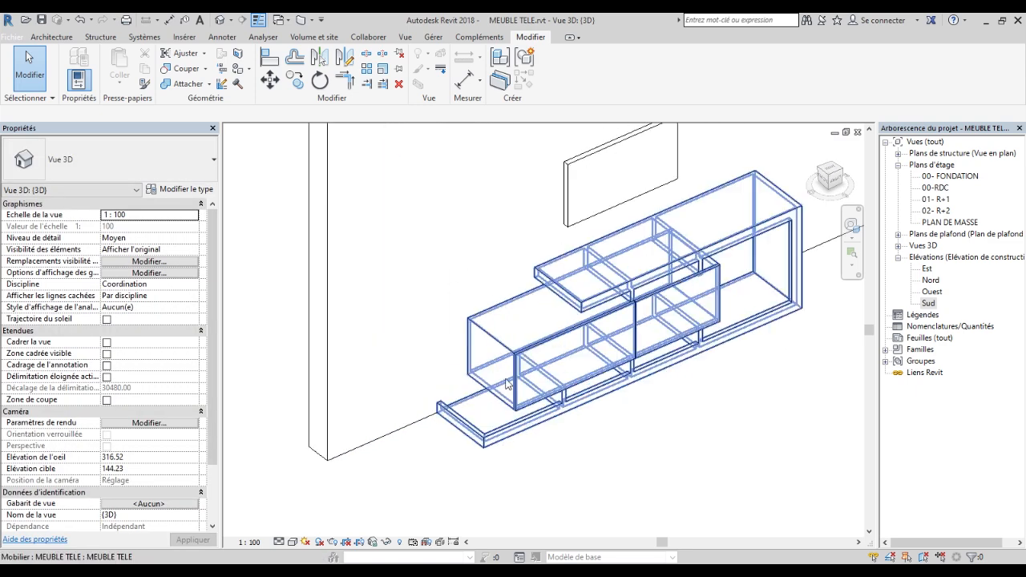
scroll(414, 430, "down", 2)
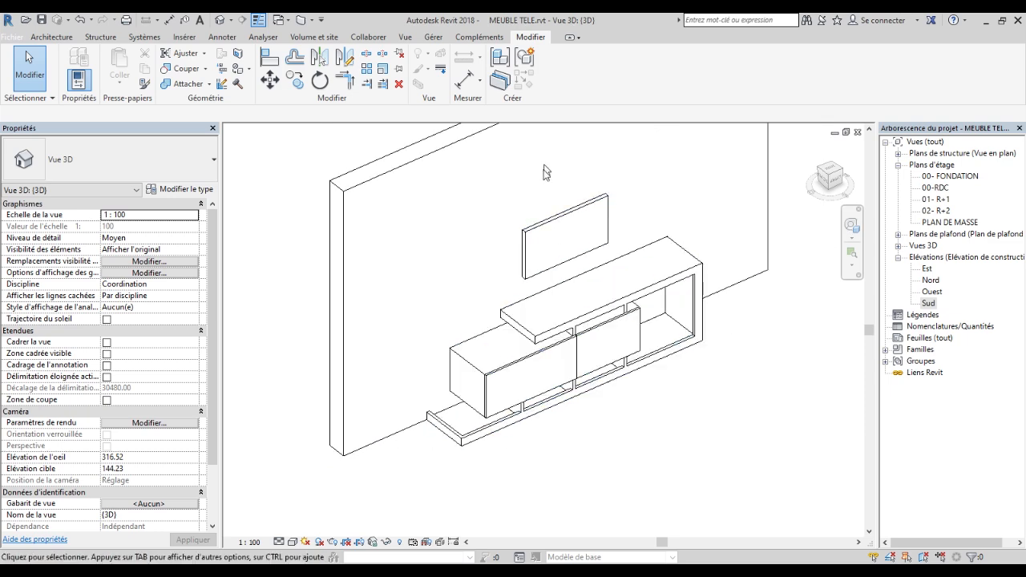
scroll(477, 308, "down", 2)
scroll(522, 260, "up", 5)
scroll(499, 291, "down", 4)
scroll(461, 277, "up", 3)
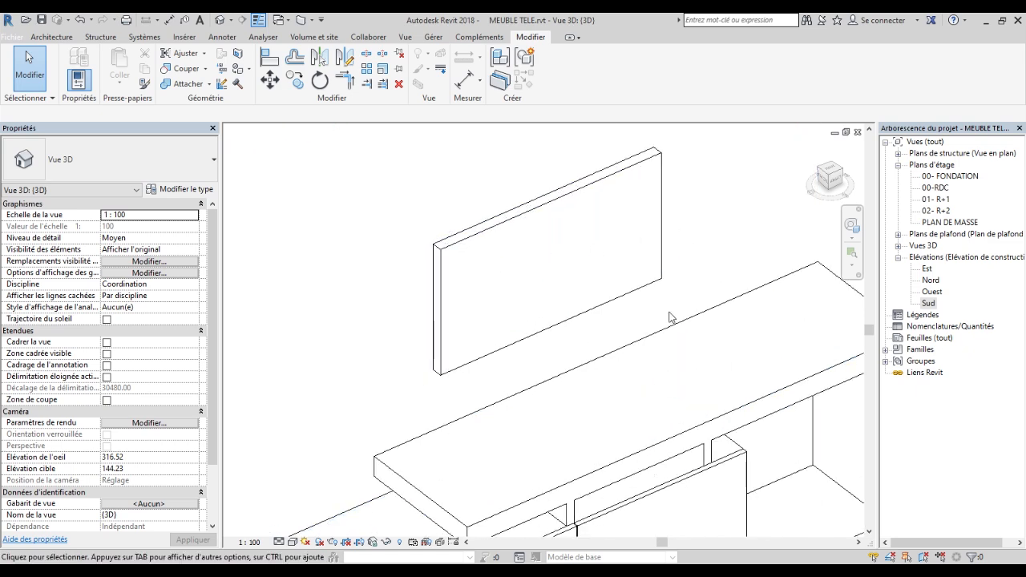
scroll(621, 393, "down", 3)
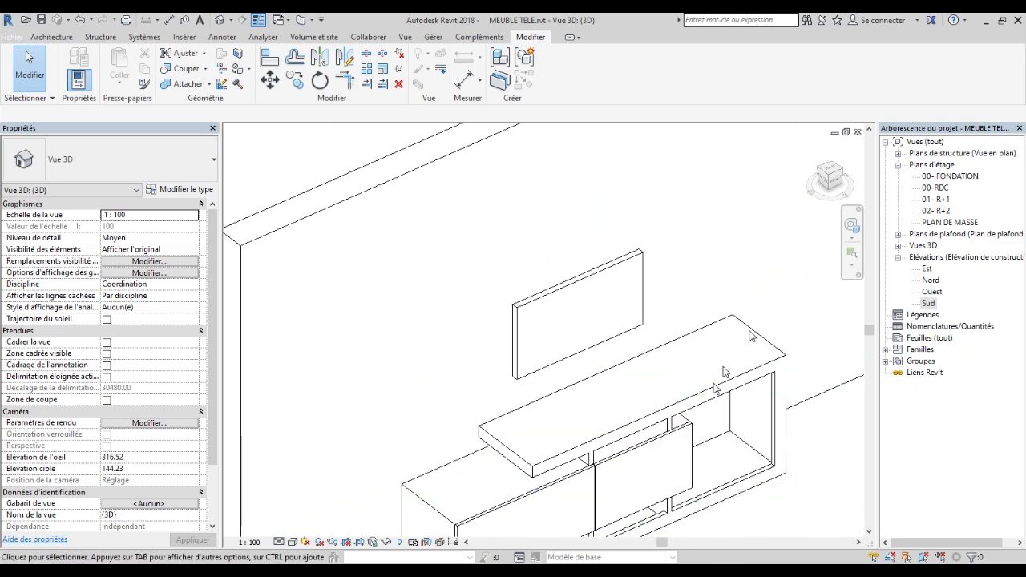
Open the Sud elevation and examine the slatted wall and its base behind the cabinet in the reference photo.
double_click(927, 303)
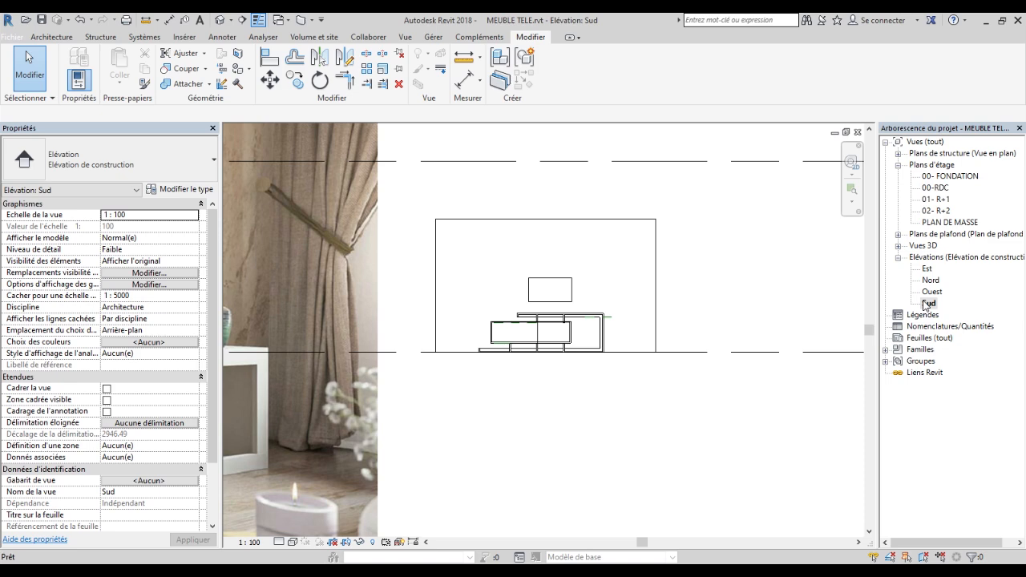
scroll(633, 368, "down", 2)
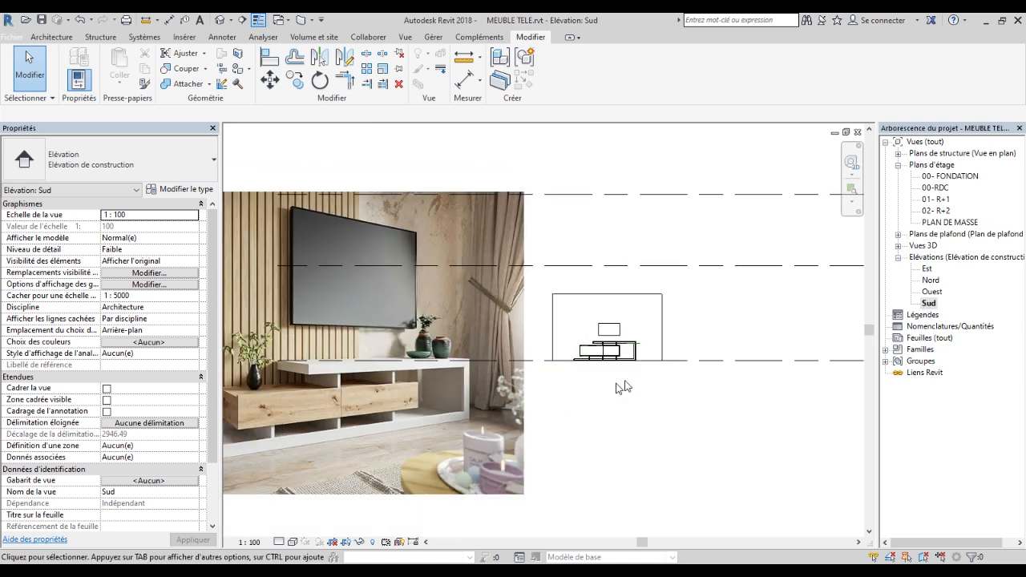
scroll(617, 388, "down", 1)
scroll(662, 390, "down", 1)
left_click(357, 314)
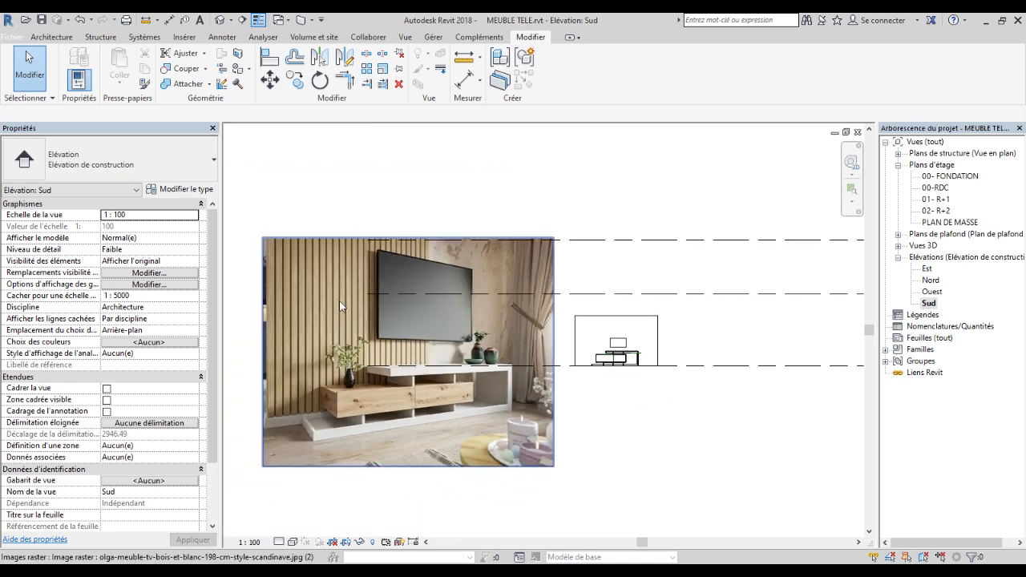
scroll(271, 437, "up", 5)
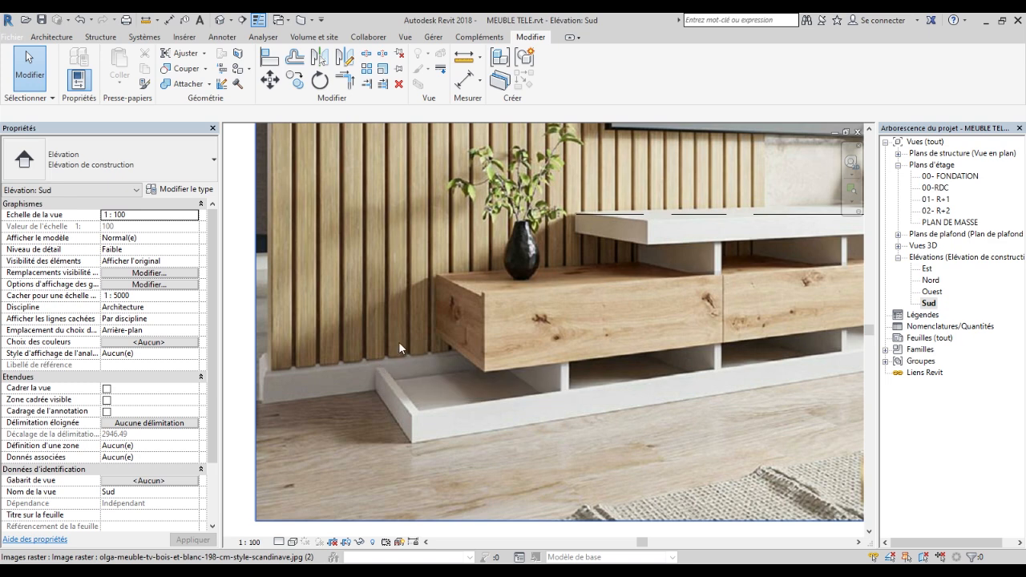
scroll(416, 358, "down", 6)
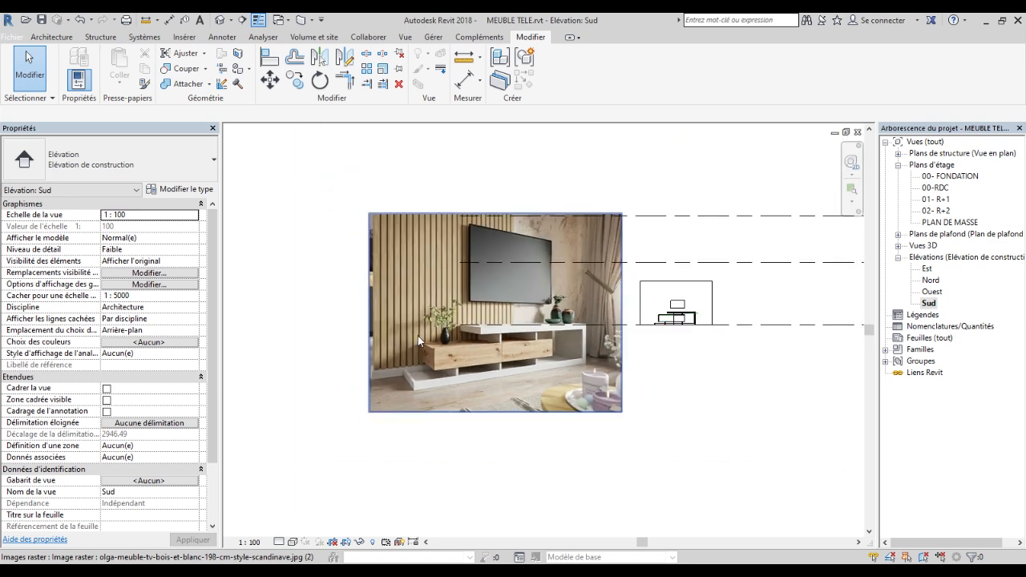
scroll(681, 332, "up", 1)
scroll(646, 352, "down", 1)
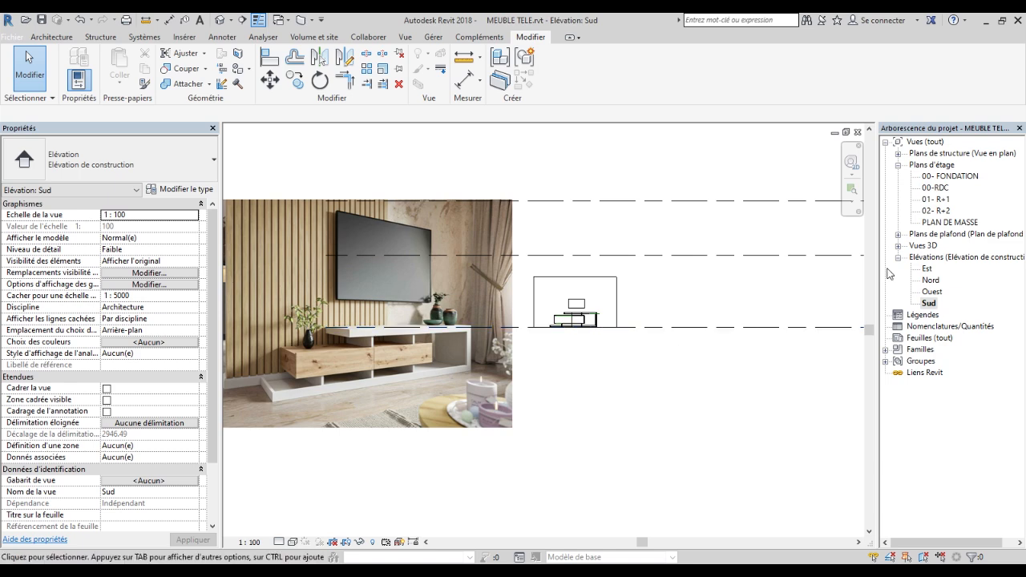
Open the {3D} view and inspect the end and lower edge of the wall behind the cabinet.
double_click(921, 245)
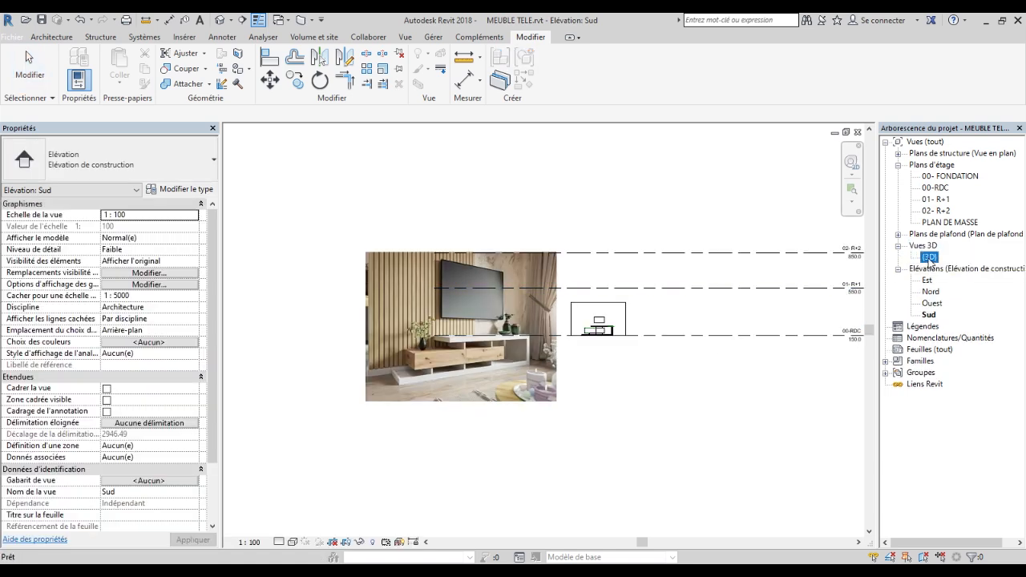
double_click(928, 256)
scroll(674, 273, "down", 3)
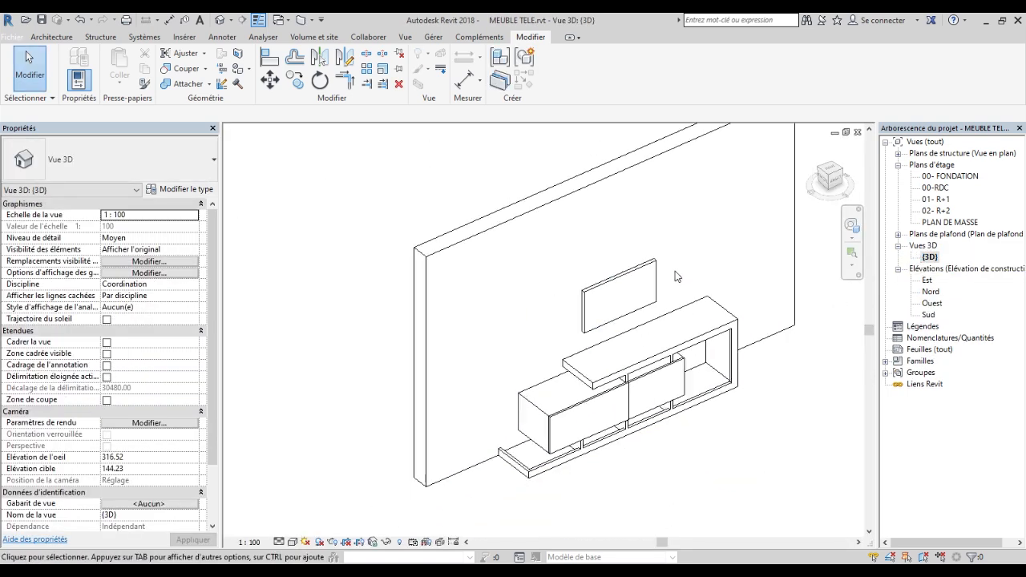
mouse_move(825, 184)
left_mouse_down()
mouse_move(851, 181)
mouse_move(225, 179)
mouse_move(817, 182)
left_mouse_up()
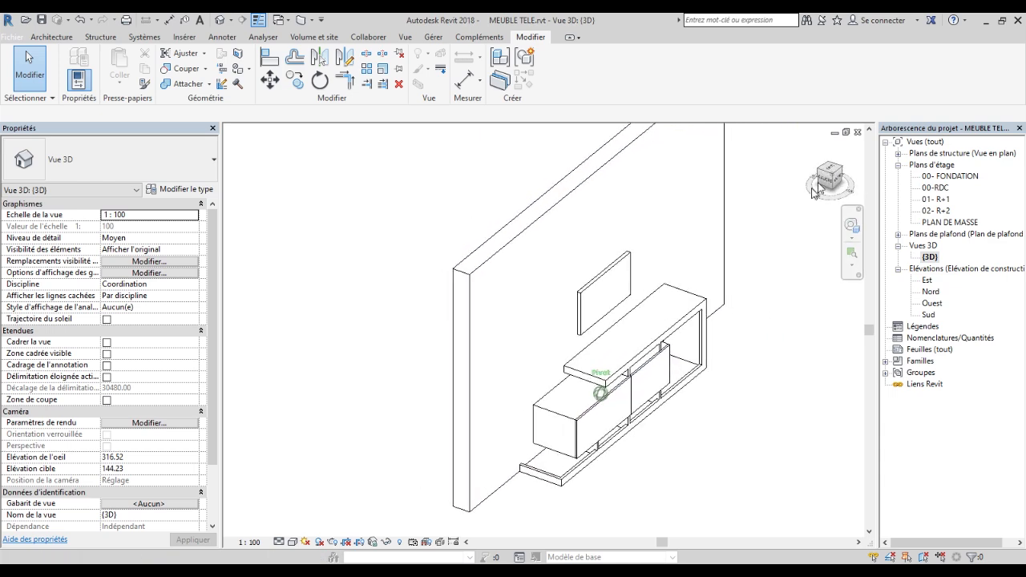
middle_click_drag(502, 440, 533, 408)
scroll(508, 472, "up", 5)
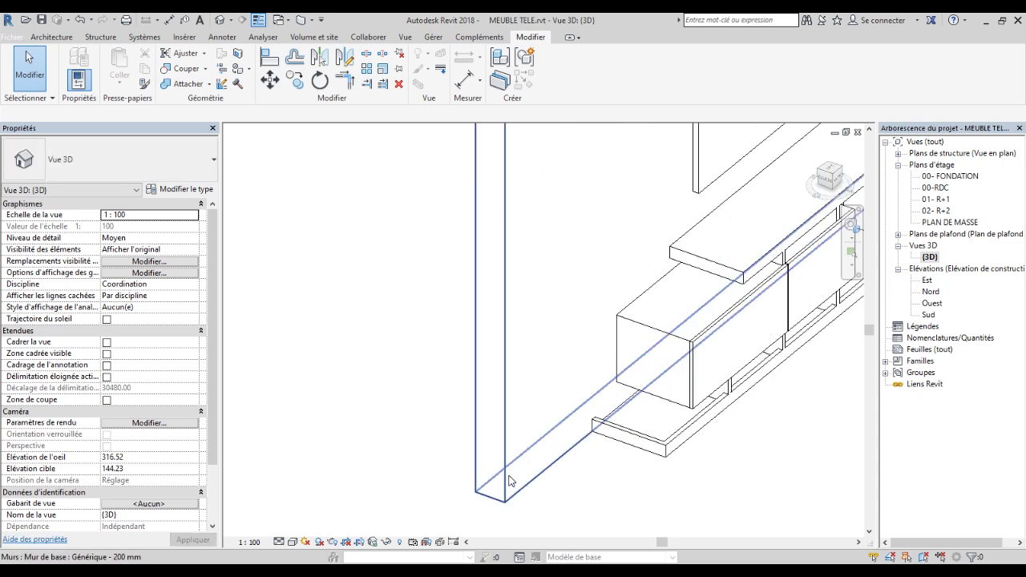
scroll(500, 418, "down", 3)
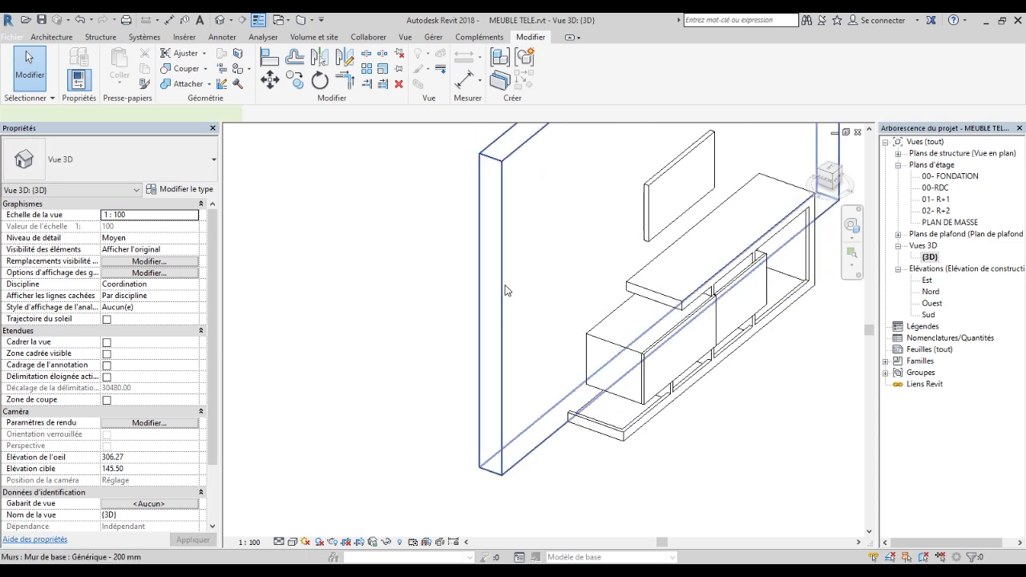
Change the type of the wall behind the cabinet to the stacked wall Extérieur - Brique sur bloc avec montant métallique.
left_click(520, 331)
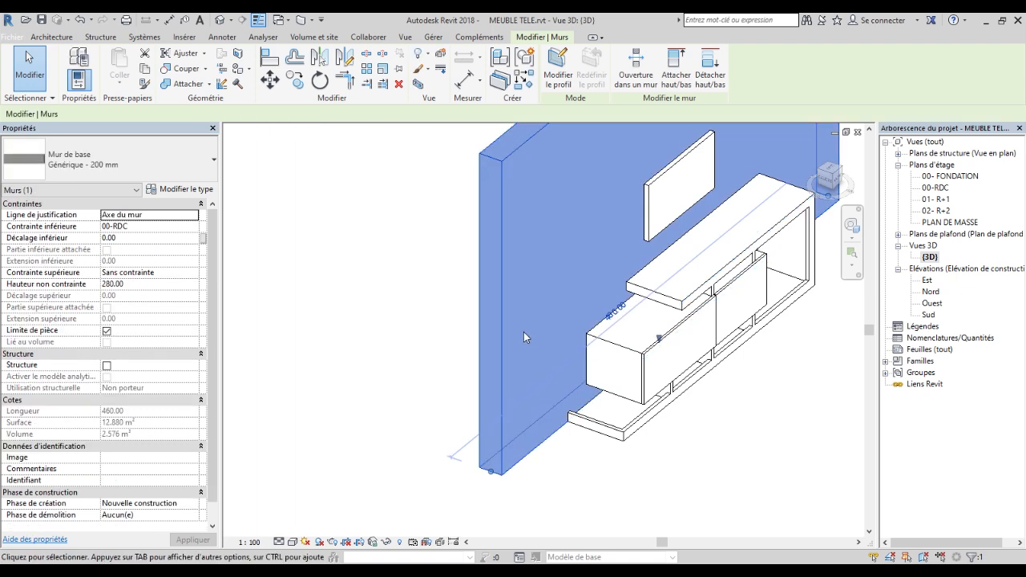
scroll(520, 449, "up", 3)
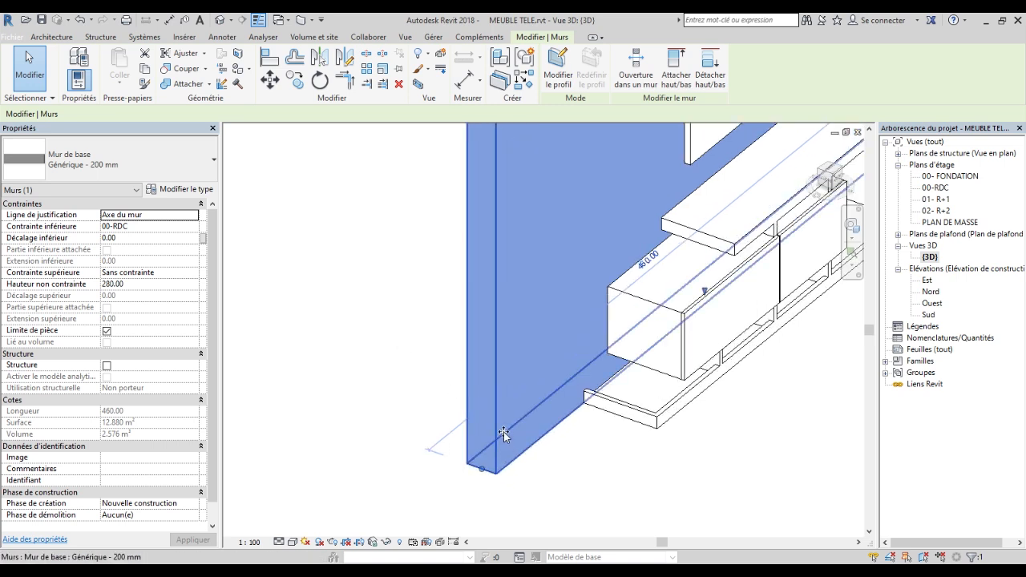
scroll(507, 435, "down", 3)
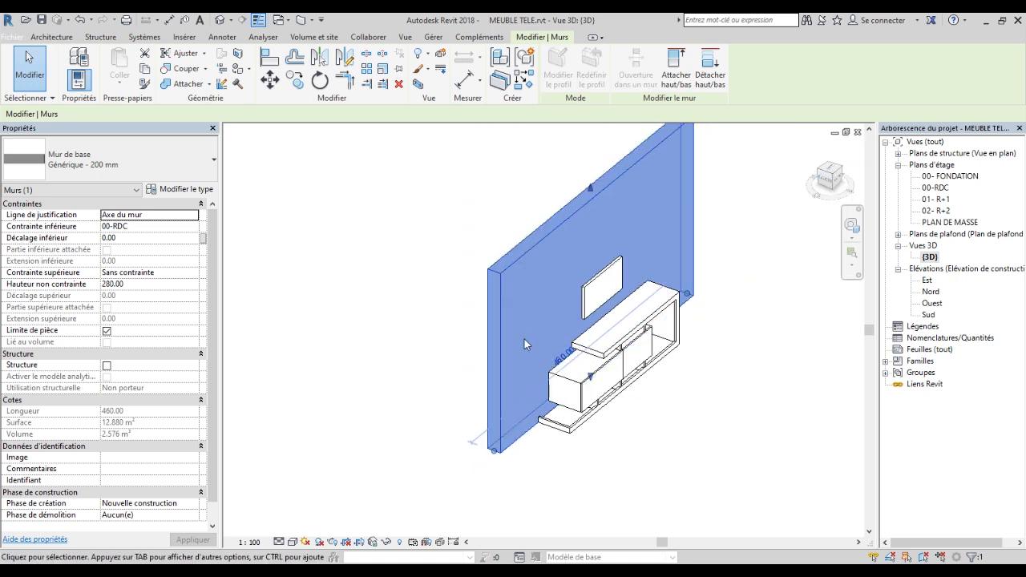
scroll(524, 339, "up", 2)
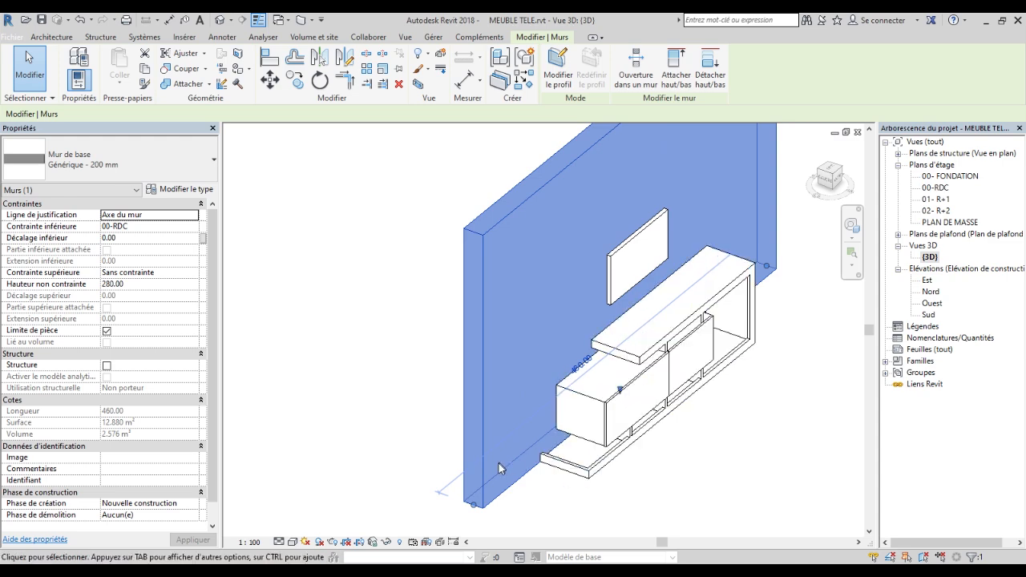
left_click(115, 169)
left_click_drag(224, 349, 224, 412)
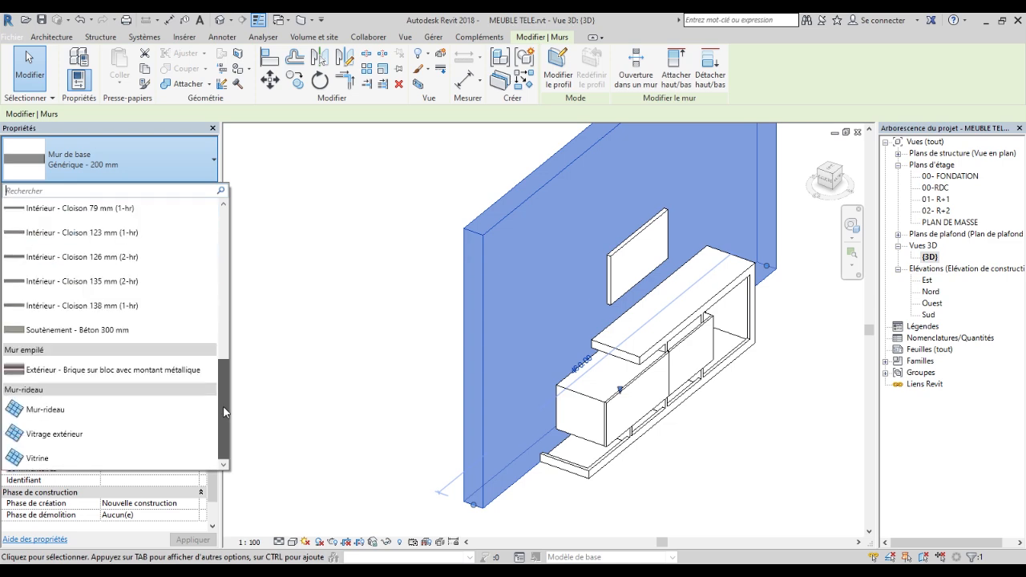
left_click(49, 378)
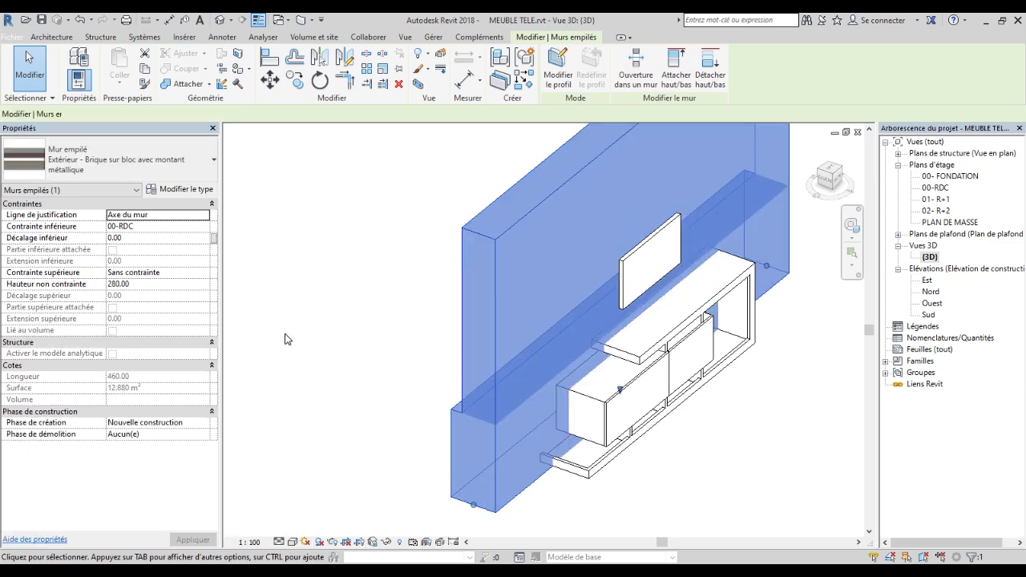
left_click(328, 324)
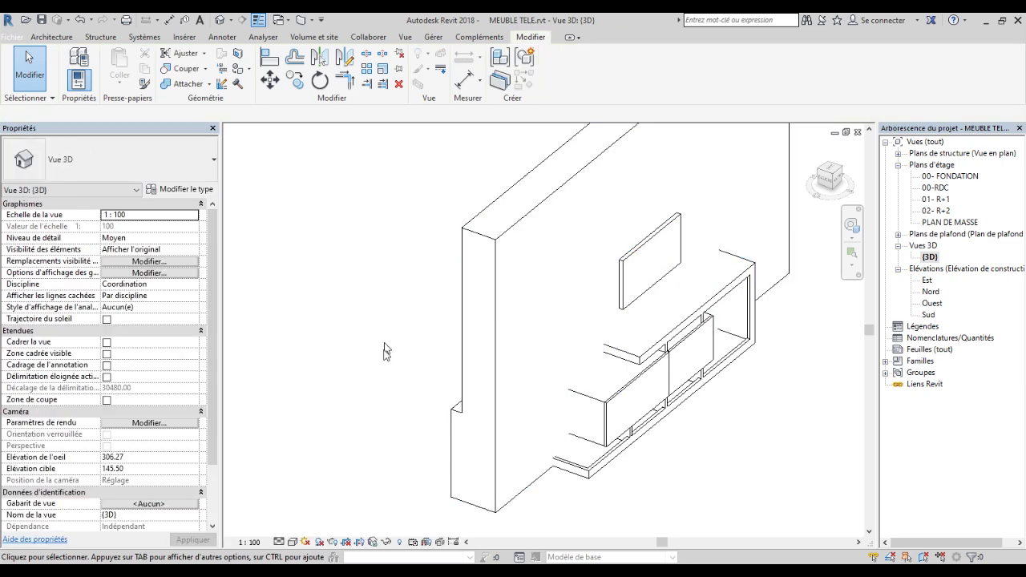
Duplicate the stacked wall's type as Extérieur - Brique sur bloc avec montant métallique 2 and review its assembly of components.
left_click(496, 391)
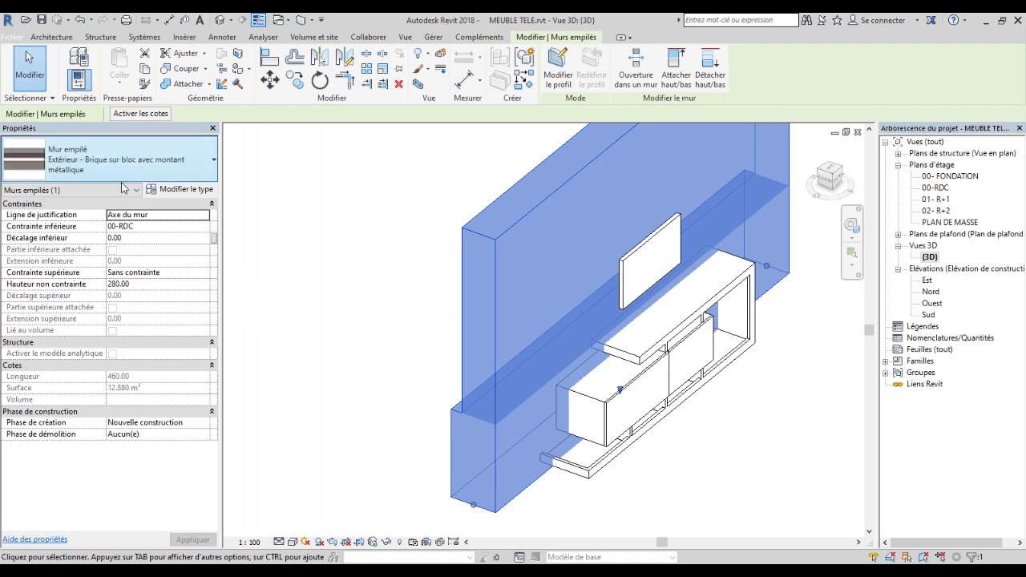
left_click(199, 191)
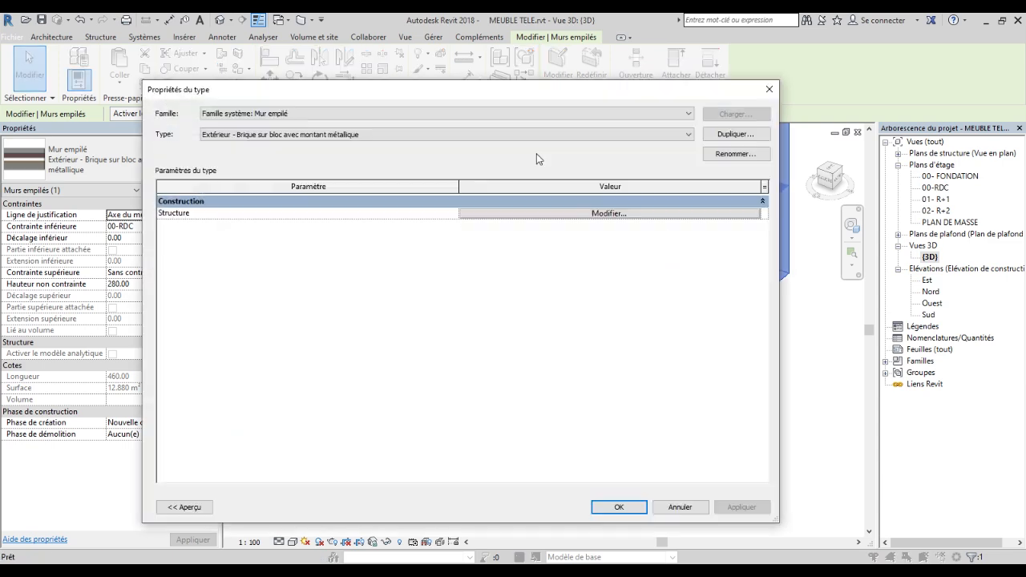
left_click(743, 136)
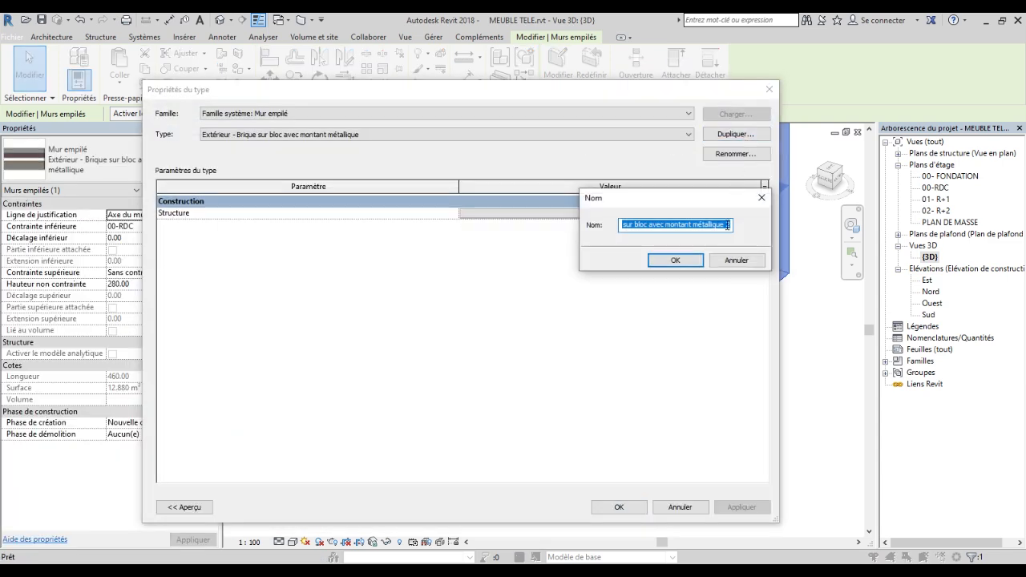
left_click(676, 260)
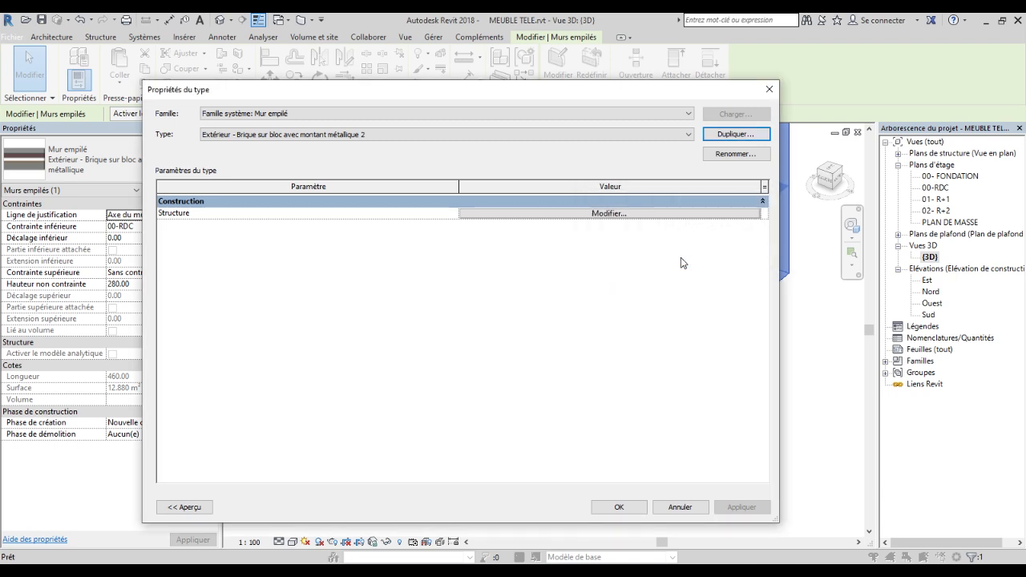
left_click(599, 215)
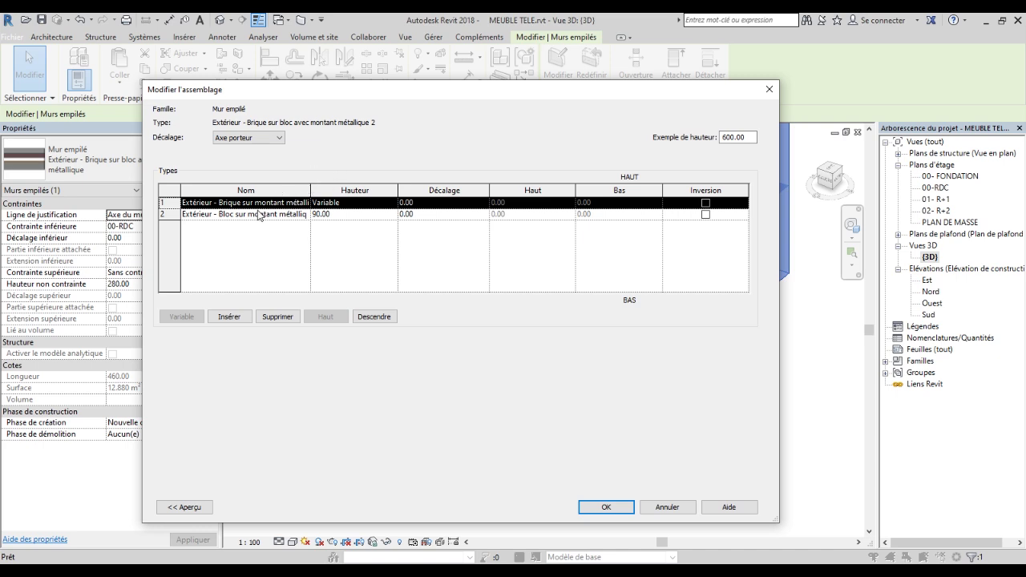
left_click_drag(310, 189, 351, 189)
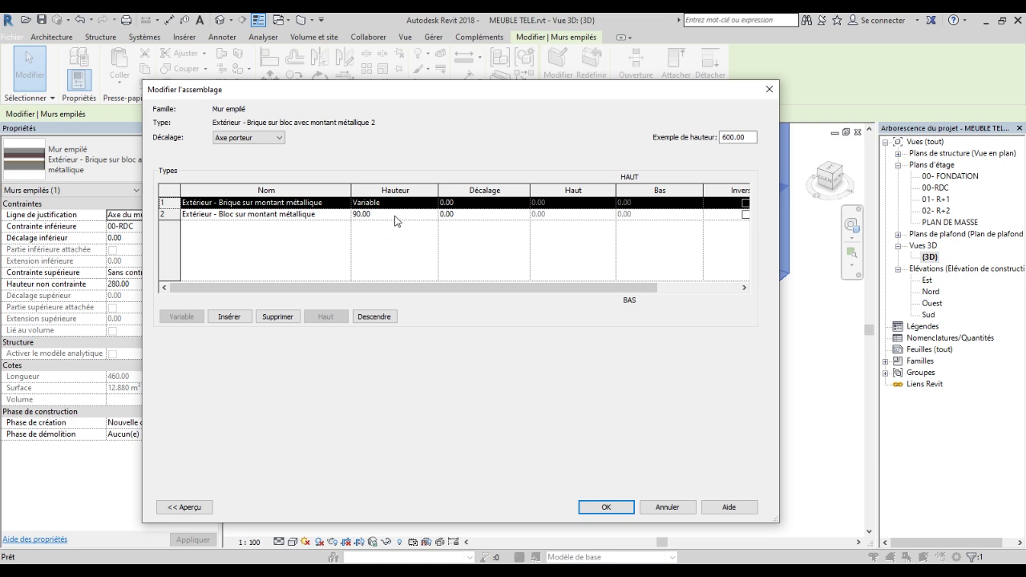
left_click(606, 507)
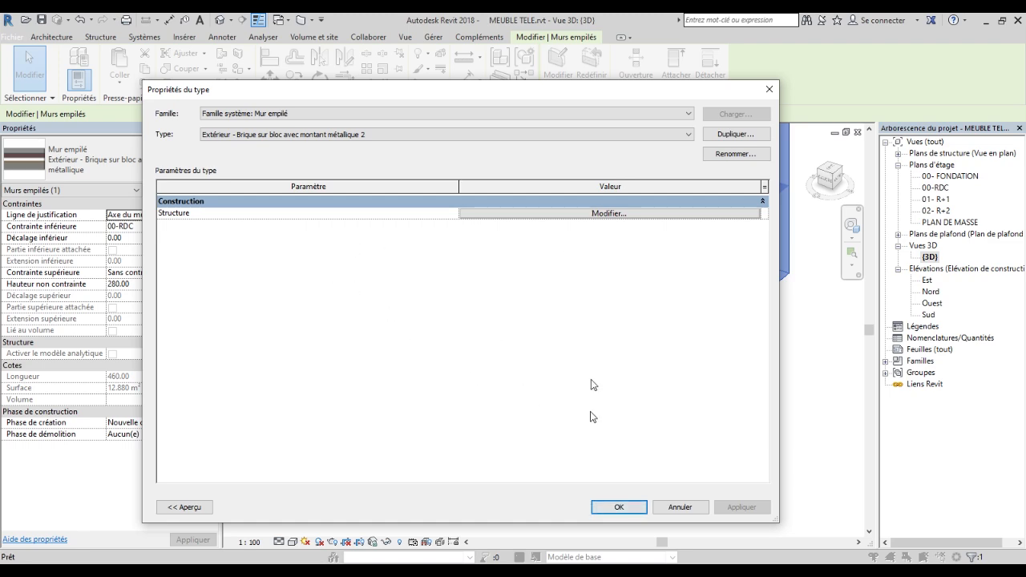
left_click(615, 507)
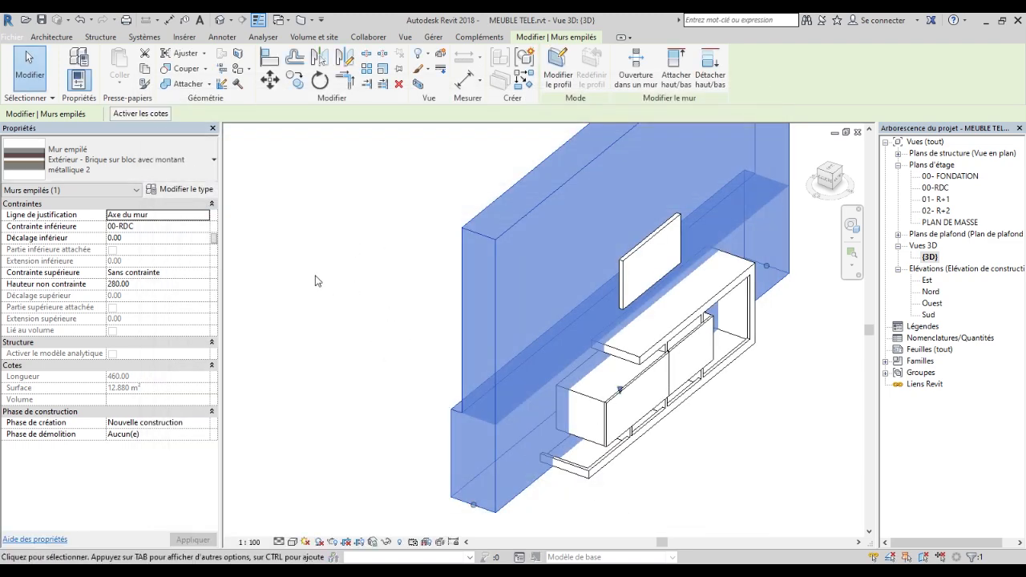
In the assembly of the stacked wall behind the cabinet, show the section preview and set the lower component's height to 8.00.
scroll(638, 473, "up", 2)
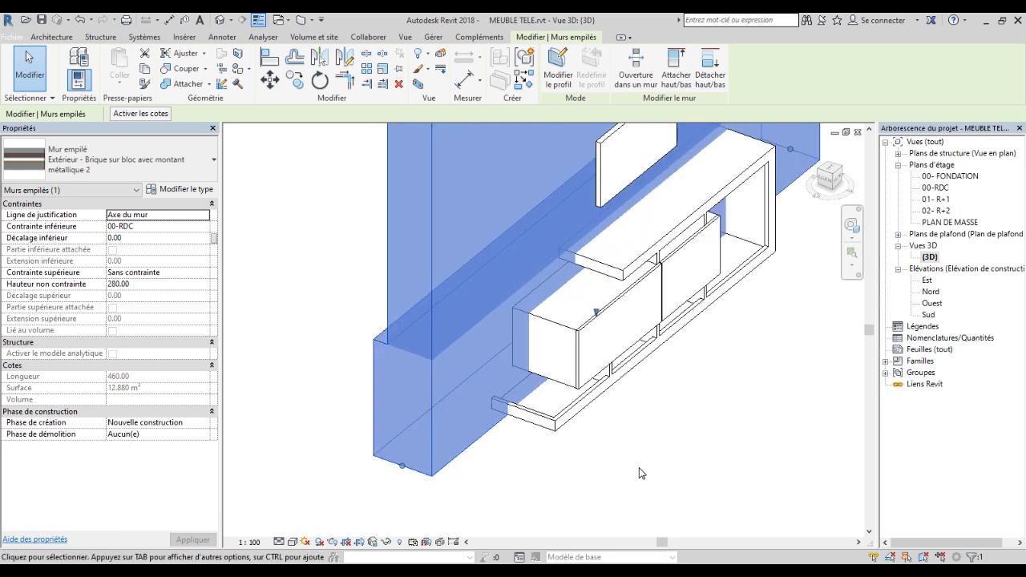
left_click(638, 473)
left_click(425, 301)
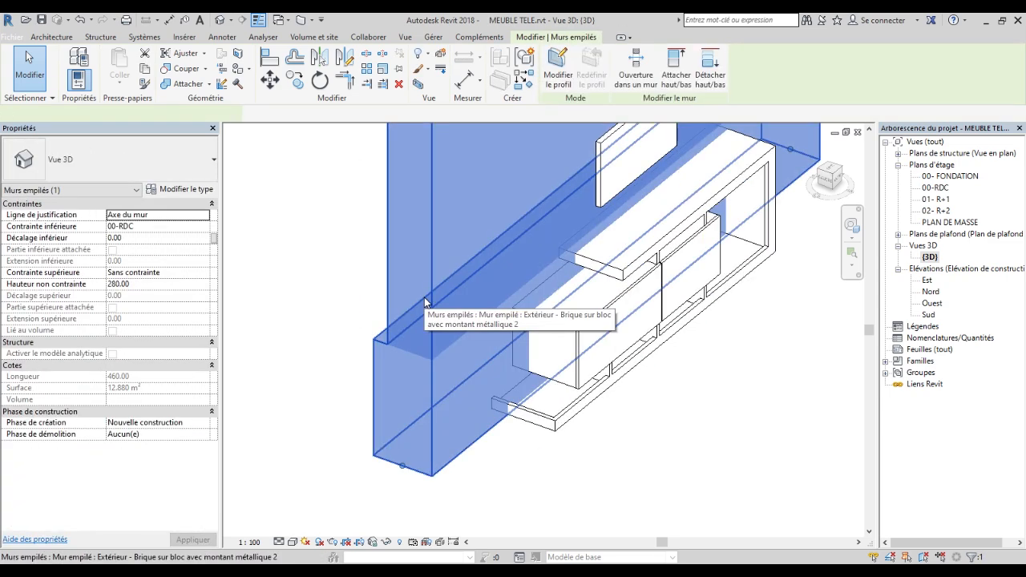
left_click(425, 301)
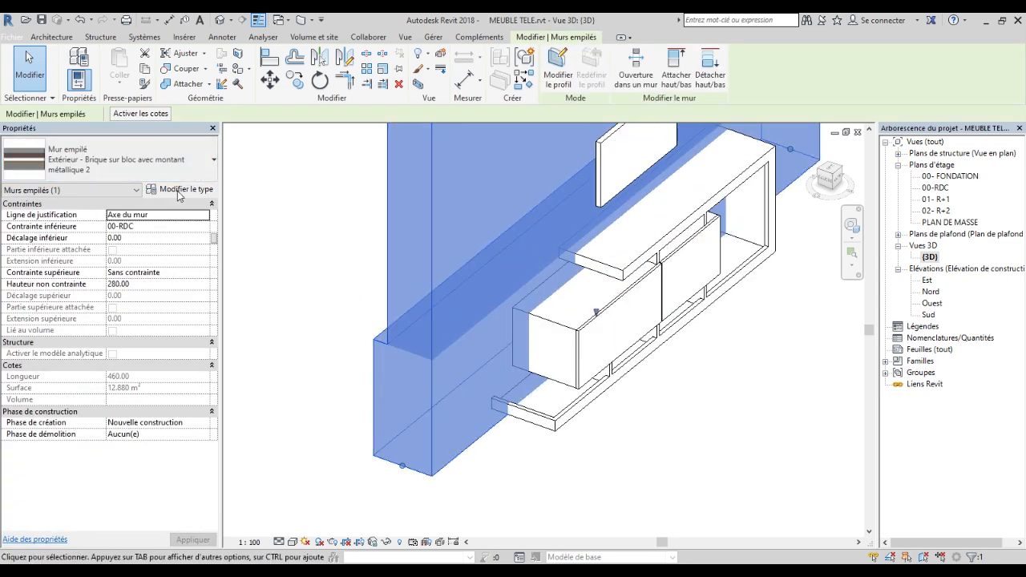
left_click(196, 196)
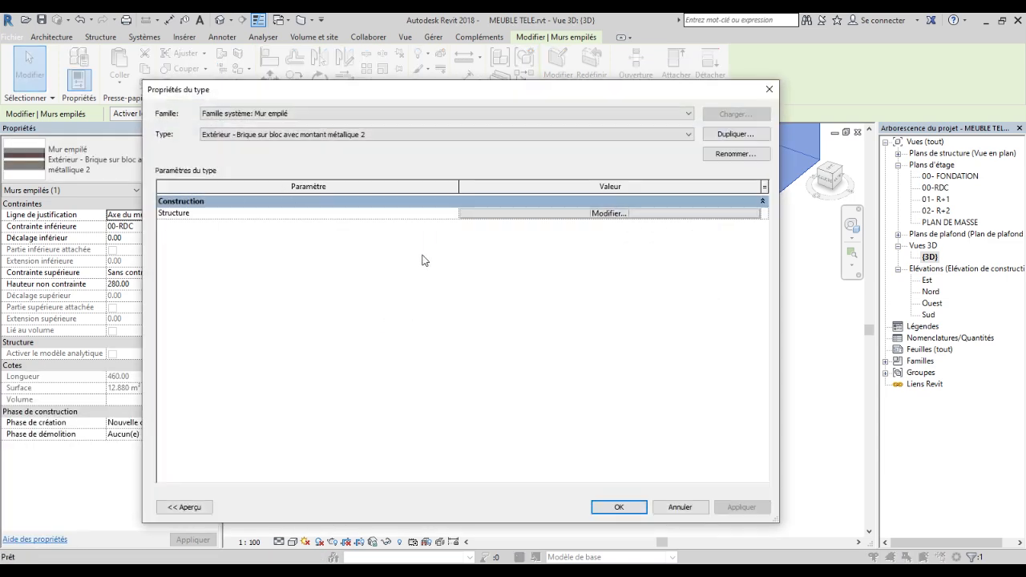
left_click(762, 201)
left_click(763, 201)
left_click(608, 215)
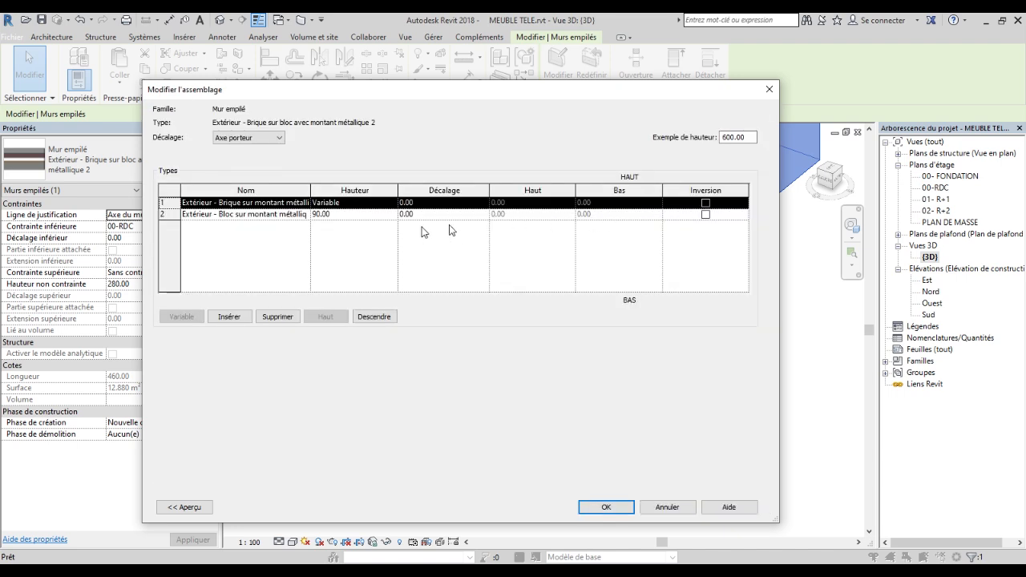
left_click(340, 216)
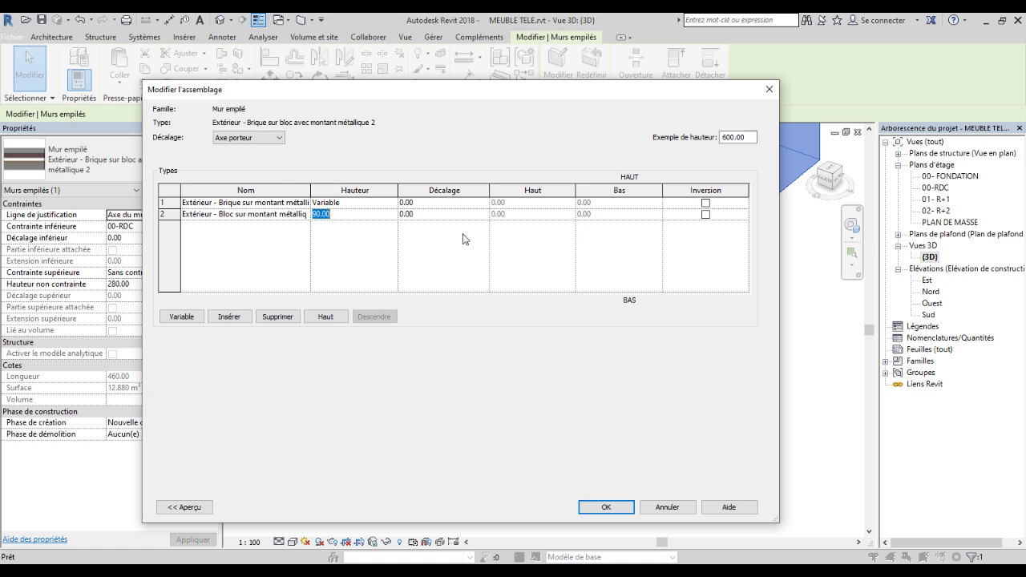
left_click_drag(302, 95, 349, 97)
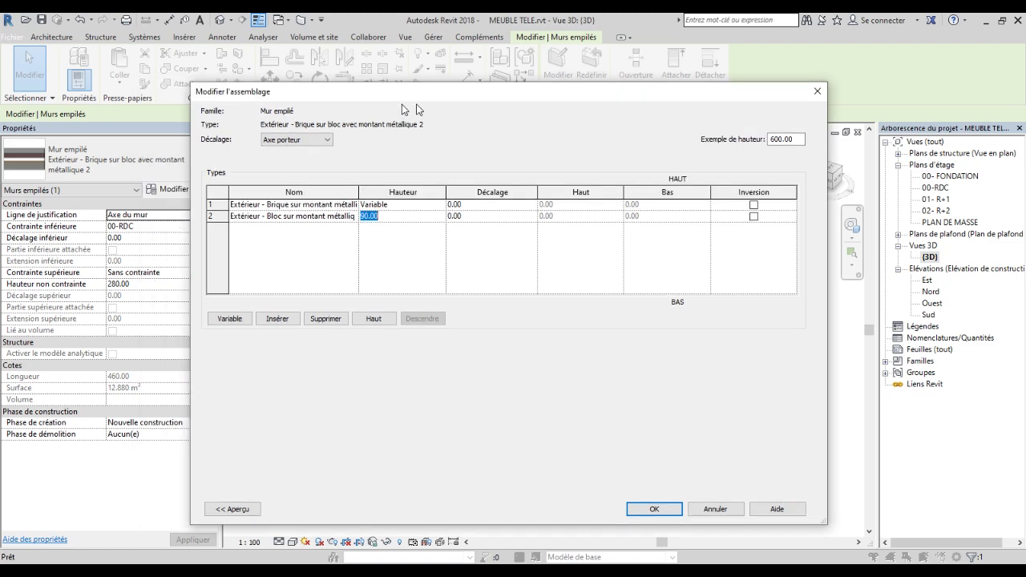
left_click(320, 511)
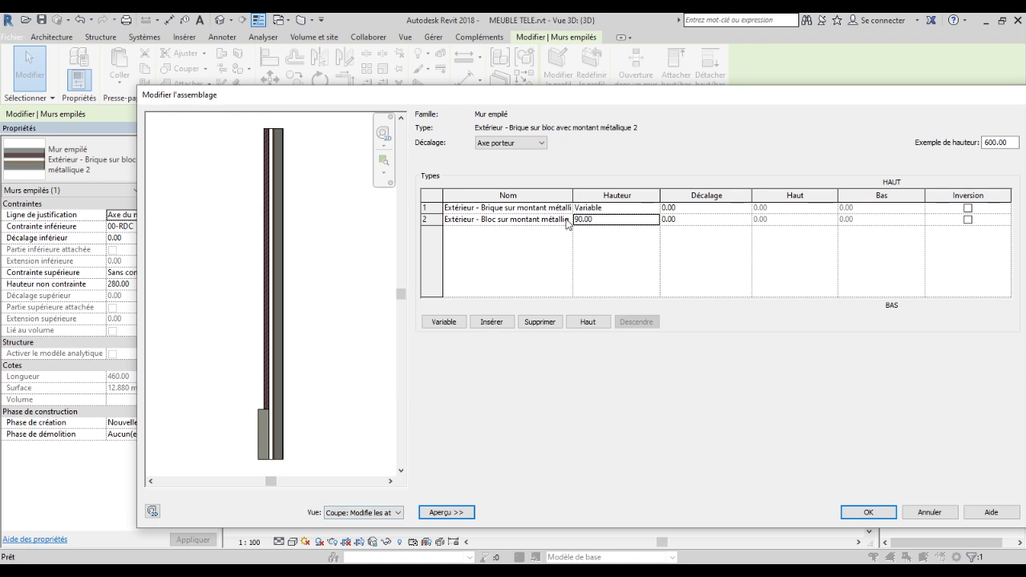
double_click(591, 223)
left_click(582, 218)
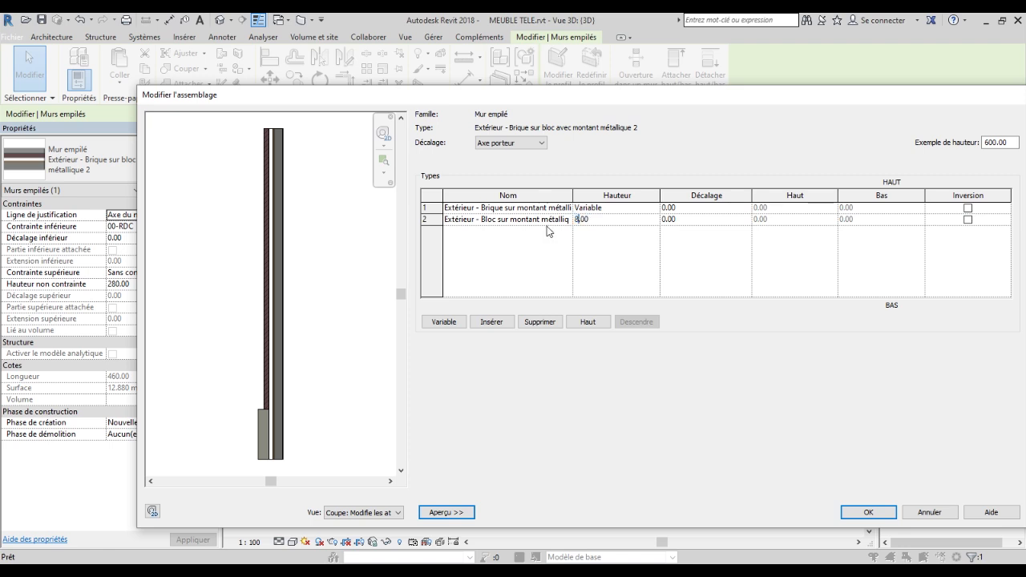
left_click(645, 288)
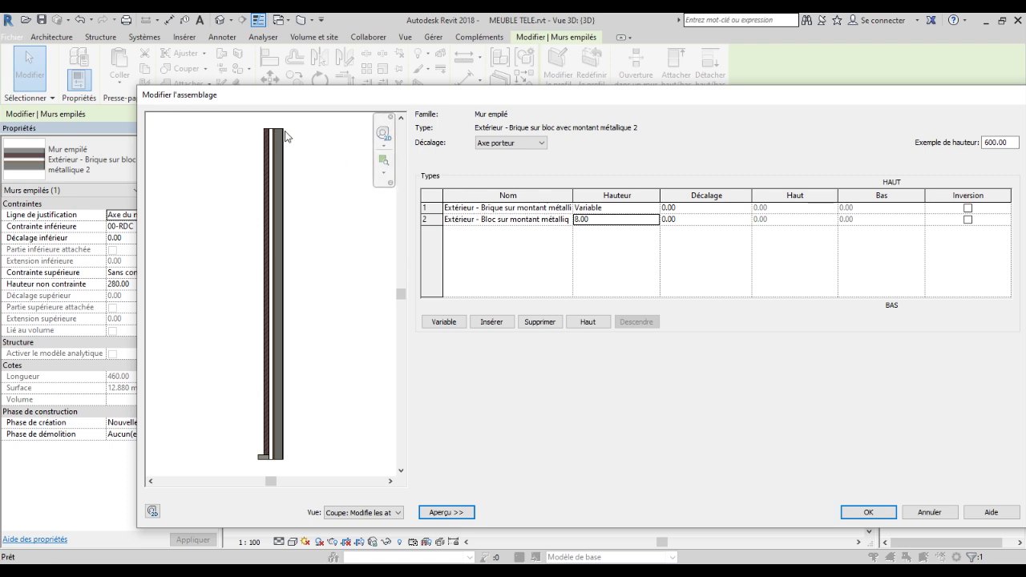
Replace the assembly's variable-height upper component with the wall type Intérieur - Cloison 79 mm (1-hr).
left_click(561, 208)
left_click(566, 208)
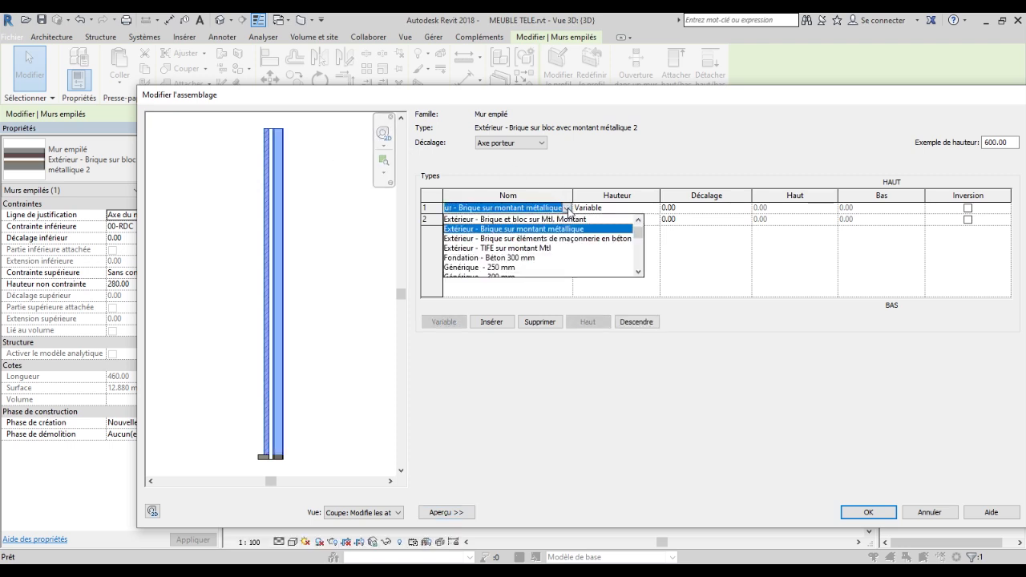
left_click(567, 208)
left_click(566, 208)
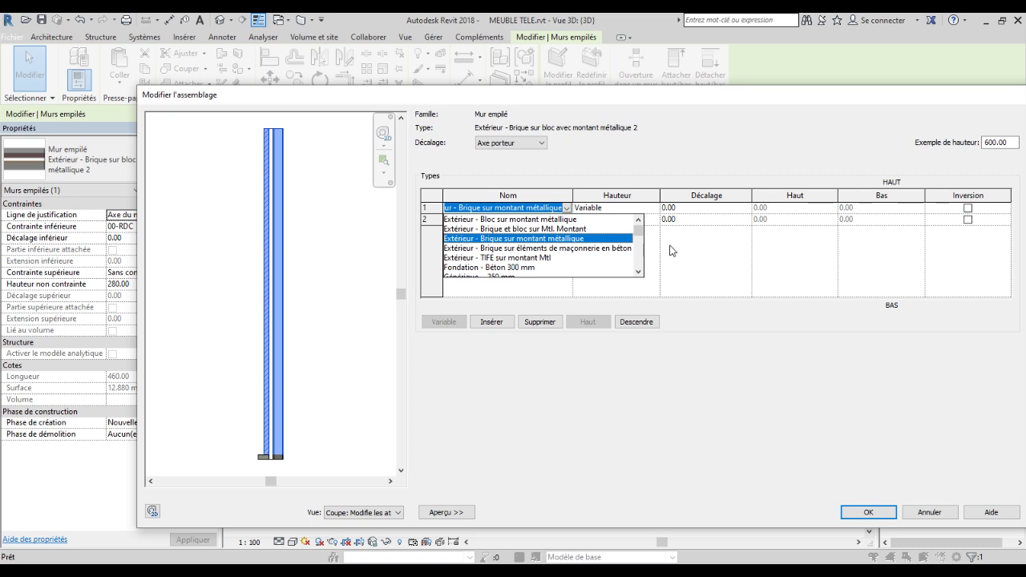
left_click_drag(639, 233, 639, 275)
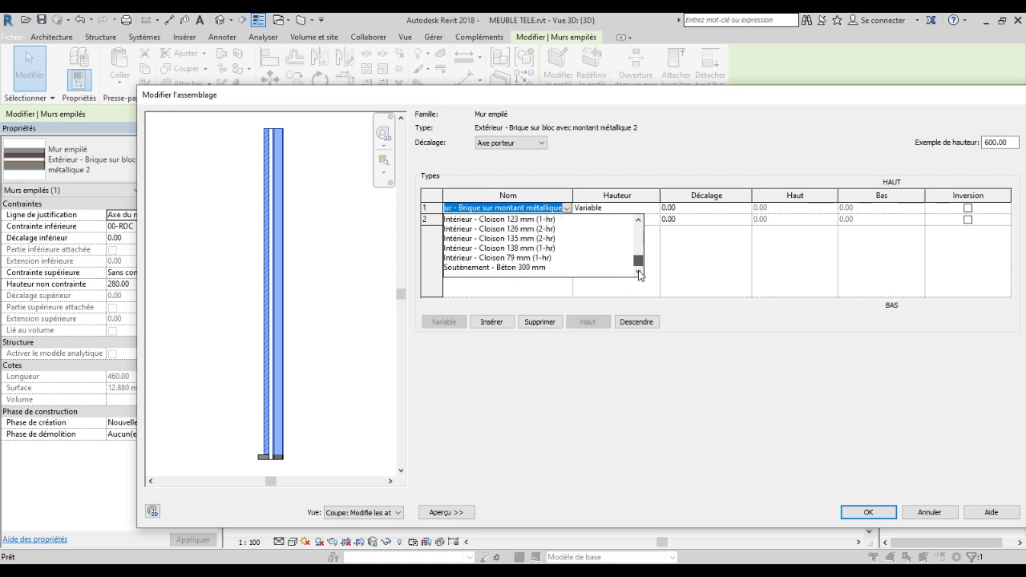
left_click(501, 257)
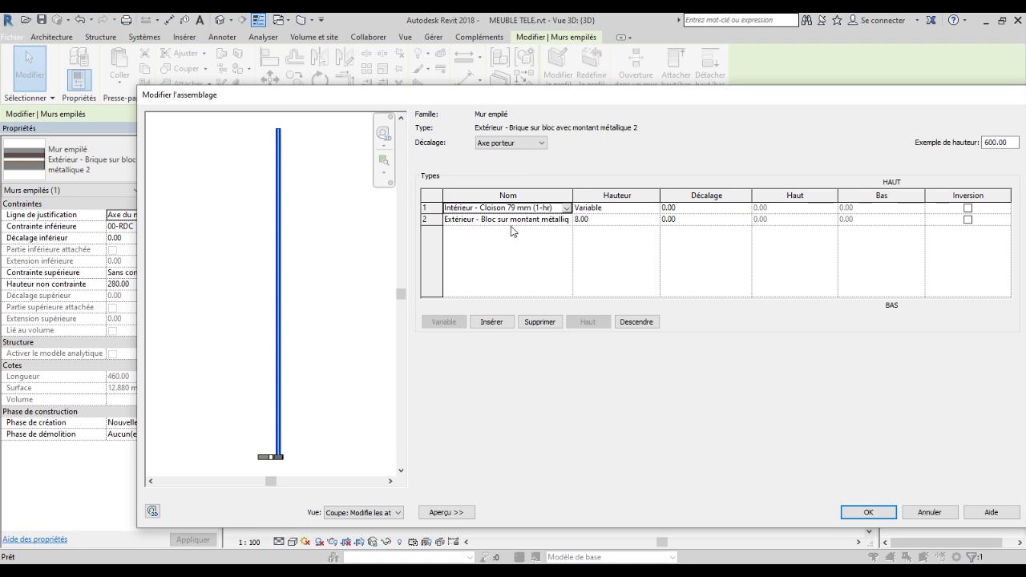
Replace the assembly's lower component with Générique - 150 mm and inspect its junction with the upper wall in the preview.
left_click(543, 221)
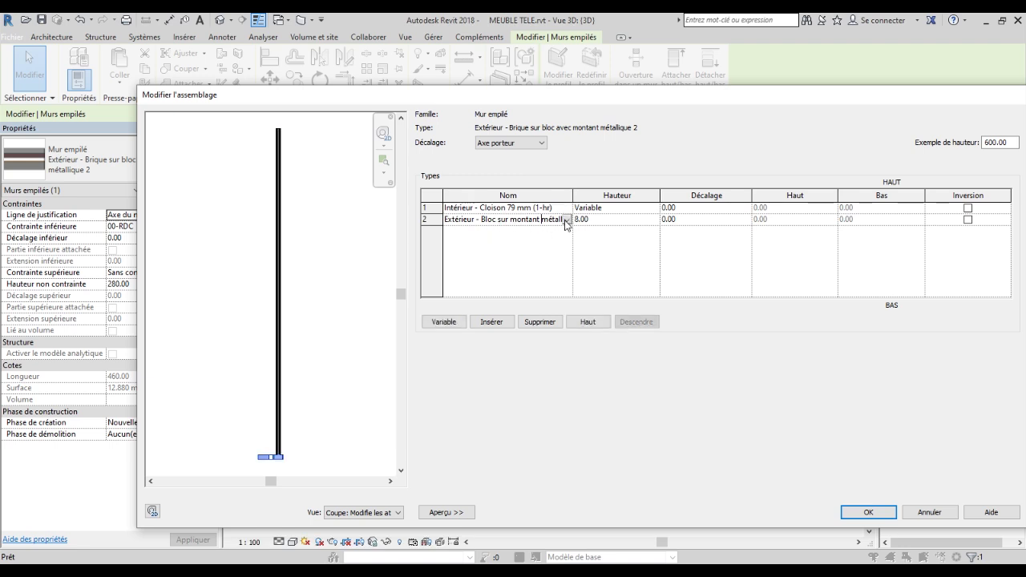
left_click(566, 219)
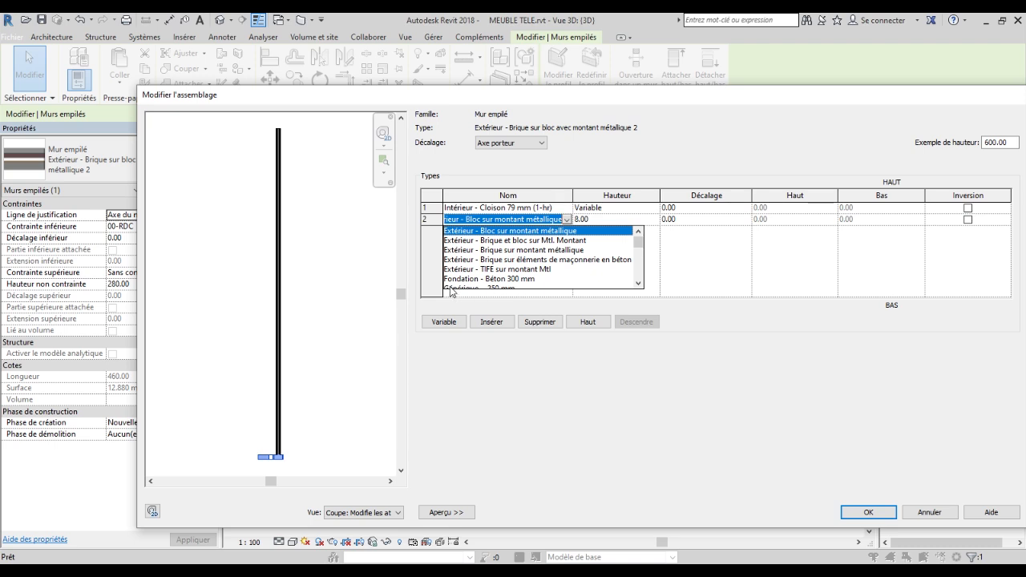
left_click_drag(639, 242, 641, 255)
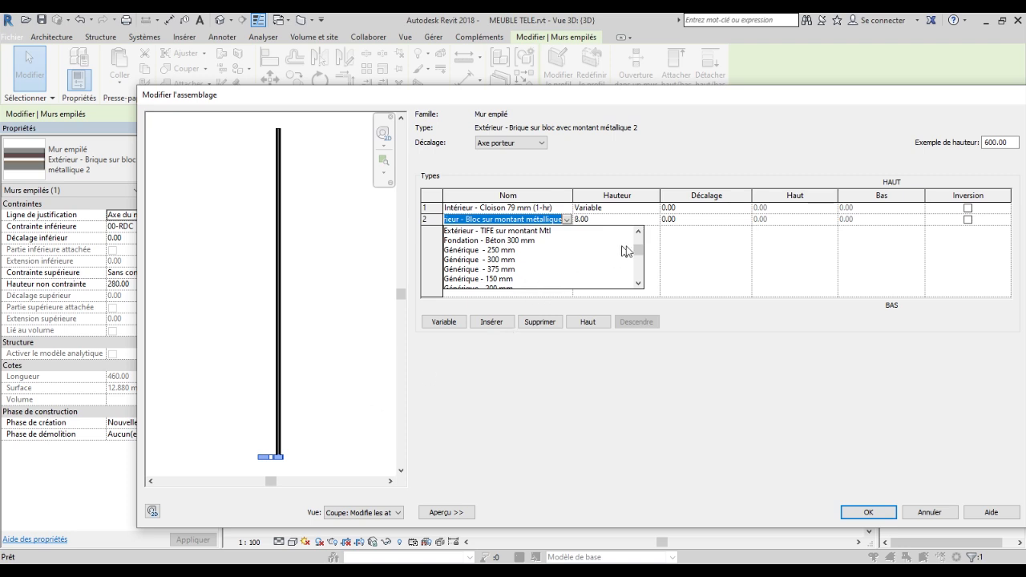
left_click_drag(639, 251, 638, 258)
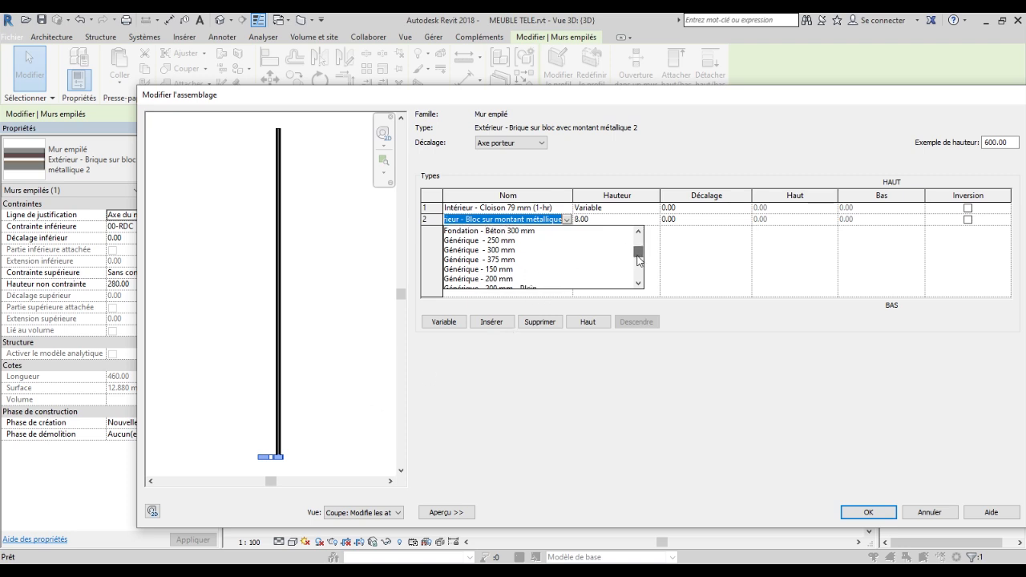
left_click(500, 269)
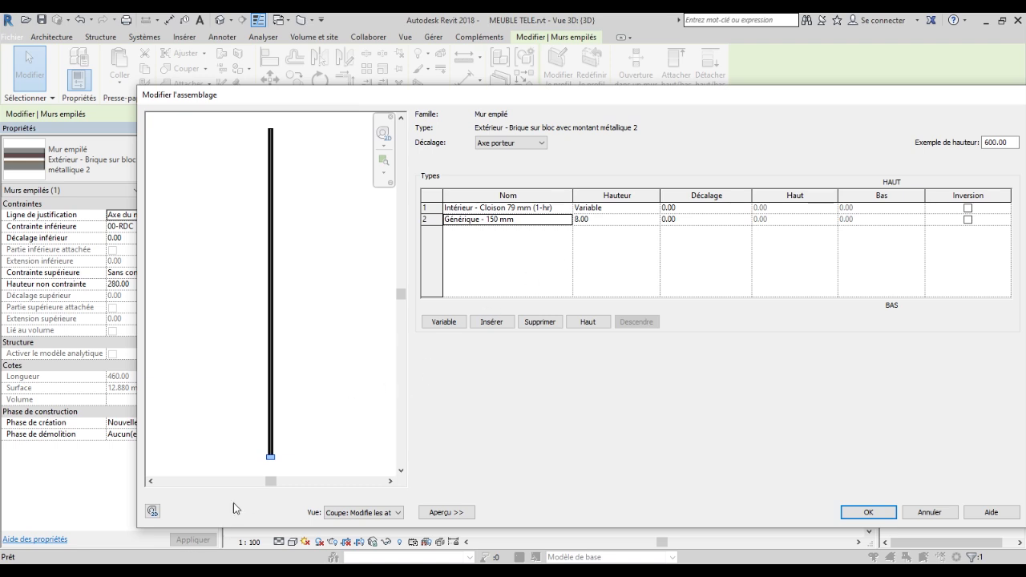
scroll(277, 452, "up", 4)
scroll(320, 408, "up", 3)
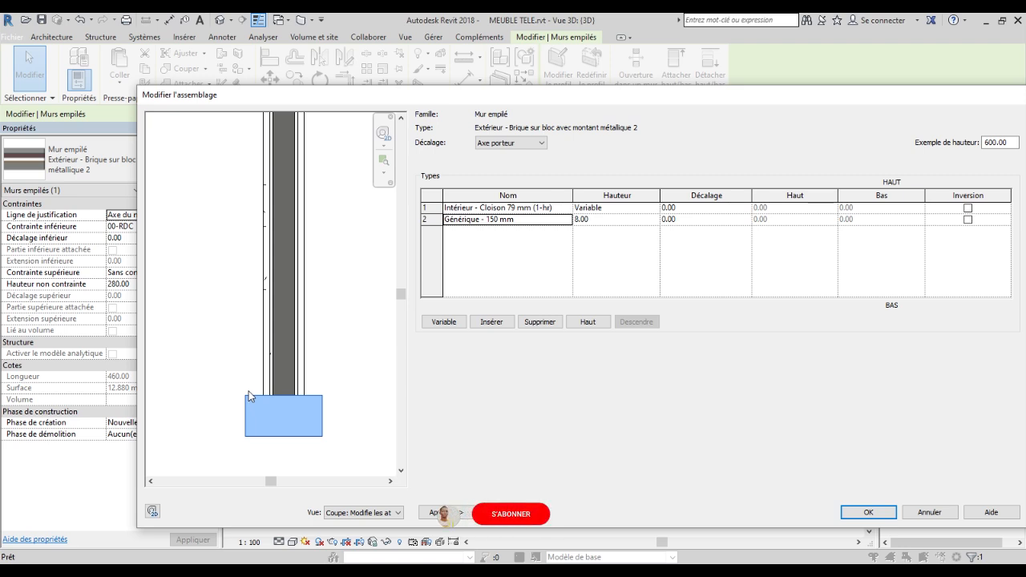
scroll(266, 393, "up", 2)
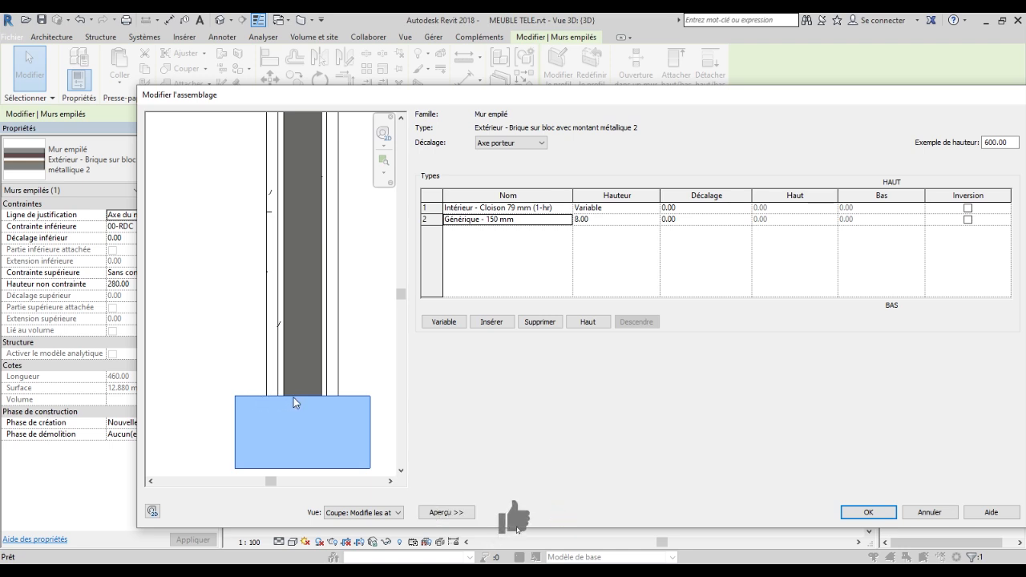
scroll(294, 402, "down", 1)
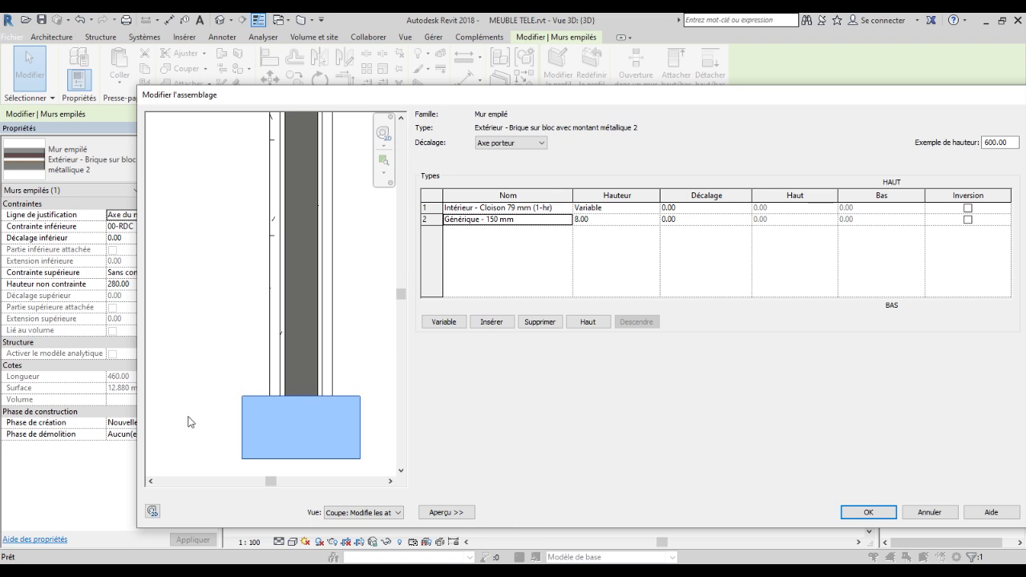
scroll(264, 425, "down", 2)
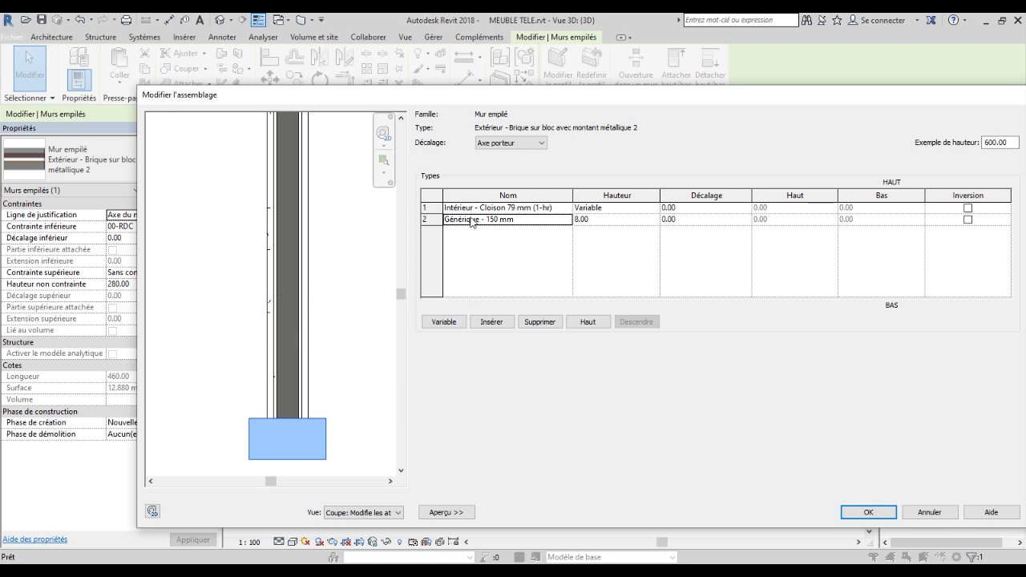
Review the wall types available for the upper component and apply the edited assembly to the stacked wall.
left_click(563, 211)
left_click(566, 208)
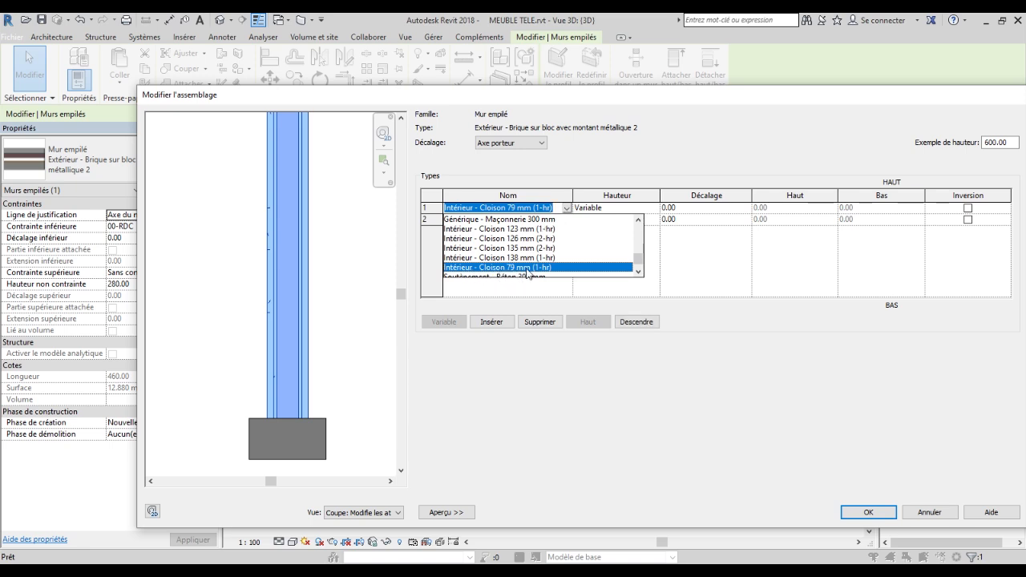
left_click_drag(639, 262, 635, 225)
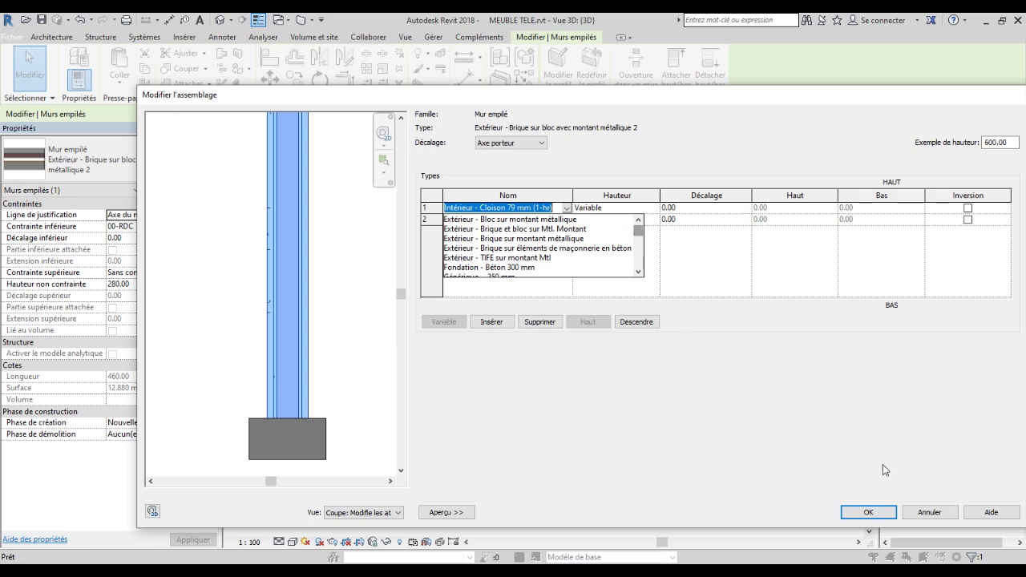
left_click(864, 514)
left_click(864, 514)
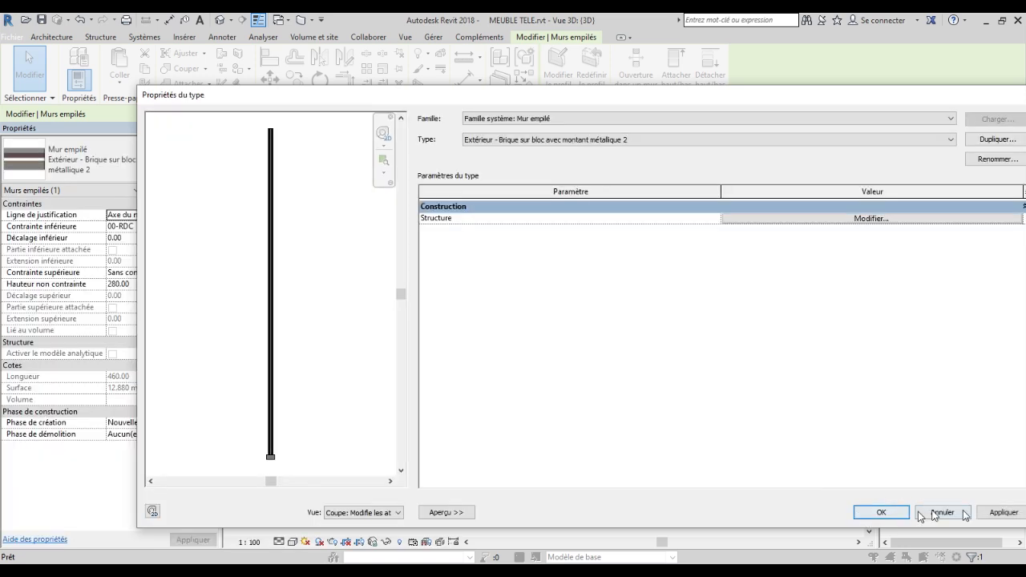
left_click(999, 517)
left_click(905, 517)
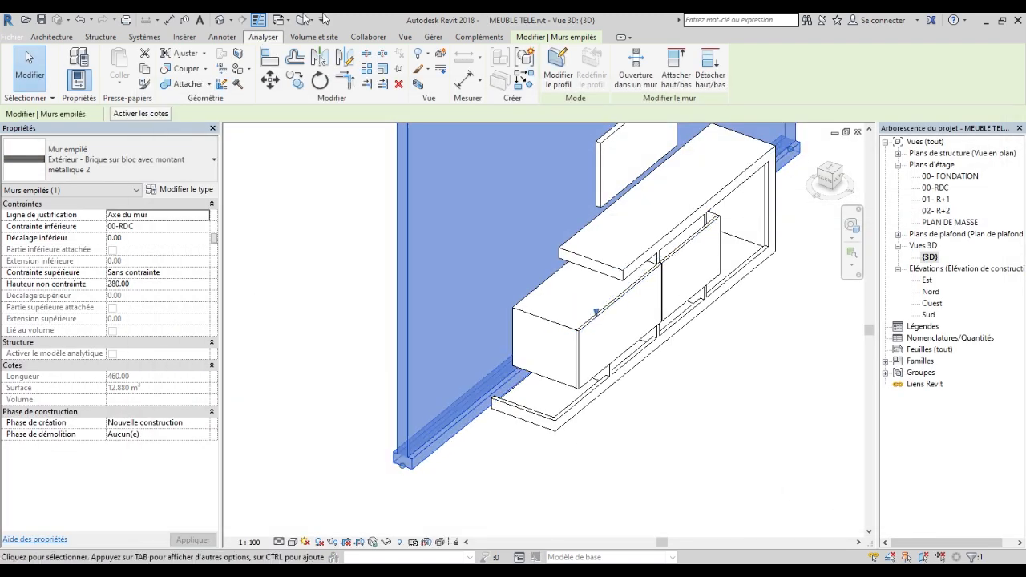
Create a new material in the project's material library.
left_click(434, 38)
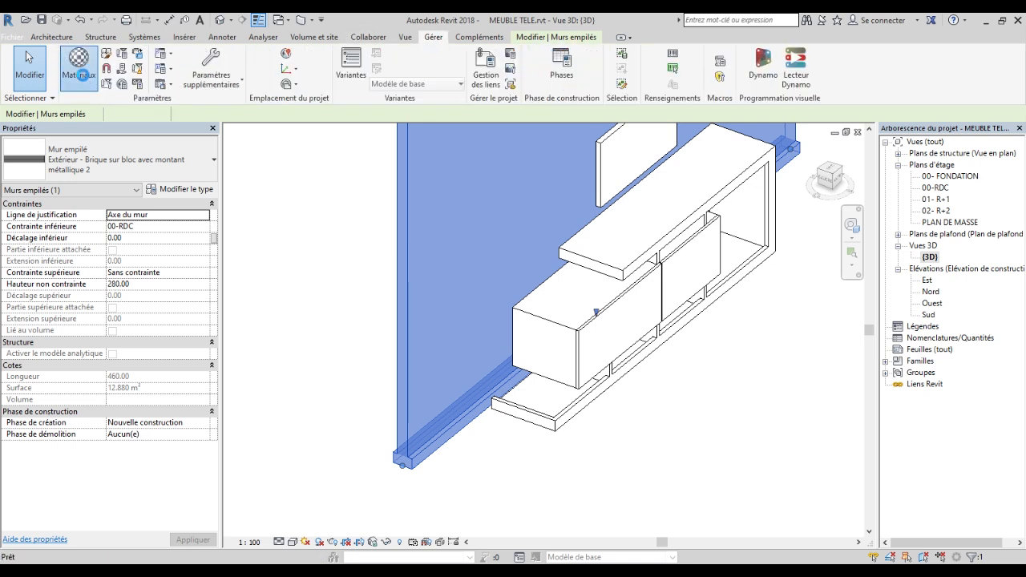
left_click(80, 75)
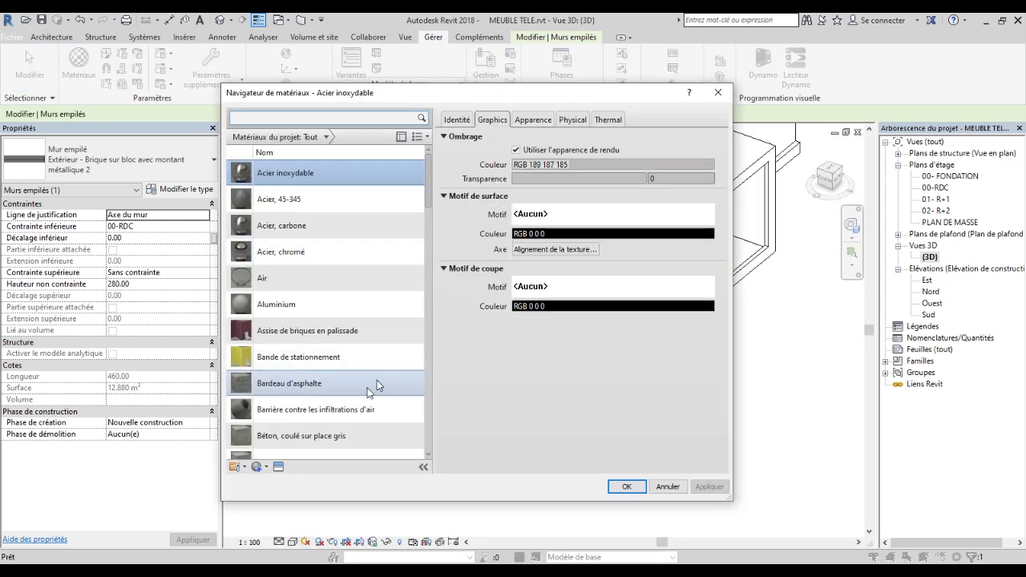
scroll(376, 379, "down", 1)
left_click(268, 469)
left_click(272, 481)
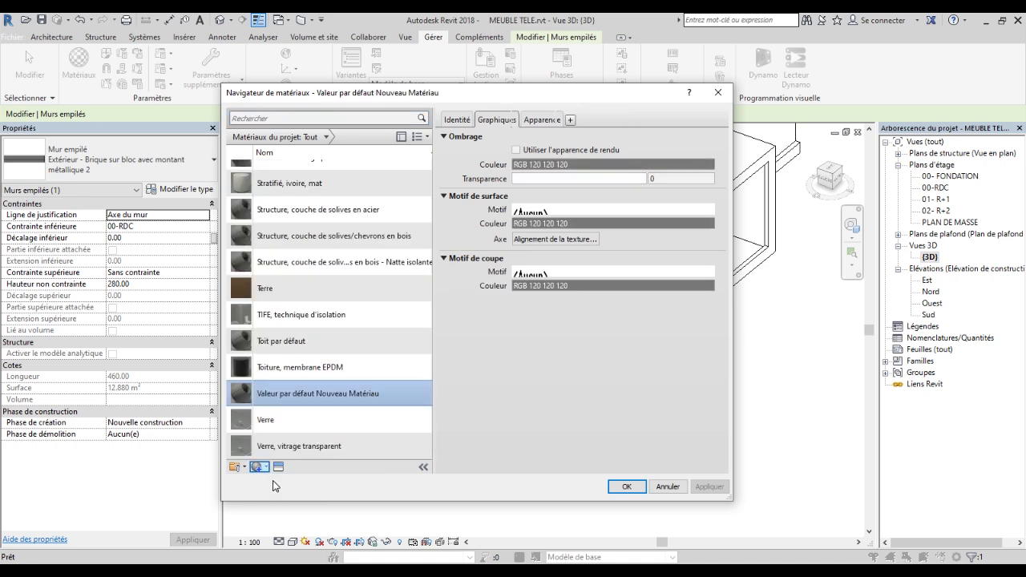
Rename the new default material as MUR 100 and apply it to the project materials.
right_click(285, 395)
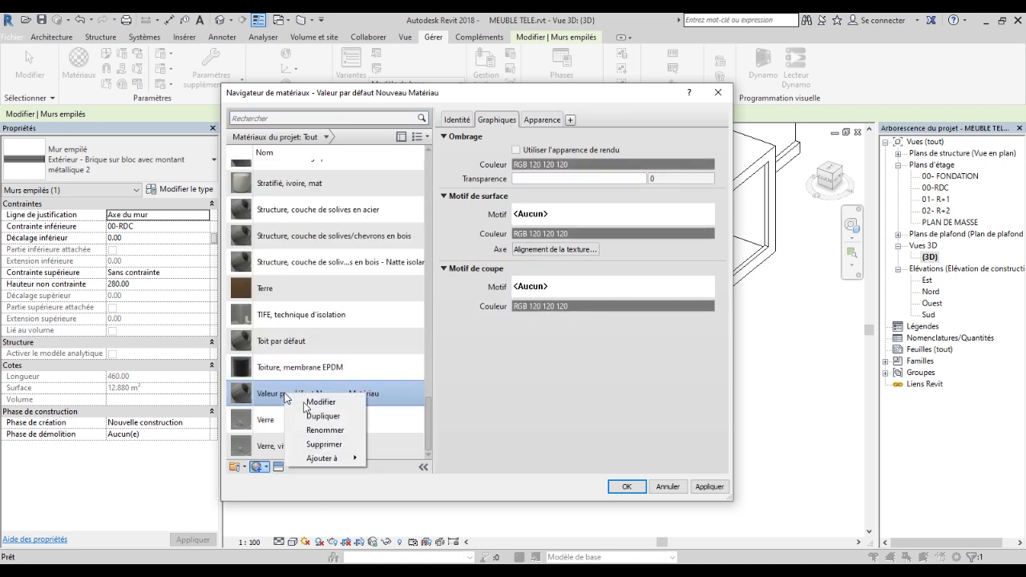
left_click(332, 431)
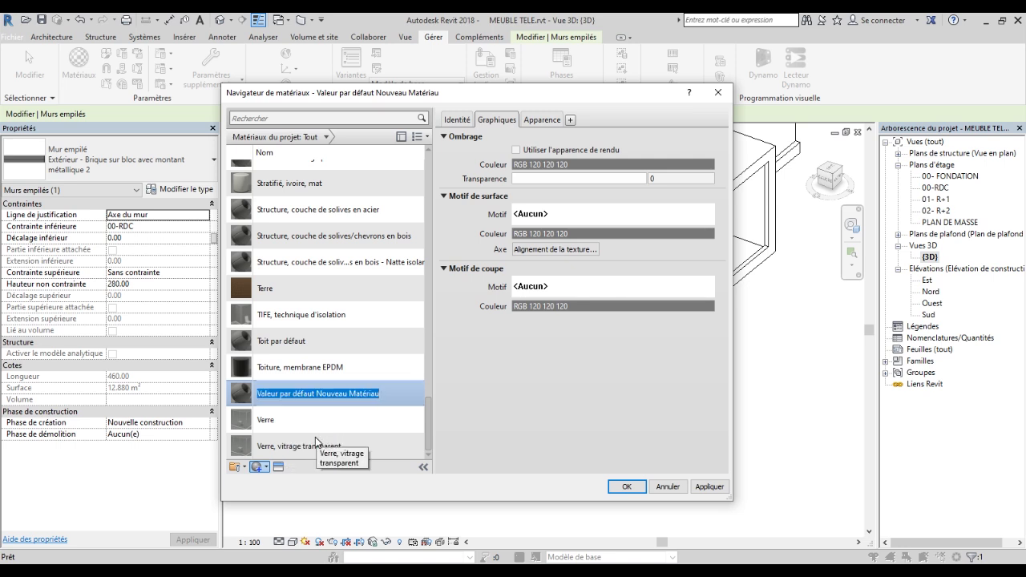
type("MUR 100")
key("Return")
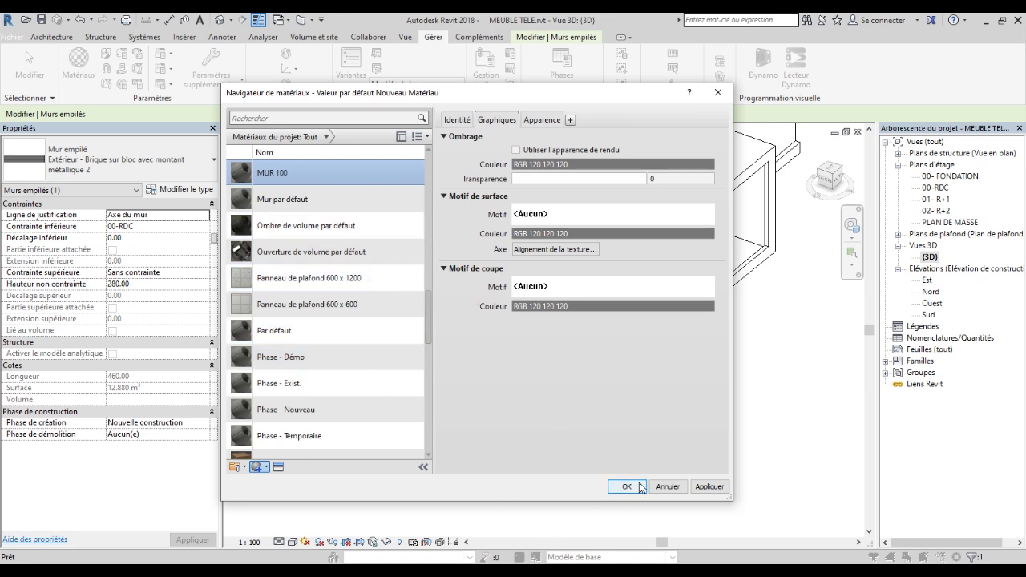
left_click(718, 487)
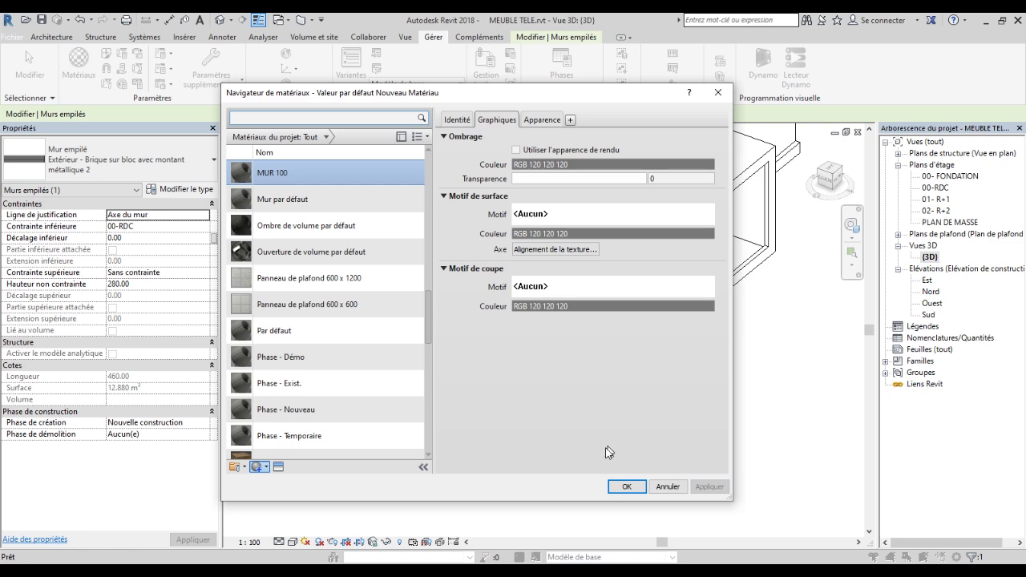
left_click(629, 488)
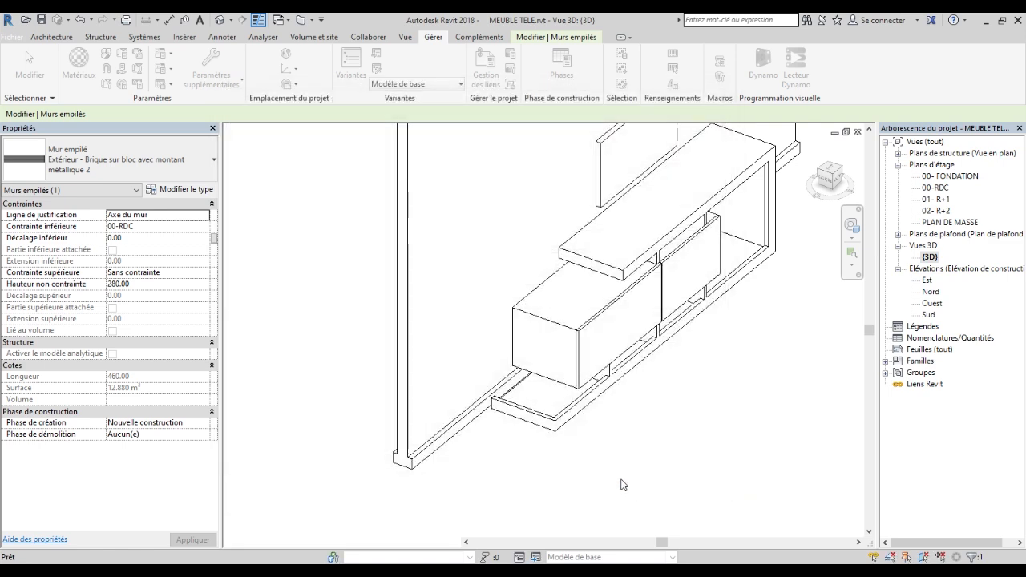
Look through the wall types offered for the upper component in the assembly of the stacked wall behind the cabinet.
scroll(249, 475, "down", 3)
left_click(278, 469)
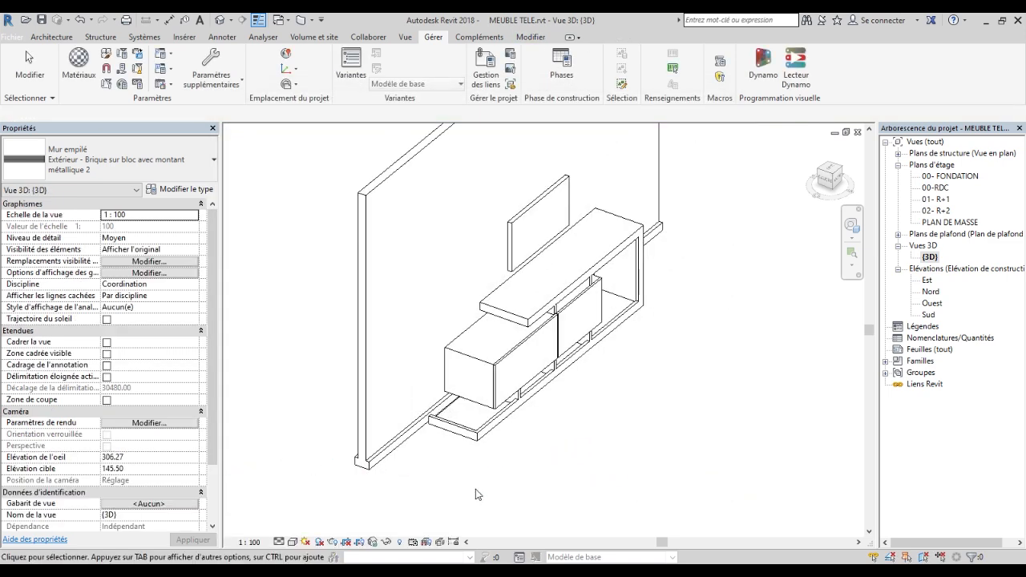
left_click(401, 343)
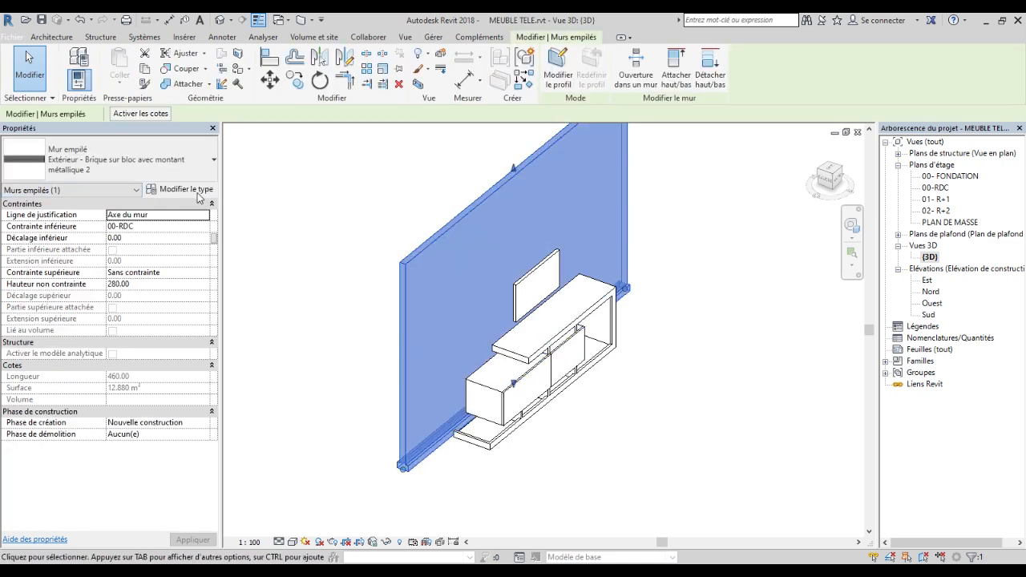
left_click(197, 191)
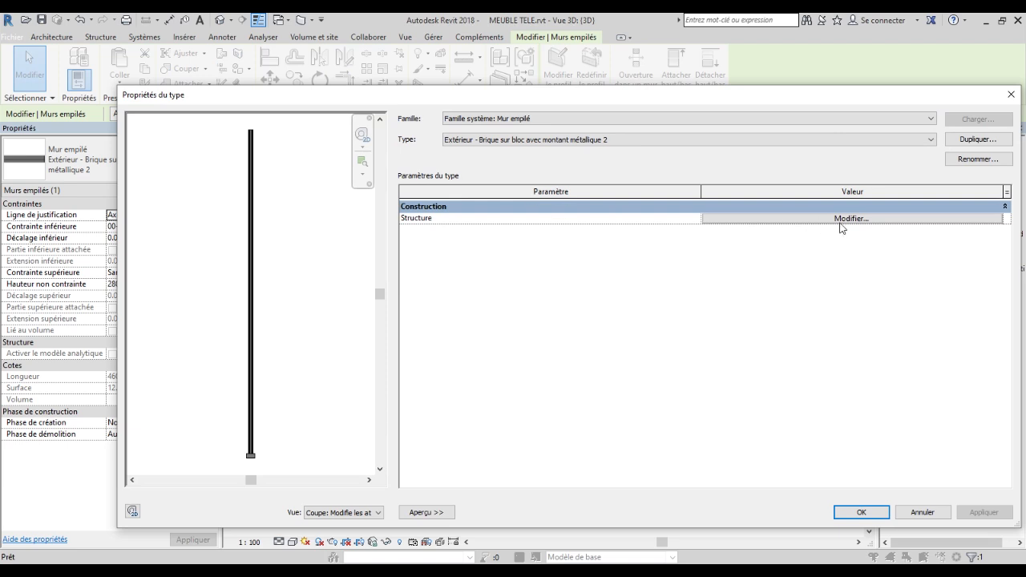
left_click(880, 222)
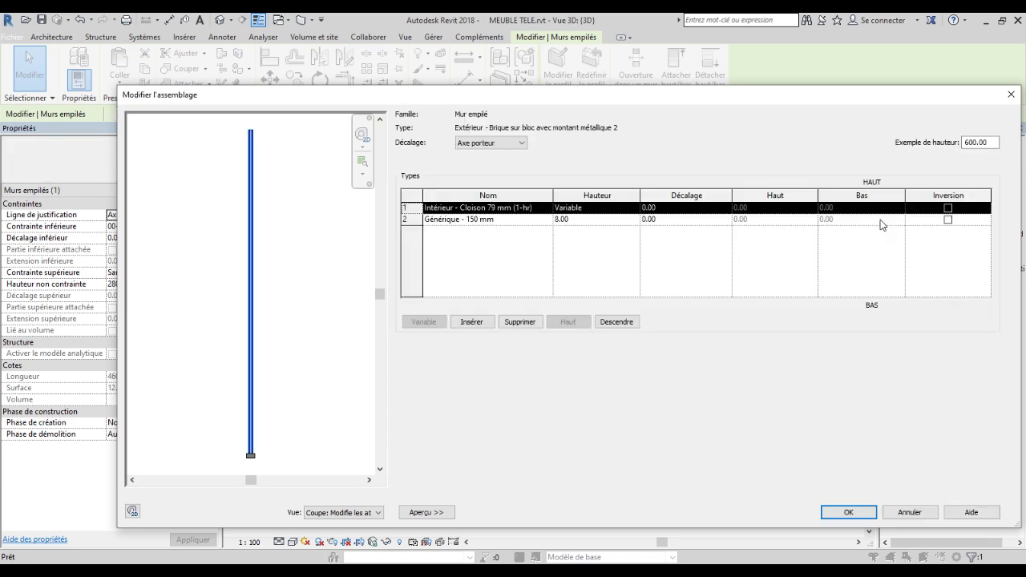
left_click(548, 210)
left_click(548, 210)
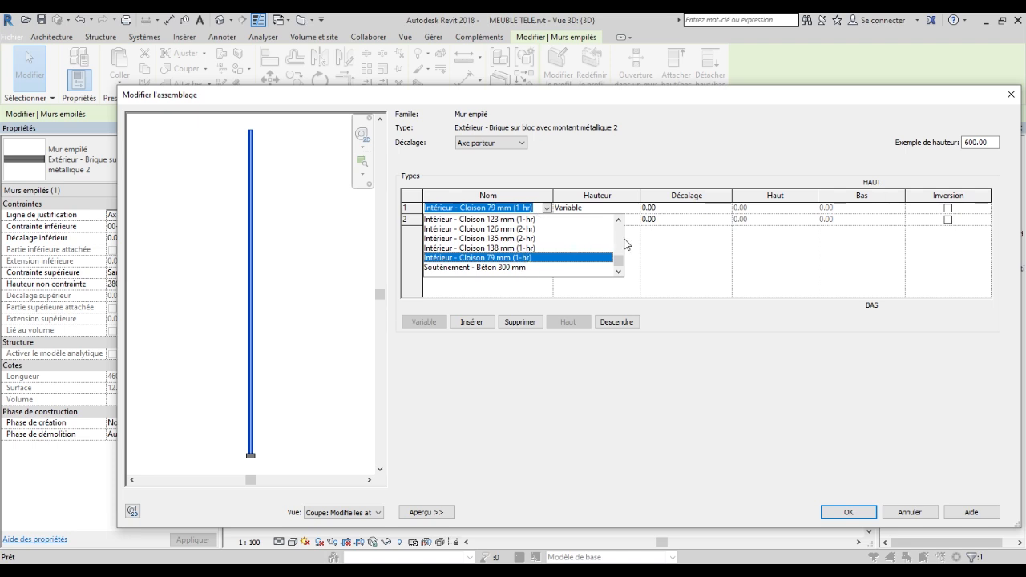
left_click_drag(620, 269, 617, 246)
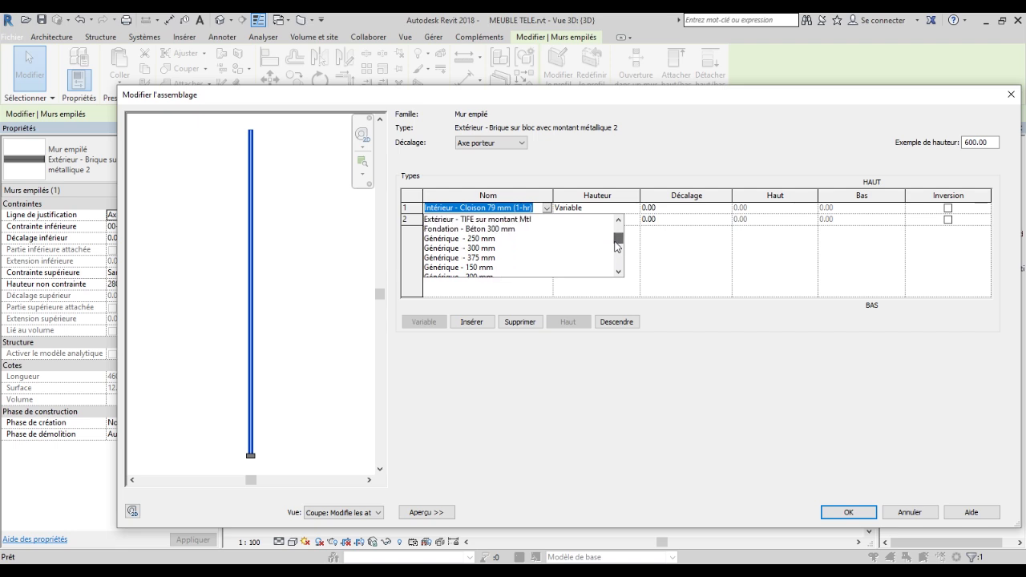
scroll(511, 260, "down", 1)
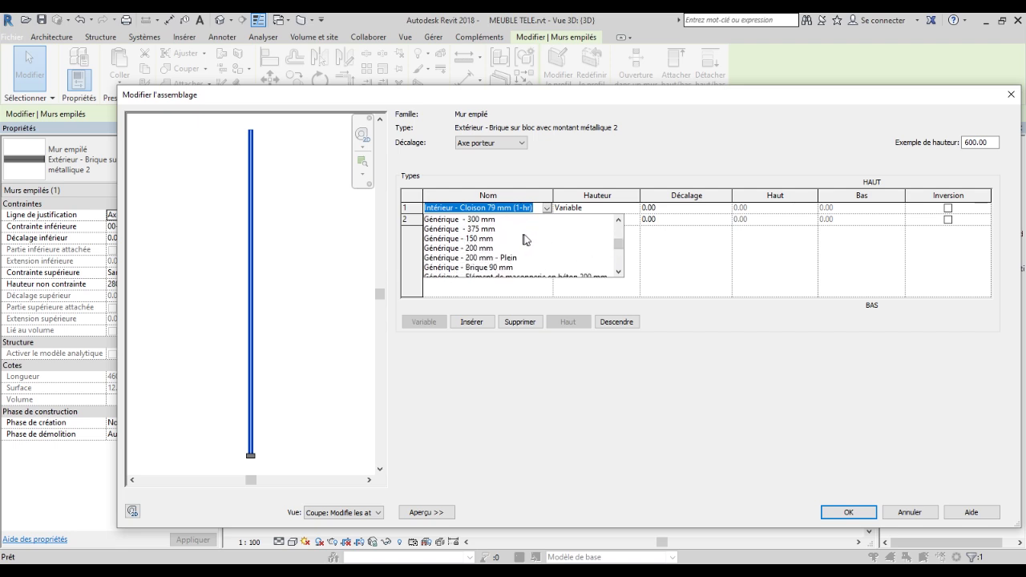
scroll(508, 240, "down", 1)
scroll(532, 261, "down", 2)
scroll(521, 259, "up", 4)
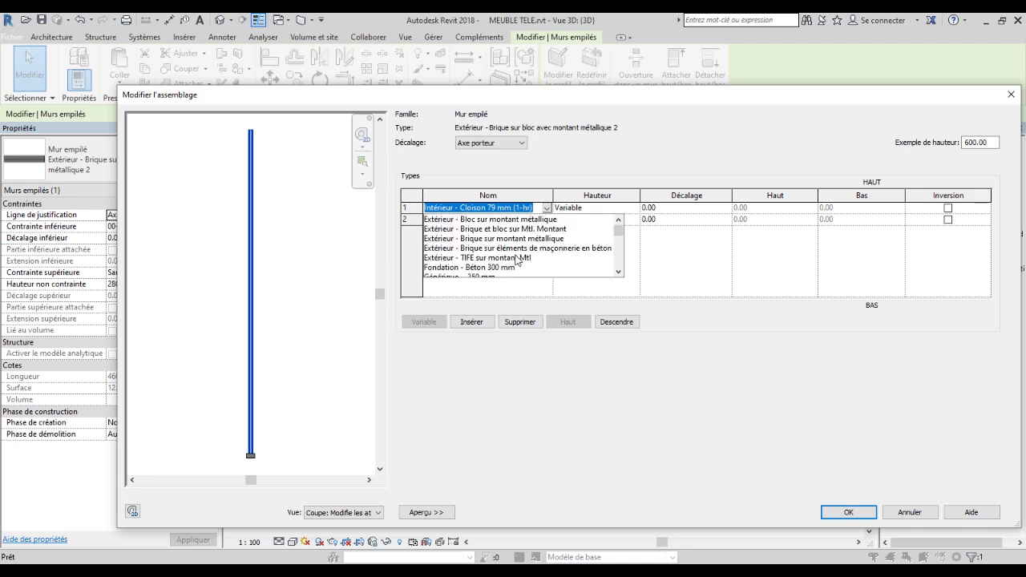
left_click(862, 524)
left_click(856, 514)
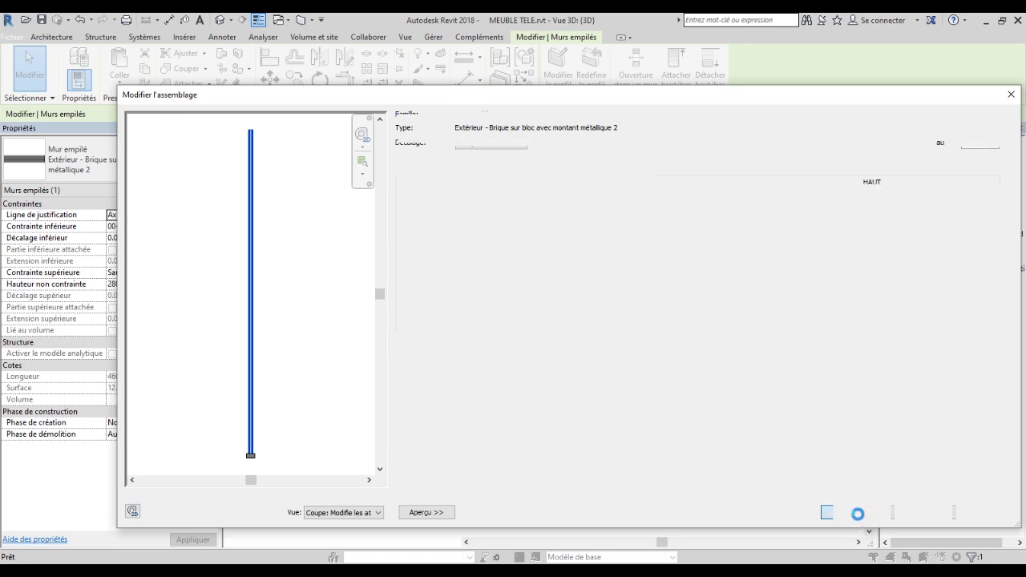
left_click(1010, 94)
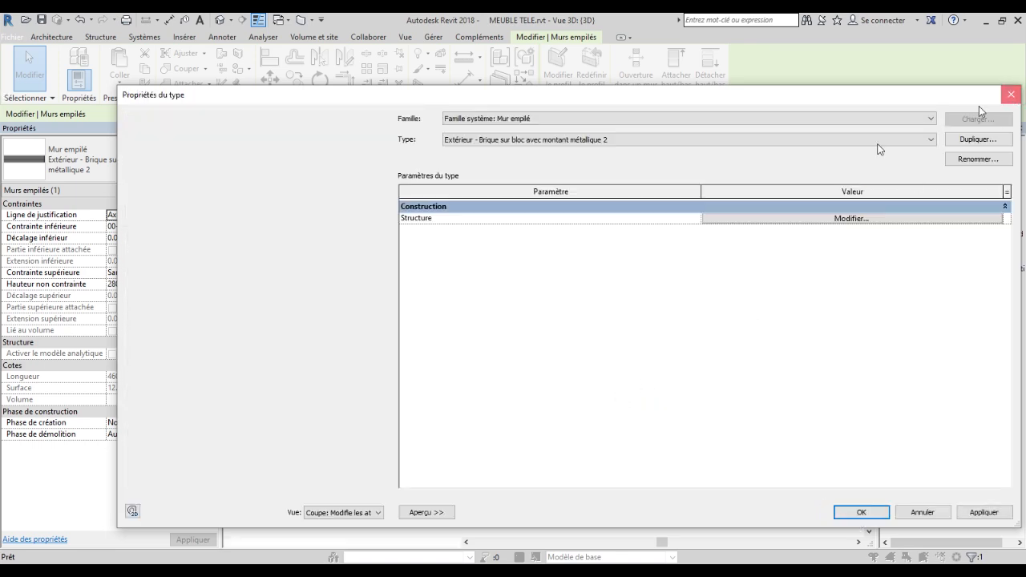
left_click(329, 183)
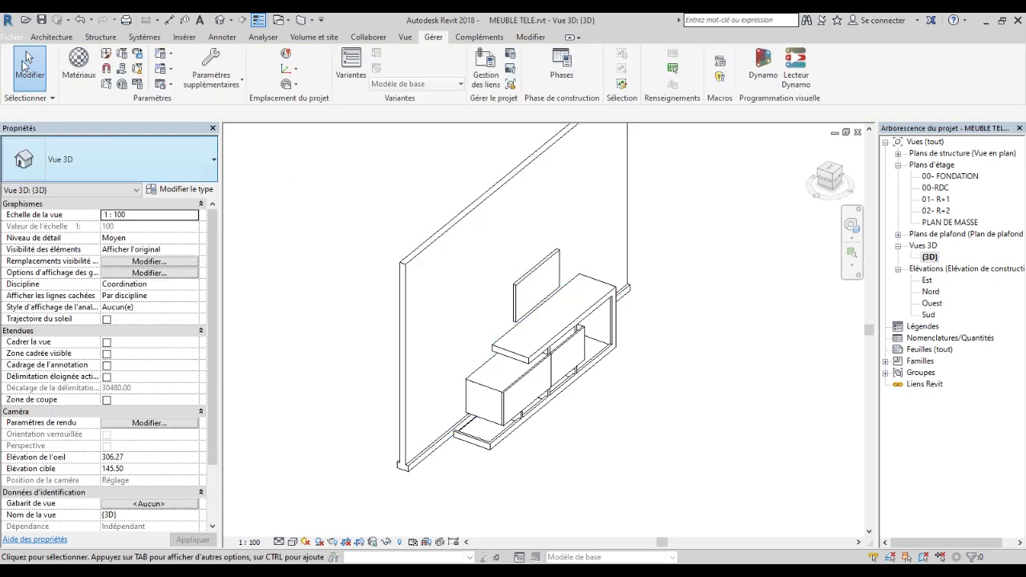
Start placing an architectural wall and review the available basic, stacked and curtain wall types.
left_click(51, 36)
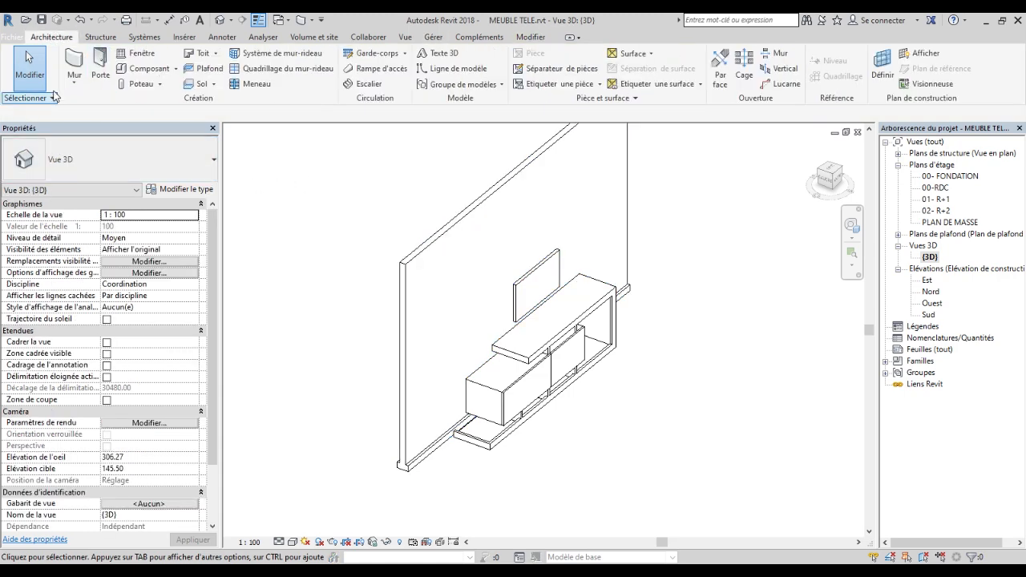
left_click(74, 64)
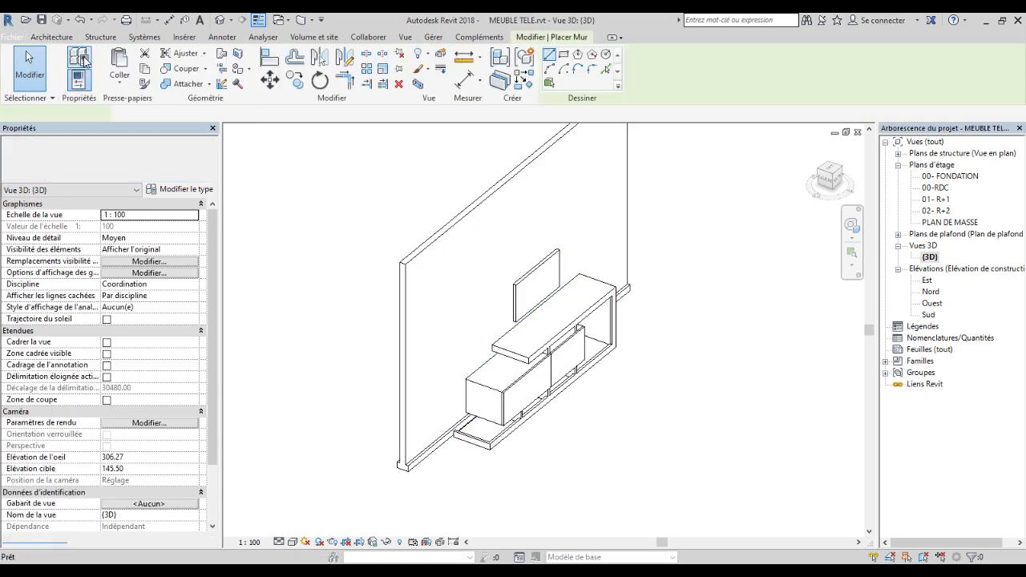
left_click(112, 160)
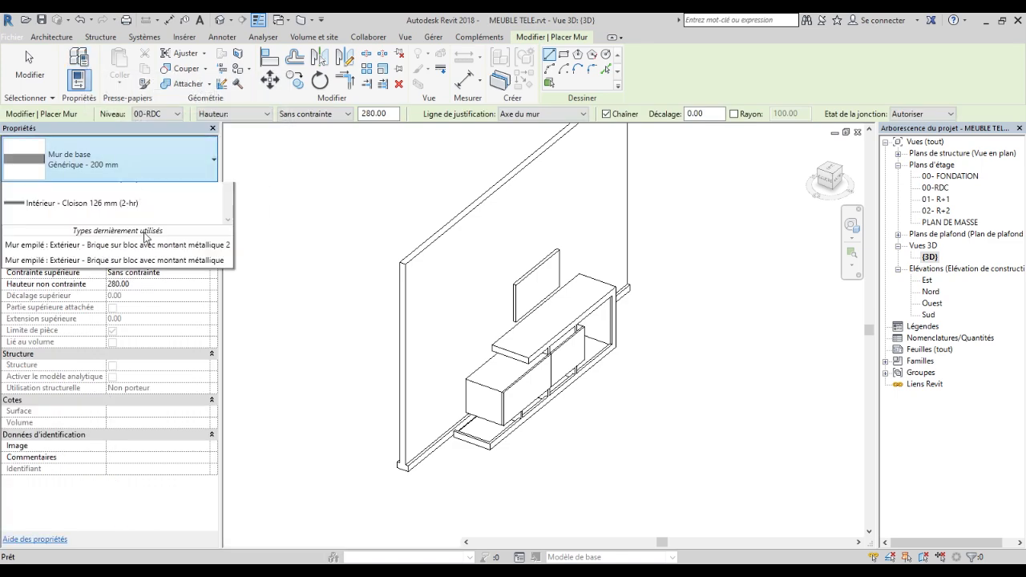
scroll(125, 344, "down", 5)
scroll(124, 344, "up", 10)
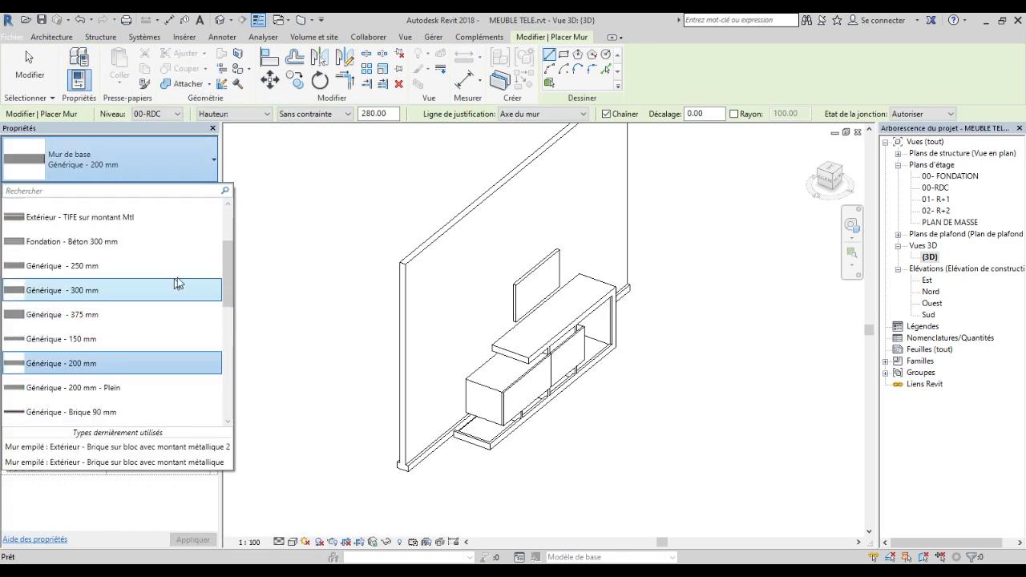
scroll(72, 278, "down", 2)
scroll(74, 276, "down", 4)
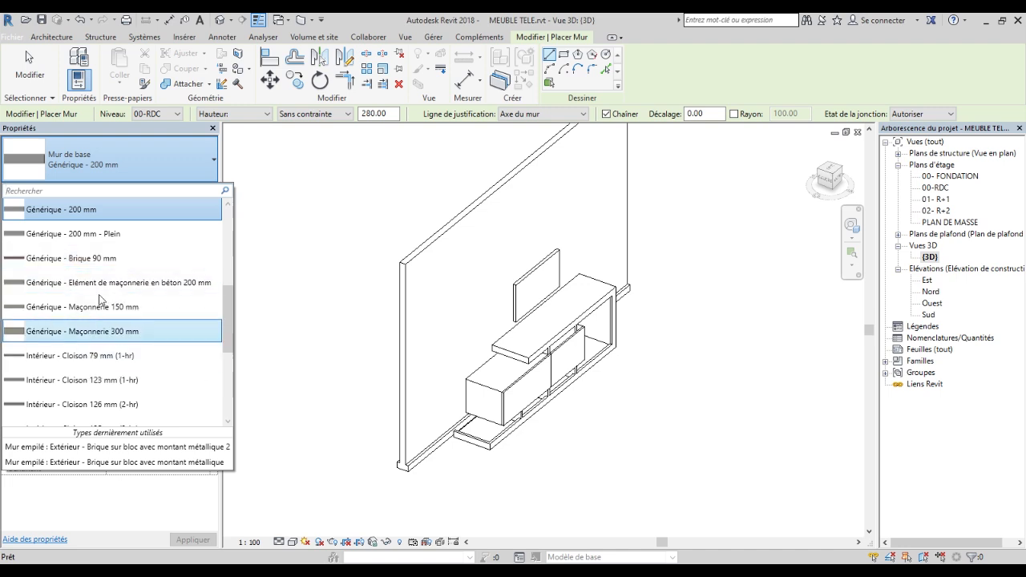
scroll(108, 273, "down", 3)
scroll(76, 243, "down", 5)
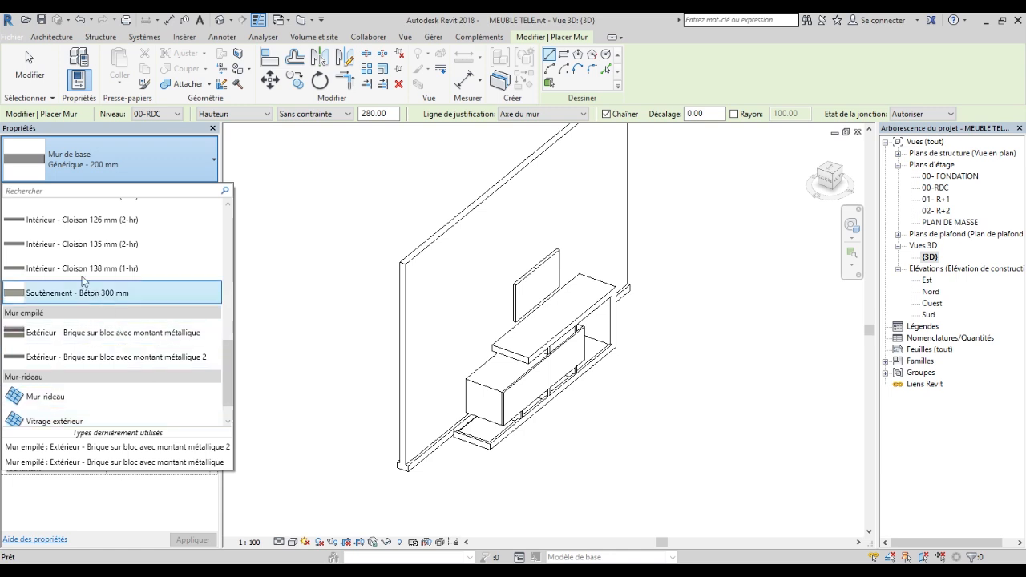
scroll(90, 281, "up", 9)
scroll(93, 285, "up", 4)
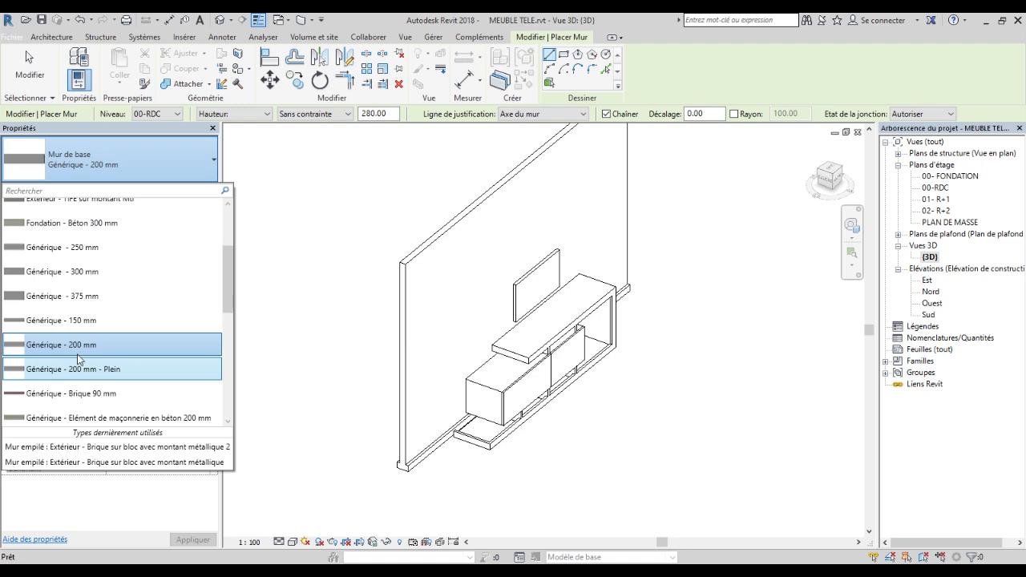
scroll(100, 336, "up", 5)
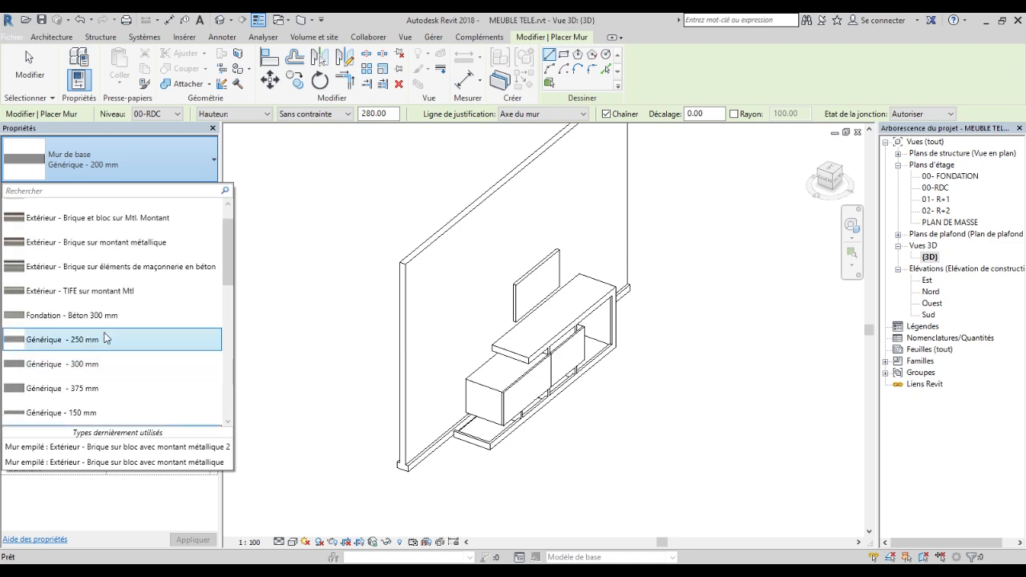
left_click(123, 163)
Duplicate the basic wall type Générique - 200 mm under the name Générique - 100 mm.
left_click(182, 192)
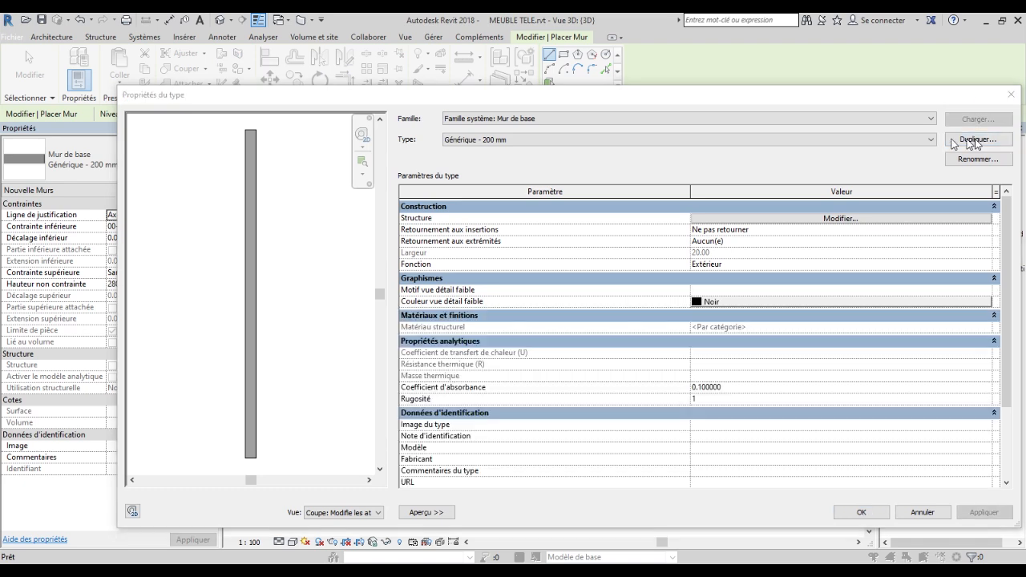
left_click(973, 143)
left_click(664, 225)
key("BackSpace")
type("100")
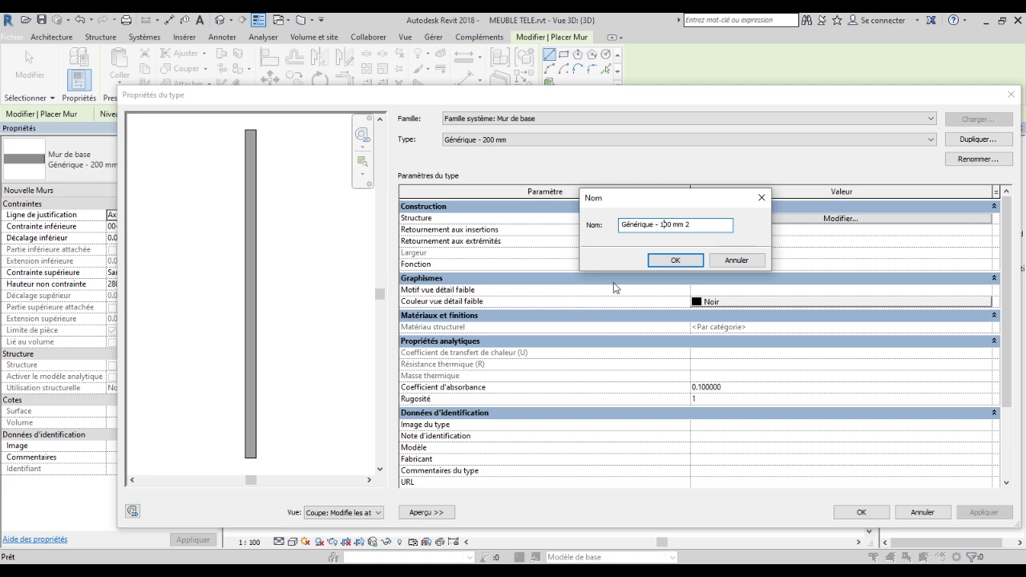
left_click(722, 225)
key("BackSpace")
key("BackSpace")
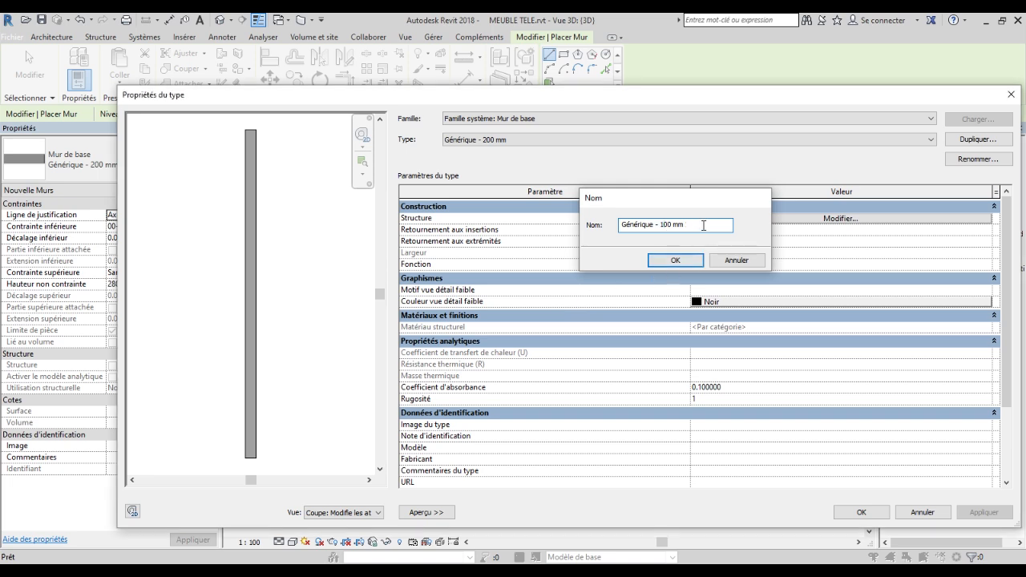
key("Return")
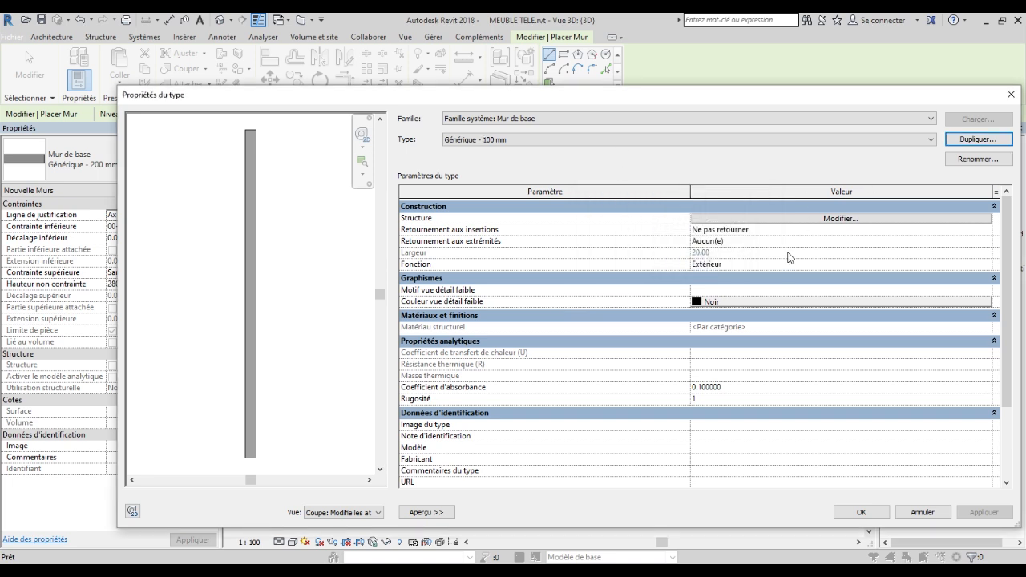
Set the Porteur/Ossature layer thickness of the Générique - 100 mm wall type to 10.00 and apply the type.
left_click(828, 218)
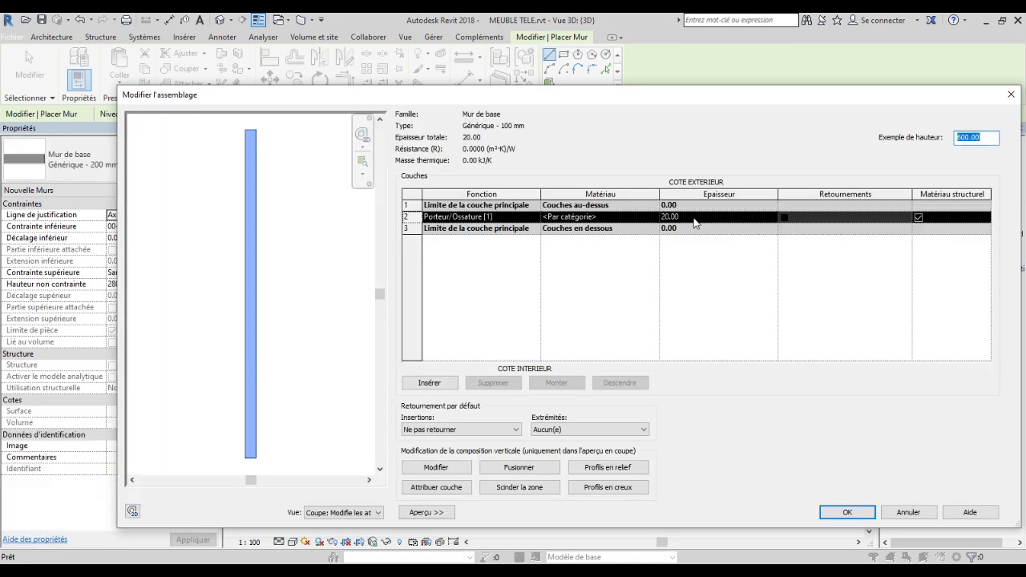
left_click(694, 216)
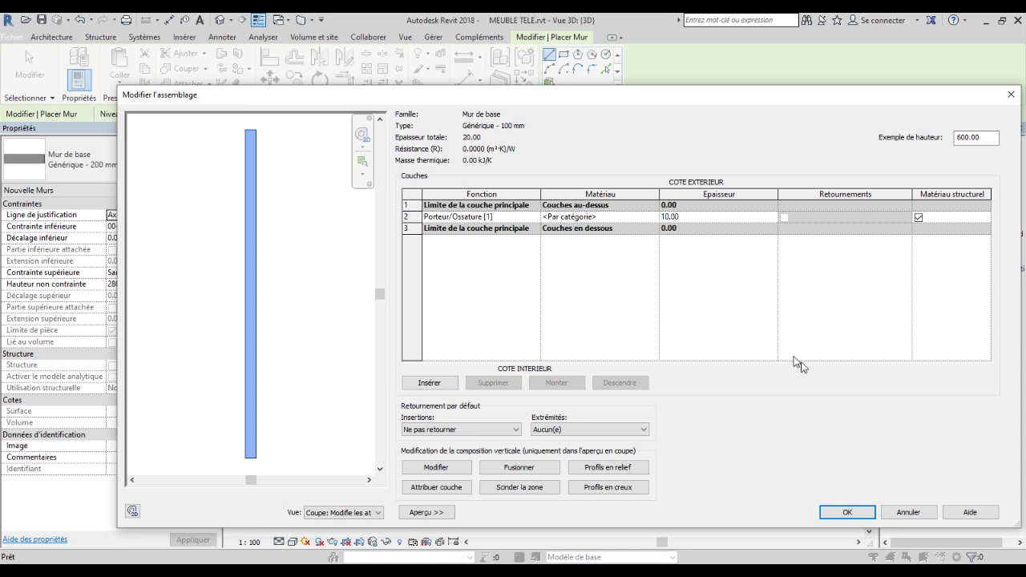
left_click(850, 511)
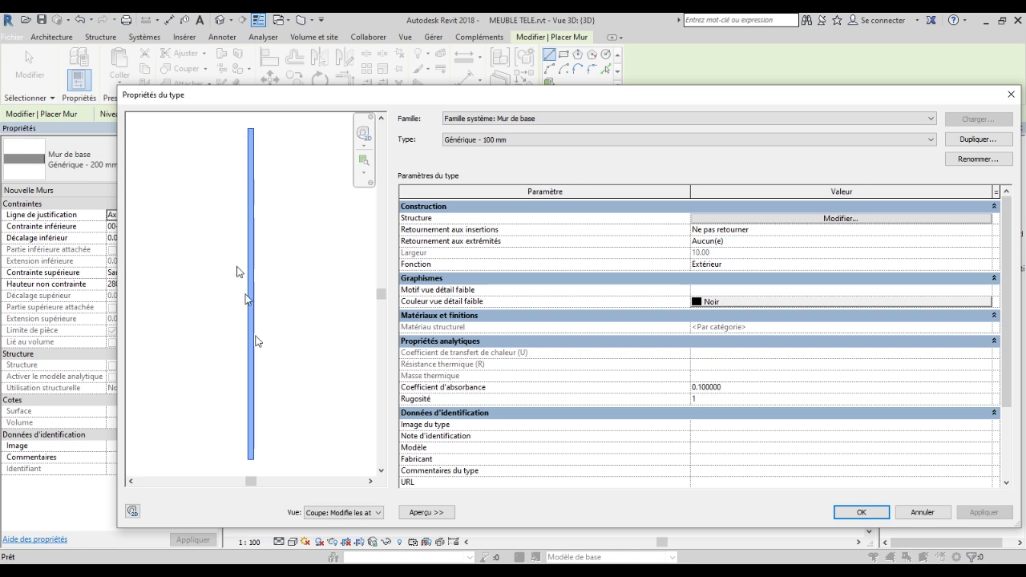
left_click(860, 518)
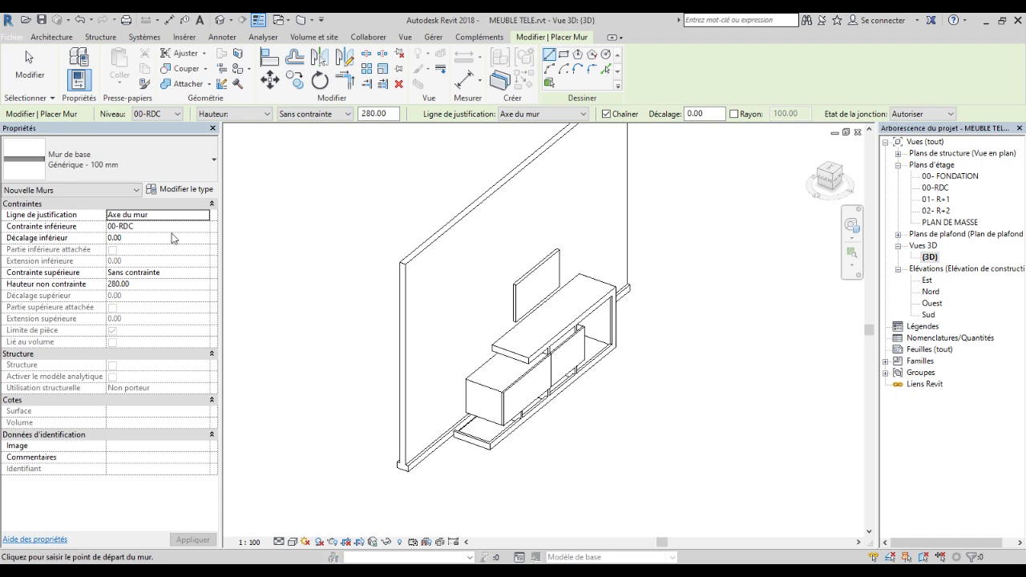
End the wall placement without drawing and open the assembly structure of the stacked wall behind the cabinet.
key("alt+space")
left_click(324, 226)
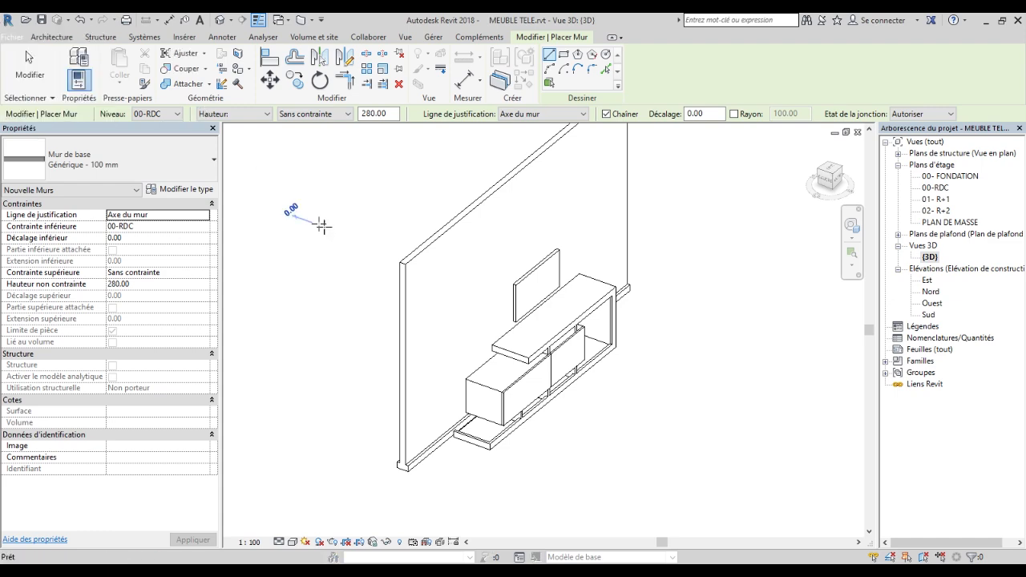
left_click(29, 75)
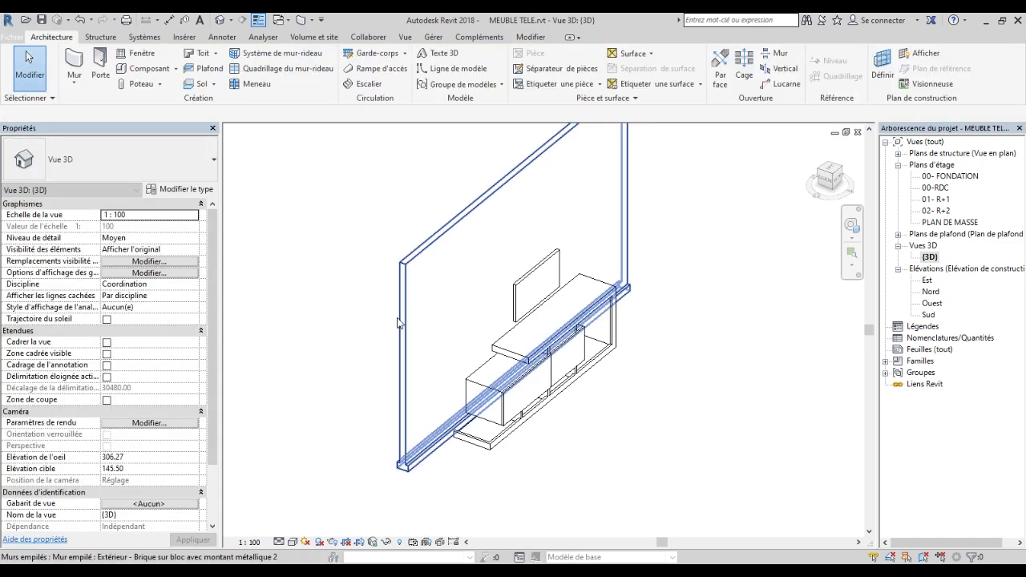
left_click(401, 324)
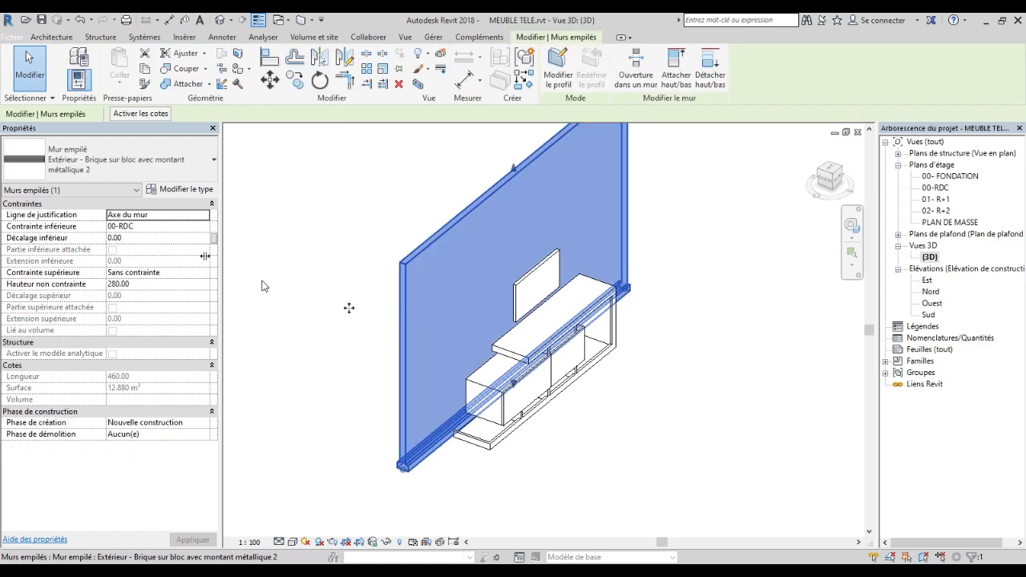
left_click(181, 189)
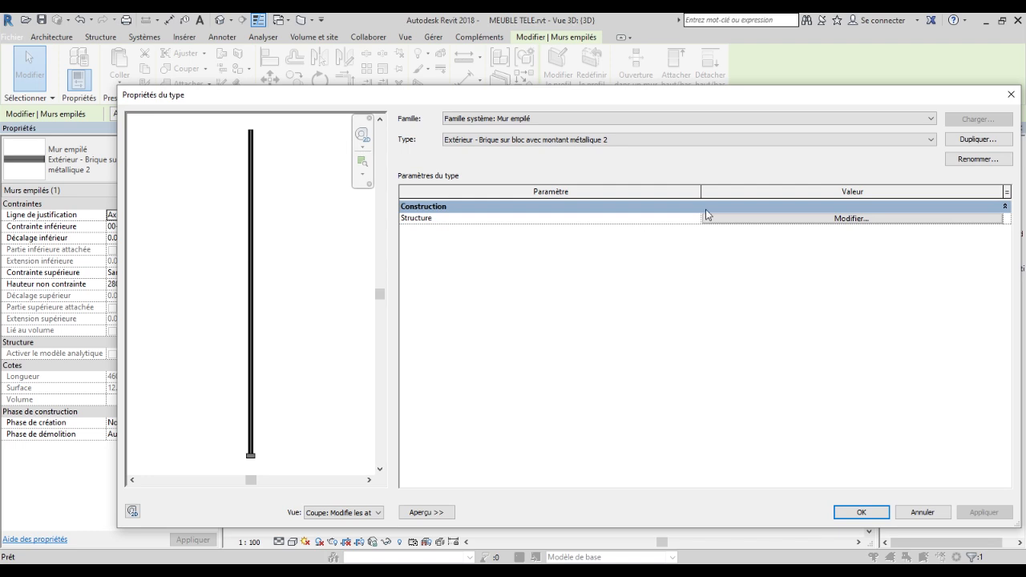
left_click(851, 218)
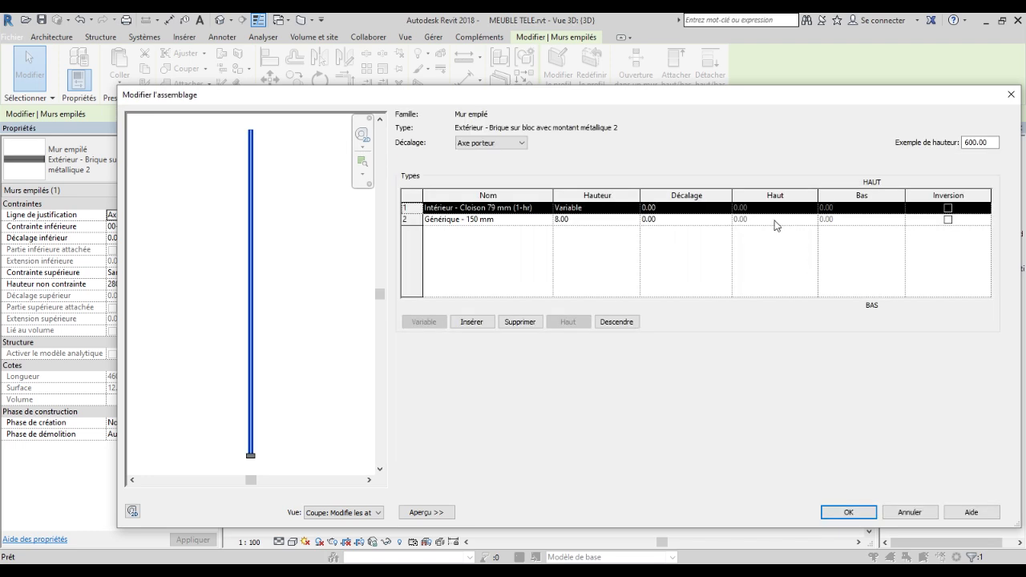
Replace the upper component of the stacked wall with Générique - 100 mm, apply the type change and deselect the wall.
left_click(541, 210)
left_click(546, 208)
scroll(512, 261, "up", 2)
scroll(505, 260, "up", 3)
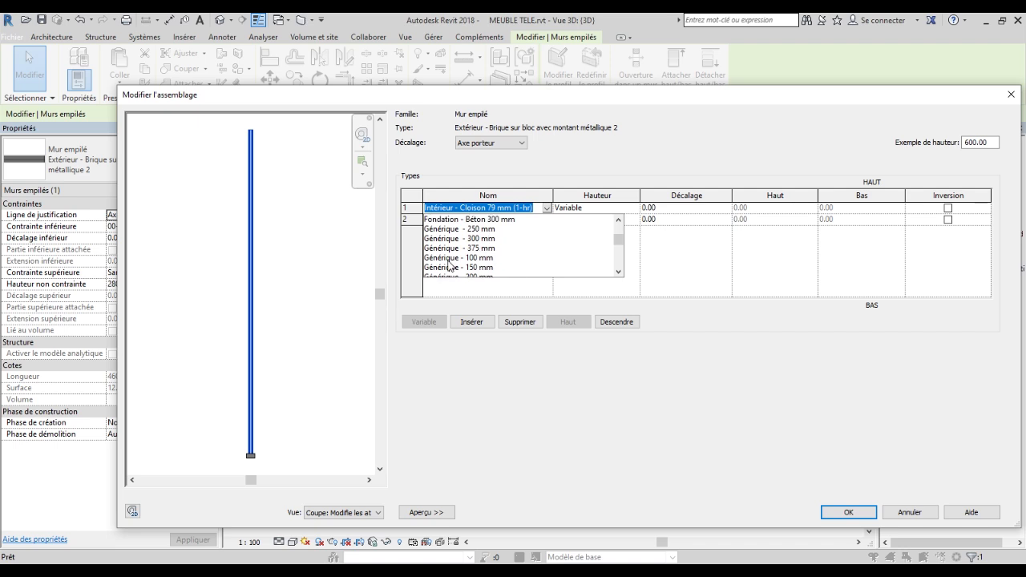
left_click(449, 258)
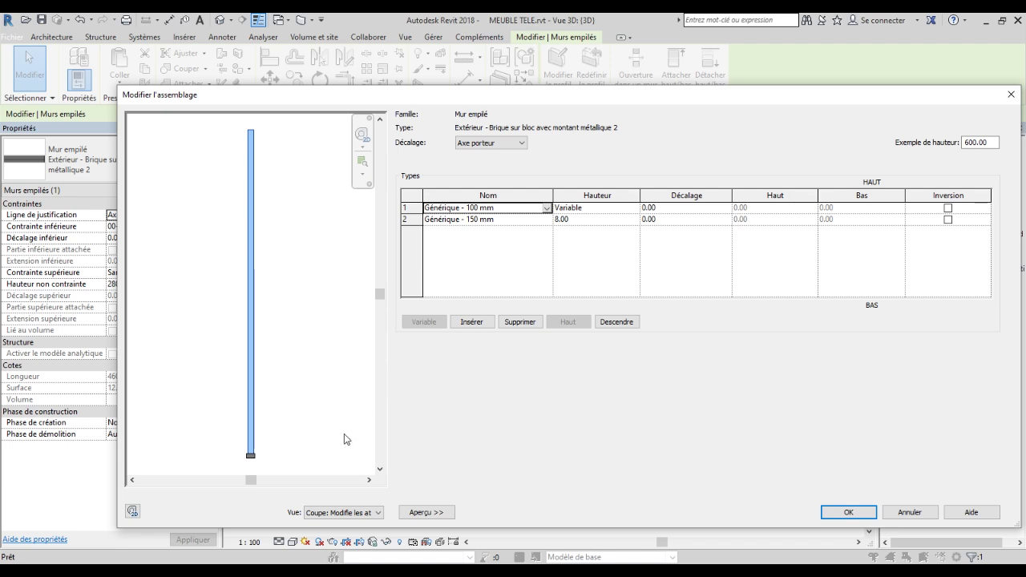
left_click(846, 511)
left_click(979, 512)
left_click(877, 516)
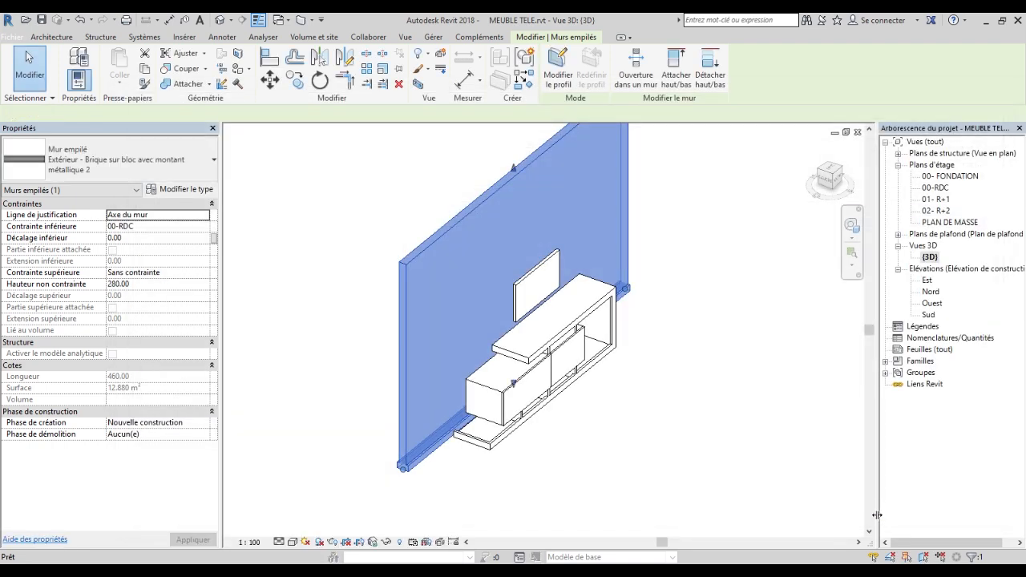
scroll(464, 489, "up", 3)
left_click(488, 496)
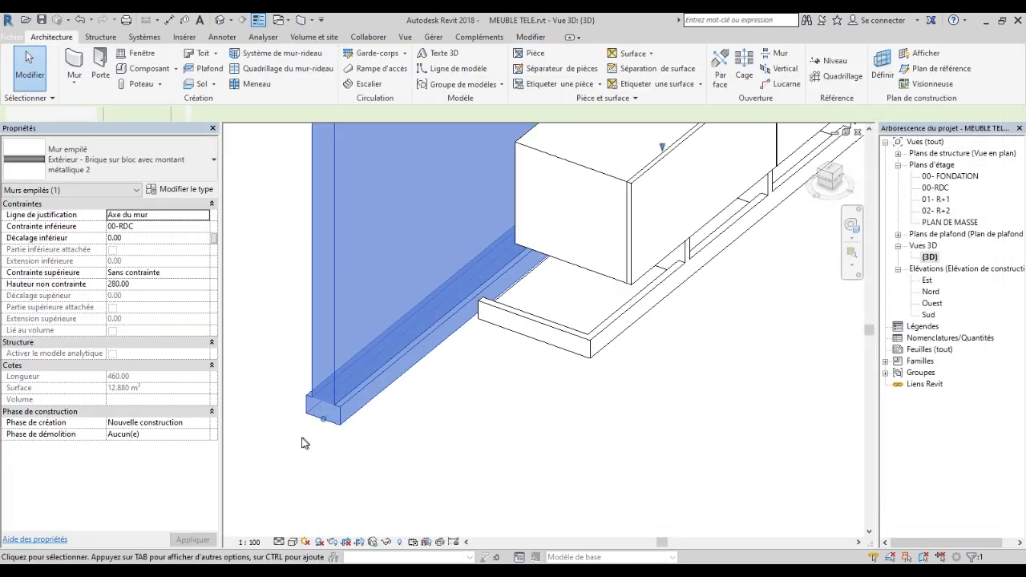
Examine the gap between the stacked wall, its projecting base and the TV furniture from the side in the 3D view.
scroll(303, 439, "down", 2)
left_click(421, 479)
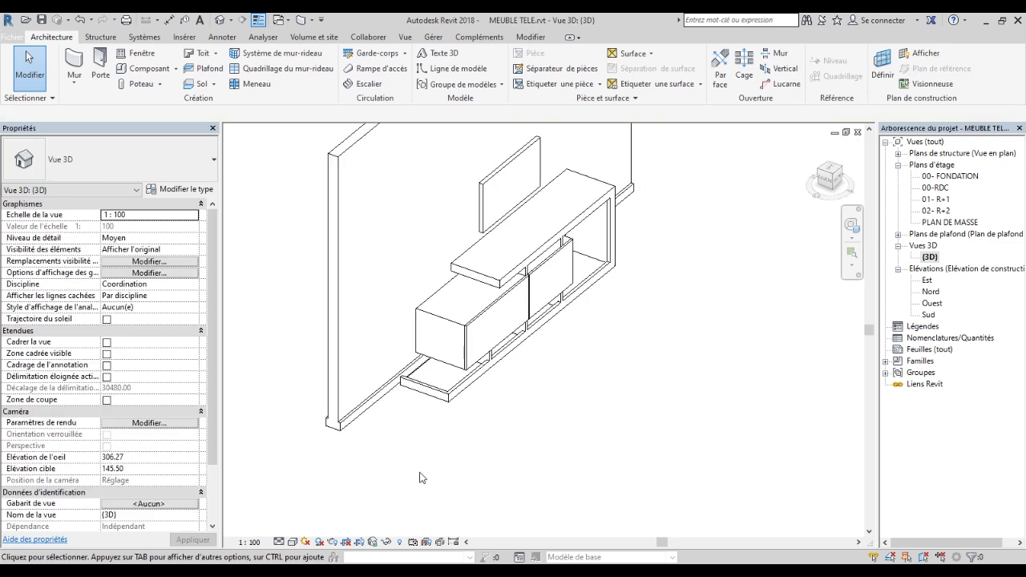
middle_click_drag(337, 365, 417, 312, "shift")
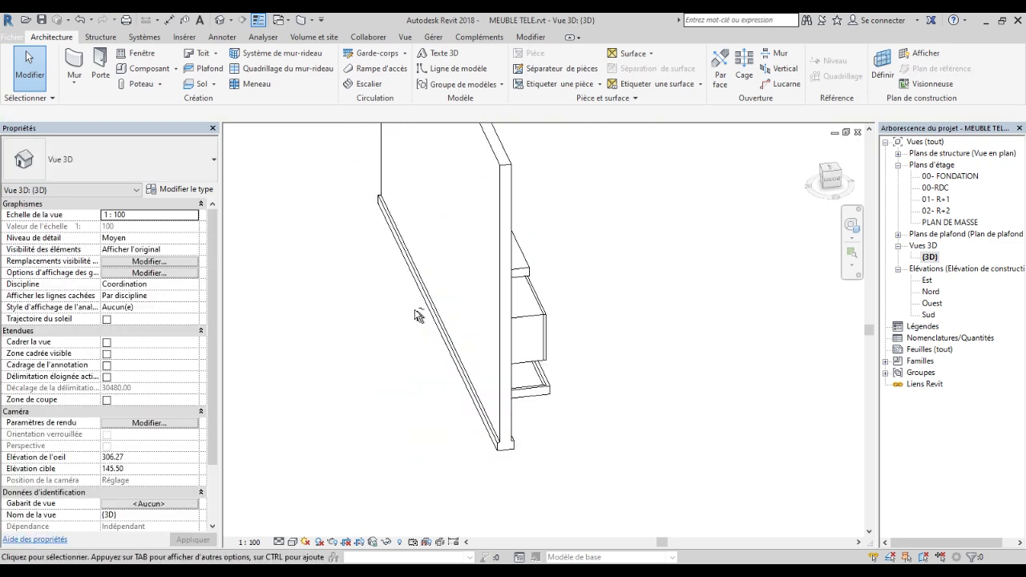
left_click_drag(833, 178, 807, 186)
scroll(559, 415, "up", 5)
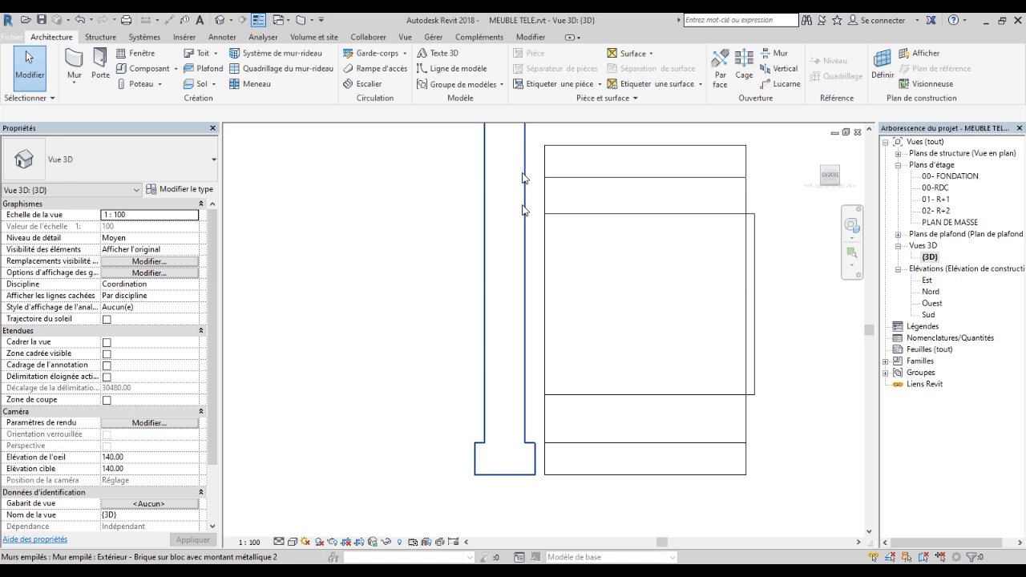
scroll(513, 447, "down", 2)
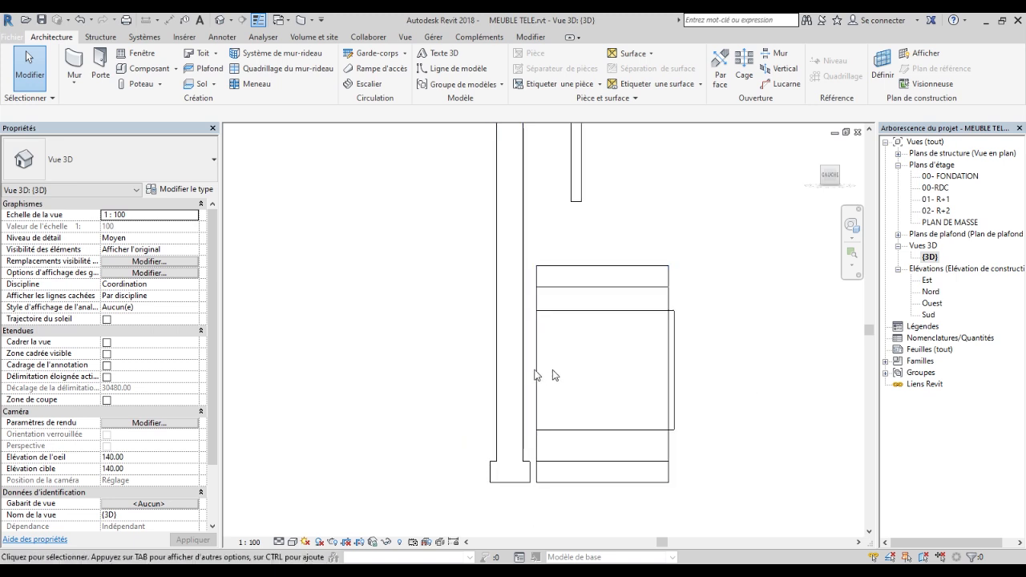
scroll(527, 473, "up", 4)
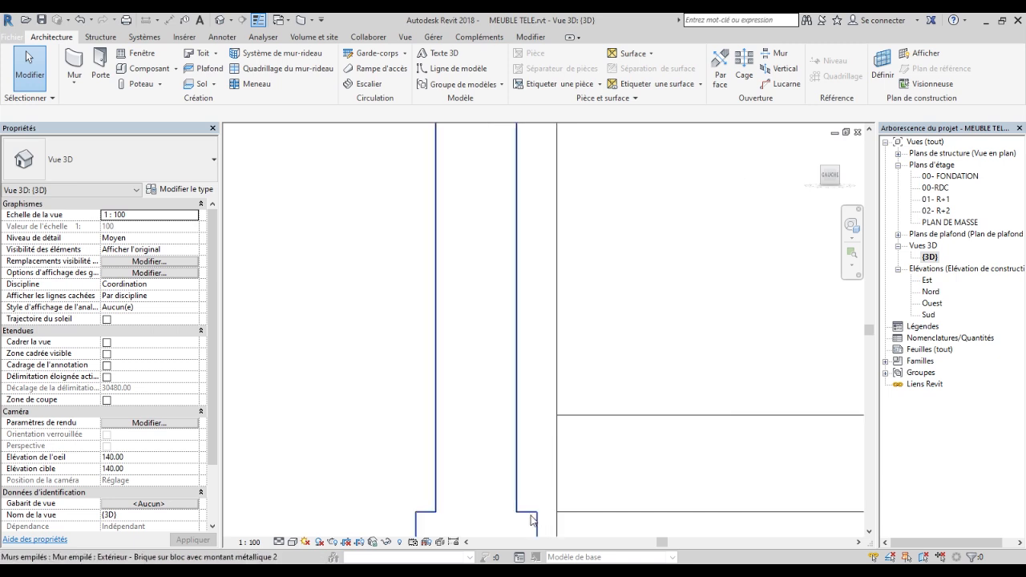
scroll(490, 479, "down", 5)
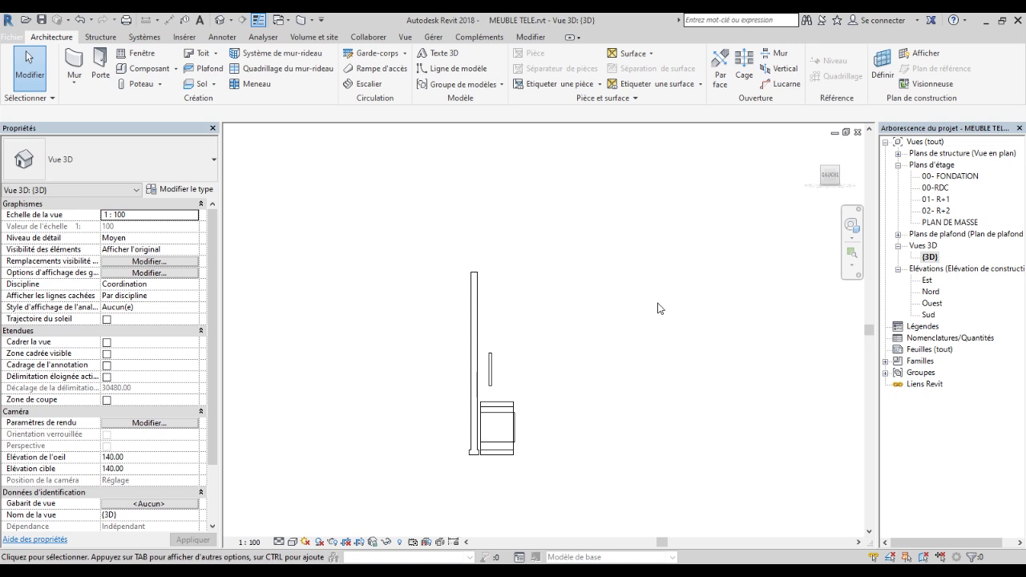
scroll(491, 377, "up", 2)
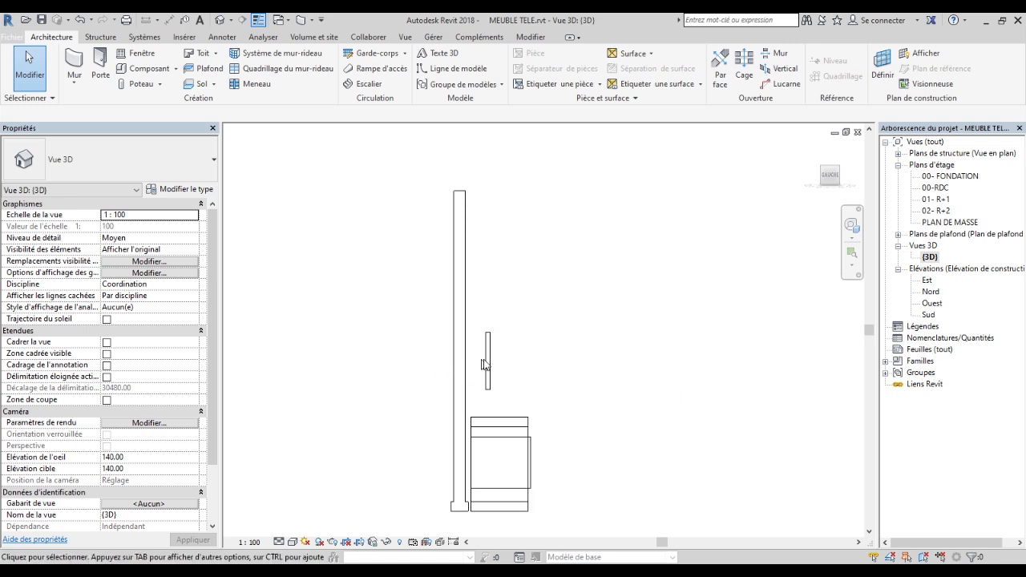
mouse_move(829, 175)
left_mouse_down()
mouse_move(742, 213)
mouse_move(830, 178)
left_mouse_up()
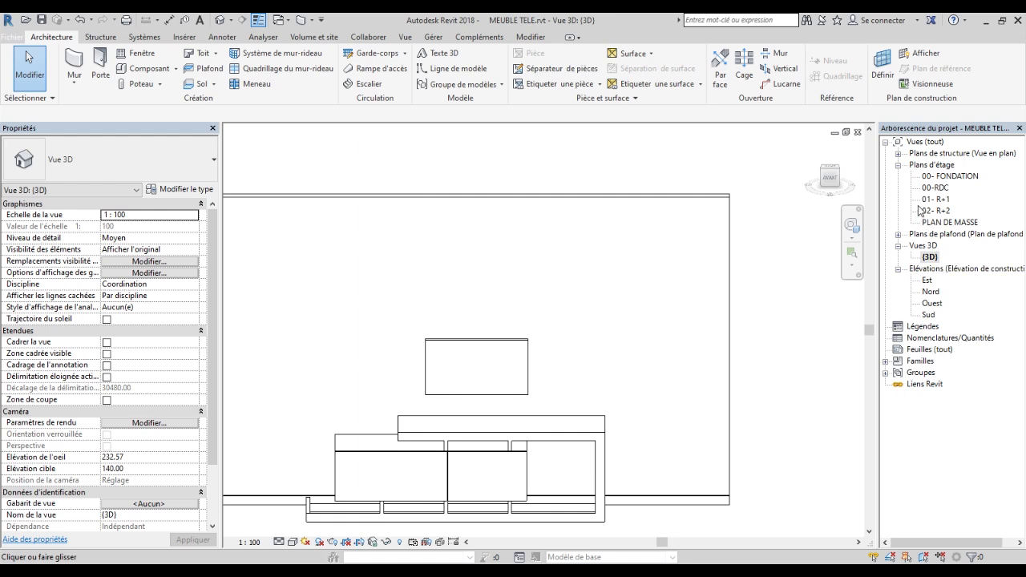
Open the 00-RDC floor plan at the free end of the stacked wall.
double_click(939, 189)
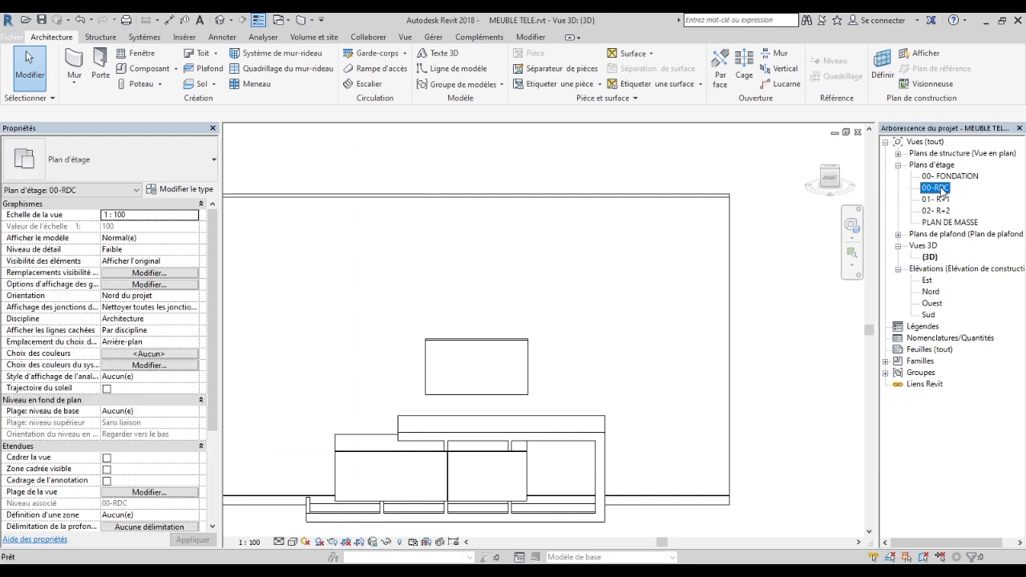
scroll(359, 441, "down", 5)
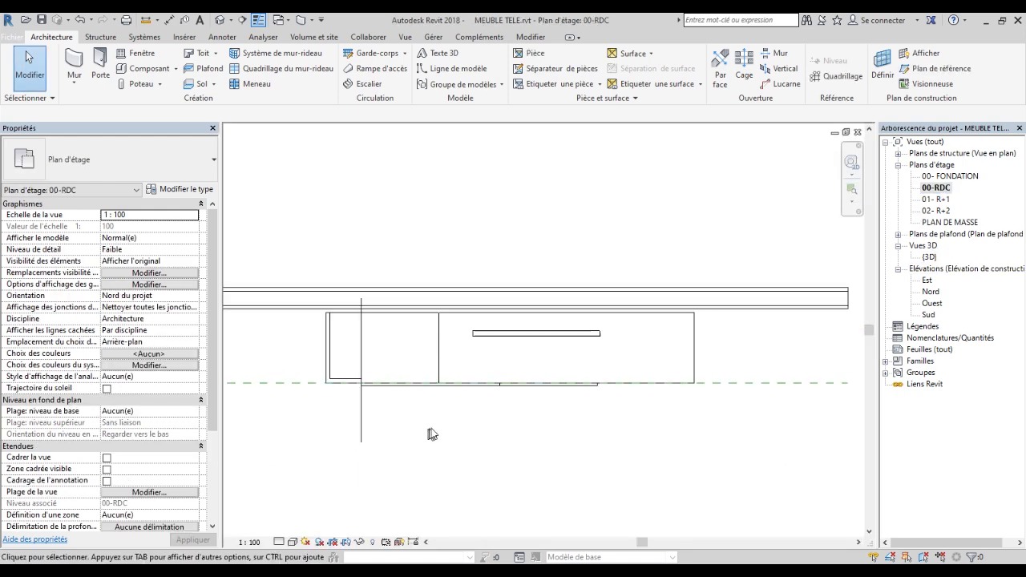
scroll(311, 366, "up", 3)
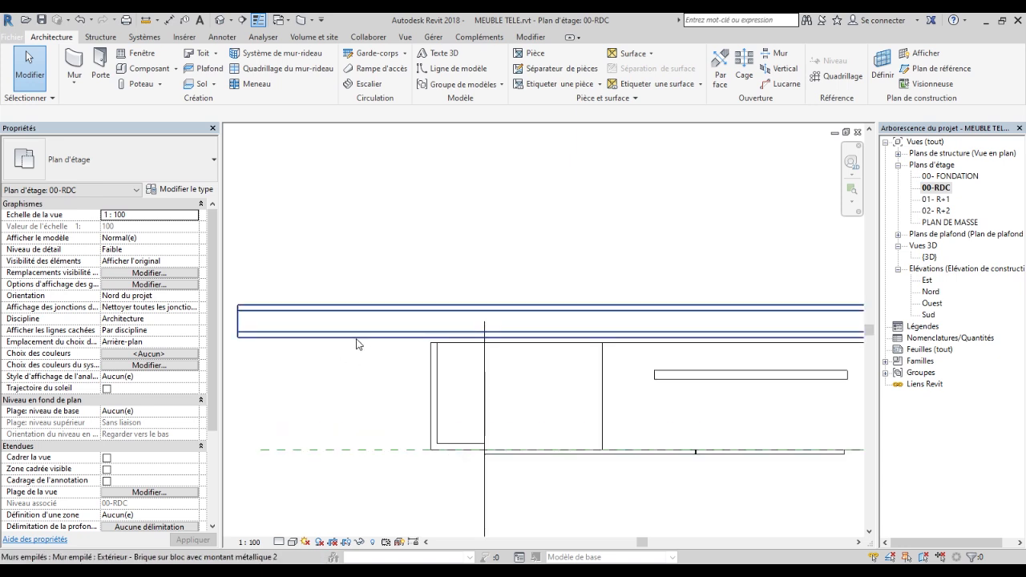
scroll(472, 335, "up", 1)
scroll(361, 344, "up", 4)
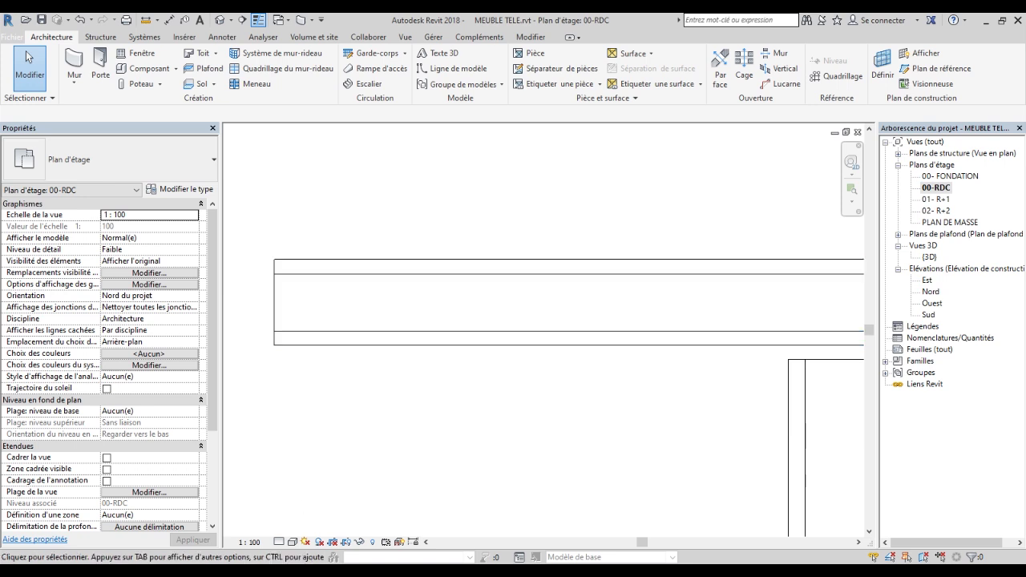
Try the Couleurs uniformes visual style on the floor plan, then restore Ligne cachée.
left_click(293, 543)
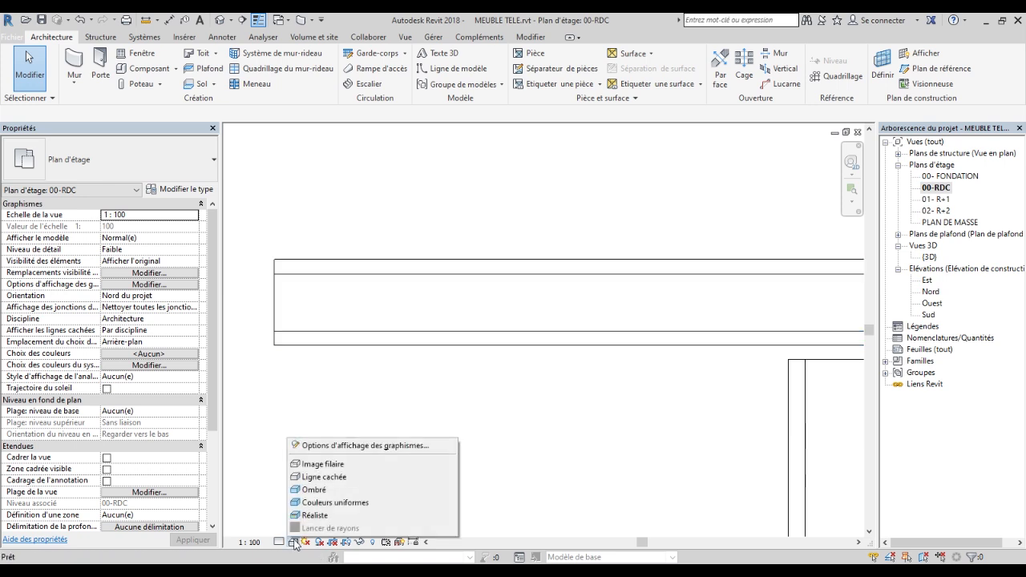
left_click(337, 504)
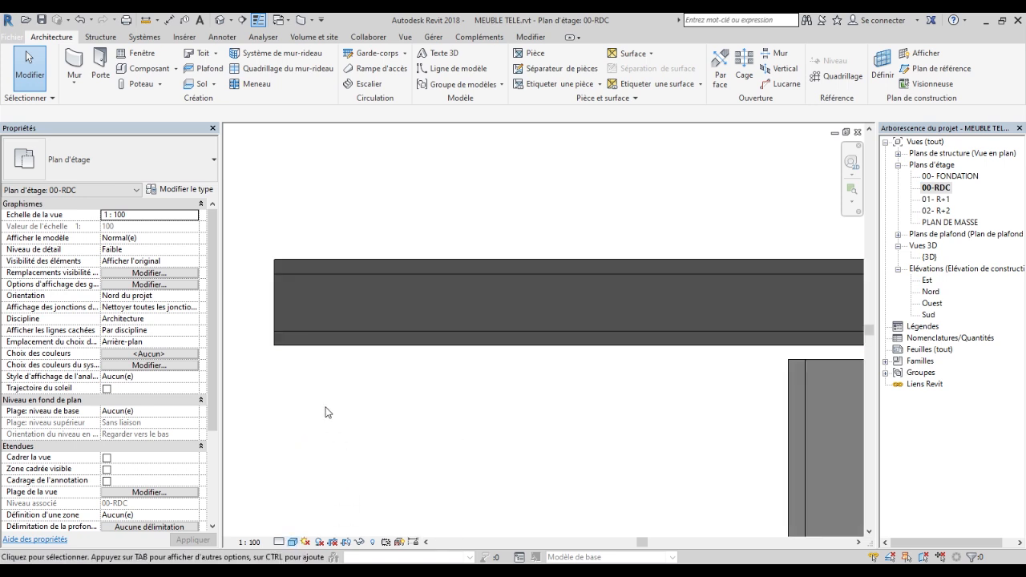
scroll(327, 411, "down", 4)
scroll(312, 439, "up", 2)
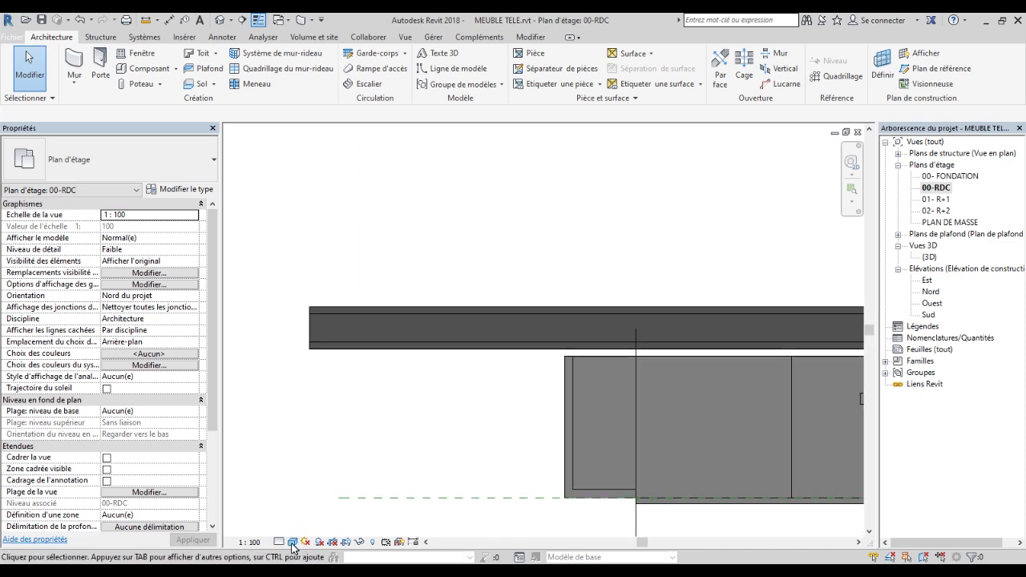
left_click(294, 542)
left_click(339, 478)
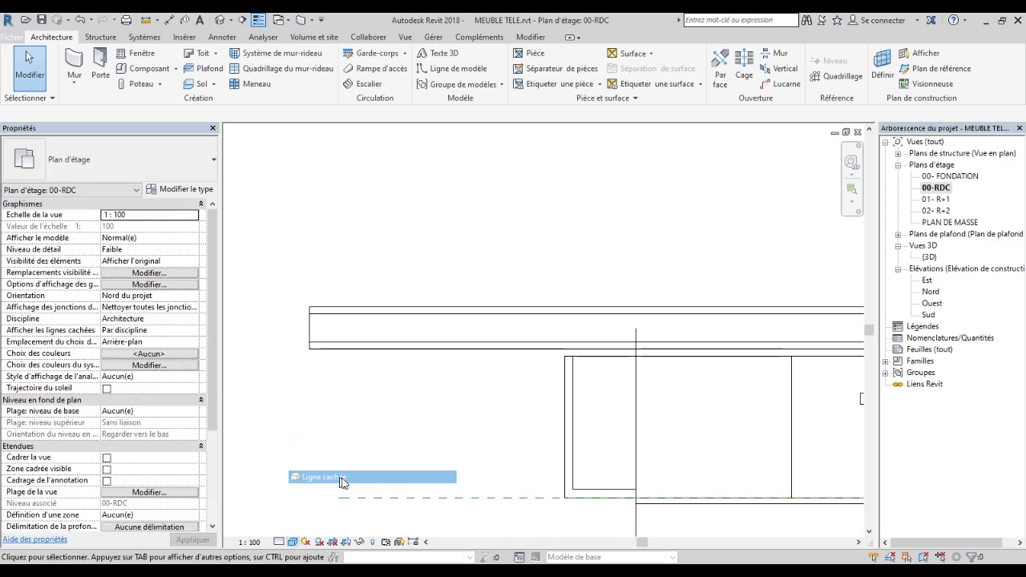
Create an in-place model in the Modèles génériques category and name it BAGETTE.
scroll(333, 343, "up", 2)
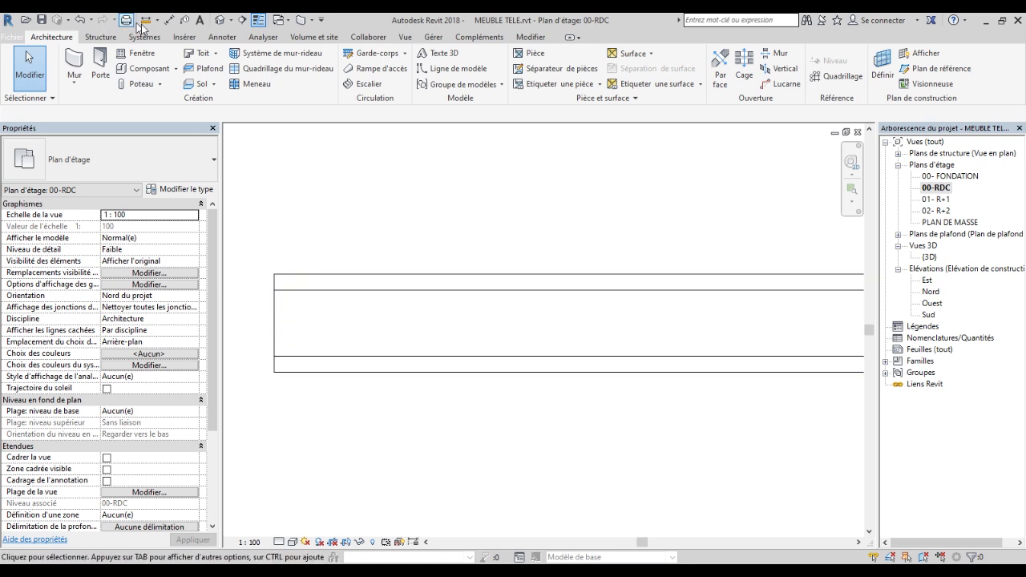
left_click(175, 69)
left_click(155, 120)
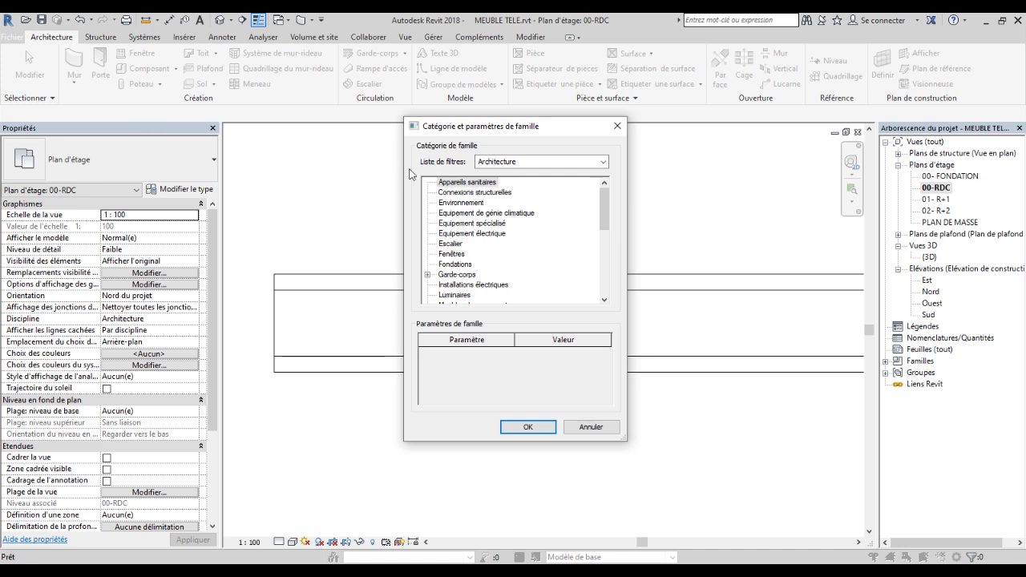
left_click_drag(603, 209, 614, 250)
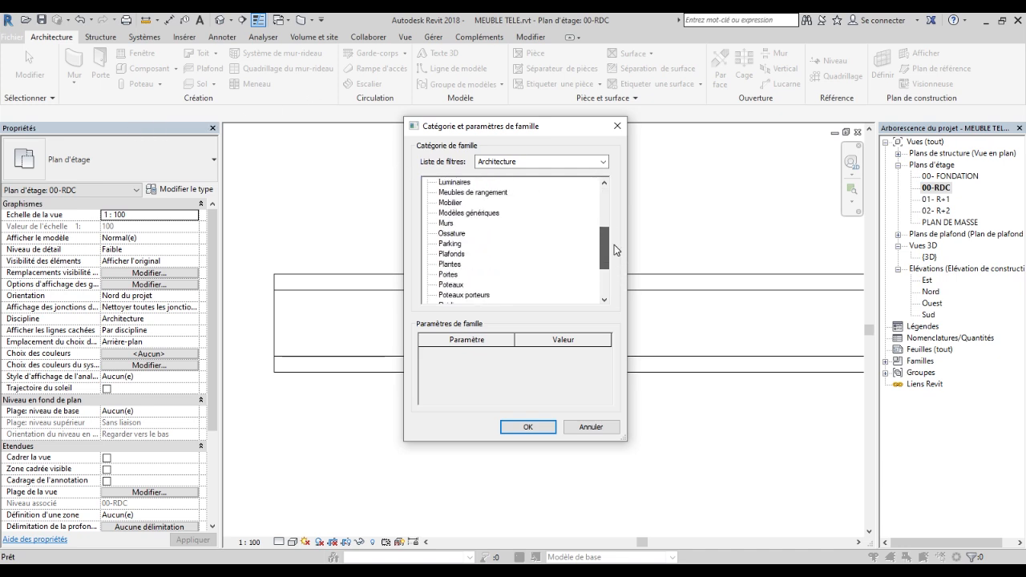
left_click(469, 212)
left_click(527, 426)
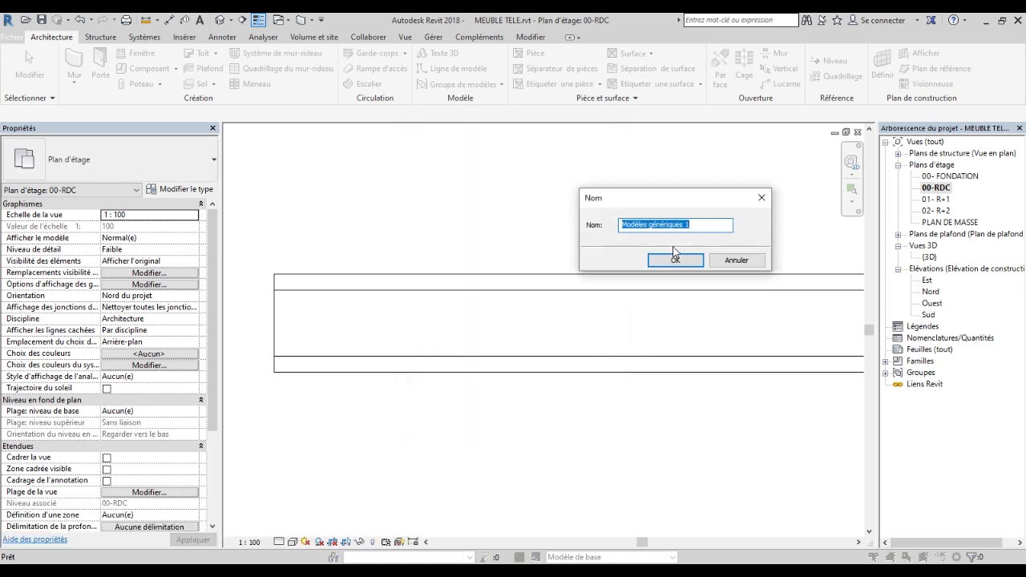
type("BAGETTE")
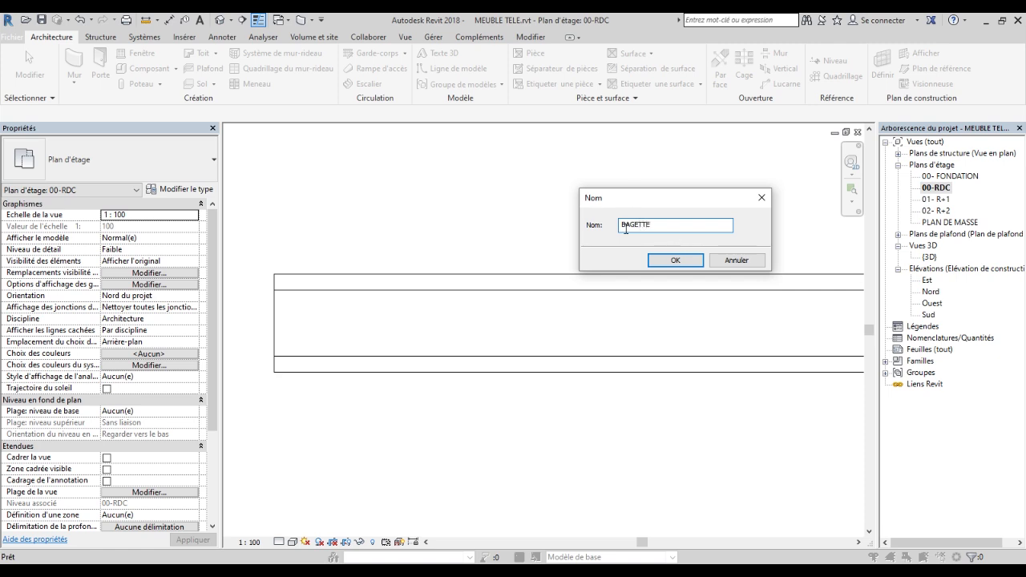
left_click(676, 260)
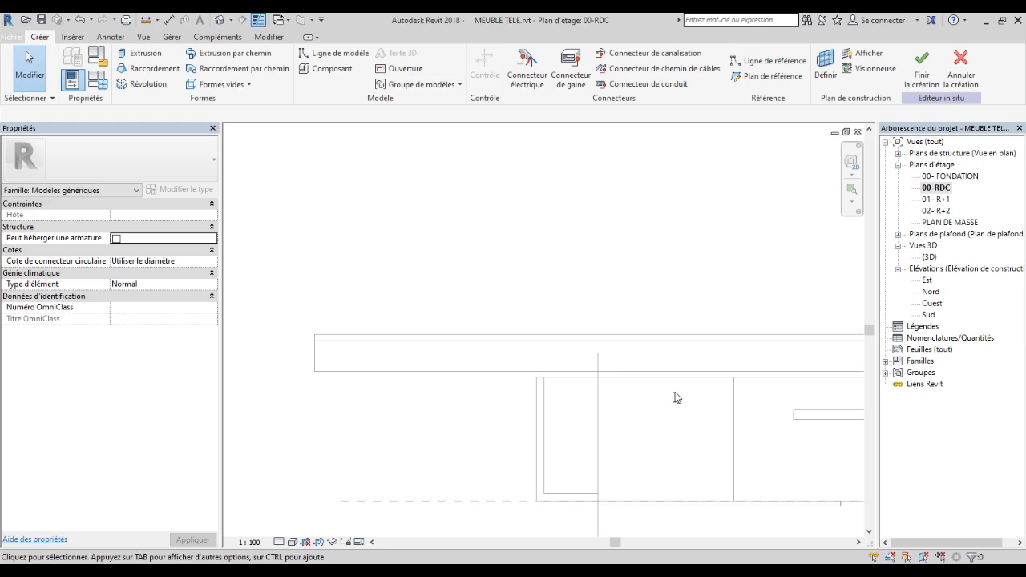
Open the Sud elevation and examine the wooden slats, their spacing and the baseboard in the reference image.
double_click(929, 316)
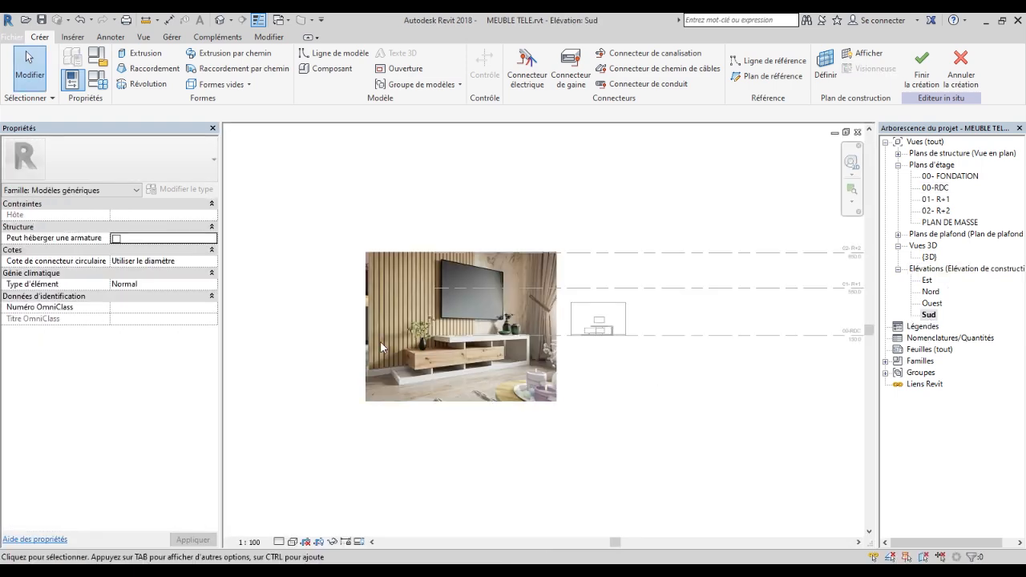
scroll(382, 347, "up", 10)
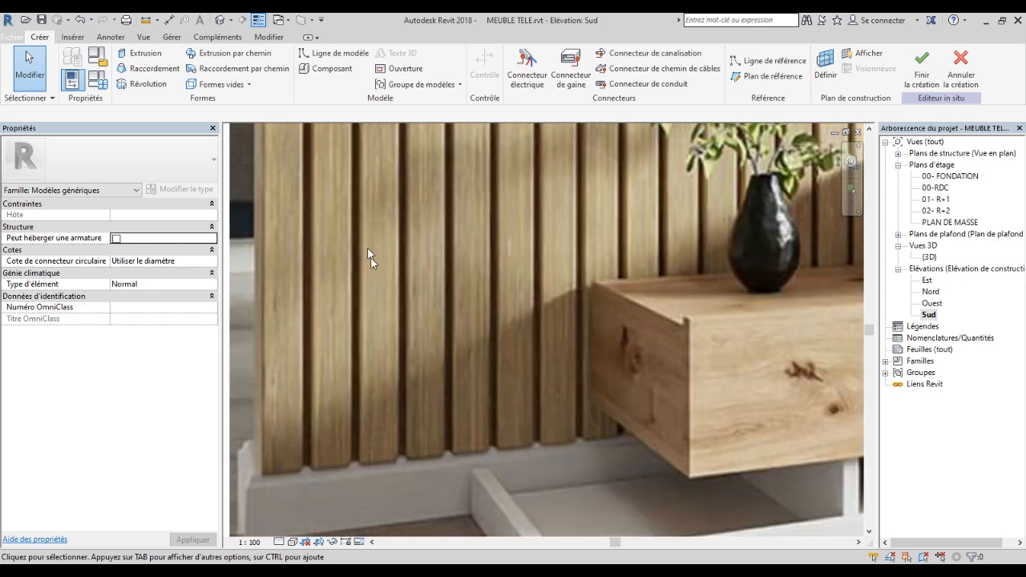
scroll(283, 487, "up", 3)
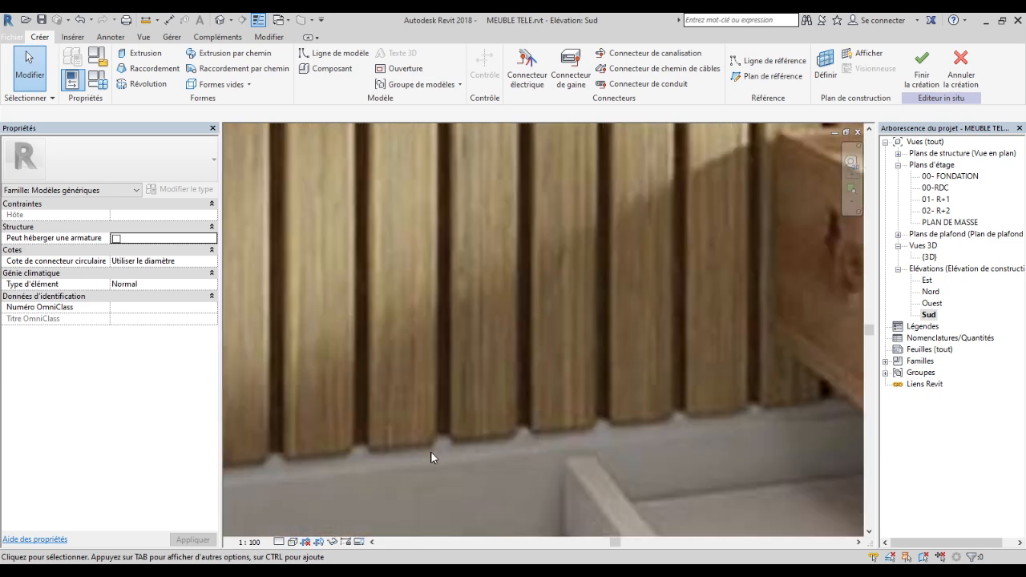
scroll(385, 447, "down", 5)
scroll(296, 459, "up", 4)
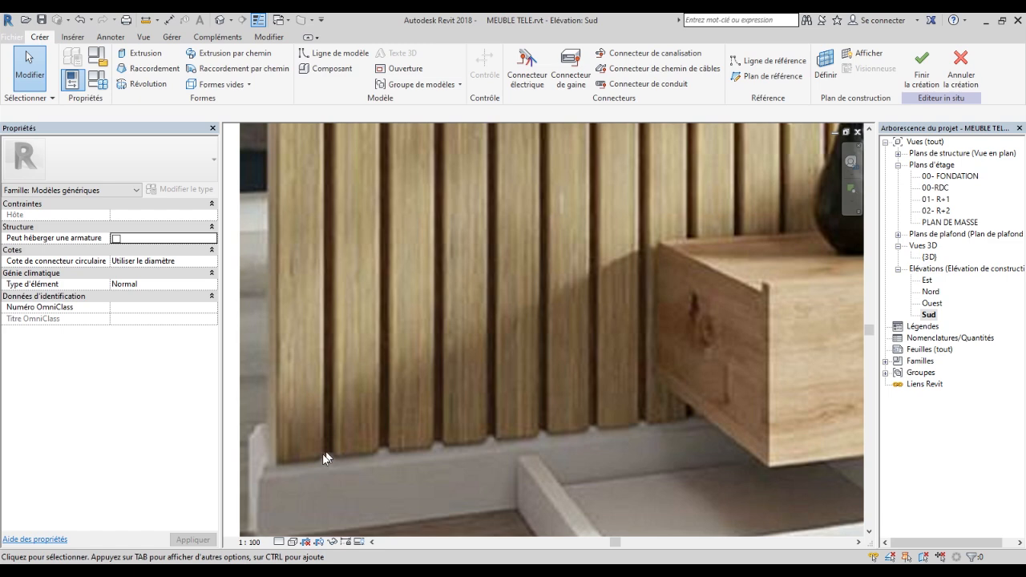
scroll(324, 458, "up", 3)
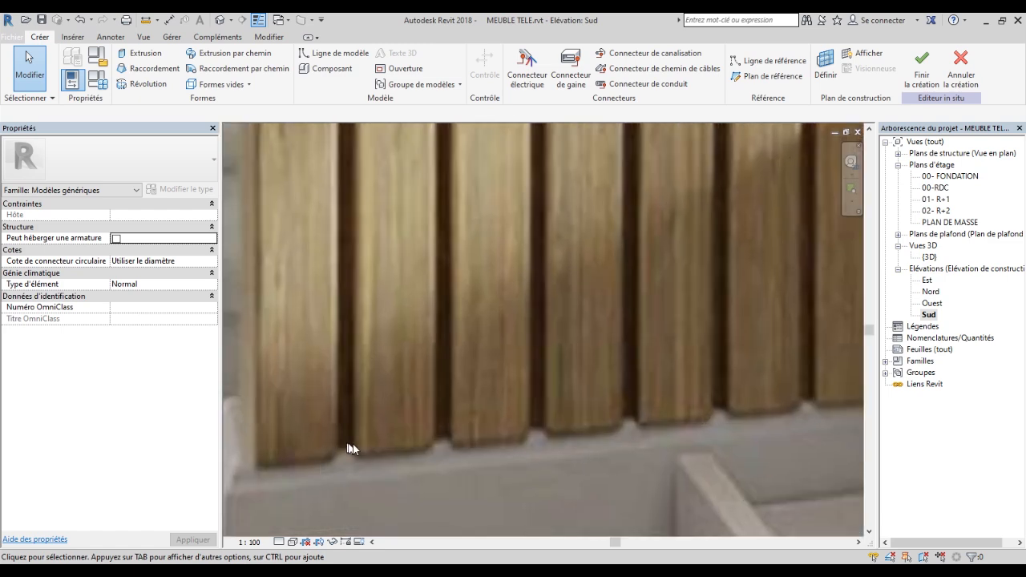
scroll(333, 436, "down", 2)
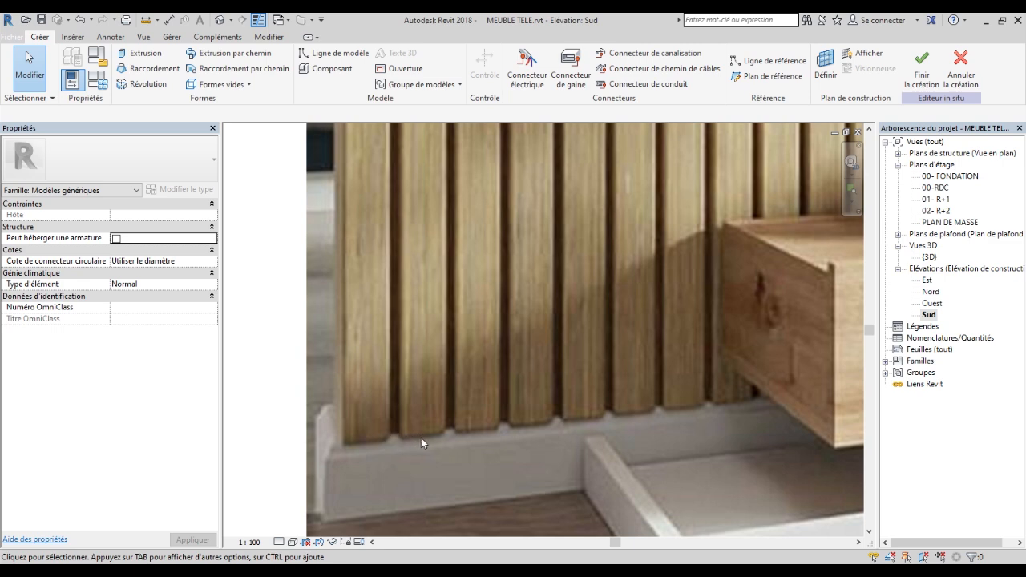
scroll(433, 420, "down", 5)
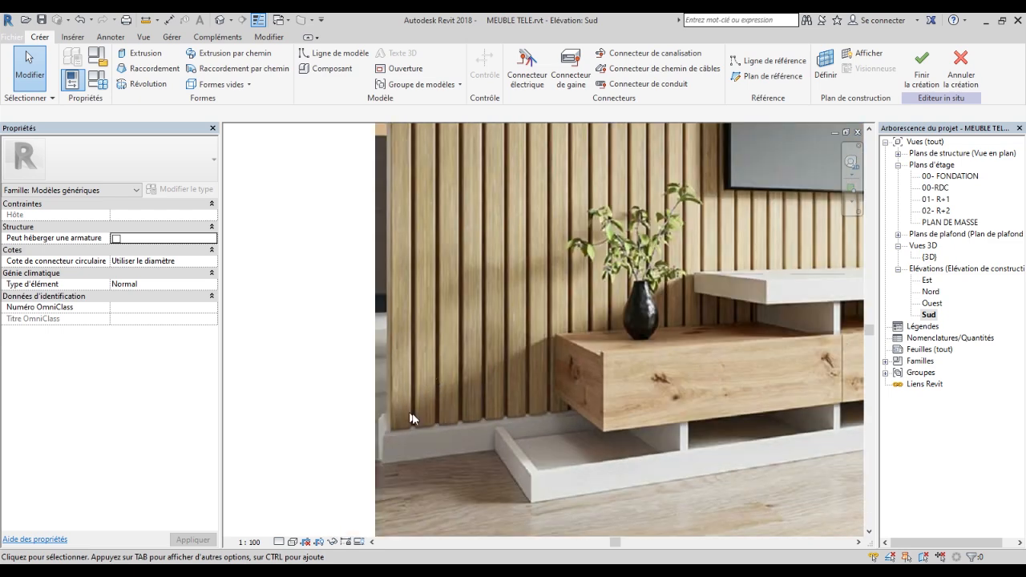
scroll(430, 418, "down", 1)
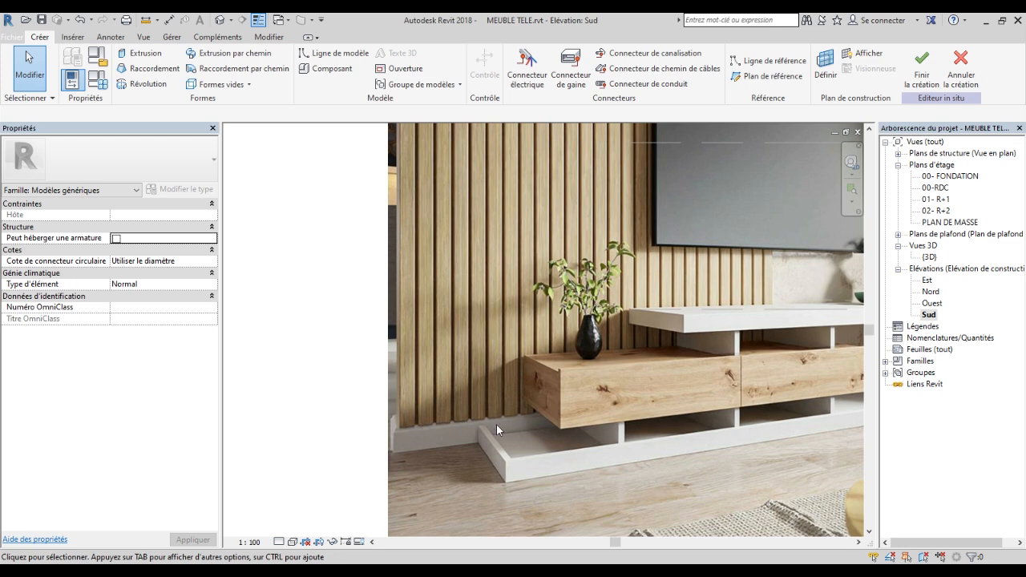
scroll(611, 375, "down", 1)
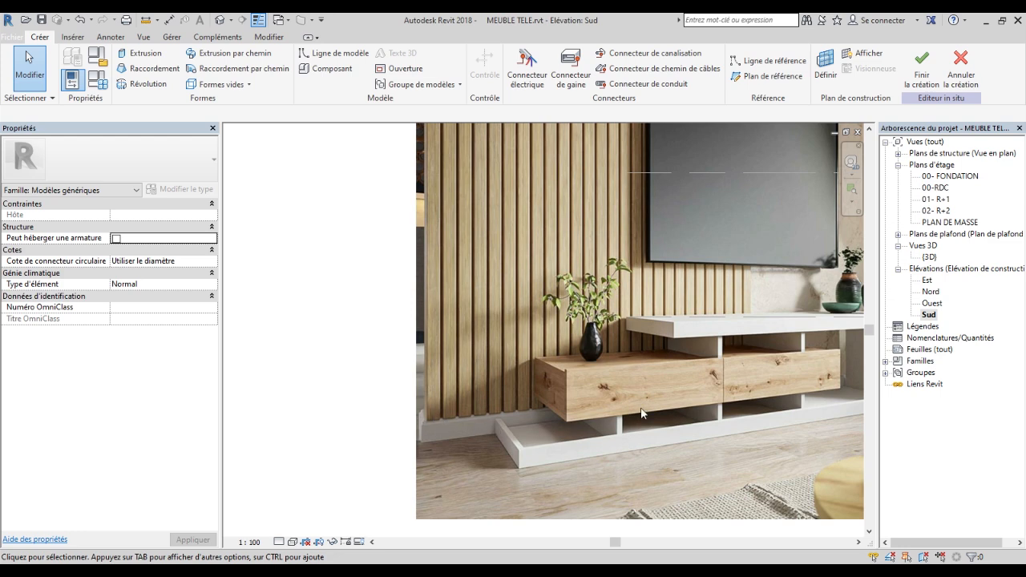
double_click(934, 317)
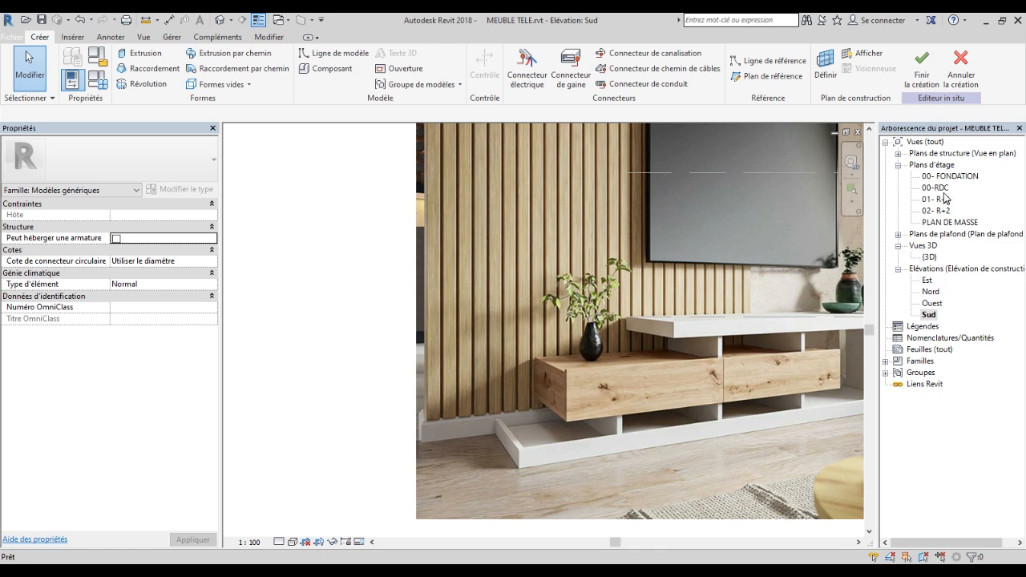
In the 00-RDC floor plan, start an extrusion and sketch a rectangle about 9.38 by 2.50 within the wall's front layer near its free end.
double_click(936, 188)
scroll(321, 365, "down", 1)
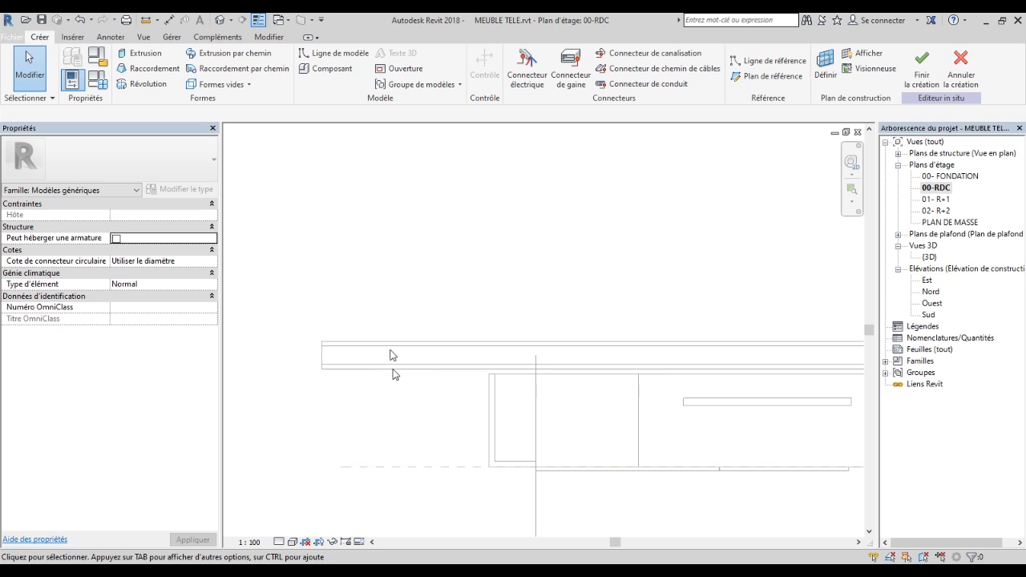
left_click(145, 58)
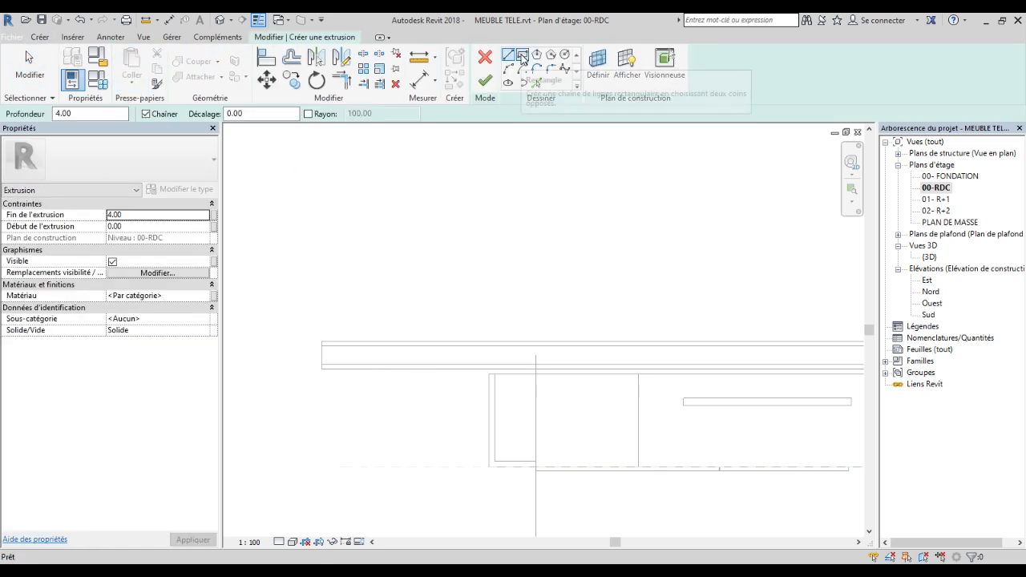
left_click(522, 56)
scroll(339, 378, "up", 4)
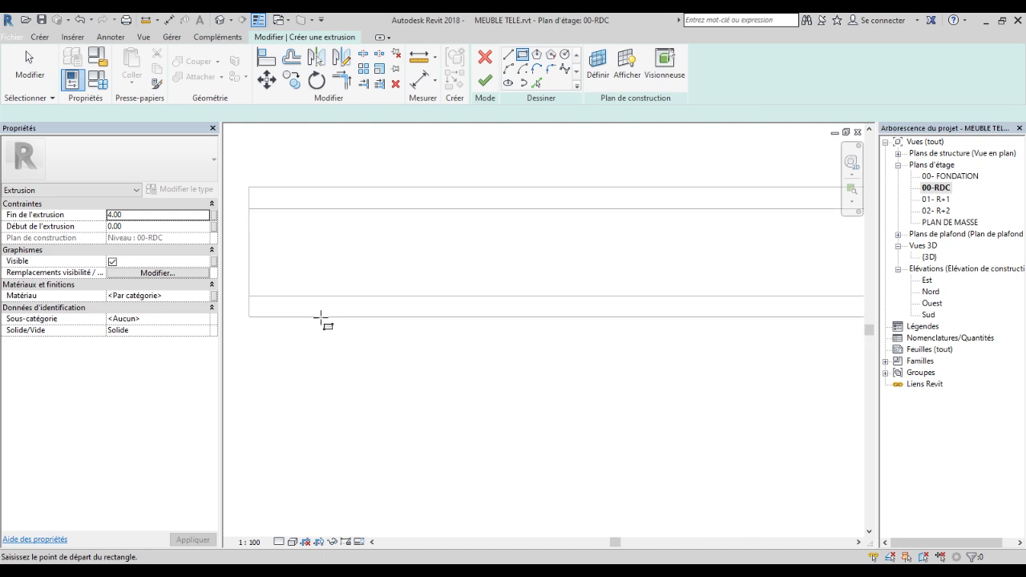
left_click(307, 296)
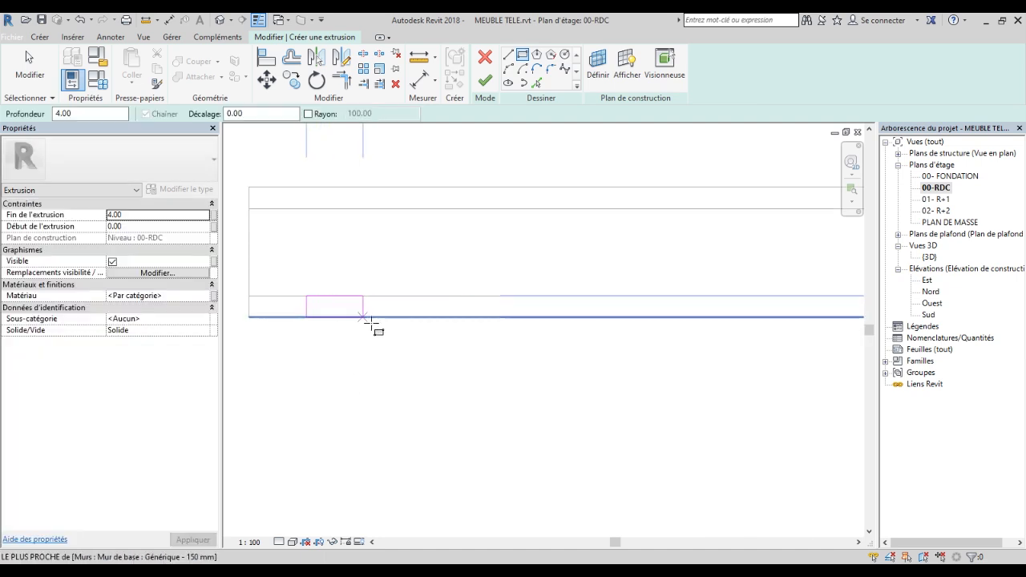
left_click(387, 317)
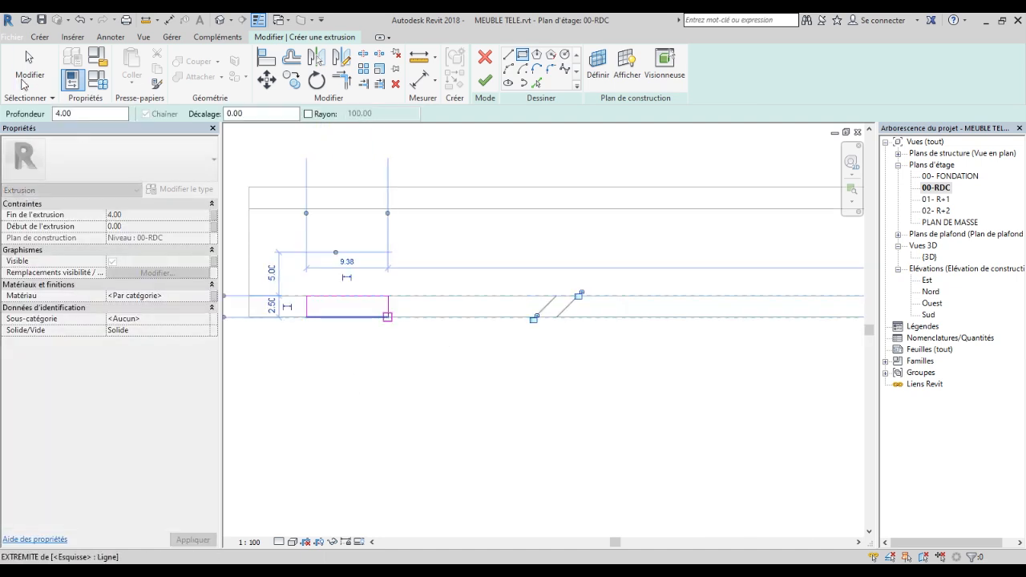
left_click(25, 80)
Round the rectangle's front corner nearest the wall's free end with a fillet arc of about 1.00 radius.
scroll(311, 338, "up", 4)
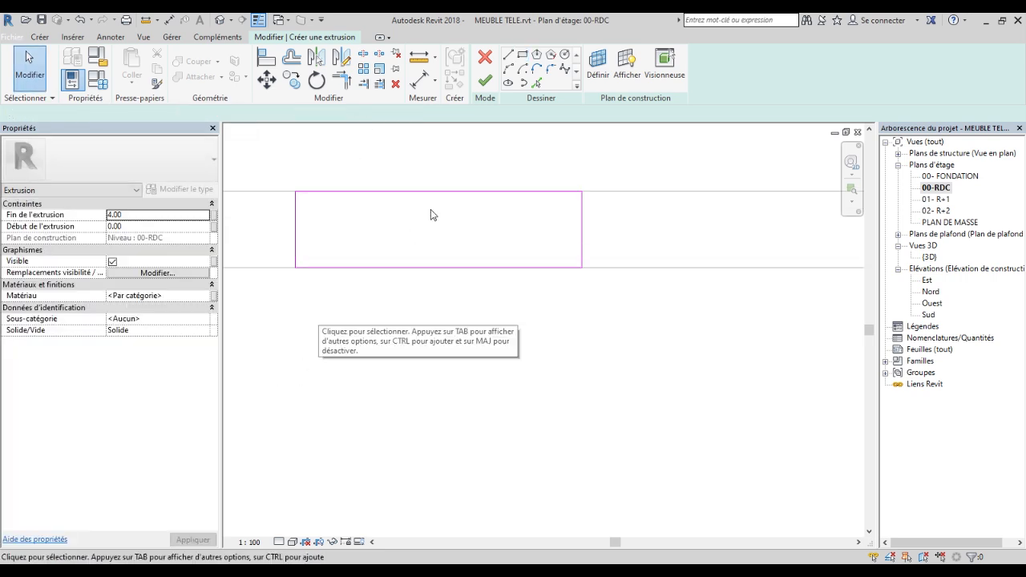
left_click(549, 71)
scroll(290, 248, "up", 5)
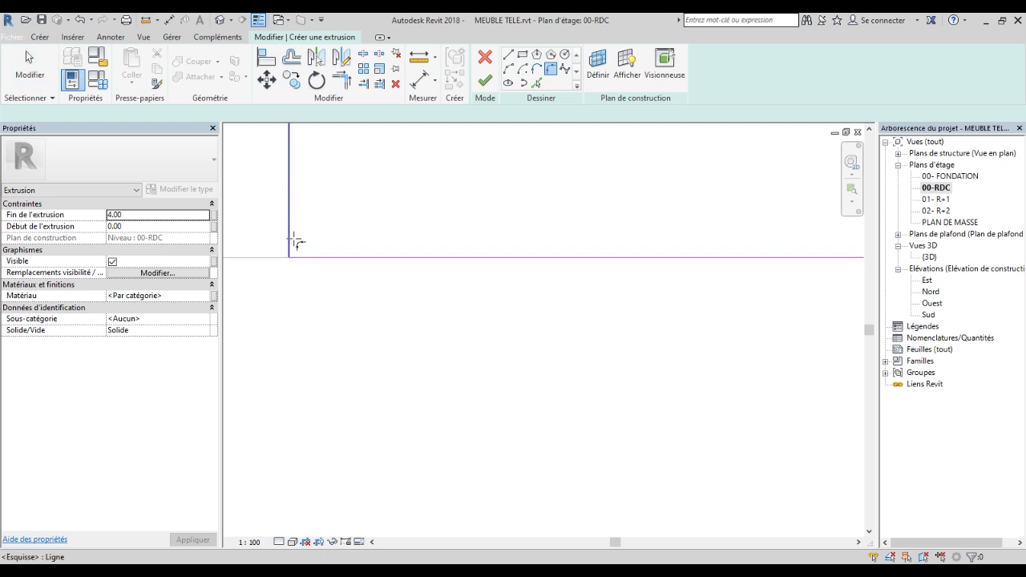
left_click(294, 241)
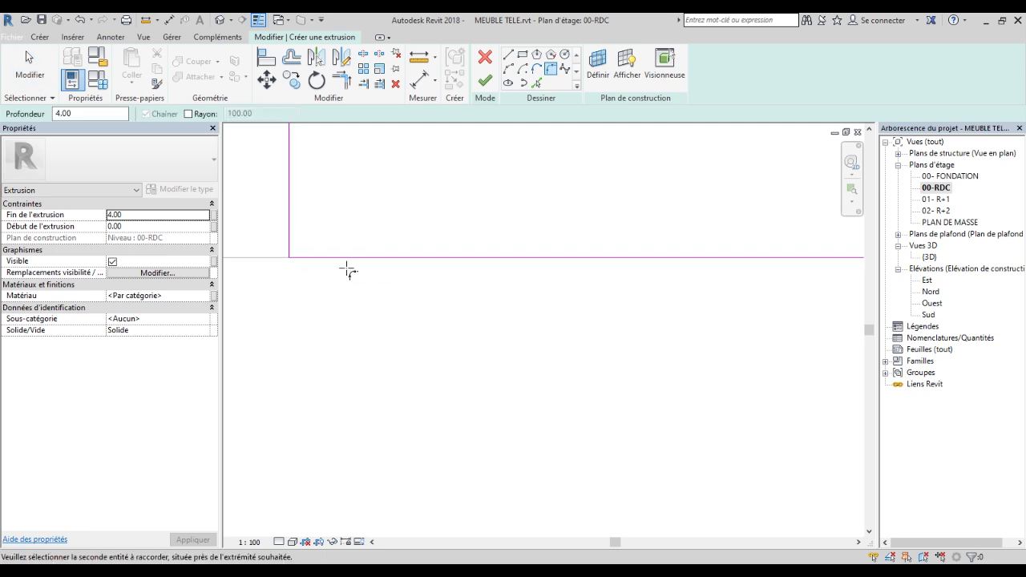
left_click(345, 258)
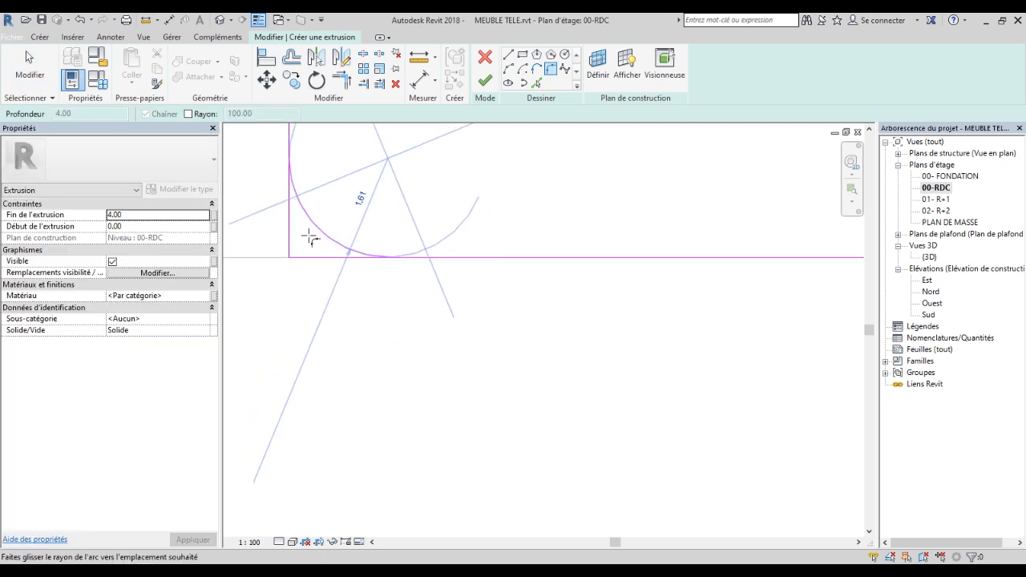
left_click(308, 234)
scroll(320, 248, "down", 4)
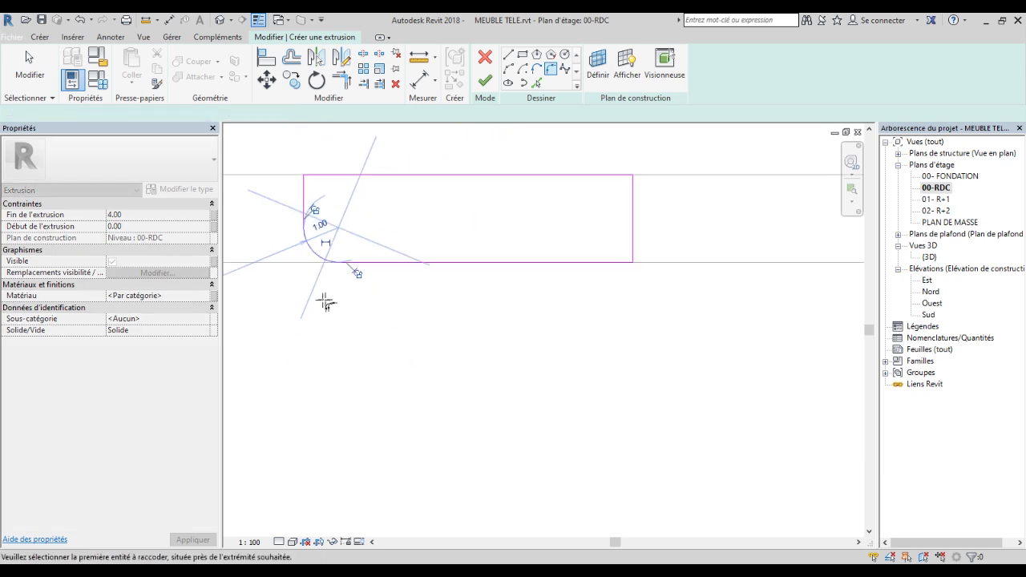
Round the rectangle's other front corner with a fillet arc of about 1.50 radius.
scroll(324, 302, "down", 2)
scroll(316, 258, "up", 5)
scroll(273, 245, "down", 8)
scroll(298, 254, "up", 3)
scroll(336, 240, "up", 4)
left_click(374, 209)
left_click(430, 161)
type("1.53")
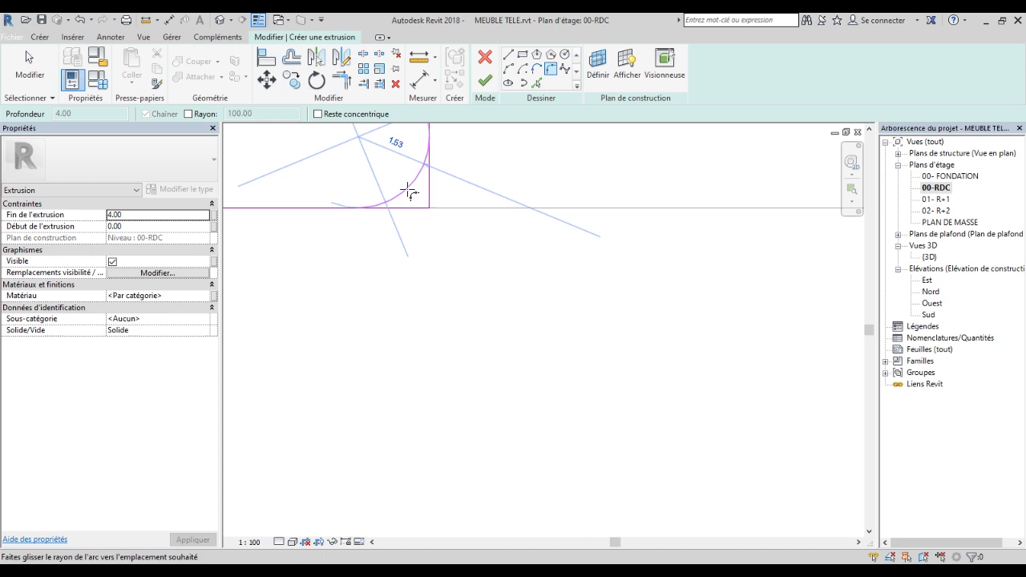
key("Return")
key("Escape")
key("Escape")
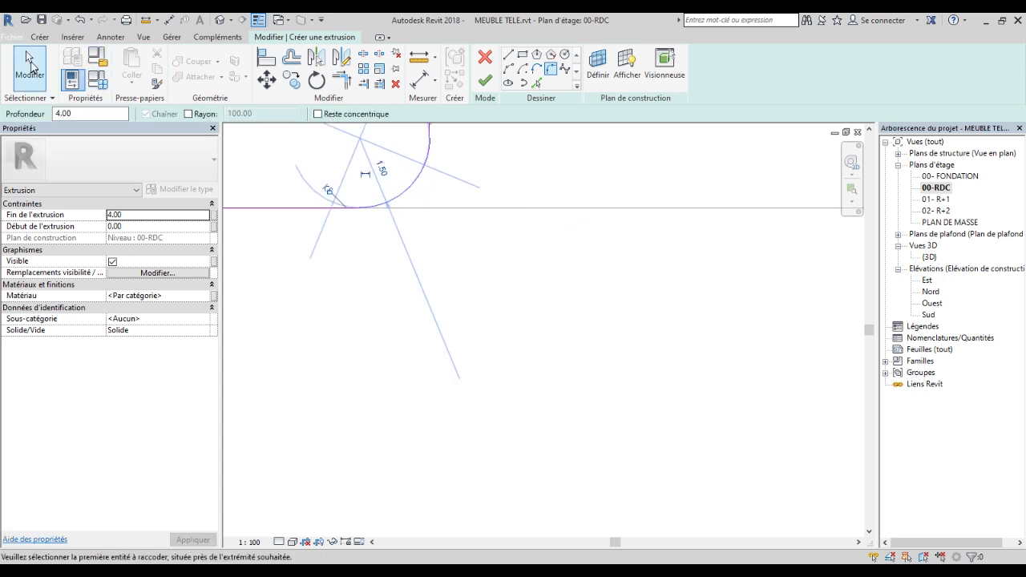
Set the second corner arc's radius to 1 and finish the slat's extrusion sketch.
left_click(412, 193)
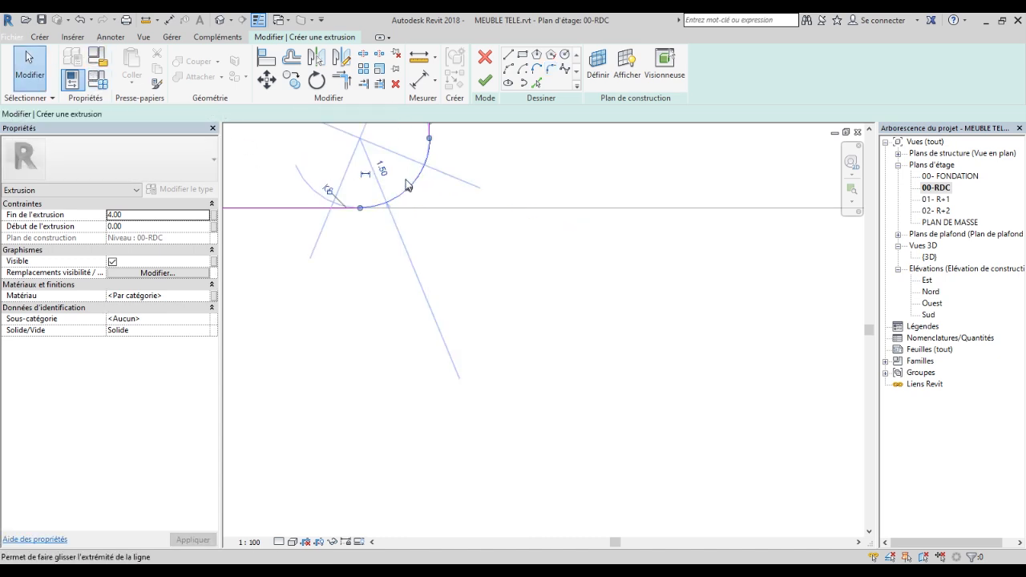
left_click(383, 168)
type("1")
key("Return")
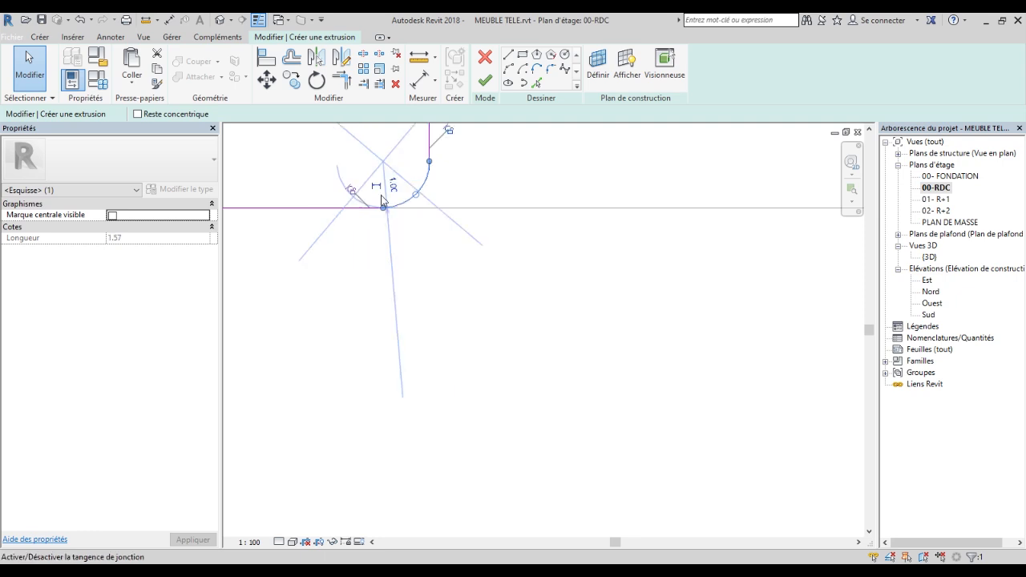
left_click(524, 277)
scroll(523, 284, "down", 3)
scroll(479, 275, "up", 3)
middle_click_drag(490, 275, 569, 315)
scroll(569, 315, "down", 2)
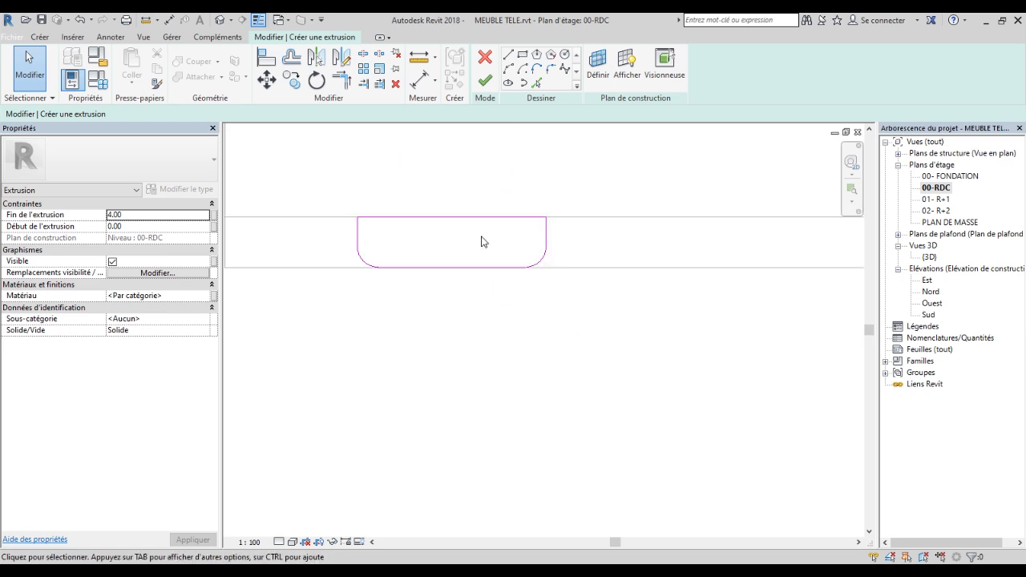
left_click(484, 83)
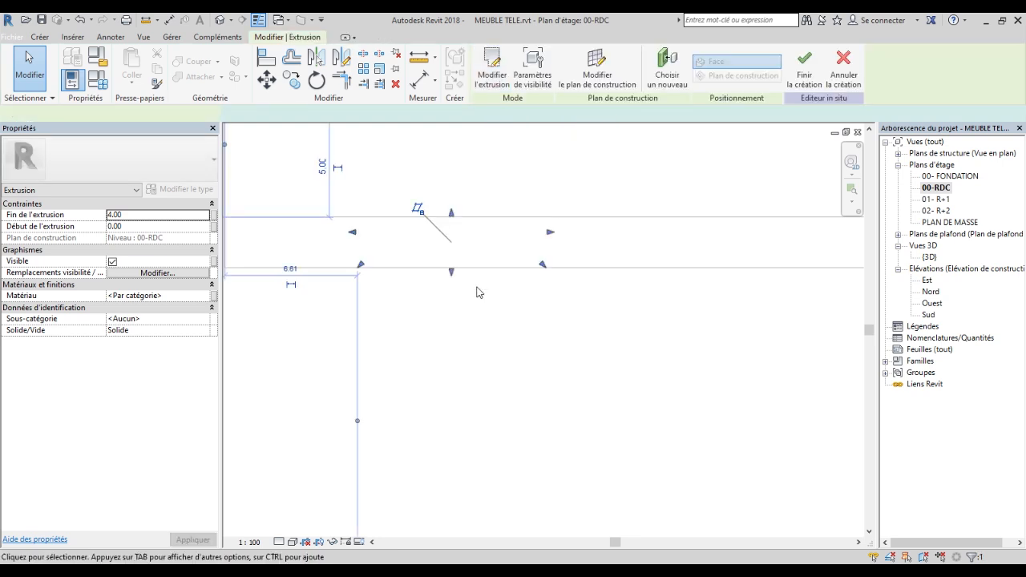
In the Sud elevation, stretch the slat extrusion upward to the top of the wall, giving an extrusion end of 280.00.
double_click(931, 314)
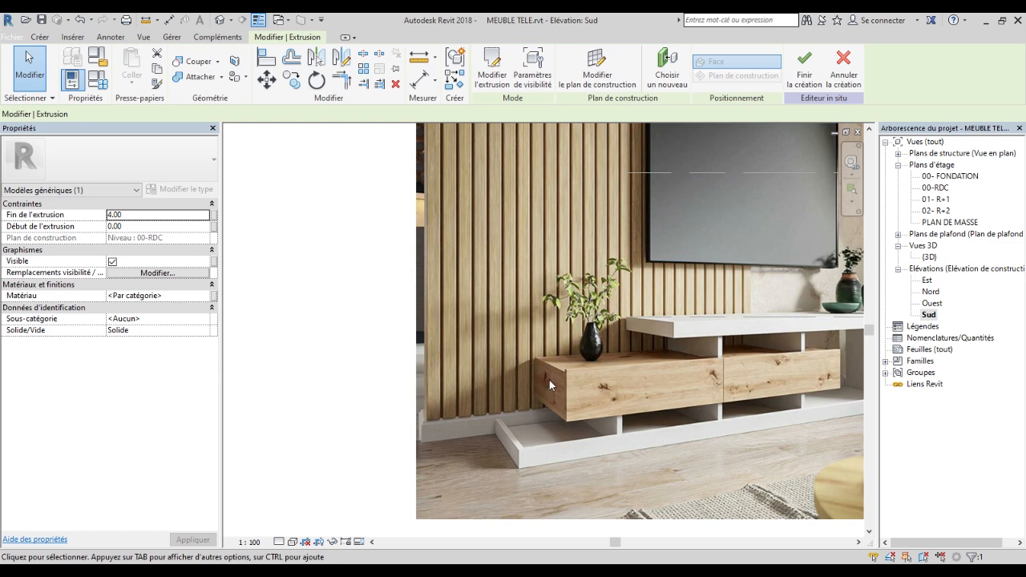
scroll(481, 365, "down", 4)
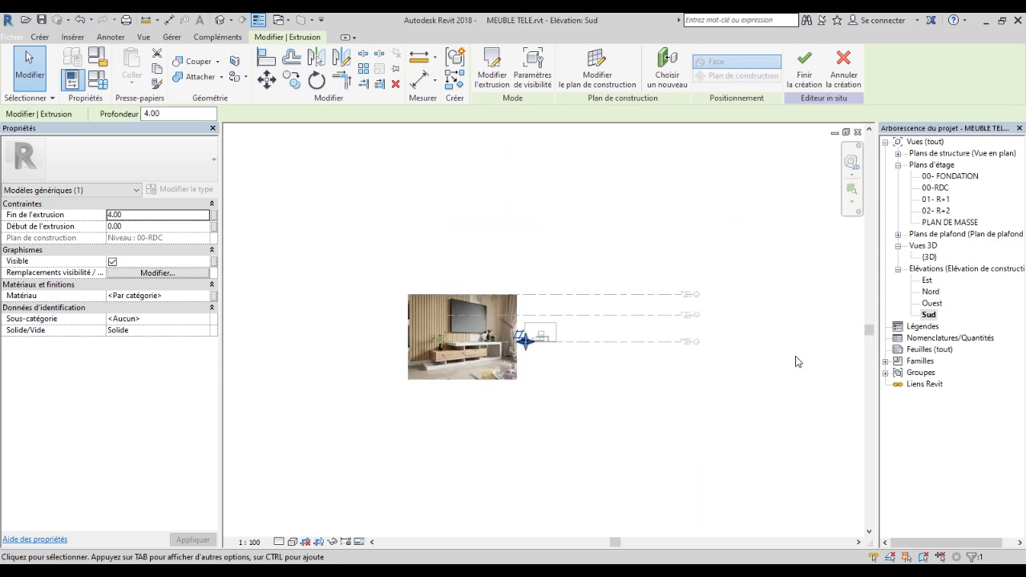
scroll(531, 340, "up", 5)
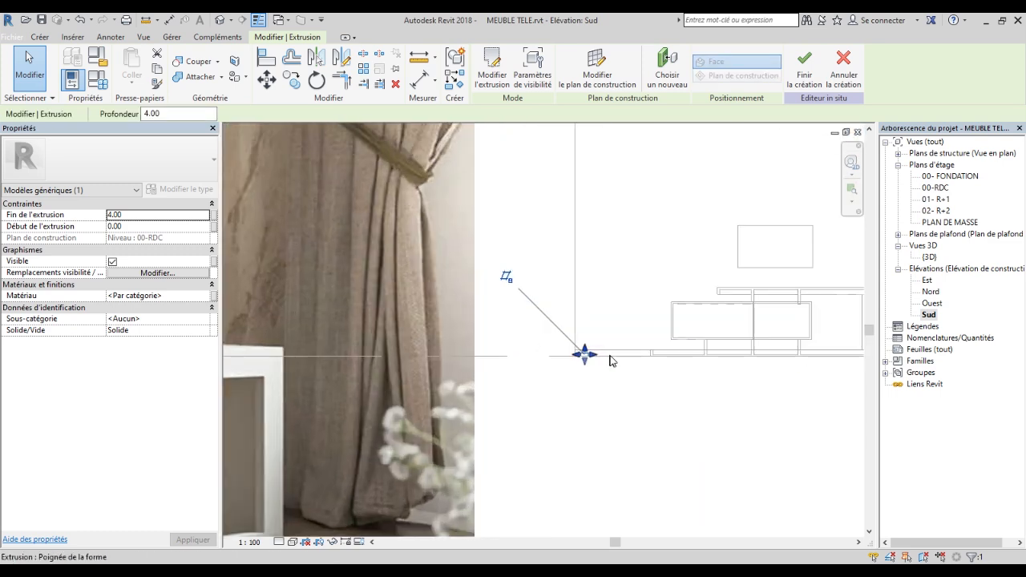
left_click_drag(585, 355, 585, 216)
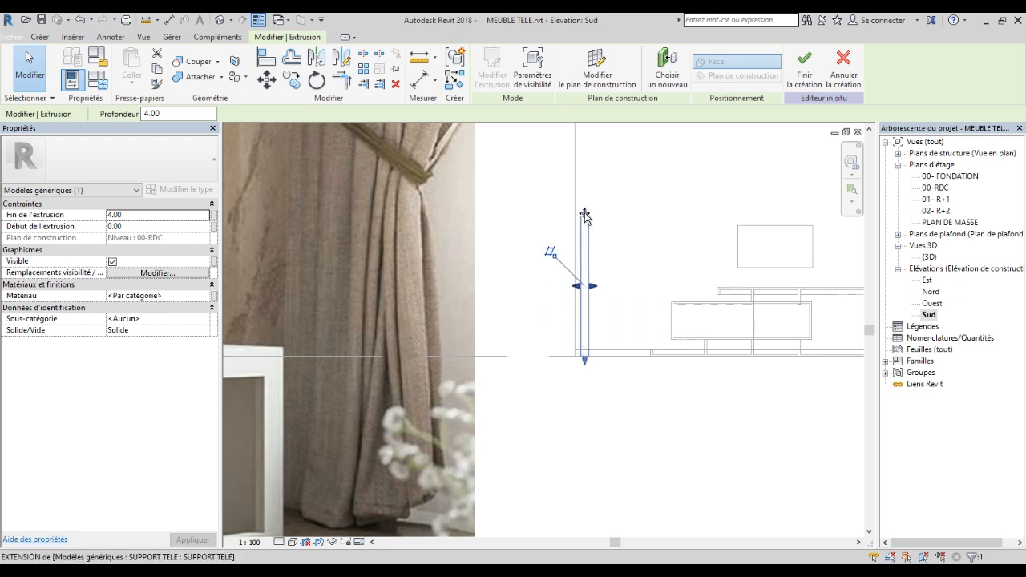
scroll(493, 493, "down", 1)
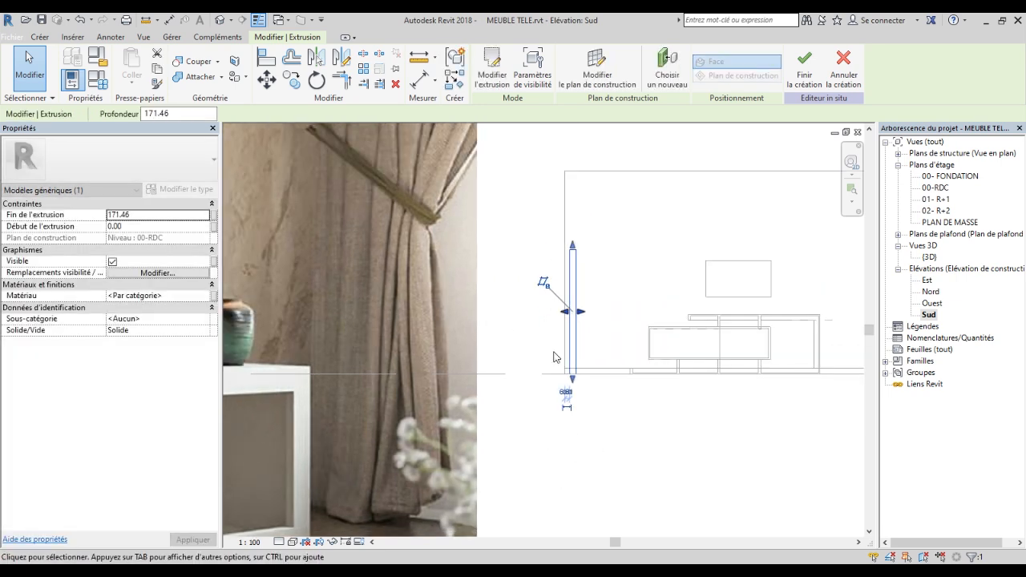
left_click_drag(573, 245, 567, 167)
Raise the slat's lower end to the top edge of the baseboard, giving an extrusion start of 8.00.
scroll(582, 390, "up", 4)
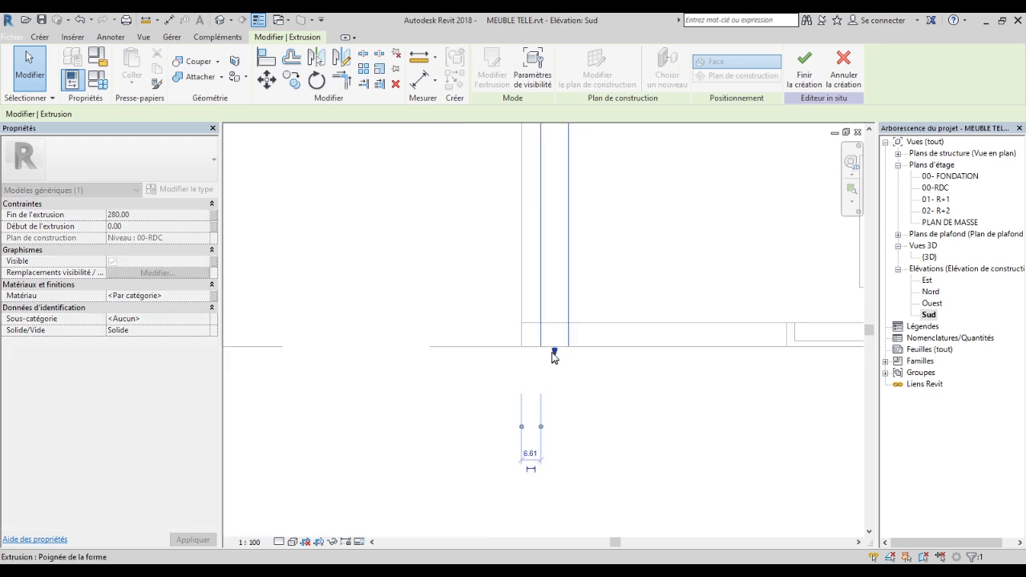
left_click_drag(554, 357, 562, 323)
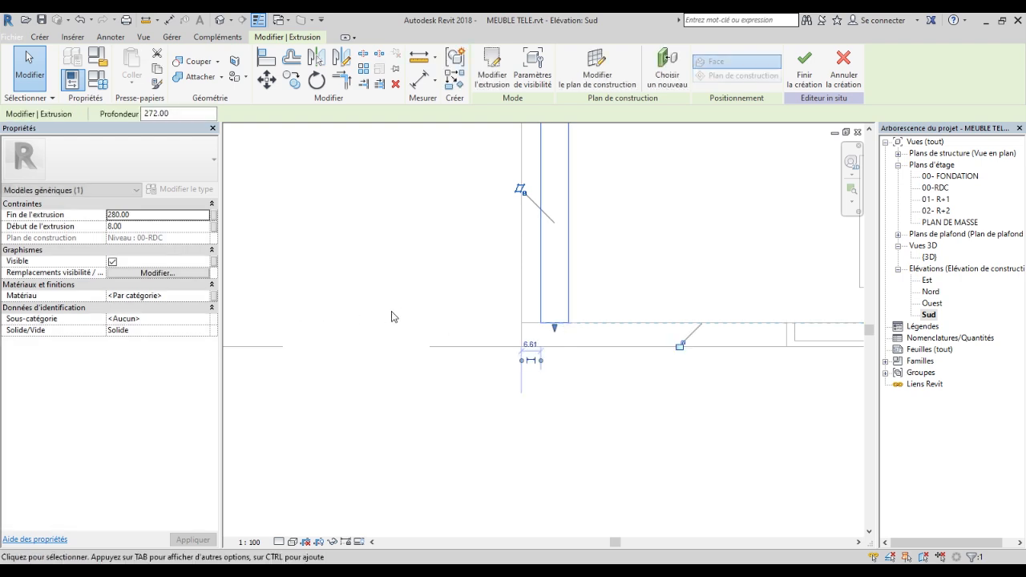
scroll(426, 461, "down", 5)
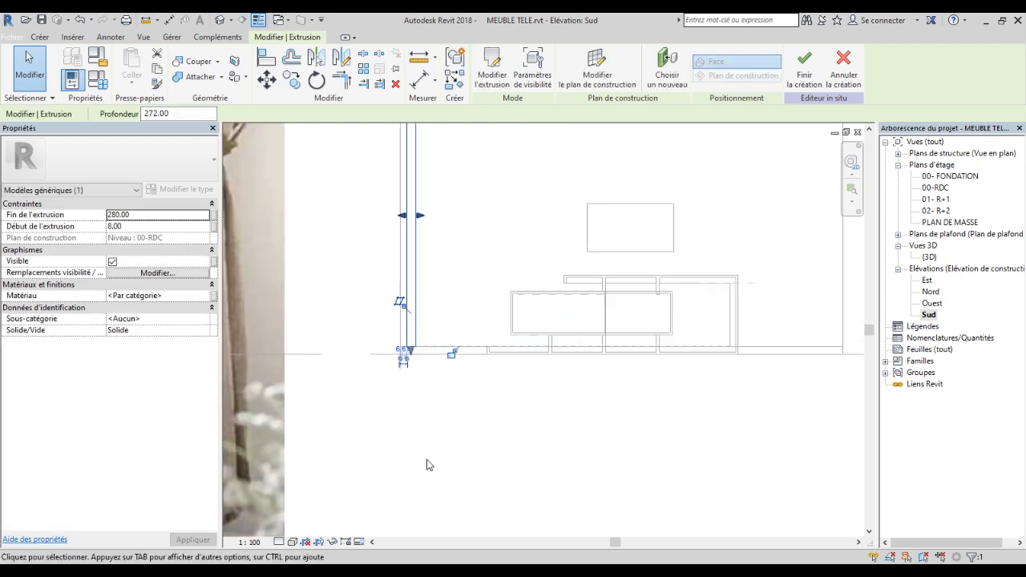
left_click(426, 465)
scroll(426, 463, "down", 3)
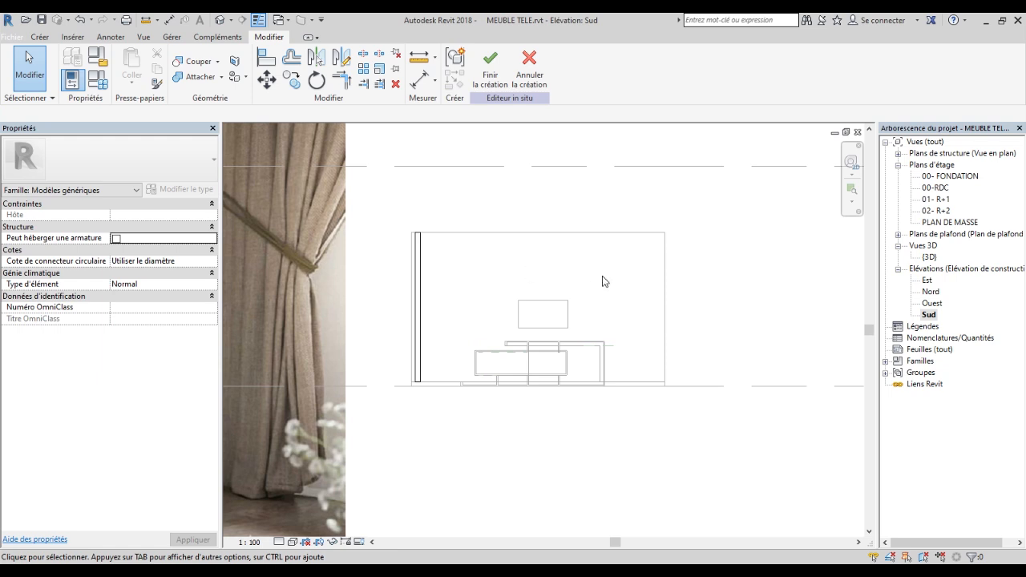
Start a multiple copy of the slat from its top corner and place the first copy 10 along the wall's top edge.
scroll(416, 271, "up", 2)
left_click(407, 265)
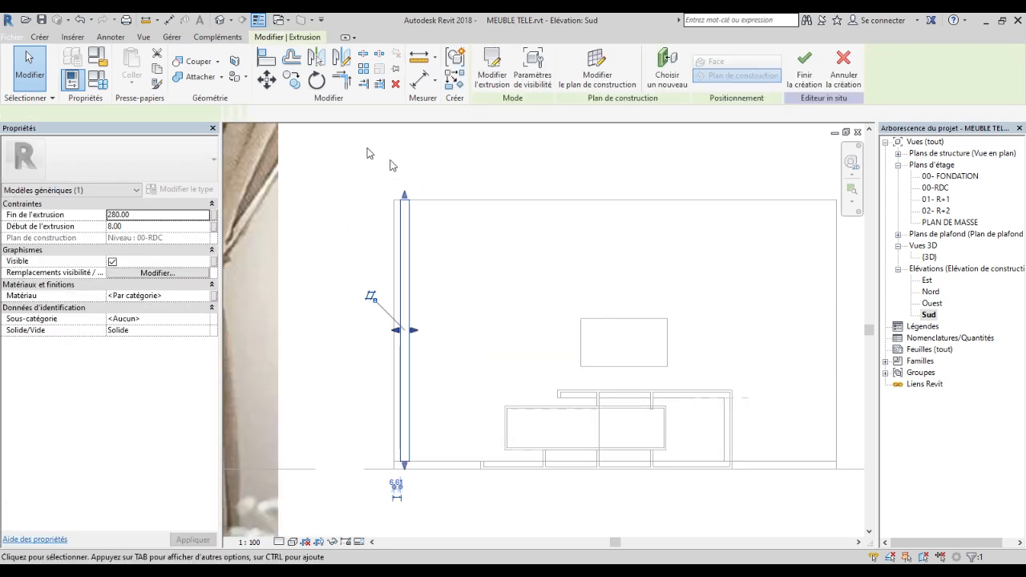
left_click(290, 79)
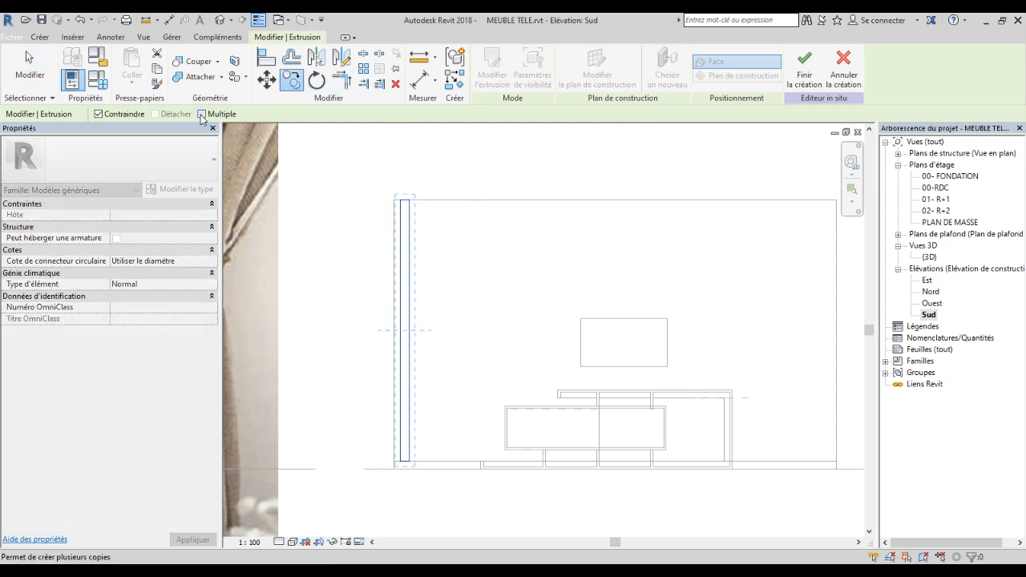
middle_click(435, 184)
middle_click(435, 183)
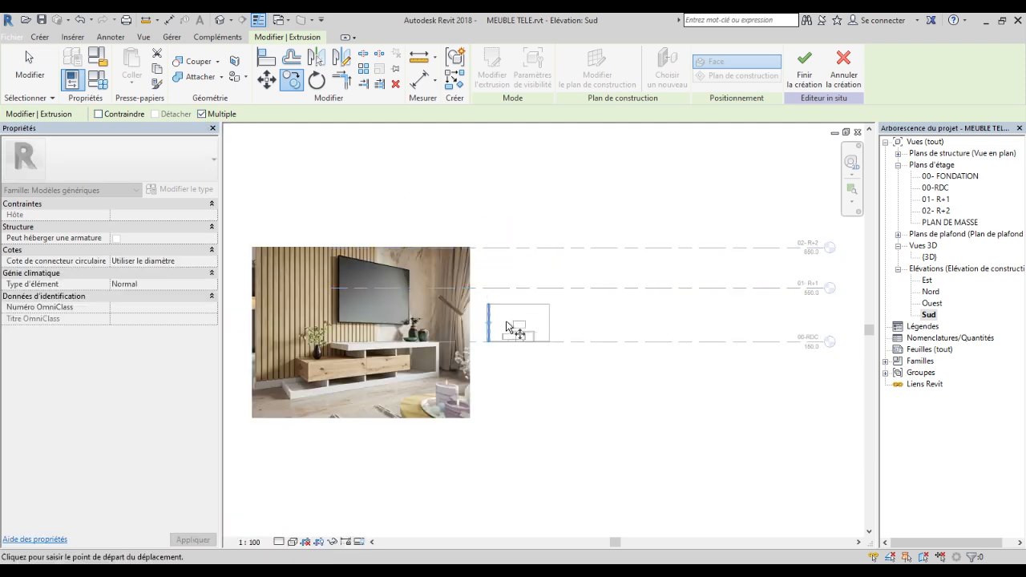
scroll(481, 300, "up", 7)
scroll(399, 298, "up", 5)
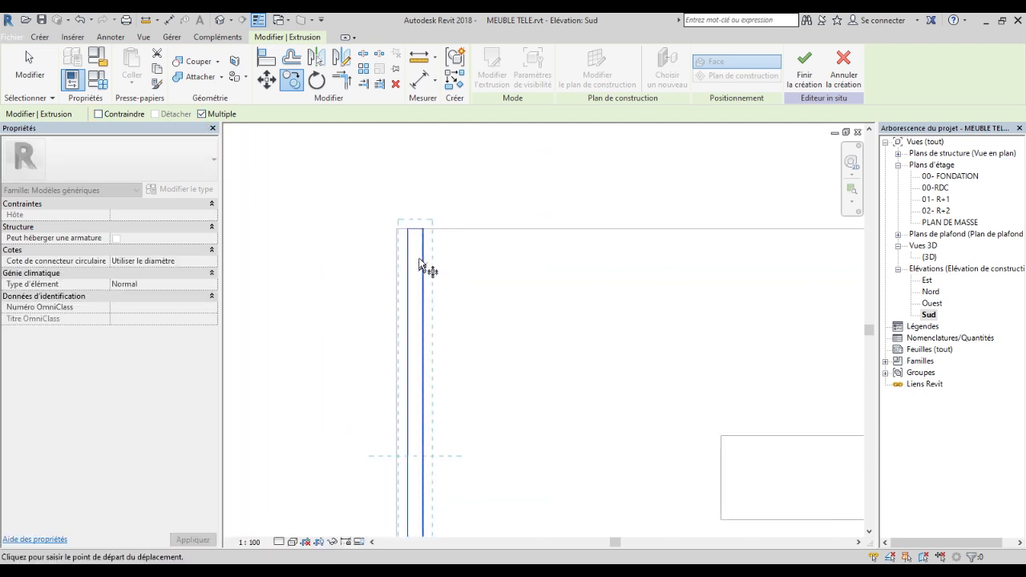
left_click(395, 192)
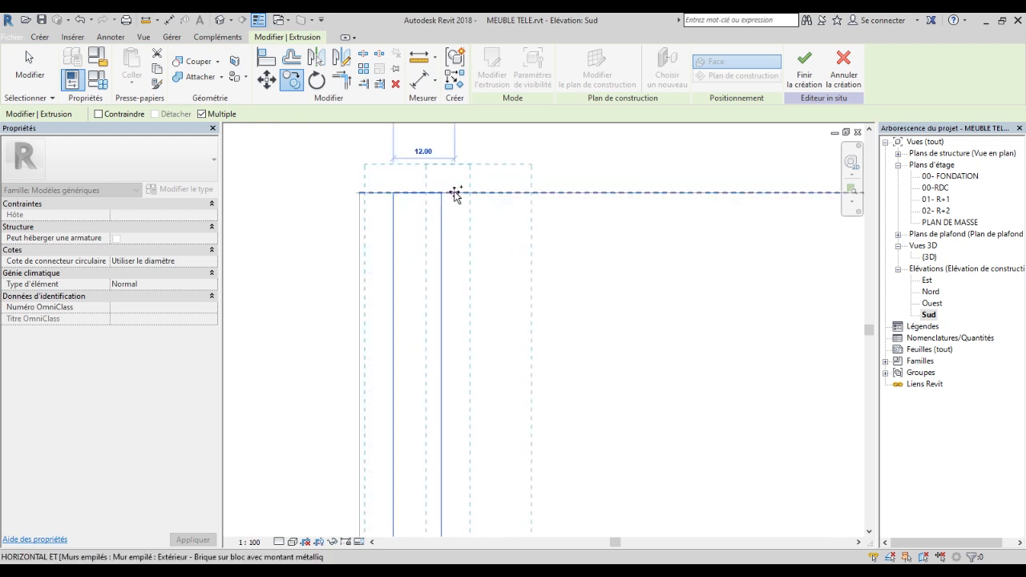
scroll(451, 193, "up", 2)
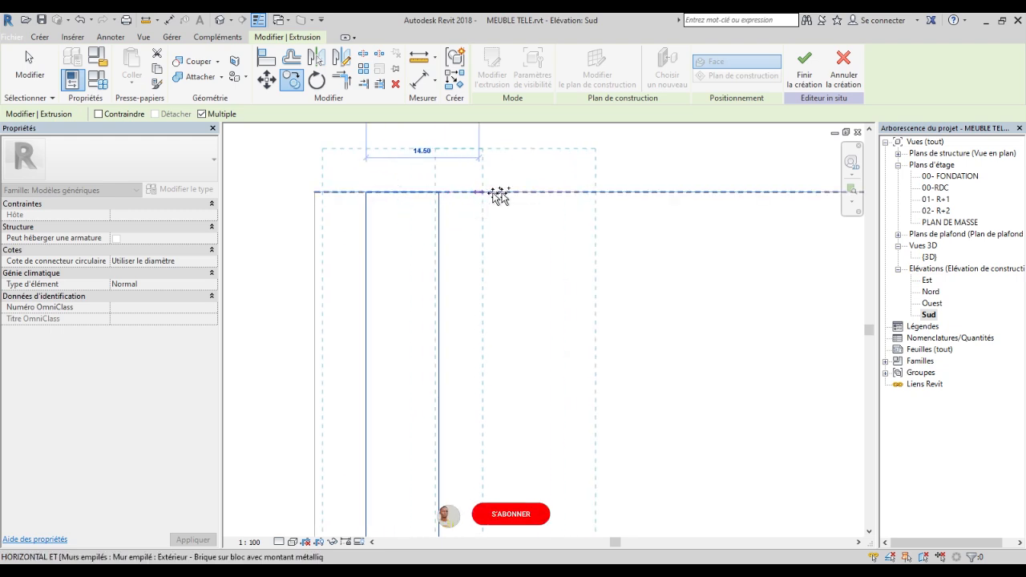
scroll(394, 204, "down", 3)
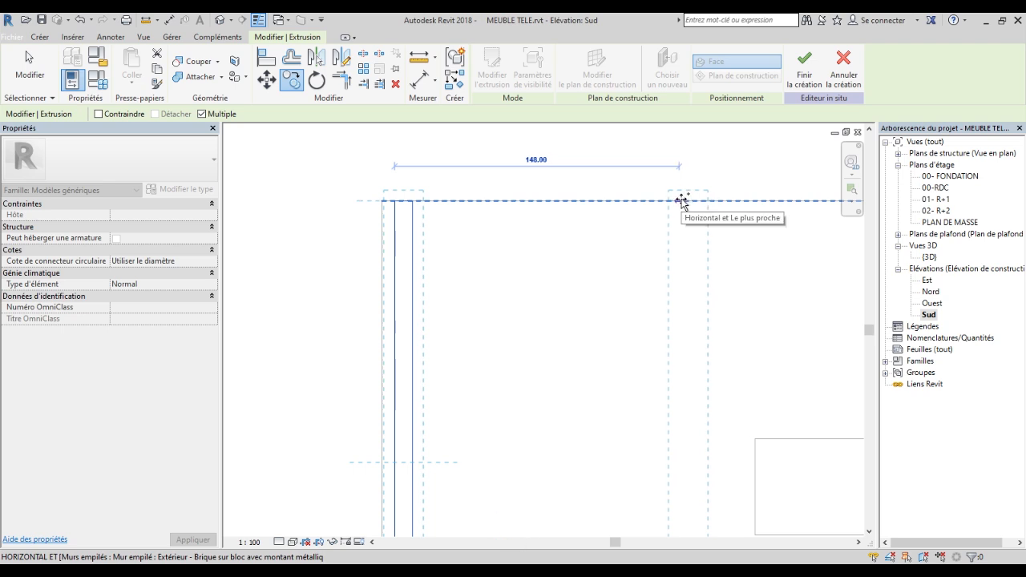
type("10")
key("Return")
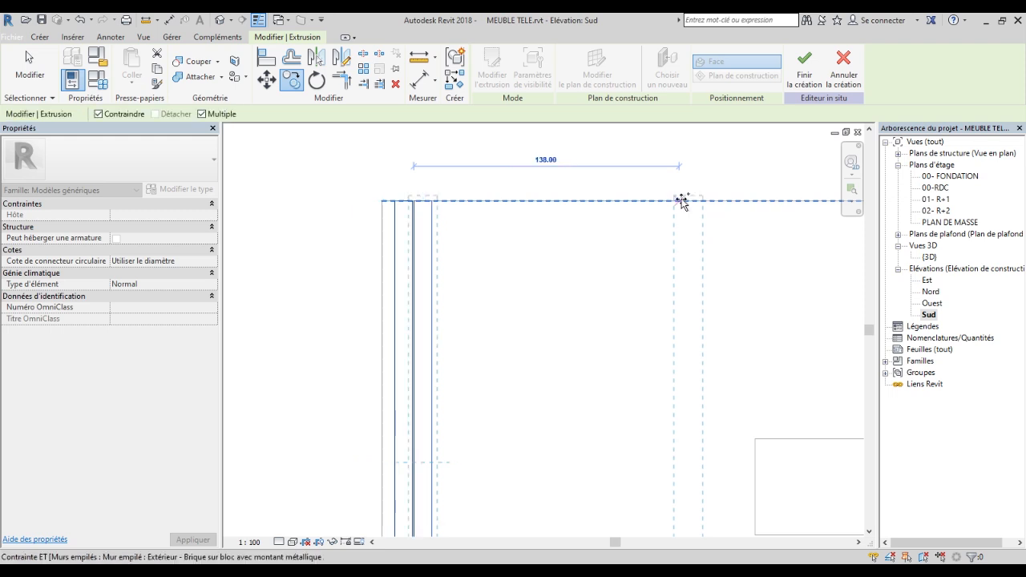
Place eleven more slat copies along the wall at a spacing of 10, and end the copy command.
type("10")
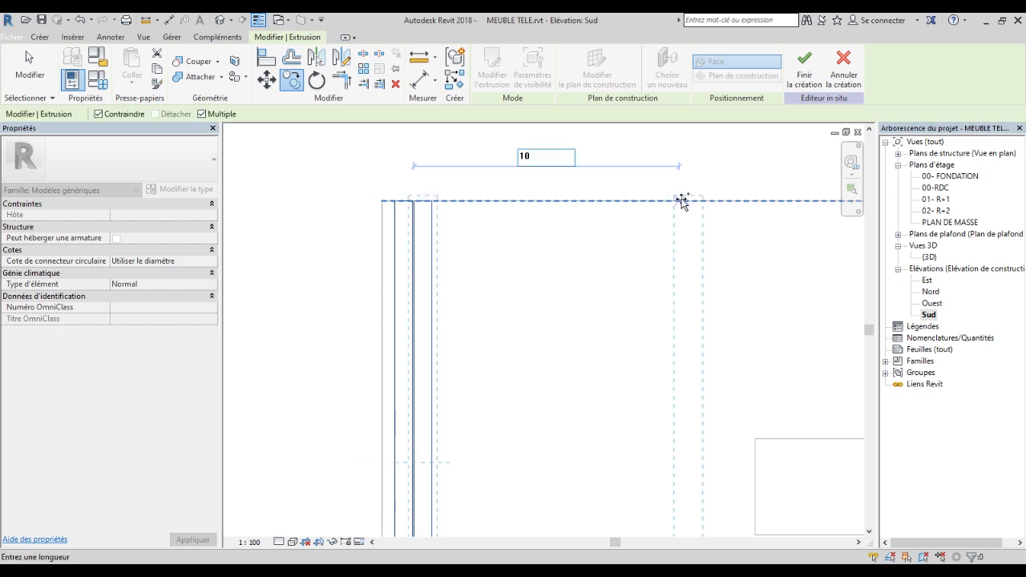
key("Return")
type("10")
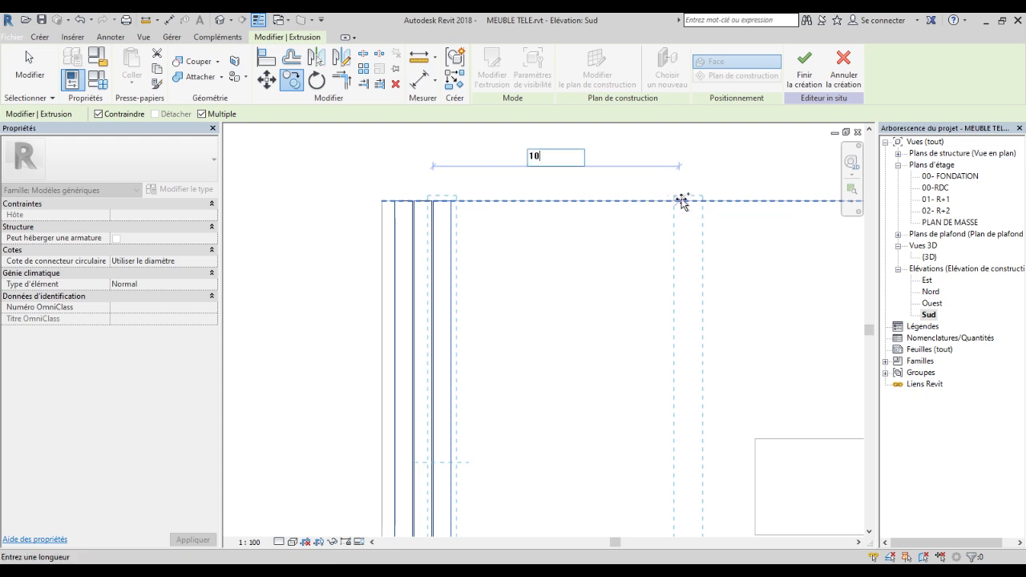
key("Return")
type("10")
key("Return")
type("10")
key("Return")
type("10")
key("Return")
type("10")
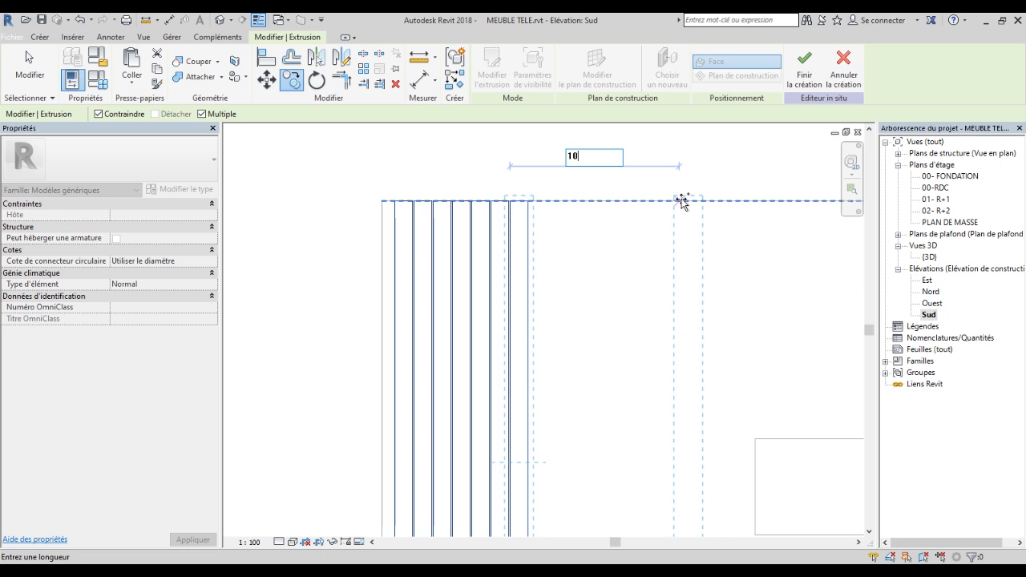
key("Return")
type("10")
key("Return")
type("10")
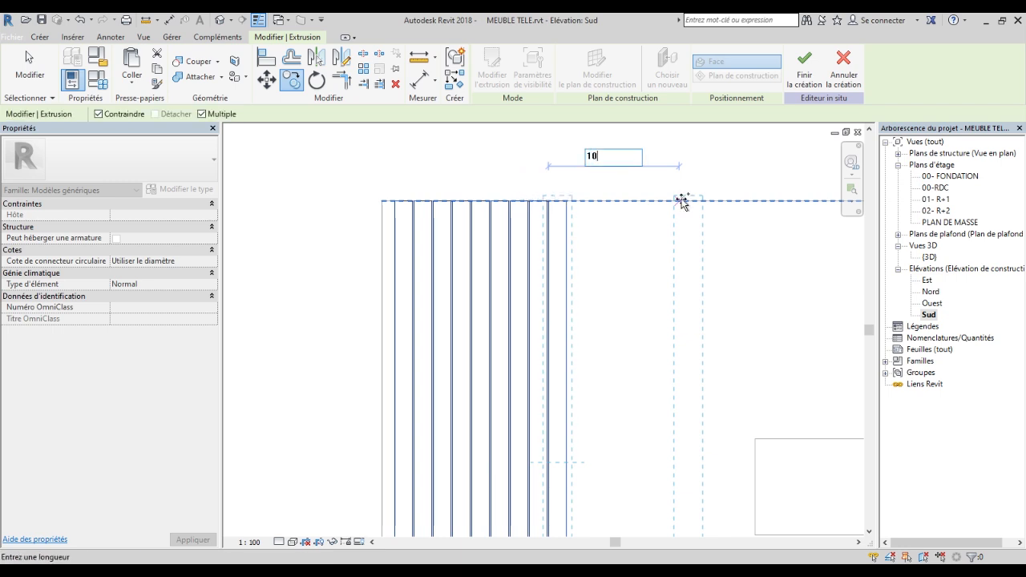
key("Return")
type("10")
key("Return")
type("1")
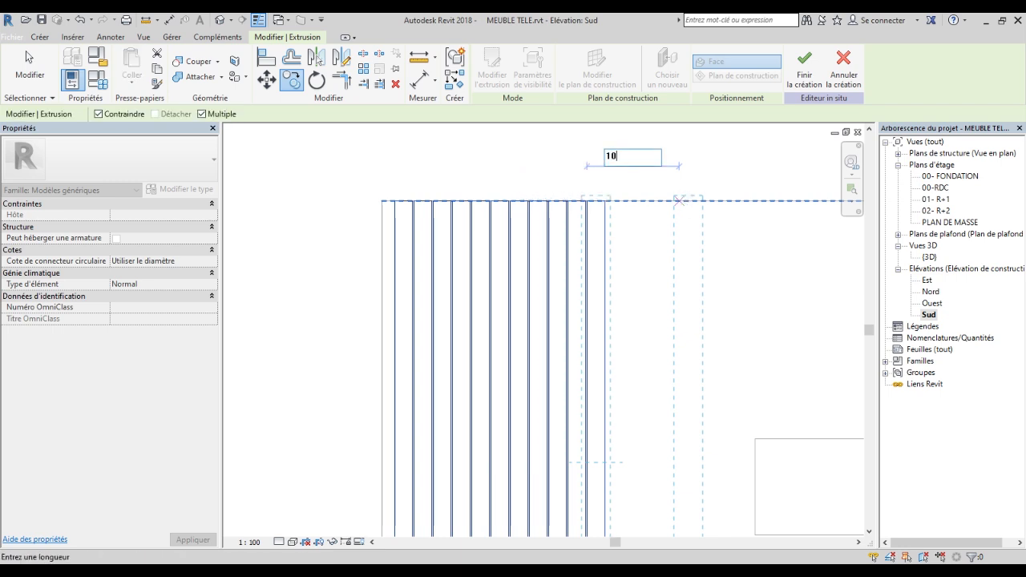
key("Return")
type("1")
key("Return")
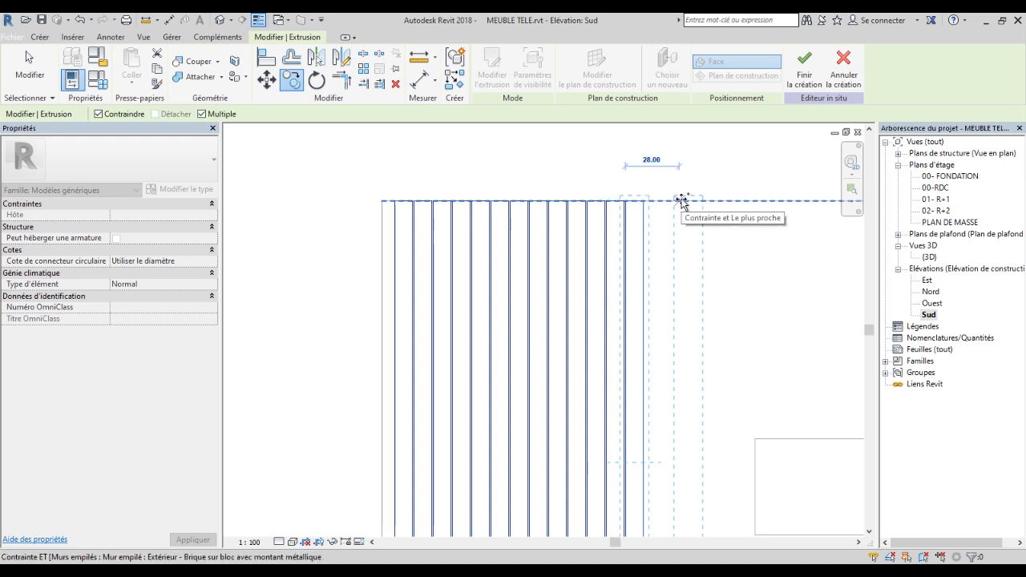
scroll(678, 200, "down", 2)
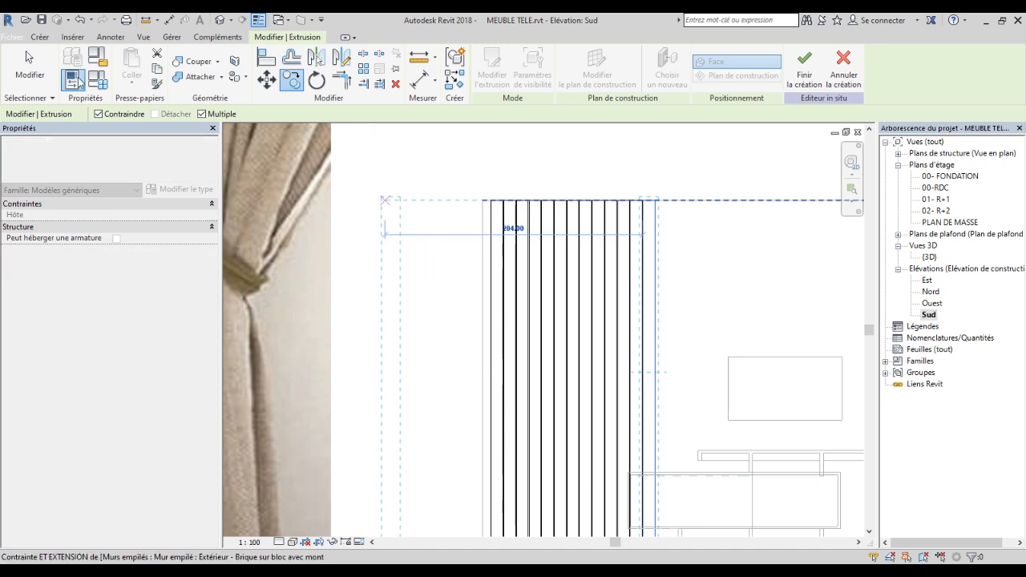
left_click(403, 214)
scroll(400, 208, "down", 2)
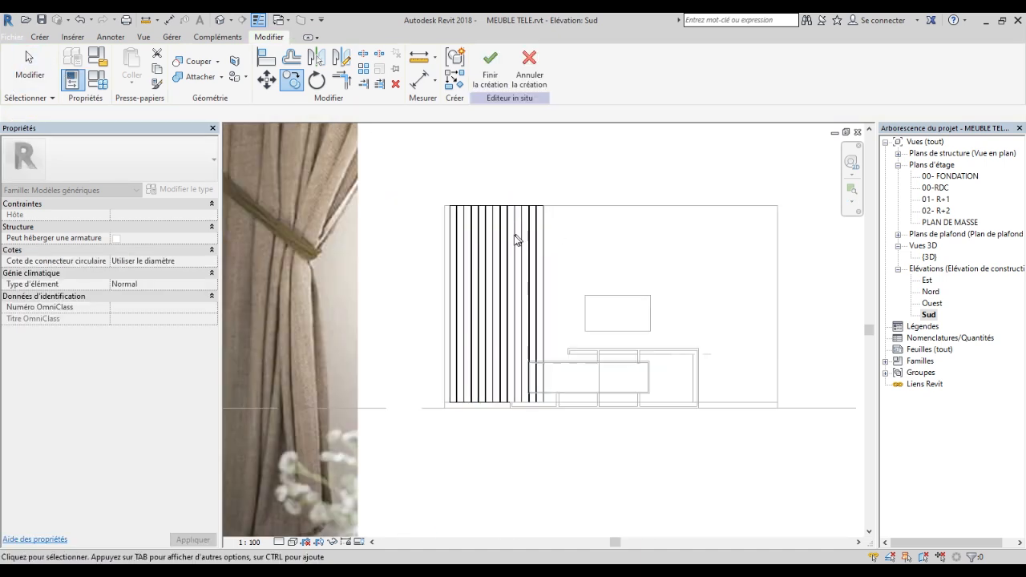
Copy the twelve slats beside the first one as a block, from the first slat's top inner corner to the last slat's top outer corner.
scroll(522, 235, "up", 2)
scroll(561, 211, "up", 2)
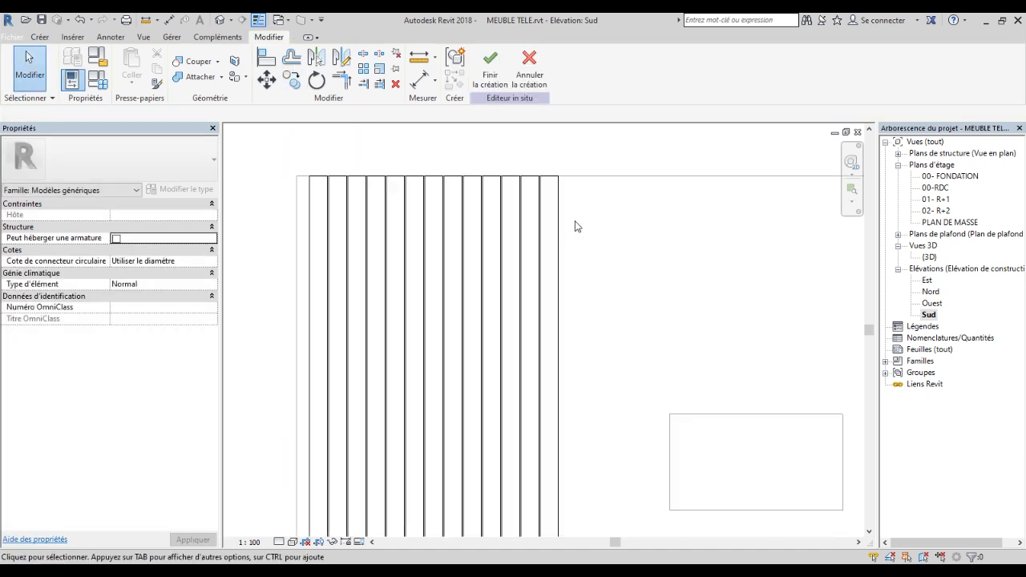
scroll(317, 187, "up", 1)
scroll(361, 189, "up", 1)
scroll(633, 183, "up", 1)
scroll(672, 233, "down", 1)
left_click_drag(690, 260, 463, 207)
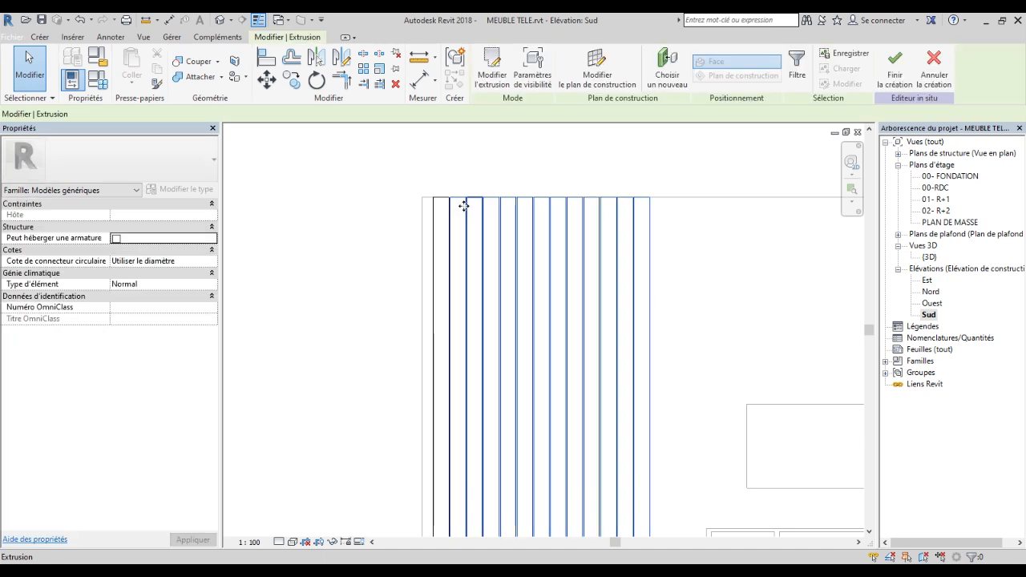
scroll(458, 210, "up", 2)
scroll(467, 197, "up", 3)
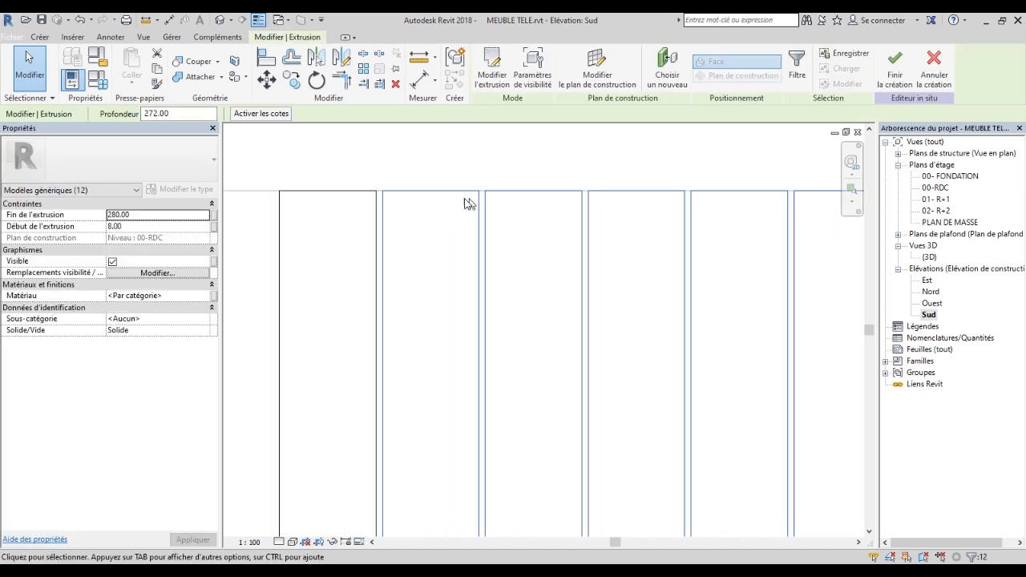
left_click(291, 78)
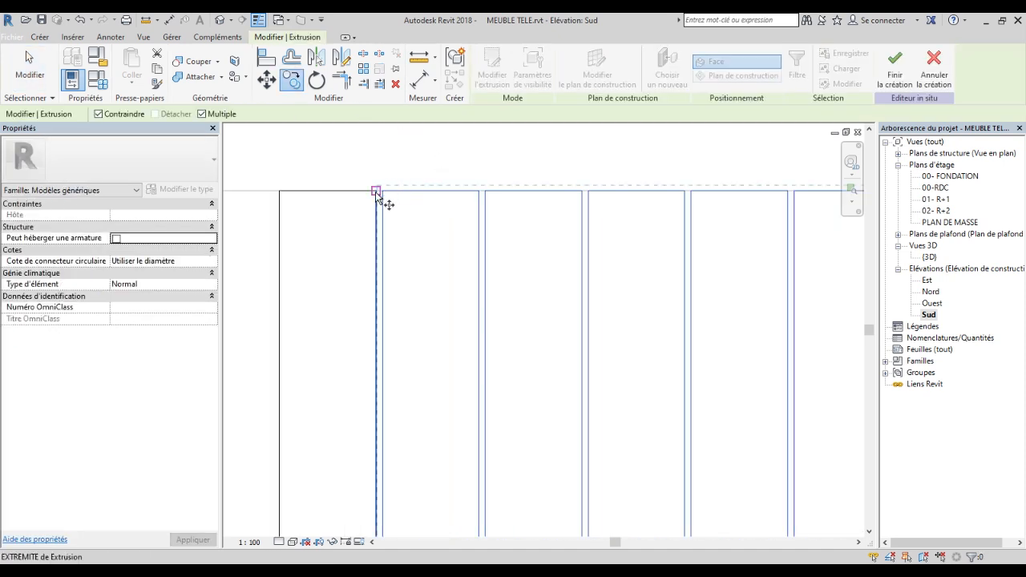
scroll(374, 192, "up", 1)
left_click(377, 190)
scroll(348, 209, "down", 4)
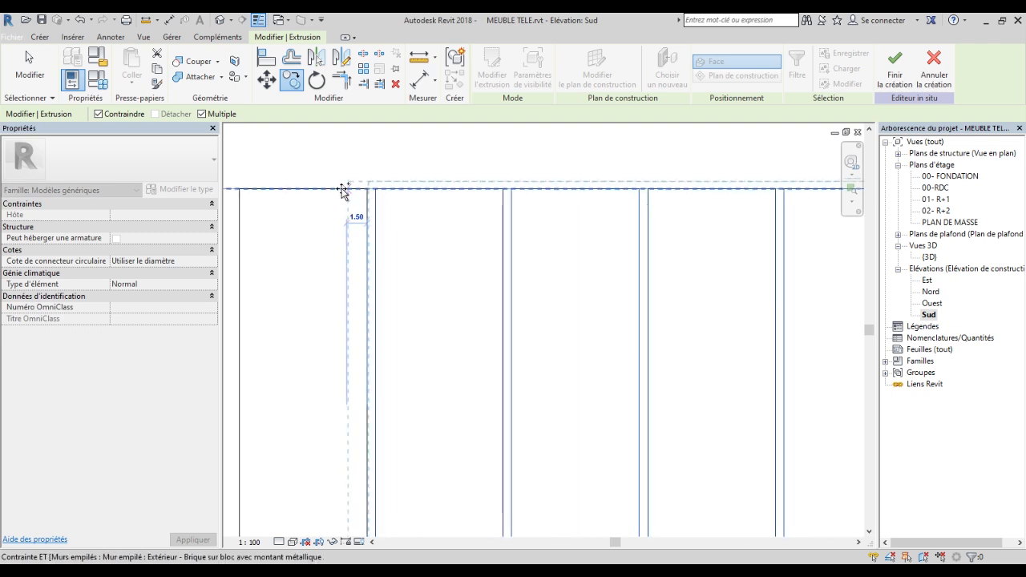
middle_click_drag(601, 185, 397, 190)
scroll(601, 181, "up", 2)
scroll(646, 210, "up", 4)
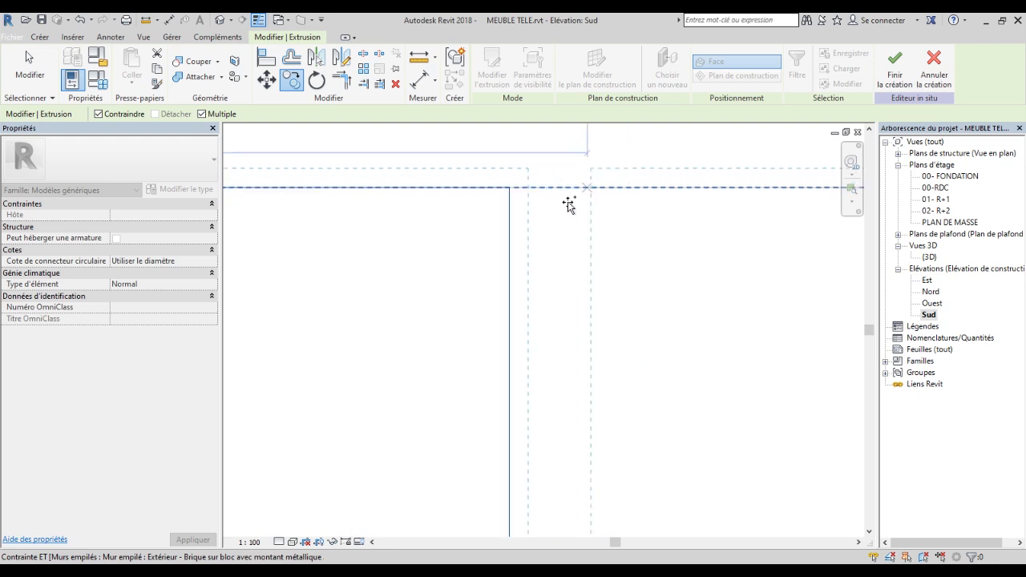
left_click(510, 188)
scroll(481, 189, "down", 5)
scroll(459, 218, "down", 3)
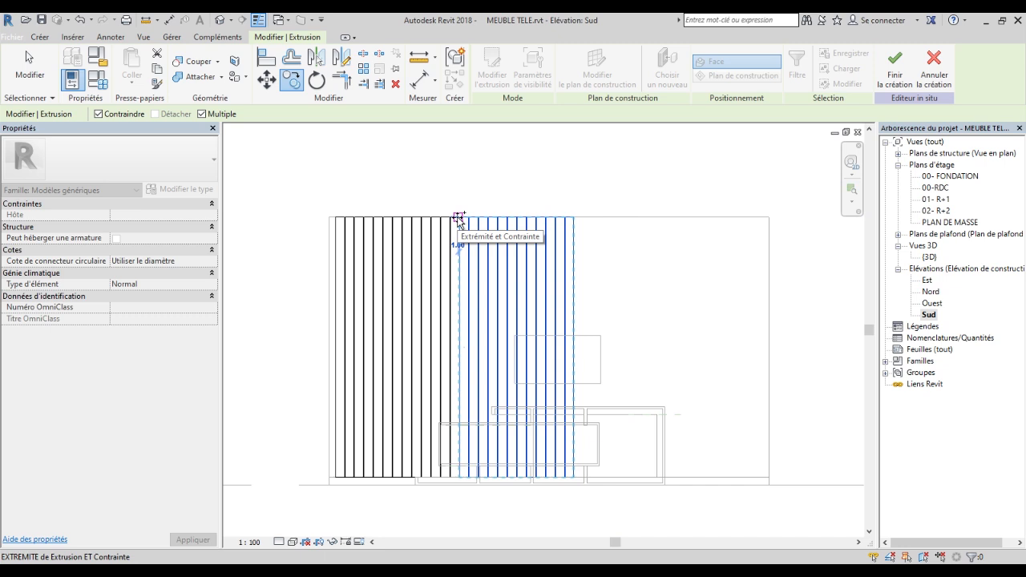
key("Escape")
key("Escape")
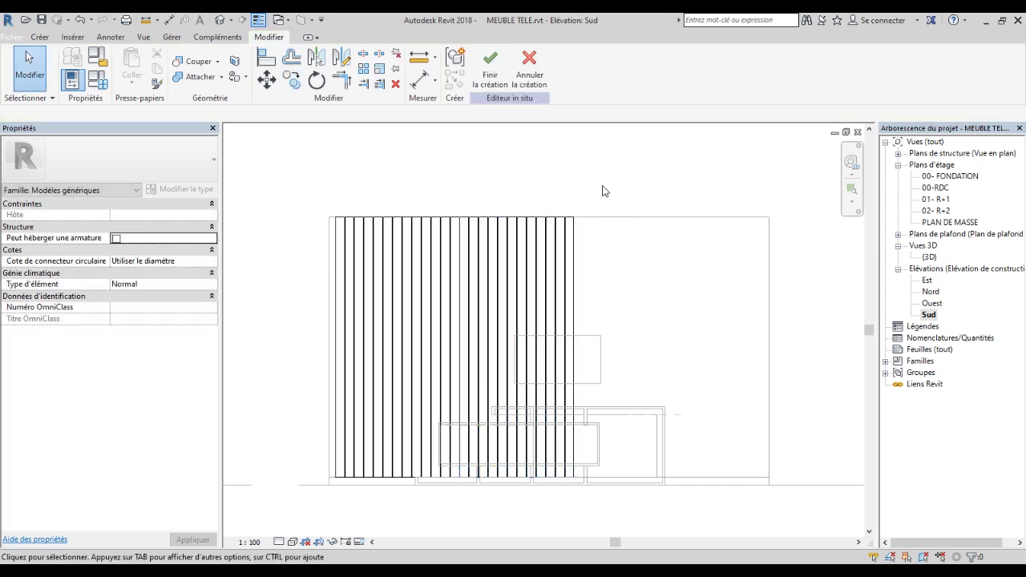
Delete the last slat at the free end of the row, above the TV.
scroll(596, 271, "up", 3)
left_click_drag(606, 281, 556, 245)
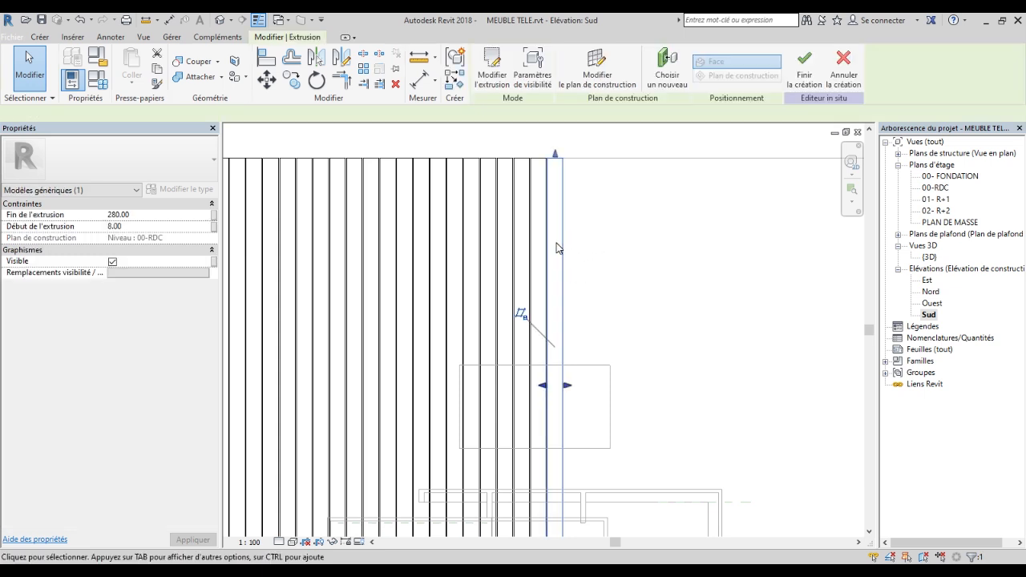
right_click(556, 244)
left_click(625, 378)
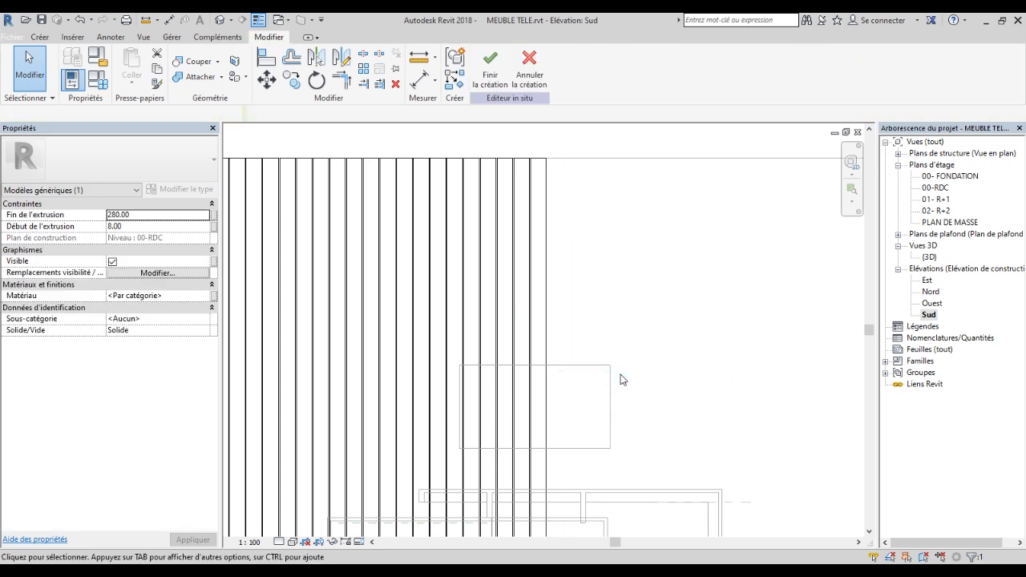
Lower the top of the last slat in the row to the TV's bottom edge, giving an extrusion end of 106.17.
scroll(597, 295, "down", 3)
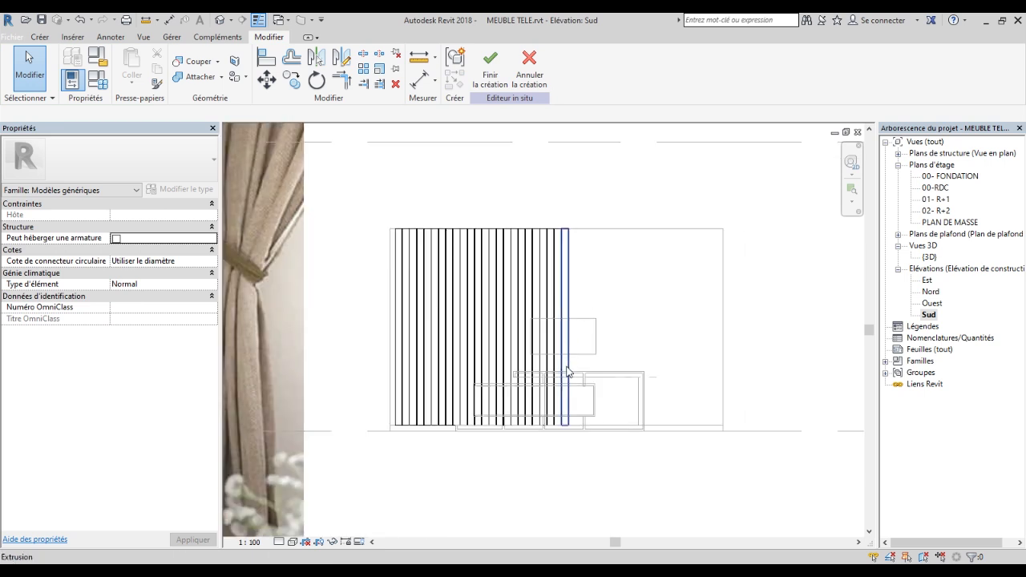
scroll(569, 345, "up", 5)
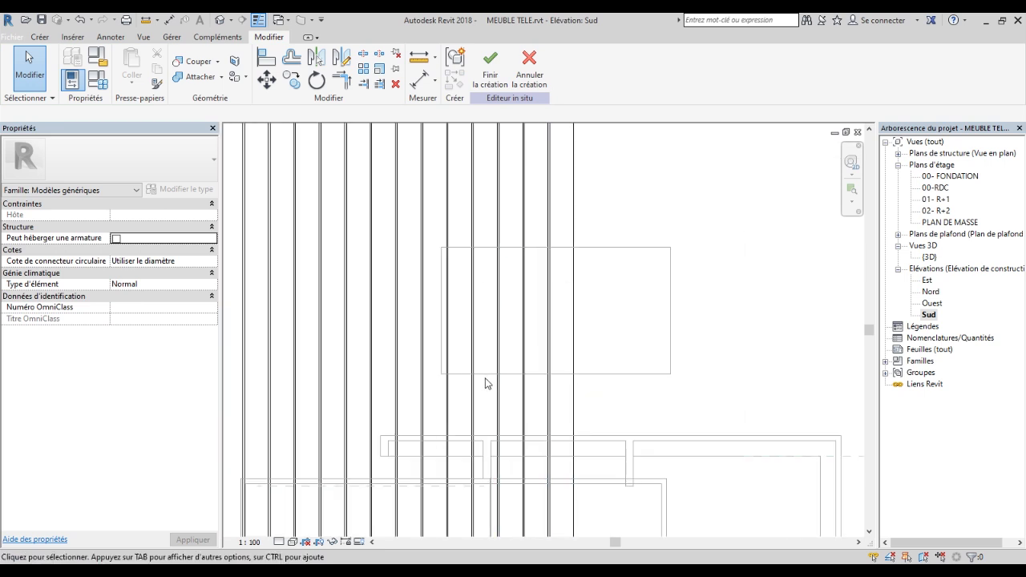
scroll(513, 303, "down", 2)
scroll(529, 303, "up", 2)
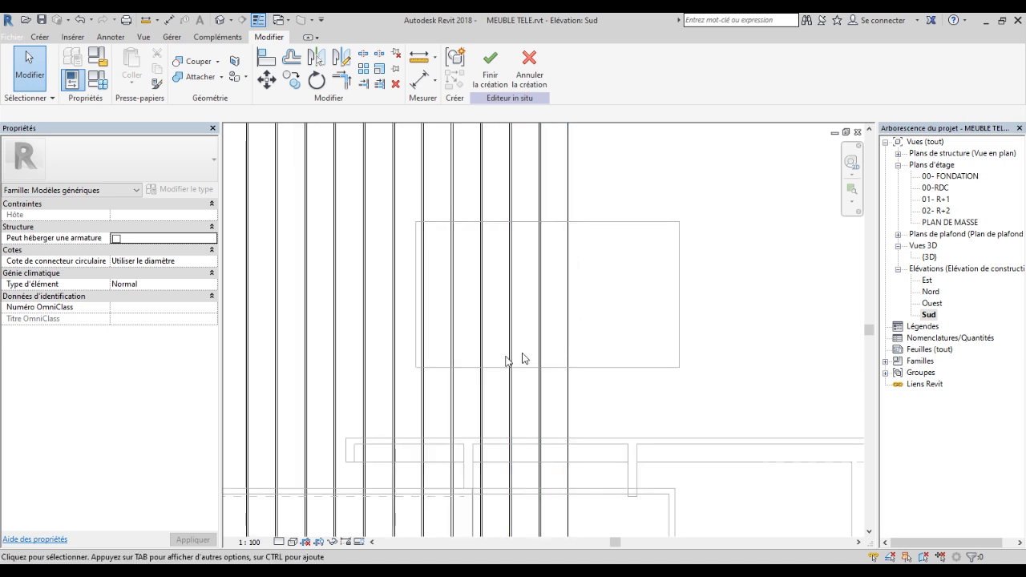
scroll(591, 300, "down", 2)
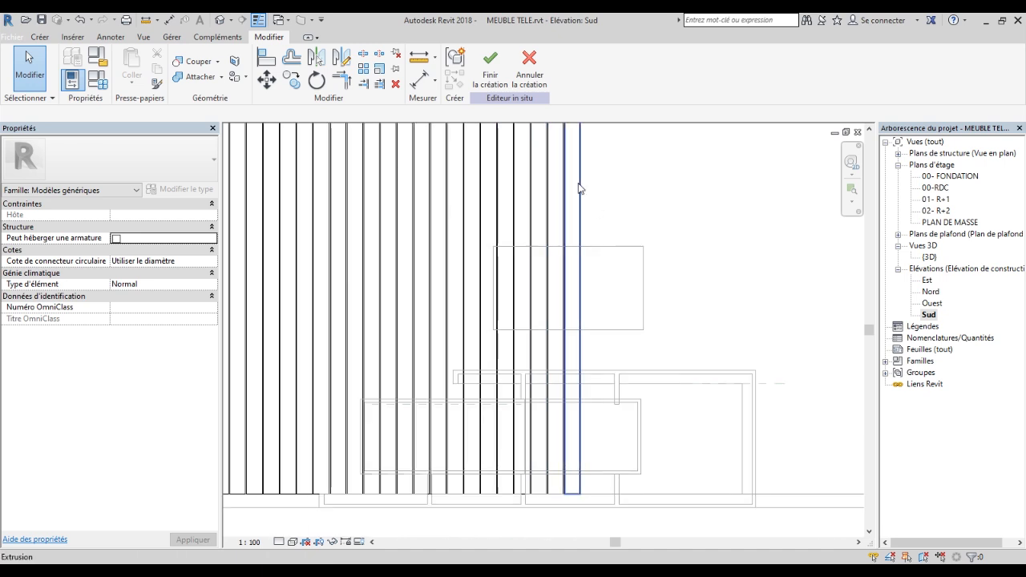
scroll(565, 264, "down", 1)
scroll(565, 234, "down", 1)
middle_click_drag(597, 307, 577, 343)
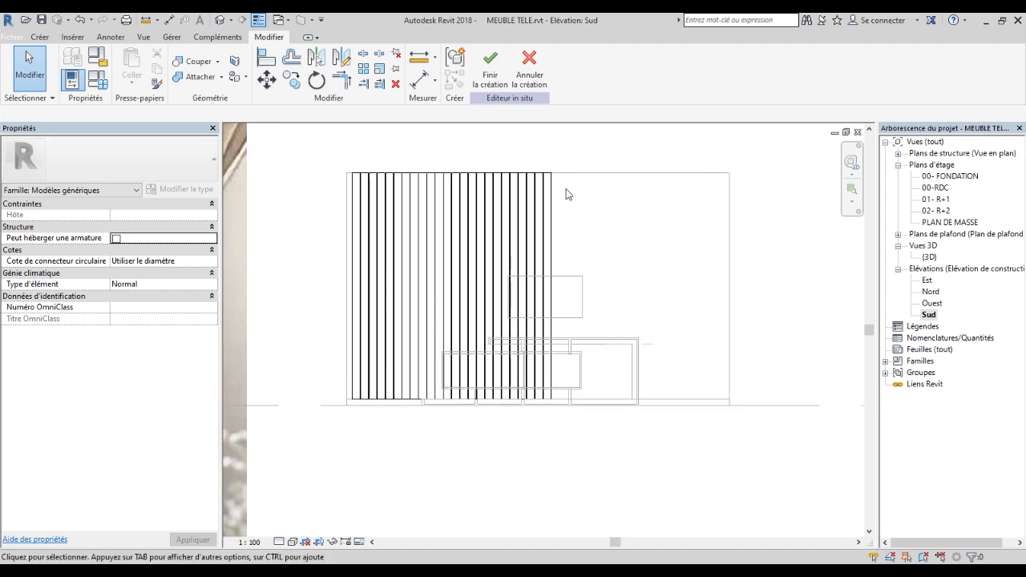
scroll(564, 189, "up", 1)
left_click(539, 178)
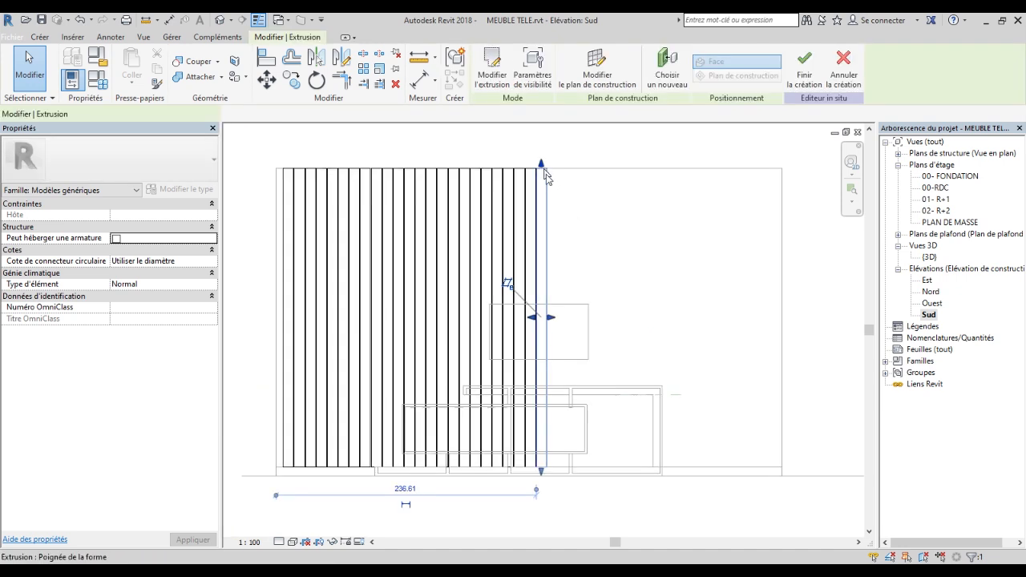
left_click_drag(541, 235, 541, 357)
Lower the tops of the next two slats toward the row's start to the TV's bottom edge as well.
left_click(522, 210)
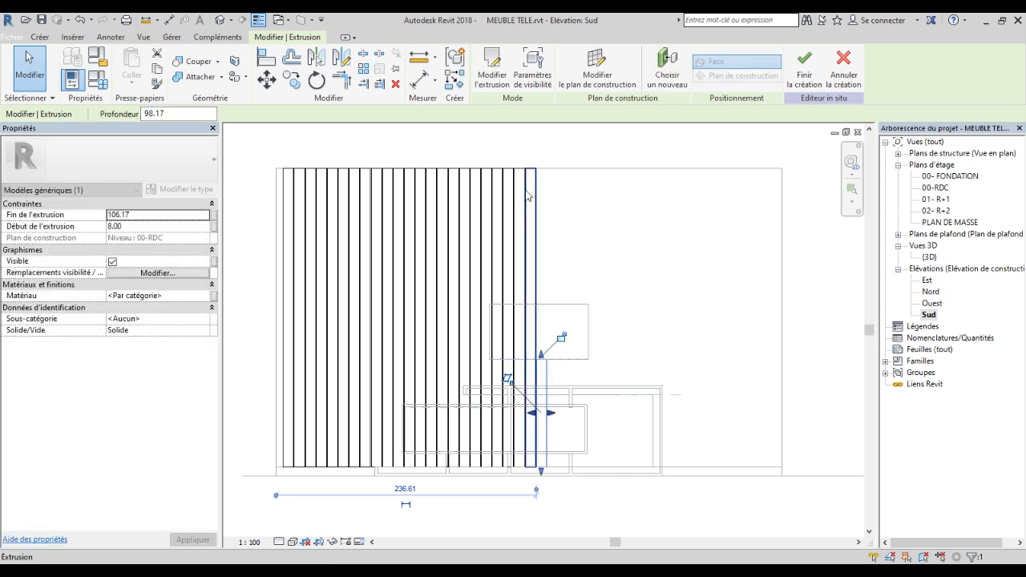
left_click_drag(530, 166, 538, 364)
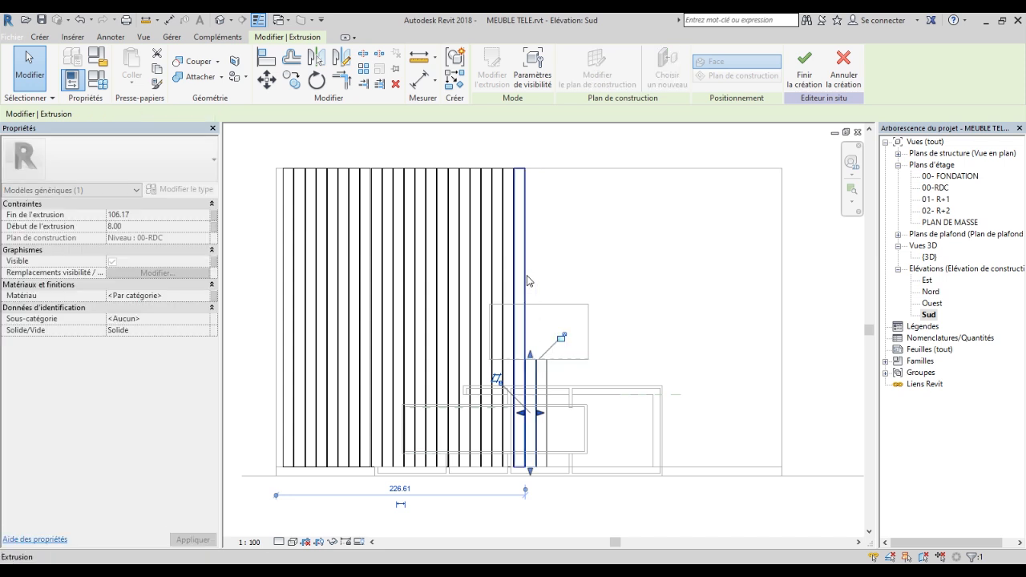
left_click(520, 185)
left_click_drag(520, 166, 531, 359)
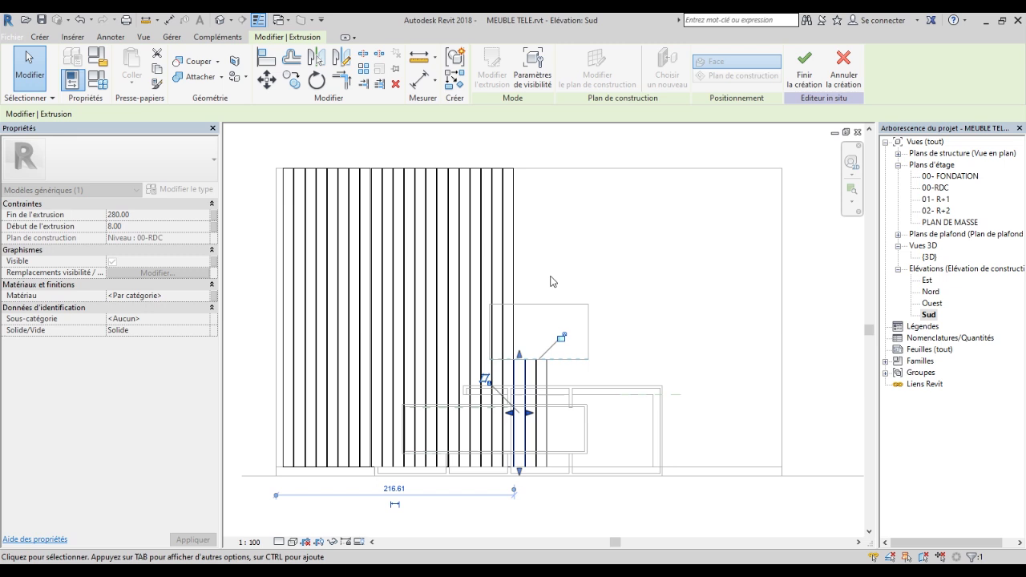
Lower the tops of the next two full-height slats toward the row's start to the TV's bottom edge.
middle_click_drag(555, 269, 561, 254)
left_click(520, 223)
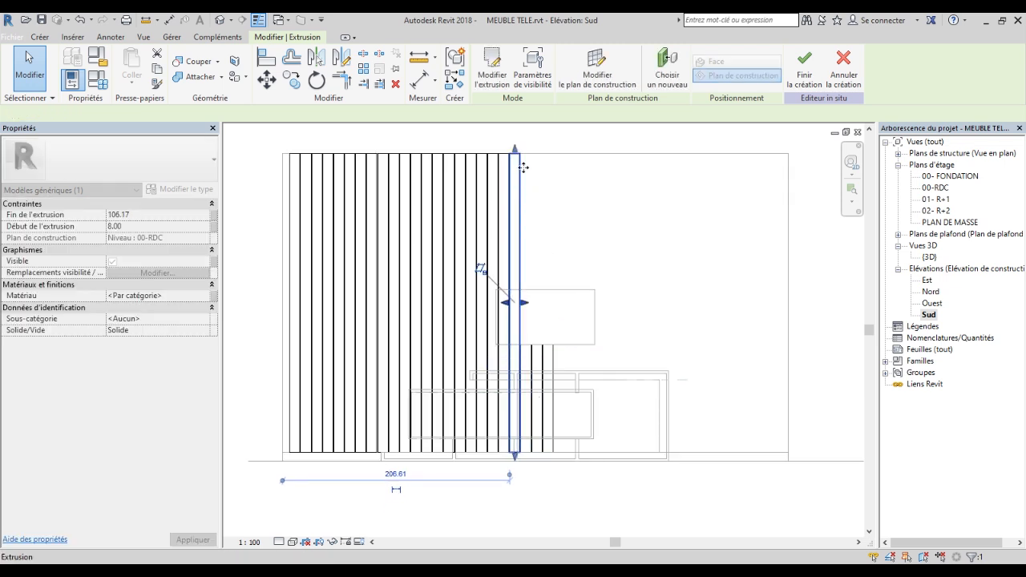
left_click_drag(517, 153, 513, 272)
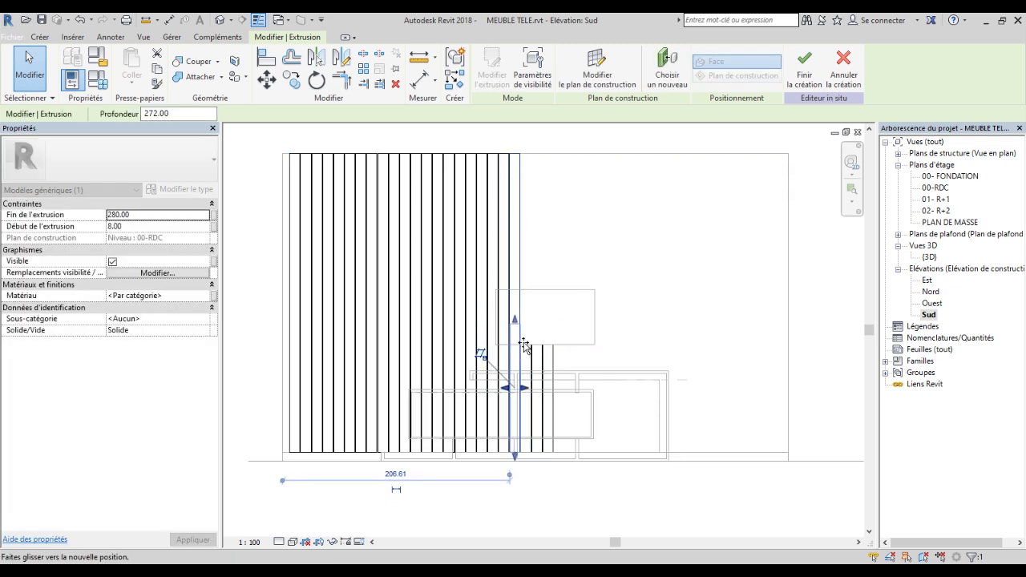
left_click_drag(523, 344, 523, 347)
scroll(529, 337, "up", 3)
scroll(549, 296, "down", 4)
middle_click_drag(546, 202, 547, 252)
left_click(539, 218)
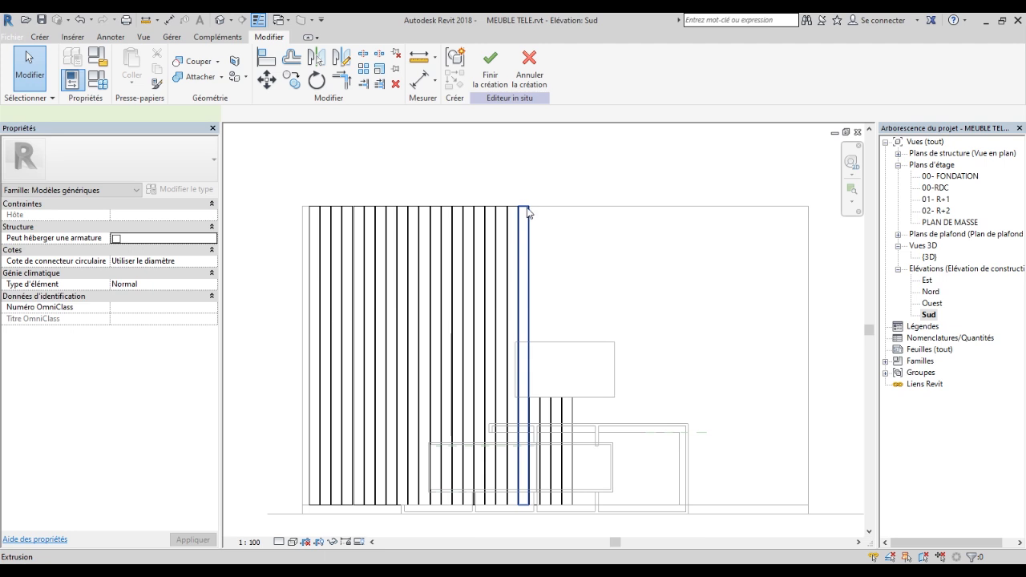
left_click(527, 209)
left_click_drag(524, 202, 525, 397)
left_click(586, 259)
Delete the full-height slat that partly overlaps the TV's side edge.
scroll(543, 404, "up", 4)
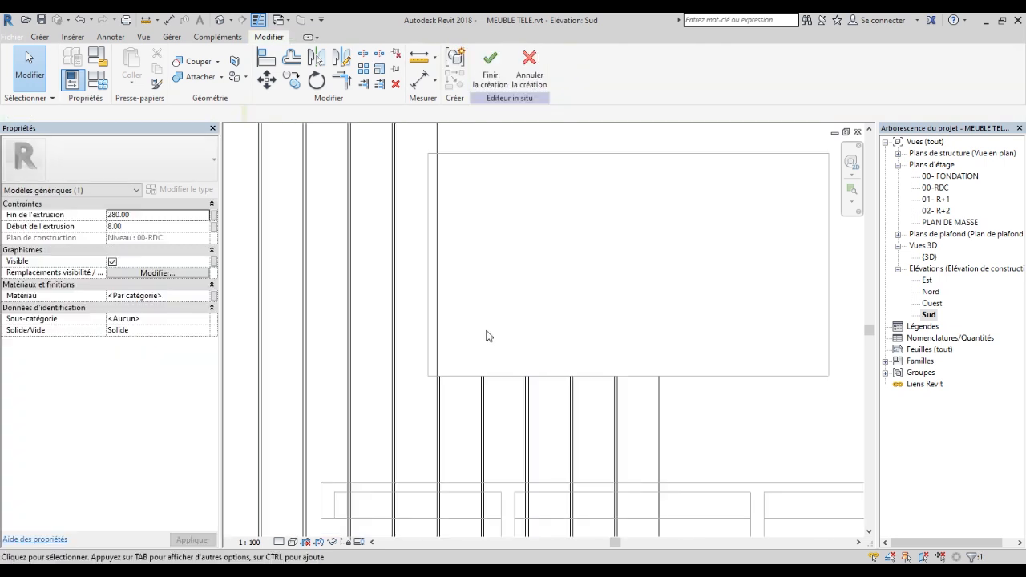
scroll(489, 336, "down", 2)
scroll(462, 236, "up", 2)
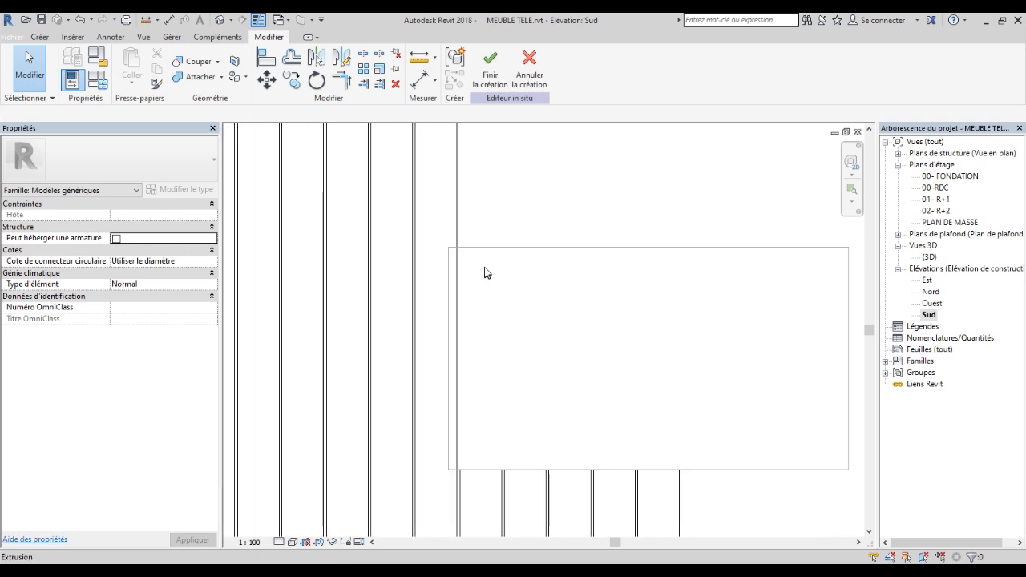
scroll(476, 264, "down", 2)
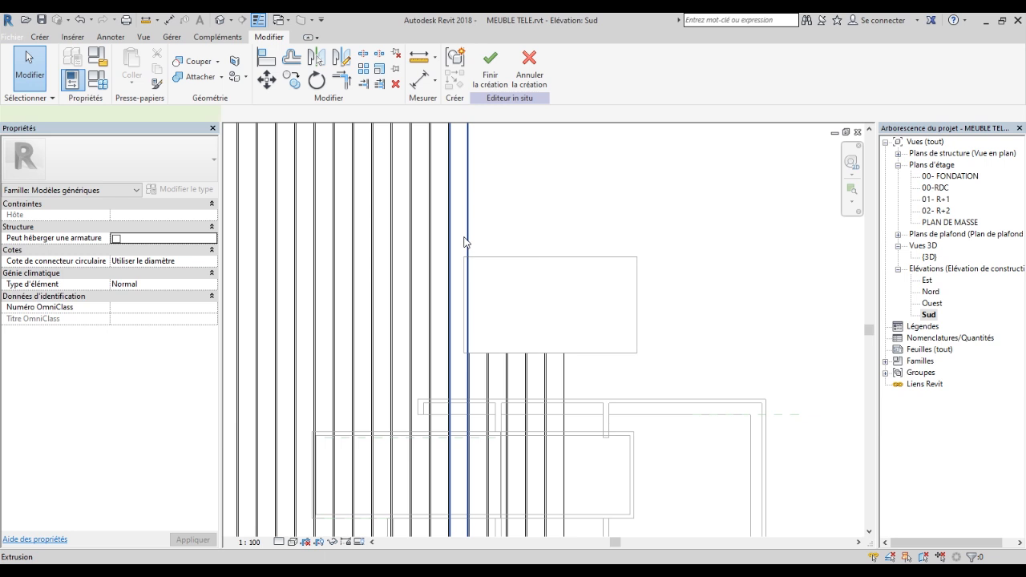
left_click(467, 241)
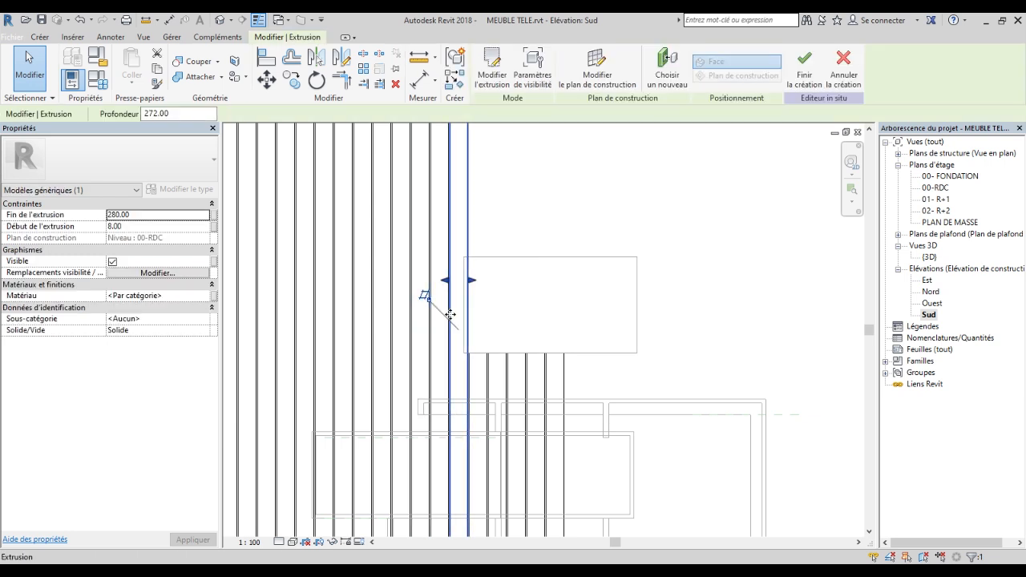
scroll(474, 254, "down", 1)
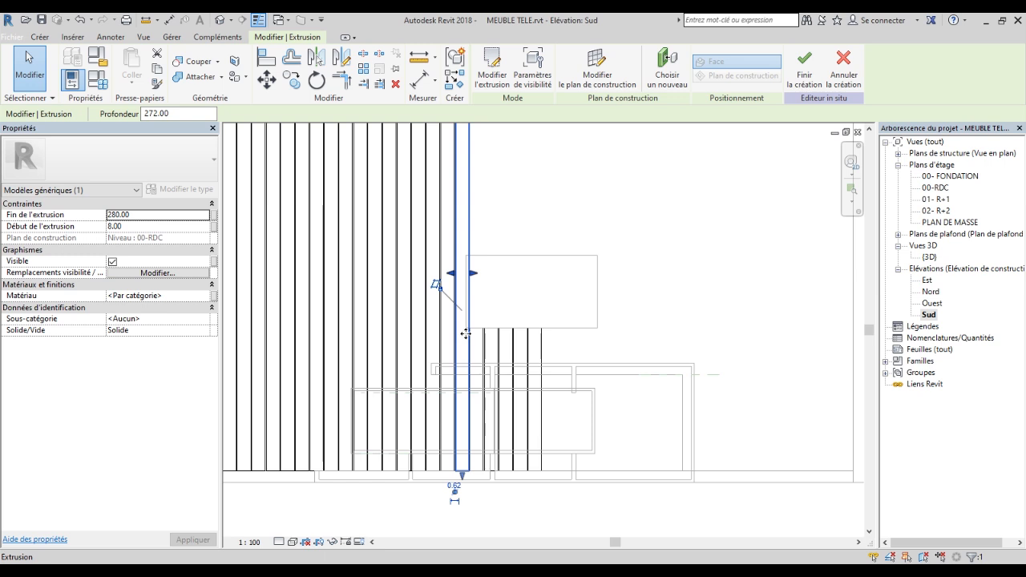
right_click(464, 204)
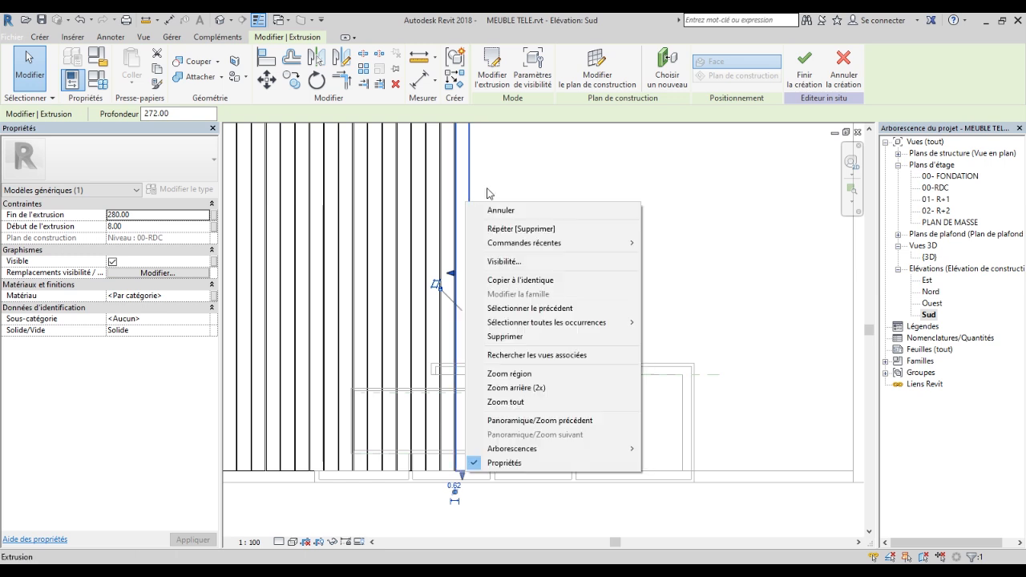
left_click(505, 336)
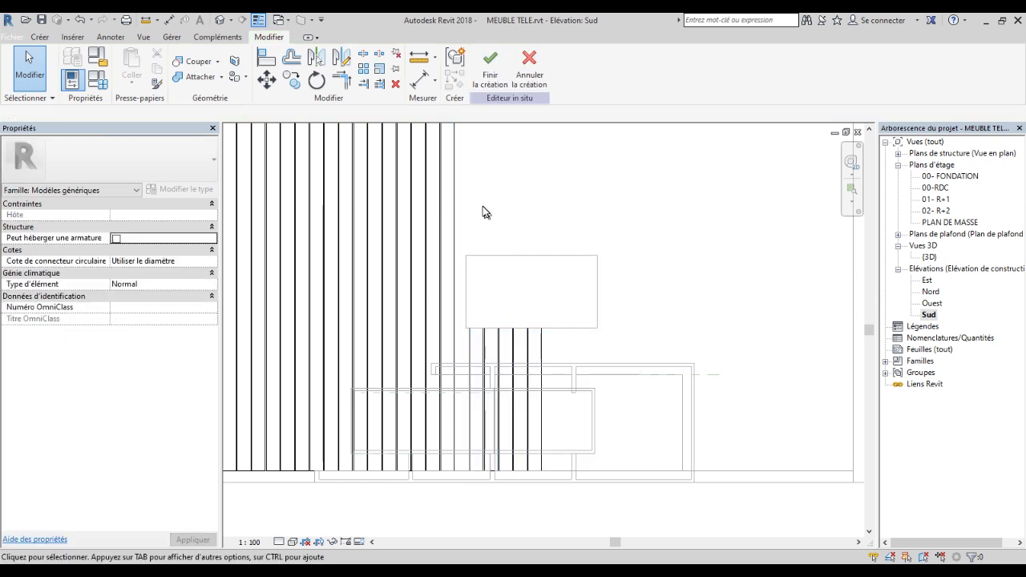
Start a new extrusion, picking the face of the last full-height slat as its work plane.
left_click(40, 37)
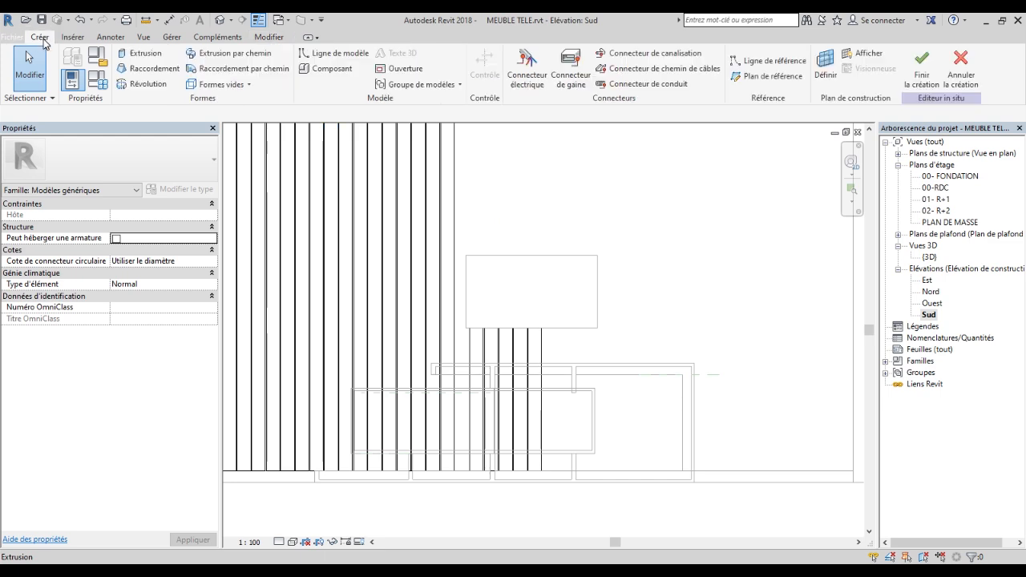
left_click(145, 55)
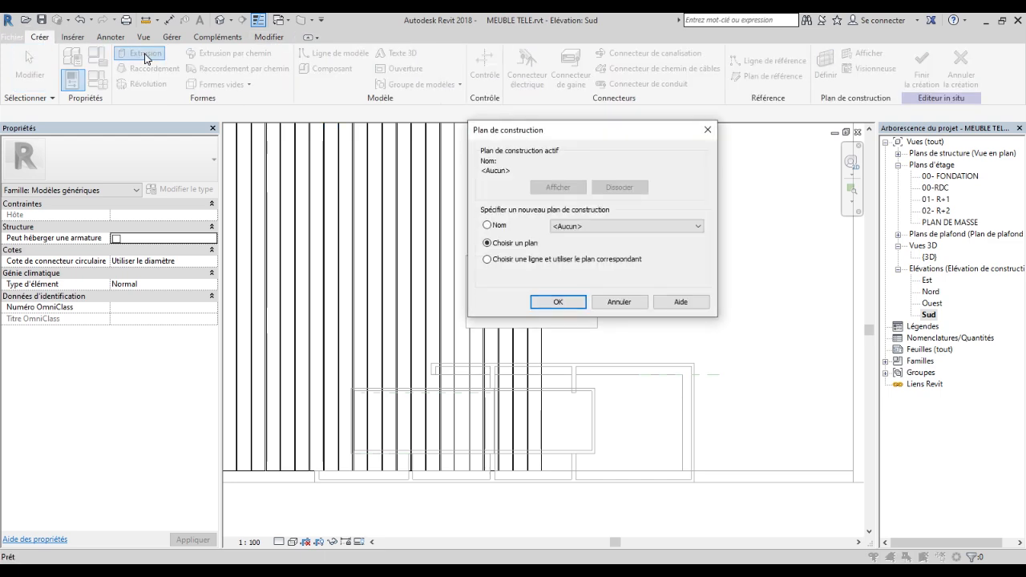
left_click(549, 302)
scroll(469, 320, "up", 3)
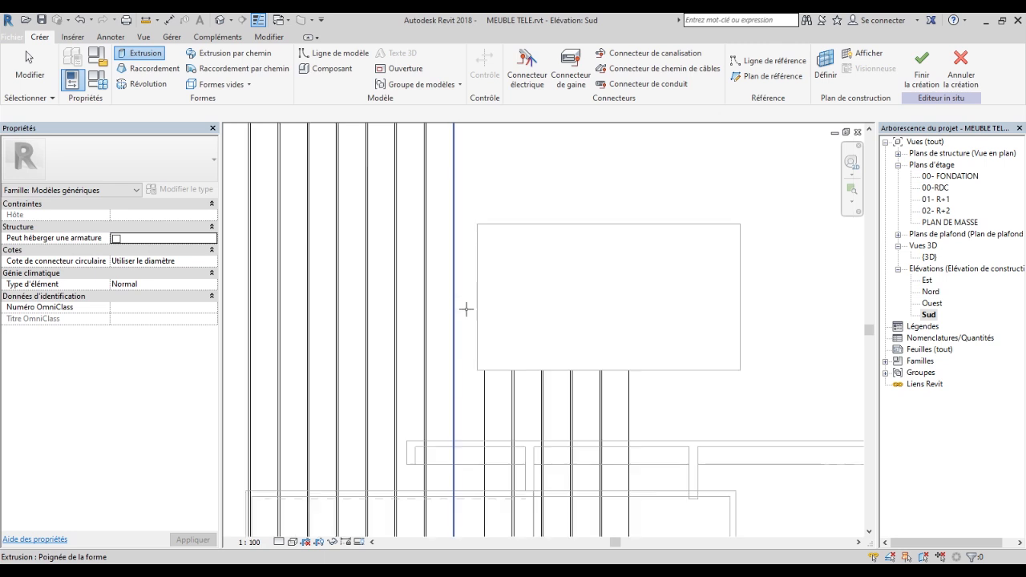
scroll(460, 295, "up", 1)
left_click(451, 311)
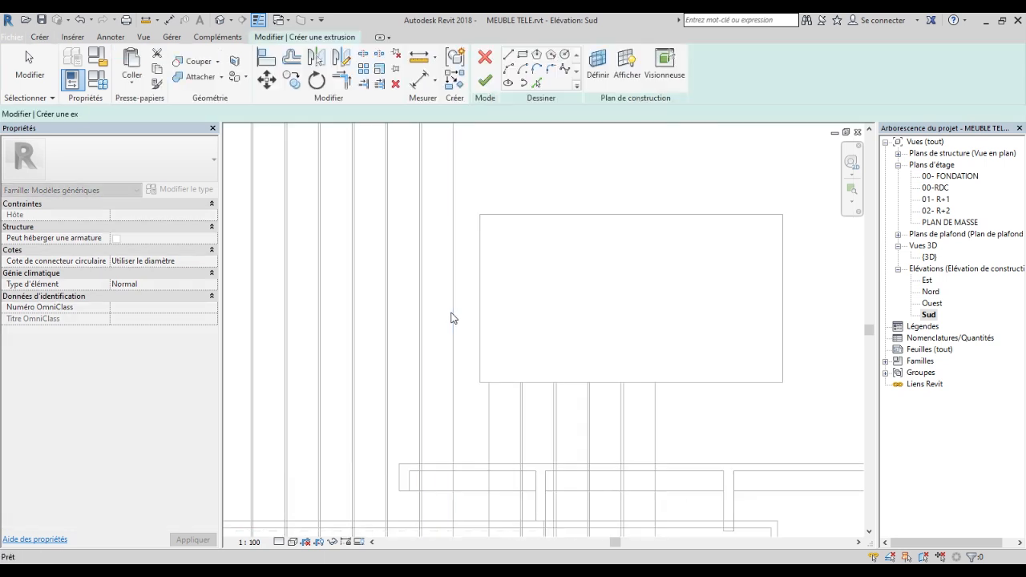
Pick the complete outline of the second-to-last full-height slat as the extrusion's sketch lines.
scroll(492, 227, "down", 3)
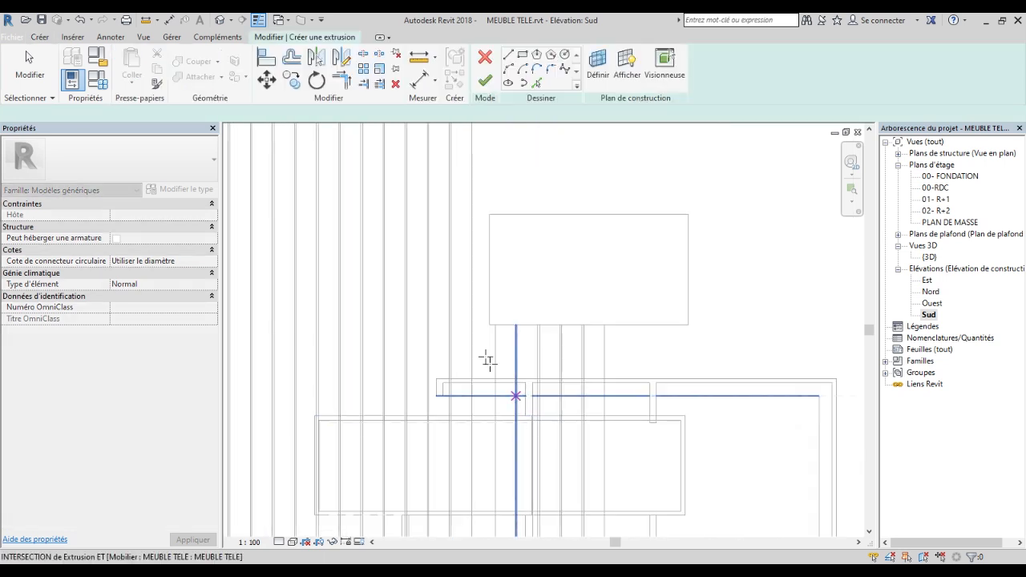
left_click(537, 84)
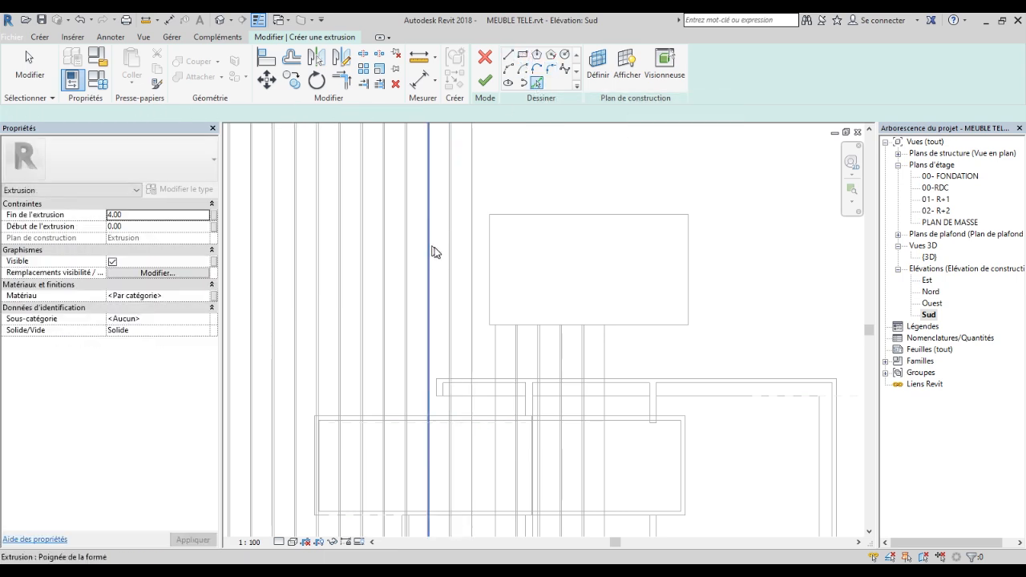
scroll(434, 252, "up", 3)
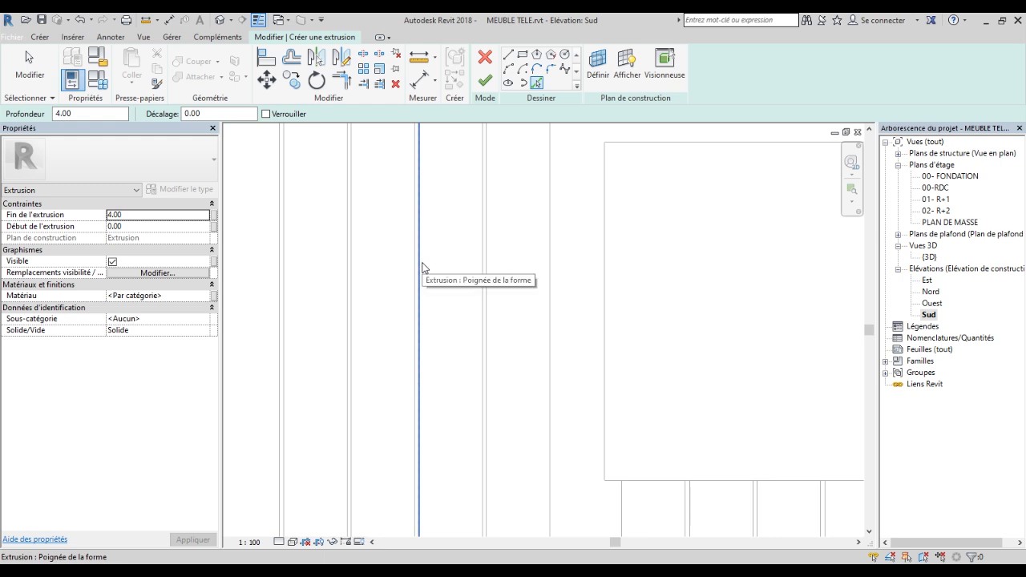
key("Tab")
left_click(423, 267)
scroll(426, 289, "down", 5)
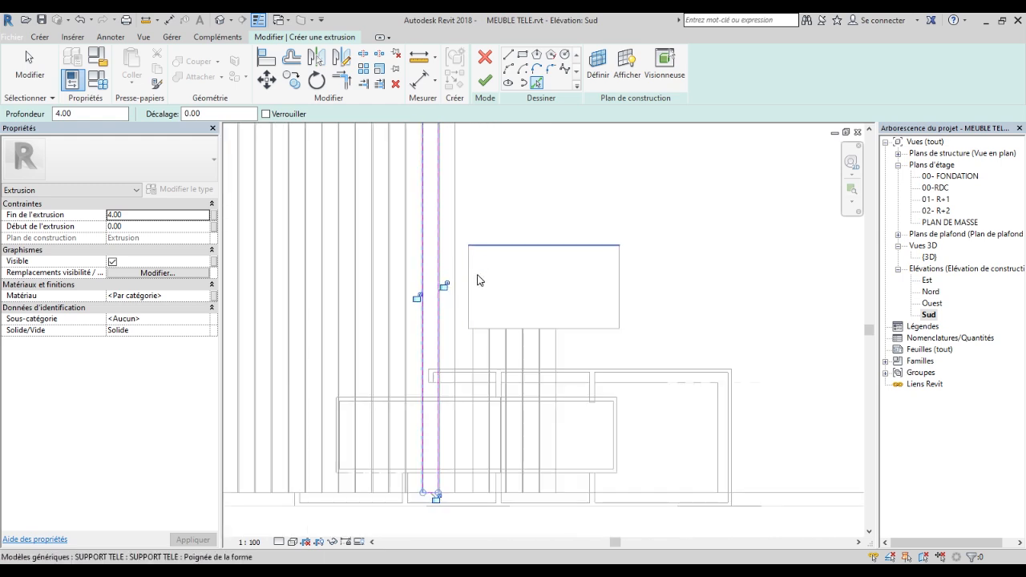
Move the sketched outline into the deleted slat's place, from the preceding slat's top corner to the last full-height slat's top outer corner.
left_click(29, 56)
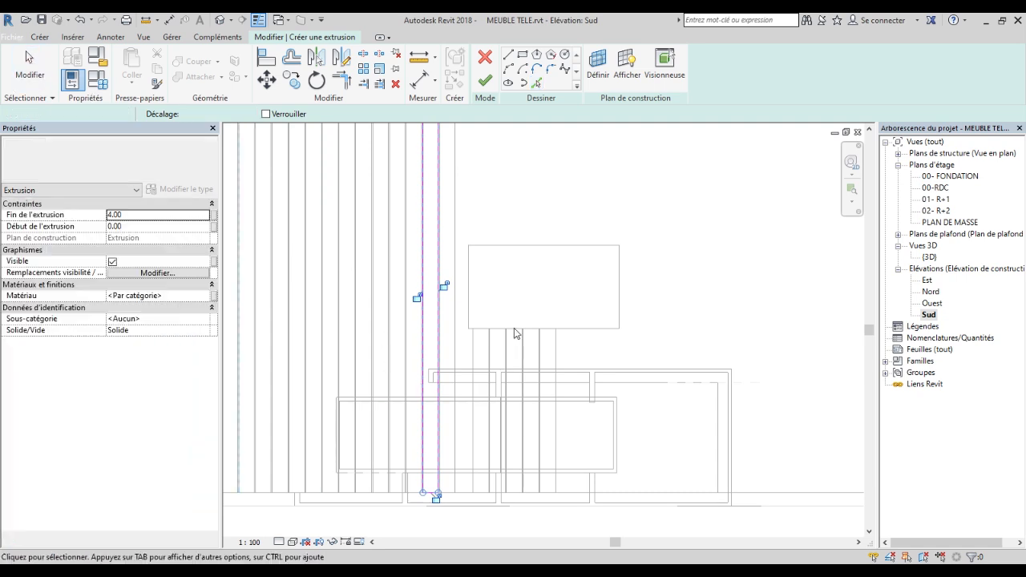
scroll(483, 364, "down", 1)
scroll(455, 265, "down", 2)
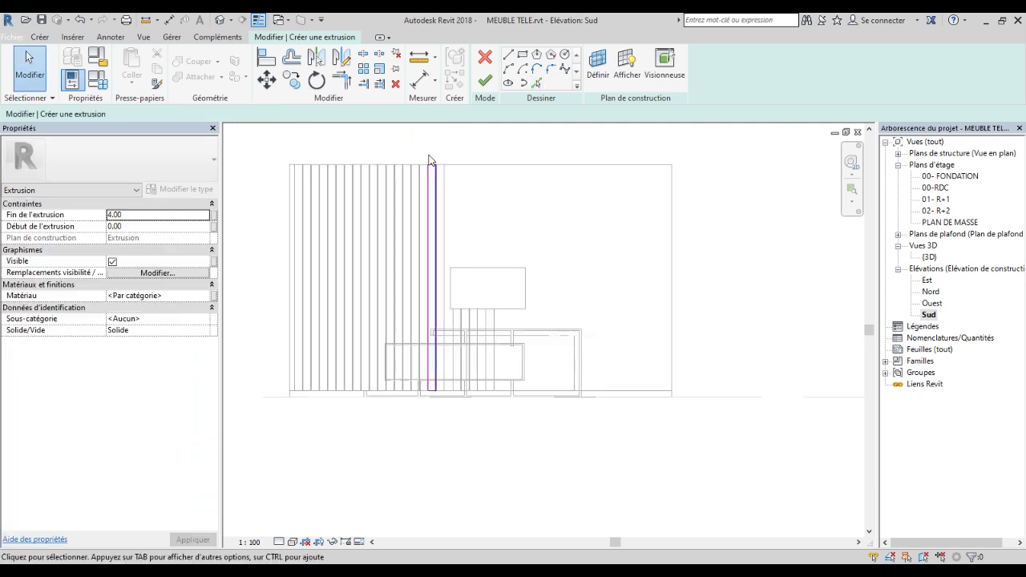
left_click_drag(420, 145, 481, 435)
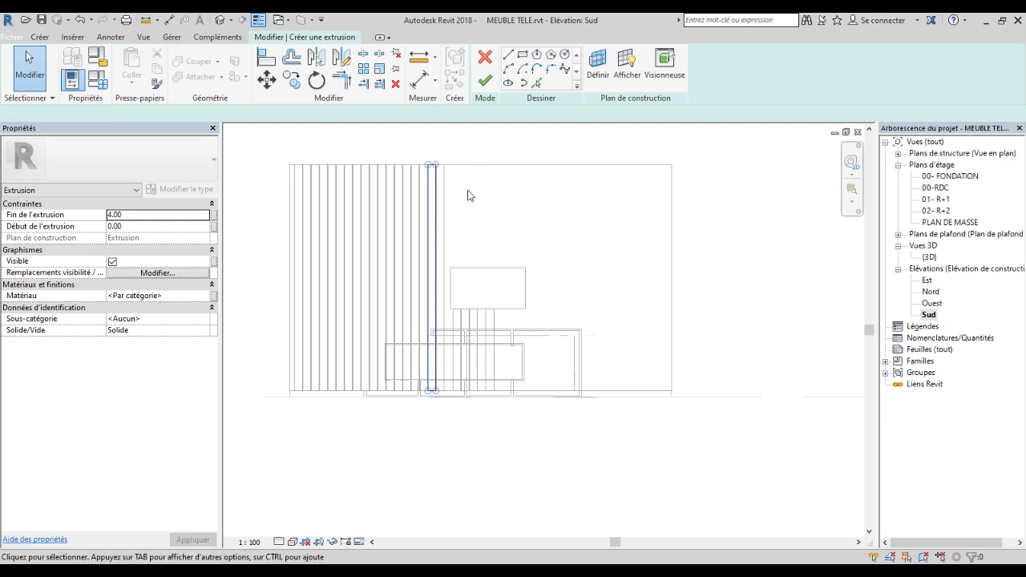
scroll(417, 193, "up", 6)
scroll(320, 264, "up", 2)
scroll(316, 264, "up", 2)
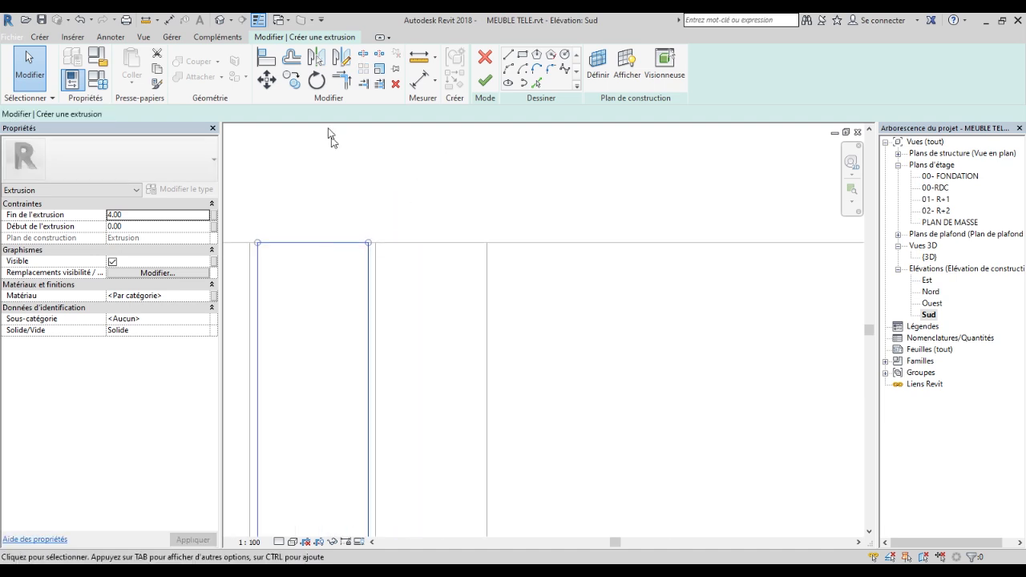
left_click(266, 79)
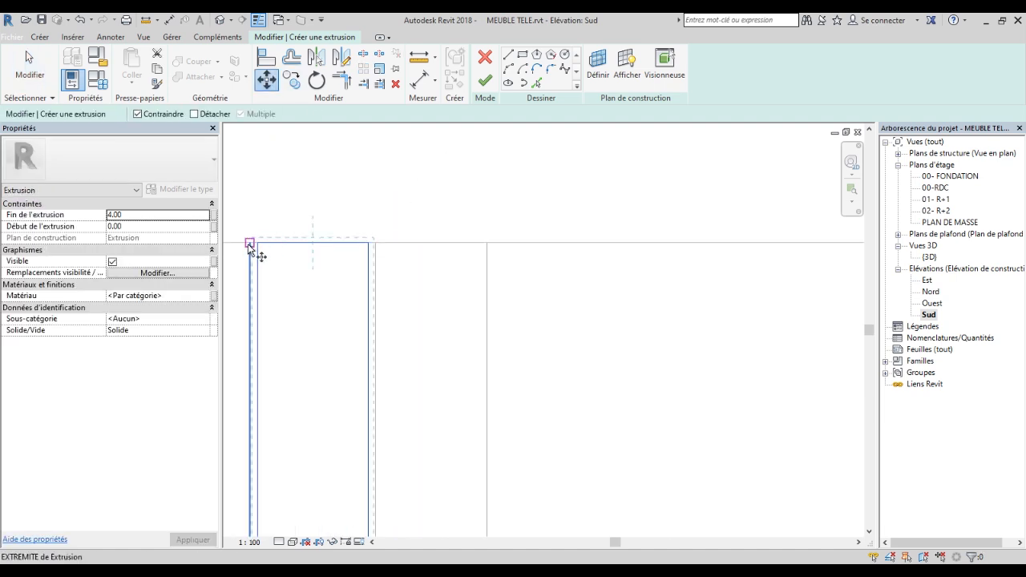
left_click(257, 242)
left_click(488, 242)
scroll(421, 193, "down", 2)
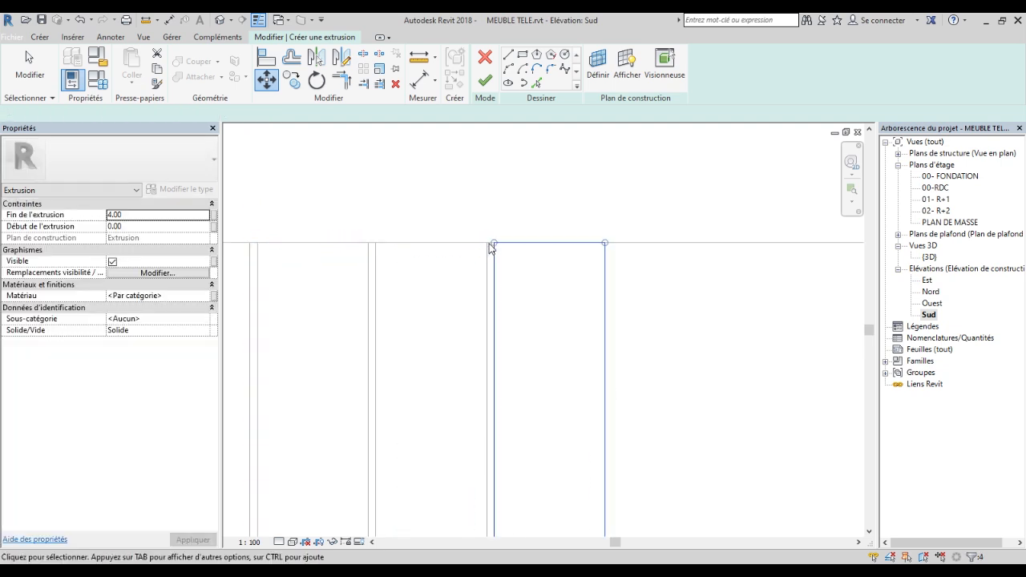
scroll(419, 191, "down", 2)
scroll(561, 301, "down", 2)
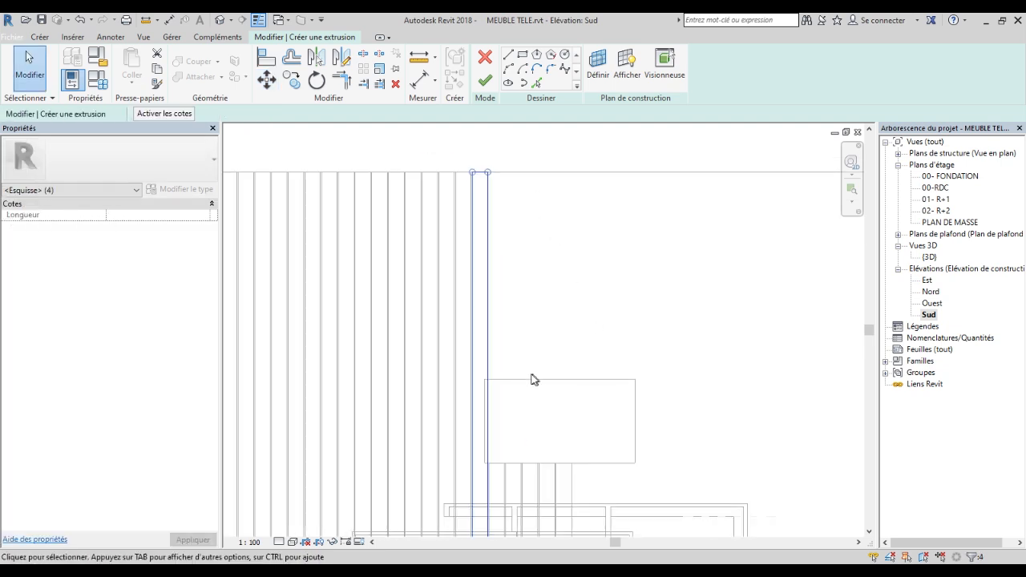
Draw chained sketch lines along the TV's top, side and bottom edges where the outline overlaps it, forming a notch.
scroll(534, 379, "up", 3)
scroll(486, 403, "up", 2)
left_click(510, 57)
left_click(271, 305)
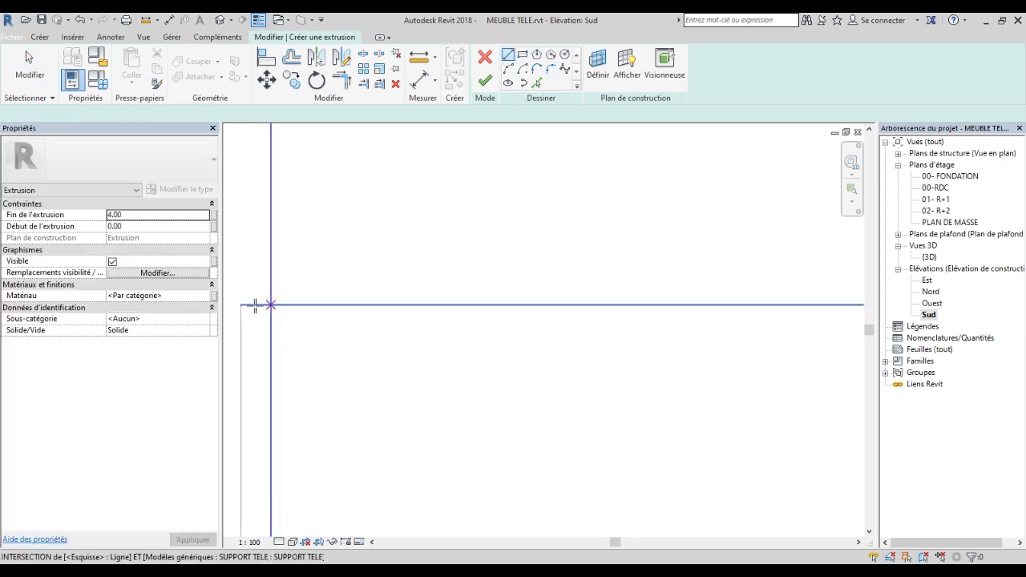
scroll(328, 240, "down", 3)
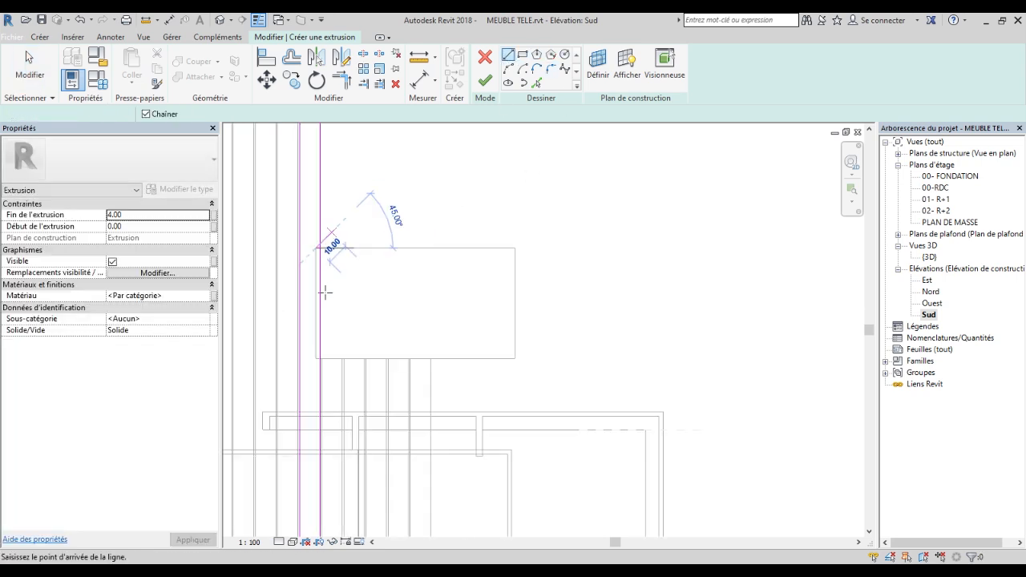
scroll(319, 371, "up", 5)
scroll(319, 319, "up", 3)
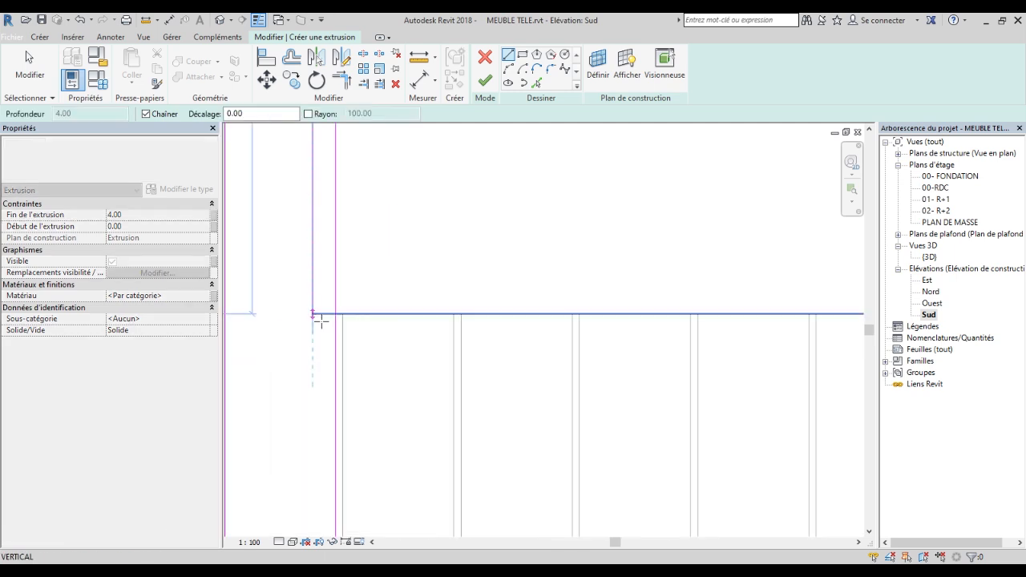
left_click(311, 313)
left_click(336, 312)
Split the outline's long edge within the notch and trim both parts to the notch's top and bottom lines.
middle_click_drag(441, 333, 441, 368)
key("s")
key("c")
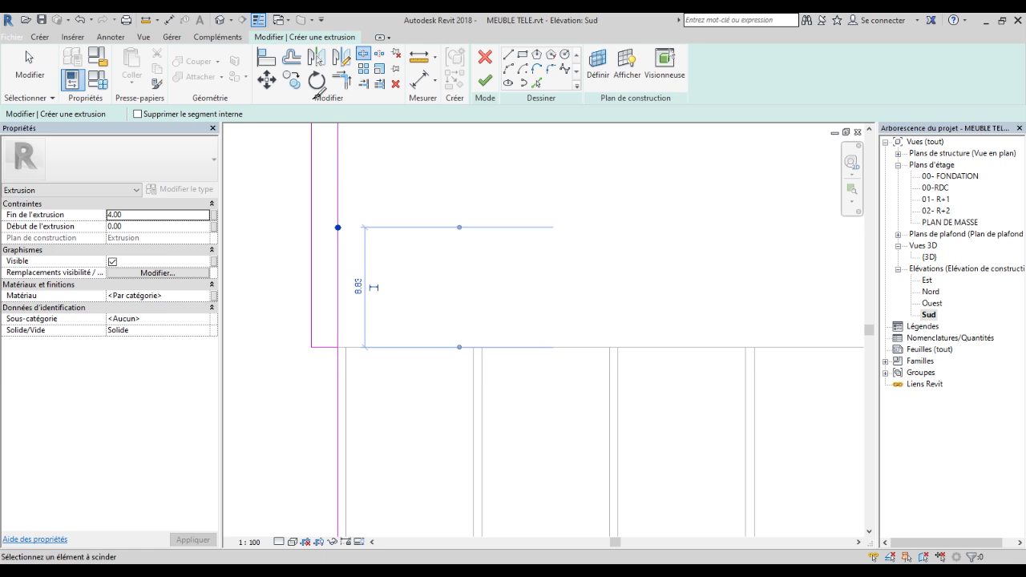
key("Escape")
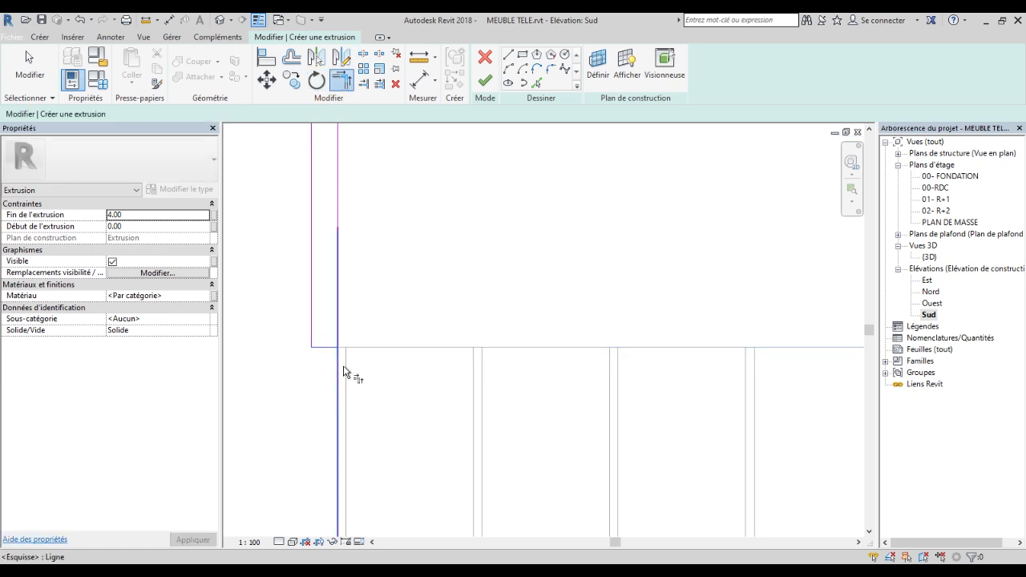
scroll(337, 425, "down", 4)
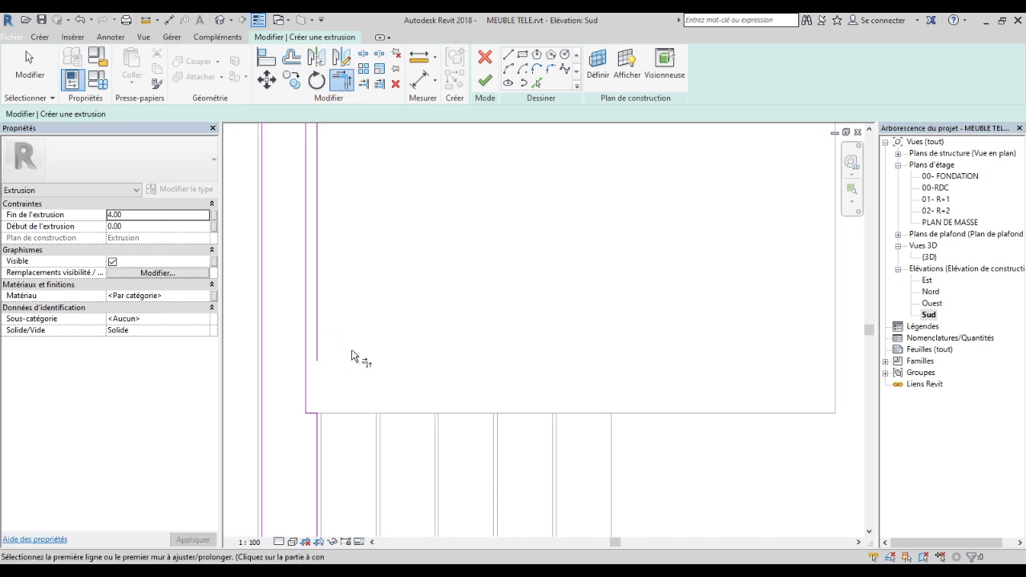
scroll(313, 144, "up", 5)
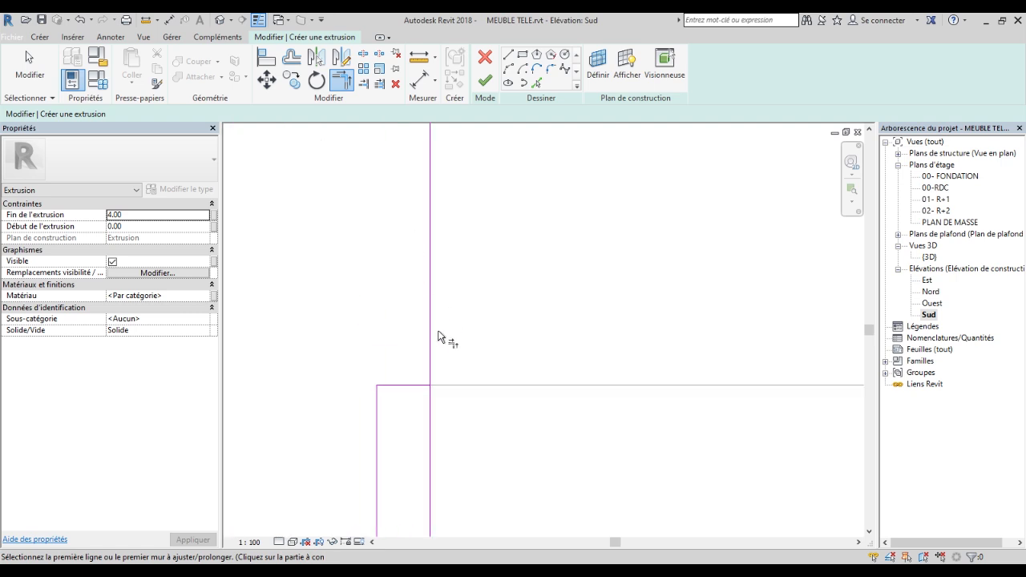
left_click(431, 344)
left_click(415, 388)
scroll(390, 332, "down", 5)
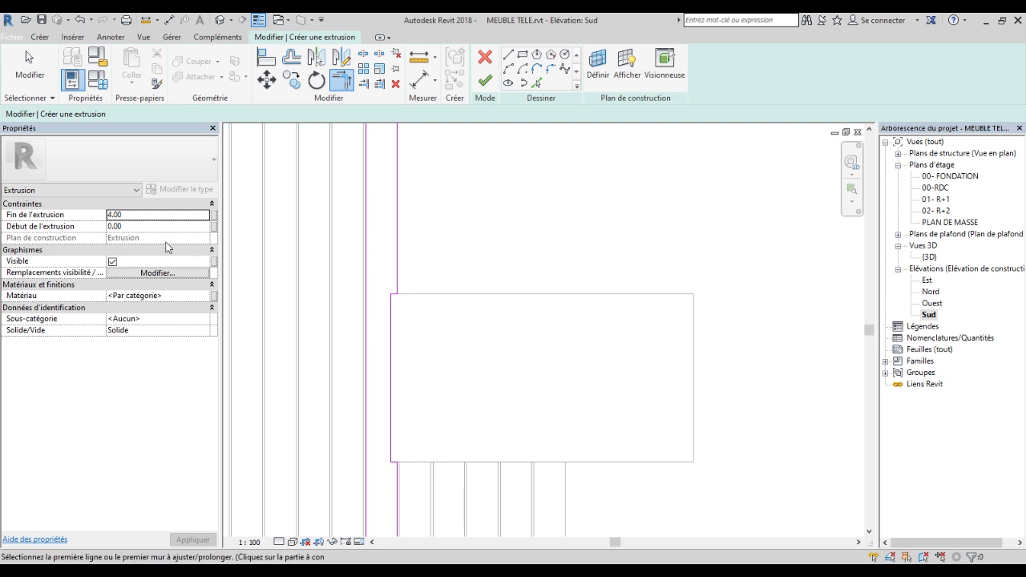
Finish the notched slat extrusion with an extrusion end of 4.00 and switch to the 3D view.
left_click(483, 81)
scroll(494, 317, "down", 3)
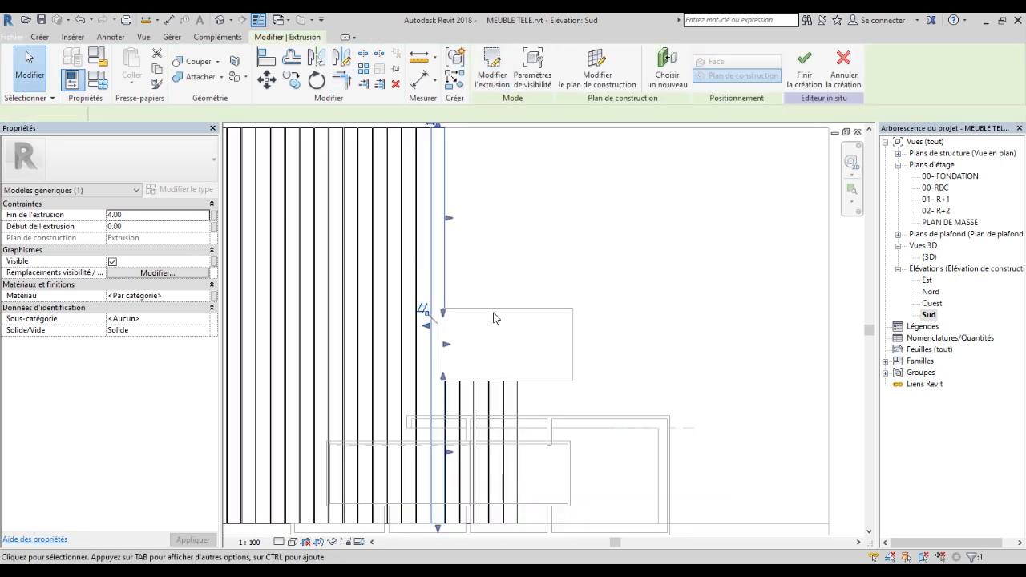
key("ctrl+Tab")
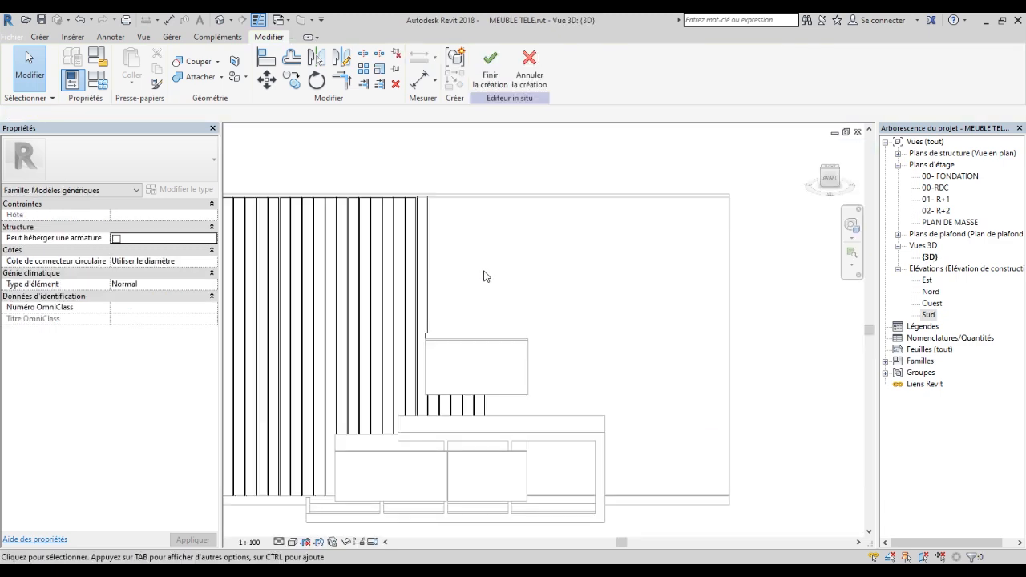
Examine how the notched slat's top end lines up with the neighbouring rounded slats in the 3D view.
middle_click_drag(505, 274, 649, 291, "shift")
scroll(481, 206, "up", 5)
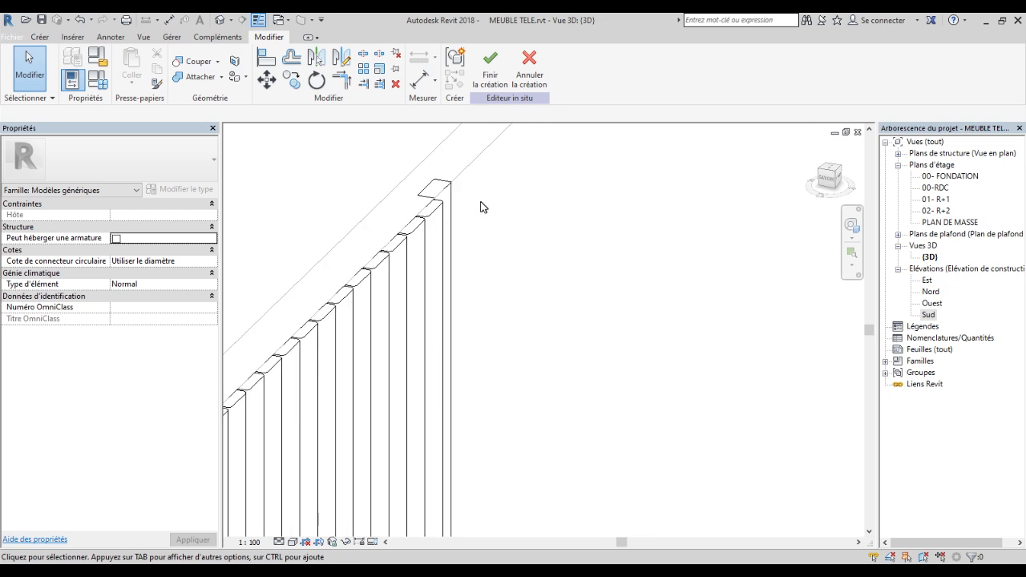
middle_click_drag(550, 315, 502, 279, "shift")
scroll(433, 200, "up", 2)
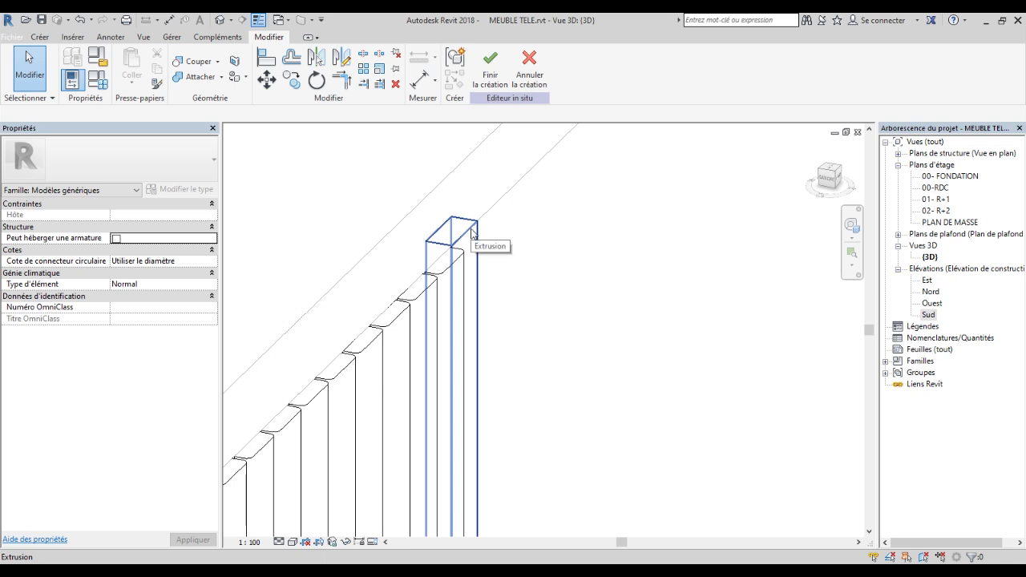
scroll(470, 244, "up", 3)
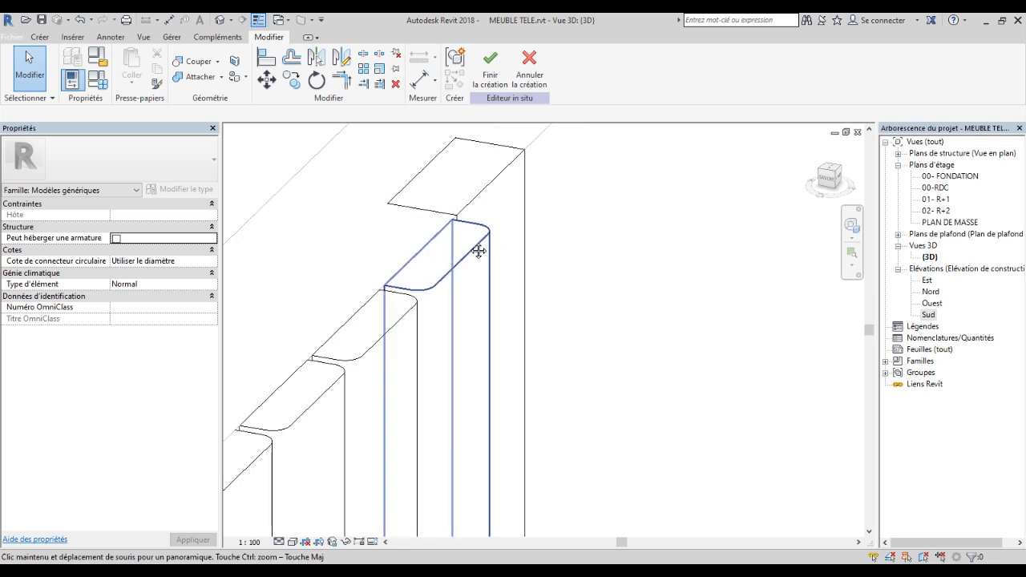
scroll(452, 265, "down", 3)
scroll(494, 225, "up", 2)
left_click(439, 282)
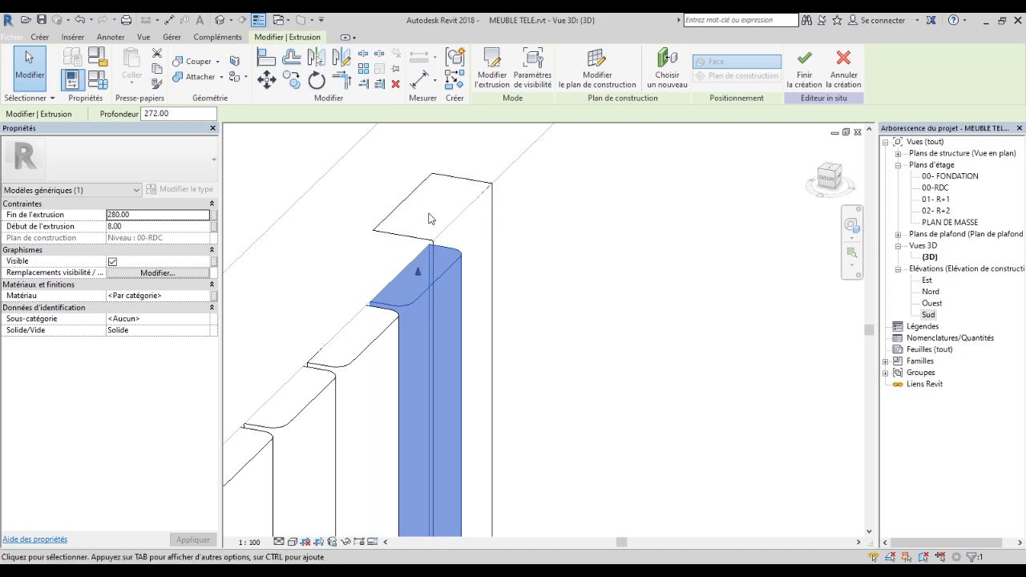
left_click(621, 241)
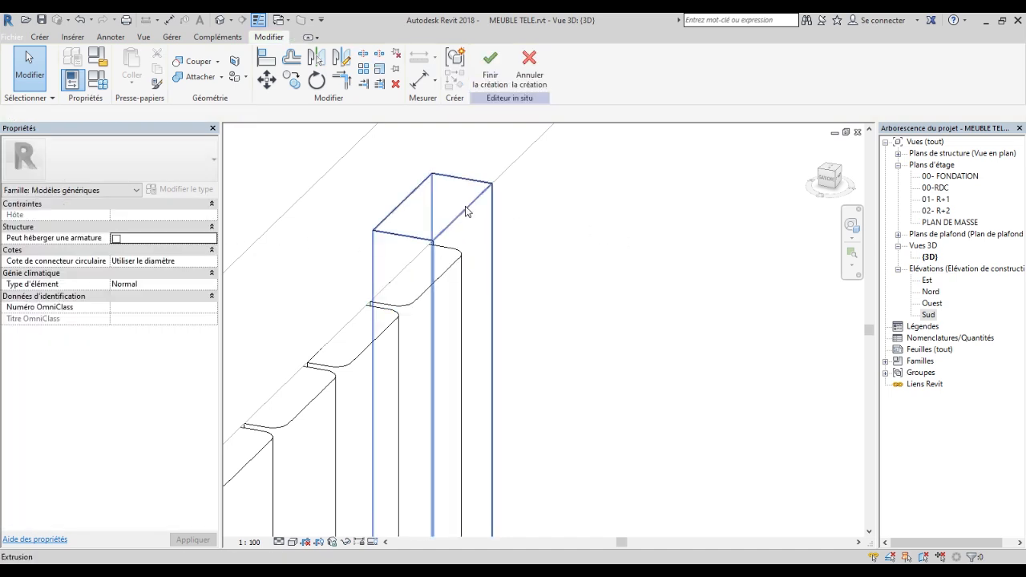
In the left-side 3D view, adjust the notched slat's two depth faces to an extrusion start of -2.50 and end of 0.00.
left_click(466, 211)
scroll(465, 256, "down", 4)
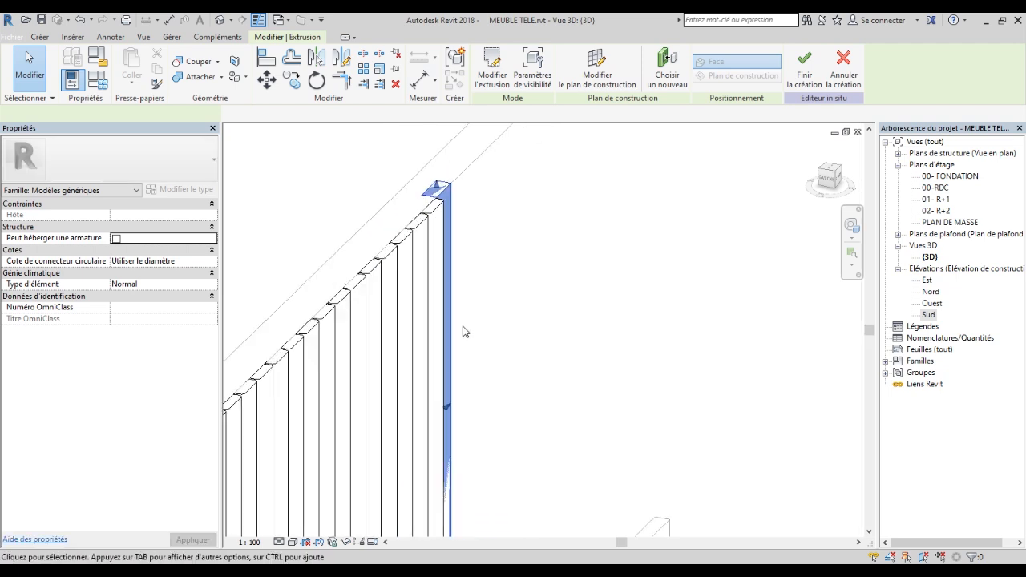
scroll(462, 307, "down", 3)
scroll(463, 345, "down", 1)
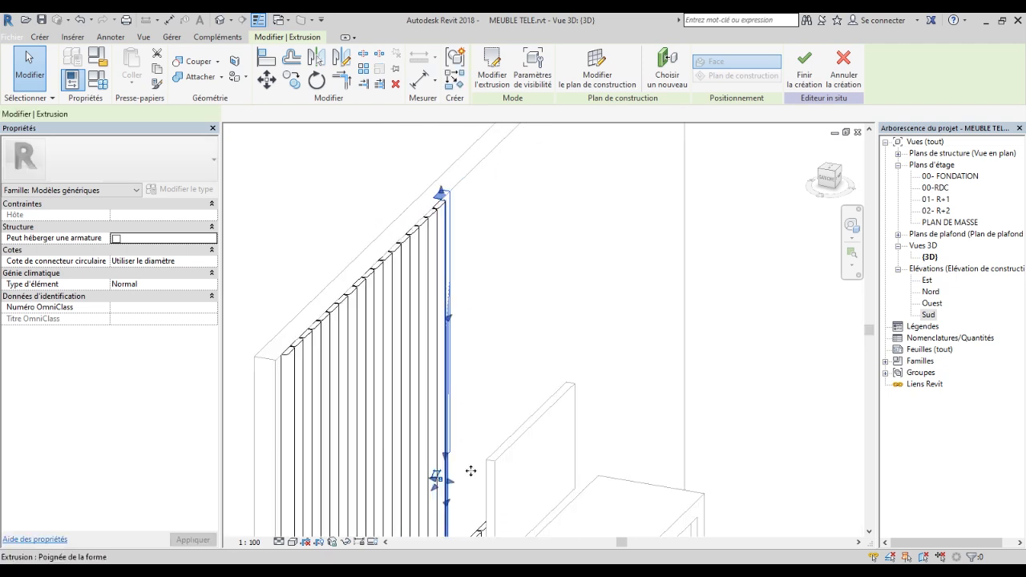
scroll(466, 440, "up", 2)
scroll(436, 359, "up", 2)
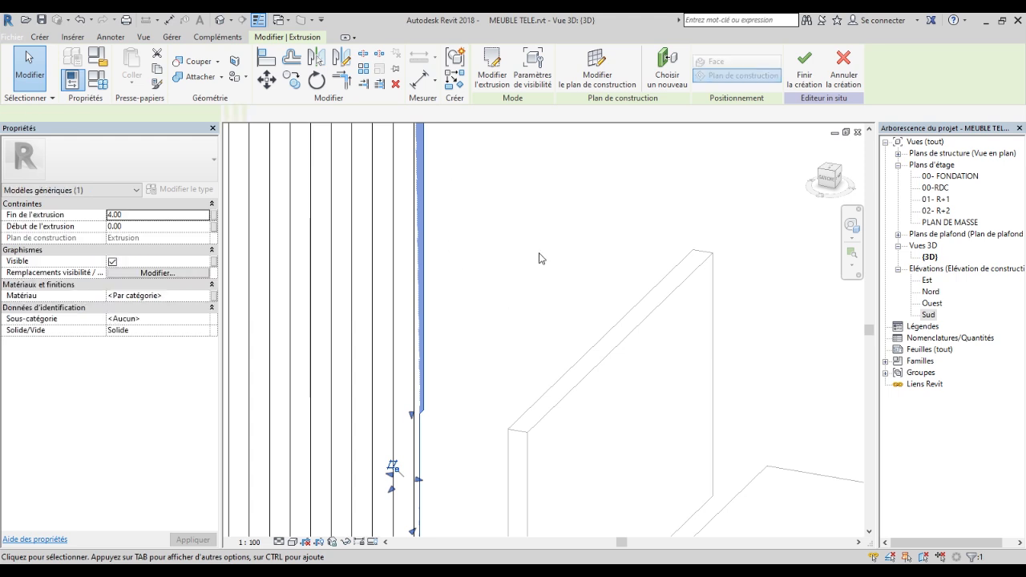
scroll(548, 238, "down", 1)
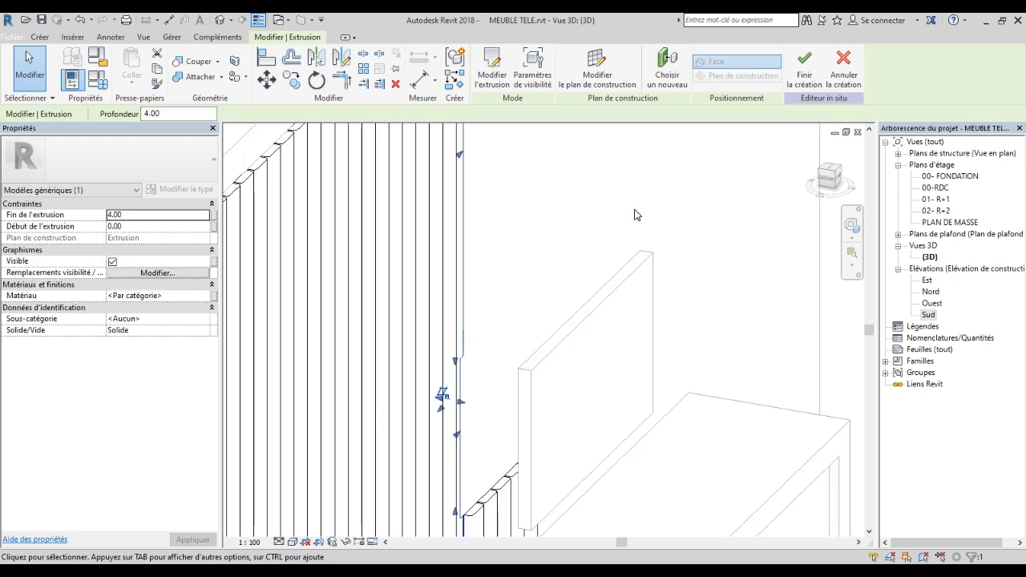
left_click(827, 183)
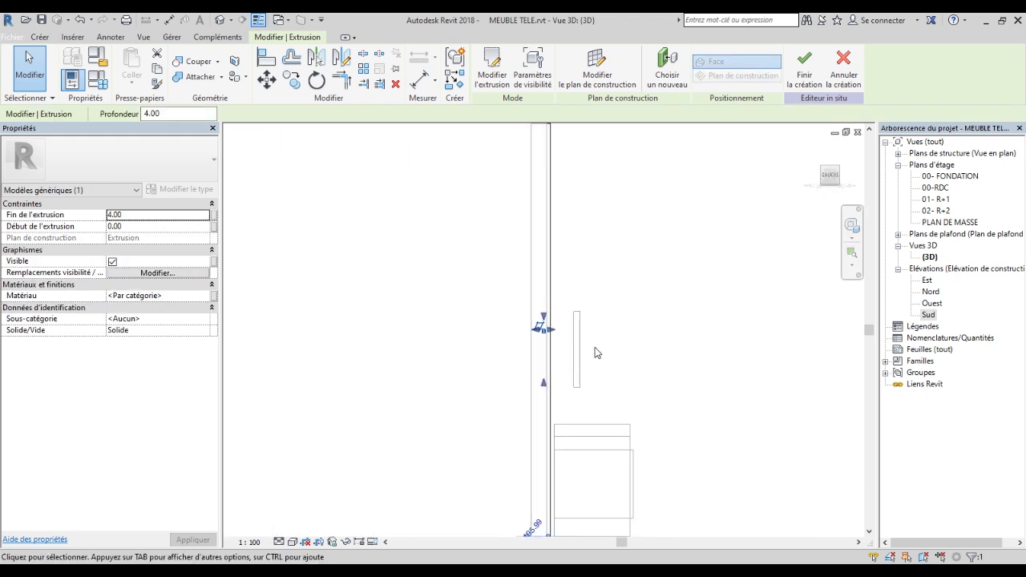
scroll(558, 342, "up", 2)
left_click_drag(484, 299, 492, 298)
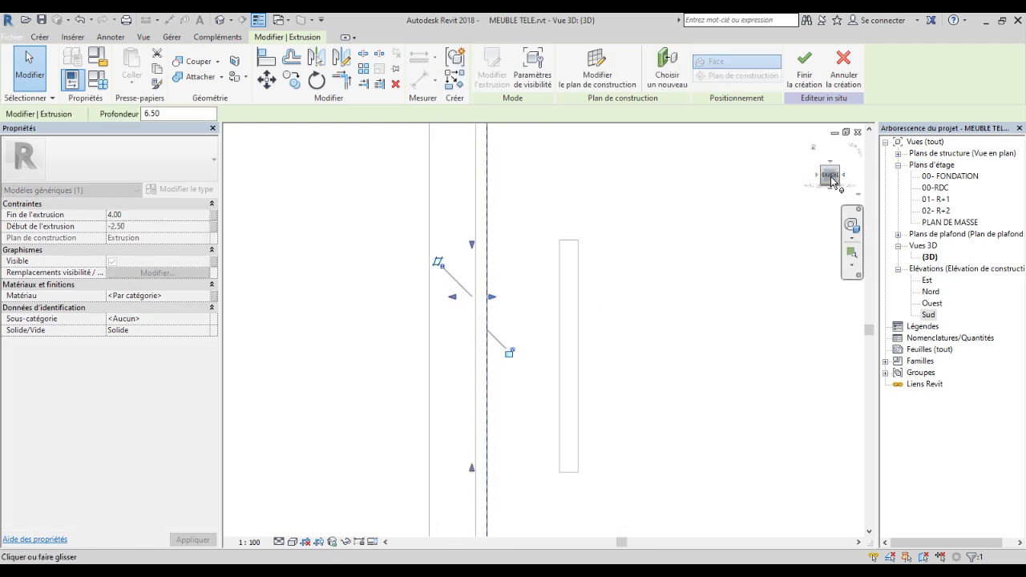
left_click_drag(455, 301, 471, 296)
Check the notched slat against its neighbours in 3D and finish the in-place slat model.
left_click_drag(829, 176, 738, 293)
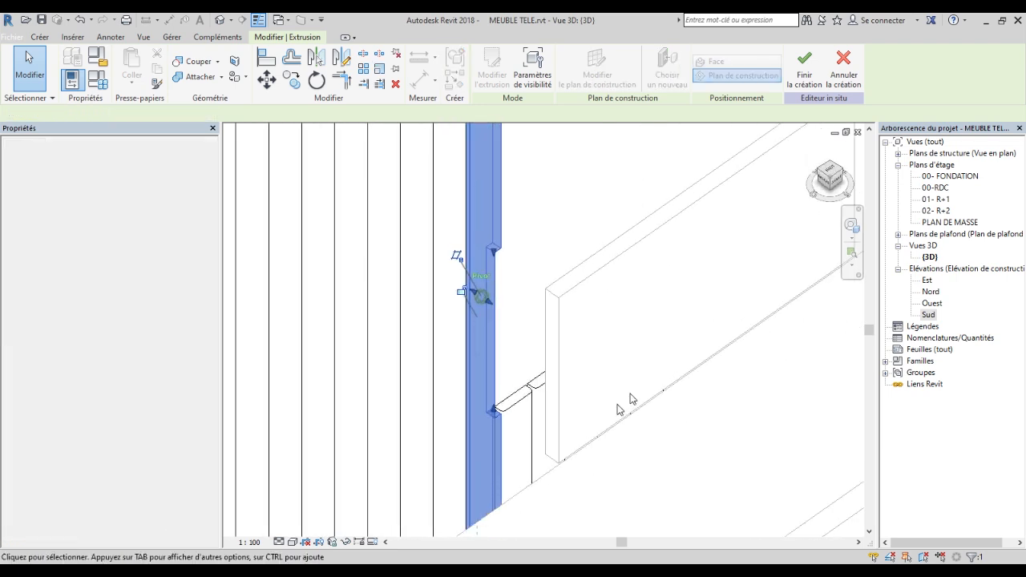
scroll(697, 356, "down", 2)
scroll(593, 125, "up", 2)
scroll(589, 168, "up", 3)
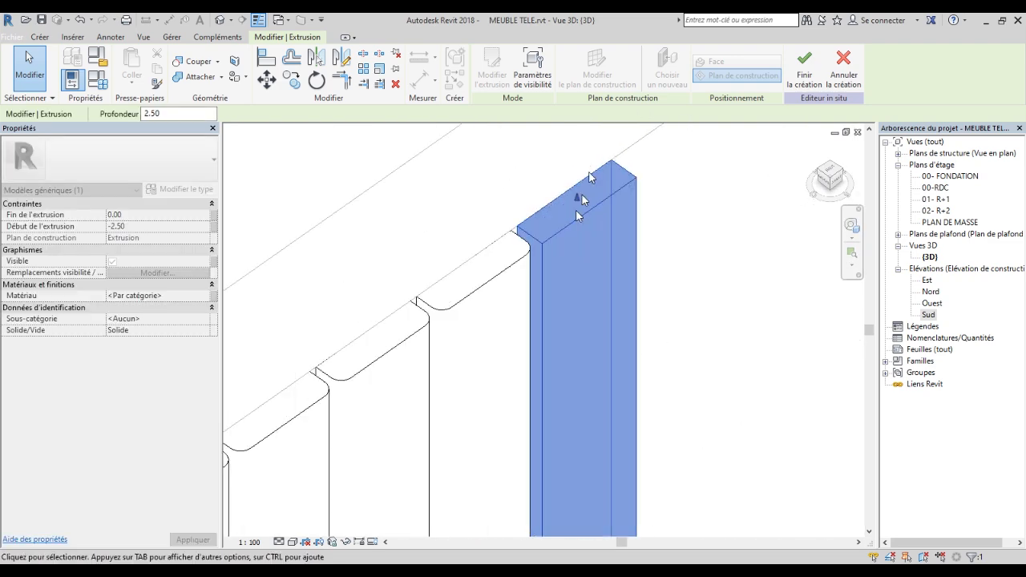
scroll(434, 219, "down", 5)
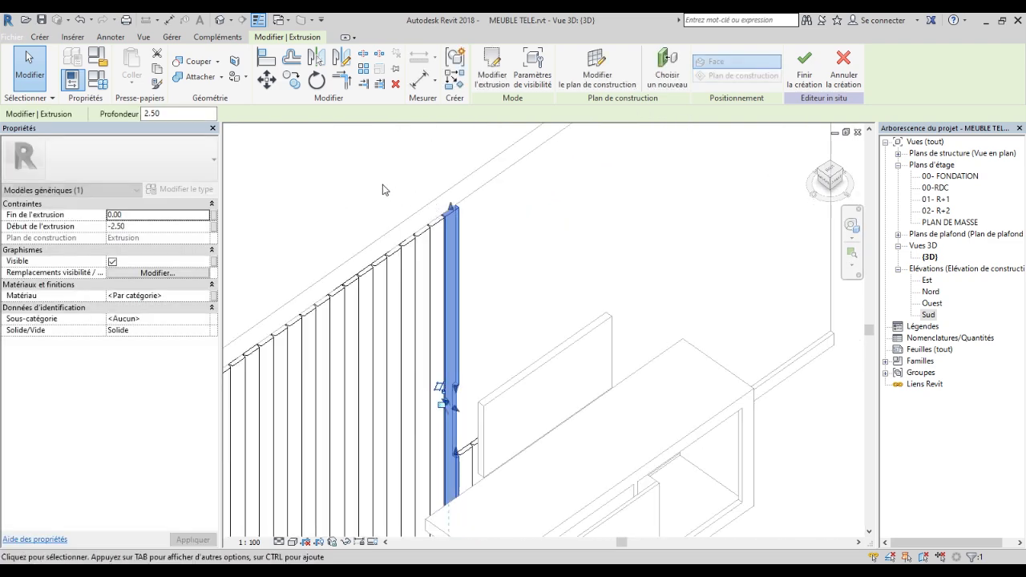
key("Escape")
scroll(596, 248, "down", 2)
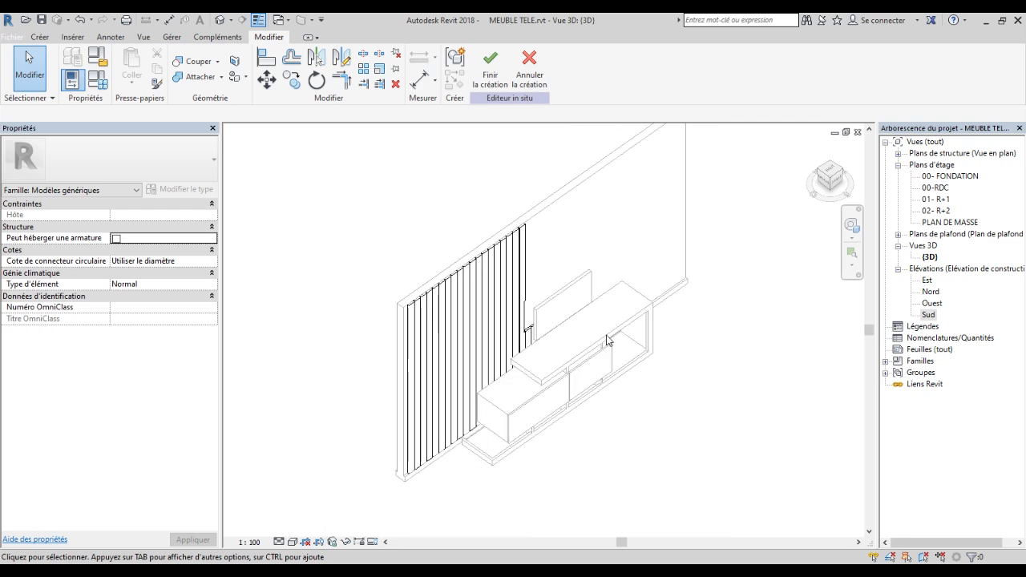
middle_click_drag(599, 326, 538, 222, "shift")
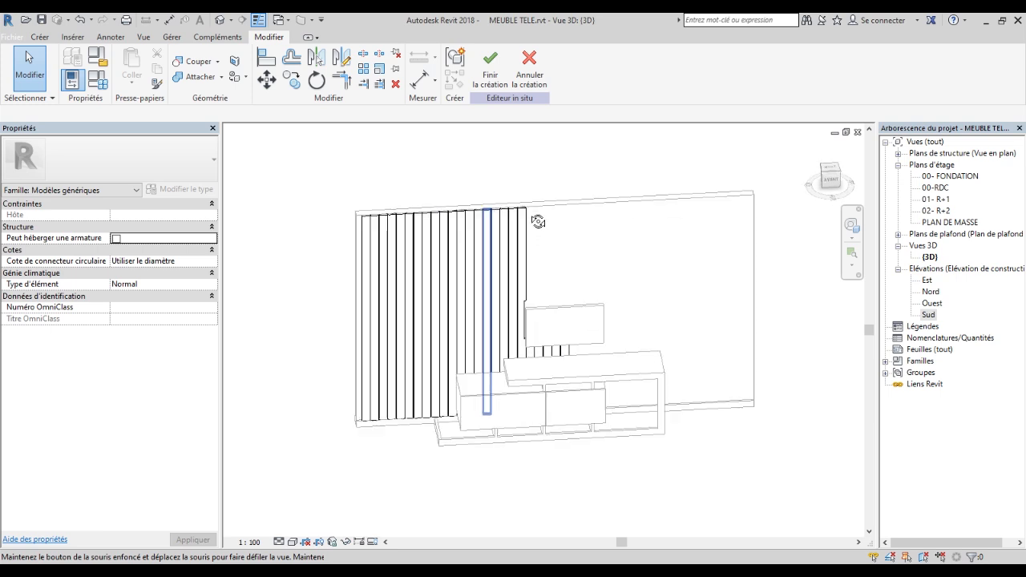
left_click(492, 70)
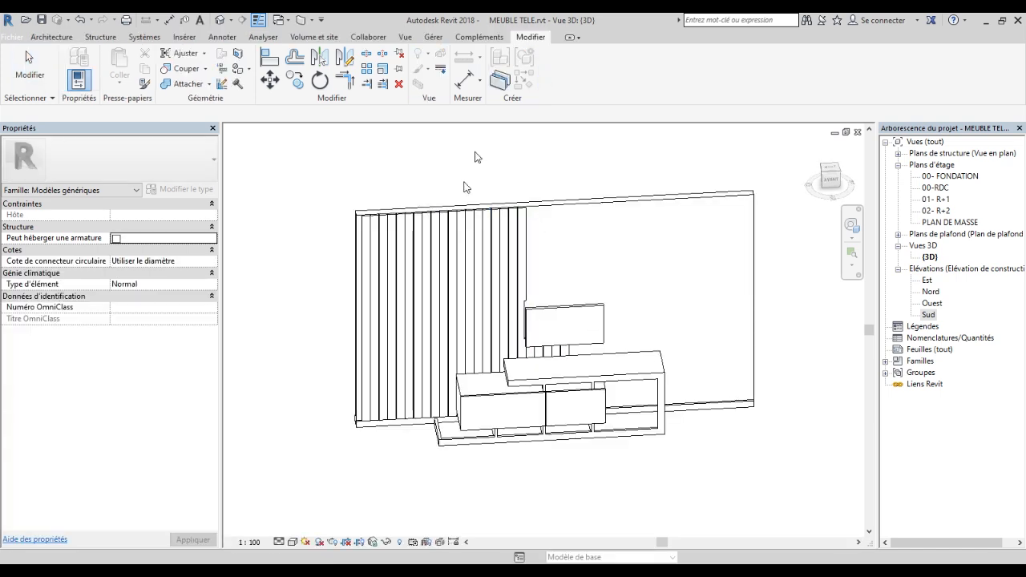
left_click(450, 305)
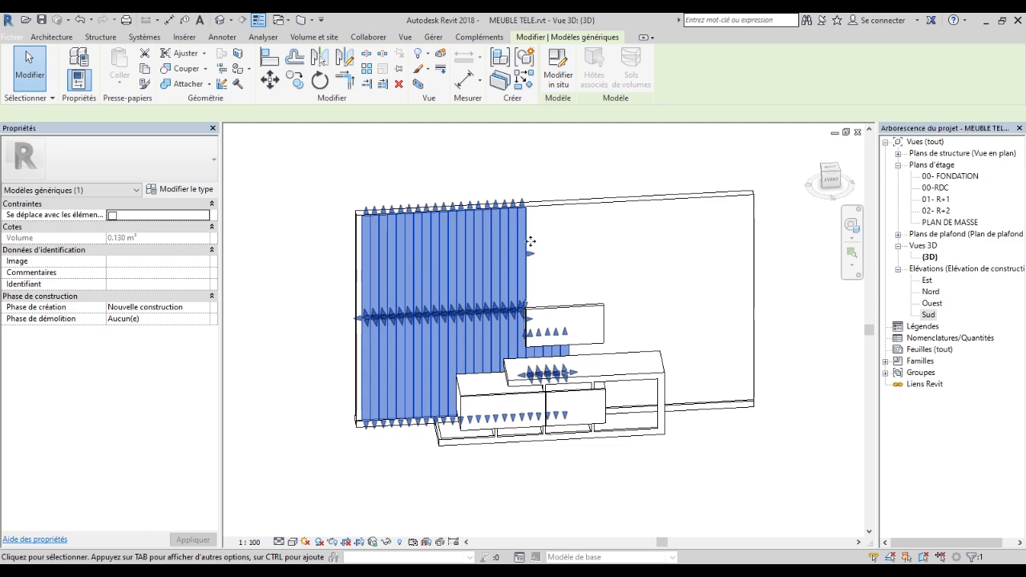
left_click(339, 131)
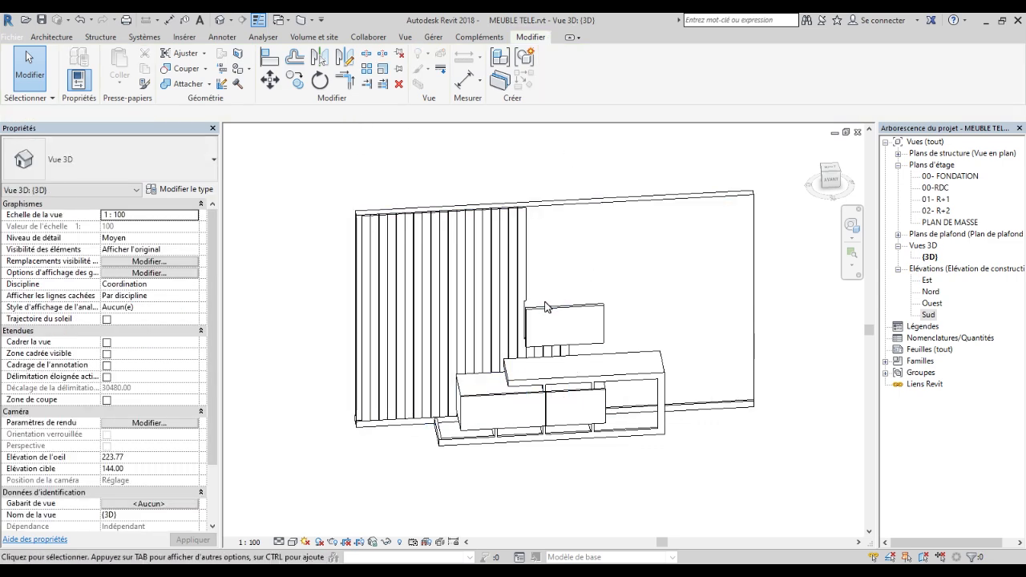
Edit the TV panel's in-place model and rehost its extrusion on a new basic wall face behind it.
left_click(546, 311)
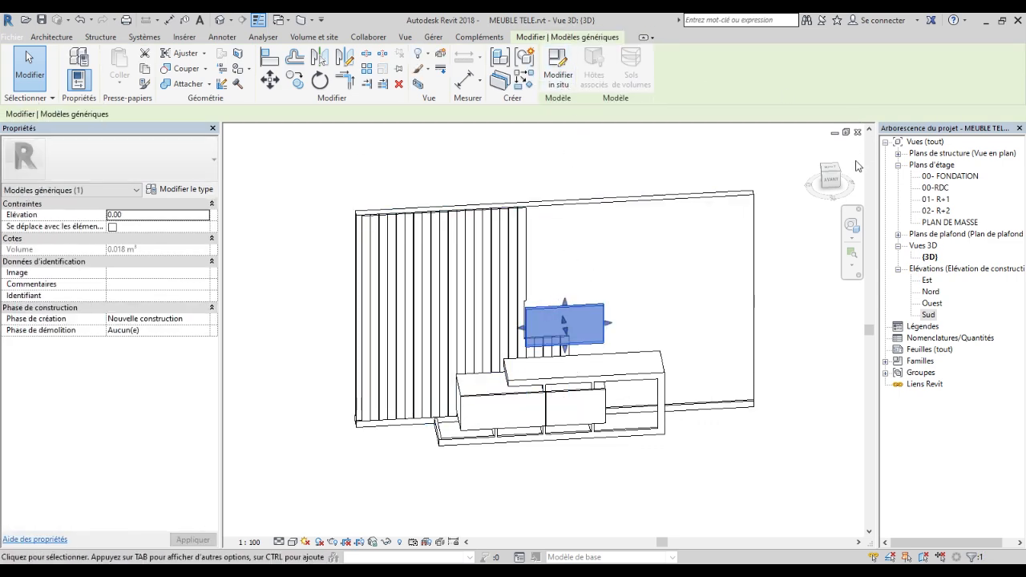
left_click_drag(226, 183, 364, 155)
left_click(558, 72)
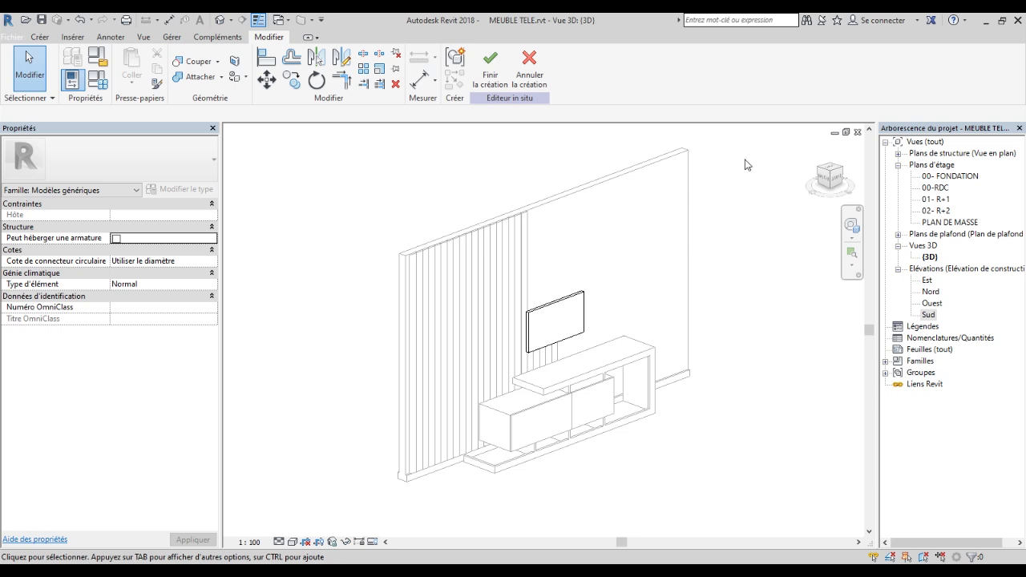
left_click(550, 315)
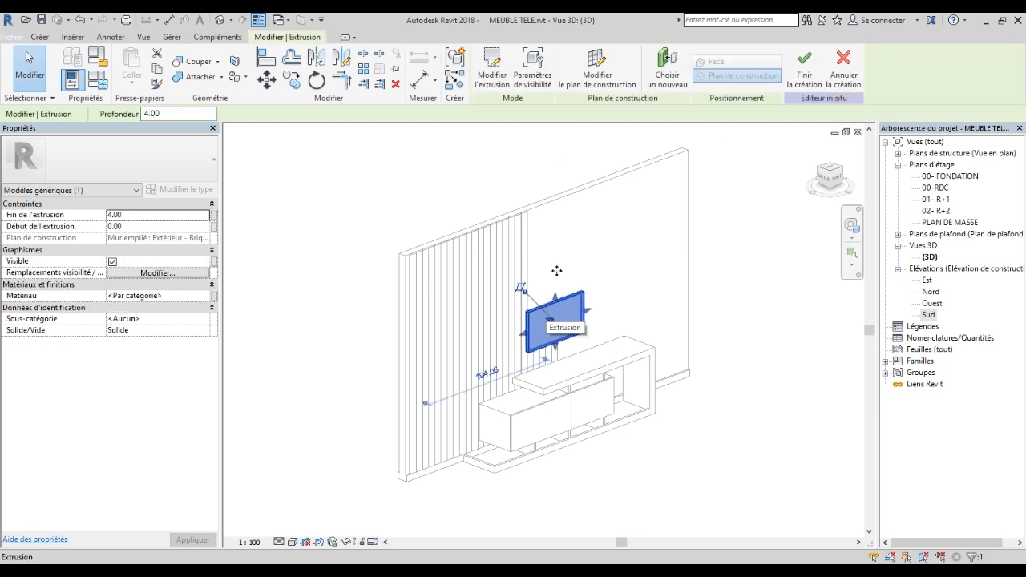
left_click(667, 77)
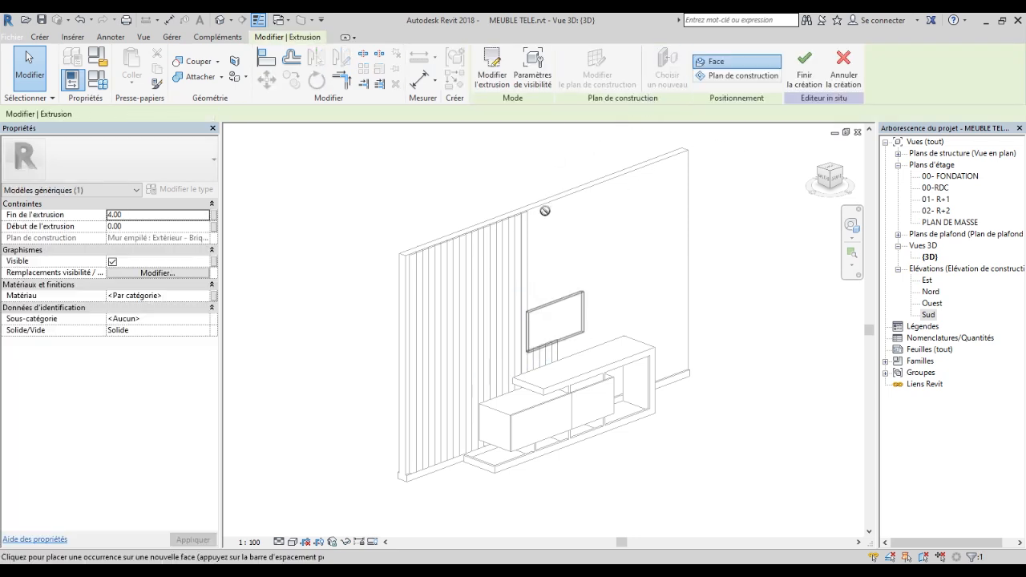
left_click(556, 325)
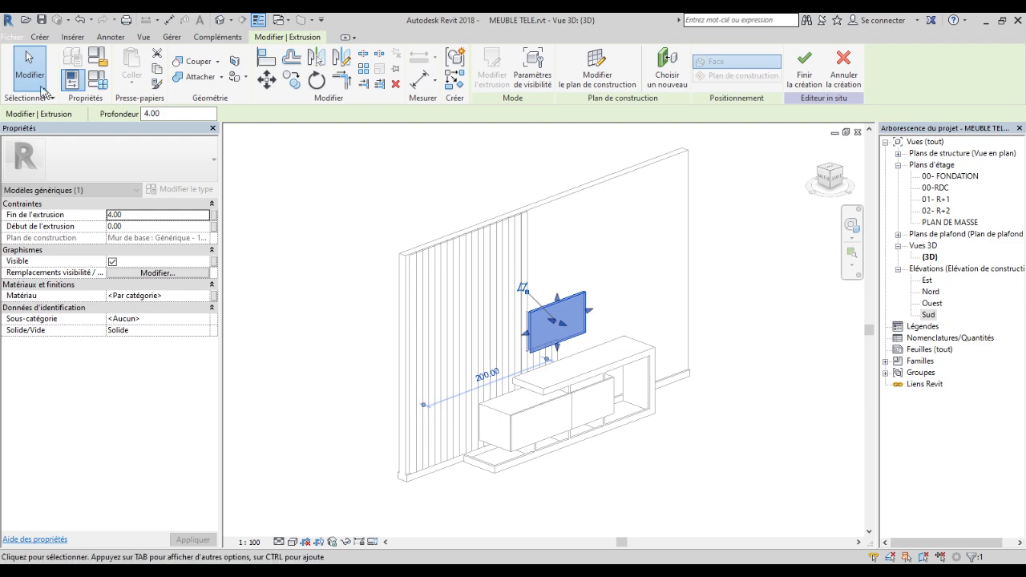
left_click(28, 64)
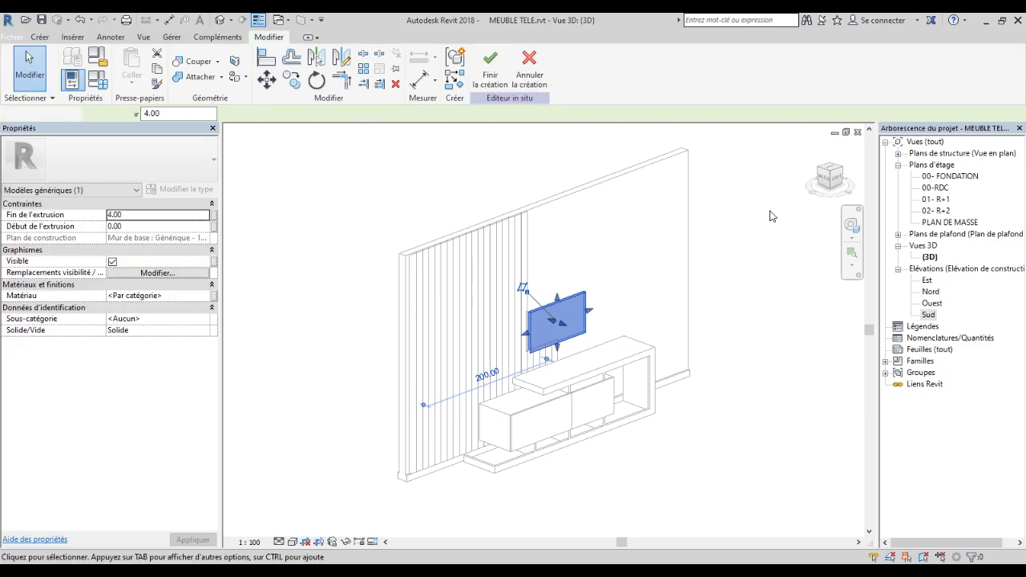
In the Sud elevation, move the TV extrusion from its upper-left corner to the inner top corner of the slat notch.
double_click(927, 315)
scroll(546, 370, "up", 5)
scroll(481, 355, "down", 3)
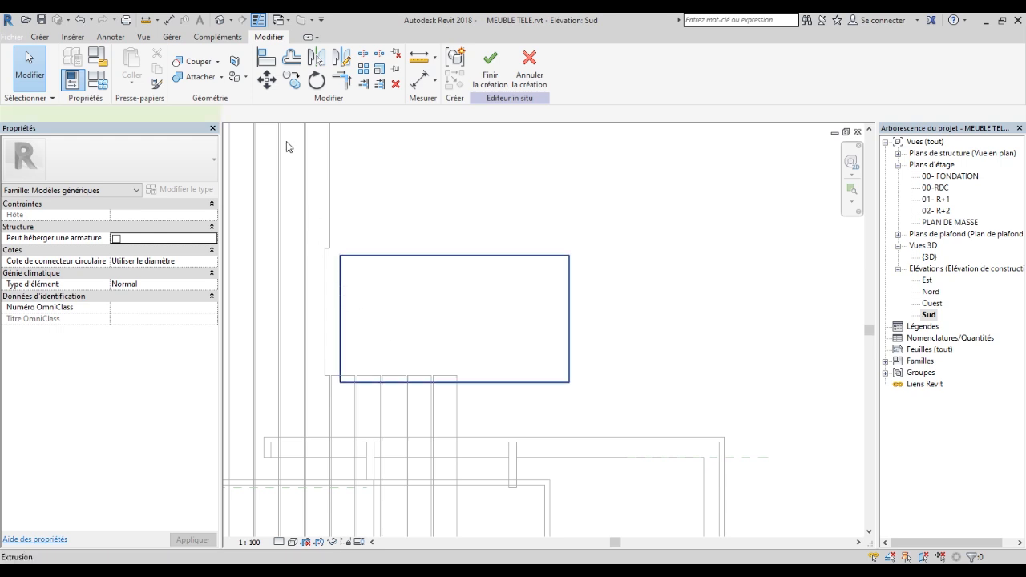
left_click(340, 264)
left_click(267, 79)
scroll(348, 258, "up", 3)
left_click(335, 255)
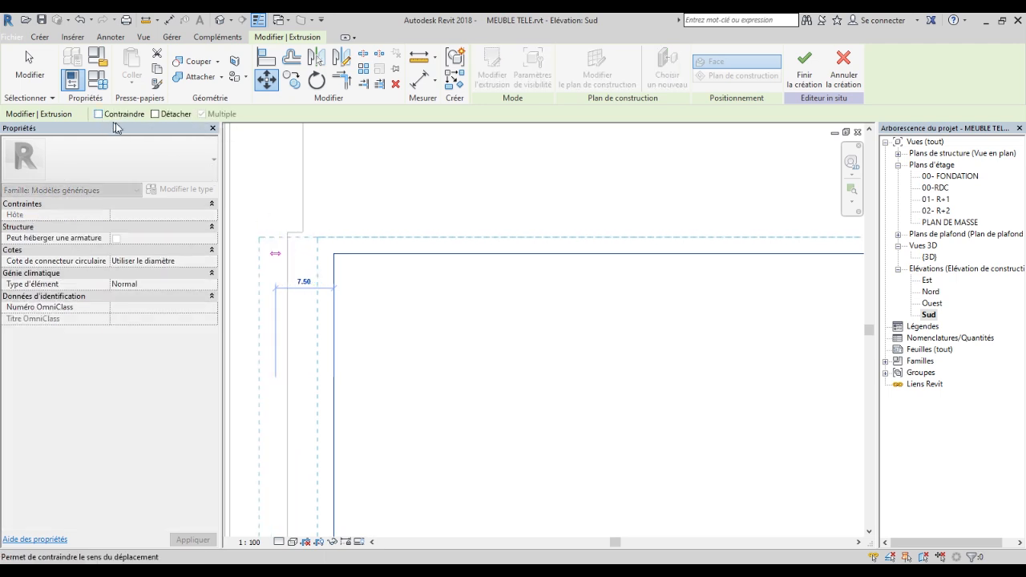
left_click(286, 231)
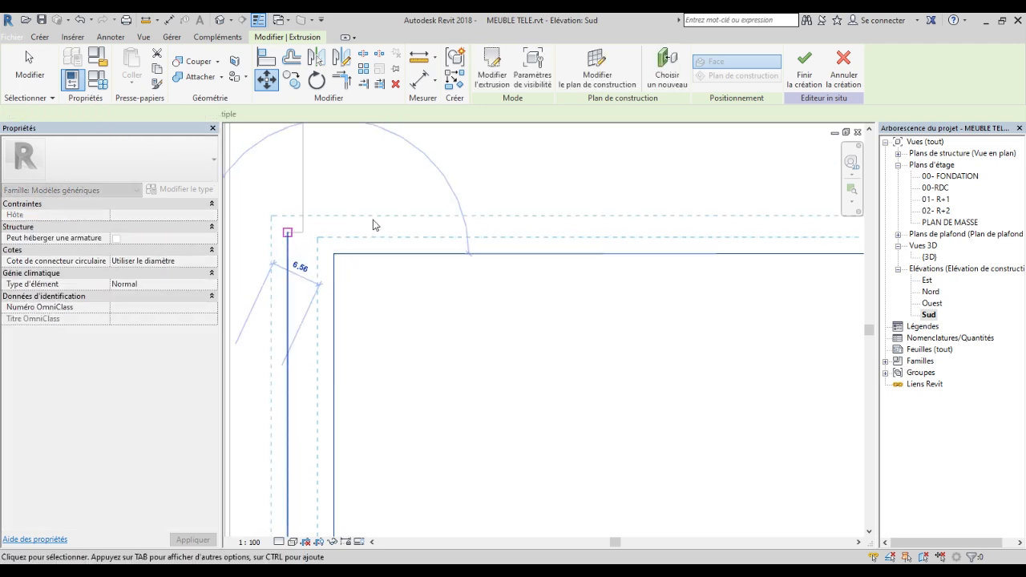
scroll(372, 225, "down", 5)
scroll(411, 270, "up", 2)
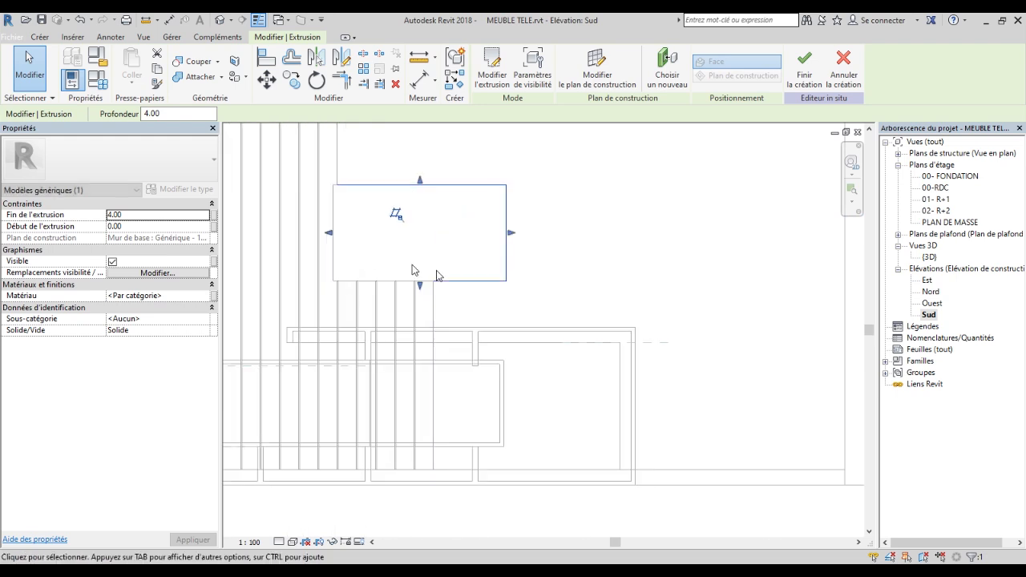
Deselect the TV extrusion and finish its in-place model.
scroll(411, 270, "up", 2)
left_click(730, 302)
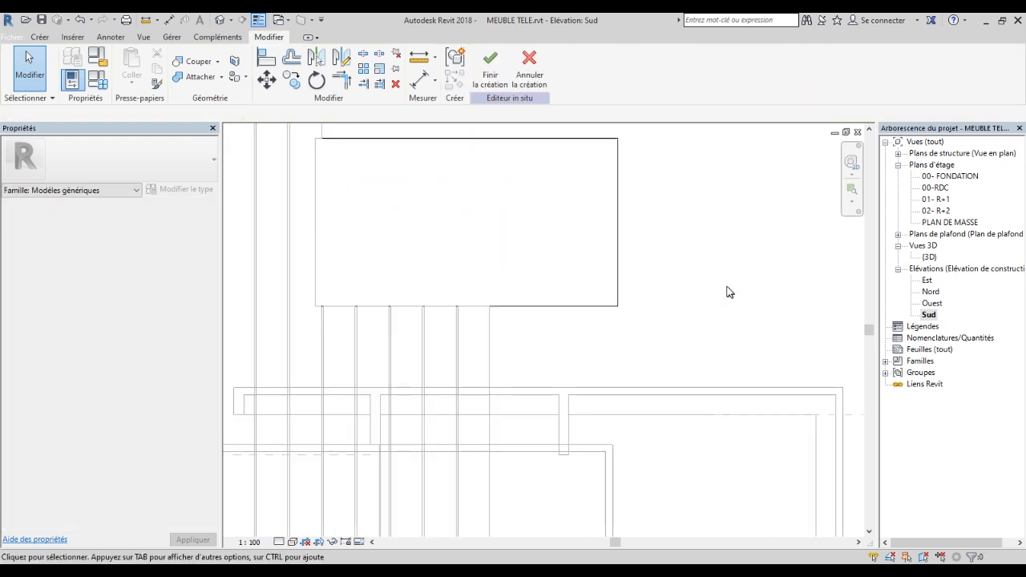
scroll(323, 348, "down", 1)
left_click(489, 66)
scroll(644, 272, "down", 2)
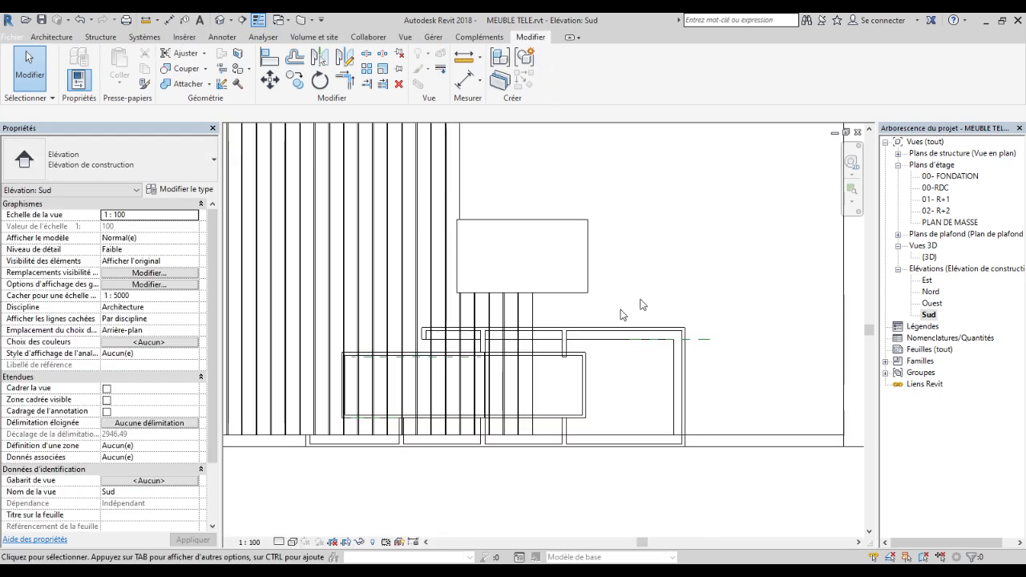
Open the BAGETTE slat model for in-place editing from the Sud elevation.
scroll(530, 287, "up", 3)
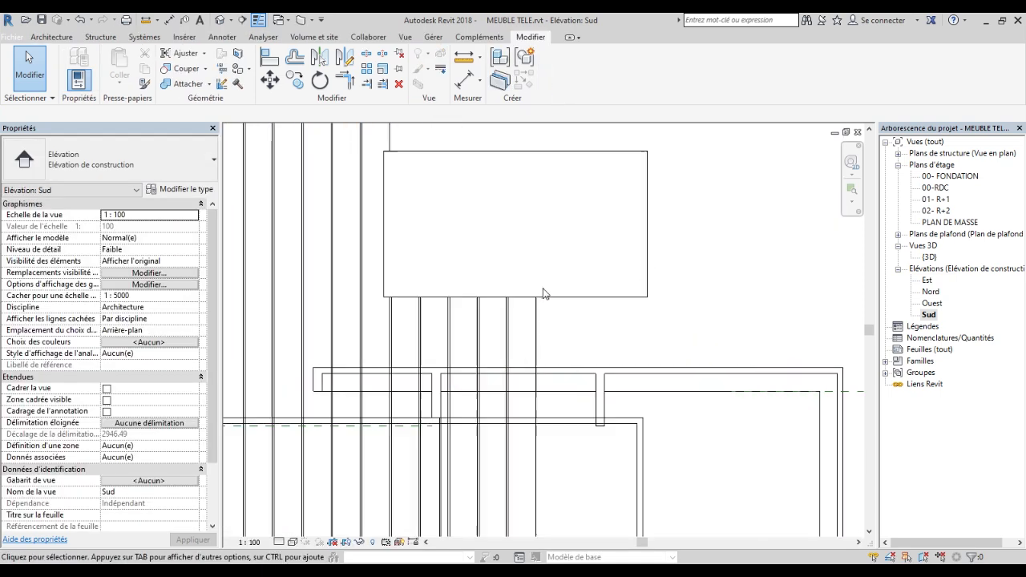
left_click(538, 341)
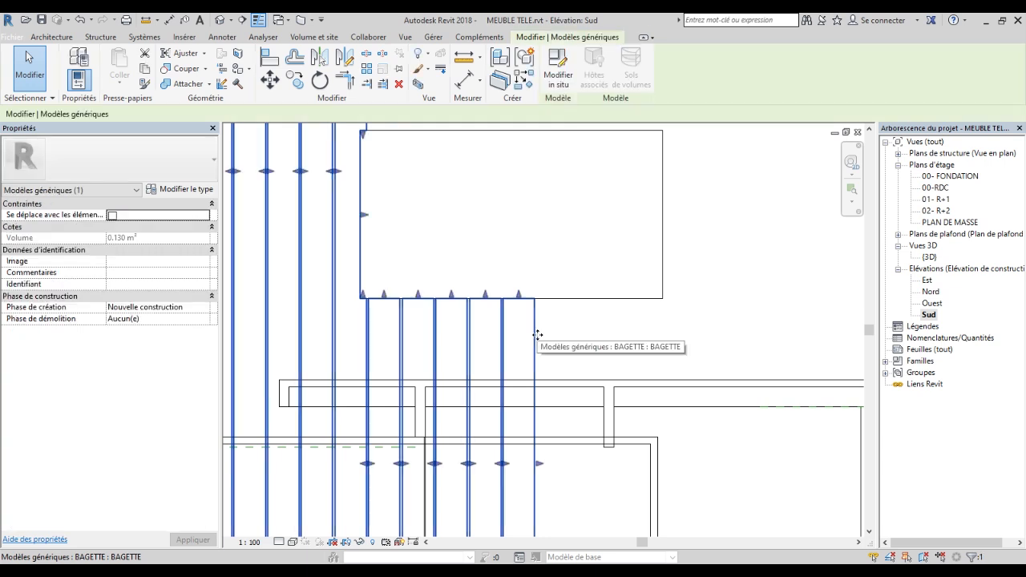
left_click(552, 90)
scroll(508, 182, "down", 3)
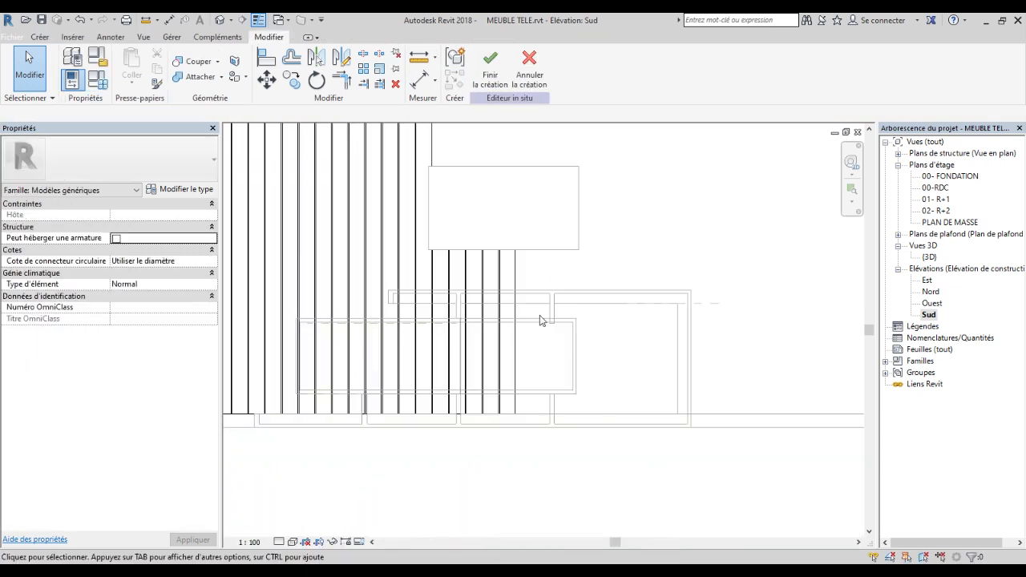
Copy the five short slats below the TV panel straight up so the copies start at the panel's upper edge.
left_click_drag(494, 385, 441, 314)
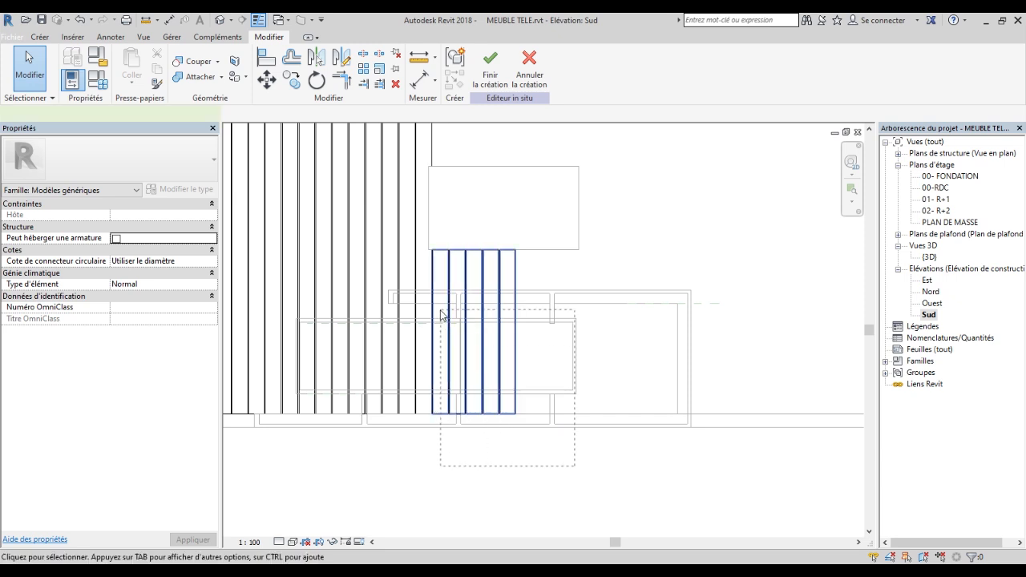
left_click(298, 84)
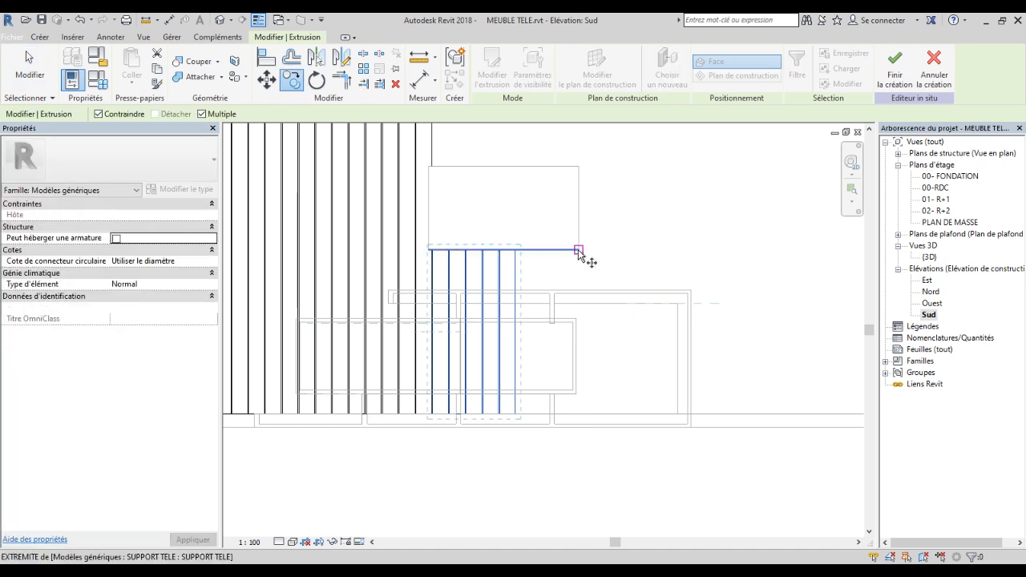
scroll(517, 419, "up", 2)
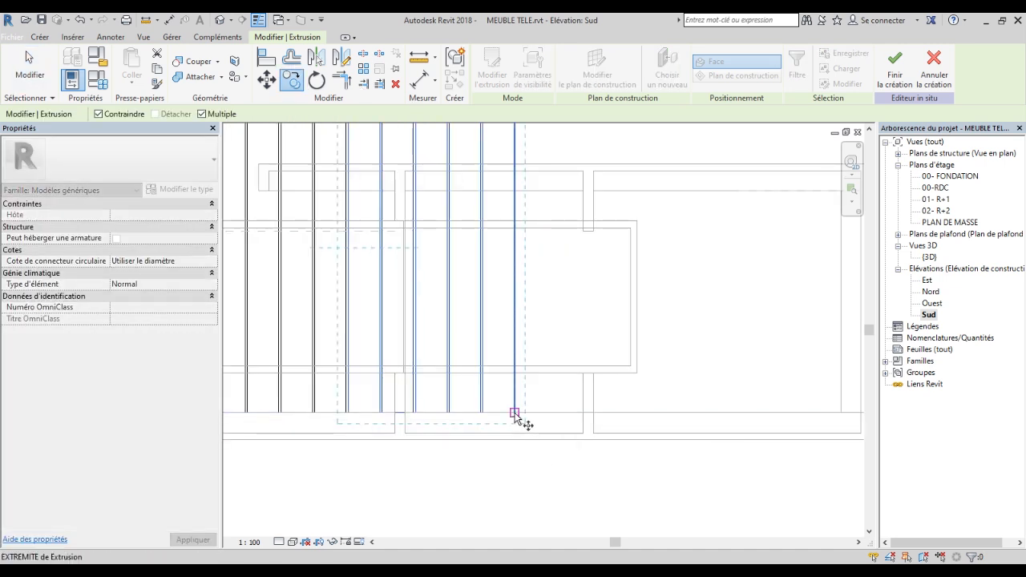
scroll(510, 360, "down", 3)
scroll(511, 241, "up", 3)
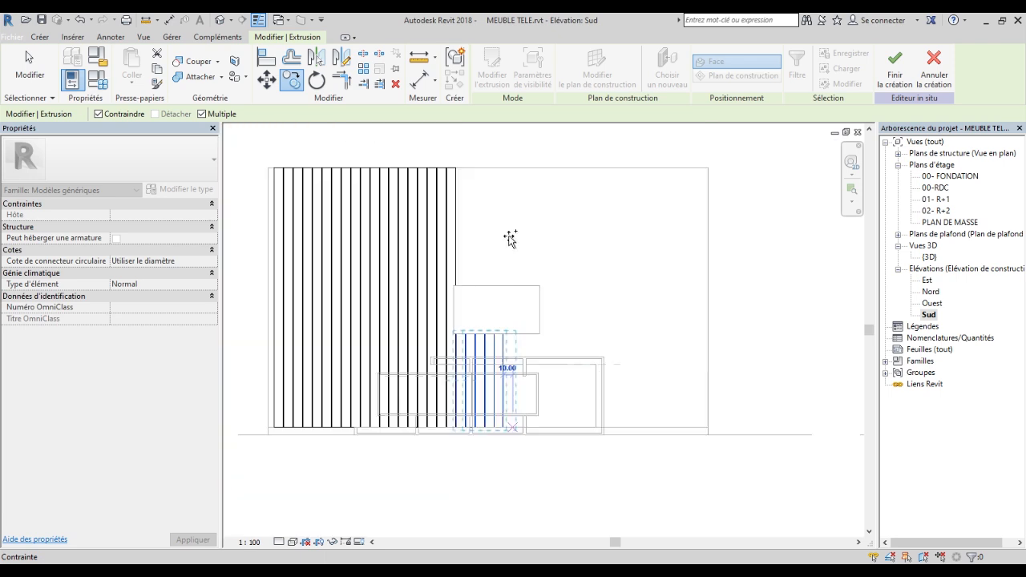
scroll(506, 264, "up", 2)
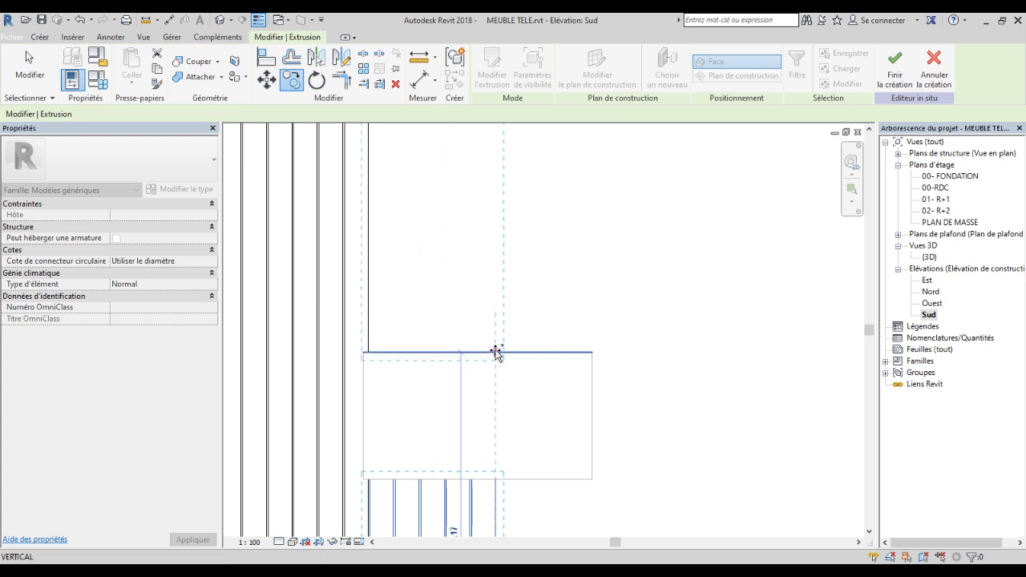
scroll(559, 437, "down", 2)
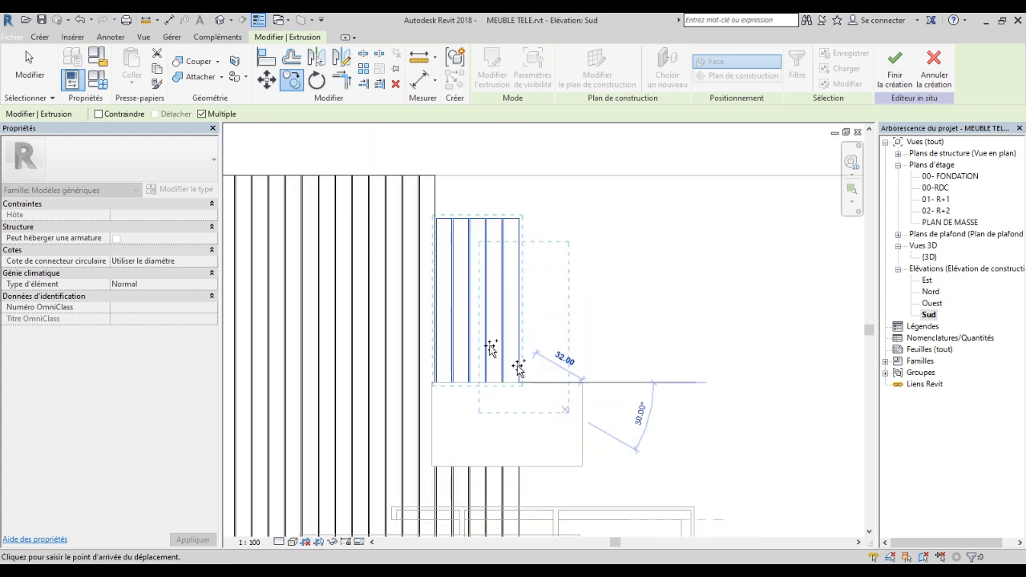
left_click(36, 74)
Stretch the first copied slat, next to the full-height ones, up to the wall's top edge.
scroll(458, 197, "up", 4)
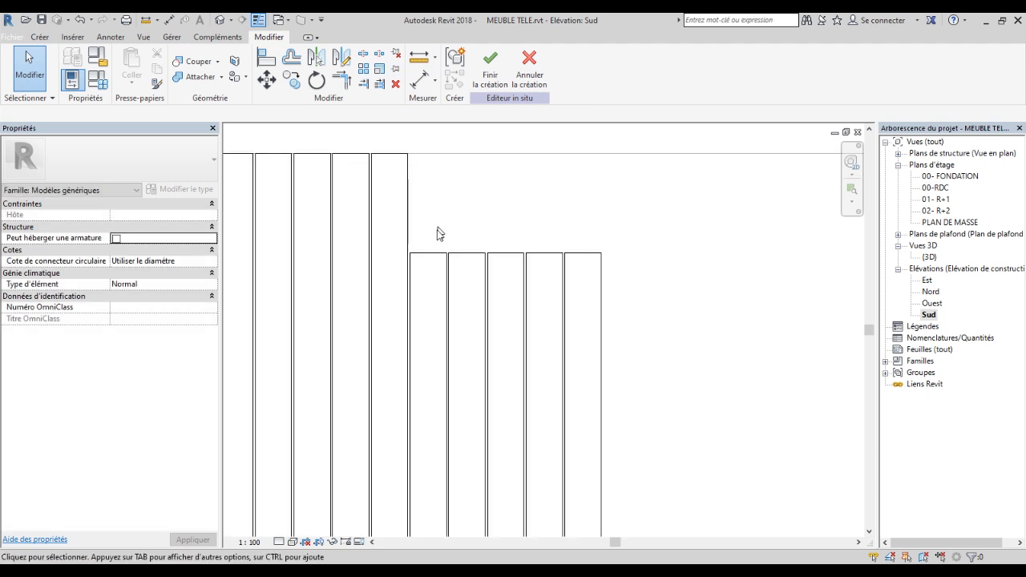
left_click(428, 256)
left_click_drag(428, 253, 427, 153)
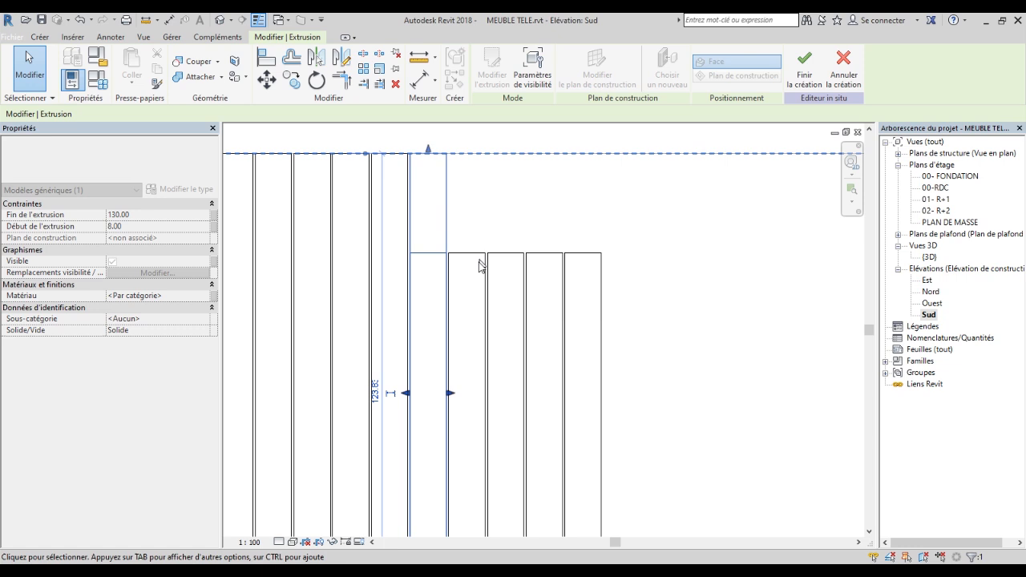
Align the tops of the other four copied slats with the wall's top edge and finish the in-place model.
key("a")
key("l")
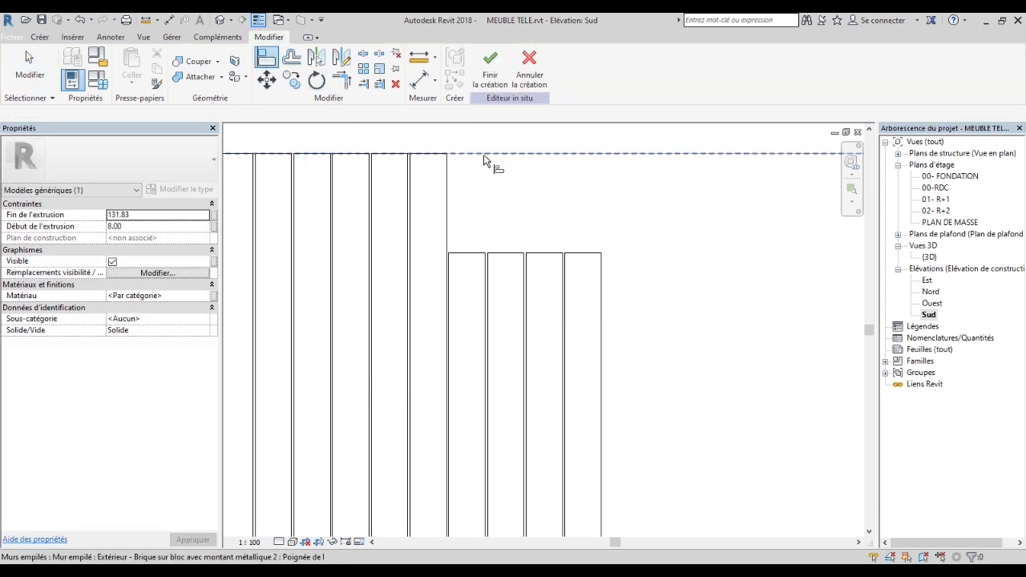
left_click(474, 255)
left_click(515, 157)
left_click(503, 255)
left_click(559, 156)
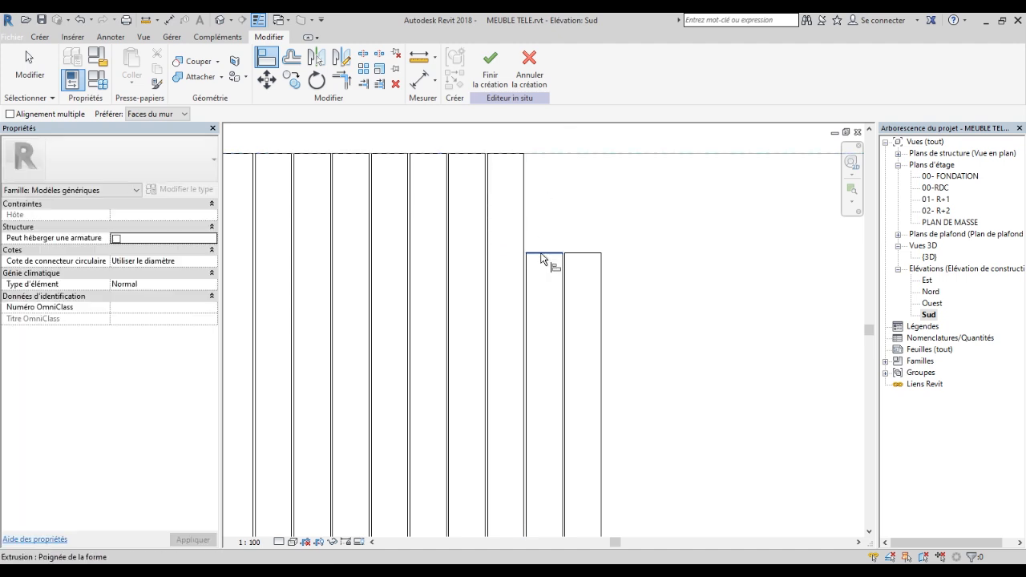
left_click(583, 254)
scroll(588, 206, "down", 5)
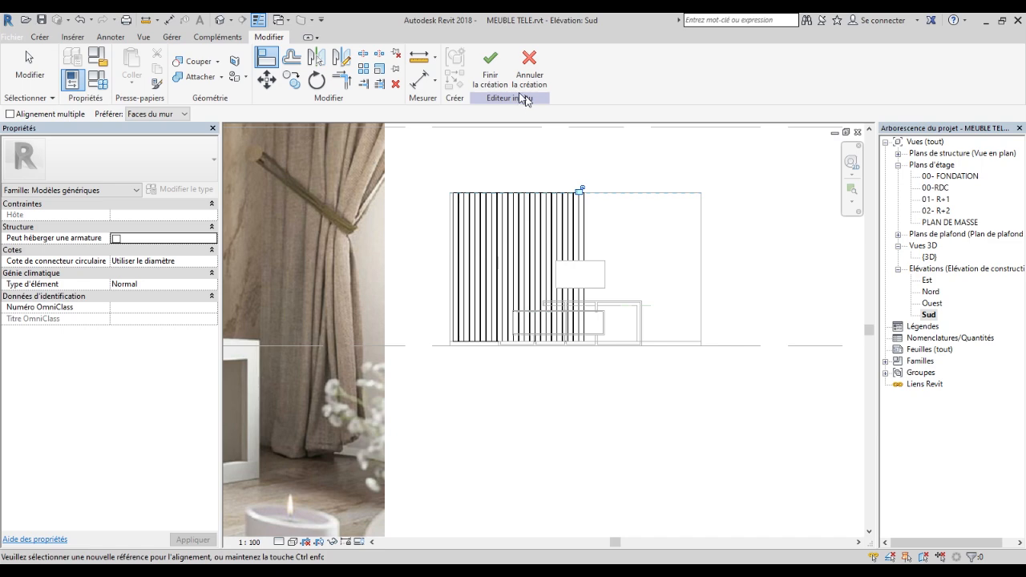
left_click(495, 83)
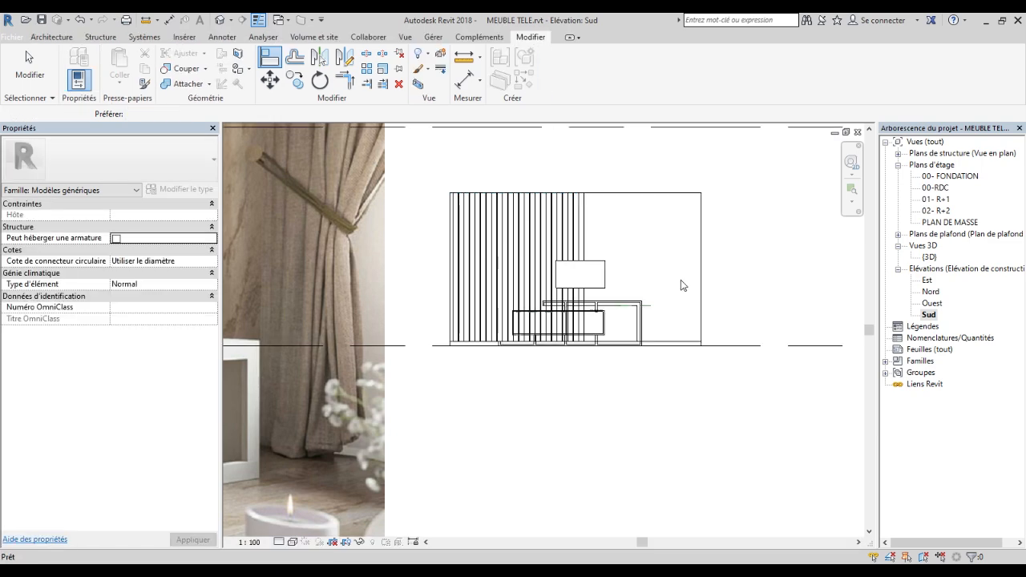
Examine the slats above and below the TV panel in the 3D view from the front and both sides.
scroll(692, 413, "down", 1)
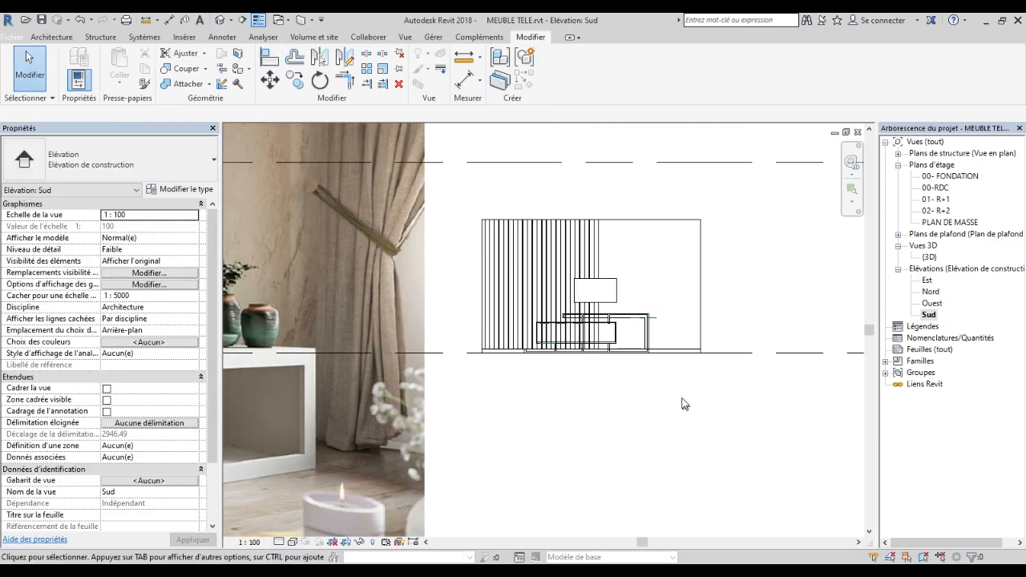
key("ctrl+Tab")
scroll(467, 261, "down", 1)
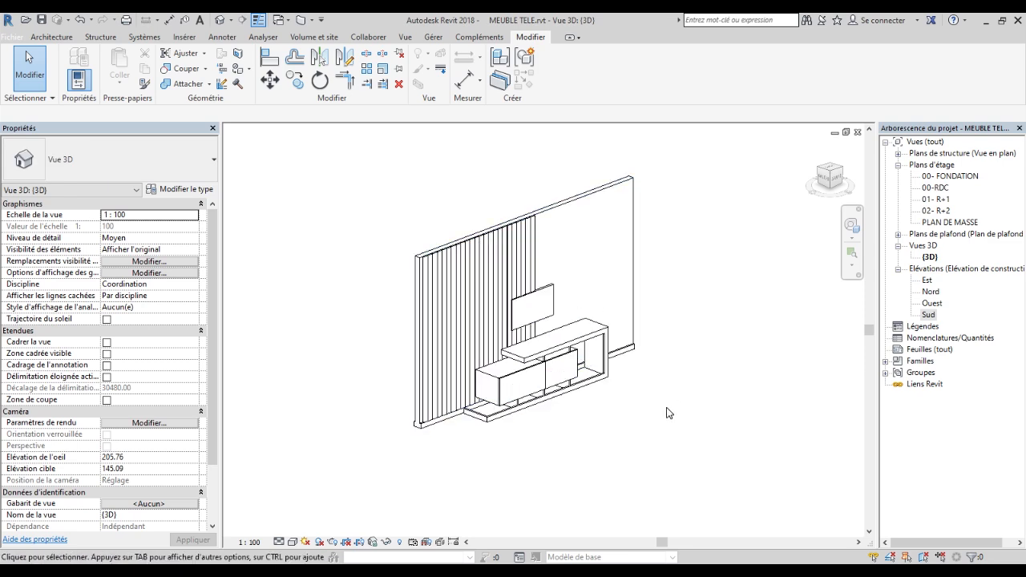
middle_click_drag(668, 413, 655, 382, "shift")
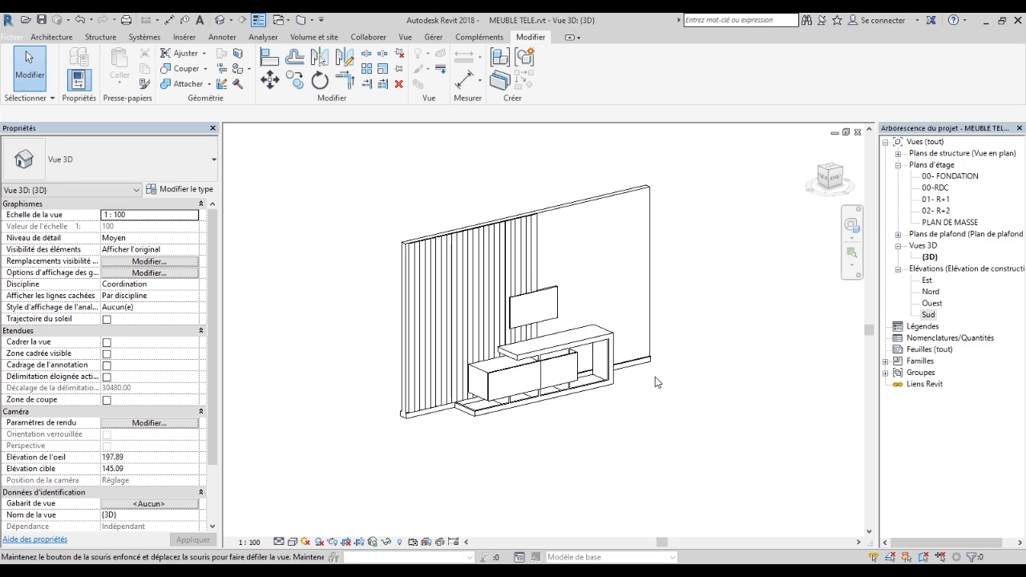
middle_click(639, 425)
middle_click(638, 424)
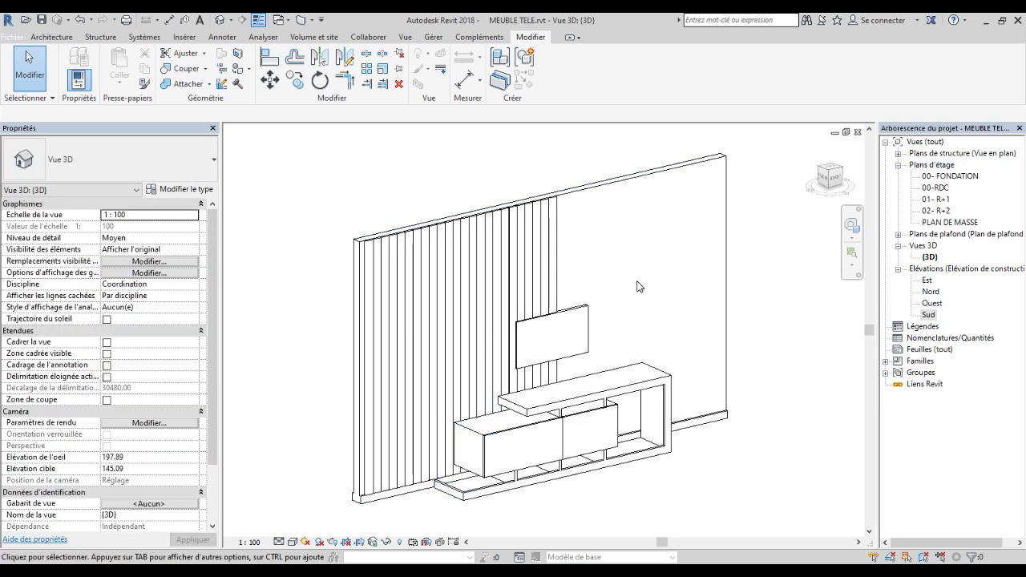
scroll(632, 305, "down", 4)
middle_click_drag(731, 439, 566, 419, "shift")
scroll(619, 311, "up", 5)
scroll(619, 311, "up", 3)
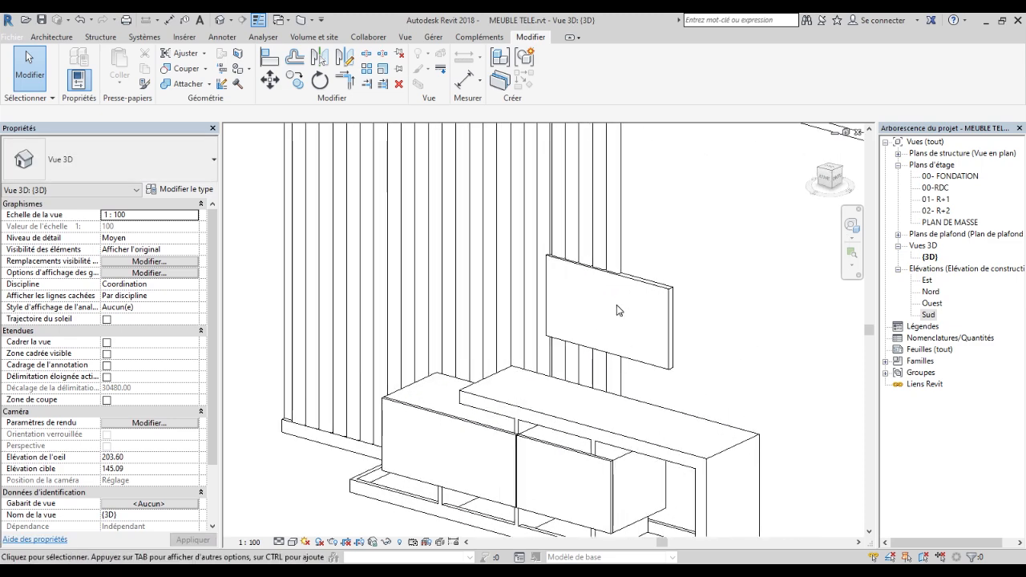
scroll(617, 310, "up", 4)
scroll(616, 310, "down", 3)
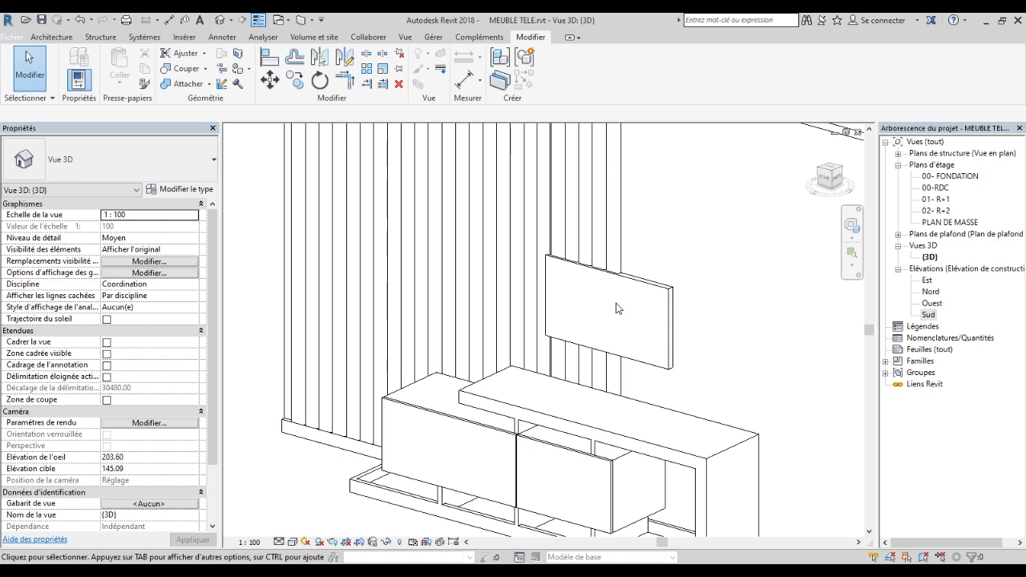
scroll(641, 332, "down", 3)
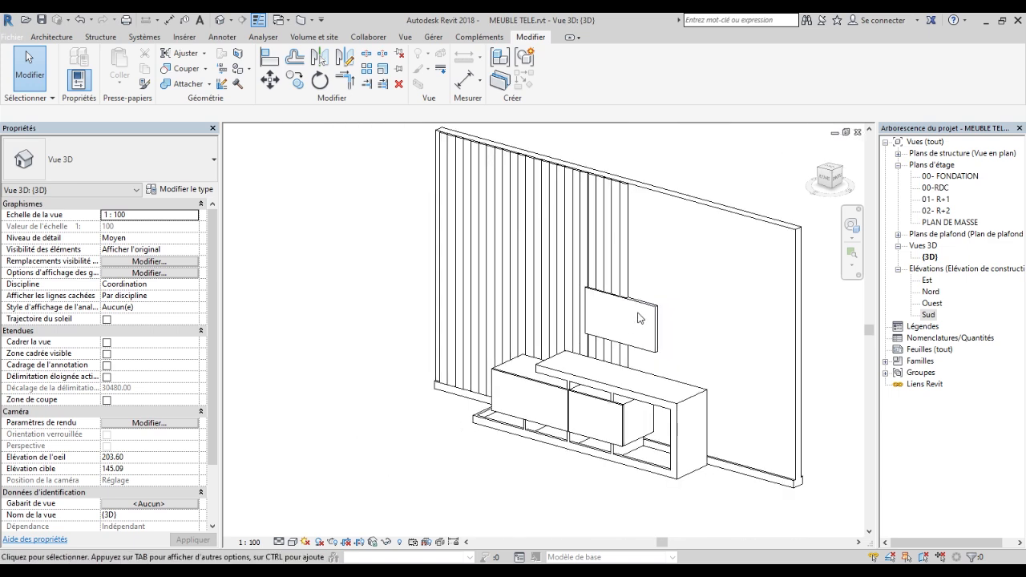
mouse_move(836, 183)
left_mouse_down()
mouse_move(869, 180)
mouse_move(825, 189)
mouse_move(906, 161)
mouse_move(833, 178)
left_mouse_up()
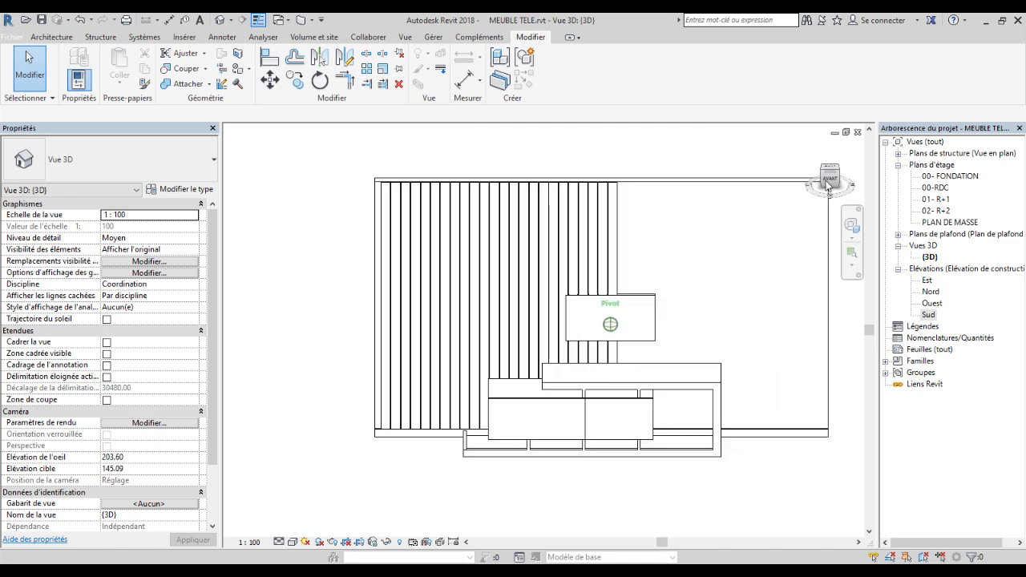
scroll(582, 327, "up", 2)
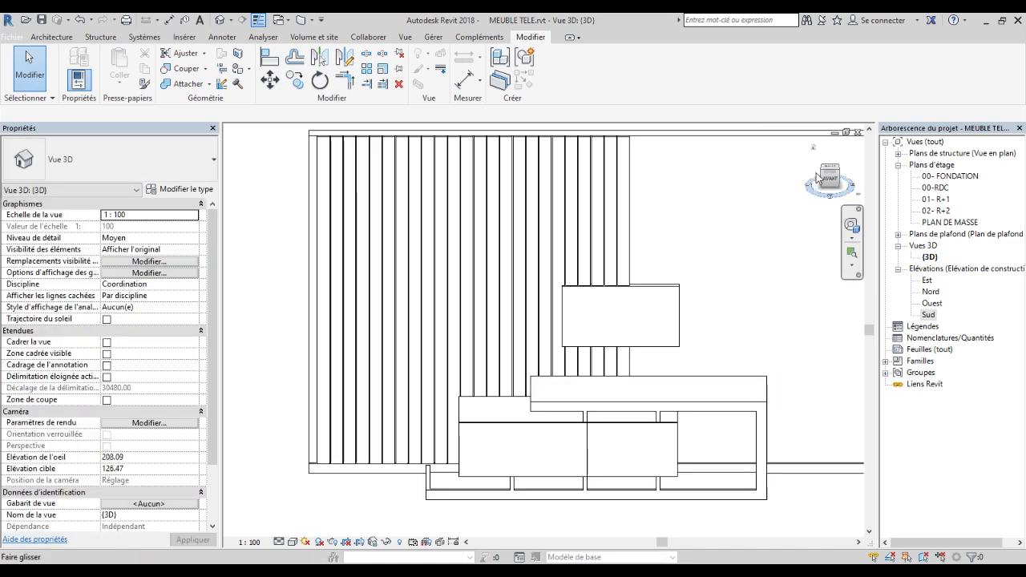
mouse_move(829, 180)
left_mouse_down()
mouse_move(847, 184)
mouse_move(237, 181)
mouse_move(265, 184)
left_mouse_up()
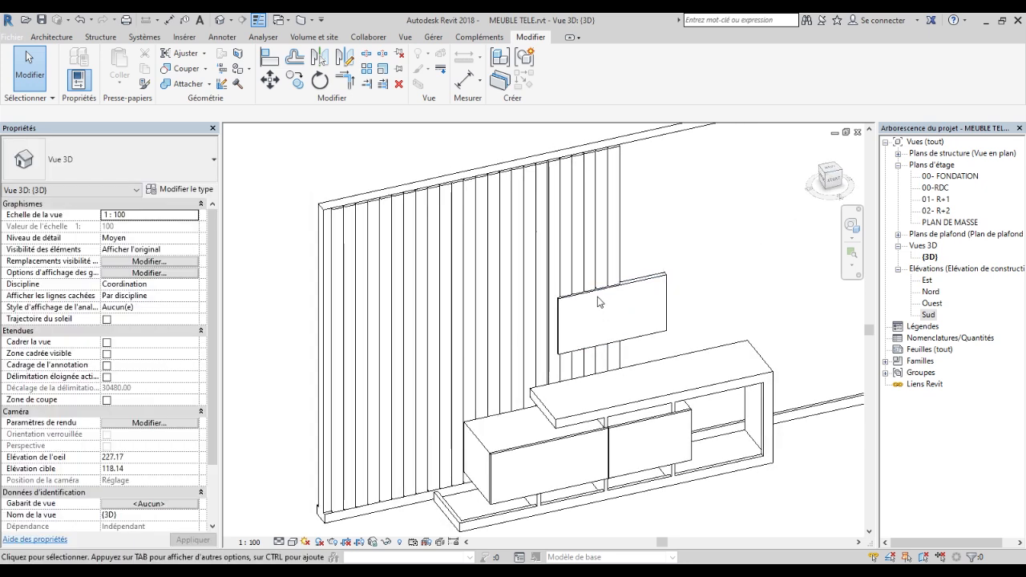
Load the component family TV - Ecran plat.rfa from the France library's Equipement spécialisé, Audio - Vidéo folder.
left_click(52, 37)
left_click(154, 72)
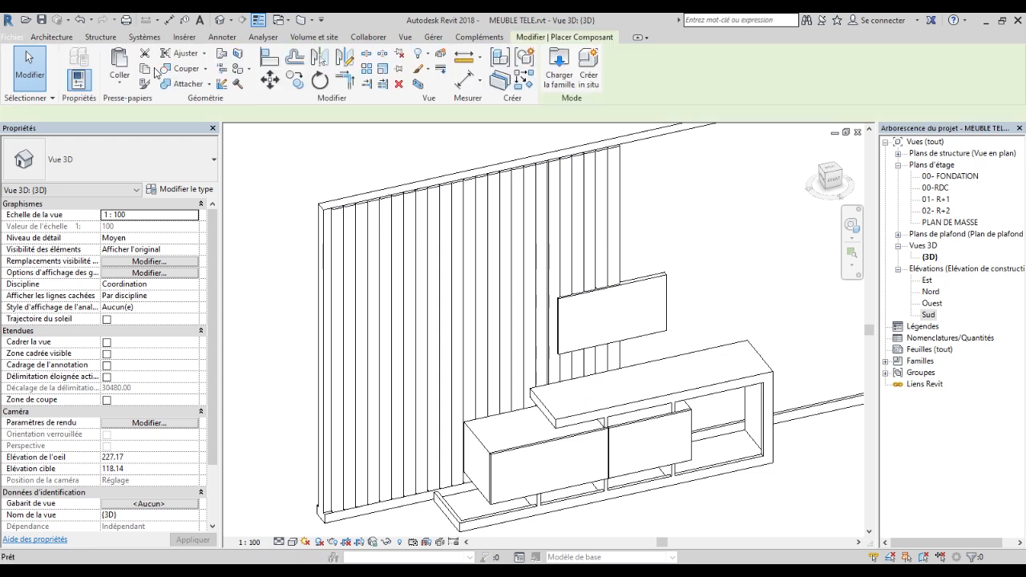
left_click(550, 84)
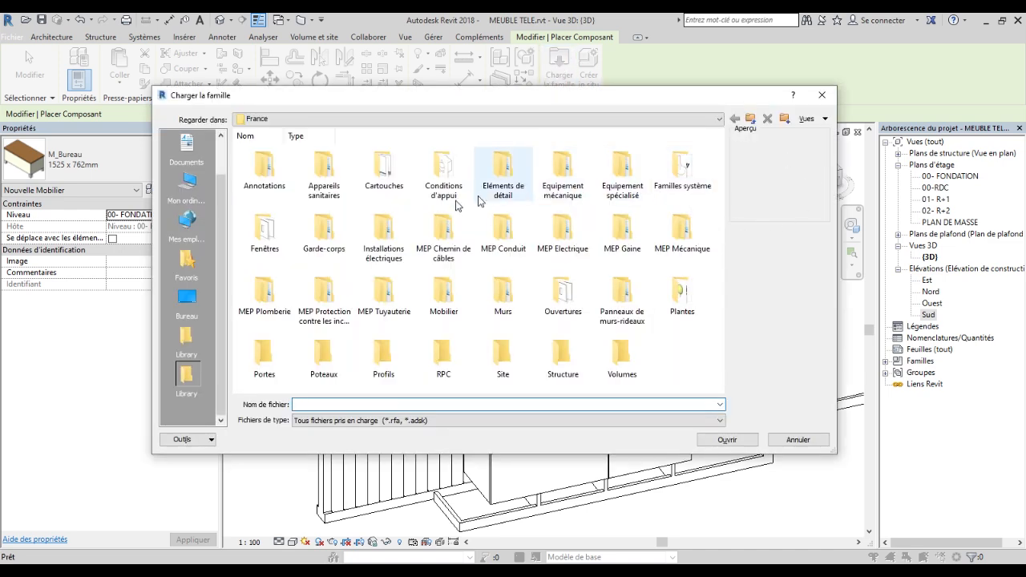
left_click_drag(358, 98, 318, 144)
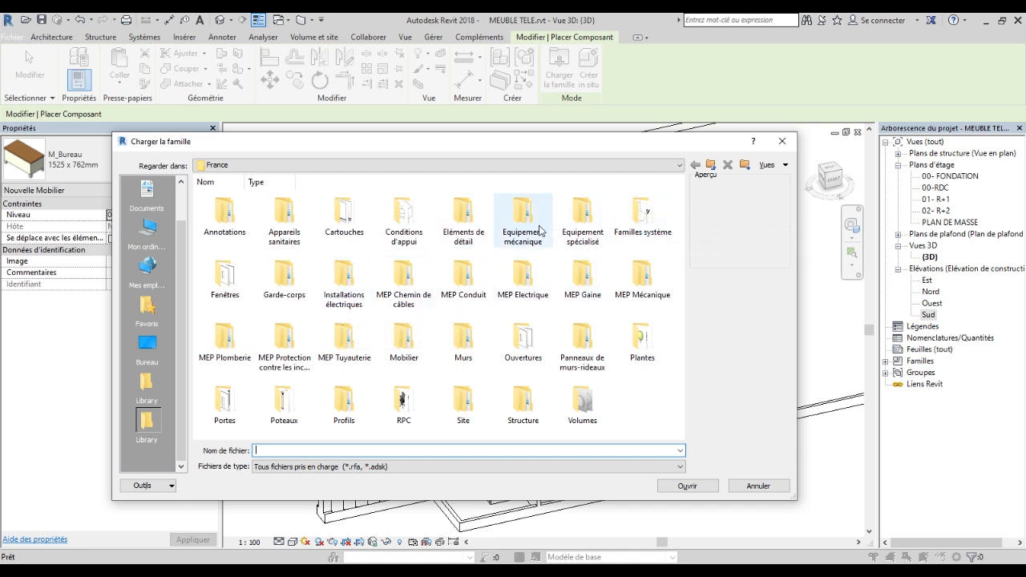
double_click(577, 224)
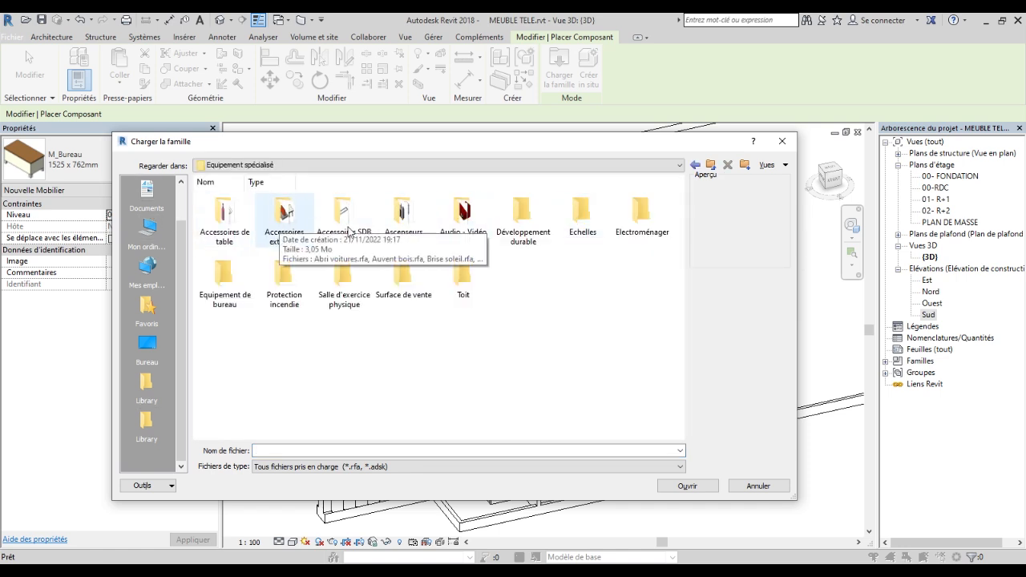
double_click(458, 226)
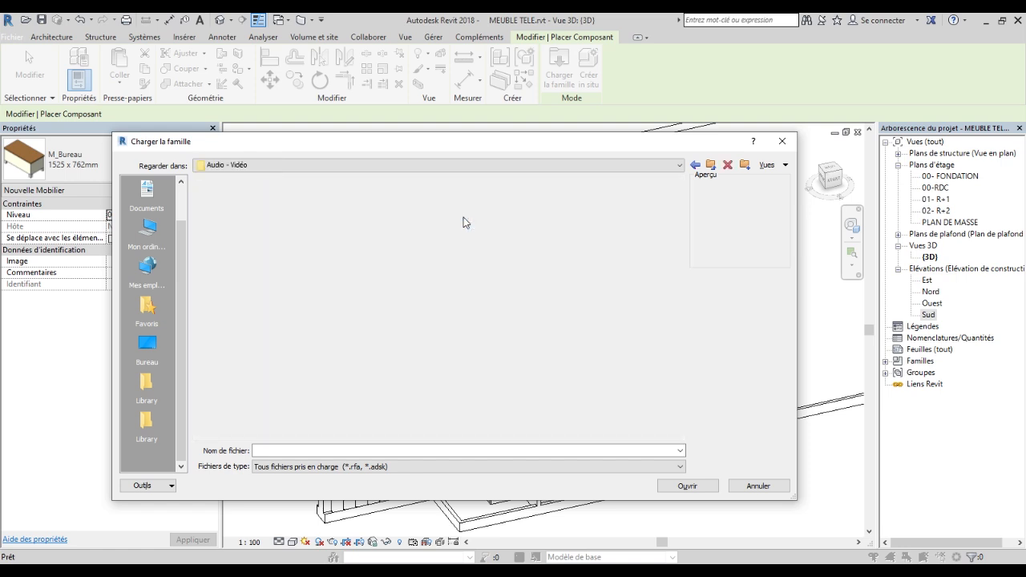
left_click(469, 228)
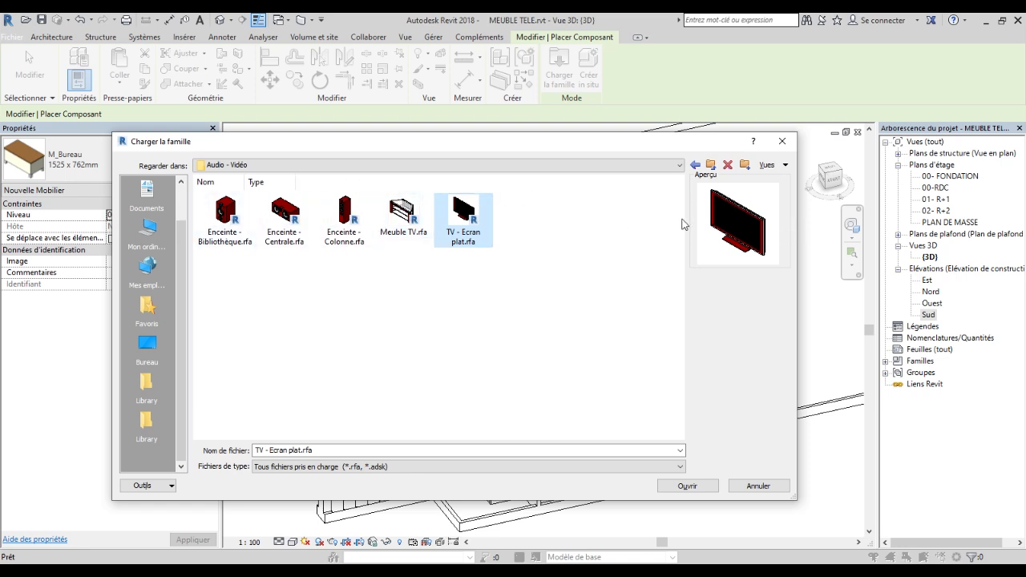
left_click(683, 485)
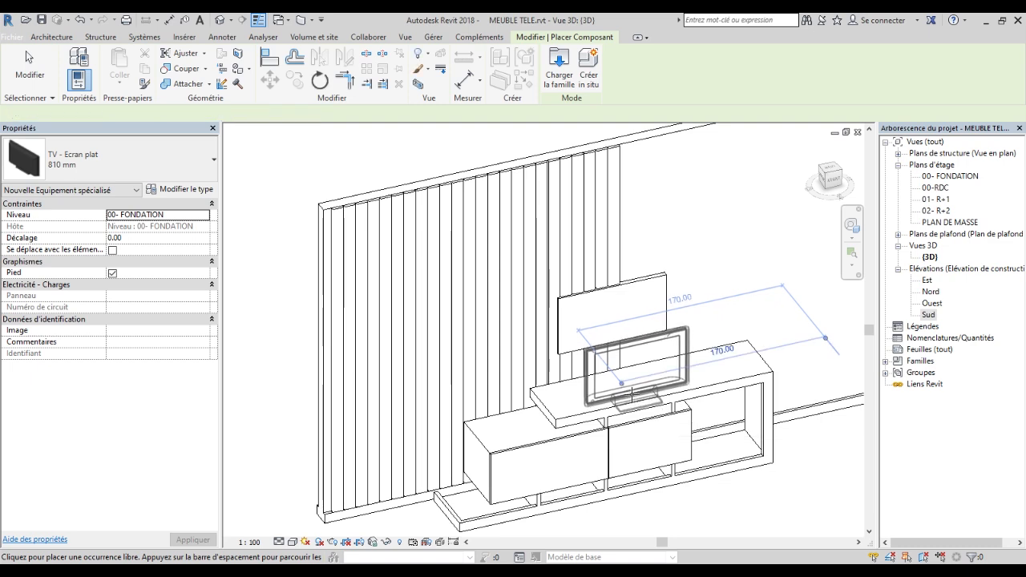
Leave component placement without placing the flat-screen TV and save the project.
left_click(29, 72)
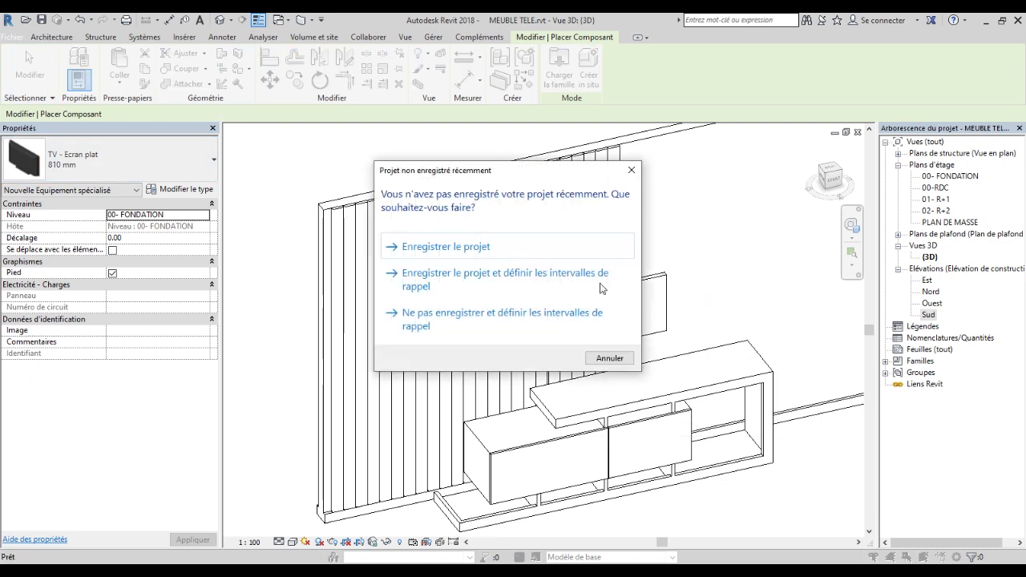
left_click(443, 248)
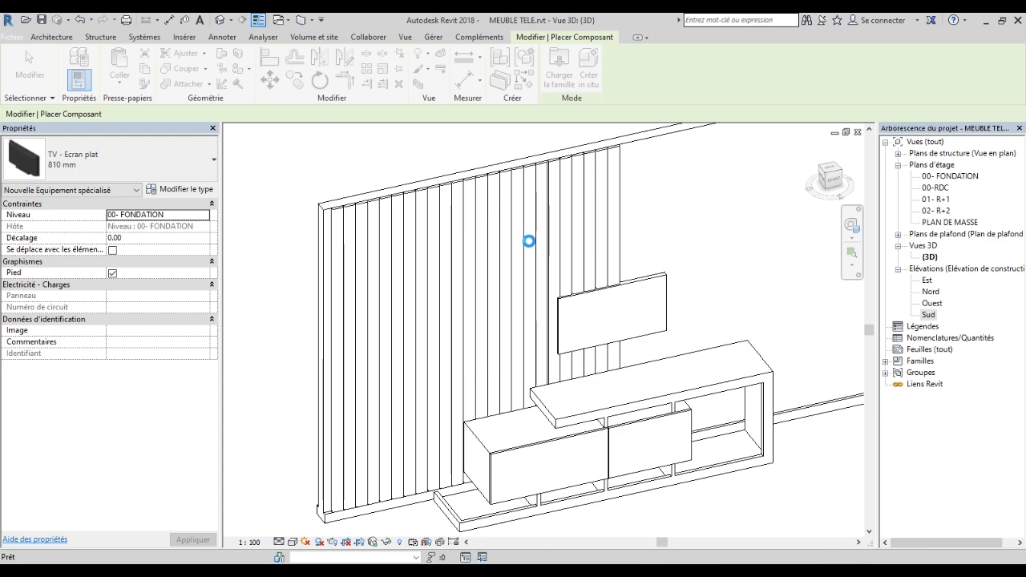
scroll(499, 338, "down", 10)
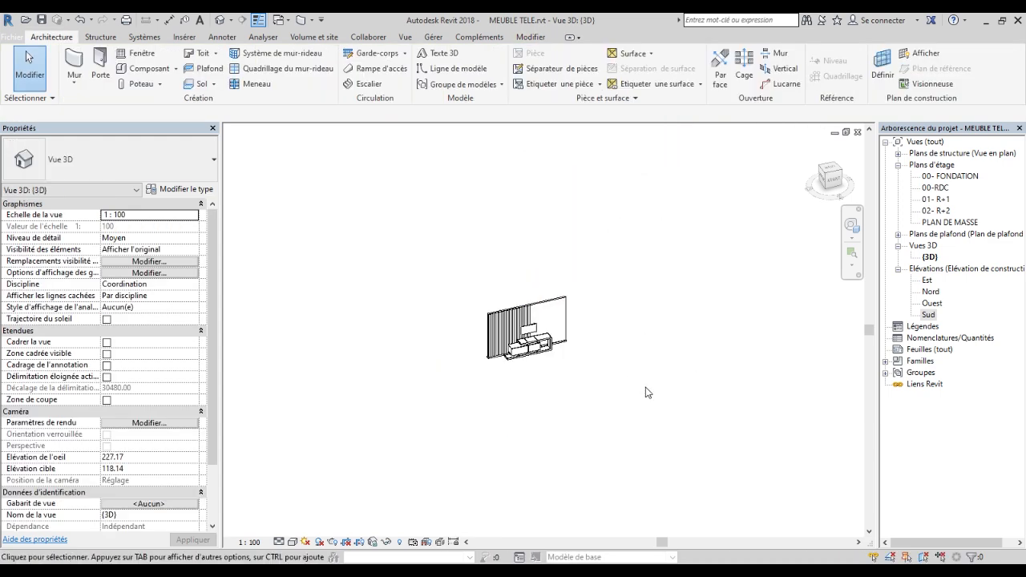
Open the 00-RDC floor plan and move the flat-screen TV in front of the TV panel above the cabinet.
mouse_move(829, 178)
left_mouse_down()
mouse_move(8, 224)
mouse_move(831, 240)
mouse_move(831, 204)
mouse_move(842, 232)
left_mouse_up()
double_click(936, 188)
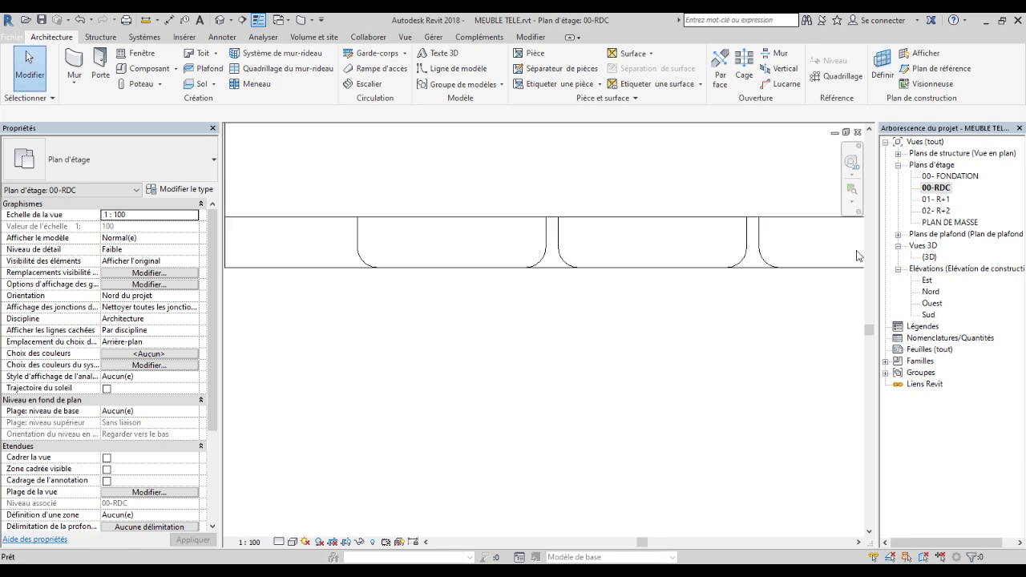
scroll(528, 369, "down", 5)
middle_click_drag(522, 275, 337, 239)
left_click(647, 233)
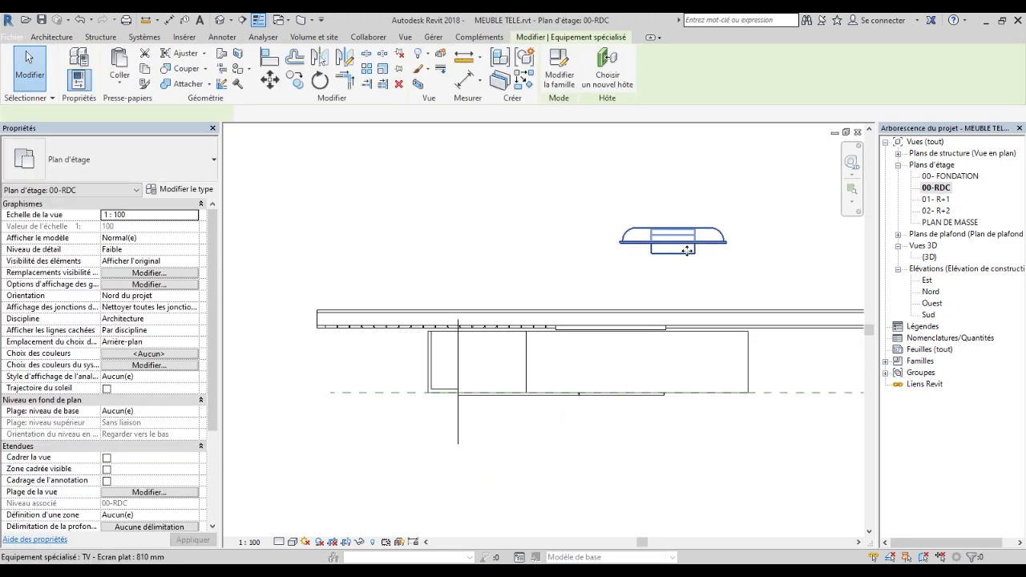
scroll(653, 233, "up", 4)
left_click_drag(657, 231, 537, 467)
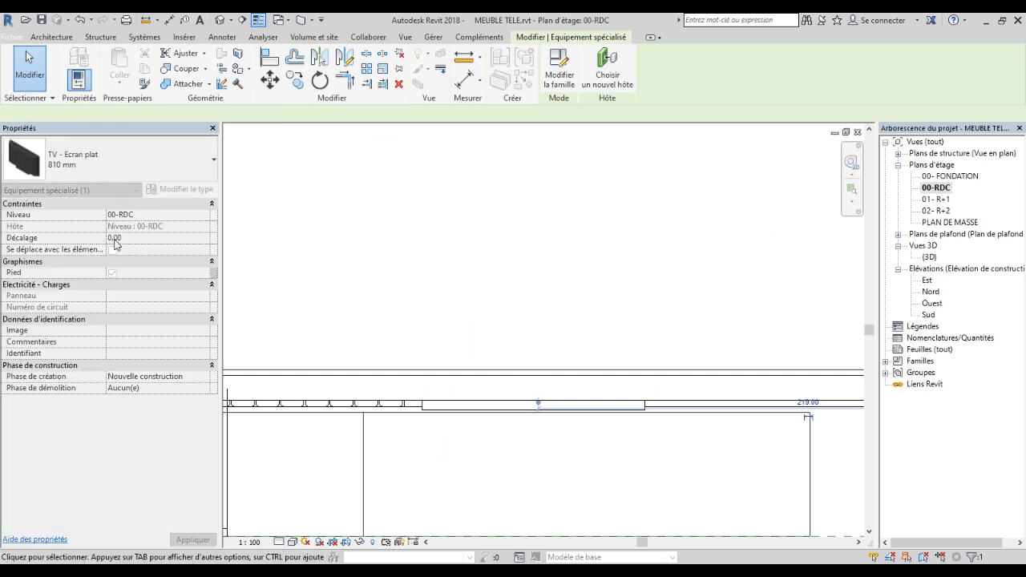
Set the TV's level offset to 100 and check its height against the TV panel in the Sud elevation.
left_click(166, 238)
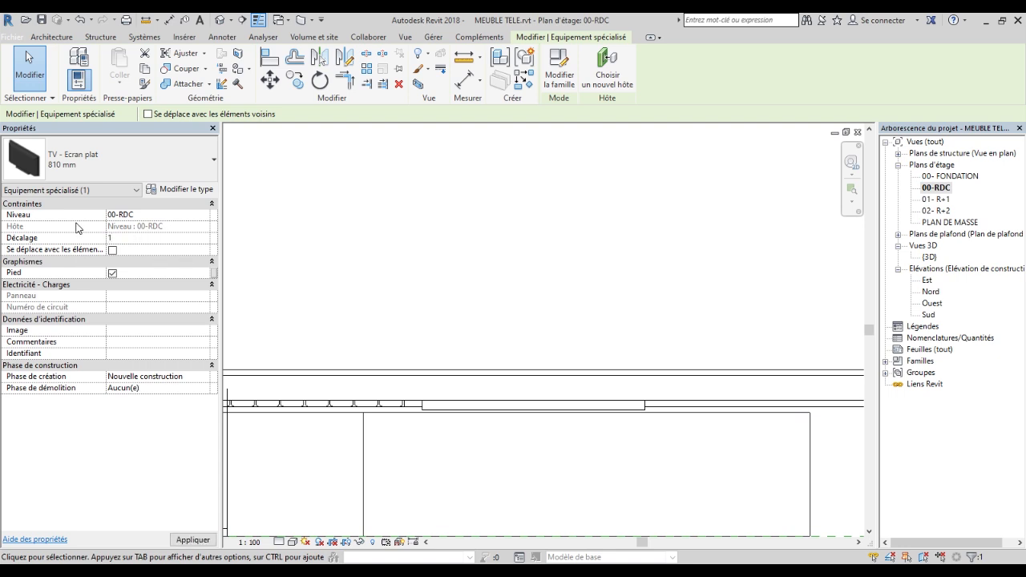
type("100")
scroll(622, 324, "down", 4)
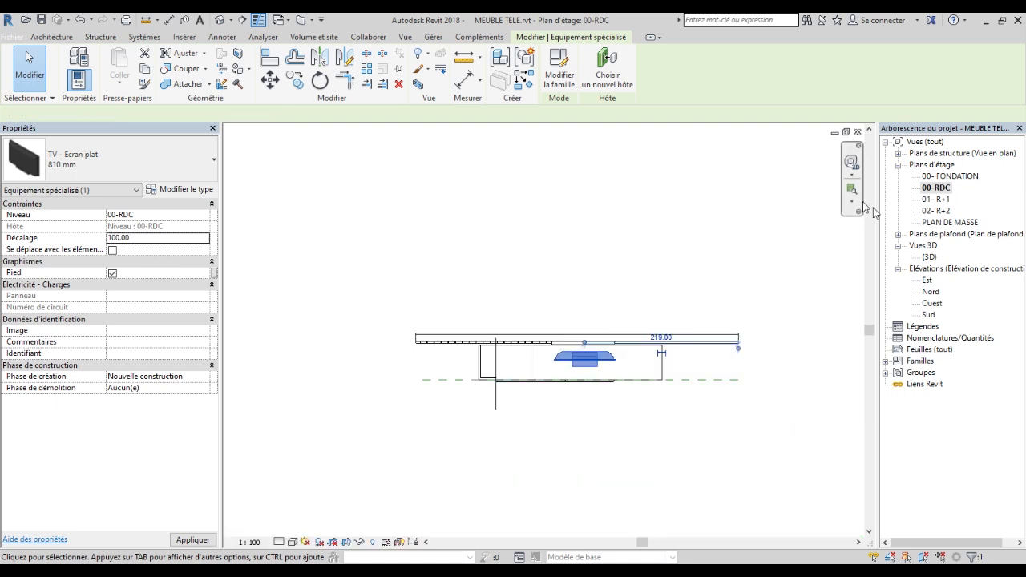
double_click(928, 256)
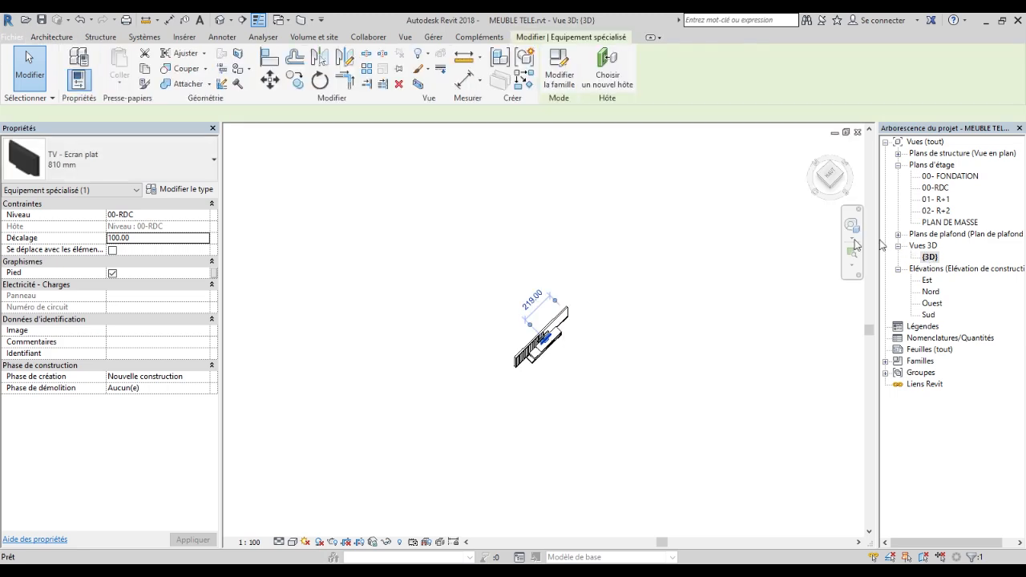
double_click(928, 316)
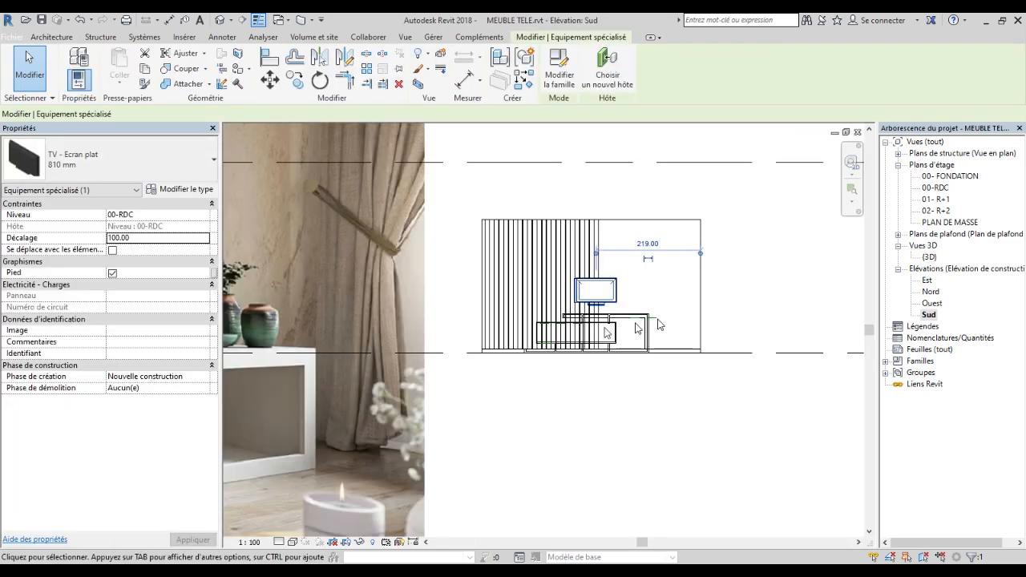
scroll(653, 319, "up", 5)
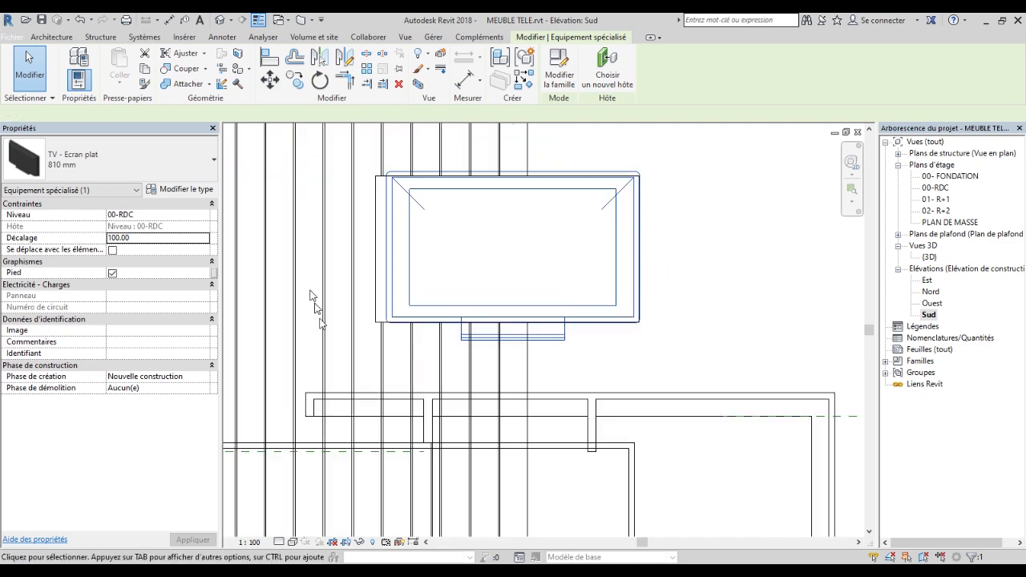
scroll(587, 237, "down", 2)
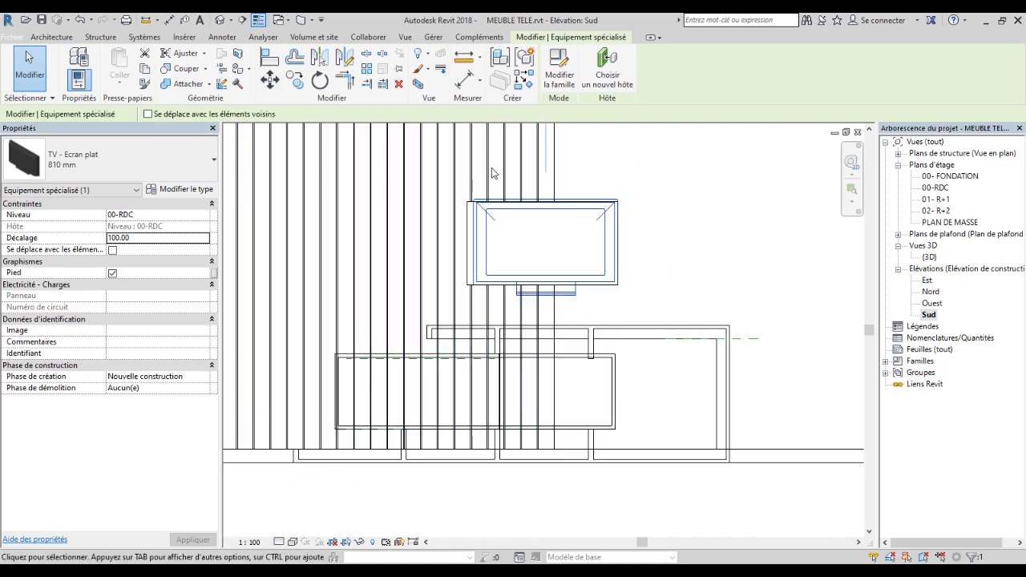
Open the flat-screen TV family for editing and delete the red base plate extrusion of its stand.
left_click(568, 77)
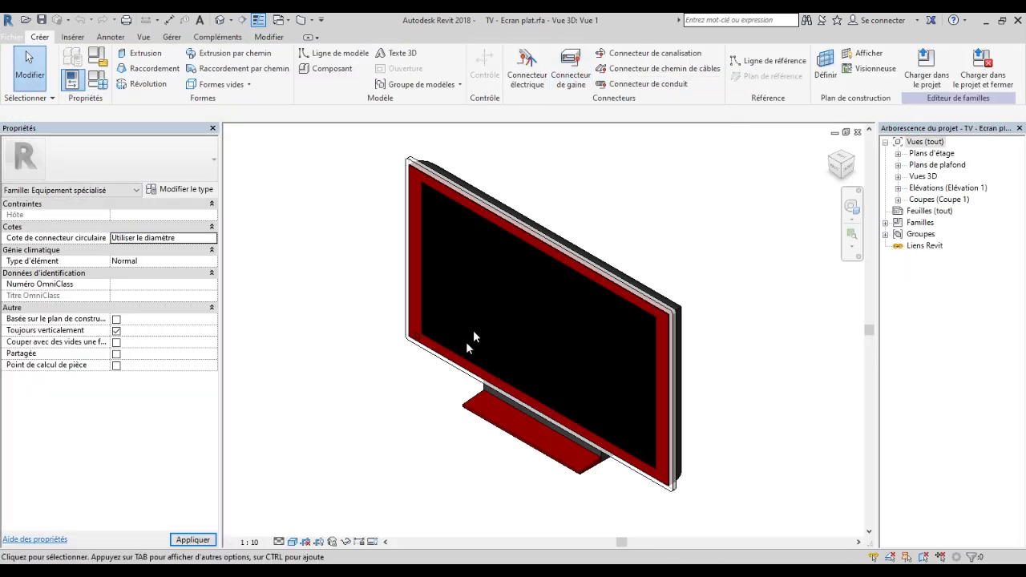
scroll(370, 370, "down", 1)
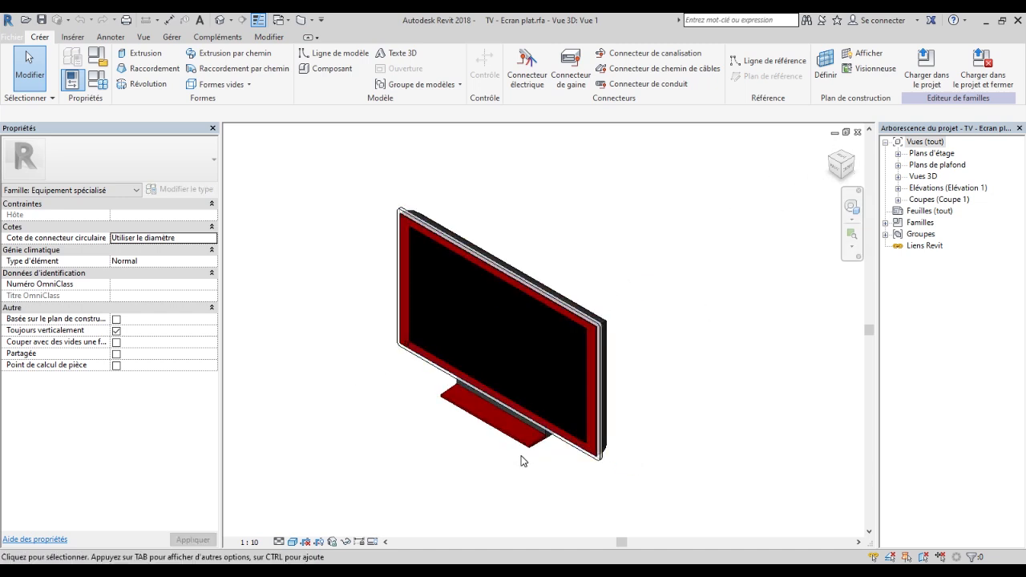
scroll(522, 461, "up", 2)
left_click(536, 432)
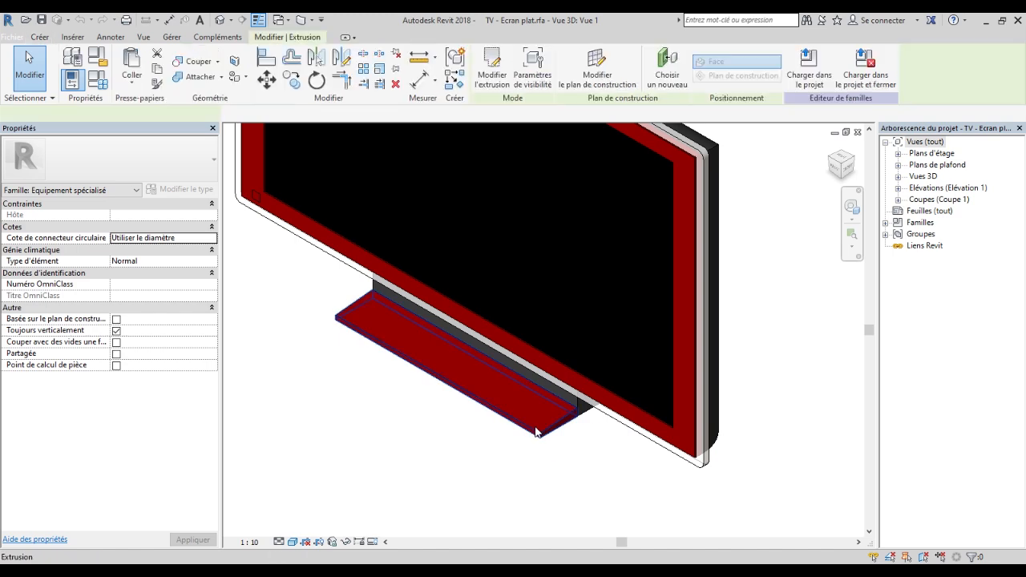
right_click(537, 433)
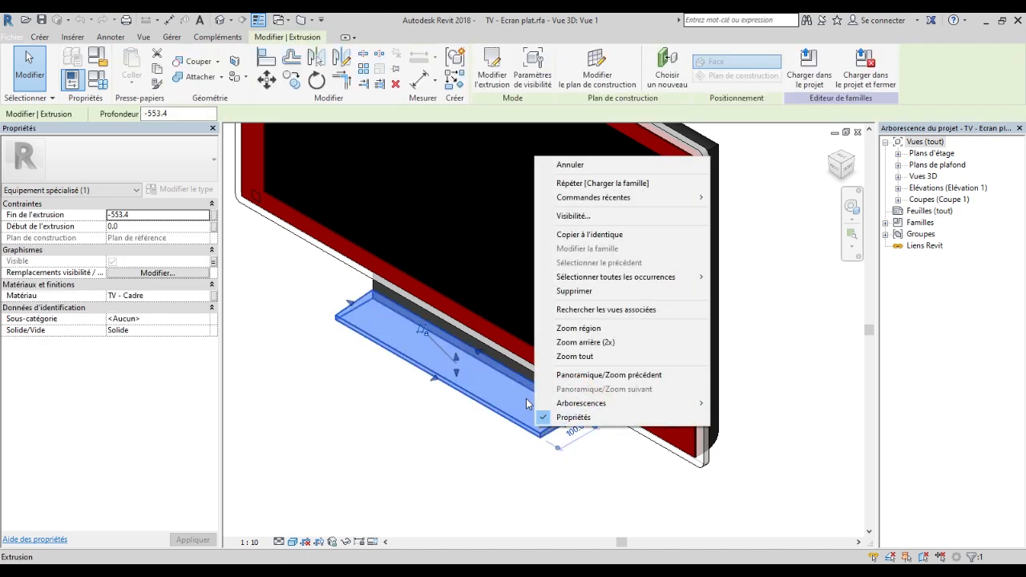
left_click(590, 294)
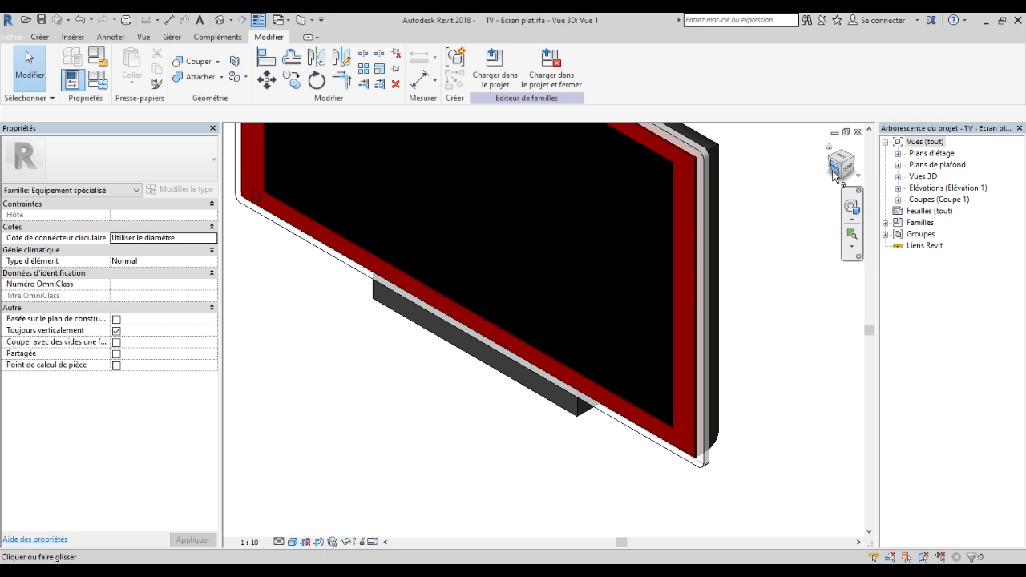
Delete the black stand support extrusion beneath the TV screen and inspect the remaining screen from the front.
left_click(834, 174)
scroll(625, 485, "up", 3)
left_click_drag(648, 491, 384, 413)
right_click(417, 417)
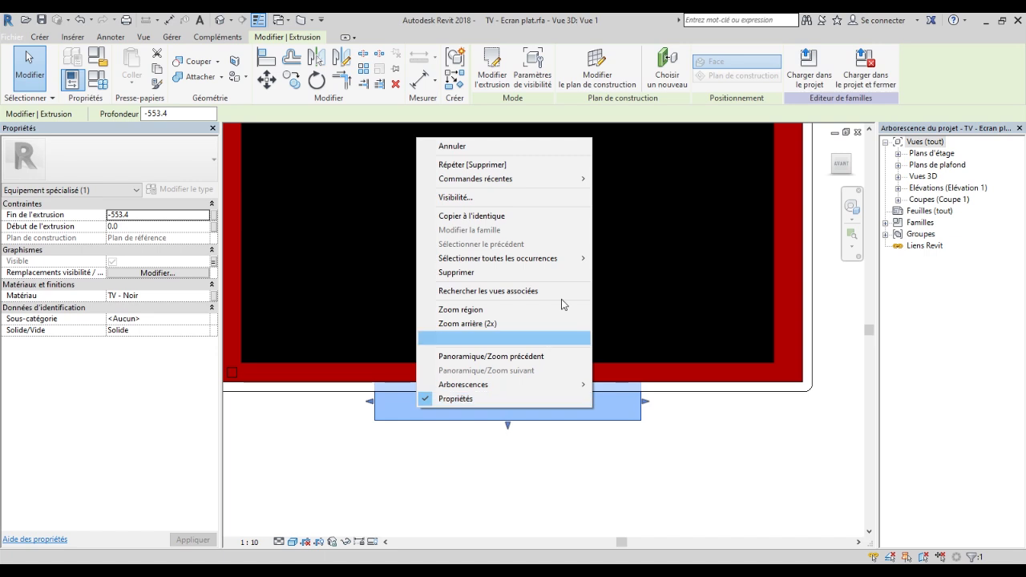
left_click(454, 273)
scroll(559, 444, "down", 4)
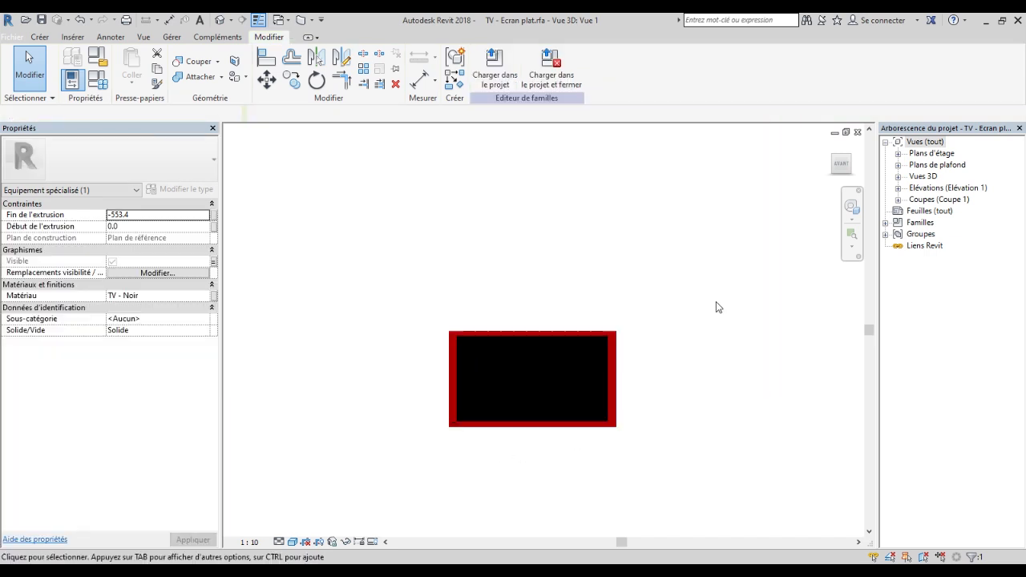
scroll(703, 320, "down", 2)
mouse_move(834, 175)
left_mouse_down()
mouse_move(793, 204)
mouse_move(753, 212)
mouse_move(697, 176)
mouse_move(657, 224)
mouse_move(617, 305)
mouse_move(629, 373)
left_mouse_up()
scroll(628, 372, "up", 3)
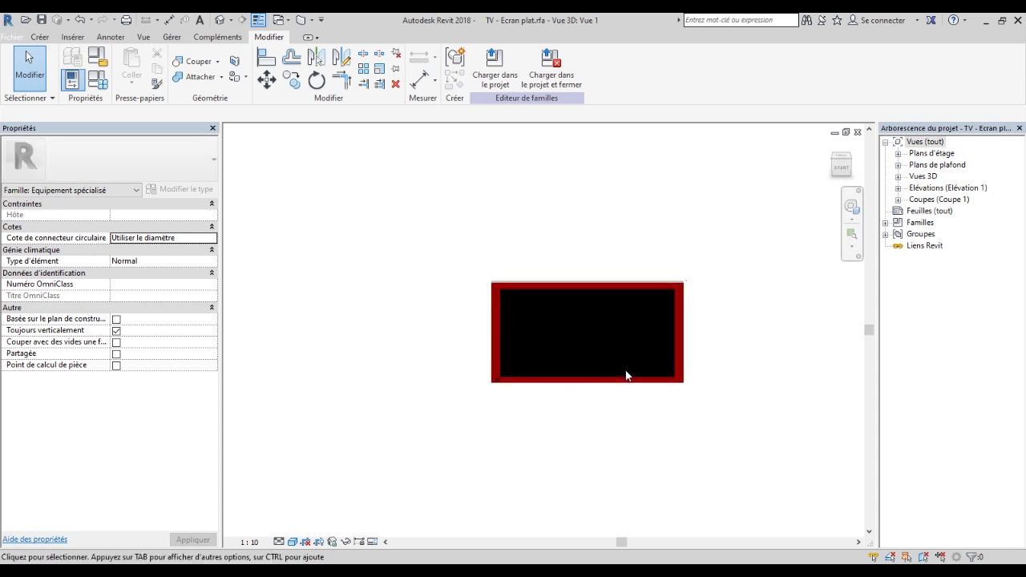
scroll(526, 350, "down", 4)
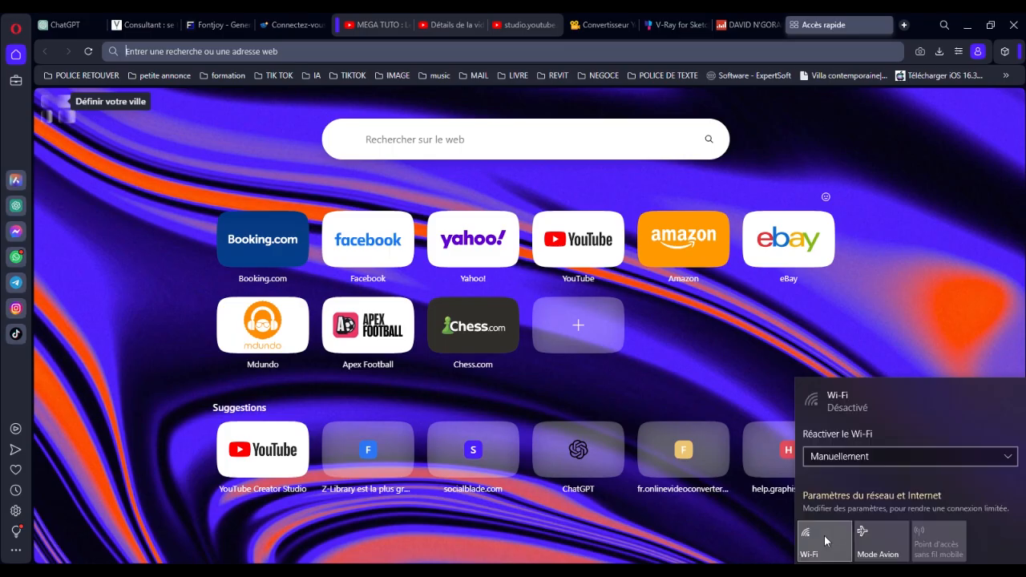
Switch to the Opera browser, turn on Wi-Fi and search the web for "TELE 77 POUCE".
left_click(823, 535)
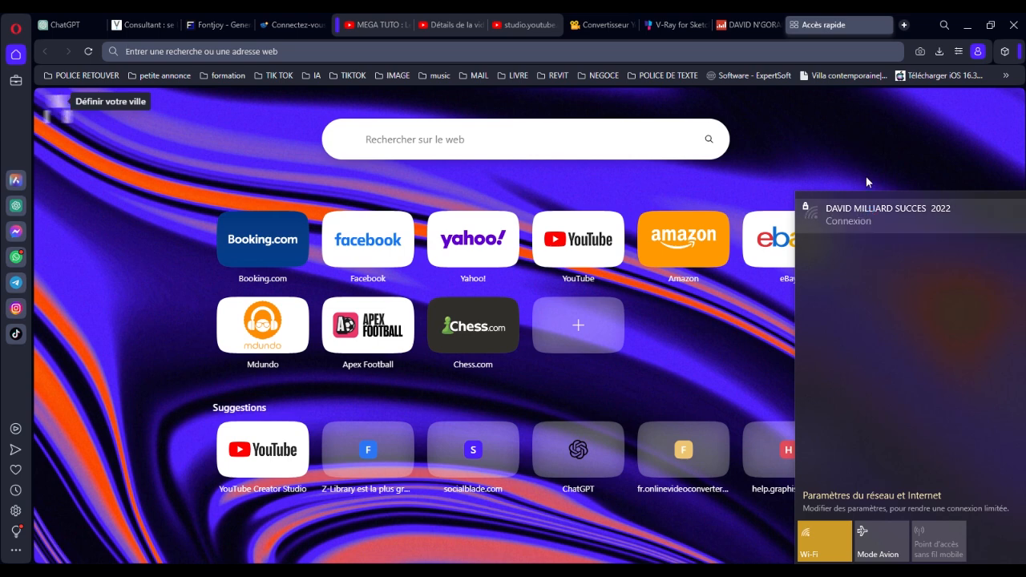
left_click(805, 25)
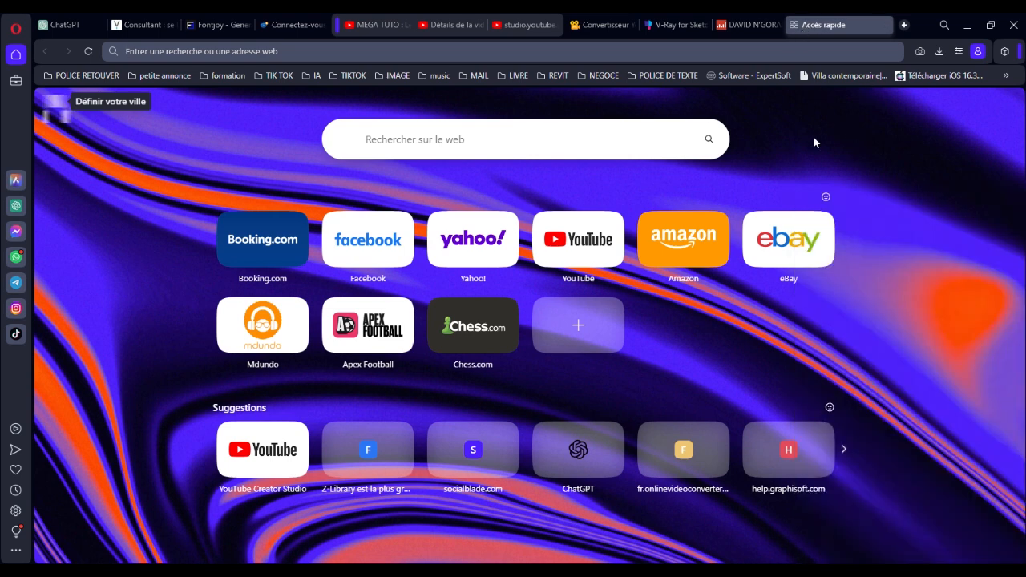
left_click(422, 145)
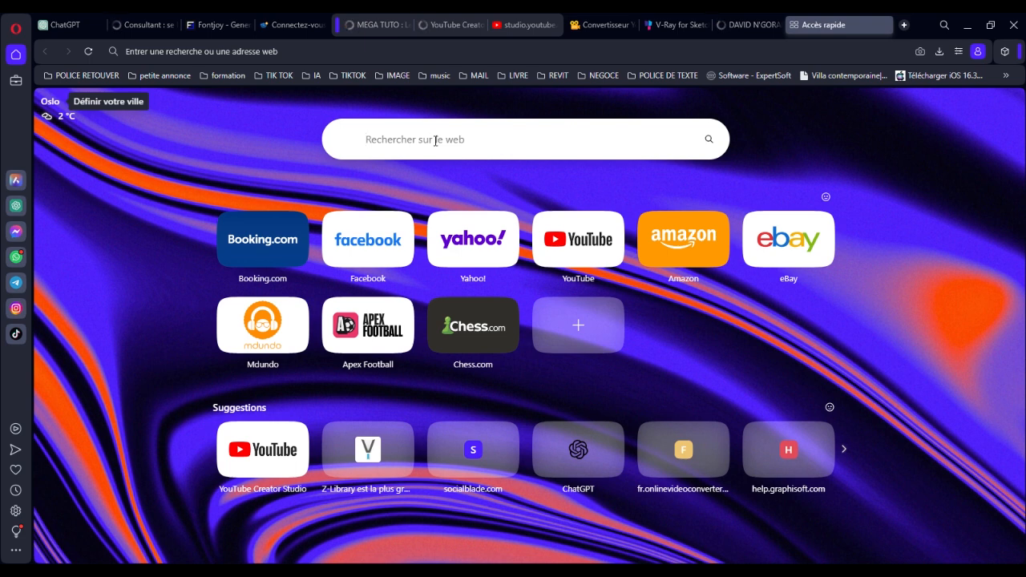
left_click(435, 140)
type("TELE")
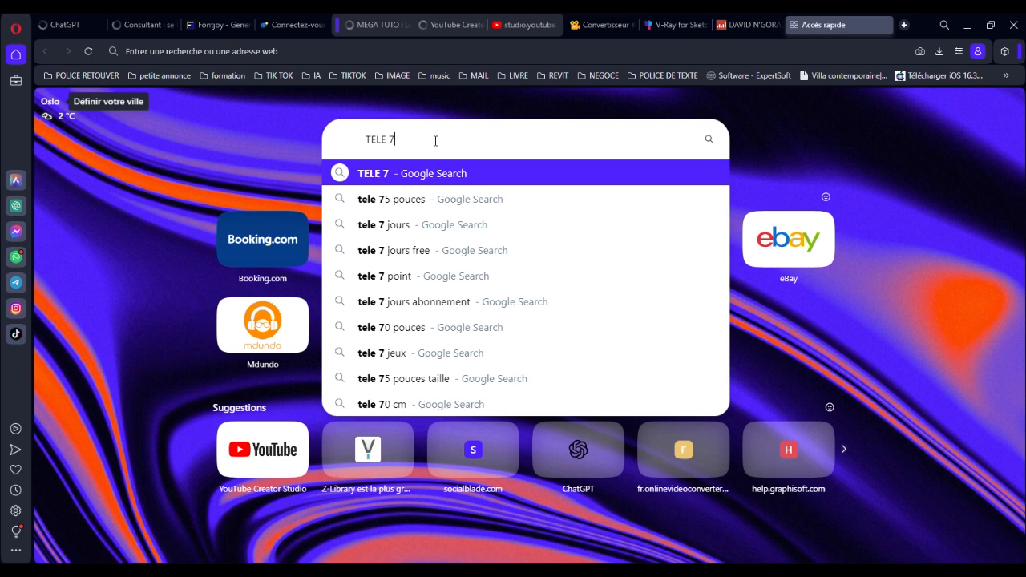
type("7")
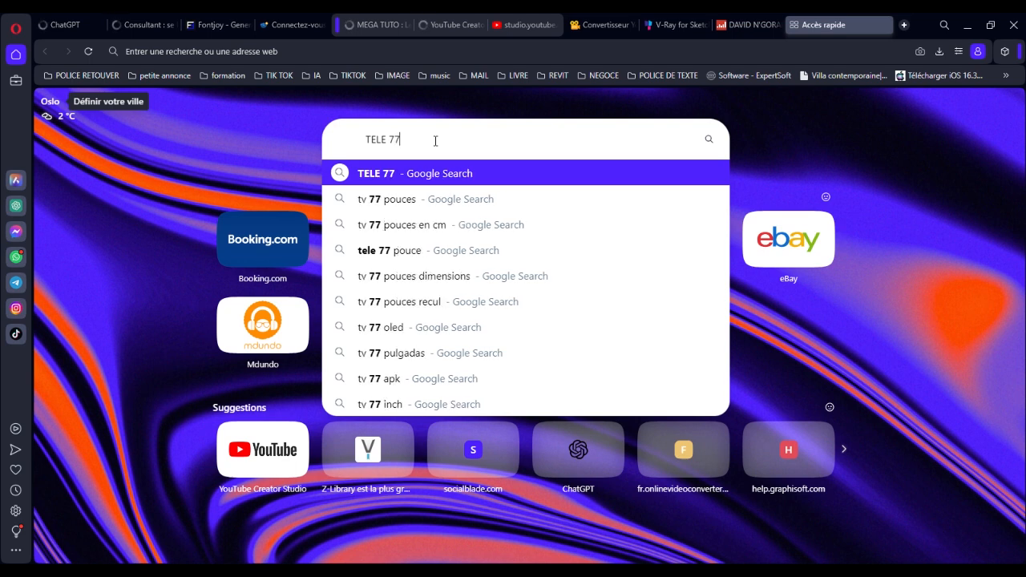
type(" POUCE")
key("Return")
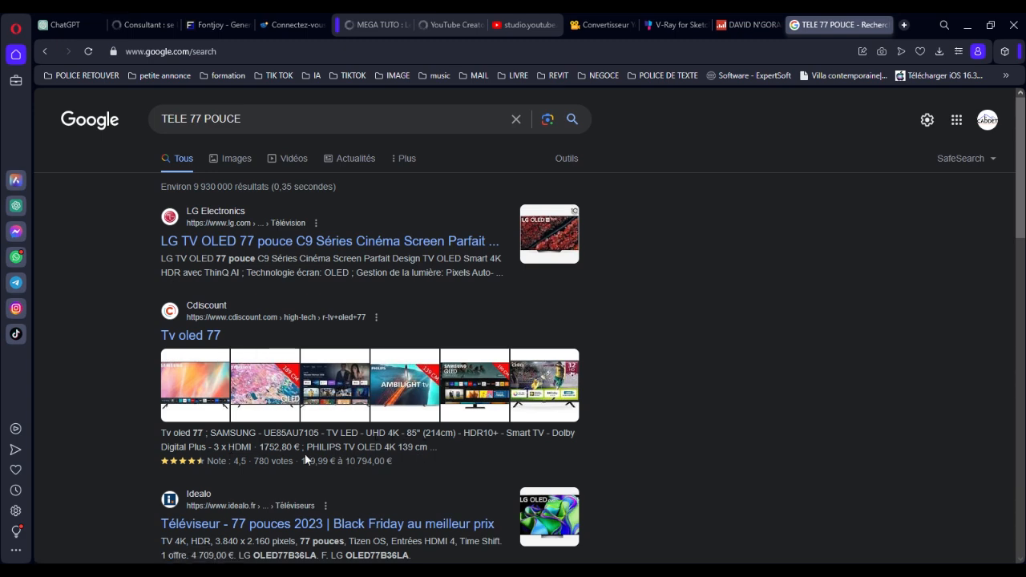
Look through the results and run the suggested search "lg oled 77 pouces dimensions".
scroll(310, 443, "down", 2)
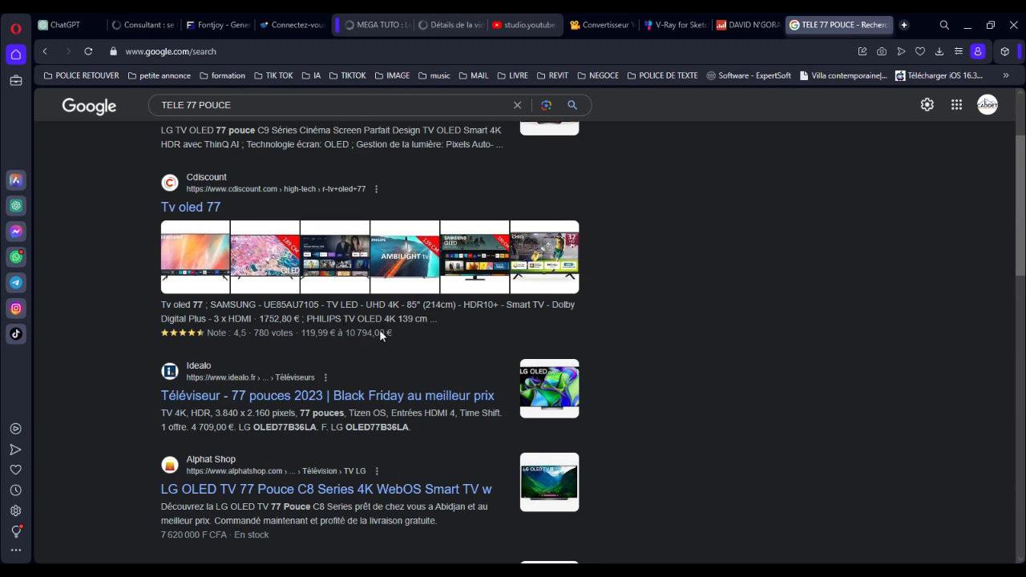
scroll(380, 334, "up", 3)
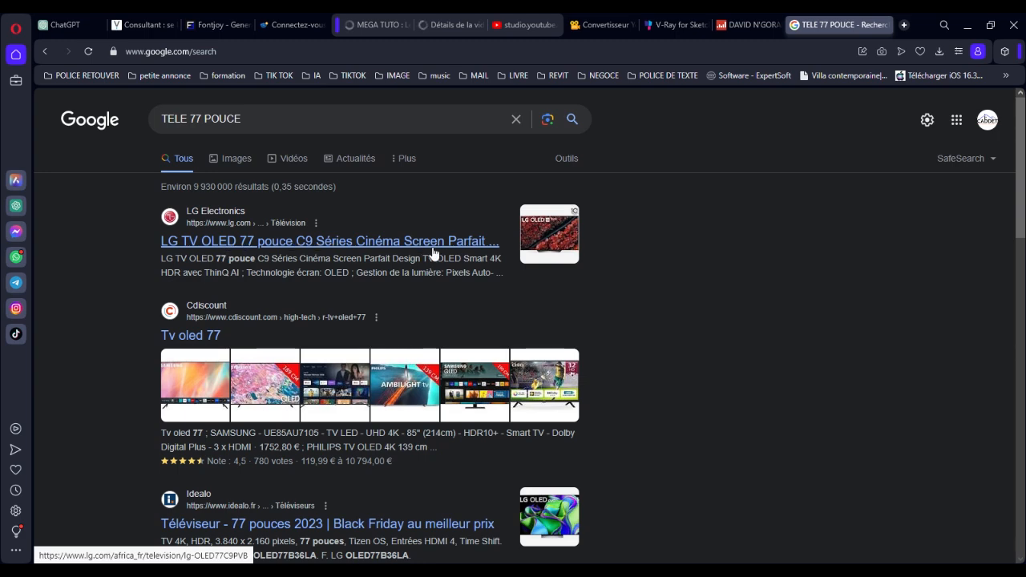
scroll(274, 193, "down", 1)
scroll(274, 192, "up", 1)
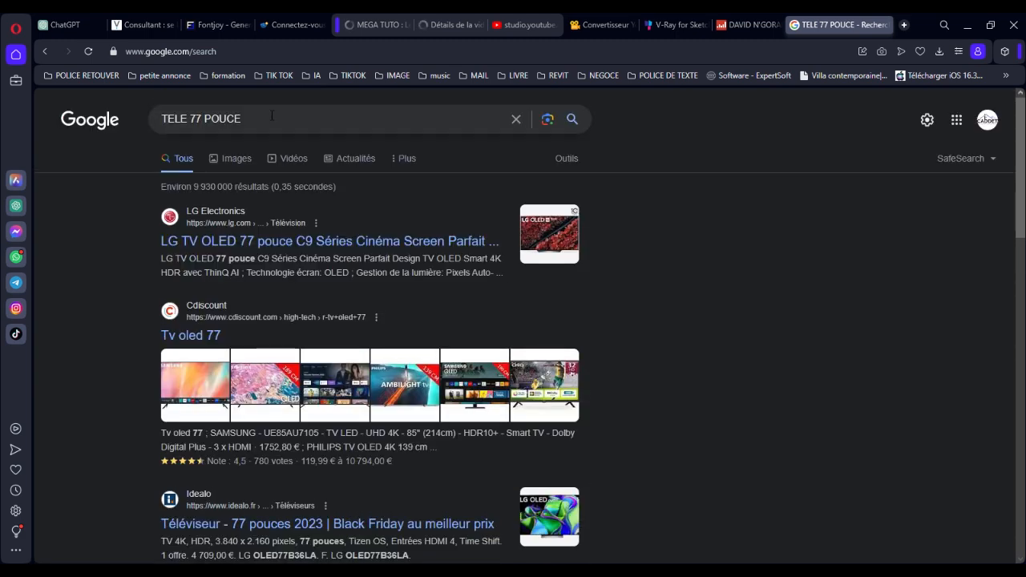
left_click(304, 125)
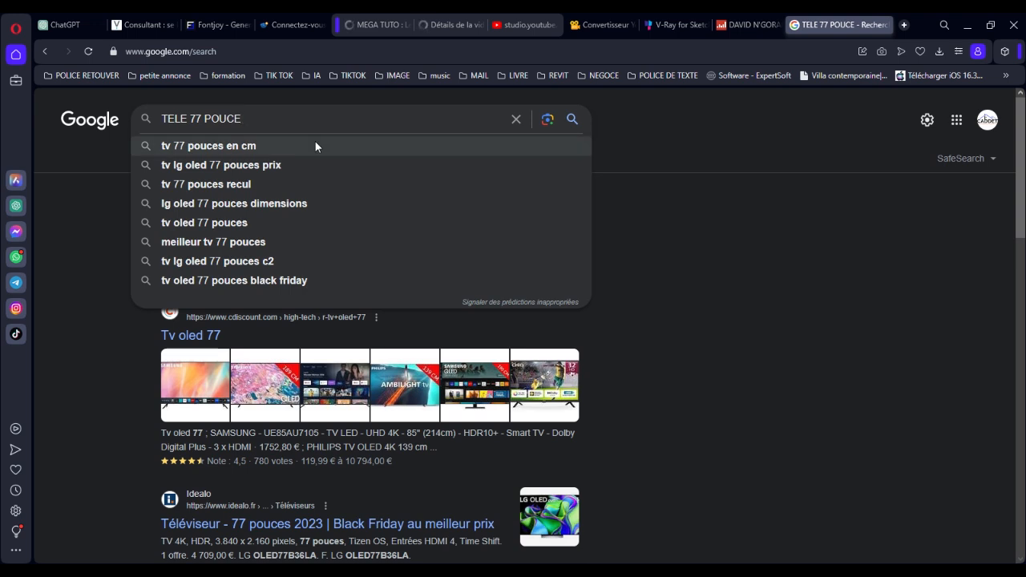
left_click(254, 203)
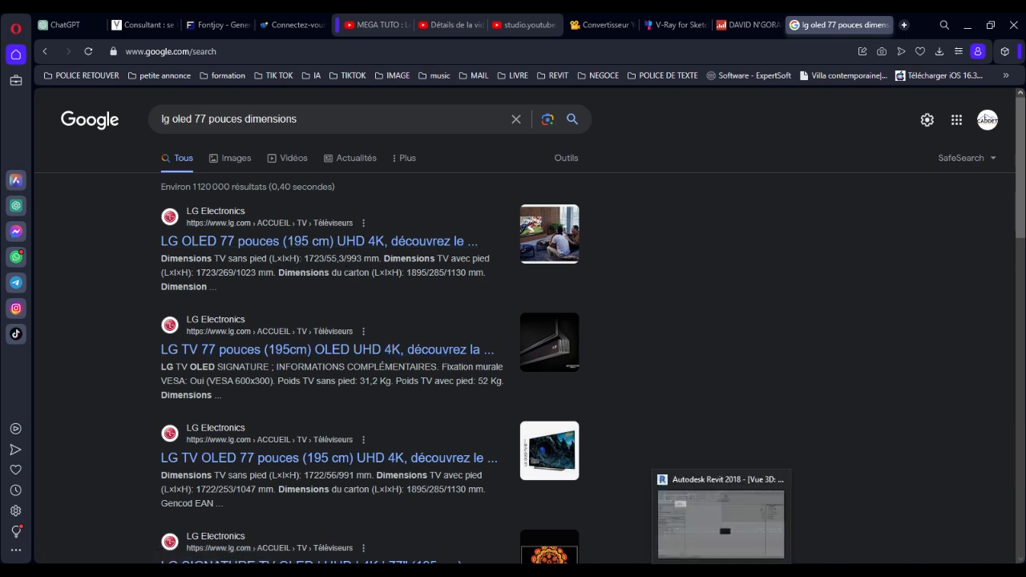
Return to Revit and check the length unit format of the TV family.
left_click(719, 569)
scroll(590, 421, "up", 2)
scroll(517, 414, "up", 3)
scroll(522, 395, "down", 2)
middle_click_drag(525, 395, 529, 459)
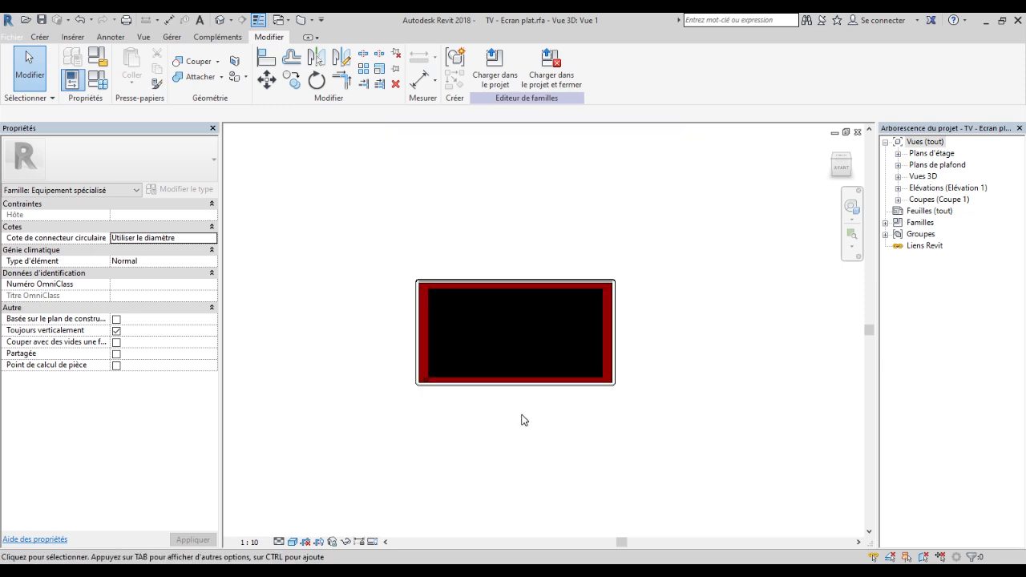
key("u")
key("n")
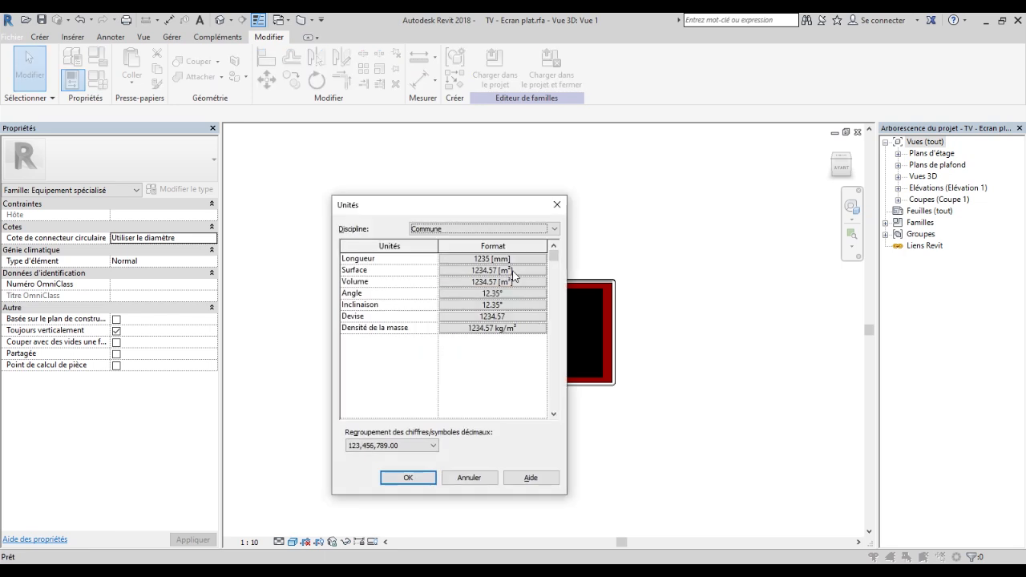
left_click(407, 478)
Open the Avant elevation of the TV family and examine the screen's labelled length and height dimensions.
scroll(473, 337, "up", 5)
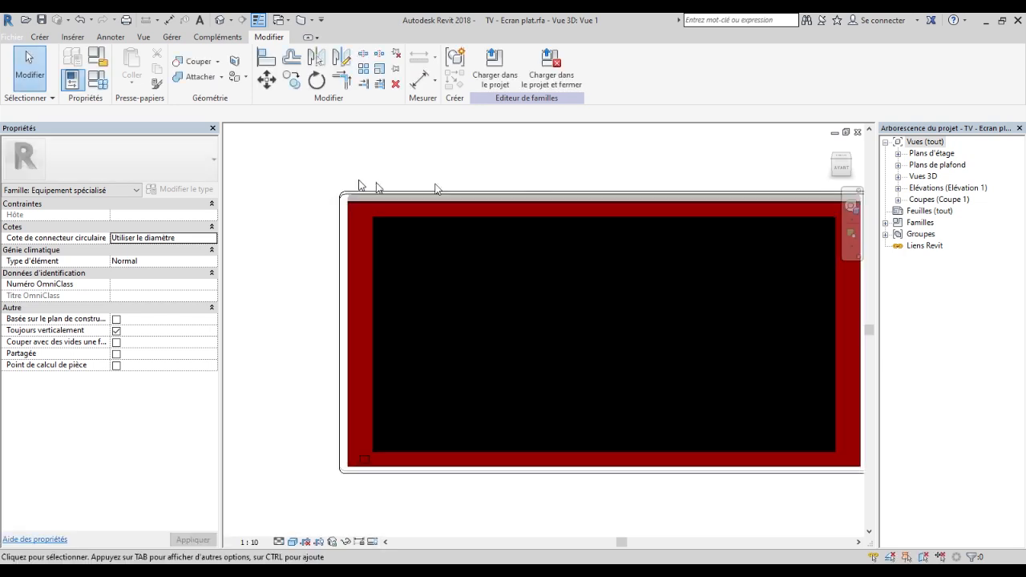
left_click(898, 188)
double_click(932, 211)
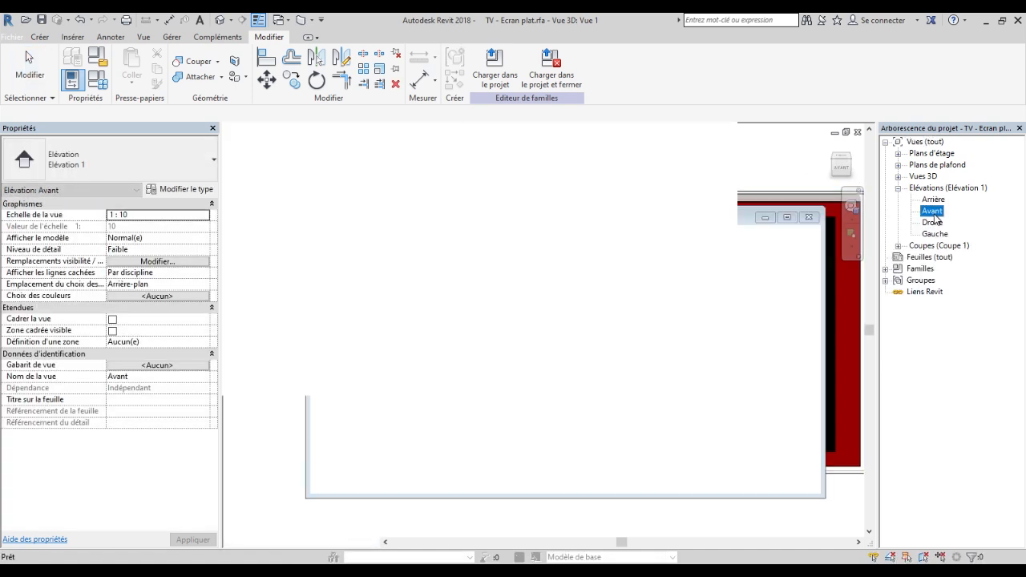
scroll(481, 340, "up", 4)
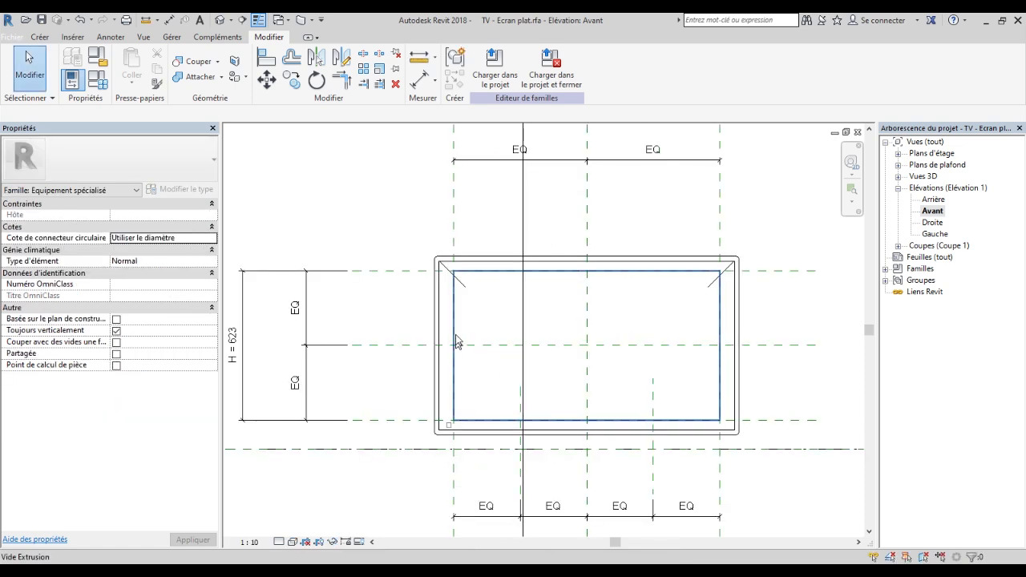
scroll(455, 273, "down", 1)
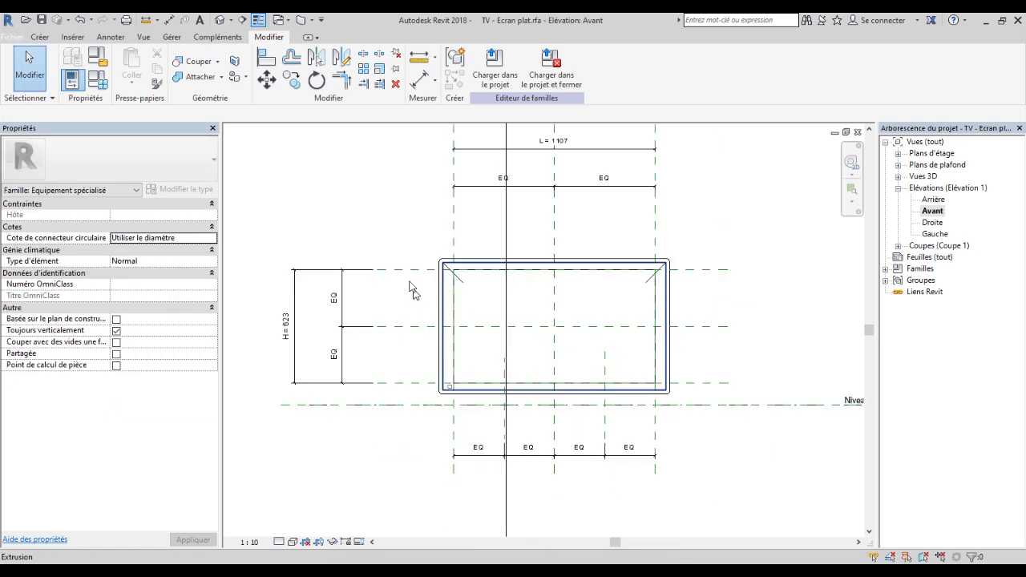
scroll(312, 325, "up", 2)
scroll(353, 313, "down", 1)
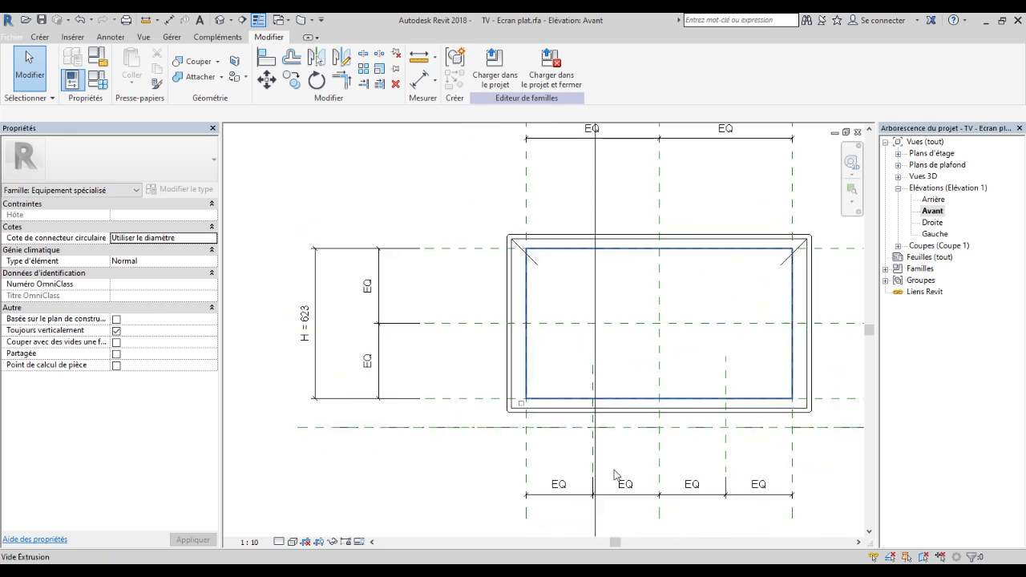
Check the LG OLED 77-inch dimensions in the Opera browser and review the TV's family type parameters in Revit.
mouse_move(396, 569)
left_click(396, 517)
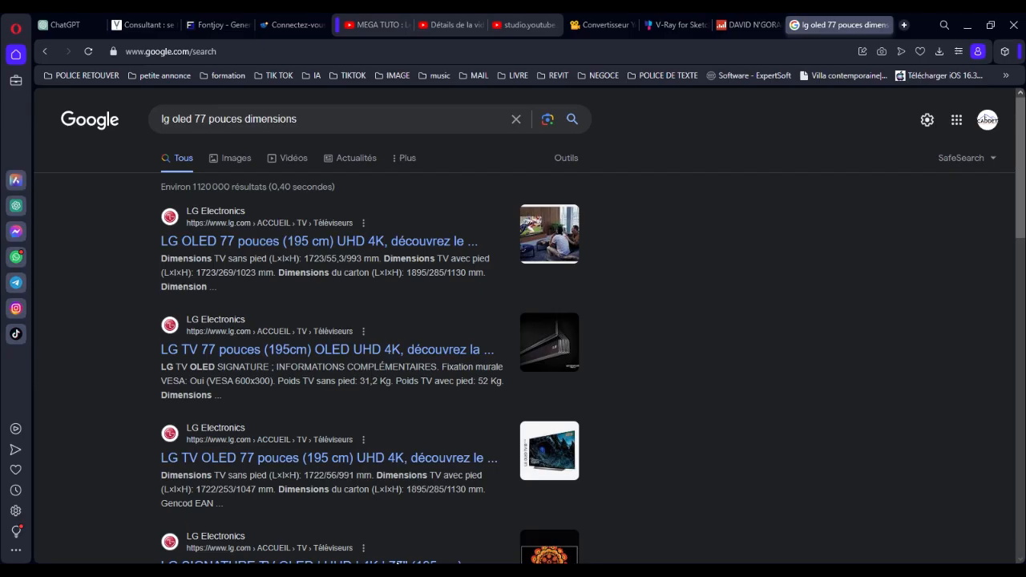
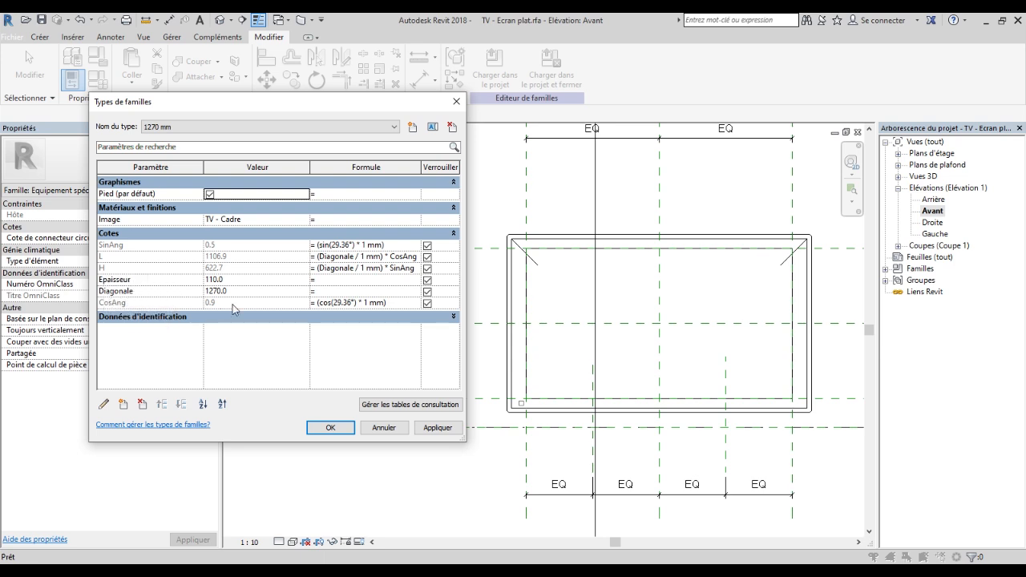
left_click(324, 428)
Inspect the L and H dimensions and the EQ constraints around the screen in the Avant elevation.
scroll(321, 433, "down", 5)
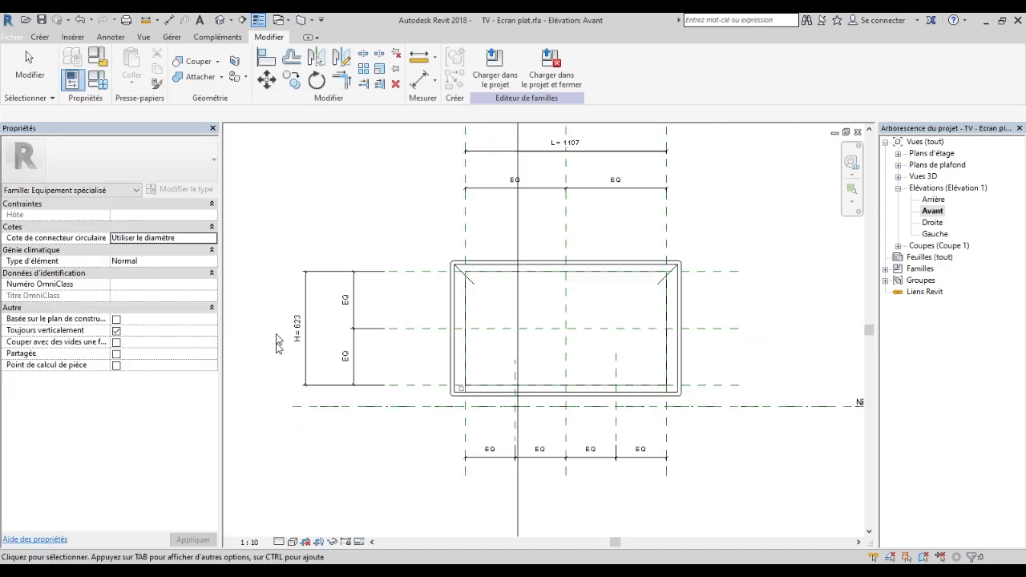
scroll(440, 280, "up", 5)
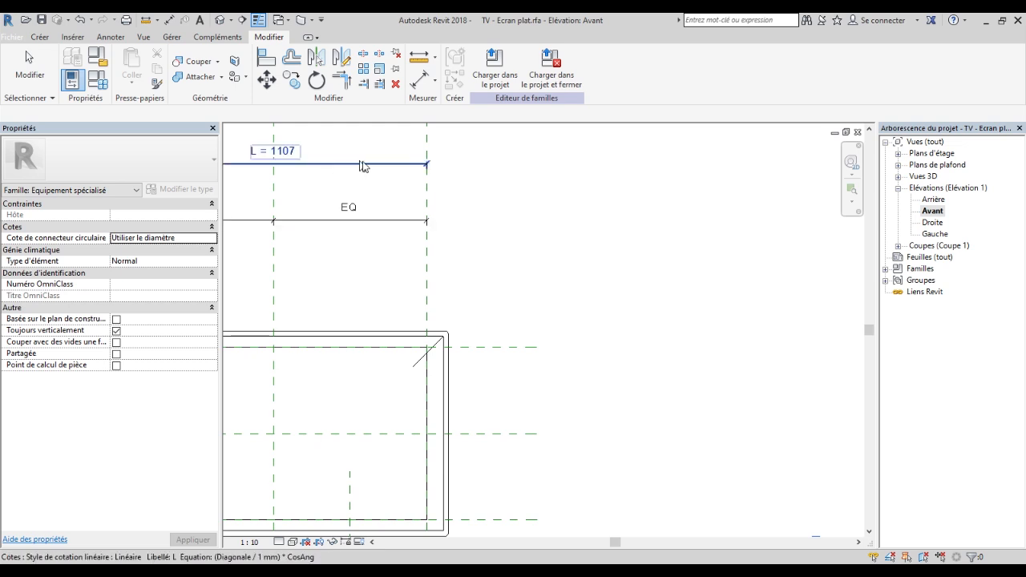
scroll(362, 165, "down", 2)
scroll(561, 301, "down", 2)
scroll(360, 353, "up", 2)
scroll(369, 376, "up", 3)
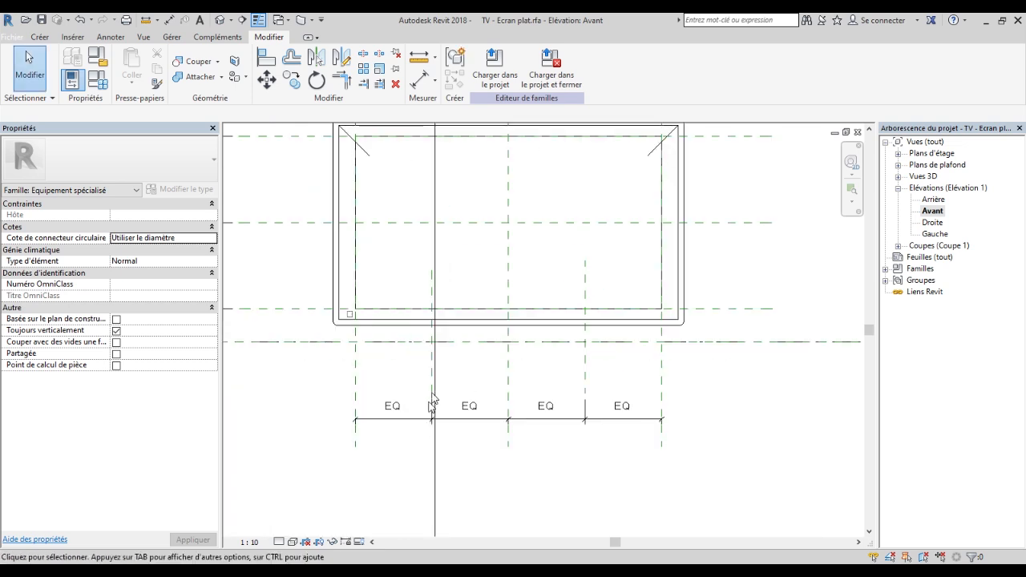
scroll(369, 377, "down", 3)
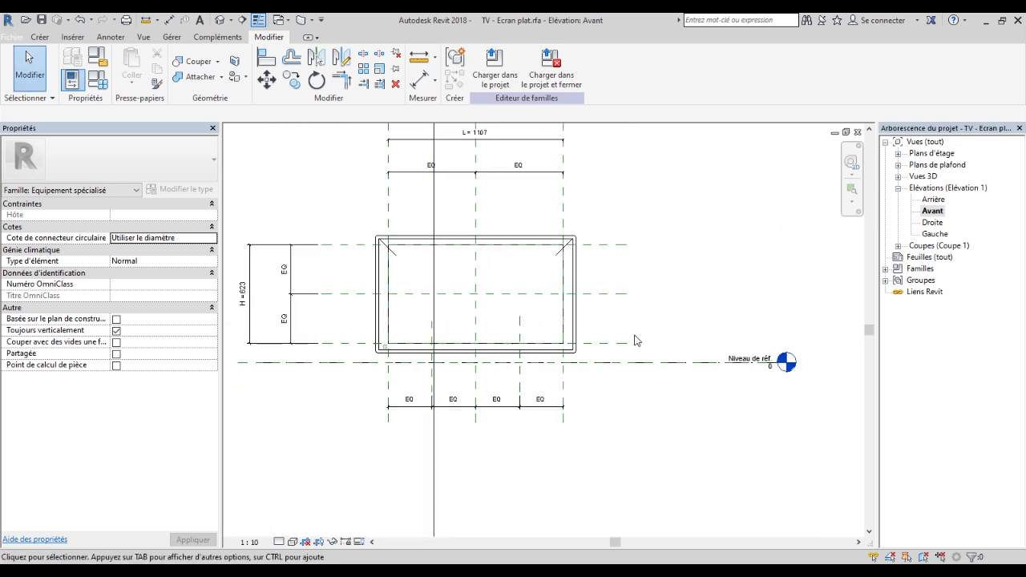
Look at the TV in the Arrière, Droite and Gauche elevations.
double_click(933, 200)
left_click(932, 223)
double_click(932, 223)
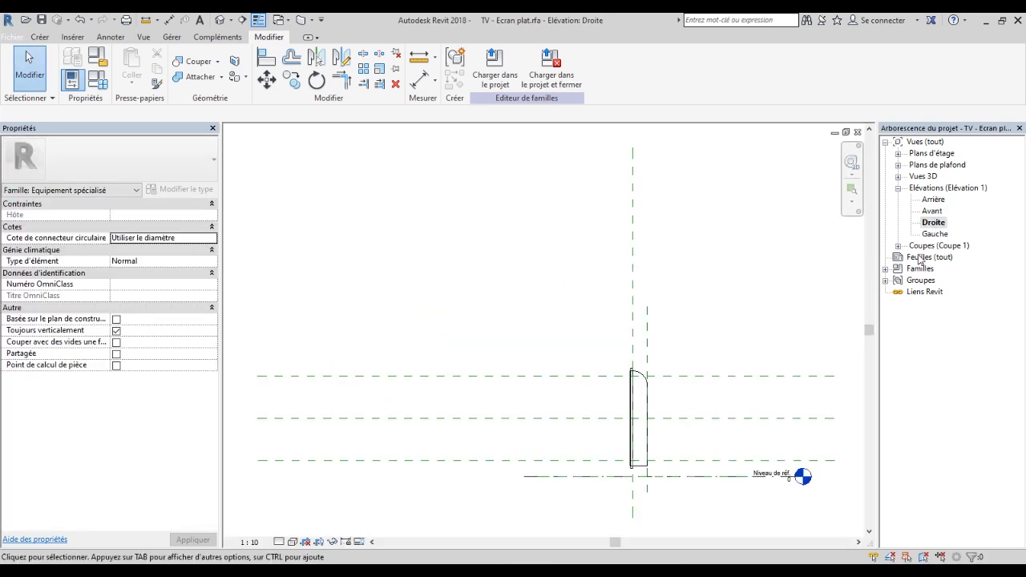
double_click(936, 234)
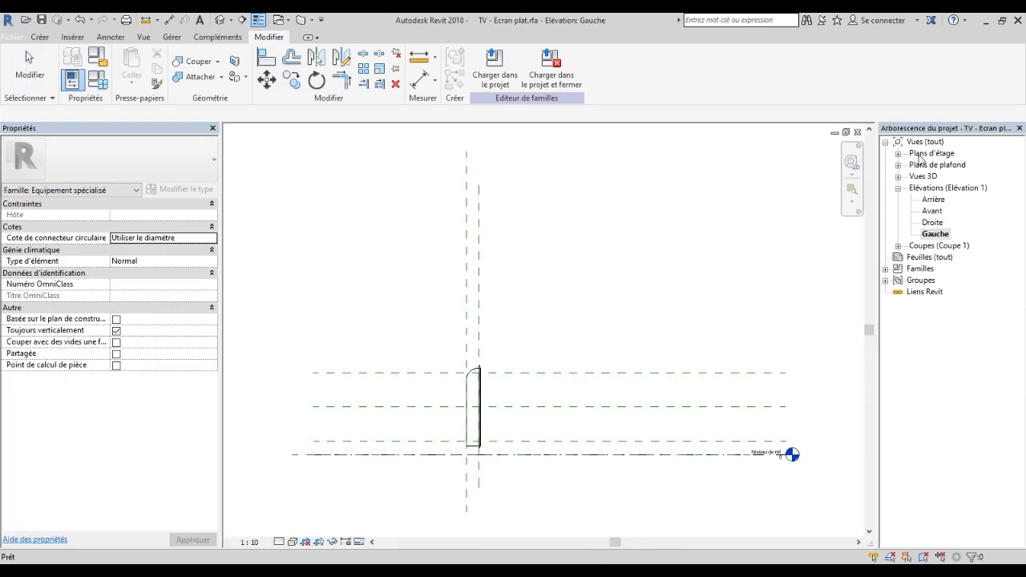
Open the Niveau de réf. floor plan and inspect the TV's Epaisseur dimension.
double_click(920, 155)
double_click(945, 164)
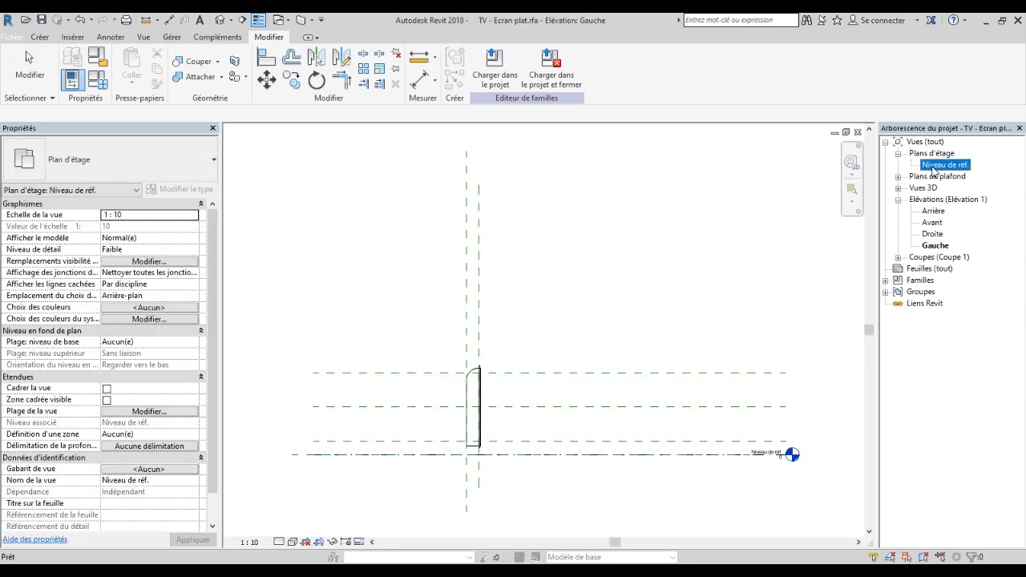
scroll(322, 276, "up", 5)
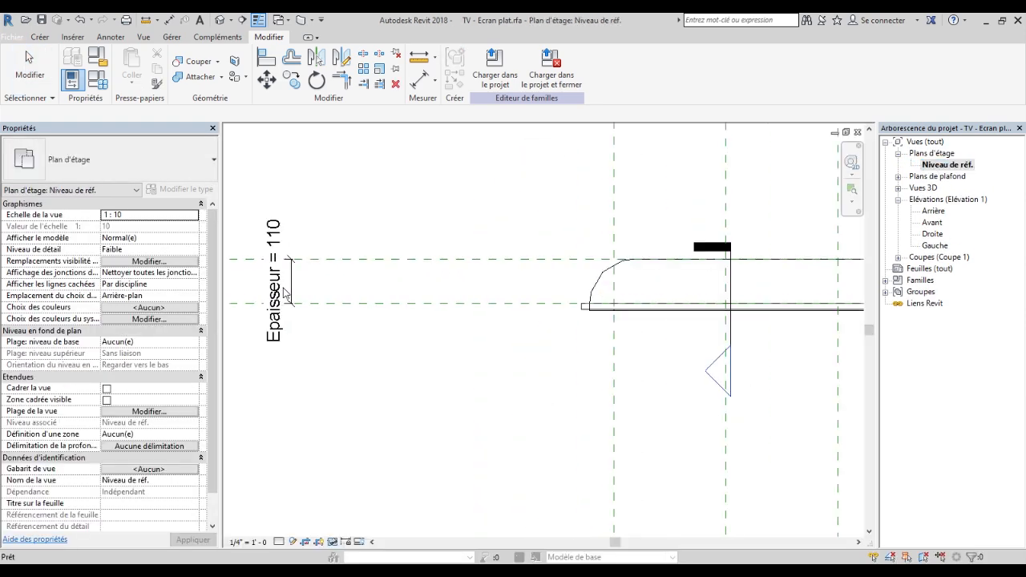
left_click(324, 298)
scroll(323, 296, "down", 7)
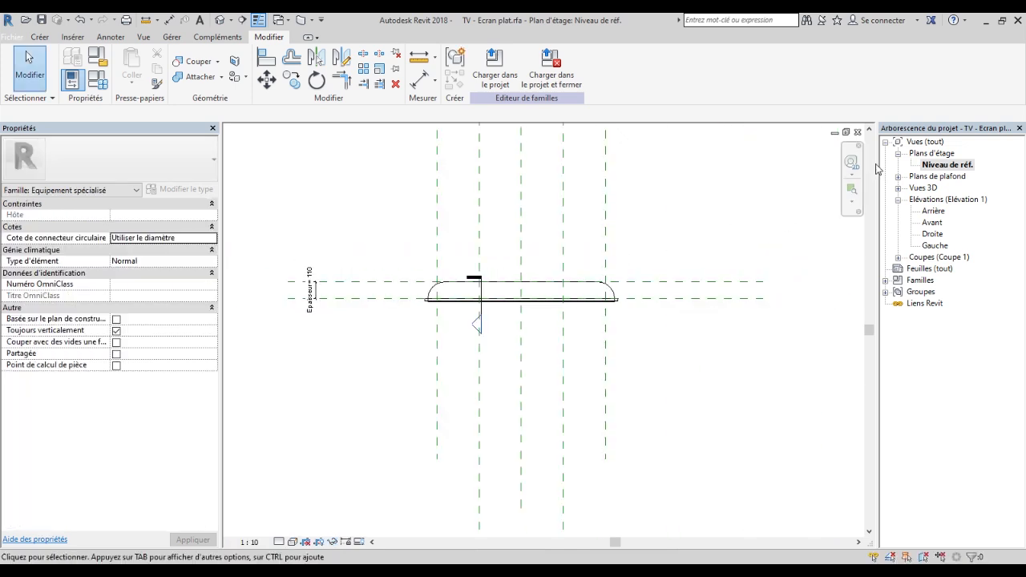
scroll(851, 176, "up", 1)
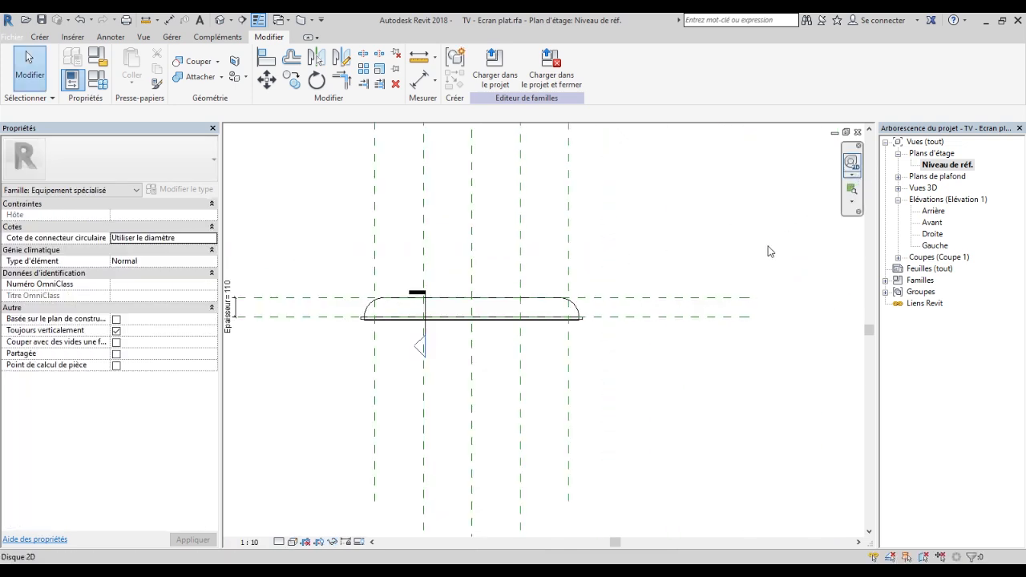
Open the Coupe 1 section and examine the TV's side profile.
left_click(897, 258)
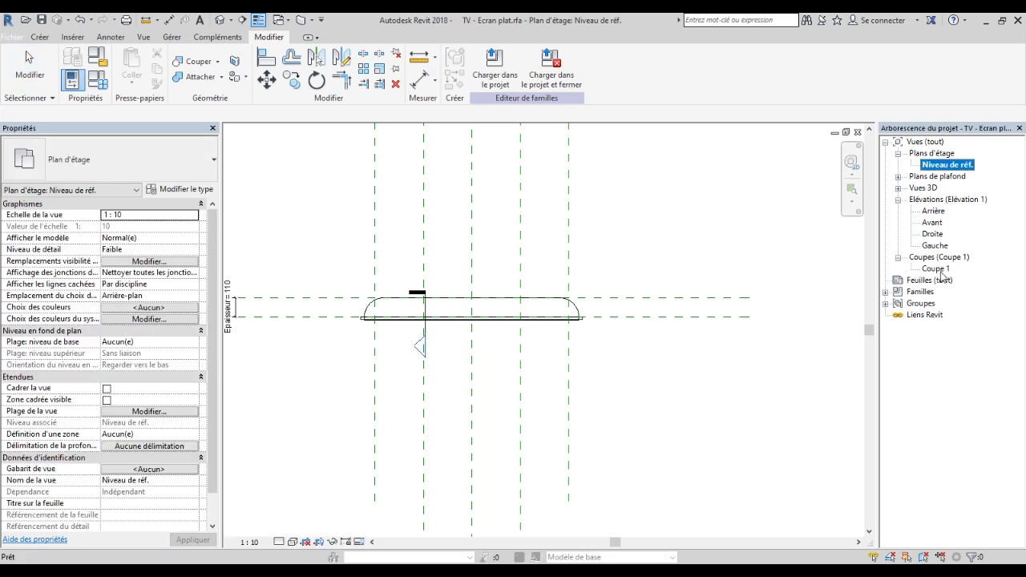
double_click(935, 268)
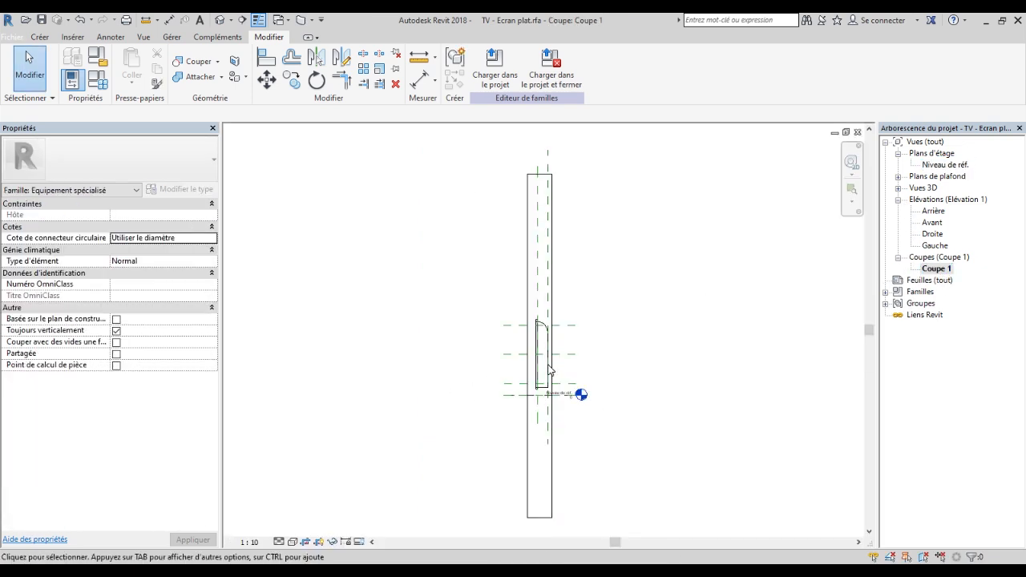
scroll(549, 370, "up", 3)
scroll(702, 161, "up", 2)
scroll(691, 158, "up", 6)
scroll(473, 187, "down", 8)
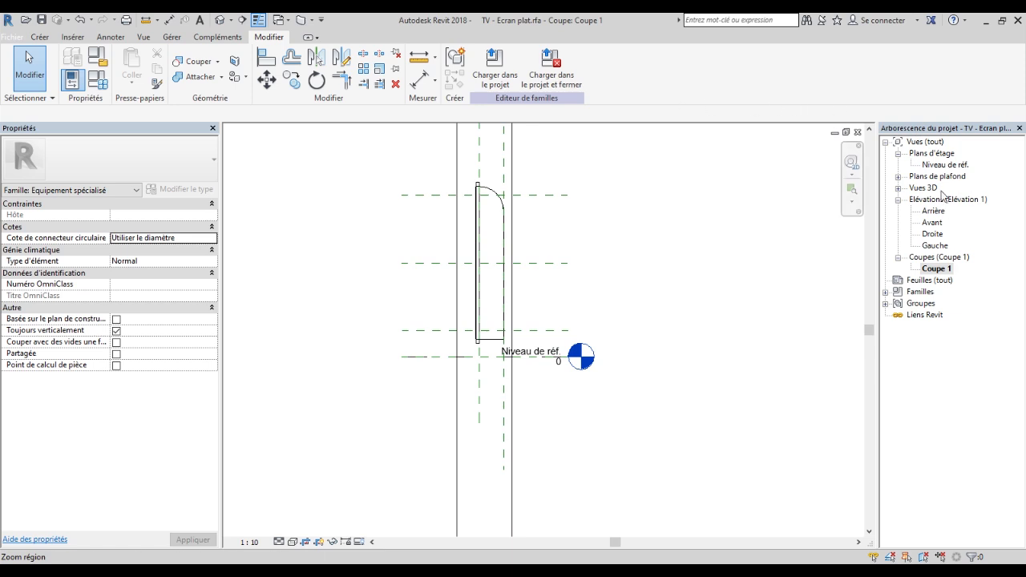
Return to the Avant elevation and select the overall L dimension above the screen to inspect its label and lock.
double_click(932, 223)
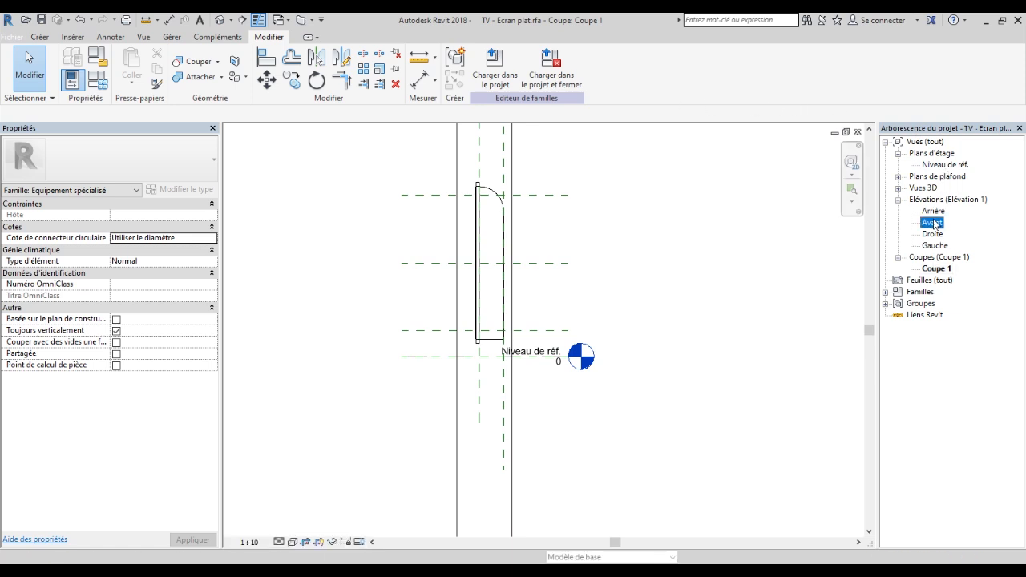
scroll(270, 303, "up", 2)
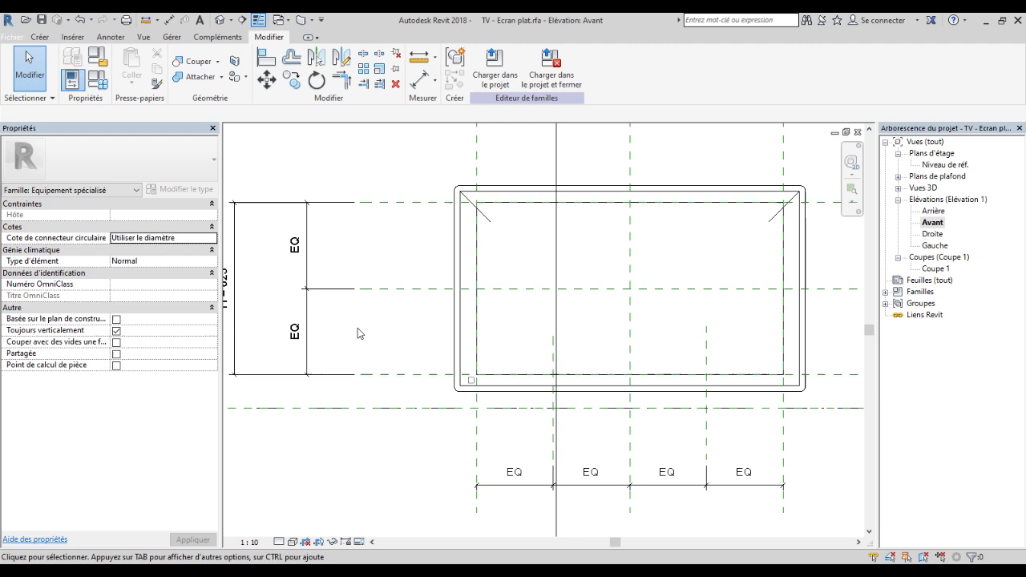
scroll(362, 330, "down", 1)
scroll(551, 311, "down", 1)
scroll(572, 203, "up", 2)
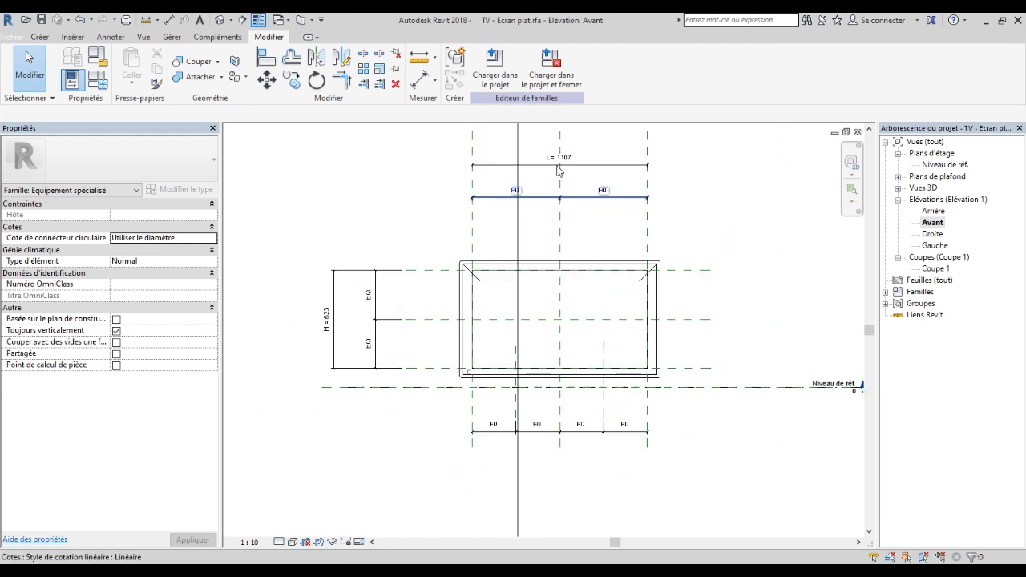
left_click(645, 160)
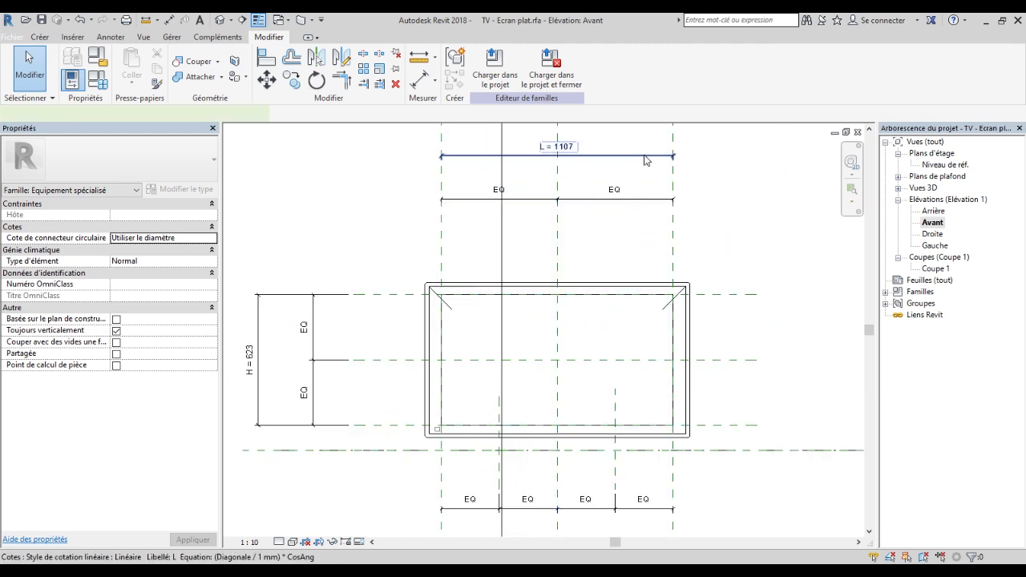
middle_click_drag(648, 214, 644, 274)
scroll(563, 197, "up", 4)
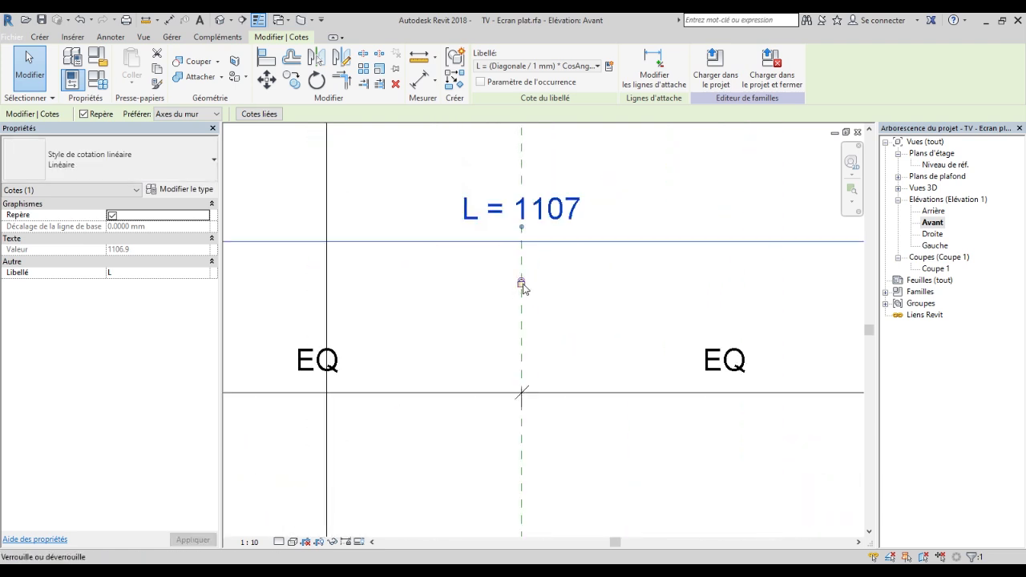
scroll(573, 274, "down", 5)
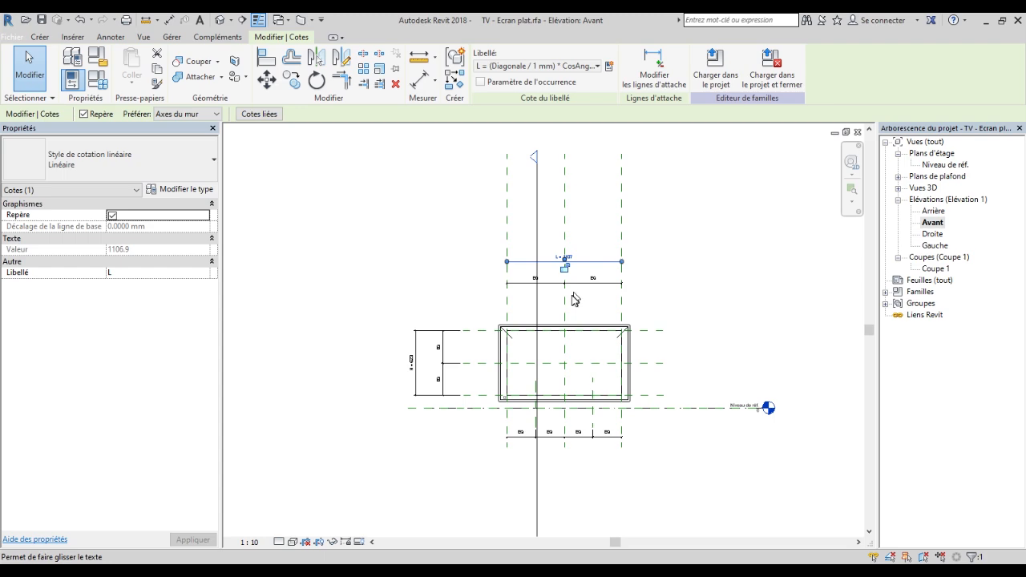
scroll(574, 299, "up", 5)
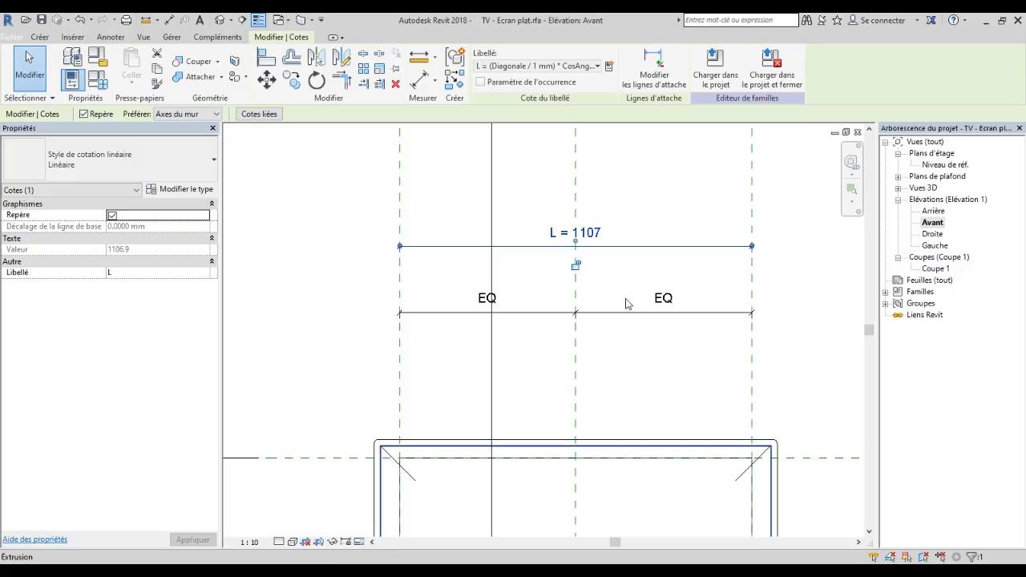
scroll(453, 230, "down", 4)
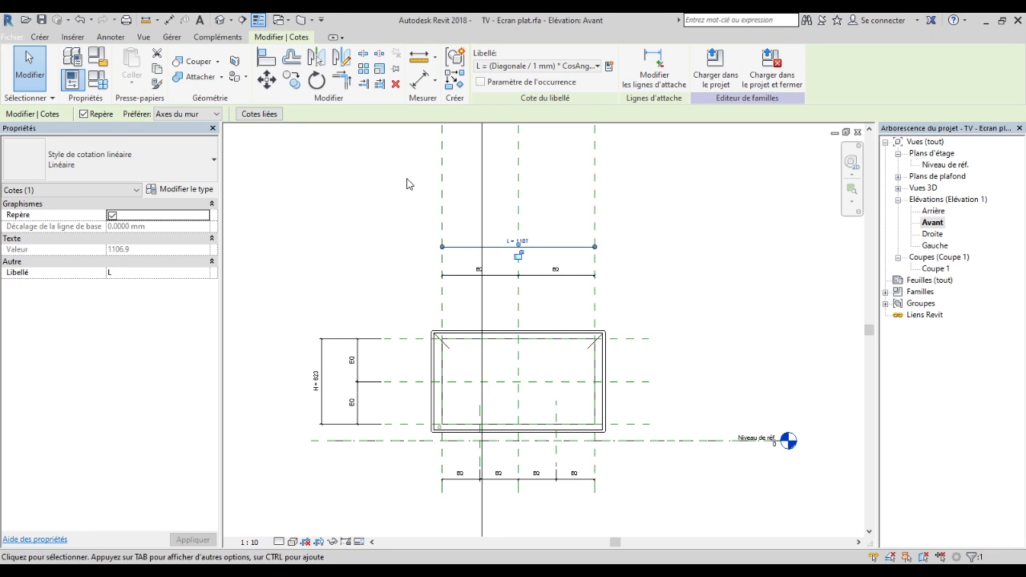
Select the screen's left reference plane and the L dimension text to check whether the length can be edited.
left_click(441, 201)
scroll(529, 251, "up", 6)
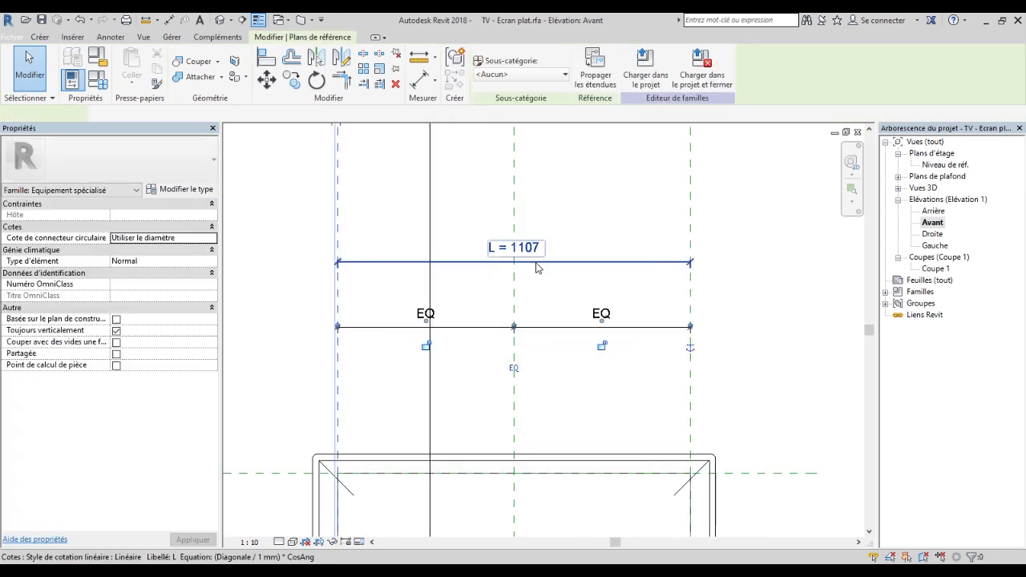
left_click(520, 246)
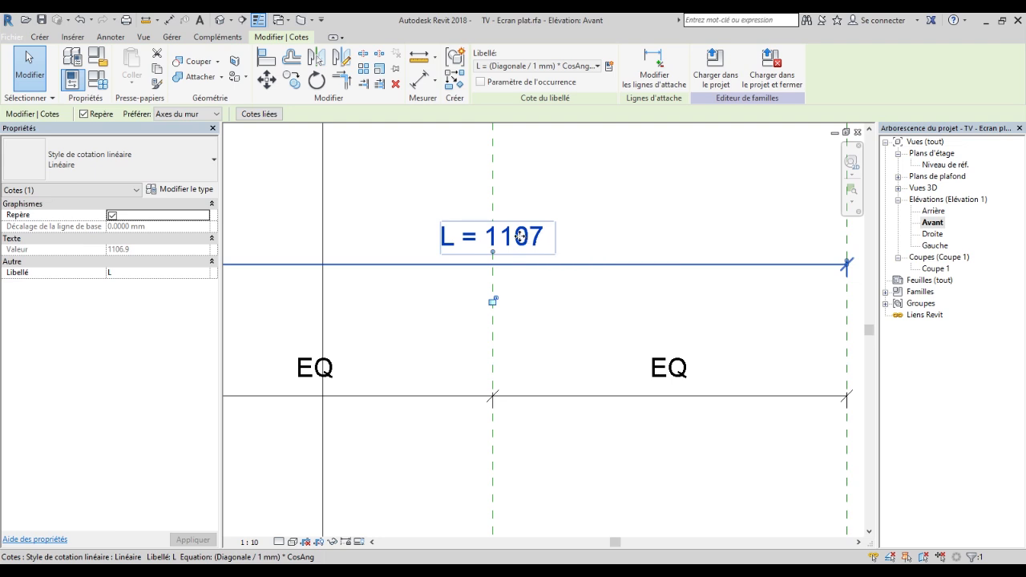
scroll(529, 298, "down", 3)
scroll(545, 258, "down", 2)
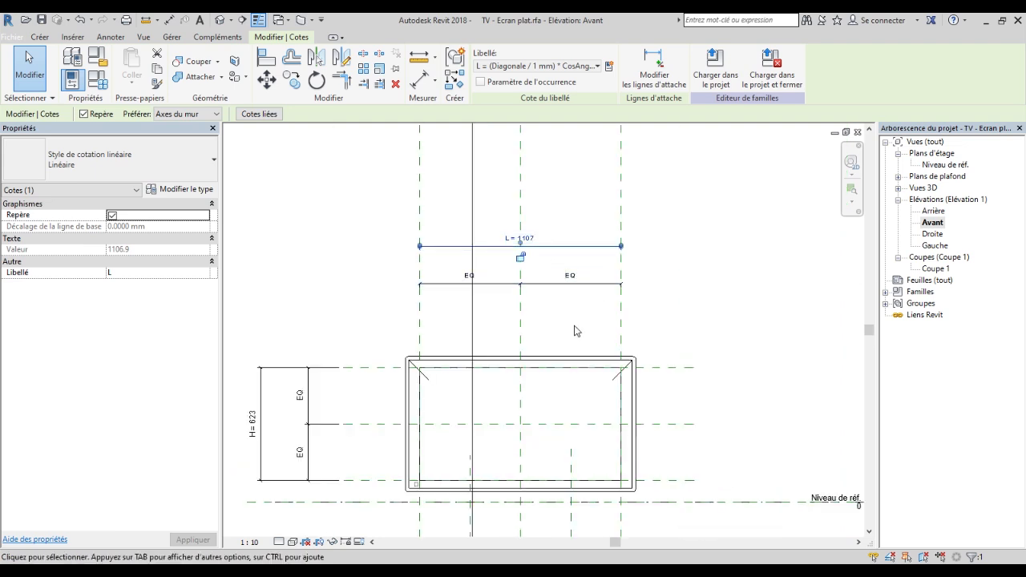
scroll(457, 205, "up", 3)
Nudge the screen's left reference plane outward to a length L of about 1117 mm, removing the formula that drives L.
left_click(401, 239)
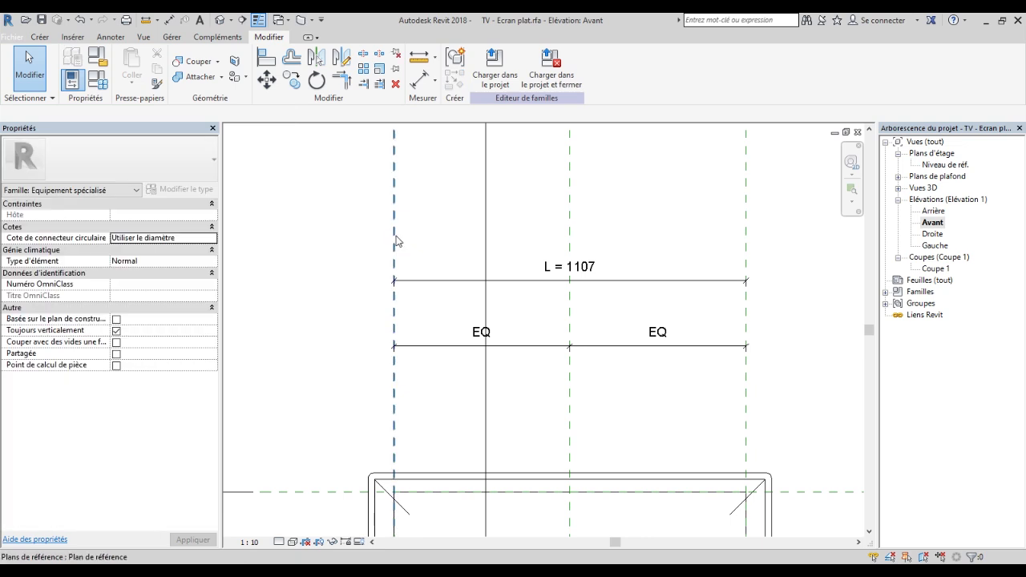
left_click(395, 241)
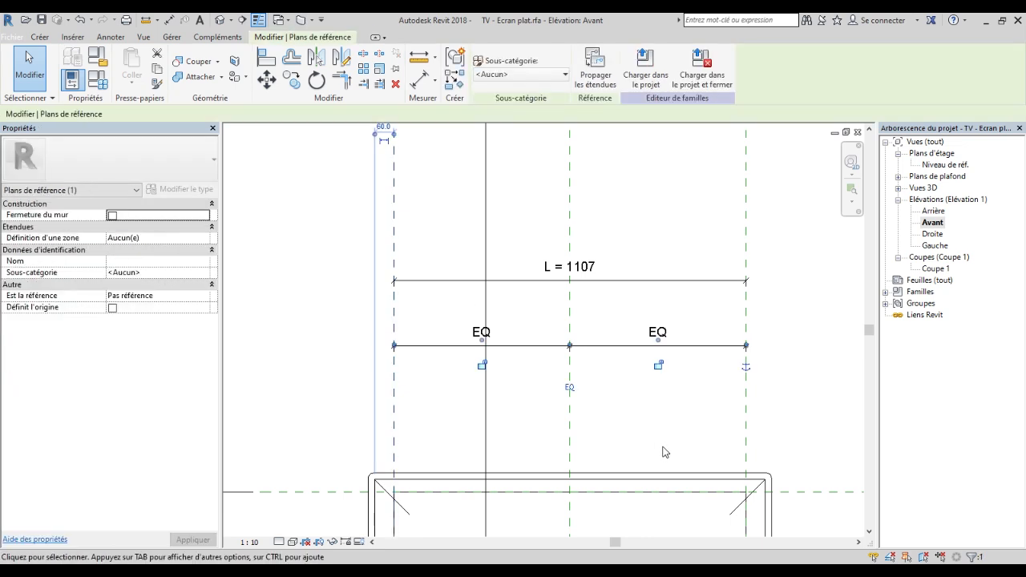
key("Left")
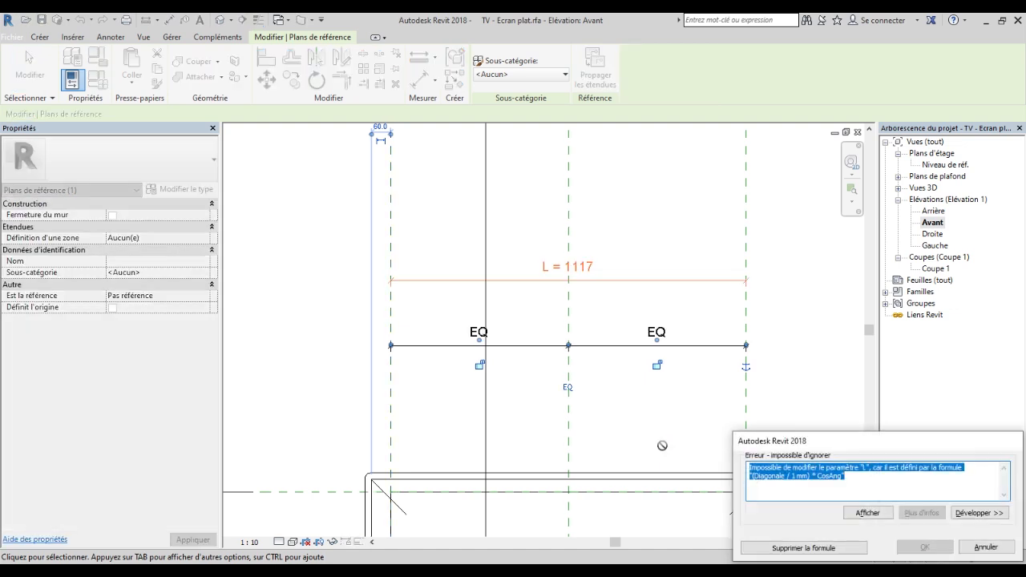
left_click(801, 548)
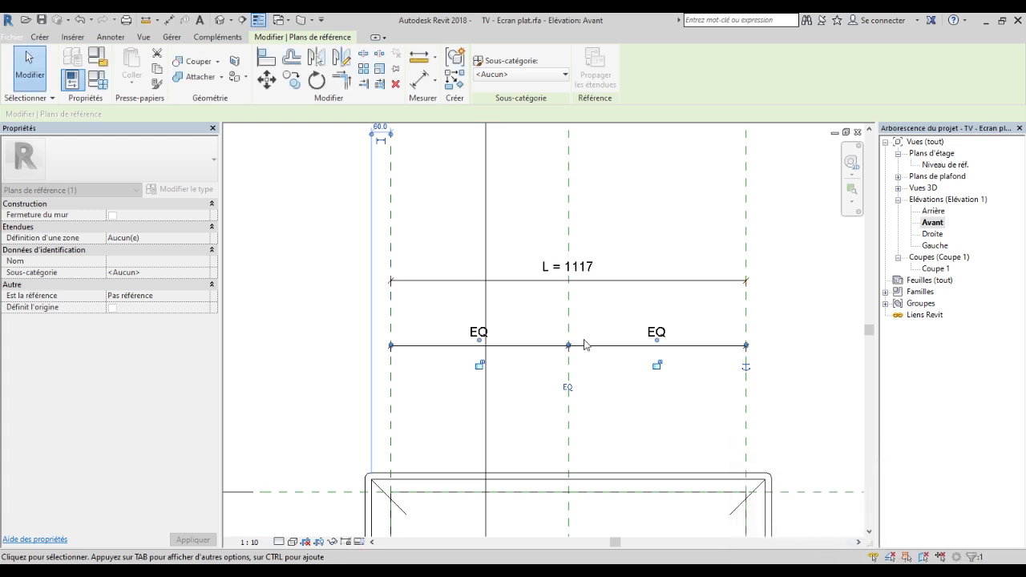
Set the length L between the screen's left and right reference planes to 1723 mm.
scroll(545, 244, "down", 2)
scroll(543, 243, "up", 2)
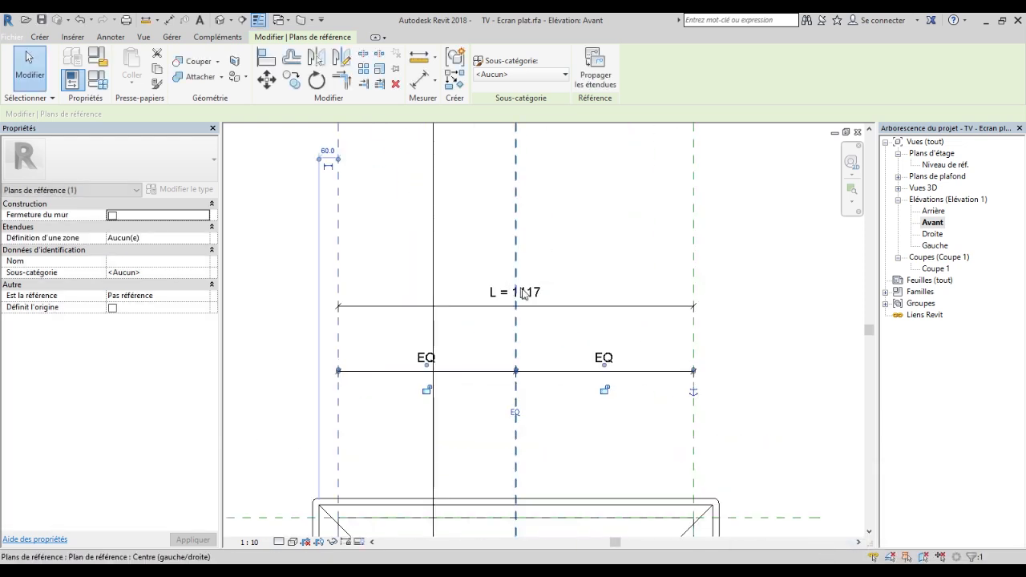
key("Escape")
left_click(339, 269)
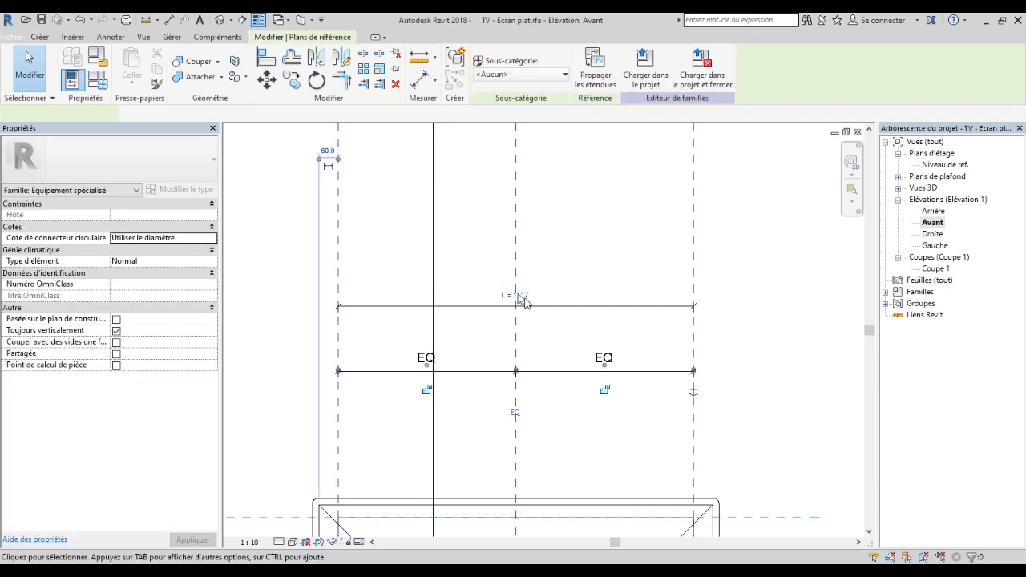
left_click(518, 297)
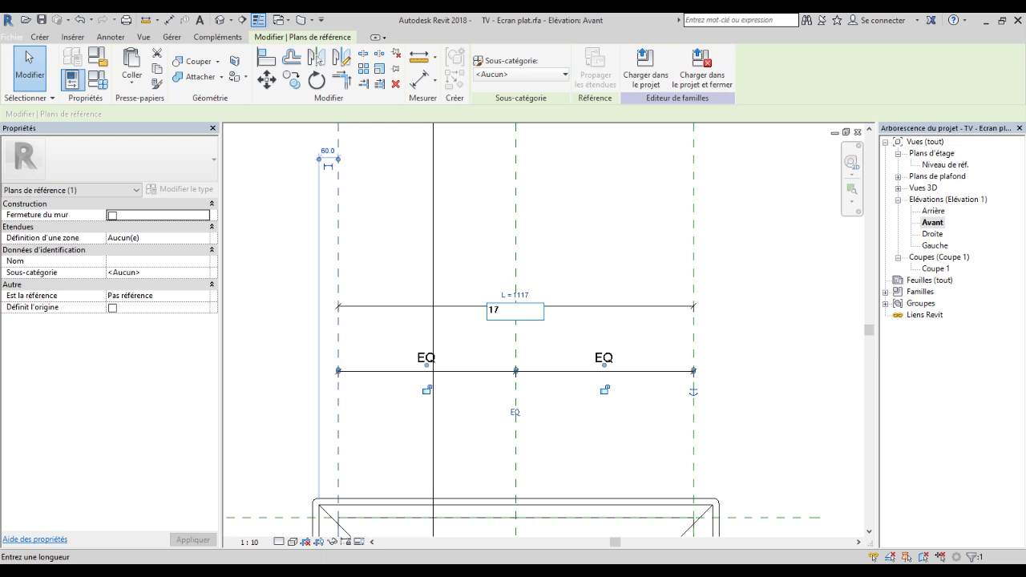
key("Return")
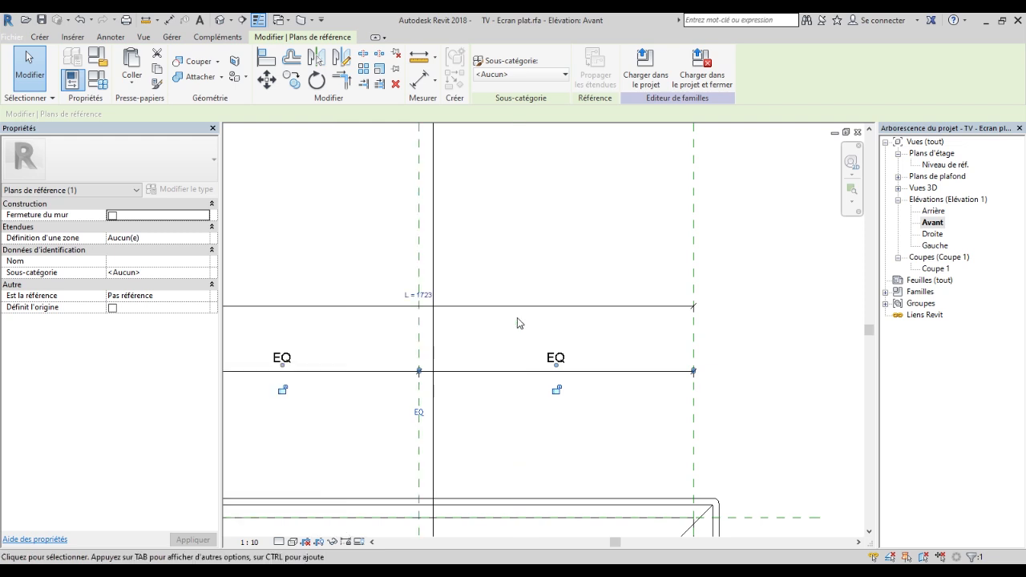
scroll(539, 238, "down", 3)
scroll(540, 239, "down", 2)
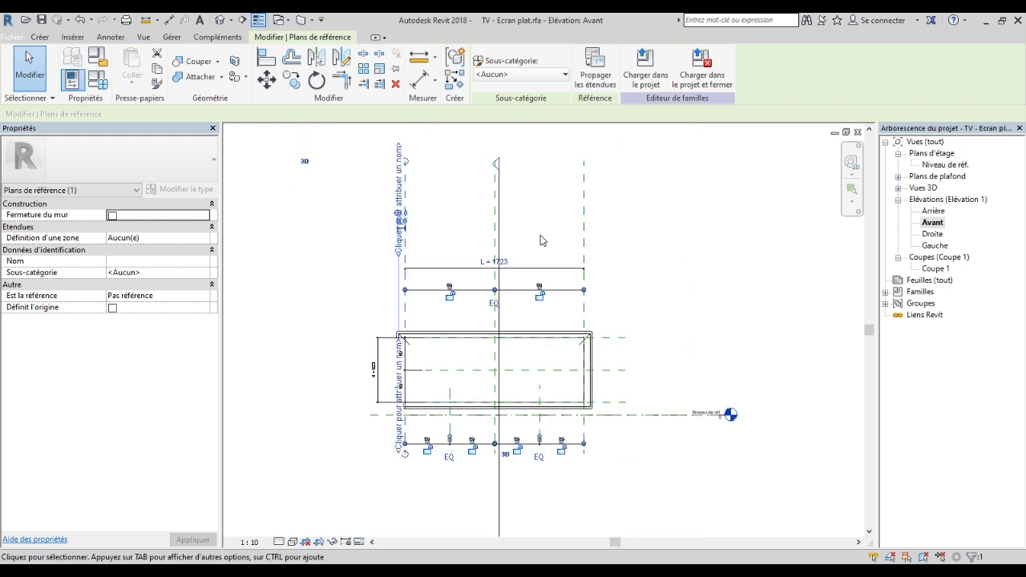
left_click(700, 297)
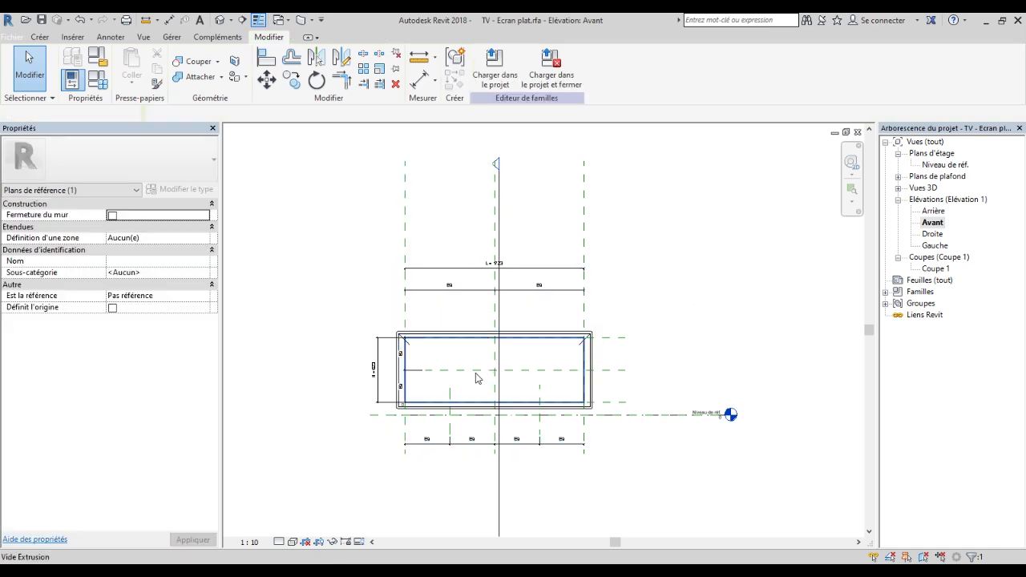
Examine the screen's H dimension, consult the LG OLED 77-inch dimensions in the browser's search results, and return to Revit's Avant elevation.
scroll(543, 350, "up", 3)
middle_click_drag(429, 383, 545, 336)
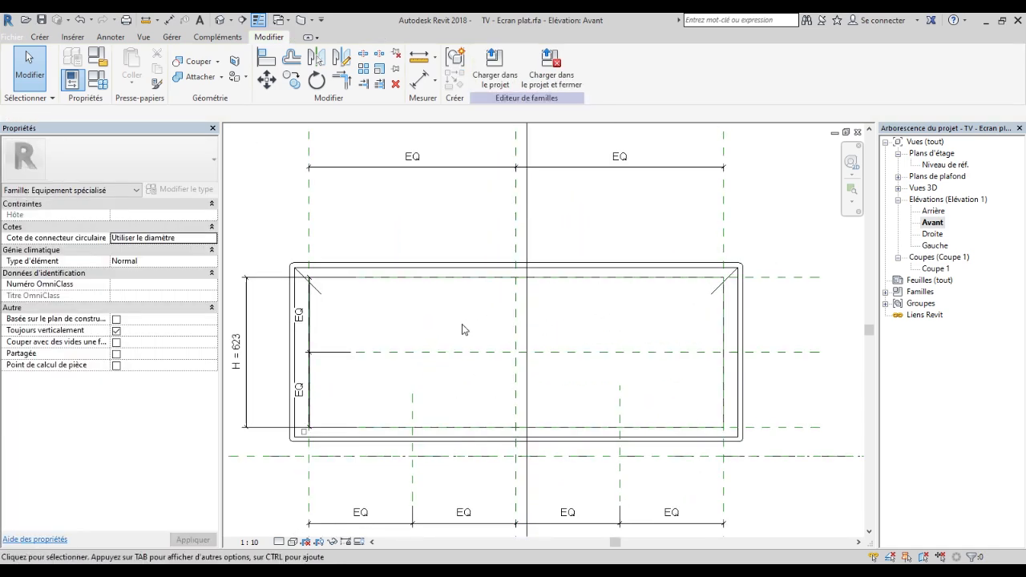
middle_click_drag(465, 328, 461, 297)
scroll(436, 293, "up", 2)
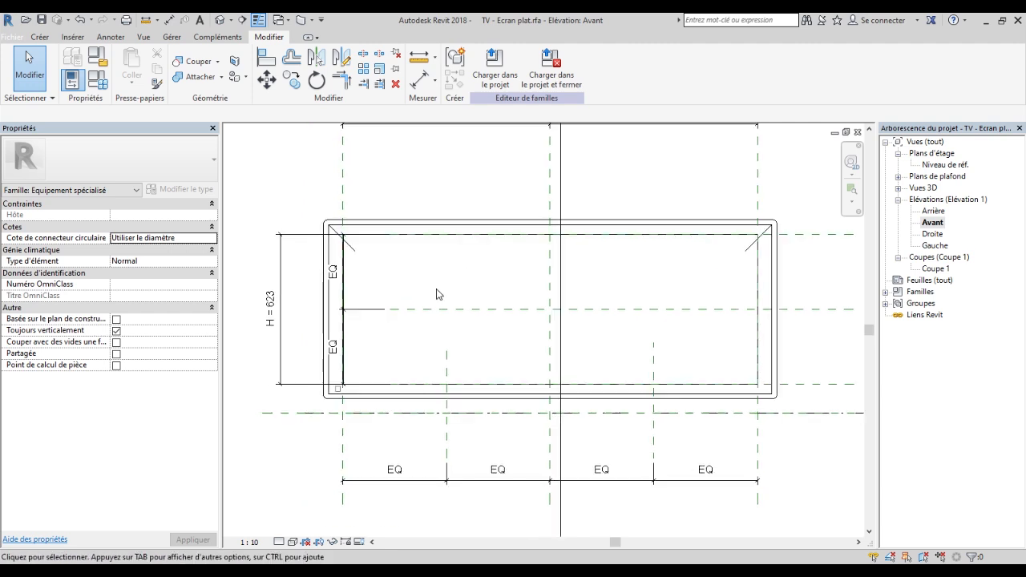
scroll(297, 336, "up", 2)
middle_click_drag(352, 330, 367, 315)
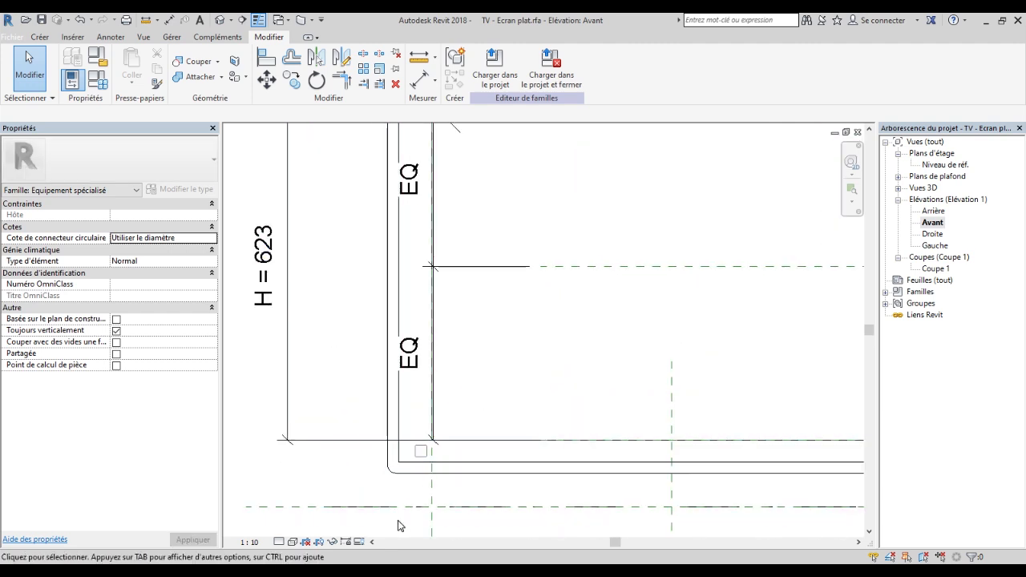
key("alt+Tab")
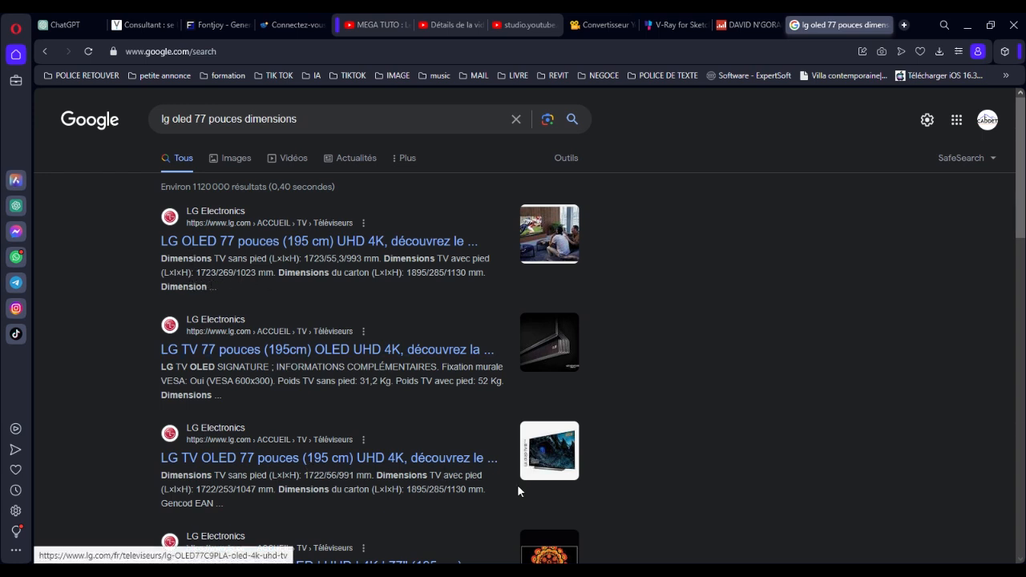
key("alt+Tab")
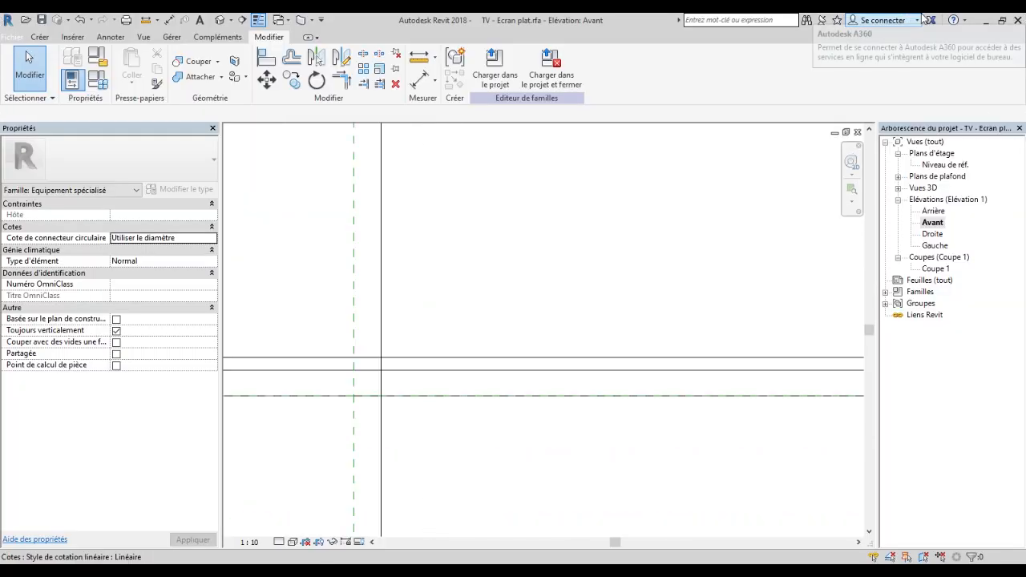
scroll(470, 350, "down", 5)
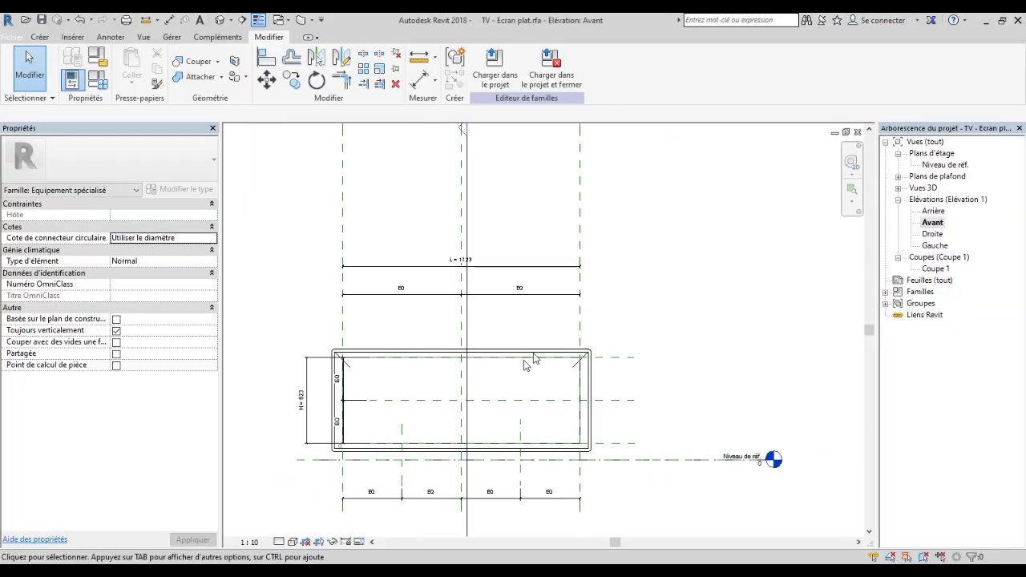
scroll(361, 376, "up", 4)
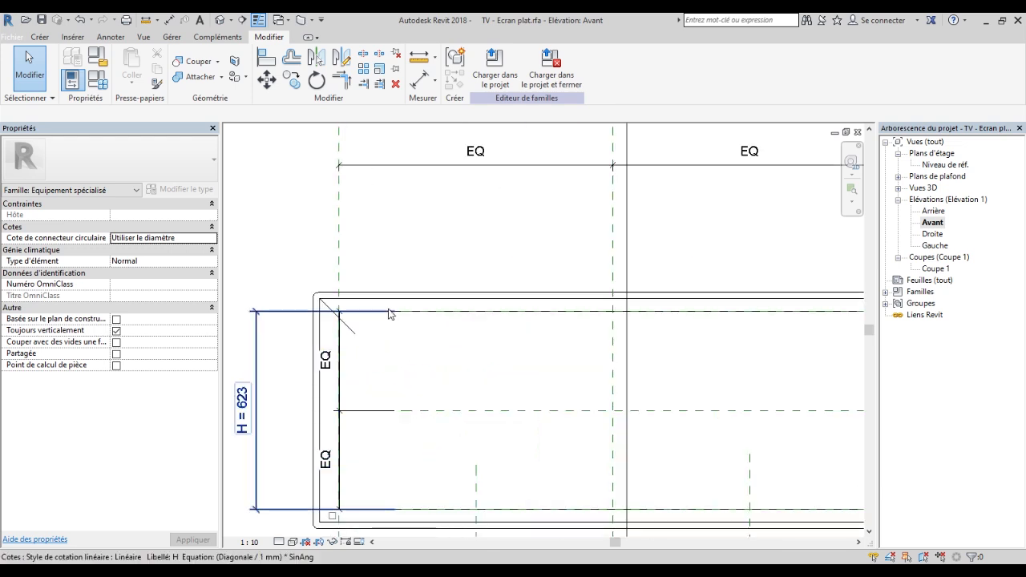
scroll(377, 316, "down", 3)
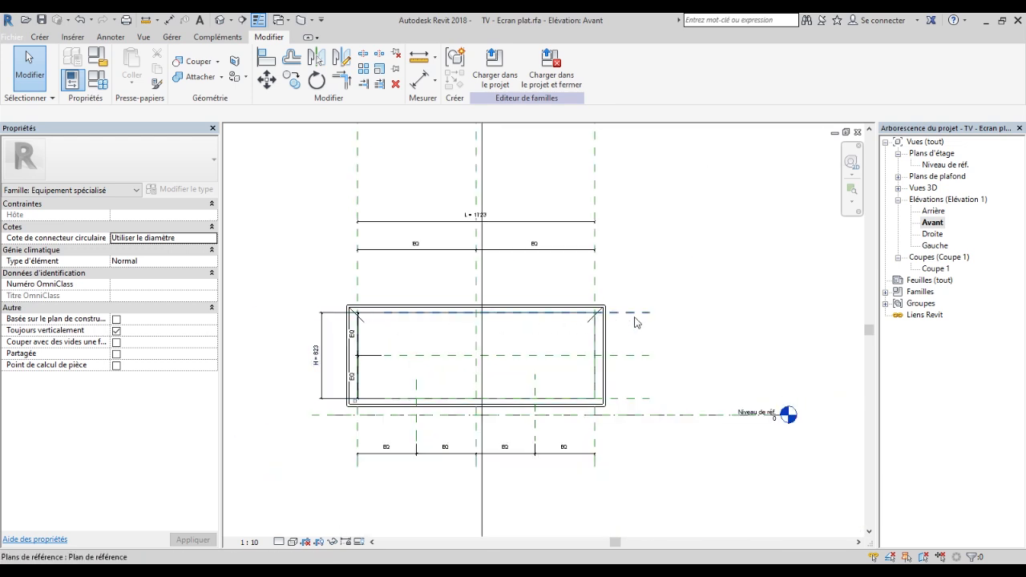
Nudge the screen's upper reference plane upward to a height H of about 633 mm, removing the formula that drives H.
left_click(596, 321)
scroll(353, 323, "up", 3)
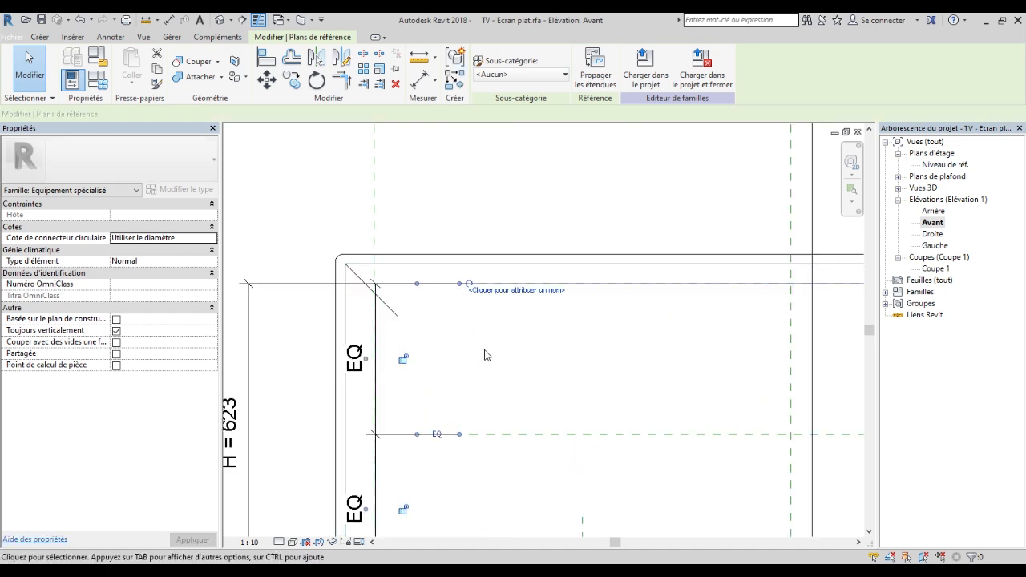
scroll(425, 367, "down", 2)
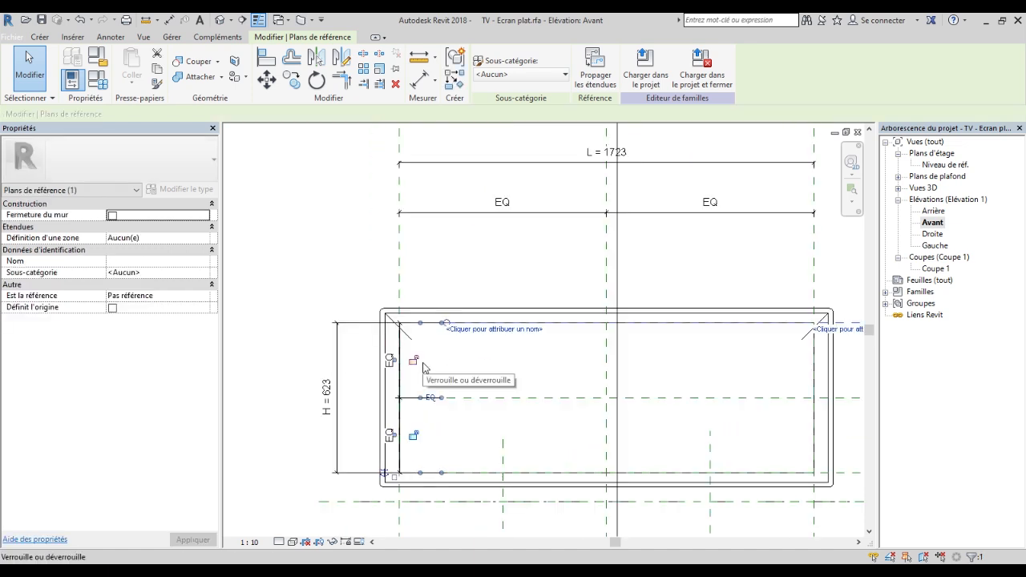
left_click(416, 360)
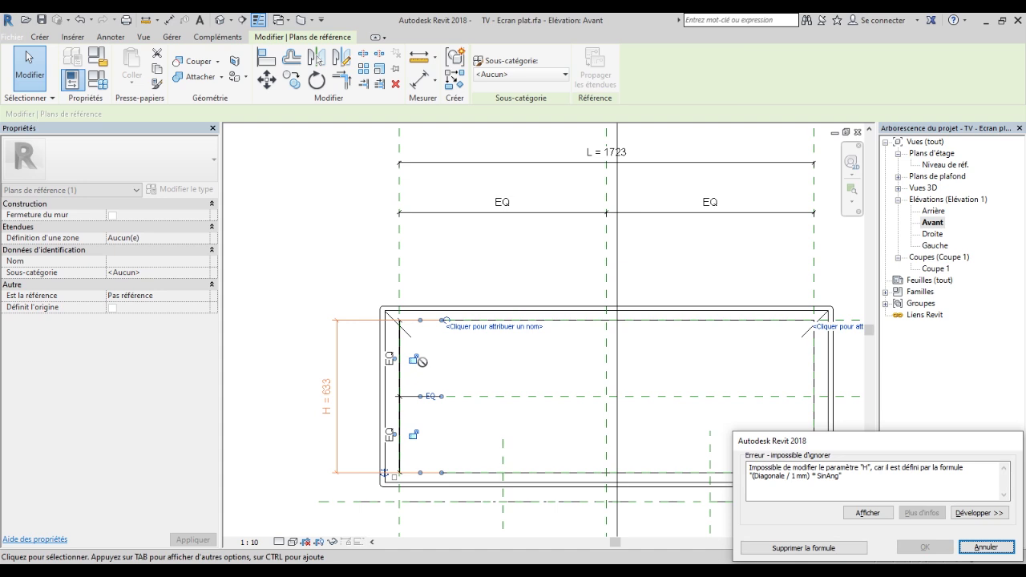
left_click(796, 548)
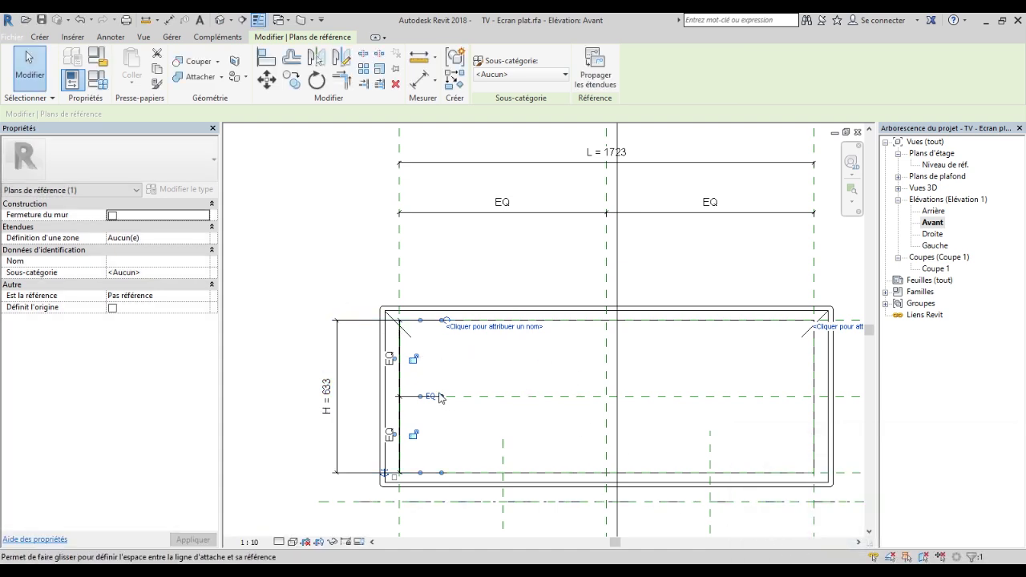
scroll(448, 397, "up", 4)
key("Escape")
scroll(359, 261, "down", 5)
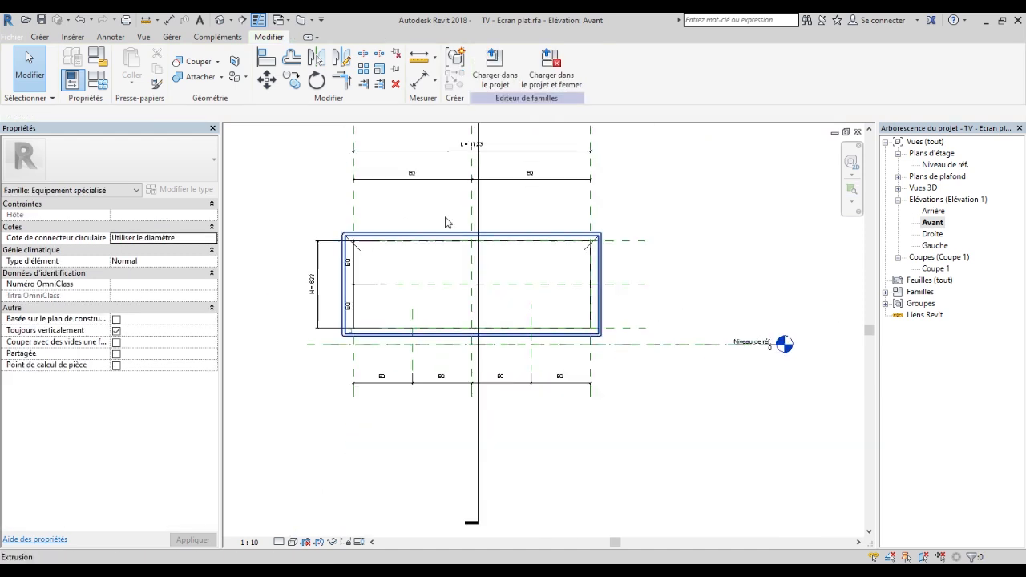
Set the height H between the screen's upper and lower reference planes to 1023 mm.
left_click(458, 241)
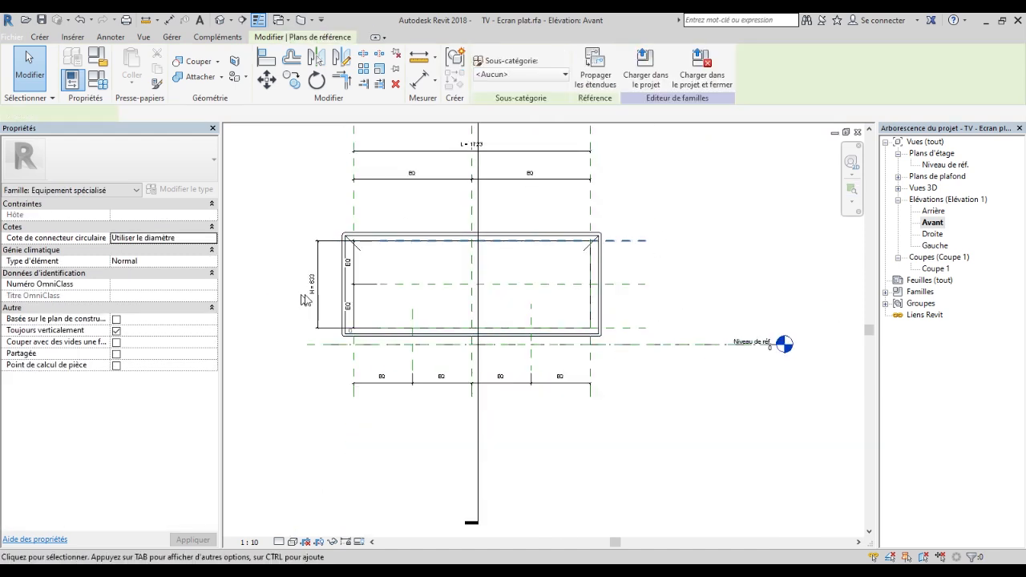
scroll(312, 284, "up", 5)
left_click(320, 271)
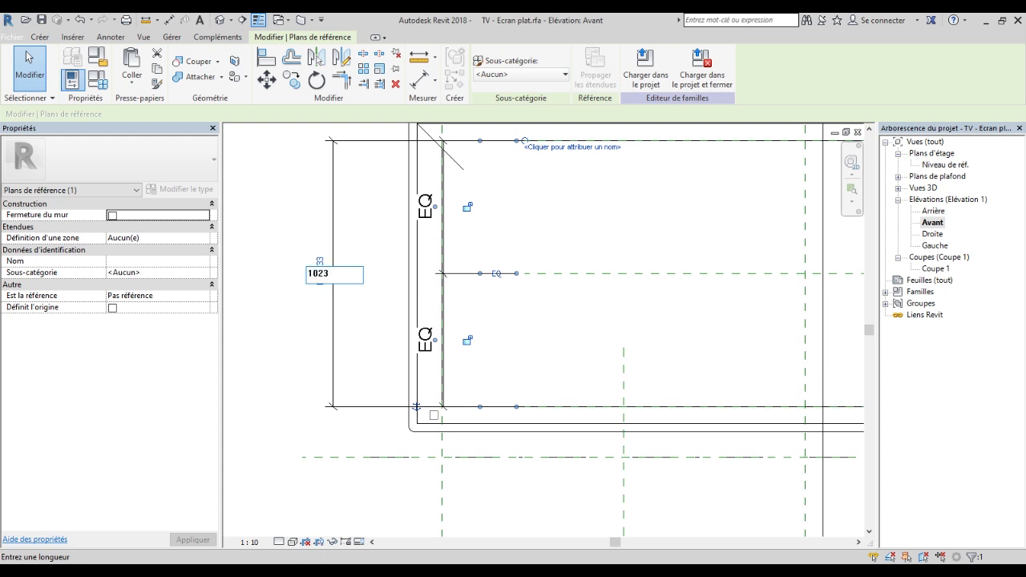
type("1023")
key("Return")
scroll(437, 304, "down", 6)
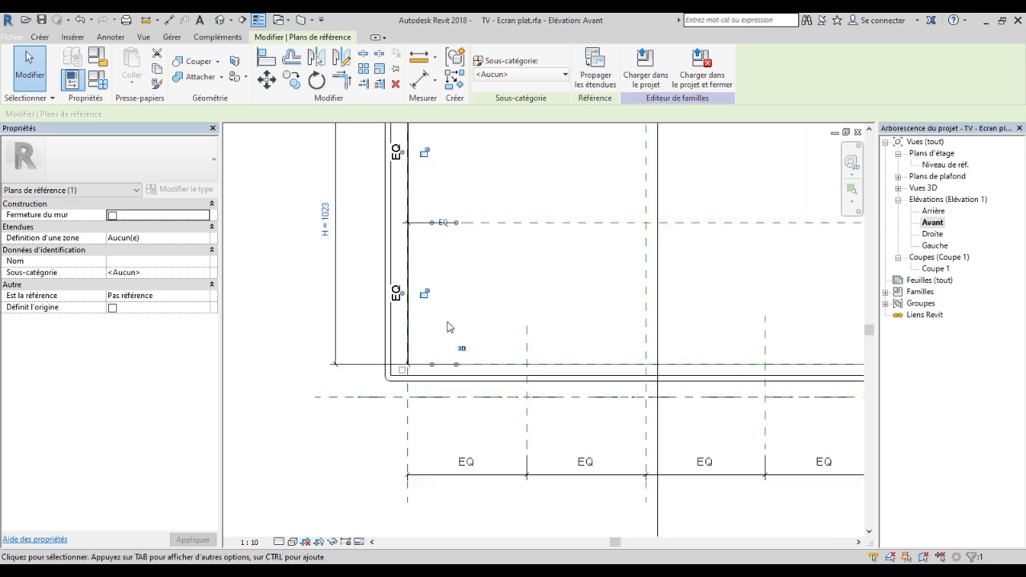
left_click(398, 223)
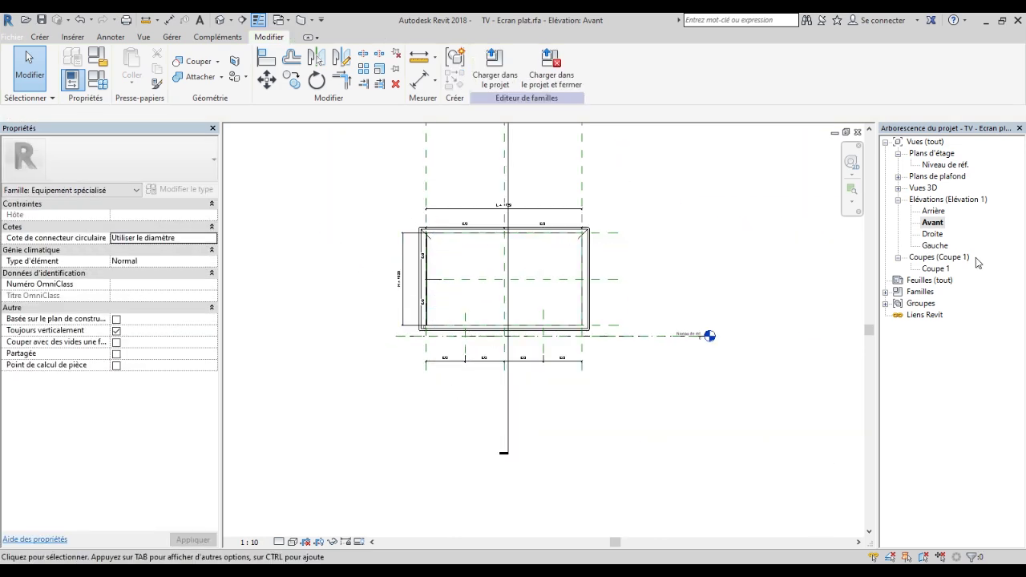
Open the {3D} view of the TV family and orient it to the front to check the screen's proportions.
double_click(926, 187)
left_click(930, 200)
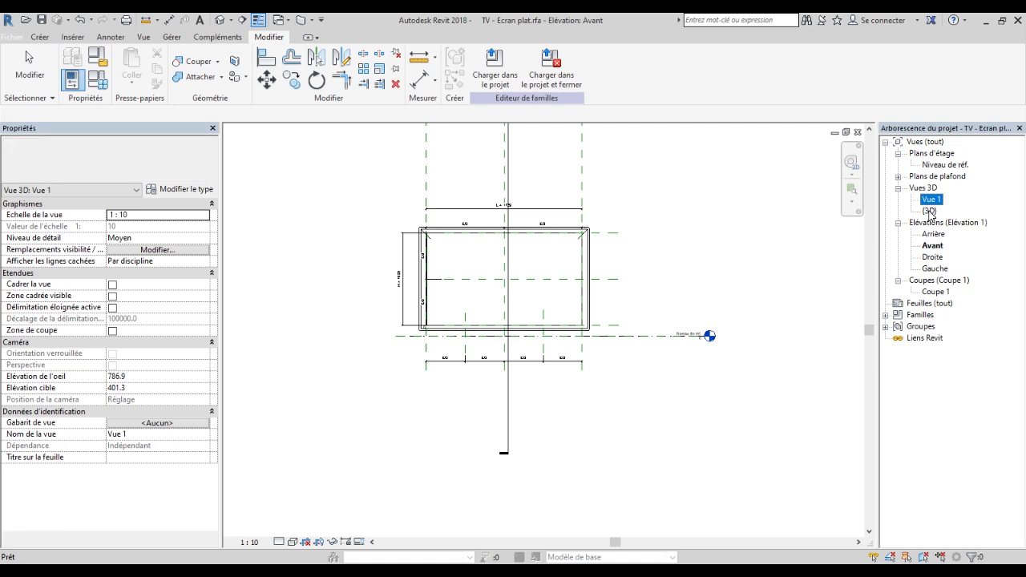
double_click(928, 211)
scroll(606, 270, "down", 5)
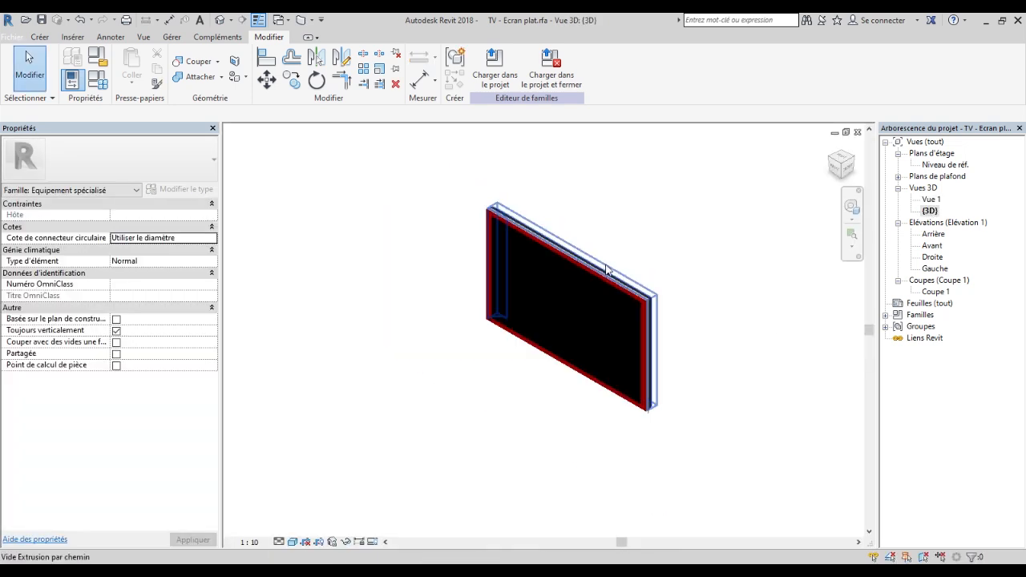
left_click(849, 172)
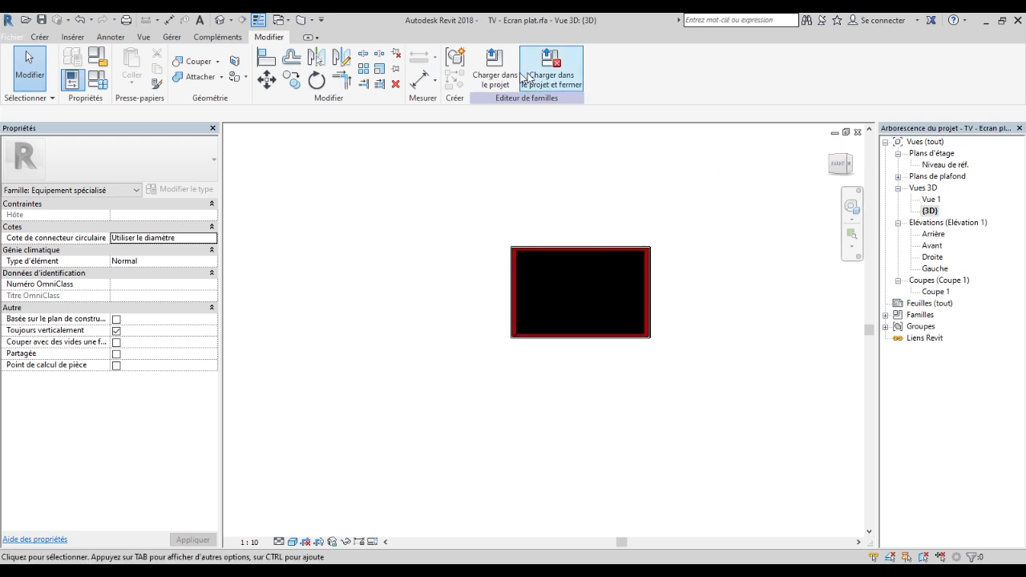
Load the resized TV family into the MEUBLE TELE project, replacing the existing version.
left_click(492, 72)
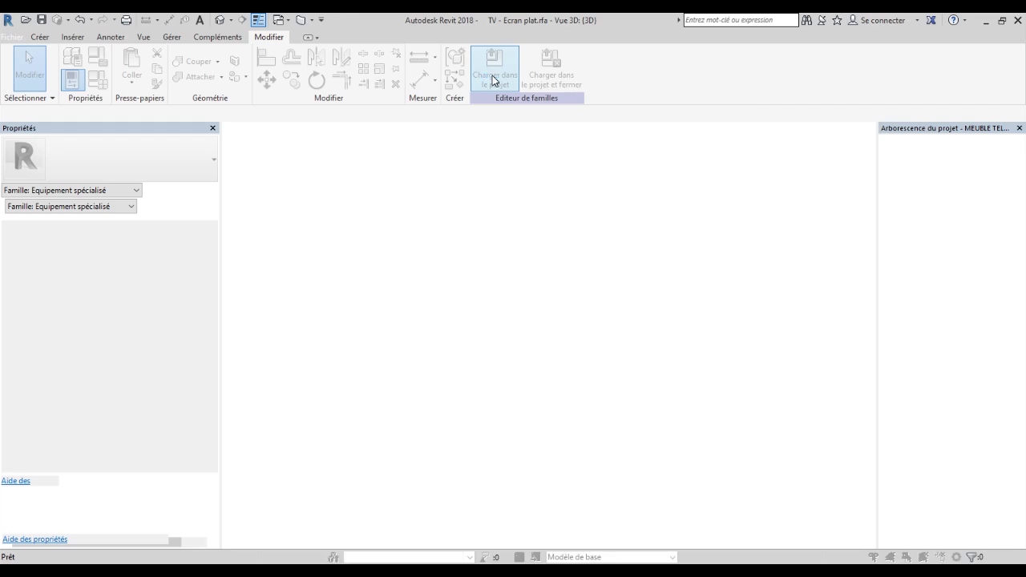
left_click(456, 285)
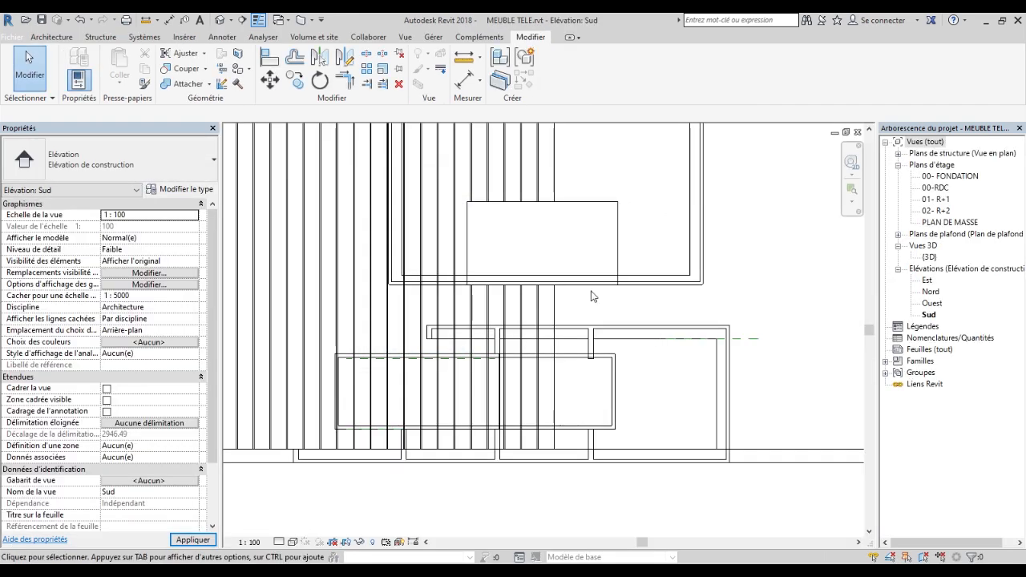
scroll(547, 312, "down", 2)
scroll(650, 249, "up", 2)
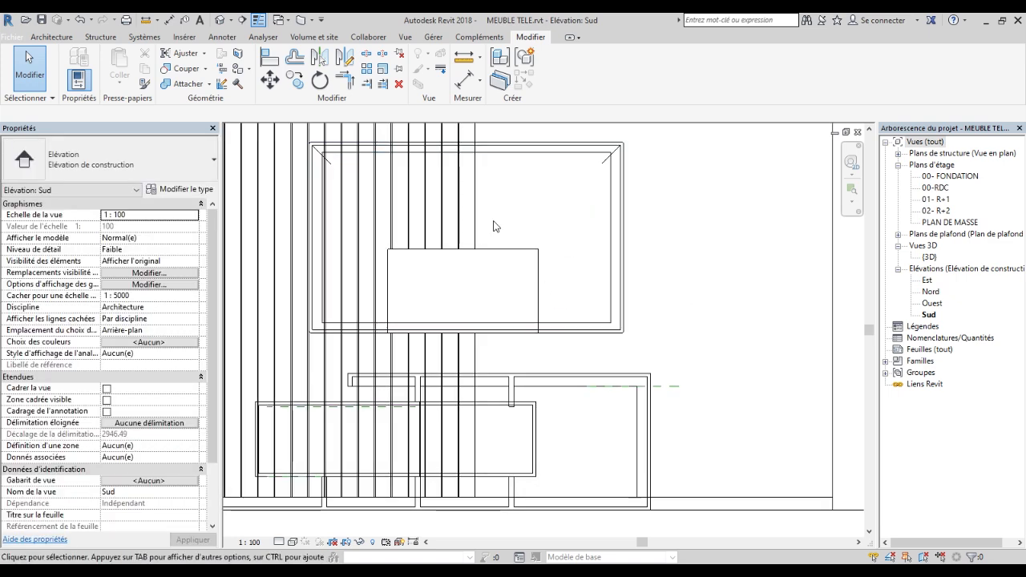
Nudge the TV down in the Sud elevation to an offset of 83.50 above level 00-RDC, and slightly to the left.
left_click(623, 249)
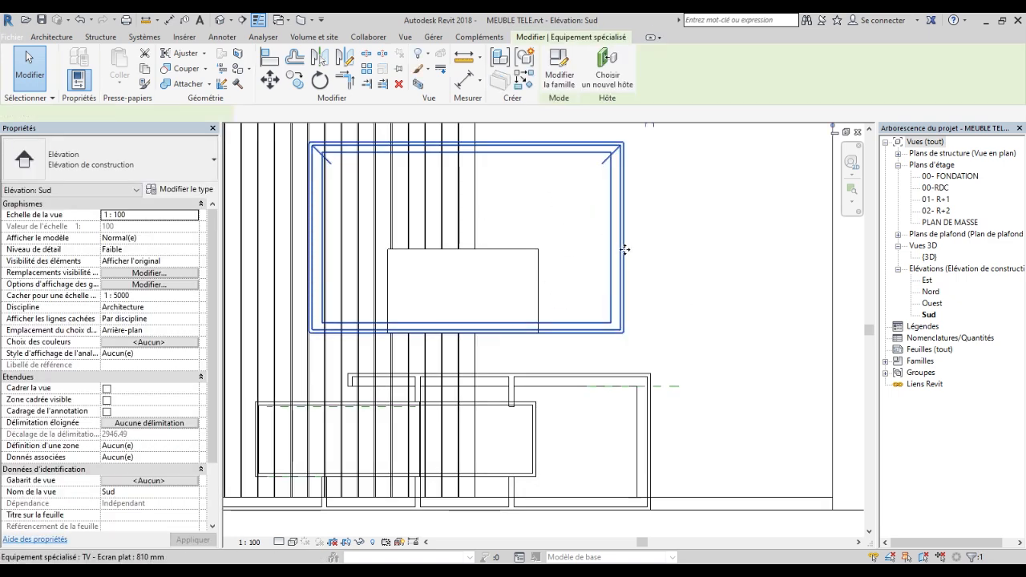
key("Down")
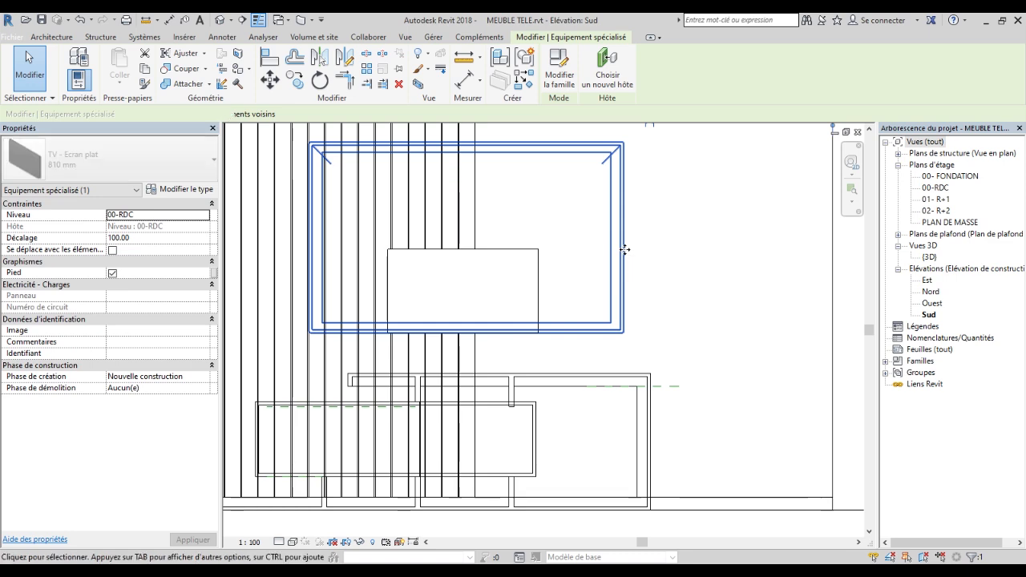
key("Down")
key("Down")
key("Down")
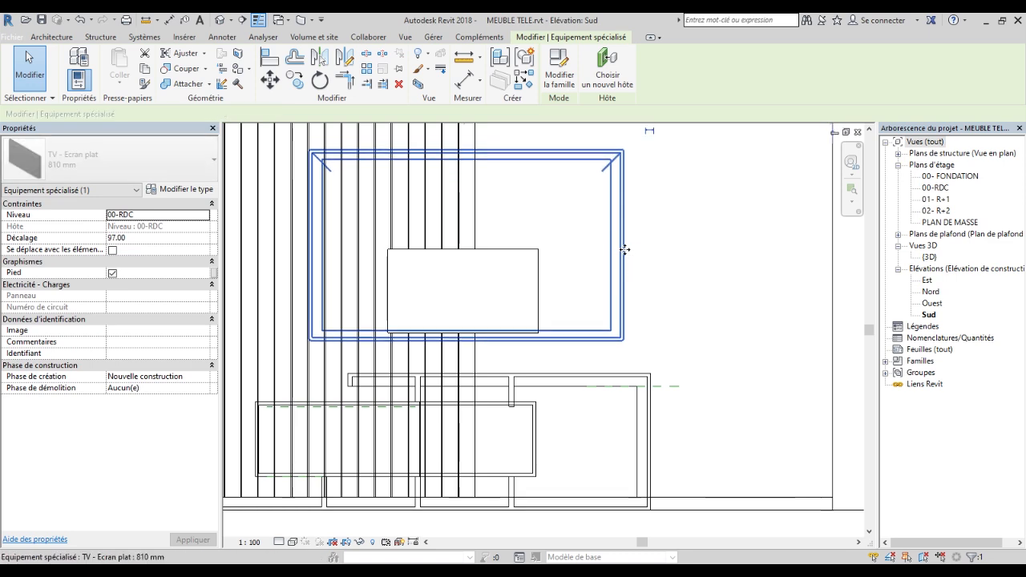
key("Down")
key("Down")
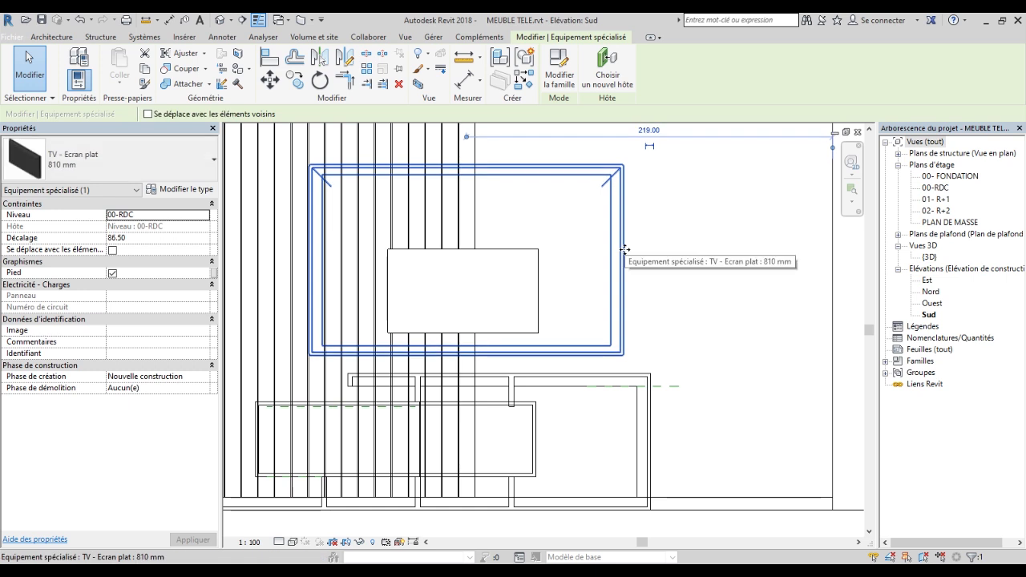
key("Left")
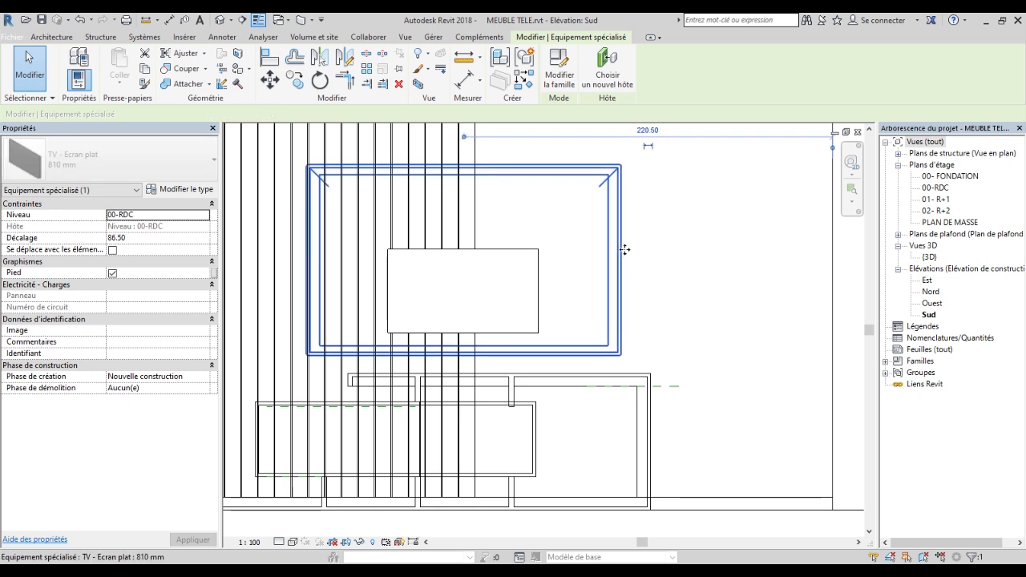
key("Down")
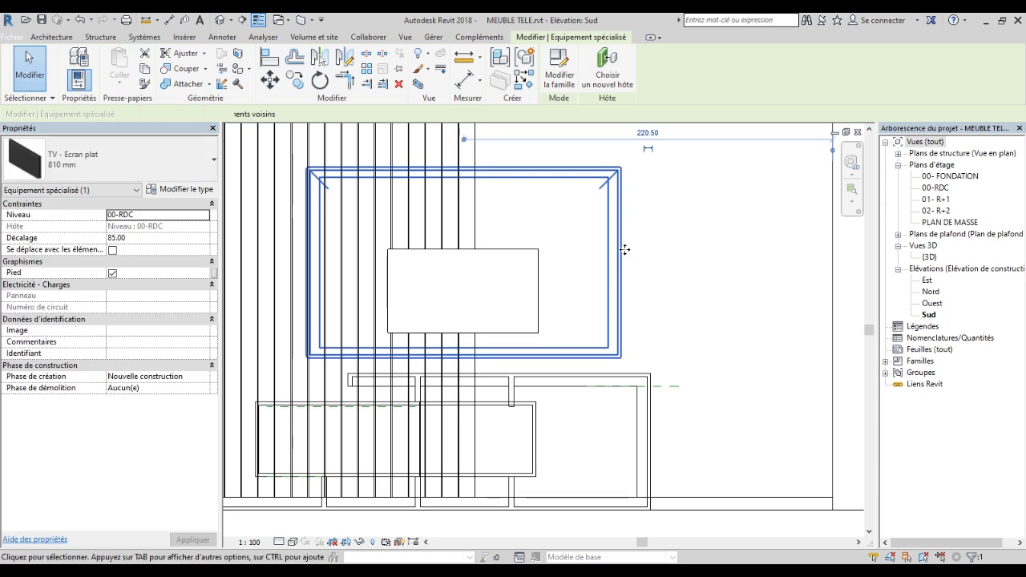
key("Down")
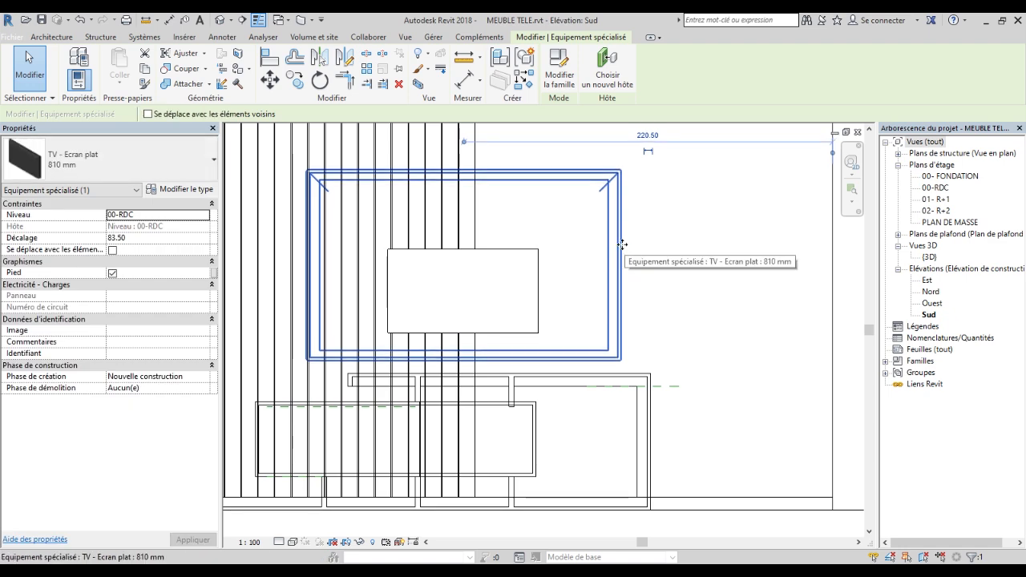
left_click(705, 268)
scroll(680, 281, "down", 3)
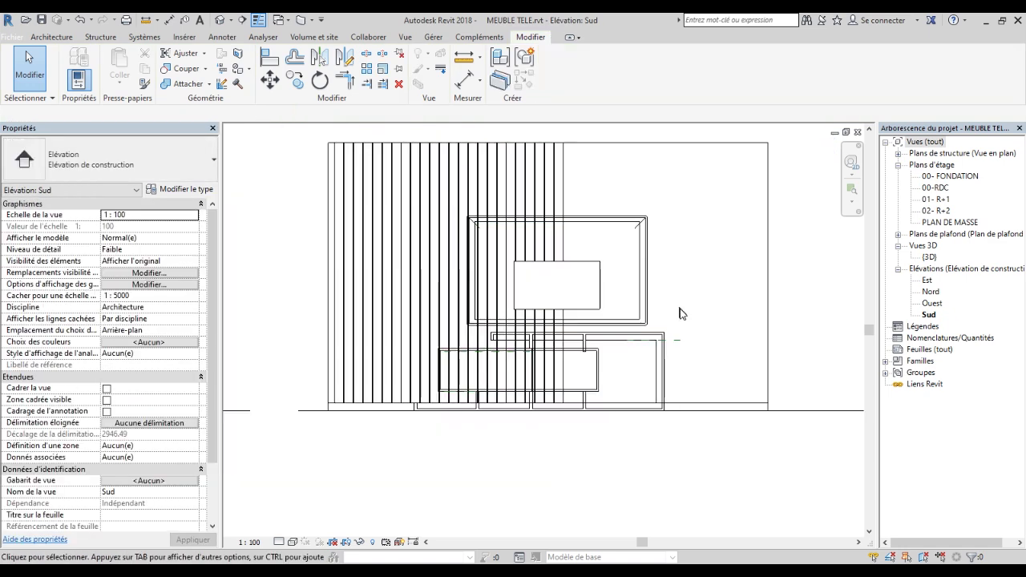
In the {3D} view seen from the right side, move the TV with constrained movement until its back touches the mount on the wall.
key("d")
key("d")
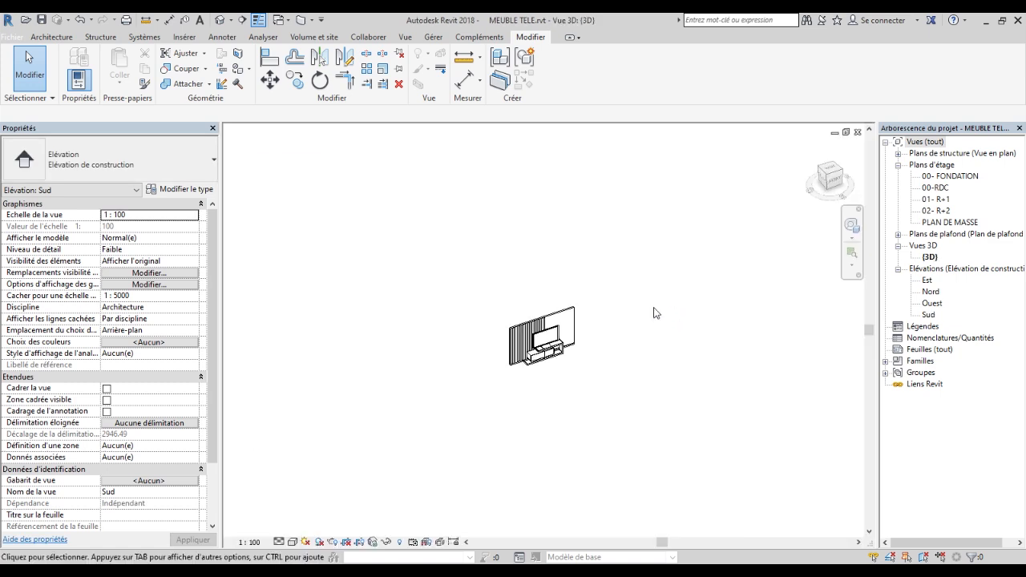
scroll(554, 341, "up", 6)
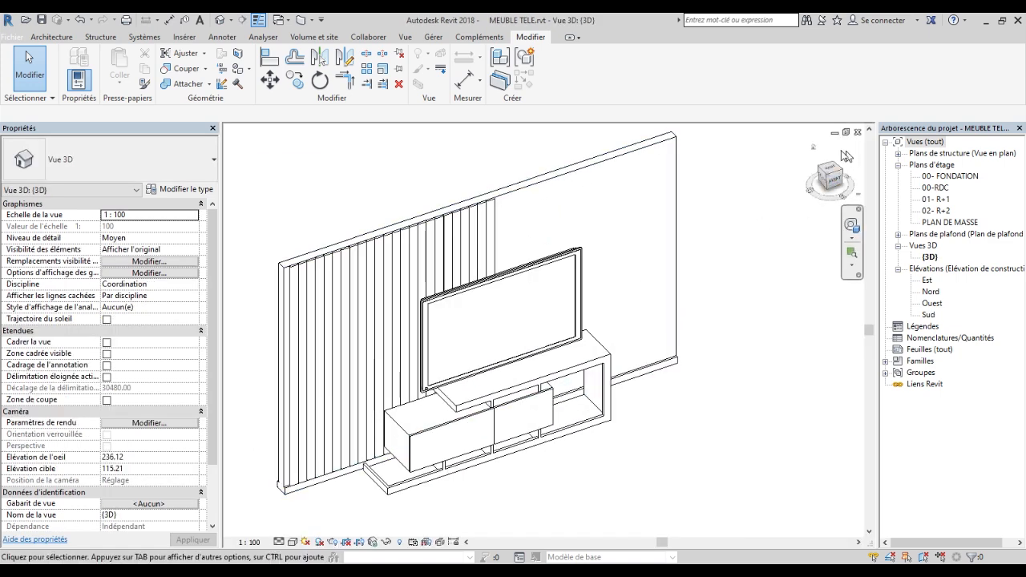
left_click_drag(824, 176, 721, 148)
mouse_move(830, 175)
left_mouse_down()
mouse_move(861, 177)
mouse_move(847, 184)
left_mouse_up()
left_click(825, 175)
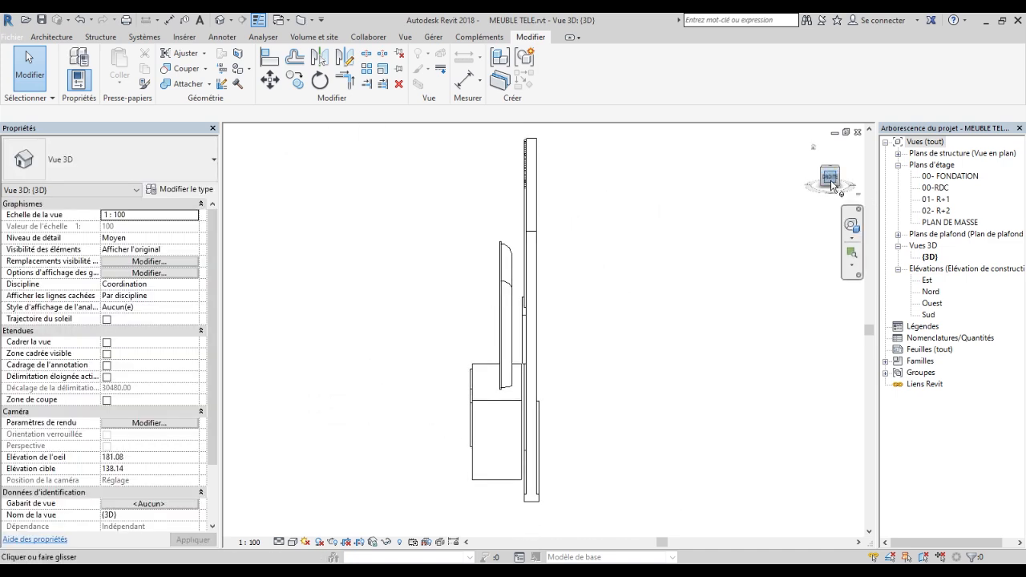
scroll(553, 332, "up", 5)
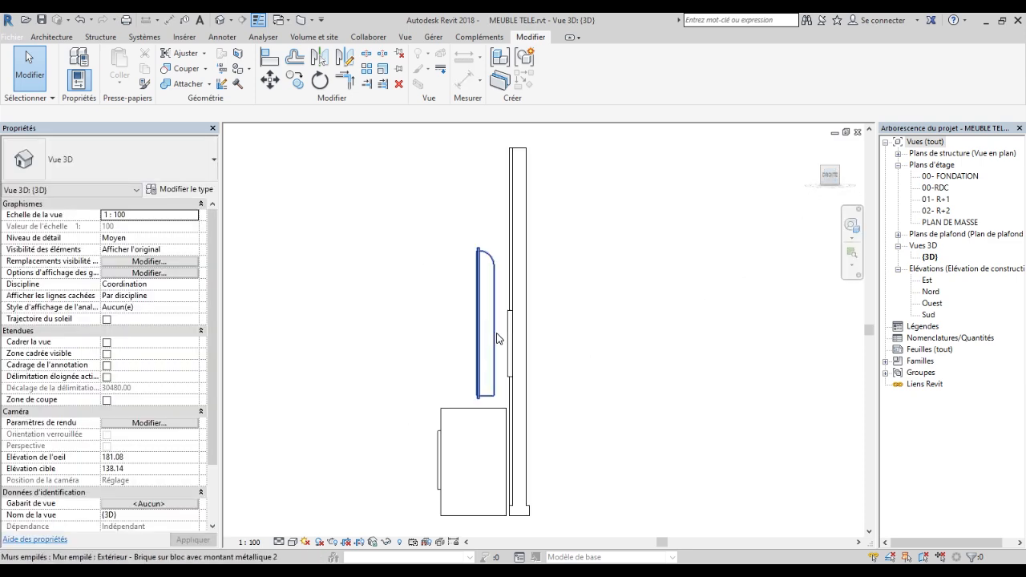
left_click(451, 196)
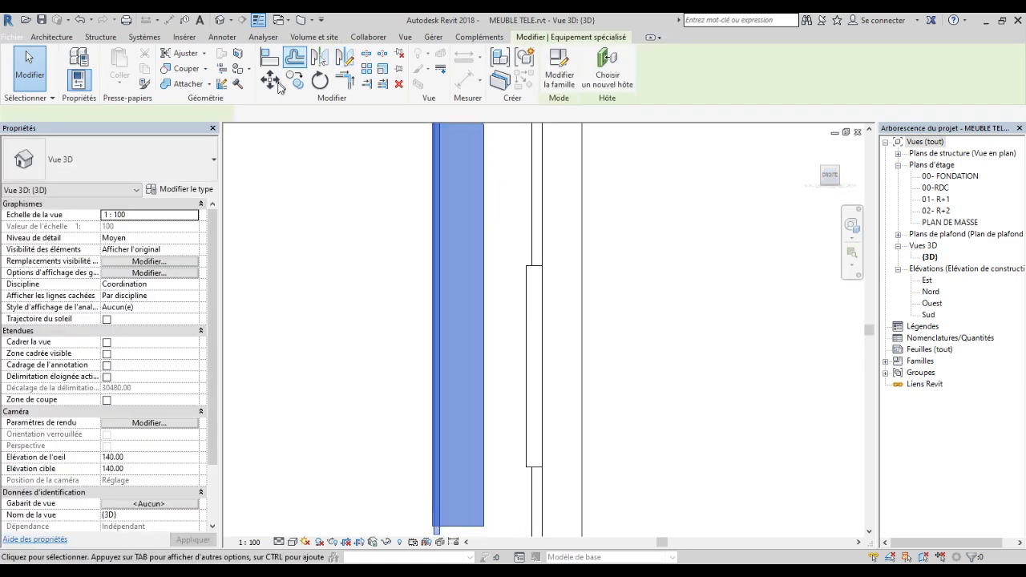
left_click(269, 79)
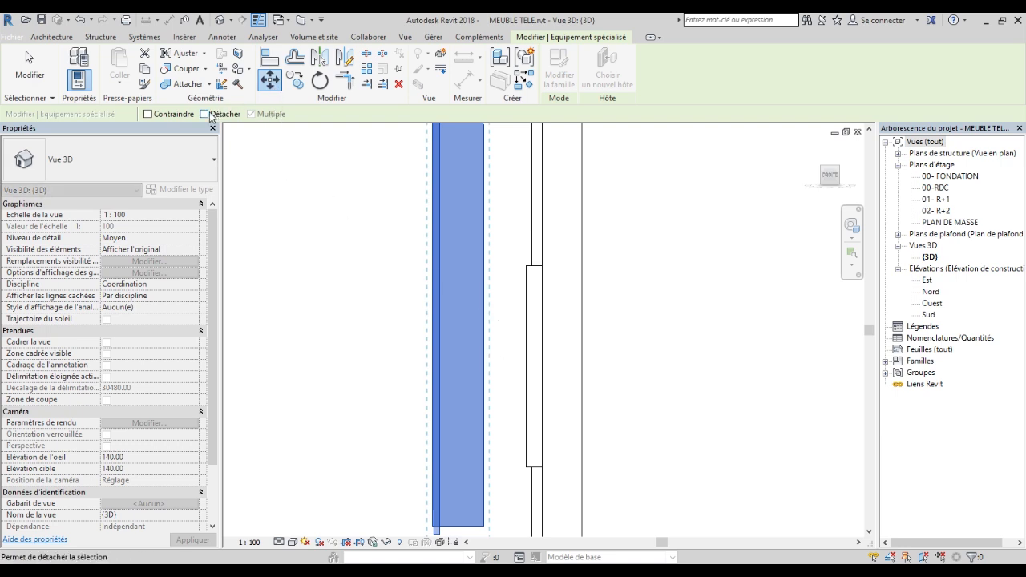
left_click(147, 113)
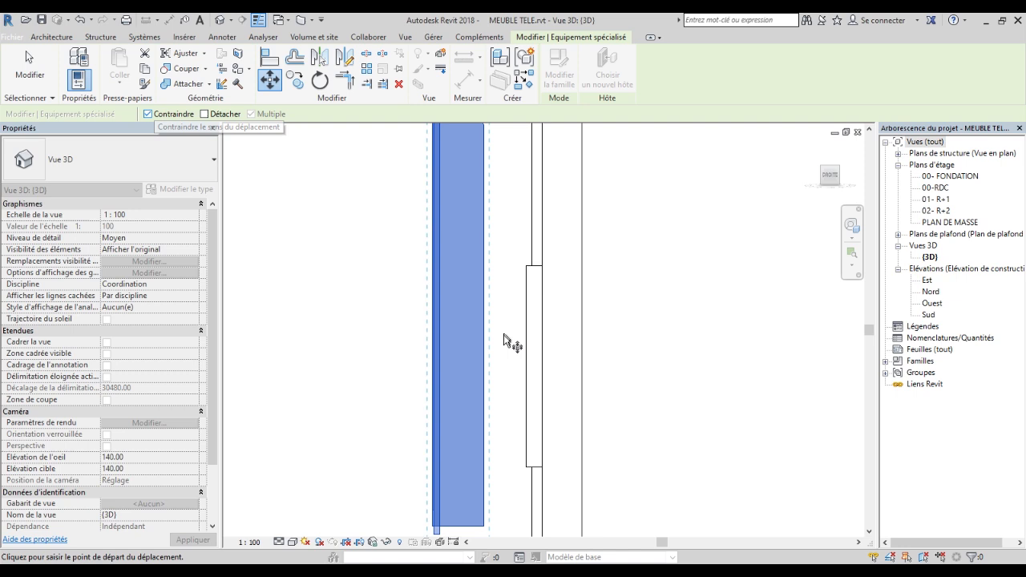
left_click(483, 349)
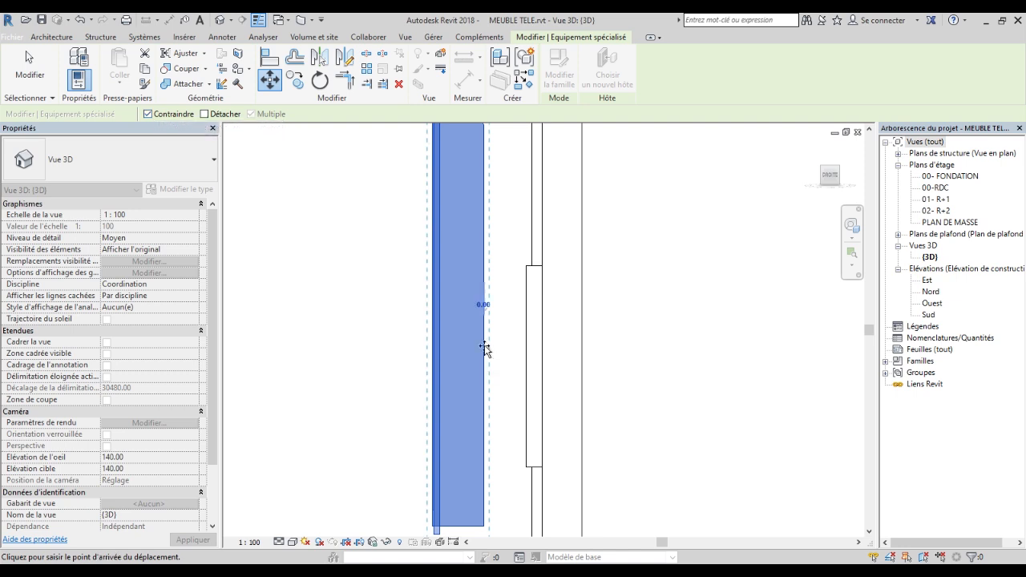
left_click(525, 346)
scroll(524, 332, "down", 4)
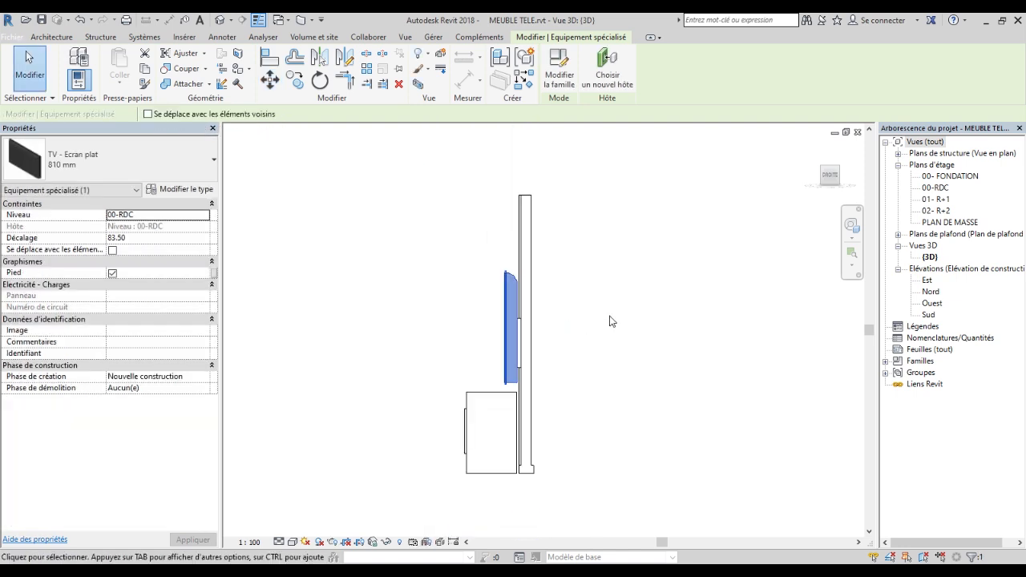
key("Escape")
Examine the TV, cabinet and slatted wall from several angles in the {3D} view.
left_click_drag(832, 180, 905, 200)
middle_click_drag(577, 337, 665, 292, "shift")
scroll(641, 293, "down", 3)
mouse_move(826, 192)
left_mouse_down()
mouse_move(817, 197)
mouse_move(829, 187)
left_mouse_up()
scroll(725, 321, "up", 3)
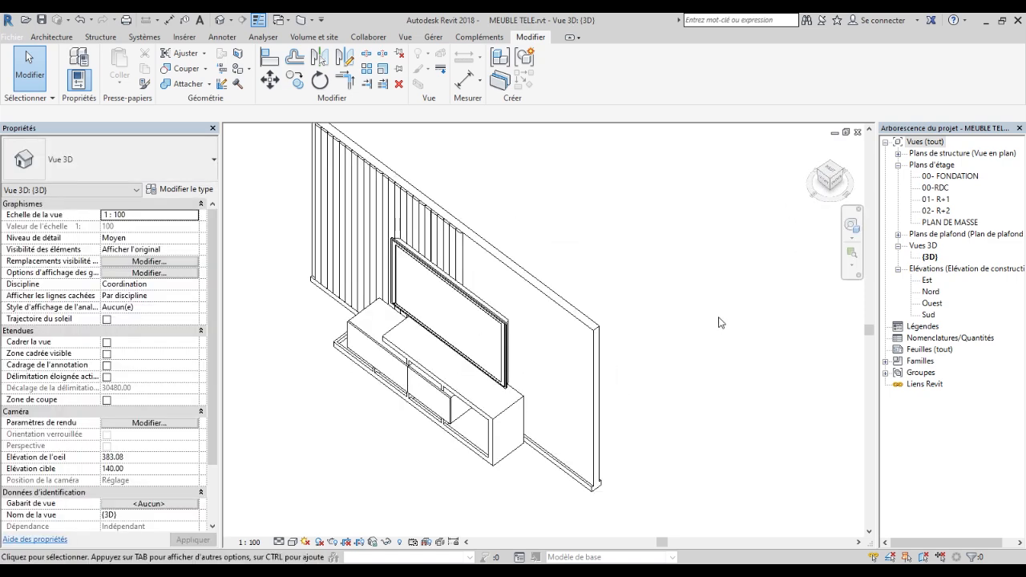
scroll(718, 319, "down", 3)
left_click_drag(828, 179, 851, 175)
scroll(556, 324, "up", 1)
scroll(556, 321, "up", 4)
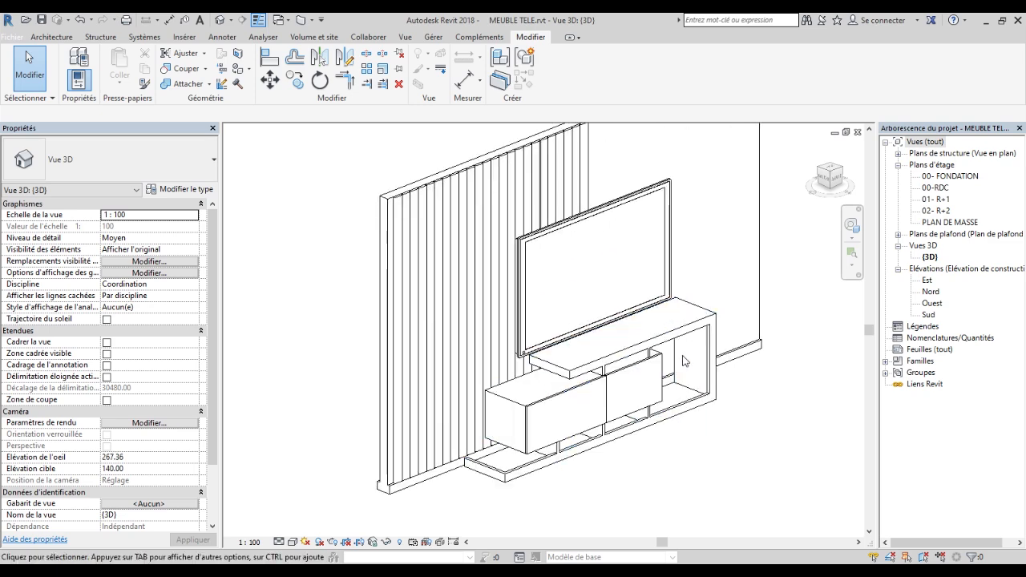
scroll(684, 353, "down", 3)
mouse_move(830, 179)
left_mouse_down()
mouse_move(812, 181)
mouse_move(834, 181)
left_mouse_up()
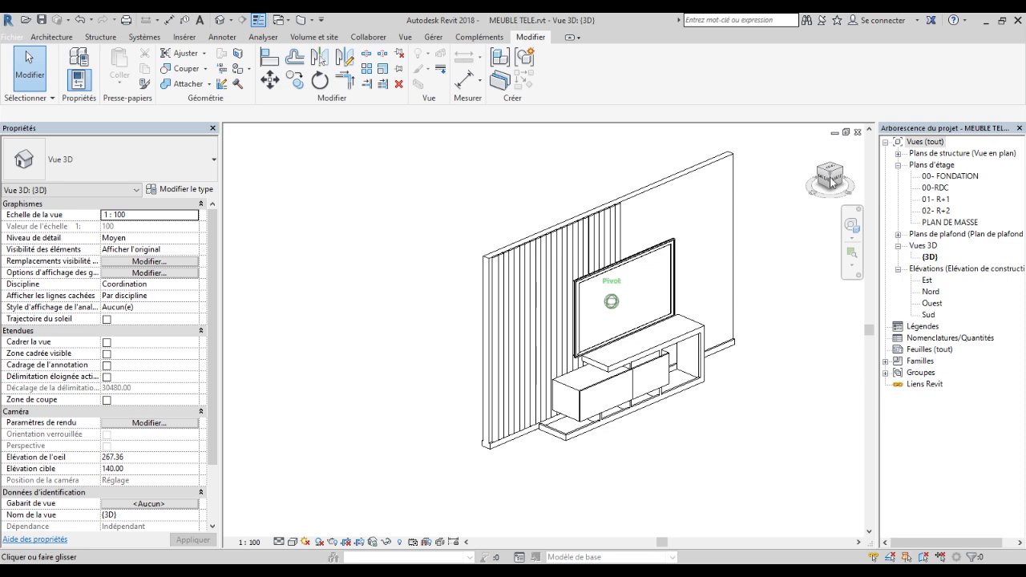
scroll(387, 342, "down", 4)
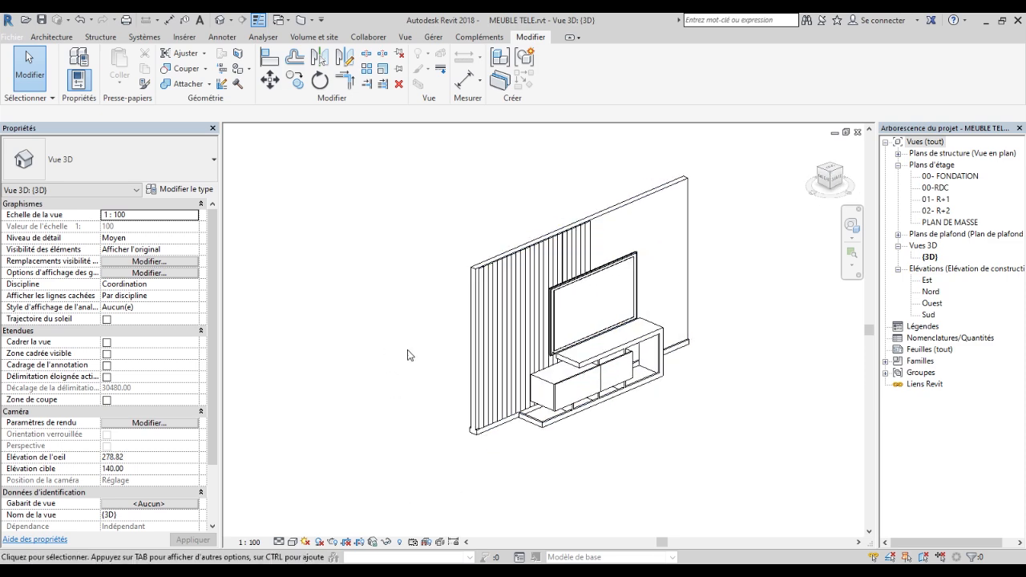
scroll(546, 391, "up", 5)
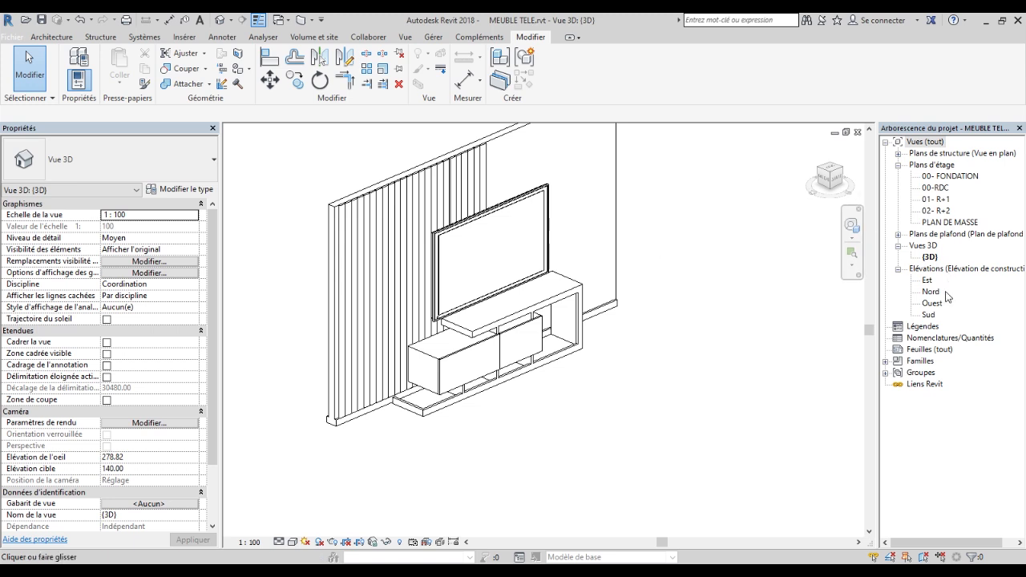
Open the Sud elevation and examine the slat, cabinet and TV finishes in the reference photo.
double_click(929, 315)
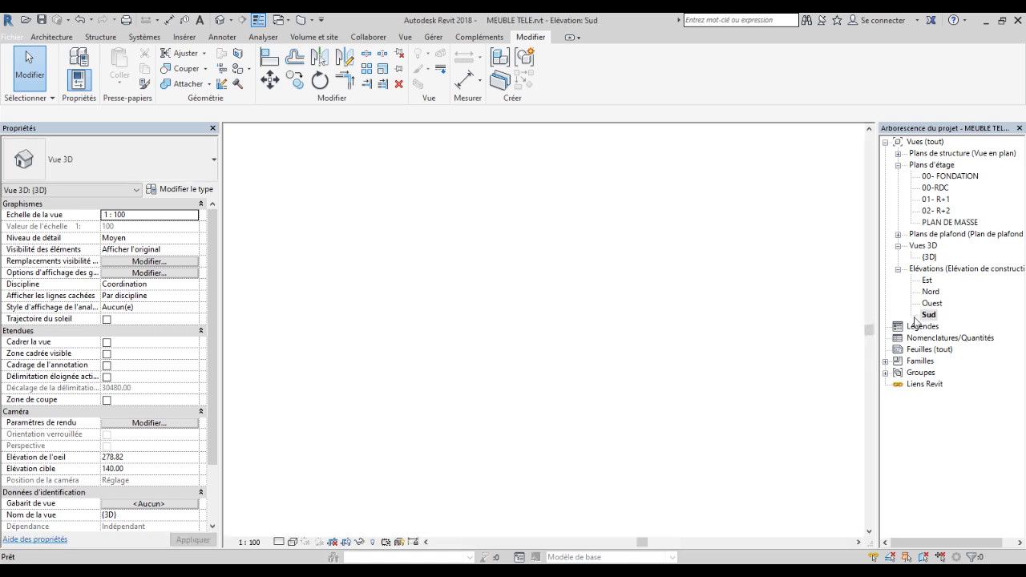
scroll(709, 383, "down", 6)
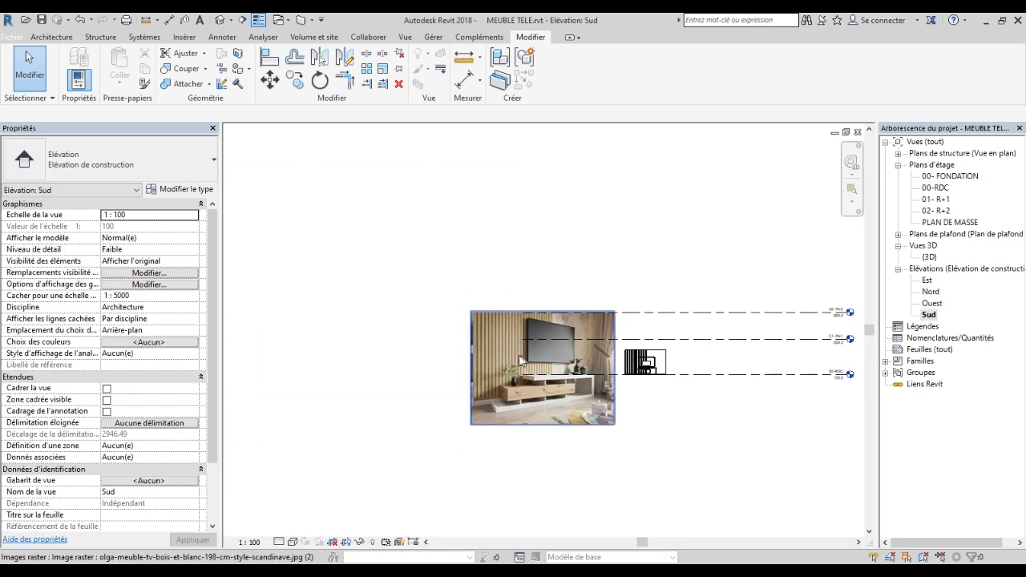
scroll(510, 355, "up", 2)
scroll(510, 355, "up", 2)
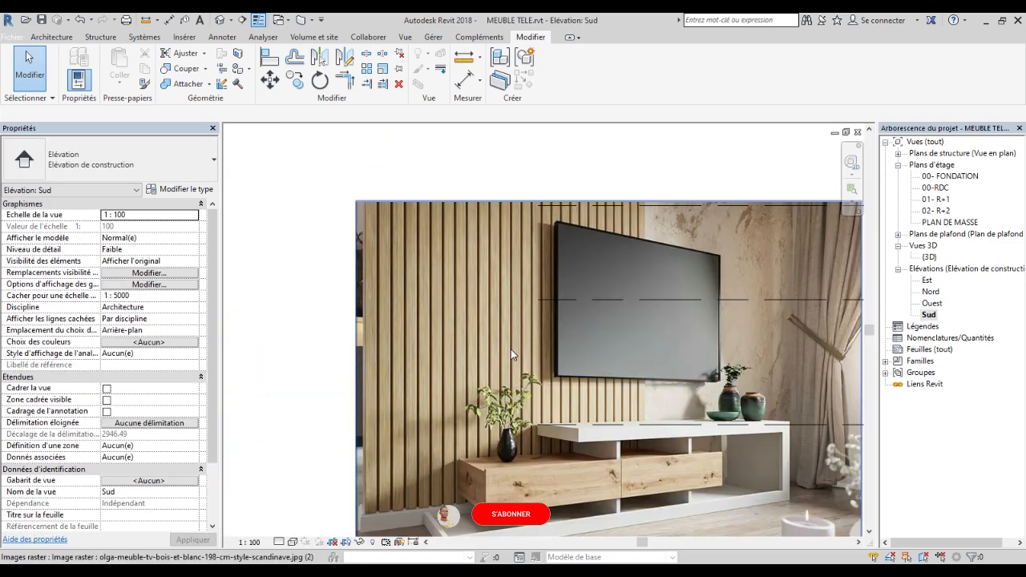
scroll(510, 348, "down", 1)
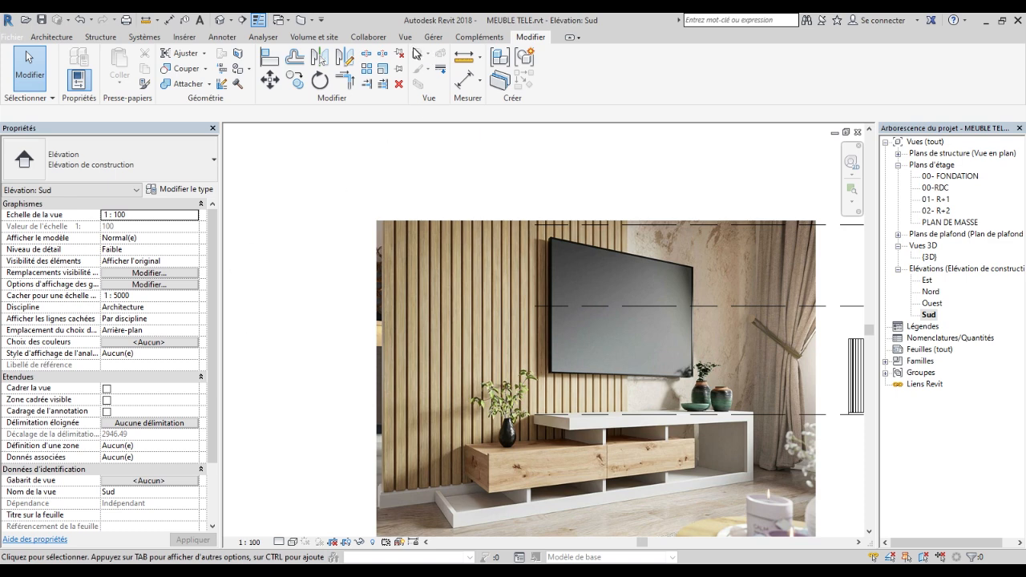
left_click(443, 37)
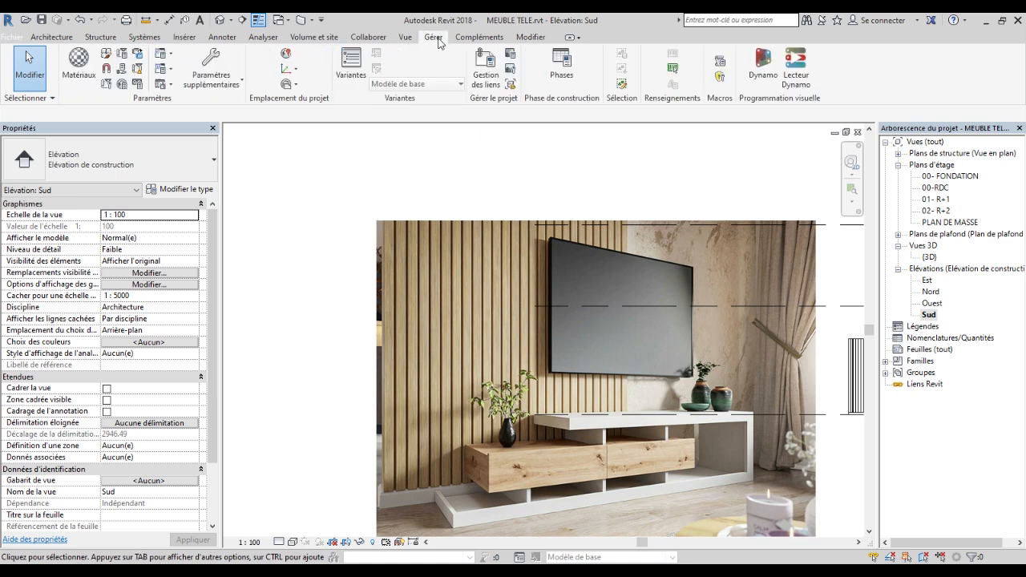
Create a new project material named BOIS BLANC.
left_click(78, 64)
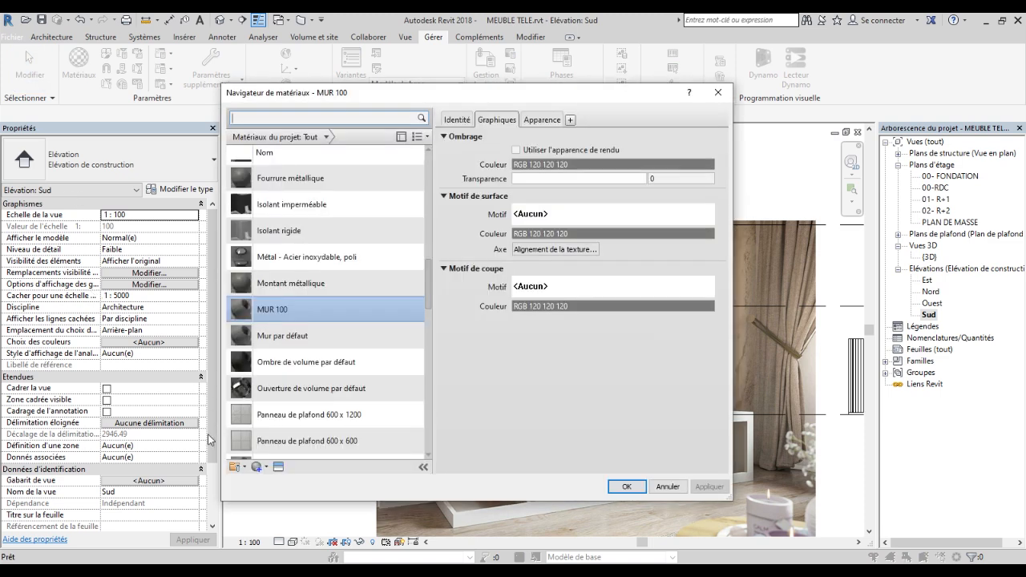
scroll(241, 448, "down", 1)
left_click(267, 468)
left_click(281, 480)
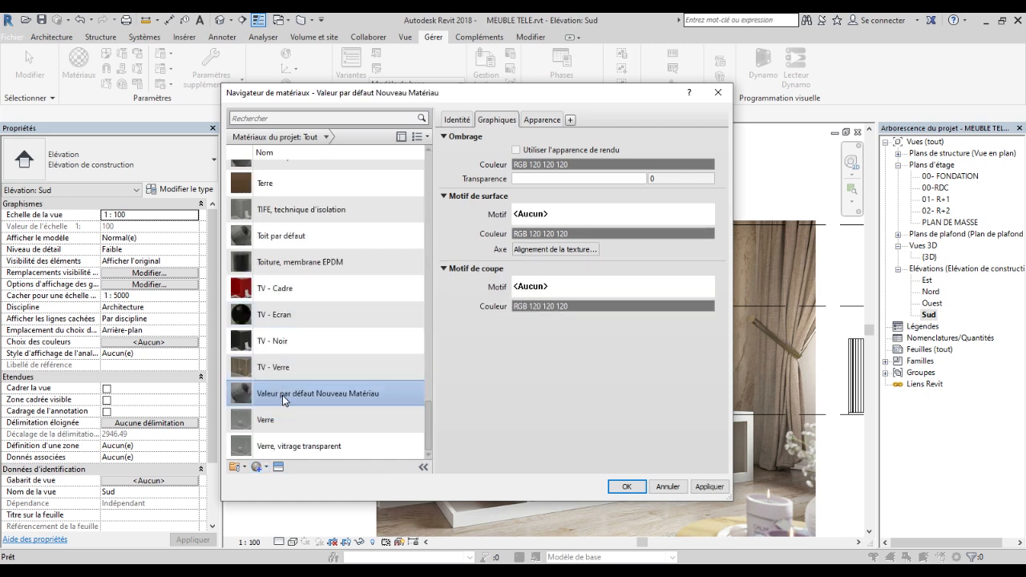
right_click(282, 395)
left_click(319, 439)
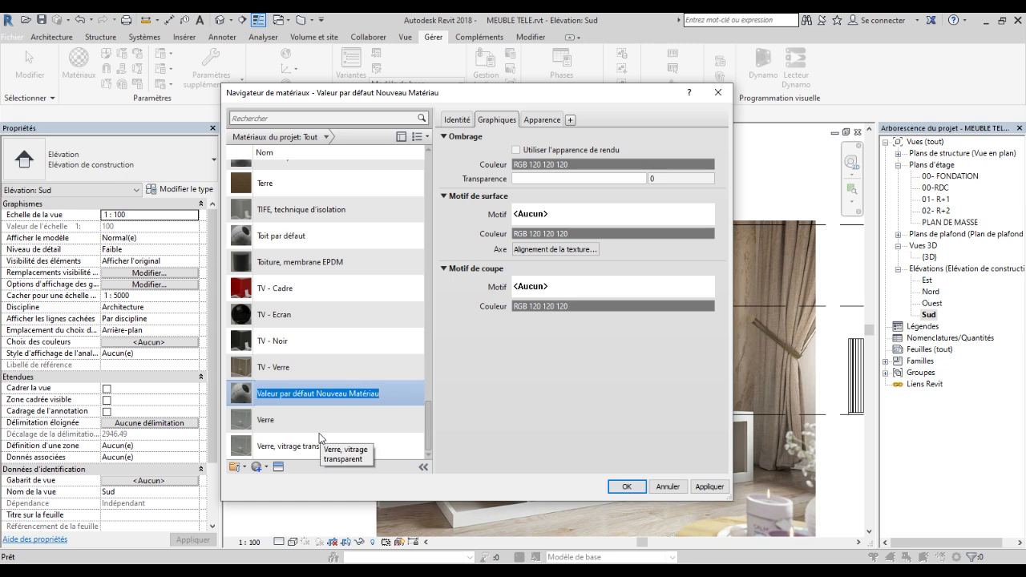
type("BOIS BLANC")
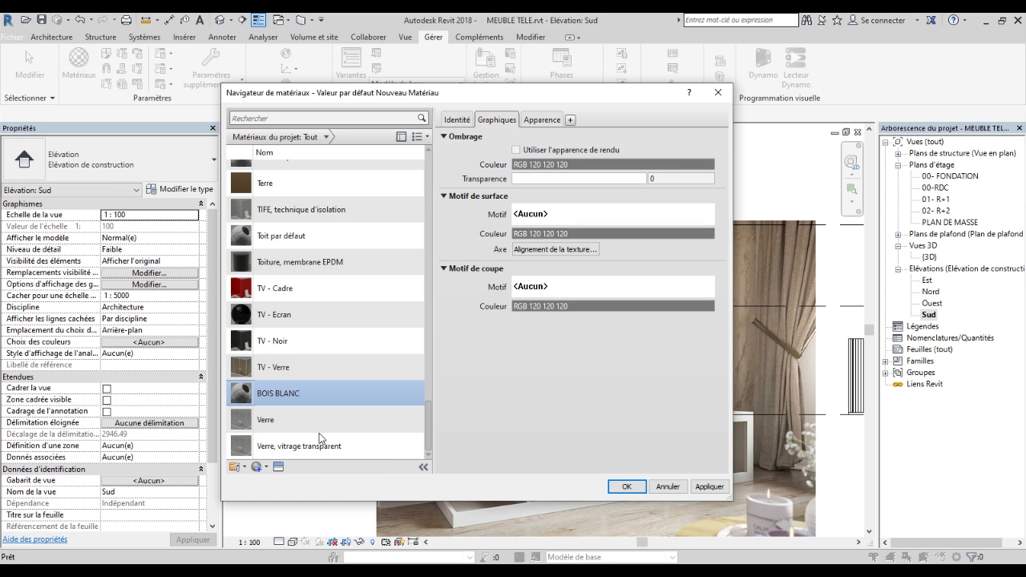
key("Return")
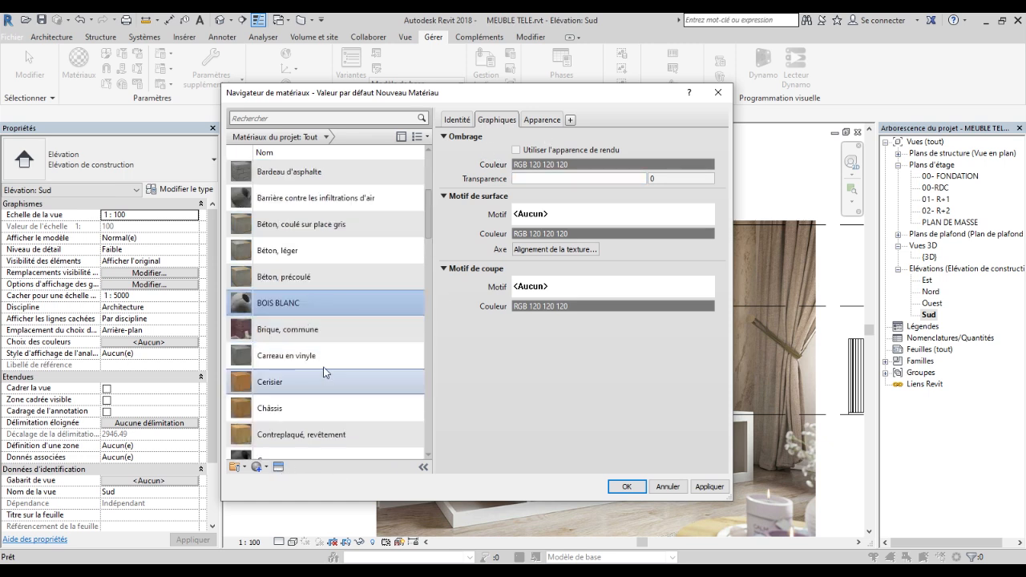
Set the BOIS BLANC material's generic appearance colour to light grey RGB 232 232 232.
left_click(539, 120)
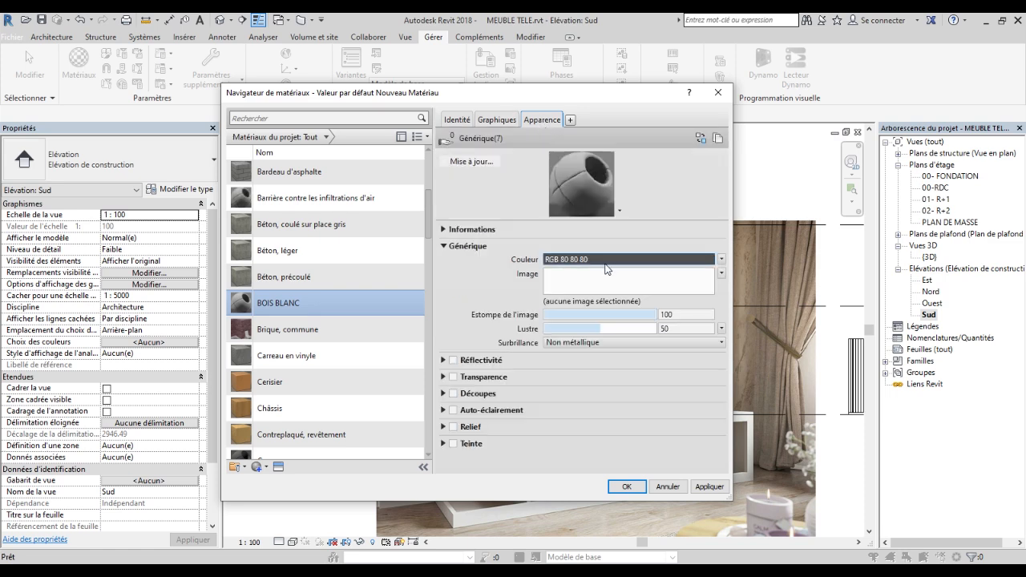
left_click(609, 260)
left_click_drag(621, 268, 622, 211)
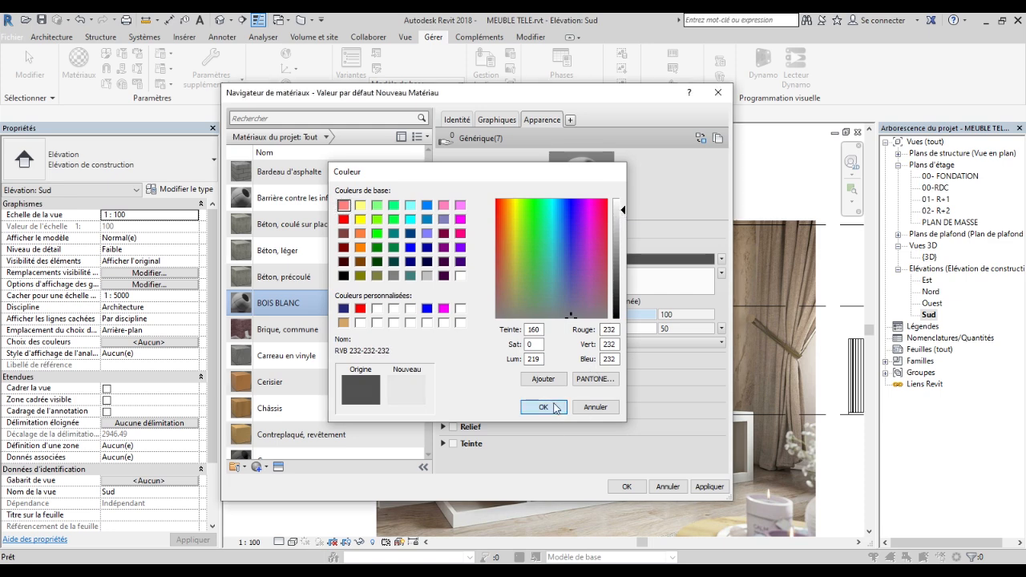
left_click(556, 407)
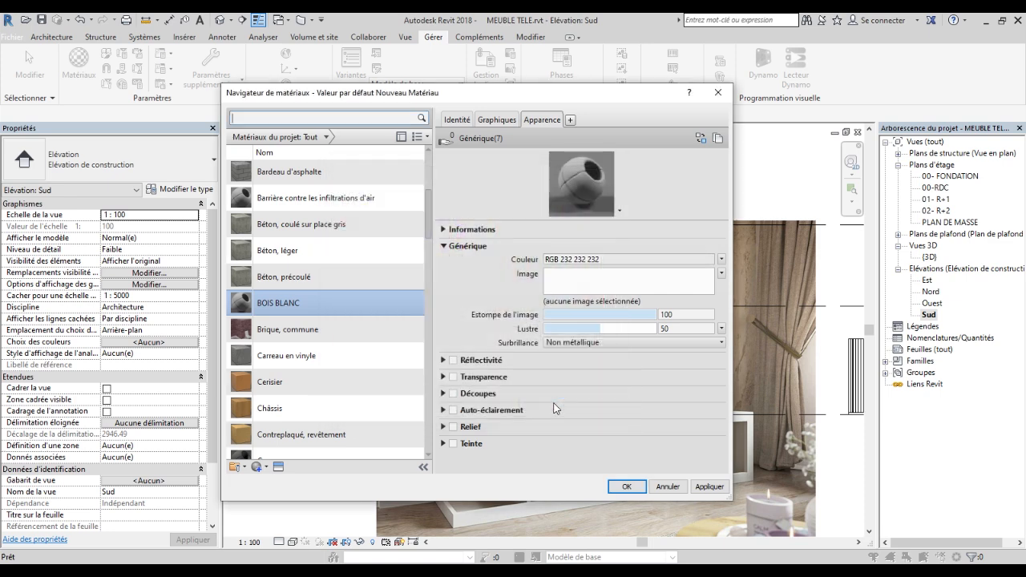
Enable reflectivity for the BOIS BLANC appearance and set its direct value to 81.
left_click(457, 363)
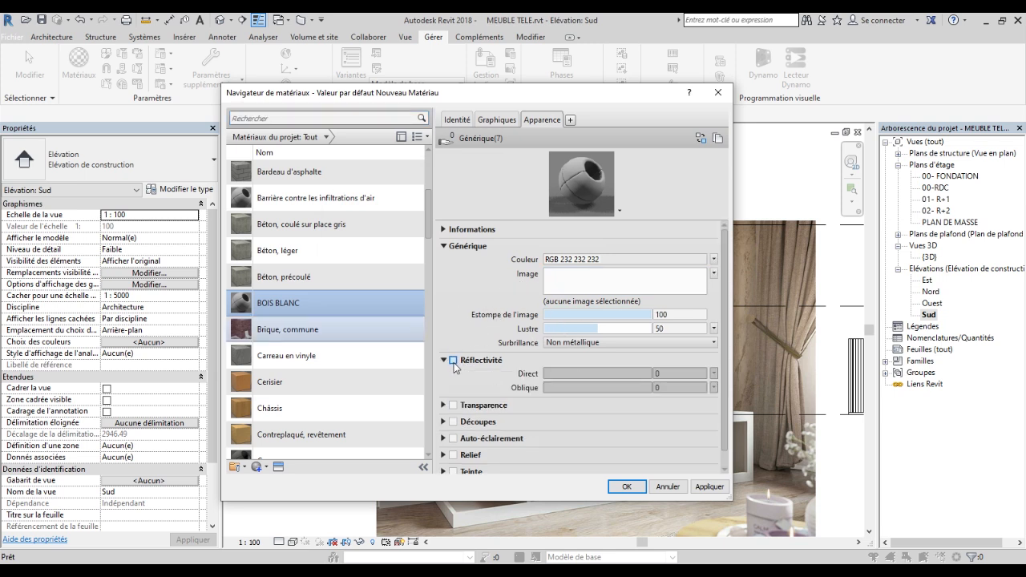
left_click(454, 360)
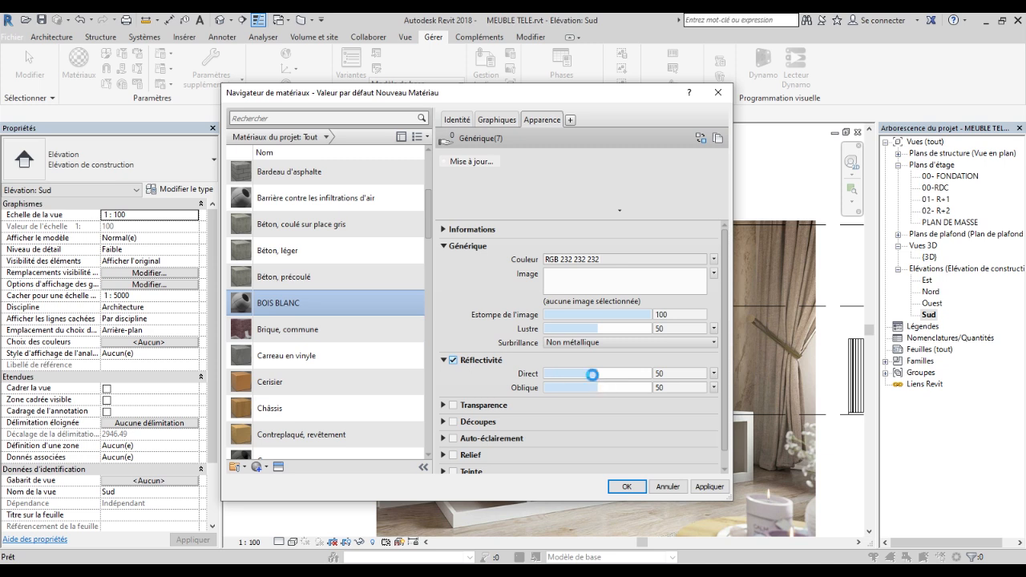
left_click_drag(601, 372, 630, 373)
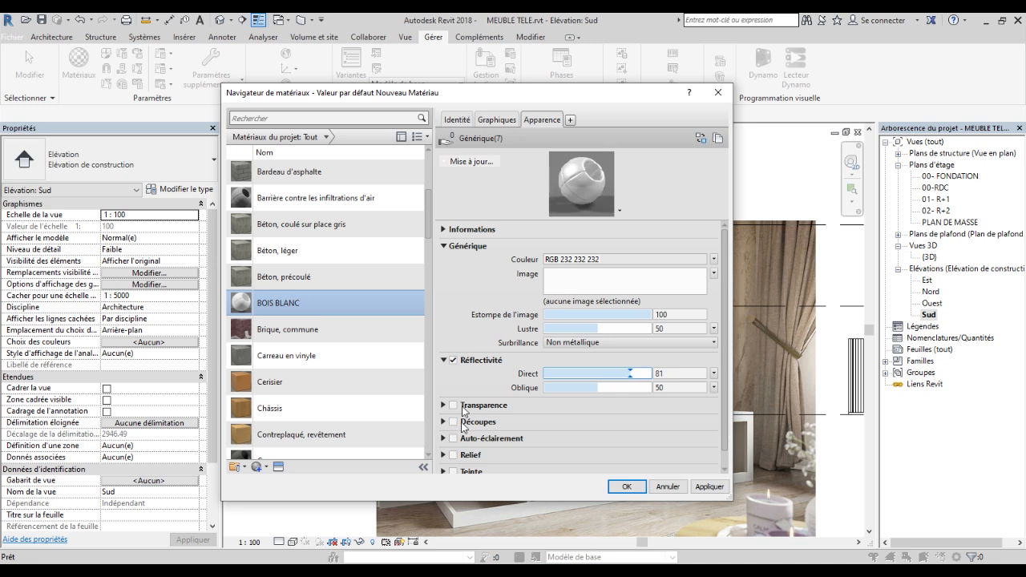
Make the BOIS BLANC shading use the render appearance, apply it and close the material browser.
left_click(497, 120)
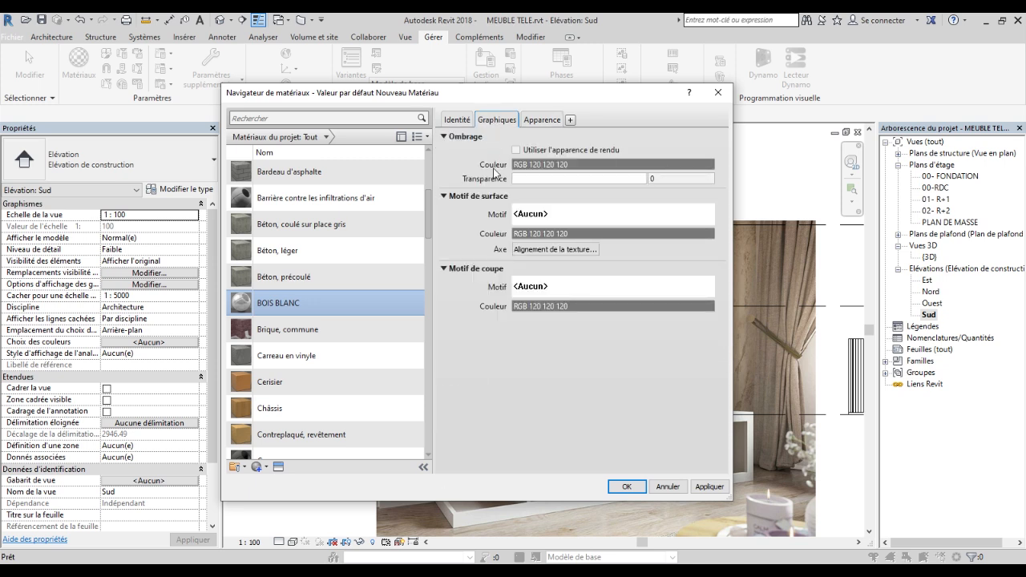
left_click(516, 150)
left_click(709, 487)
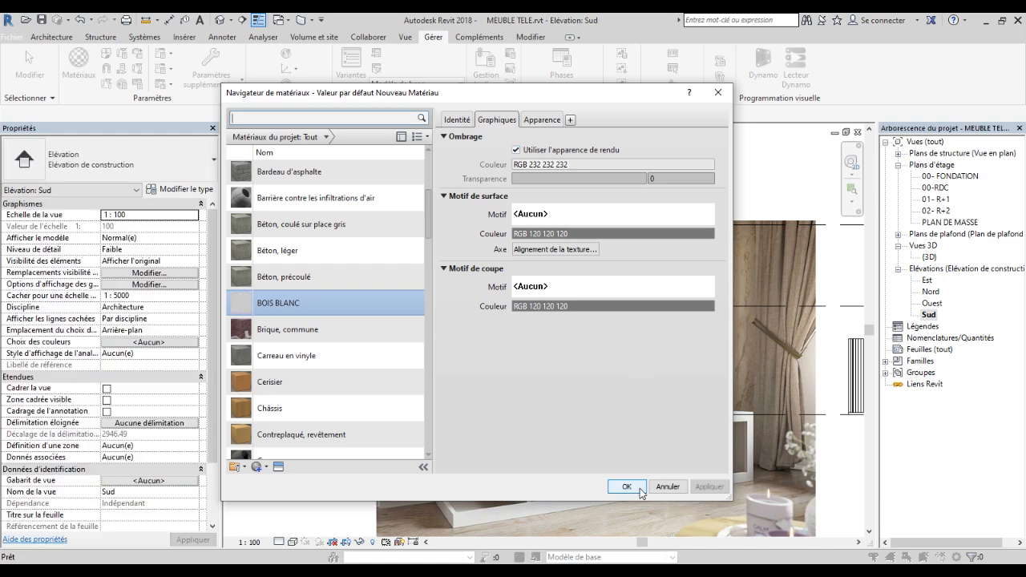
left_click(627, 486)
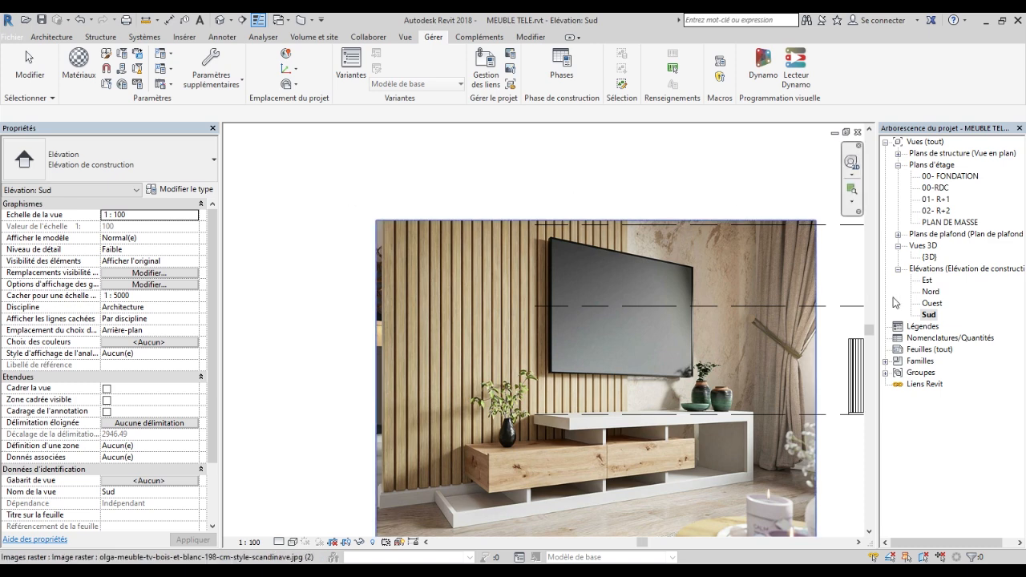
Open the modelled TV unit in the Sud elevation for in-place editing.
scroll(457, 252, "down", 3)
scroll(609, 301, "up", 5)
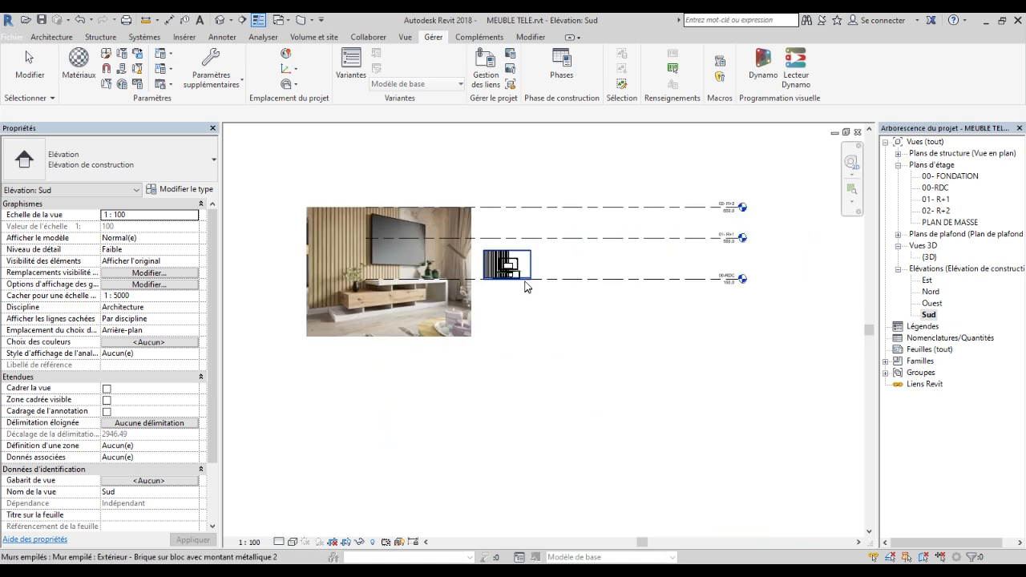
scroll(529, 344, "up", 2)
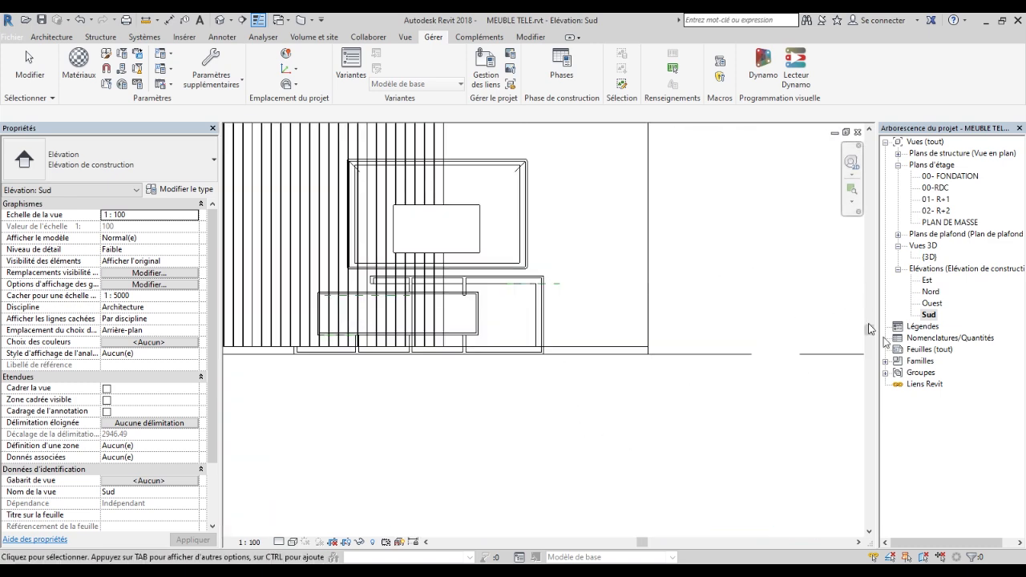
middle_click_drag(508, 315, 602, 353)
left_click(616, 356)
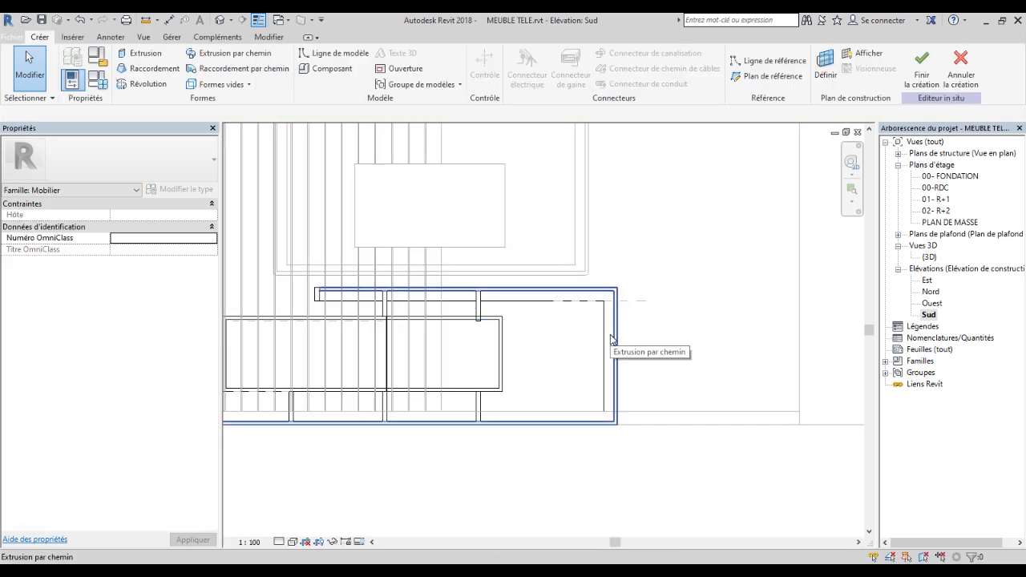
Assign the BOIS BLANC material to the TV unit's frame sweeps, five short vertical supports and two end pieces together.
left_click(581, 410)
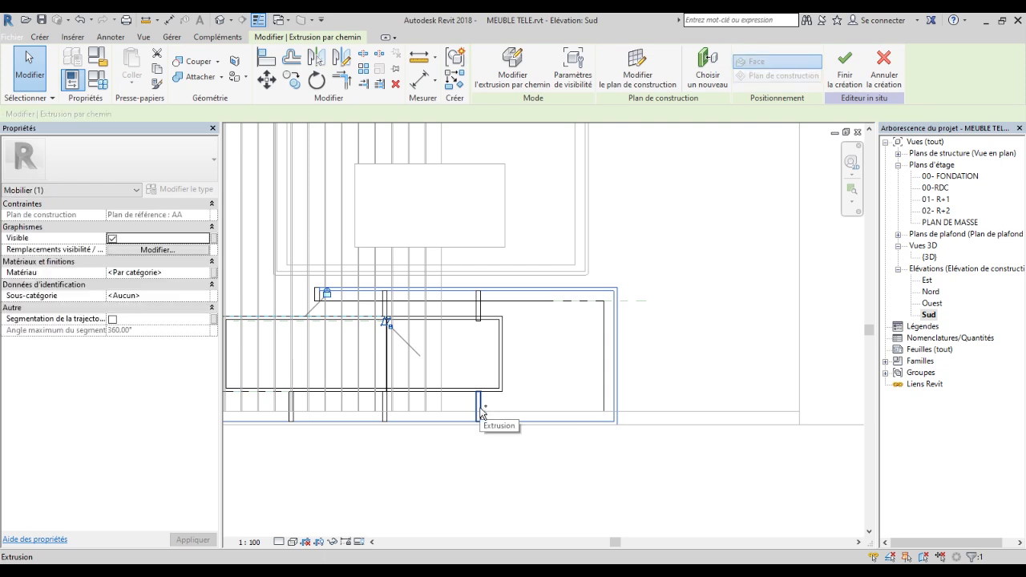
left_click(480, 309, "ctrl")
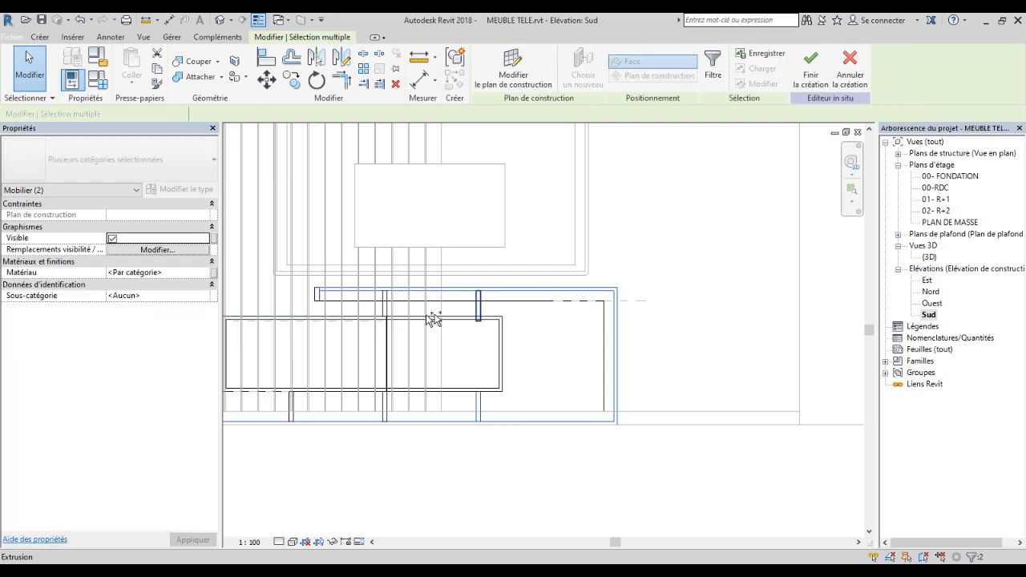
left_click(384, 304, "ctrl")
left_click(383, 408, "ctrl")
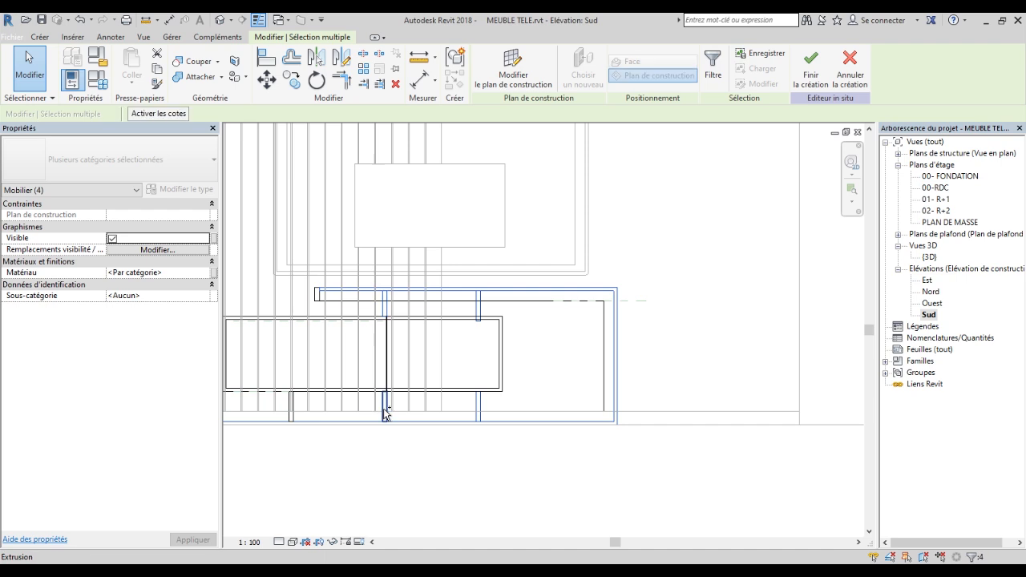
left_click(292, 408, "ctrl")
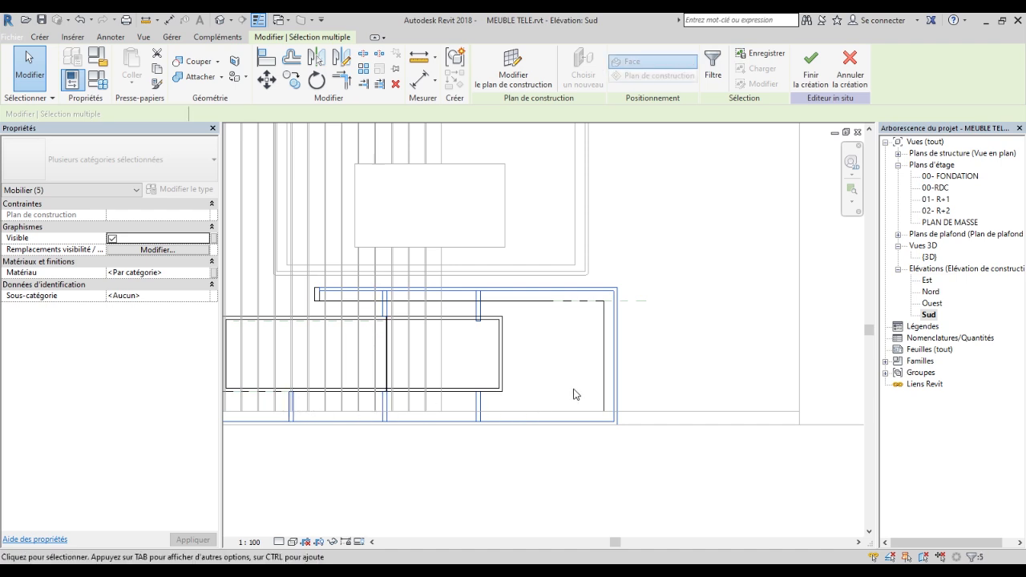
scroll(573, 389, "down", 3)
scroll(370, 396, "up", 3)
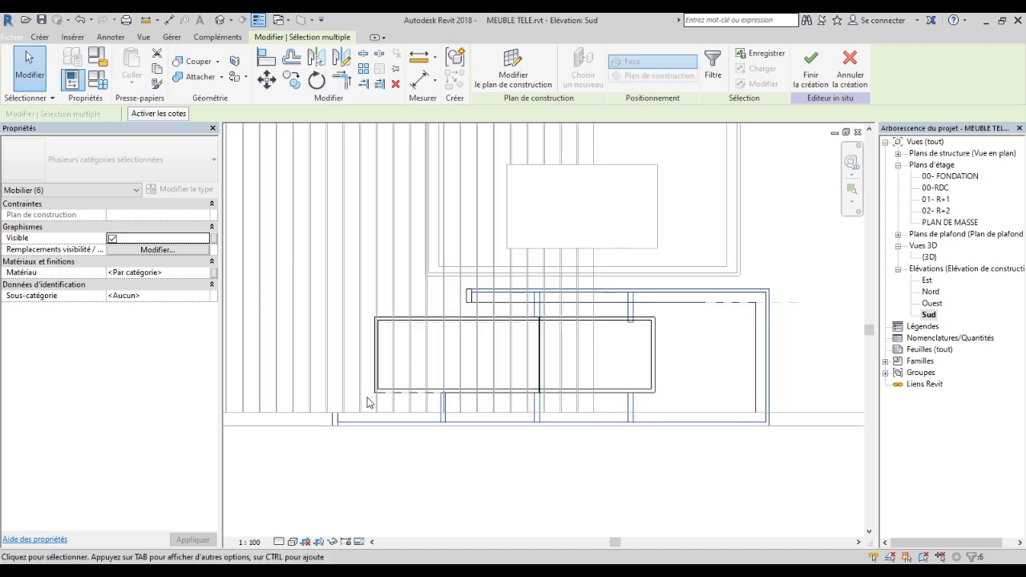
left_click(329, 424, "ctrl")
left_click(330, 423, "ctrl")
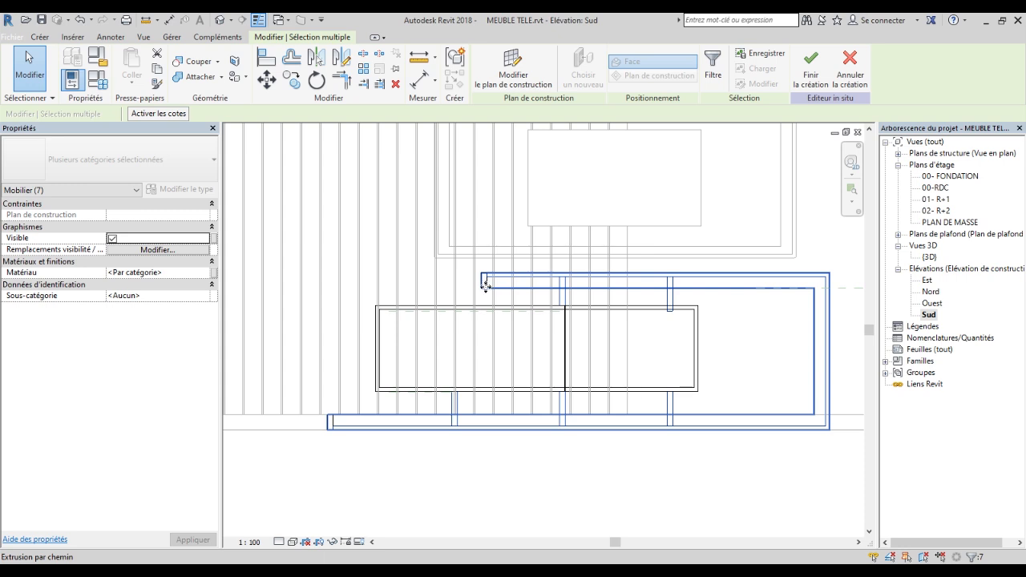
scroll(485, 284, "up", 5)
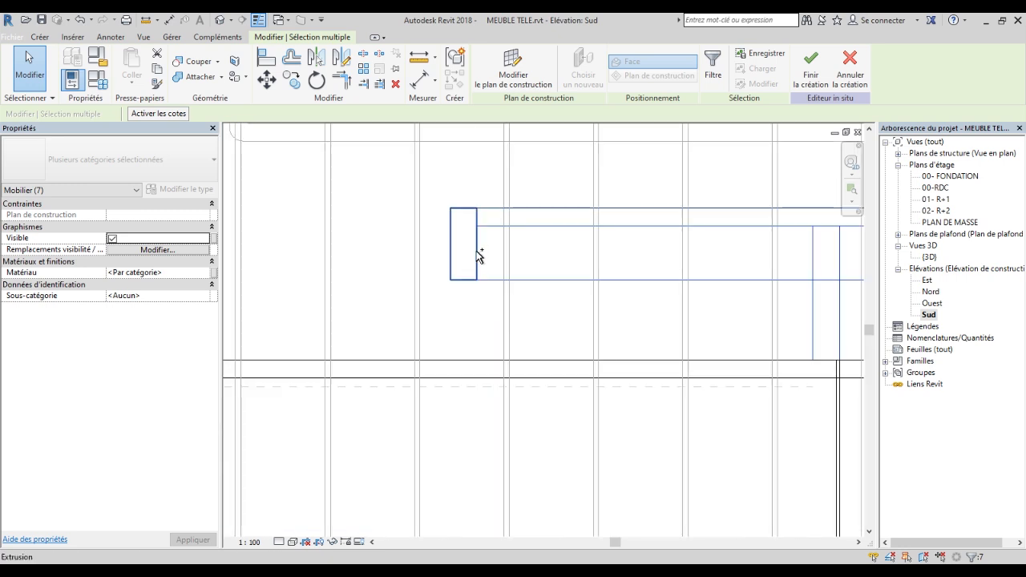
left_click(478, 254, "ctrl")
scroll(480, 256, "down", 5)
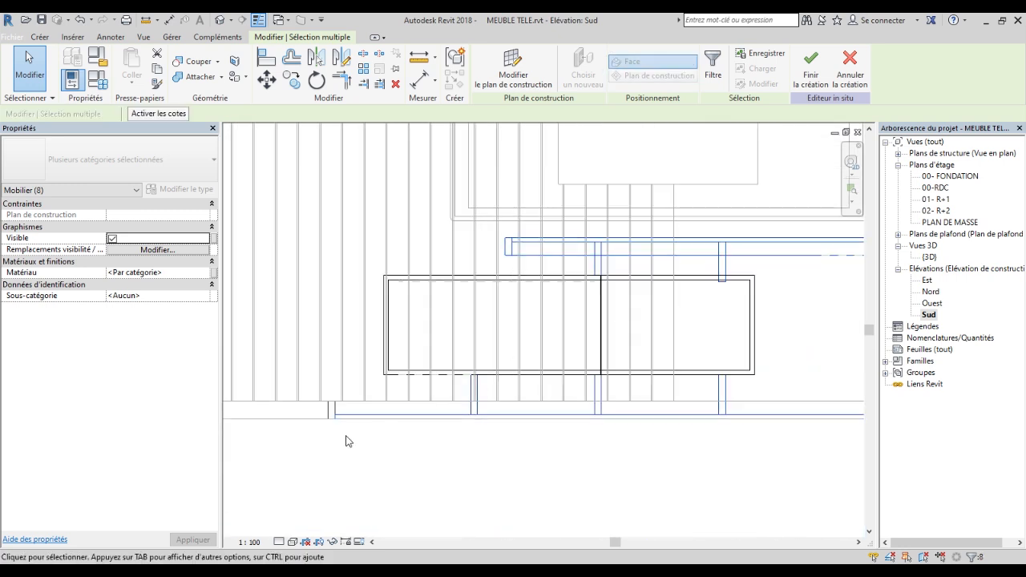
scroll(346, 441, "up", 5)
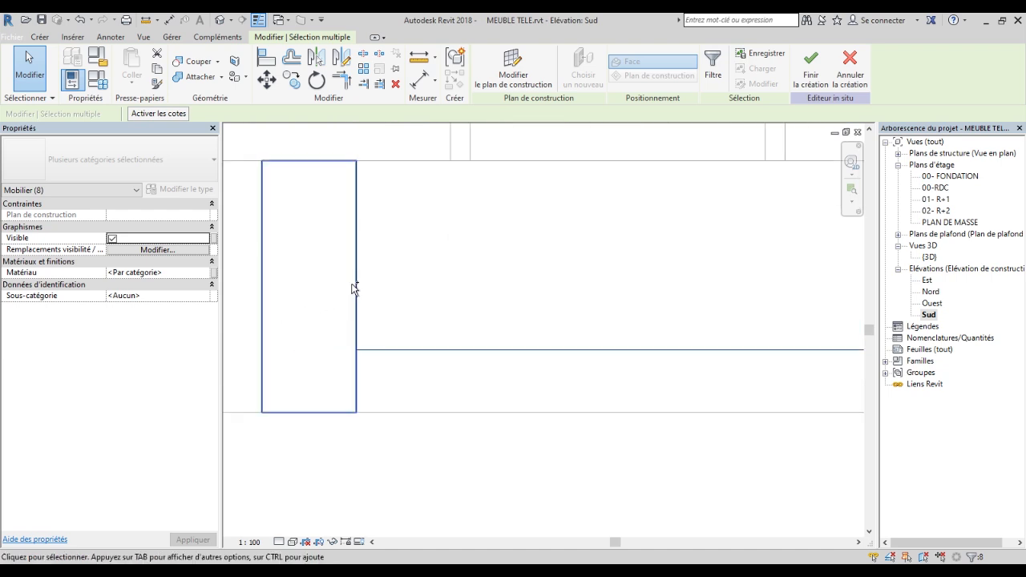
left_click(354, 288, "ctrl")
scroll(361, 376, "down", 5)
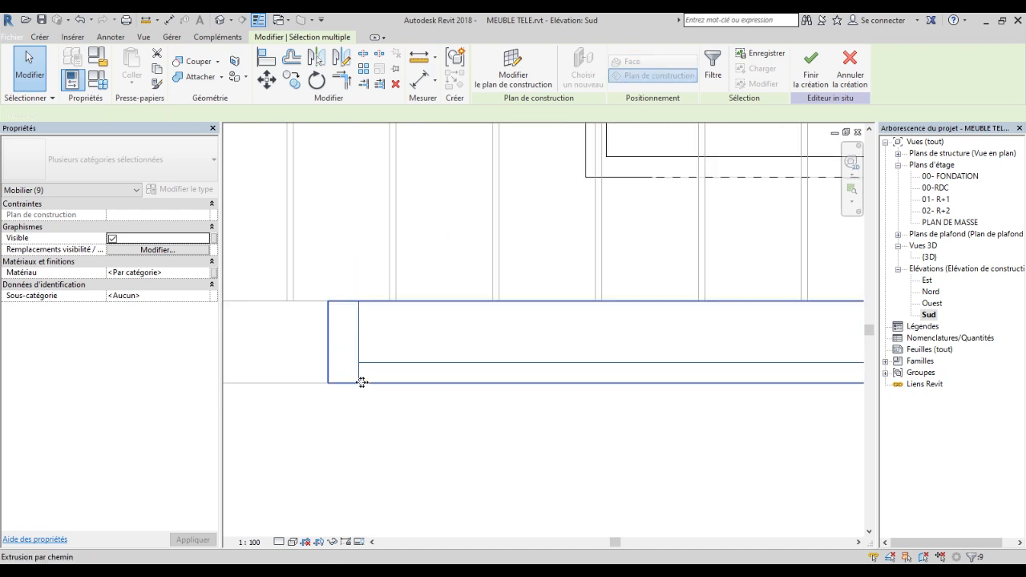
scroll(363, 382, "down", 2)
left_click(204, 274)
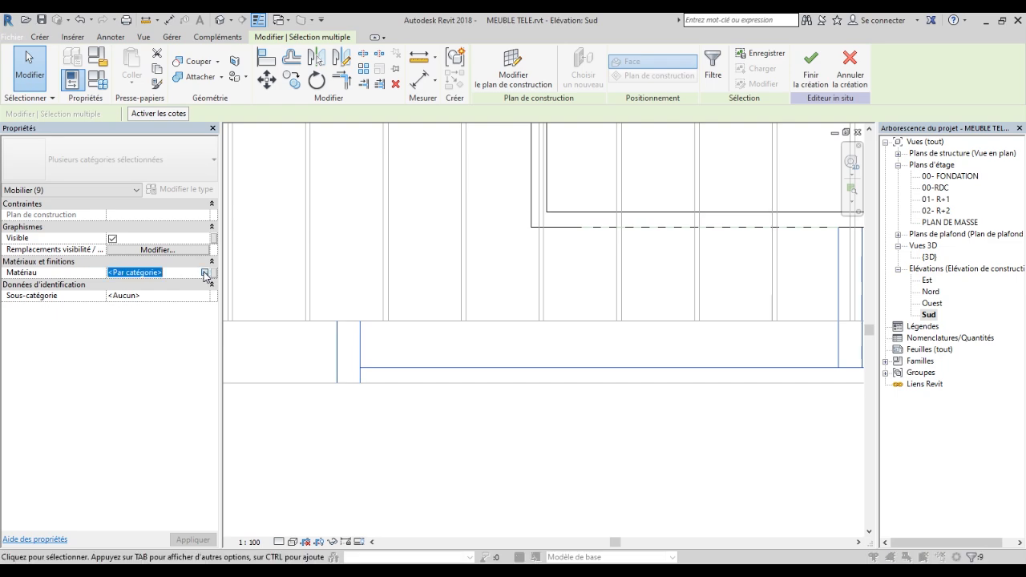
left_click(204, 274)
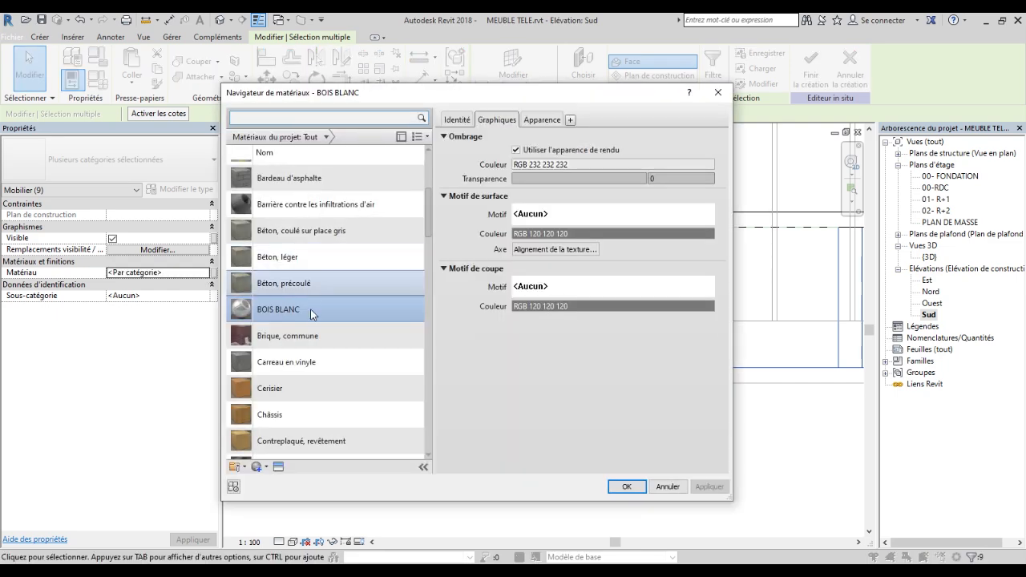
left_click(627, 487)
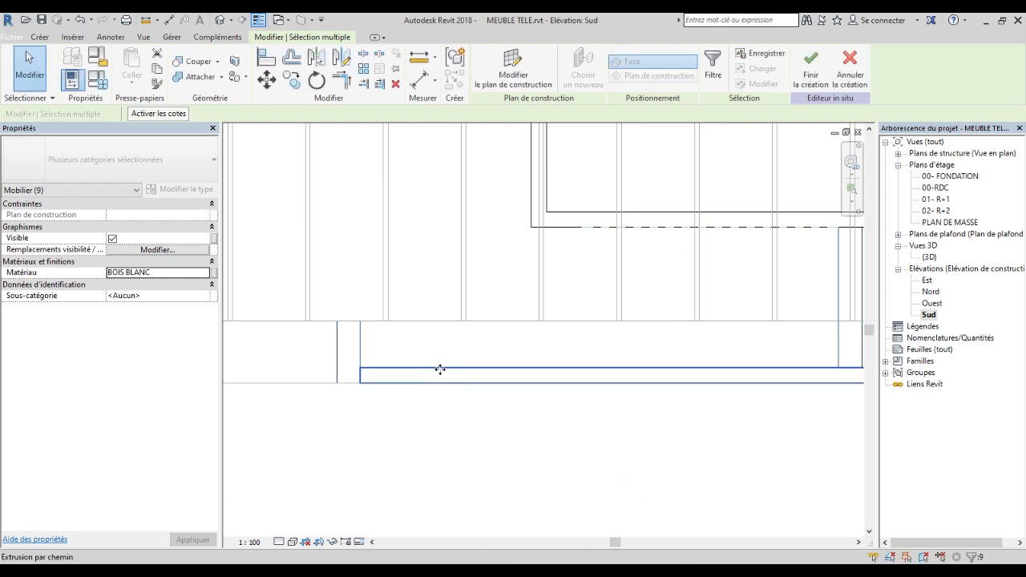
Finish the in-place edit of the TV unit.
scroll(435, 368, "down", 2)
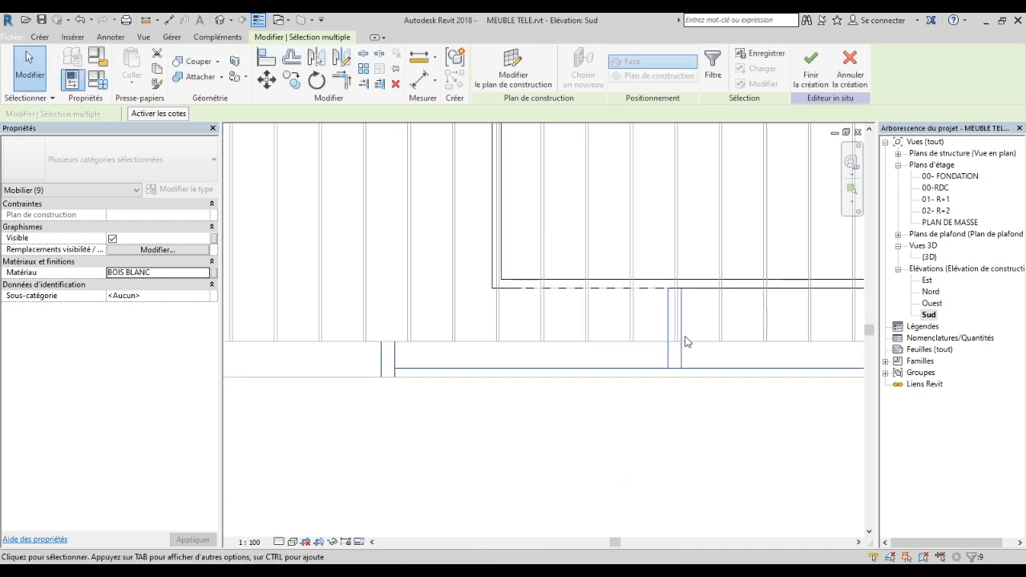
left_click(811, 70)
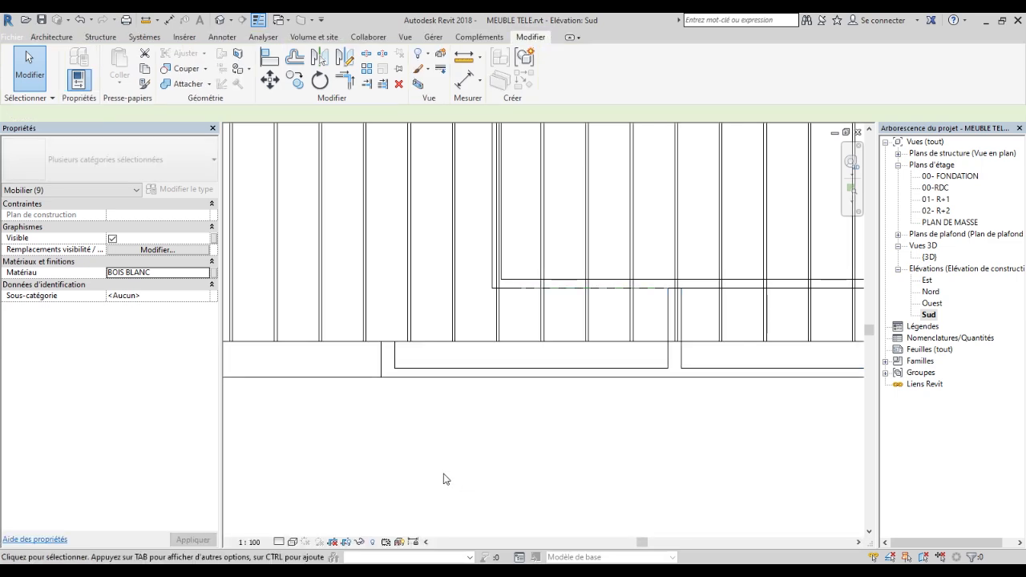
scroll(441, 476, "down", 5)
middle_click(474, 470)
middle_click(473, 469)
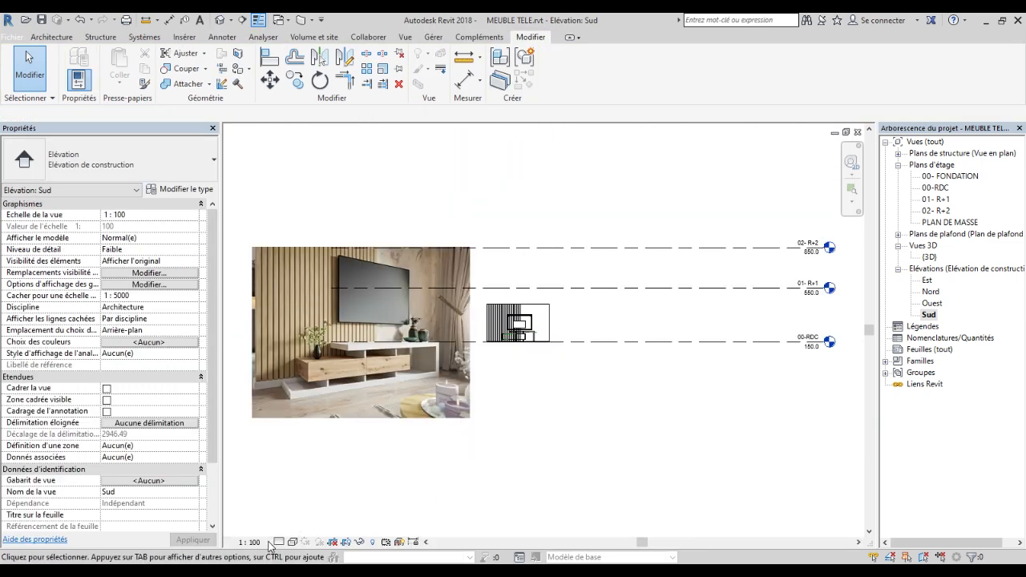
Set the Sud elevation's visual style to Couleurs uniformes and check the TV unit's frame up close.
left_click(293, 542)
left_click(318, 502)
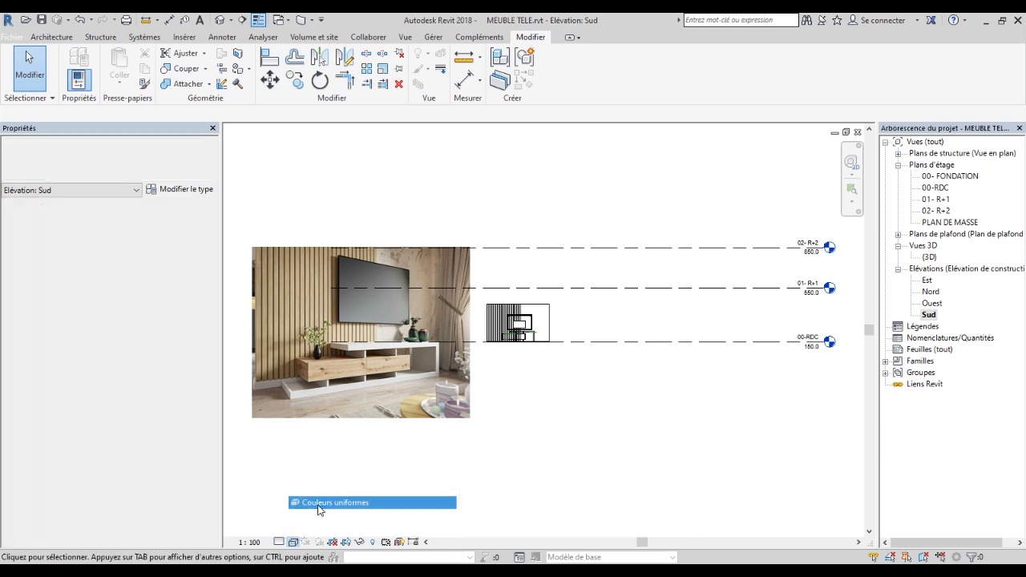
scroll(520, 336, "up", 10)
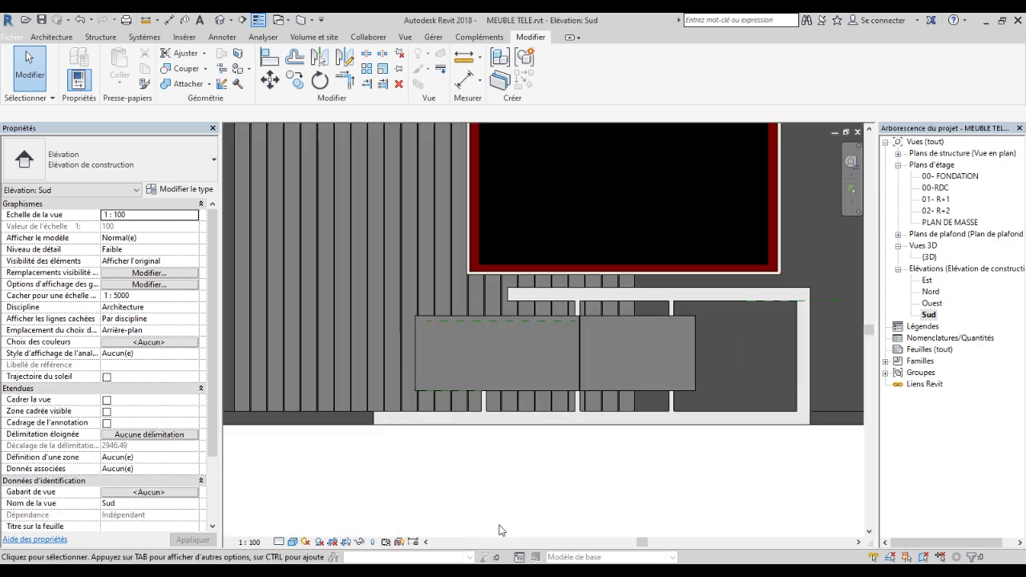
Create a new project material and name it BOIS MEUBLE.
scroll(521, 513, "down", 3)
left_click(498, 434)
scroll(489, 427, "up", 2)
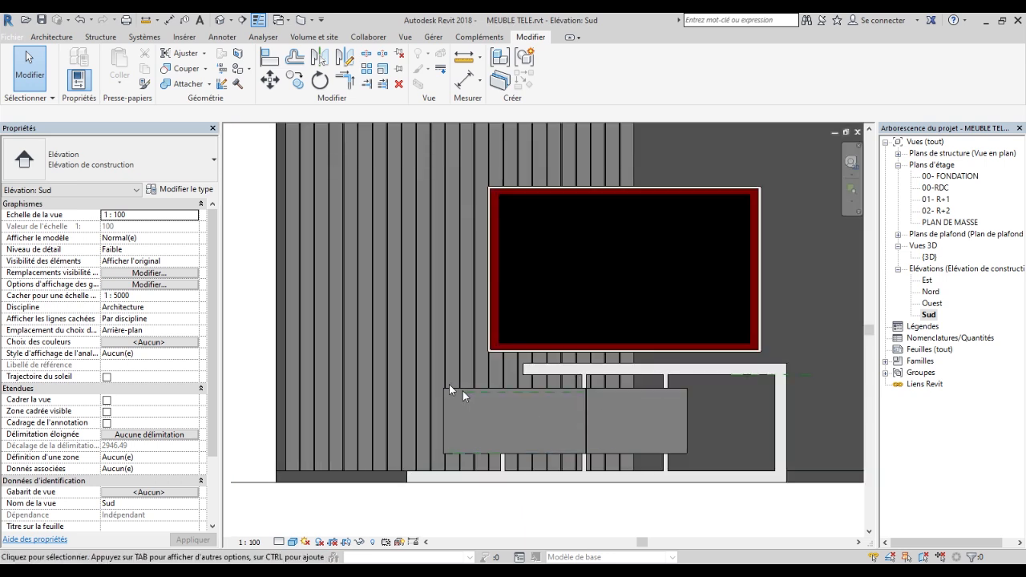
left_click(430, 37)
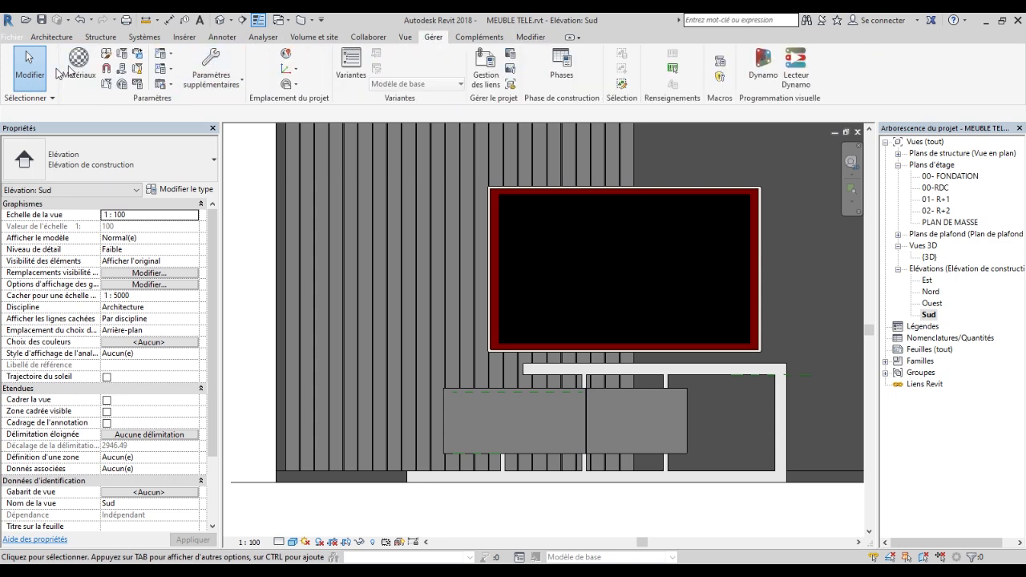
left_click(95, 64)
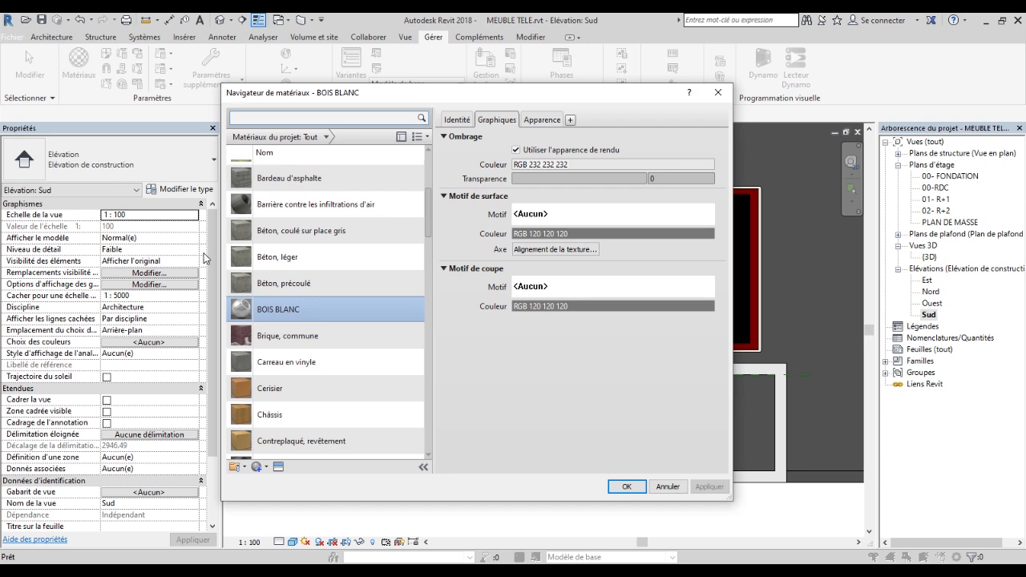
scroll(328, 350, "down", 1)
left_click(266, 467)
left_click(267, 479)
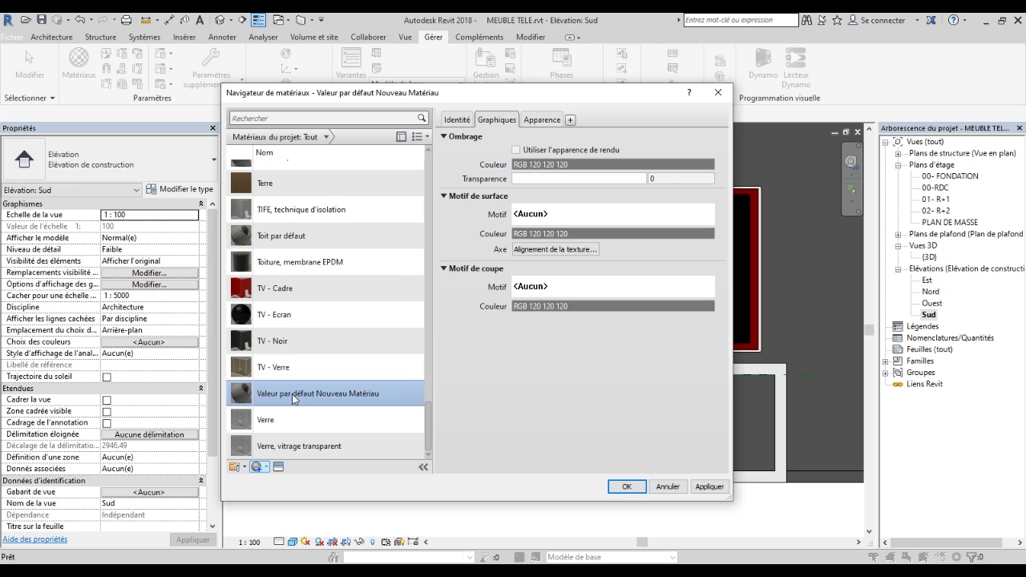
right_click(292, 394)
left_click(332, 432)
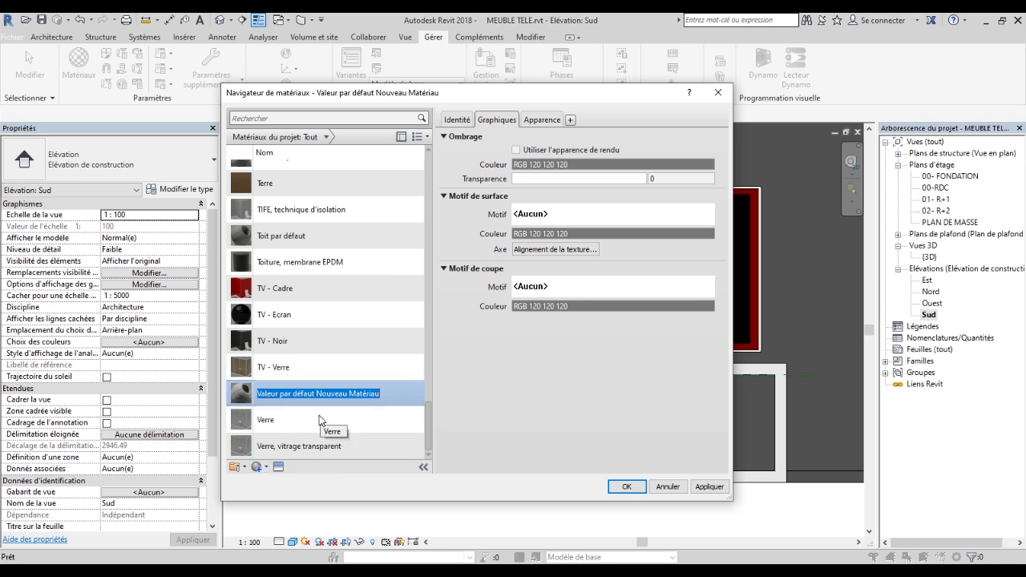
type("BOIS MEUBLE")
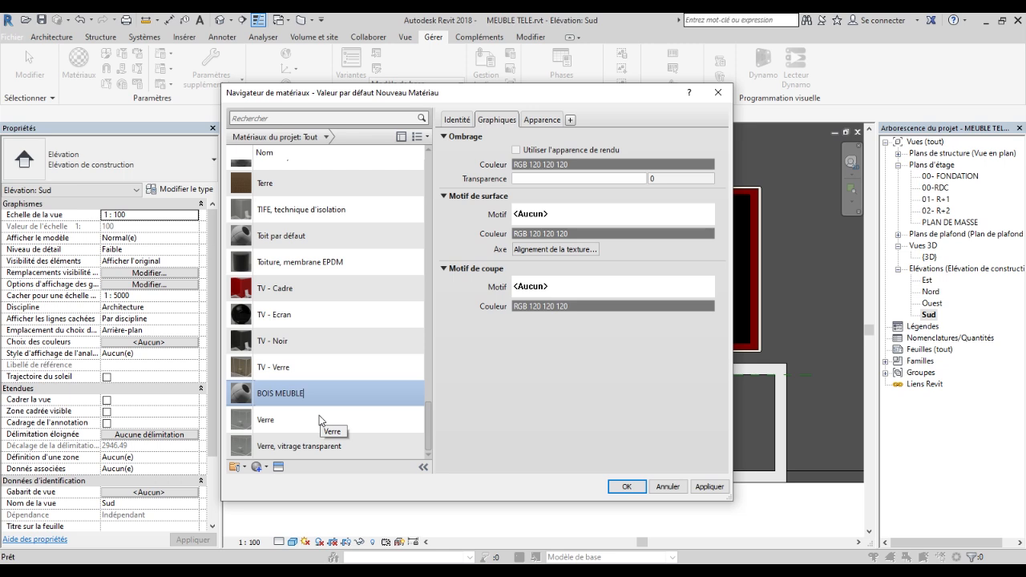
key("Return")
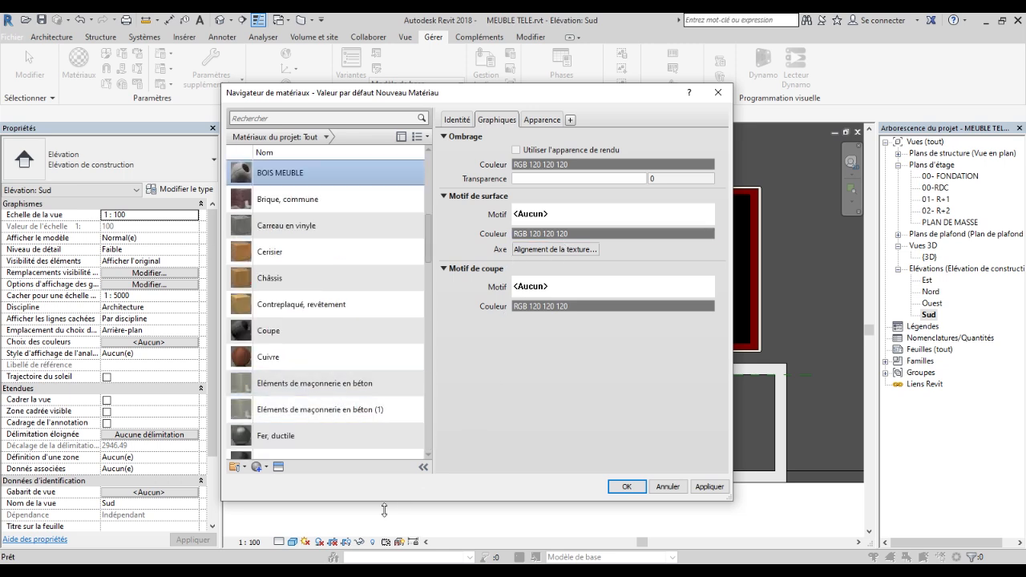
Replace BOIS MEUBLE's appearance with Cerisier - Faible lustre naturel from the Autodesk physical resources' Bois category.
left_click(278, 469)
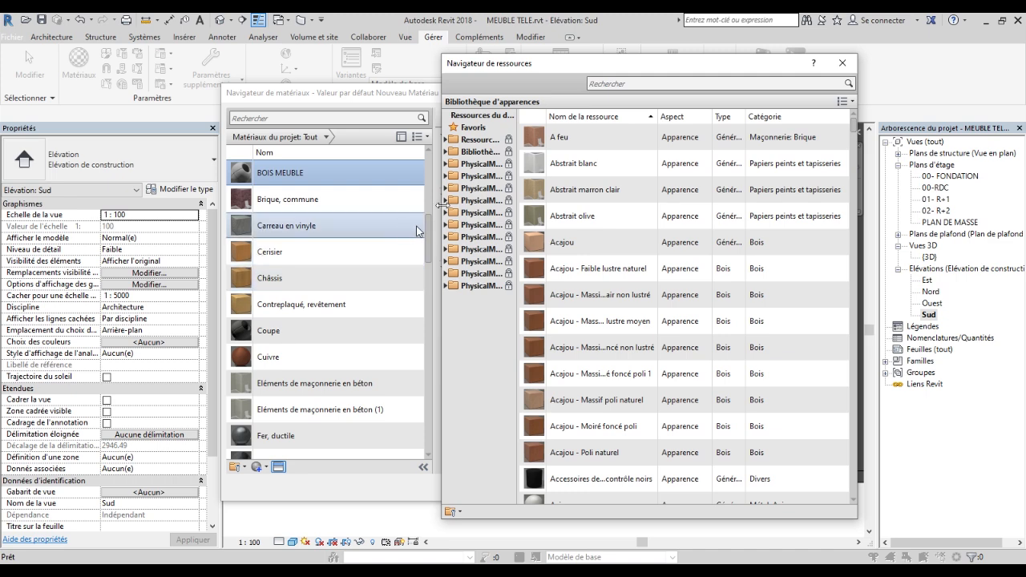
left_click(445, 139)
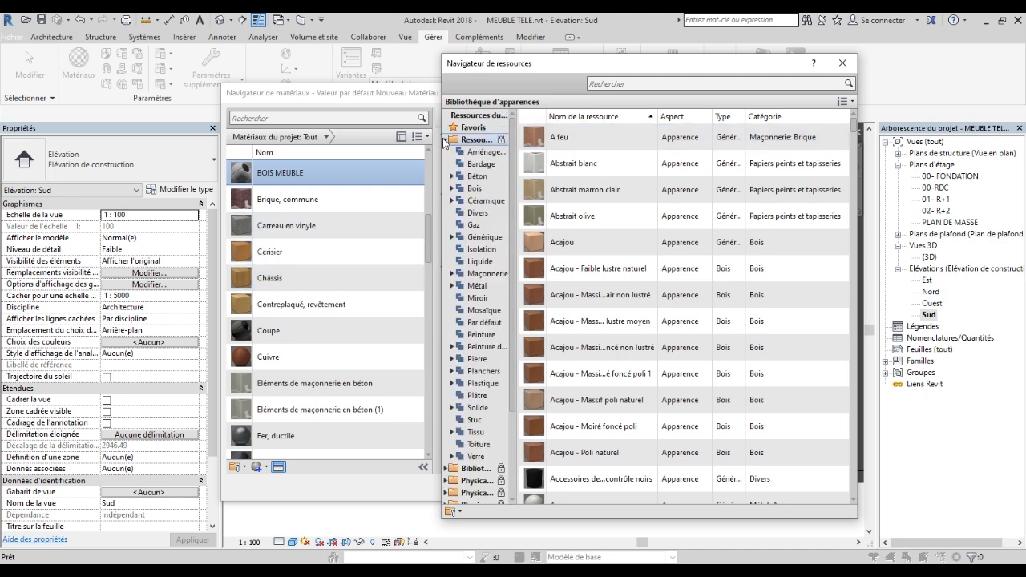
left_click(488, 188)
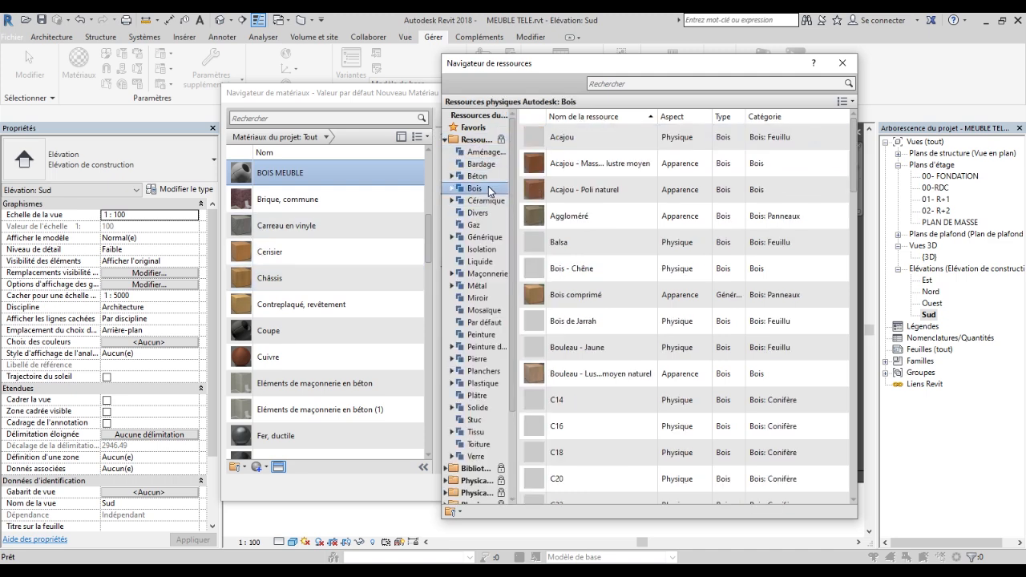
scroll(677, 329, "down", 4)
scroll(665, 321, "down", 2)
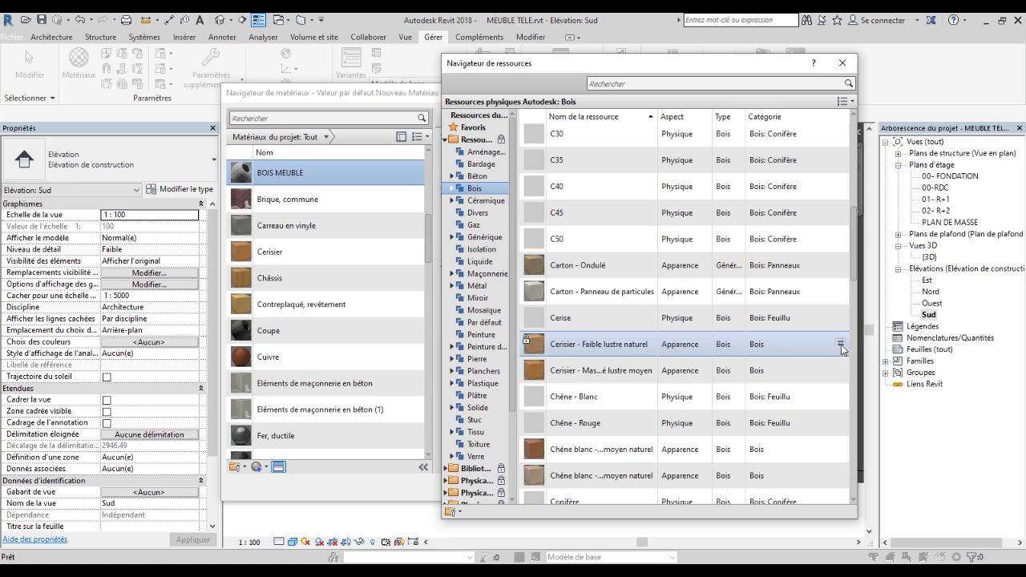
left_click(841, 344)
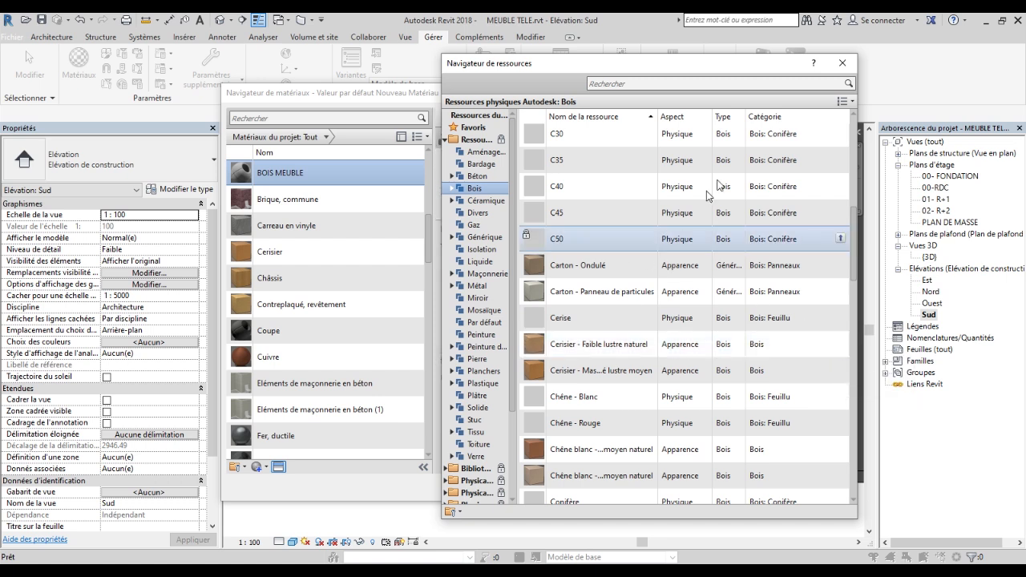
left_click(841, 64)
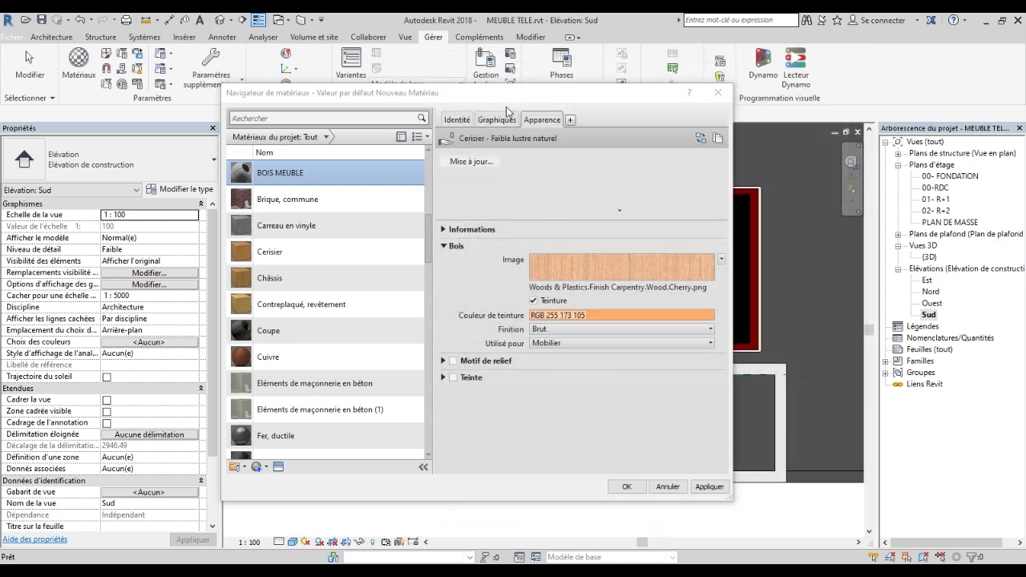
Enable the relief pattern on BOIS MEUBLE, make its shading use the render appearance, and apply the material changes.
left_click(454, 361)
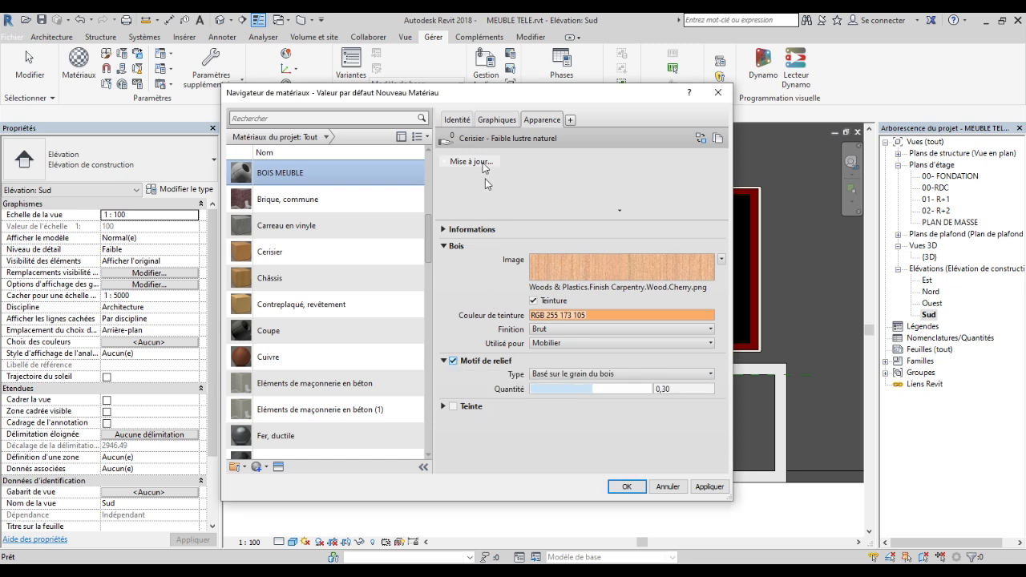
left_click(497, 119)
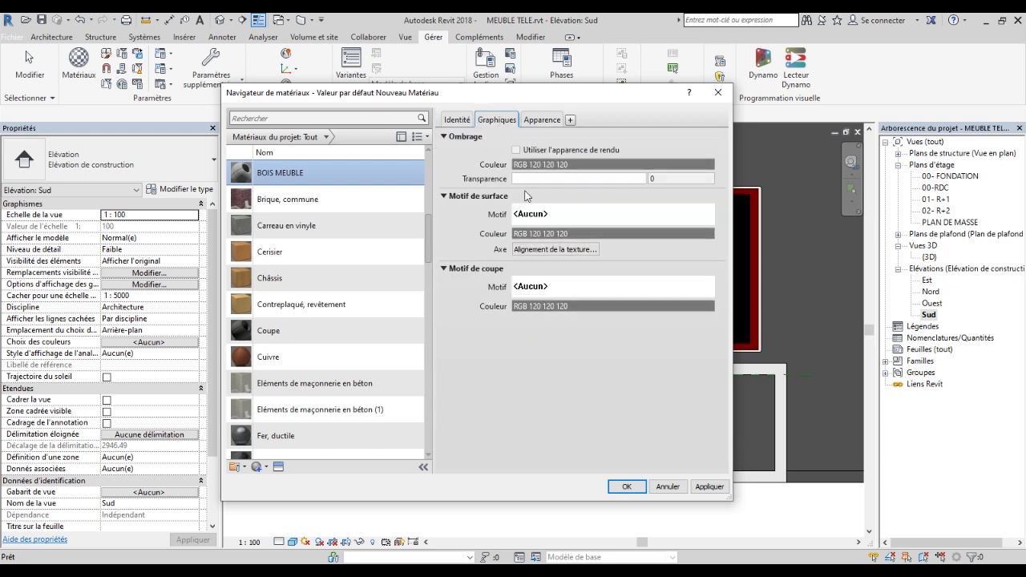
left_click(515, 150)
left_click(709, 486)
left_click(625, 487)
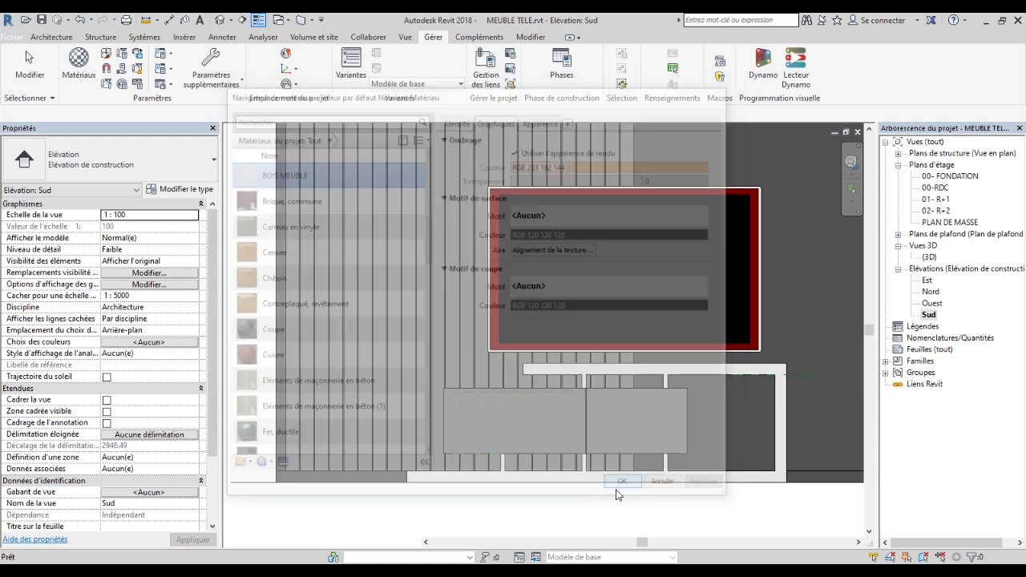
Open the TV unit for in-place editing in the Sud elevation.
scroll(639, 400, "up", 3)
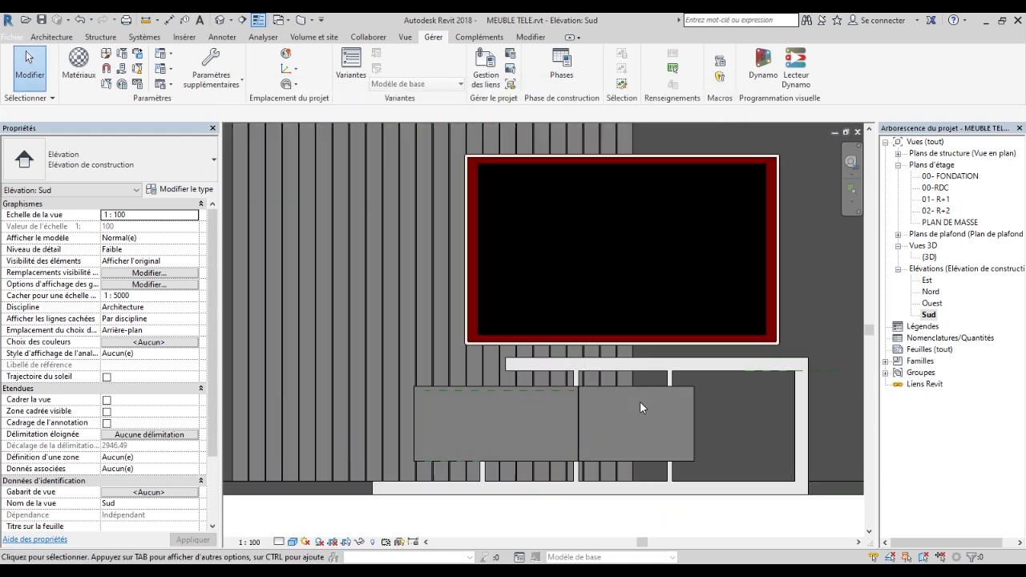
left_click(642, 385)
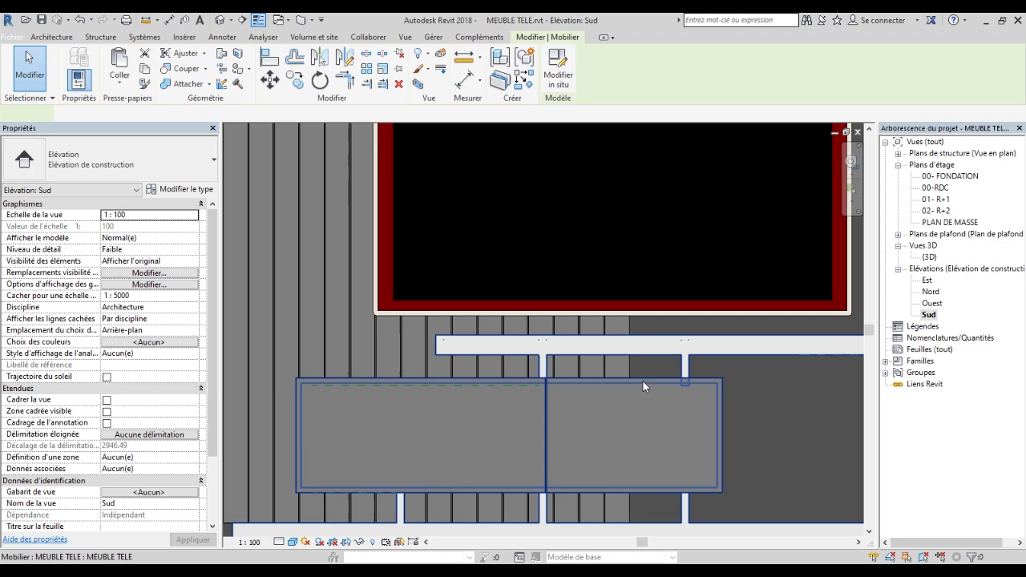
left_click(550, 73)
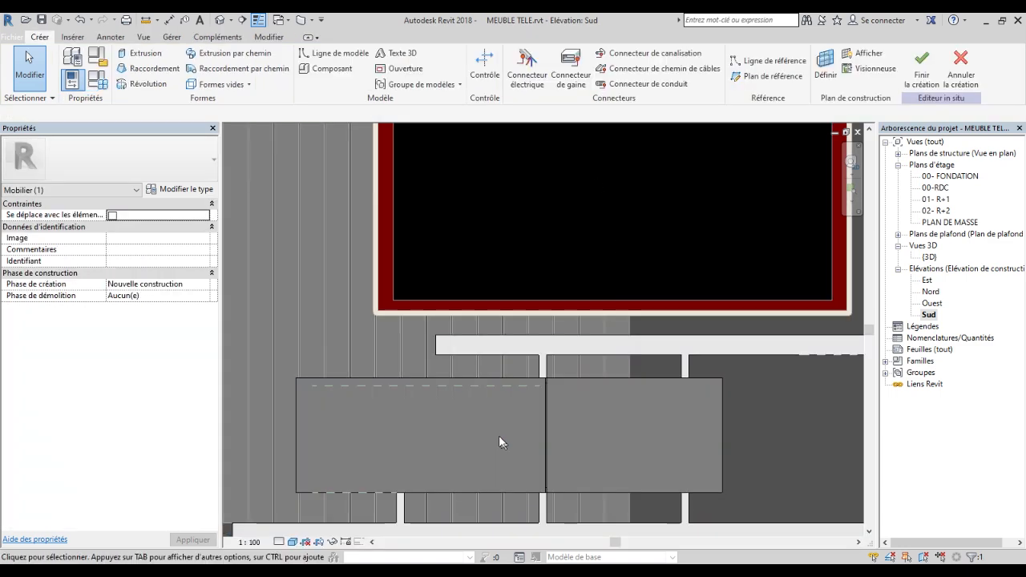
Select the cabinet's two front panels together, checking them in the Image filaire style before restoring Couleurs uniformes.
left_click(327, 385)
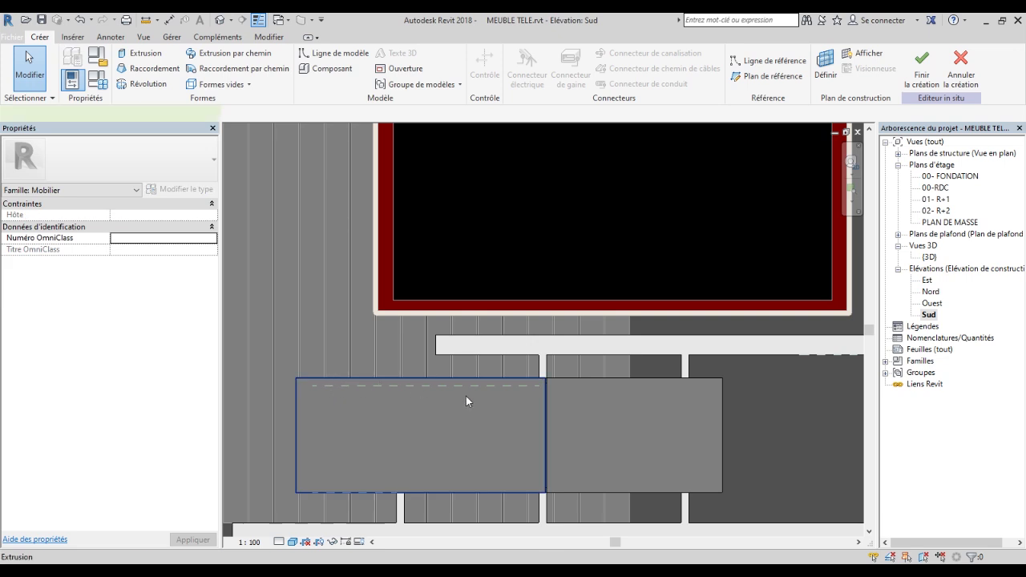
left_click(631, 387, "ctrl")
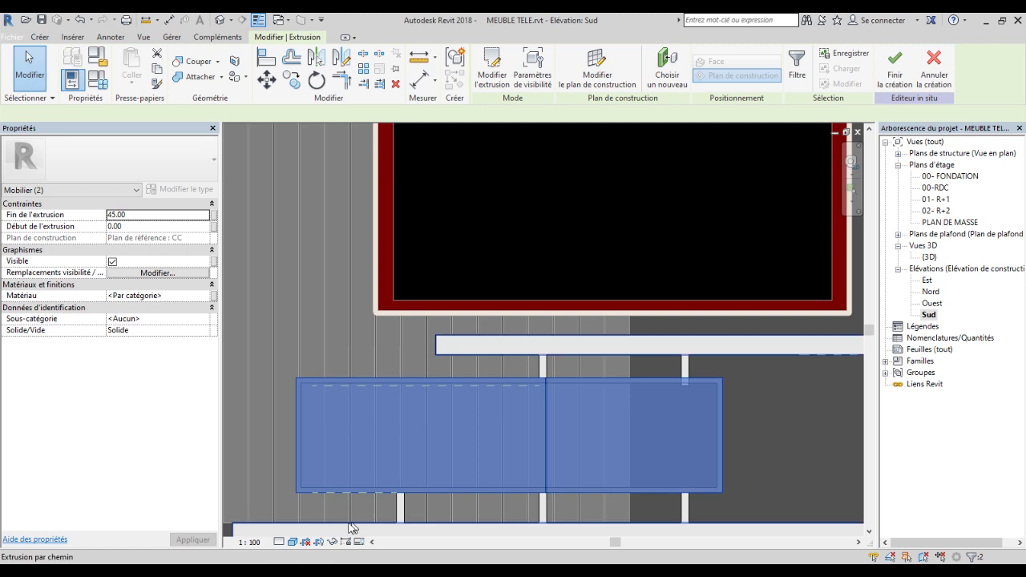
left_click(292, 542)
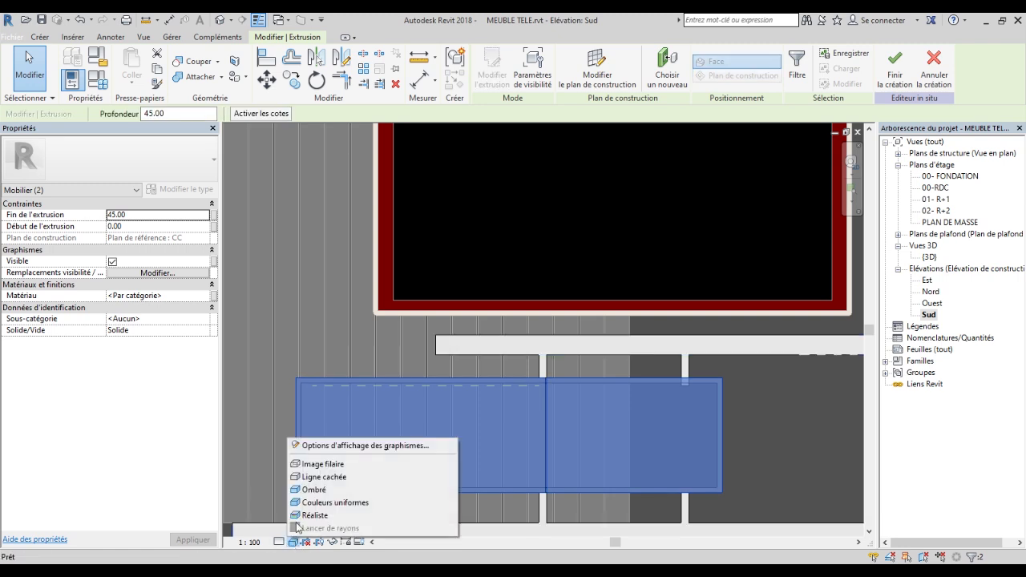
left_click(323, 463)
scroll(334, 395, "up", 3)
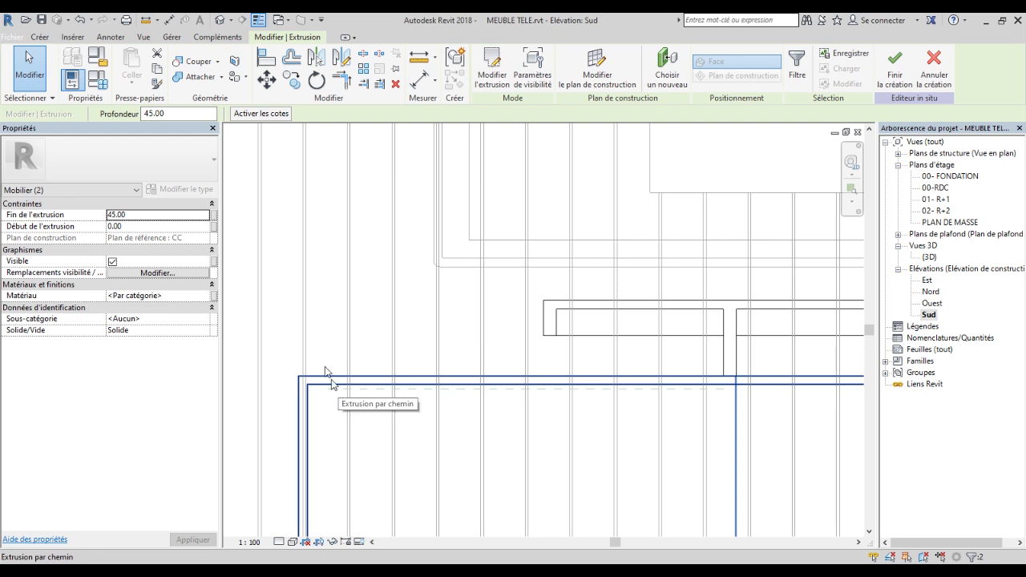
scroll(331, 384, "down", 3)
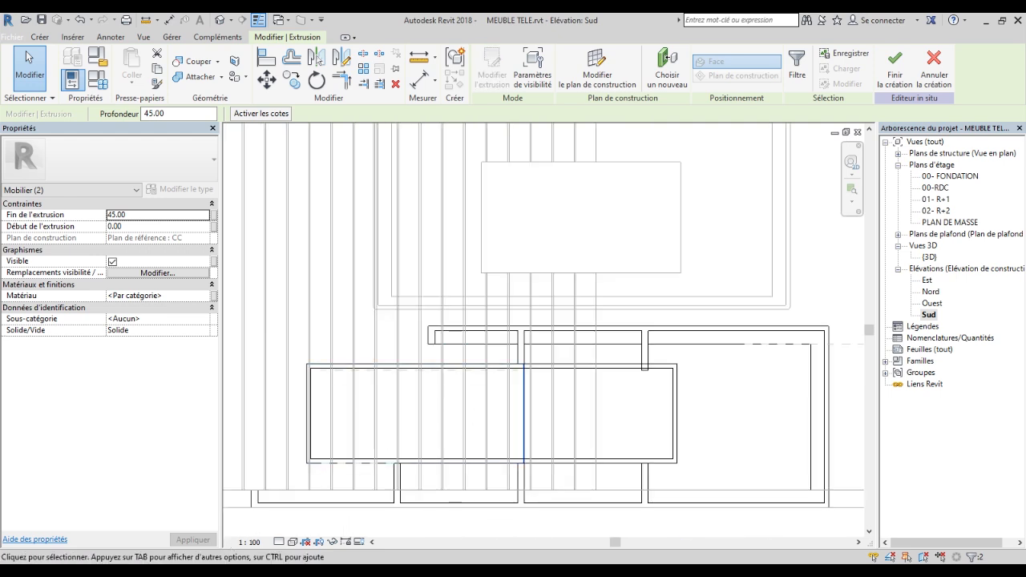
left_click(293, 542)
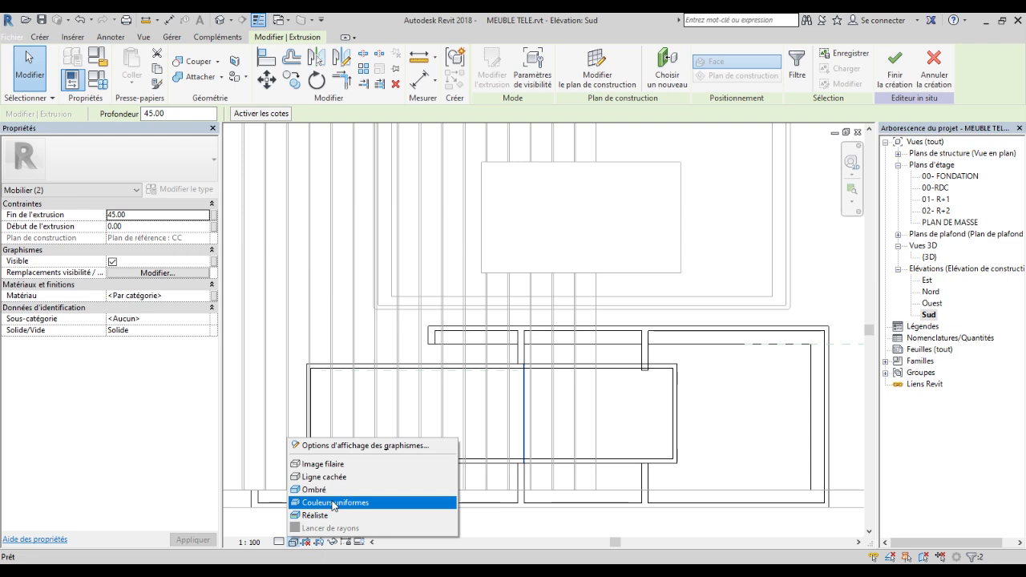
left_click(320, 502)
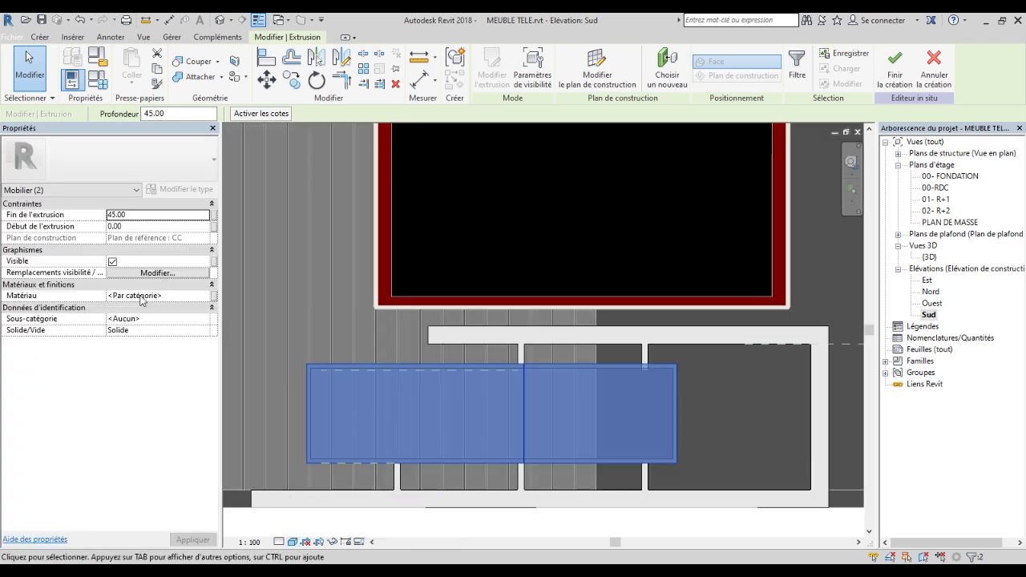
Assign the BOIS MEUBLE material to the two selected front panels and clear the selection.
left_click(205, 297)
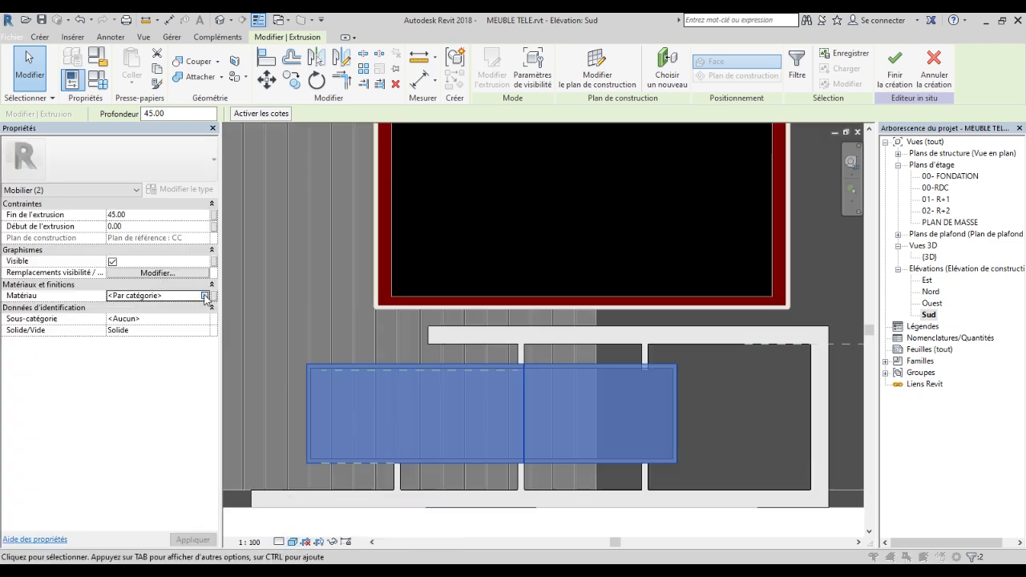
left_click(206, 296)
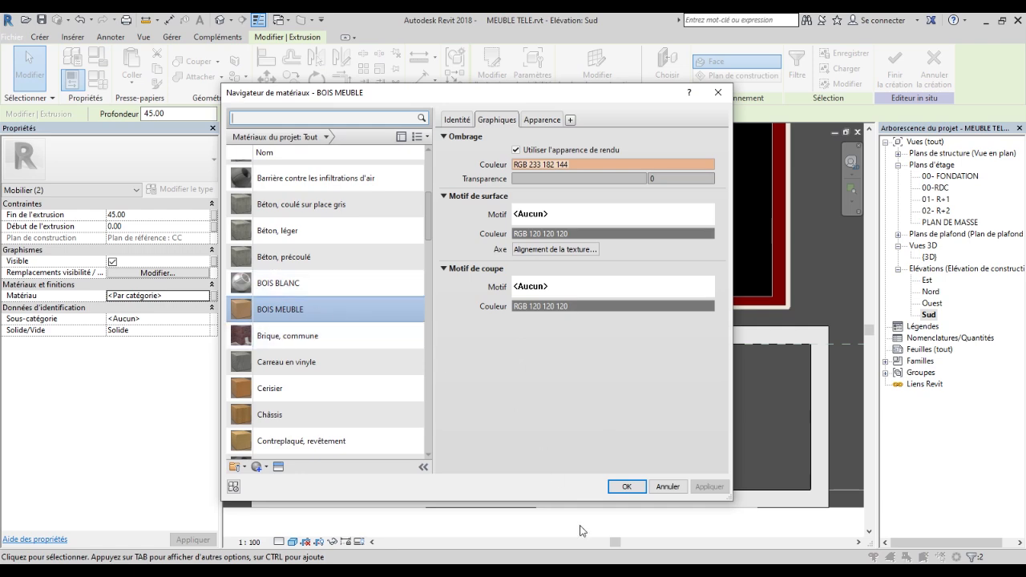
left_click(628, 488)
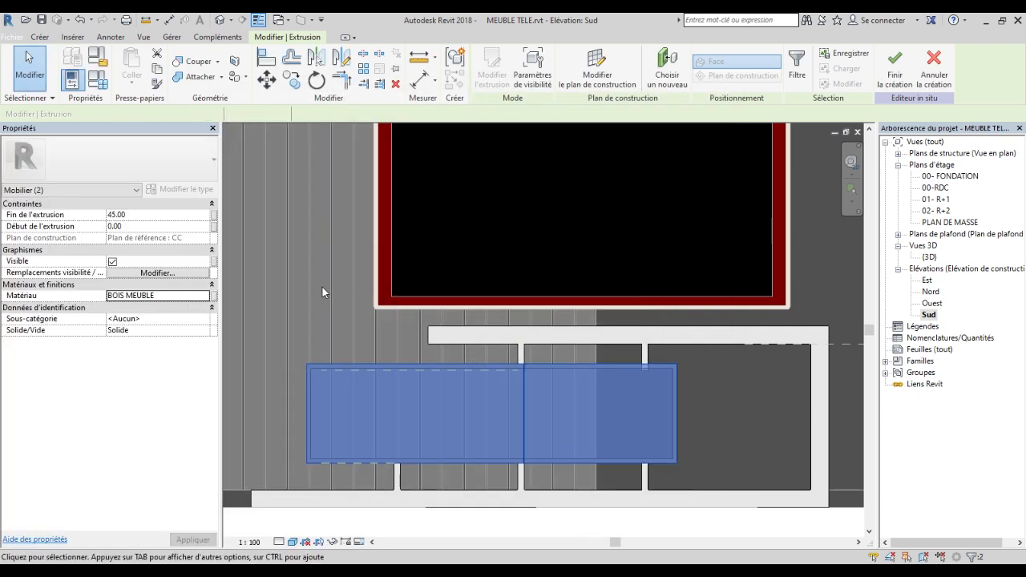
left_click(349, 295)
Open the default 3D view and set its visual style to Couleurs uniformes.
key("3")
key("d")
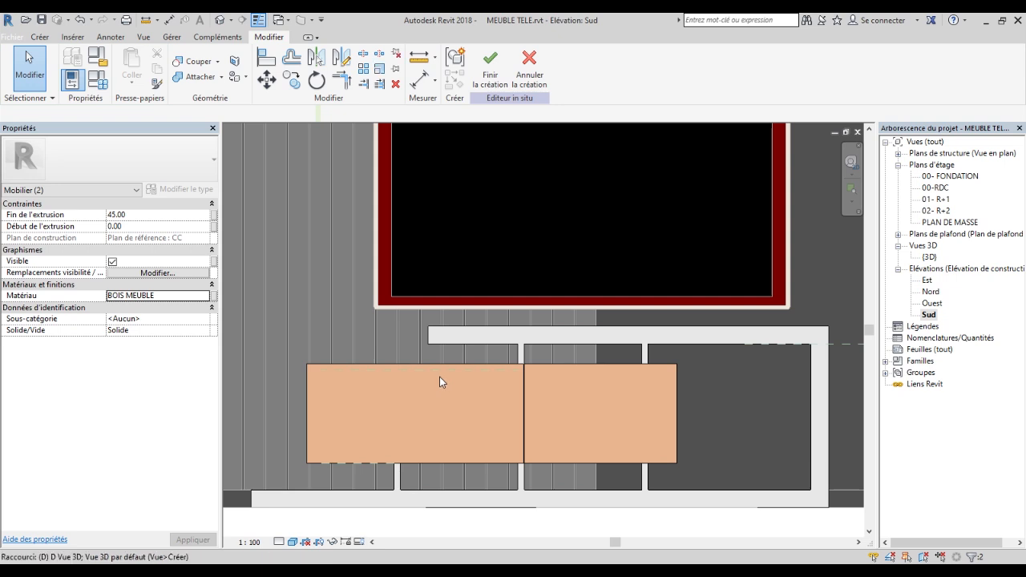
left_click(293, 541)
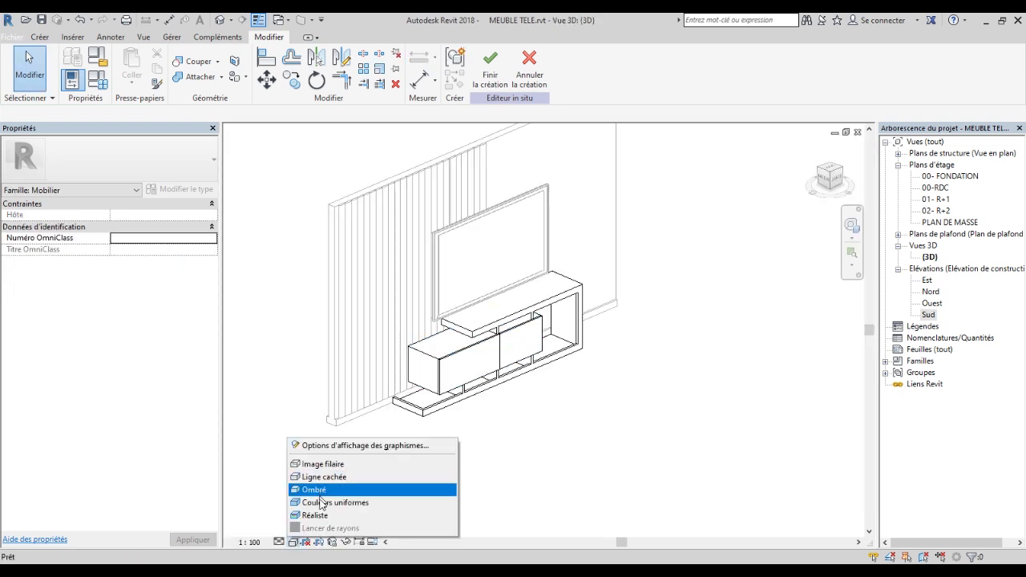
left_click(321, 502)
scroll(425, 352, "up", 5)
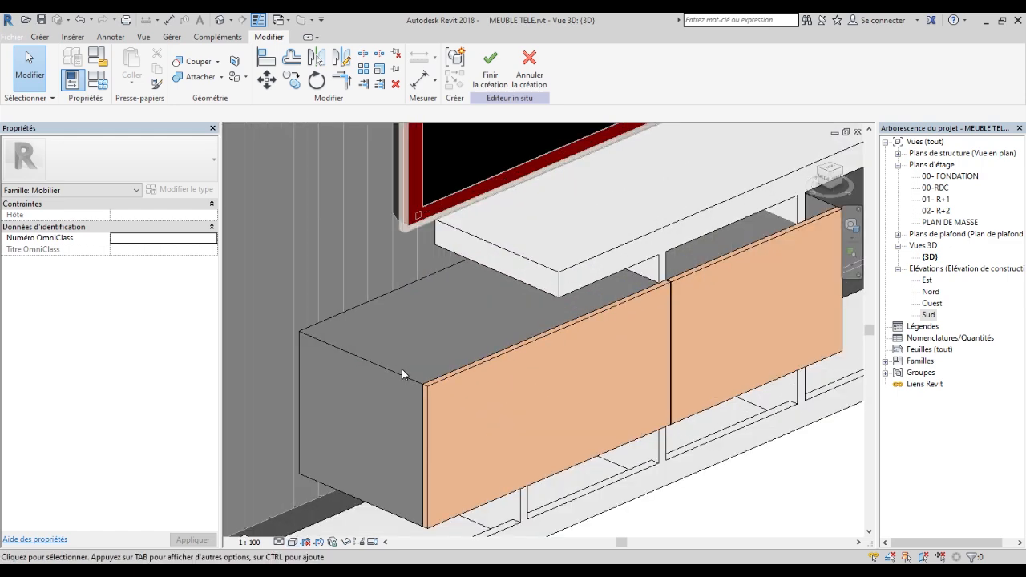
Assign the BOIS MEUBLE material to the sweep forming the cabinet box behind the front panels.
left_click(396, 376)
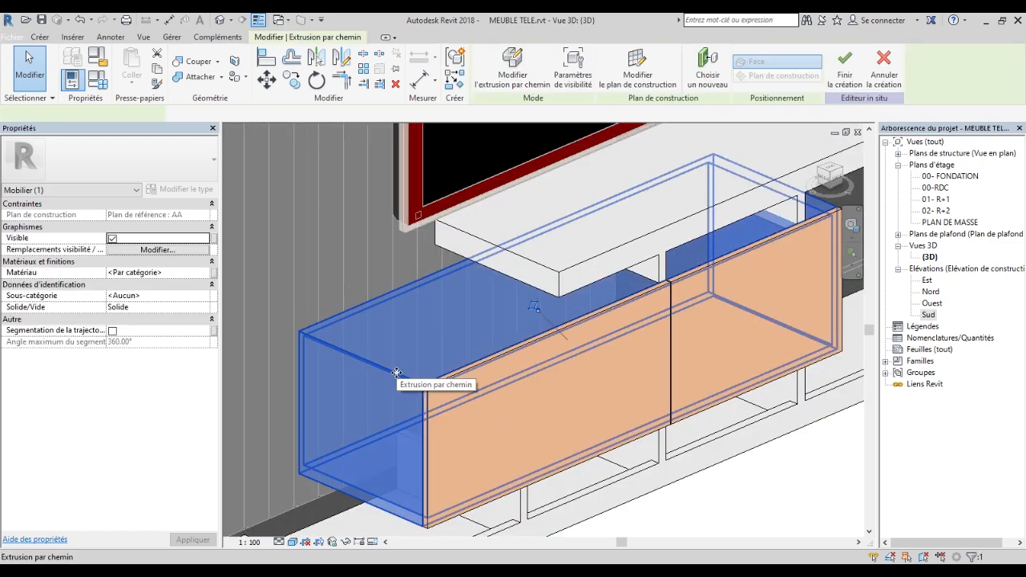
left_click(204, 273)
left_click(205, 273)
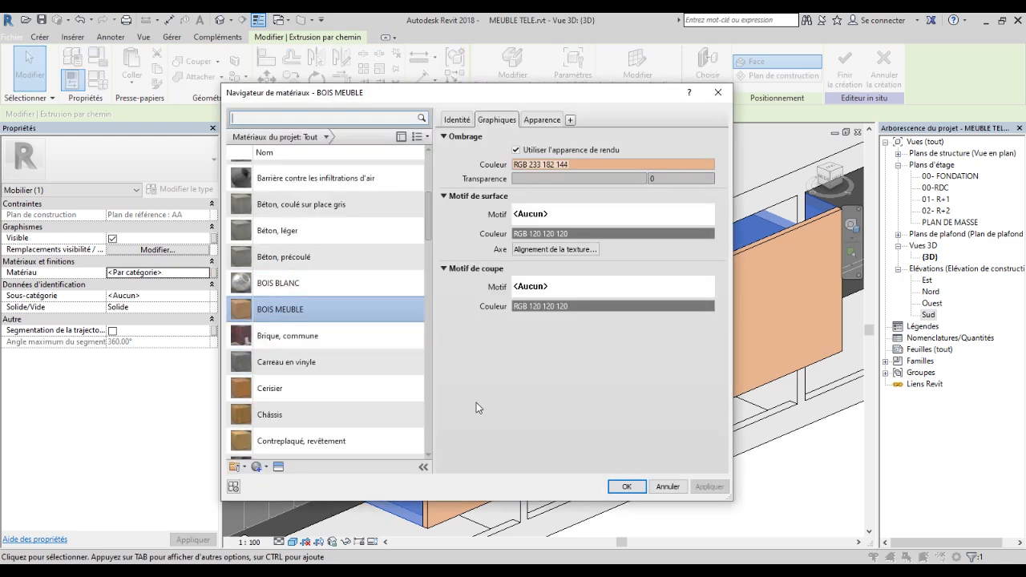
left_click(623, 486)
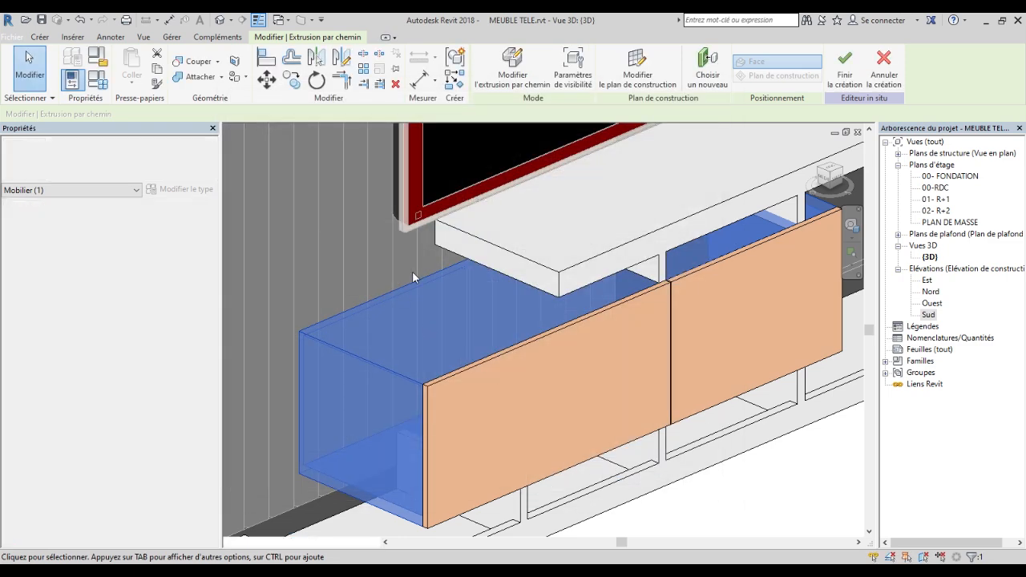
Clear the selection of the cabinet box and finish the in-place editing of the TV unit.
scroll(695, 475, "down", 3)
left_click(693, 473)
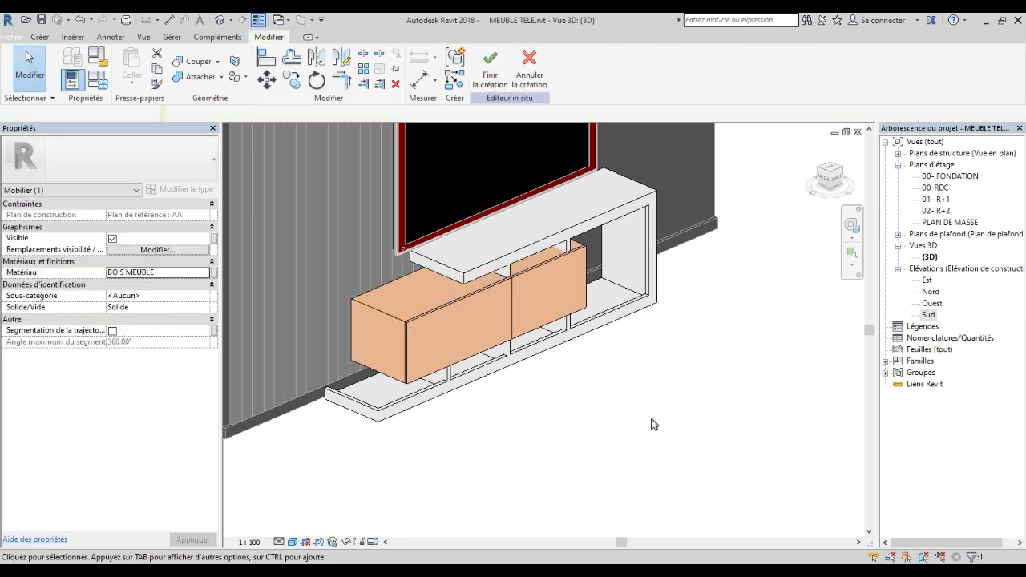
scroll(647, 431, "down", 2)
mouse_move(628, 443)
middle_mouse_down("shift")
mouse_move(451, 405)
mouse_move(621, 437)
middle_mouse_up("shift")
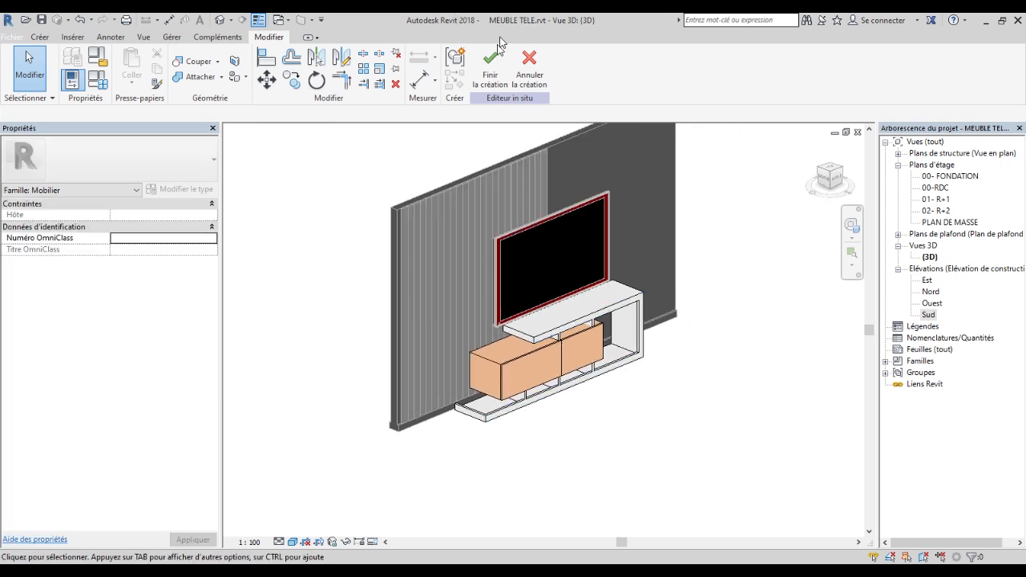
left_click(490, 66)
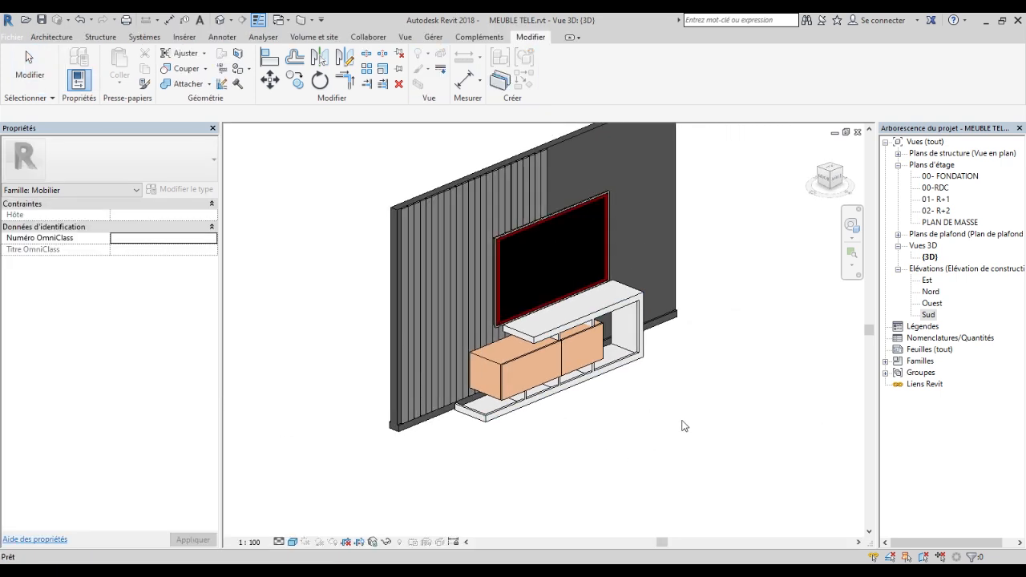
Open the BAGETTE in-place model on the wall for editing.
scroll(405, 214, "up", 5)
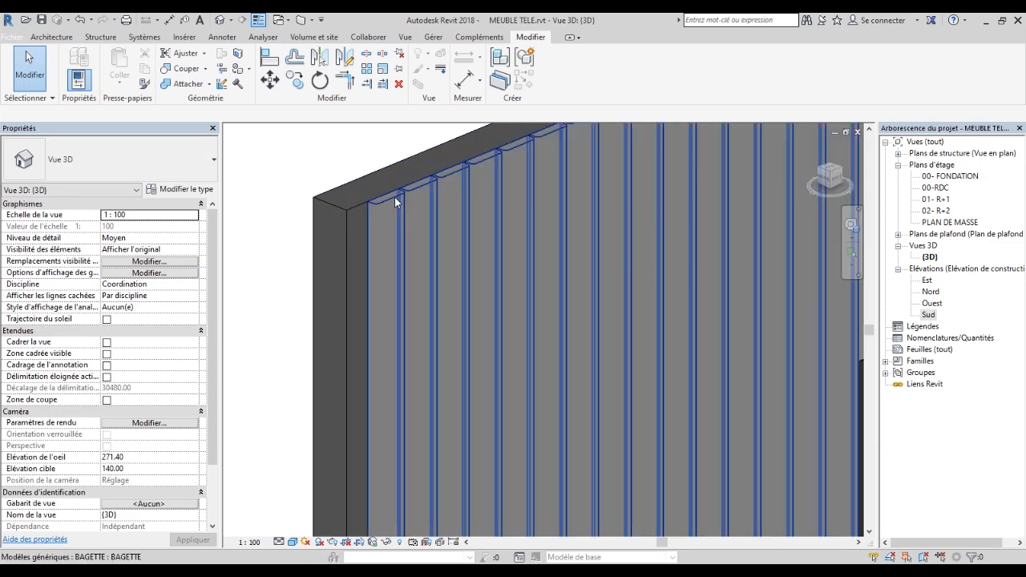
left_click(395, 198)
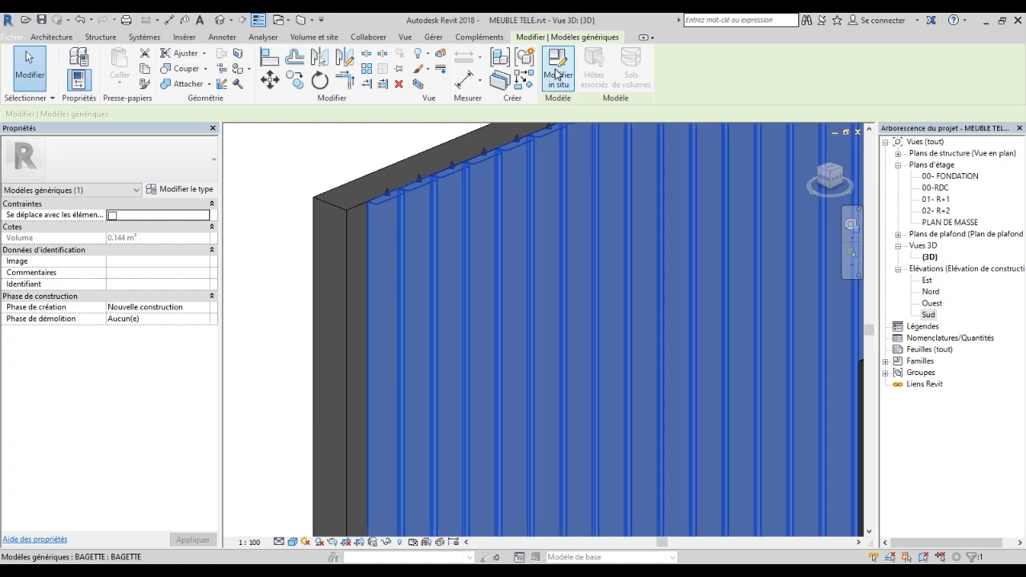
double_click(503, 201)
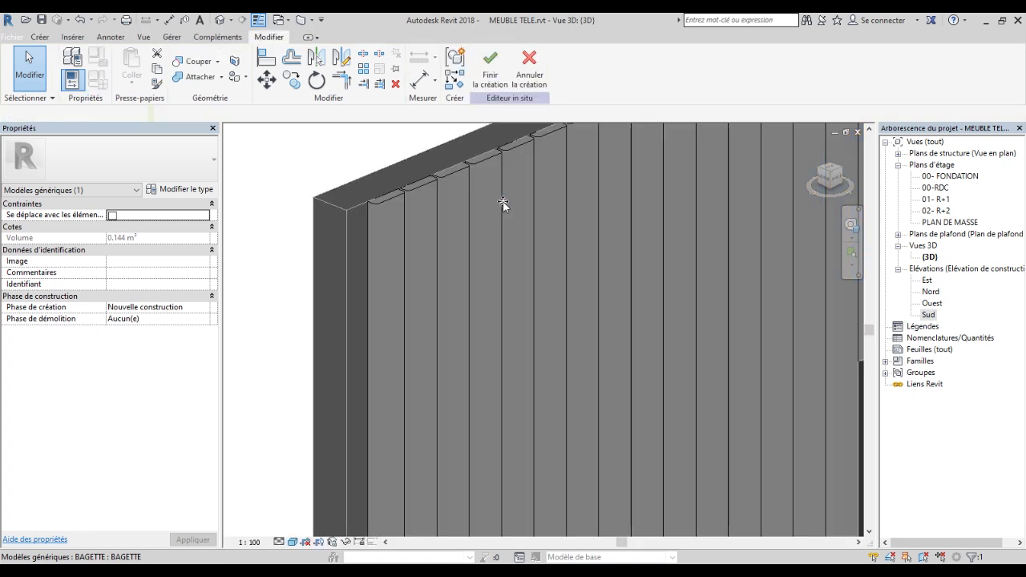
Select all the vertical battens on the wall together and open the material browser for their Matériau property.
scroll(367, 287, "down", 8)
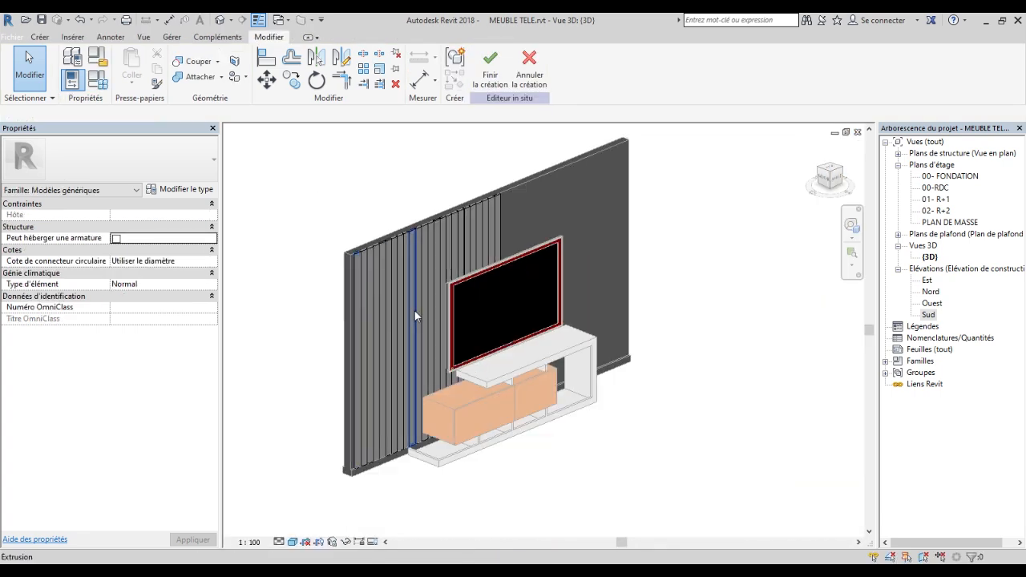
left_click_drag(550, 503, 302, 217)
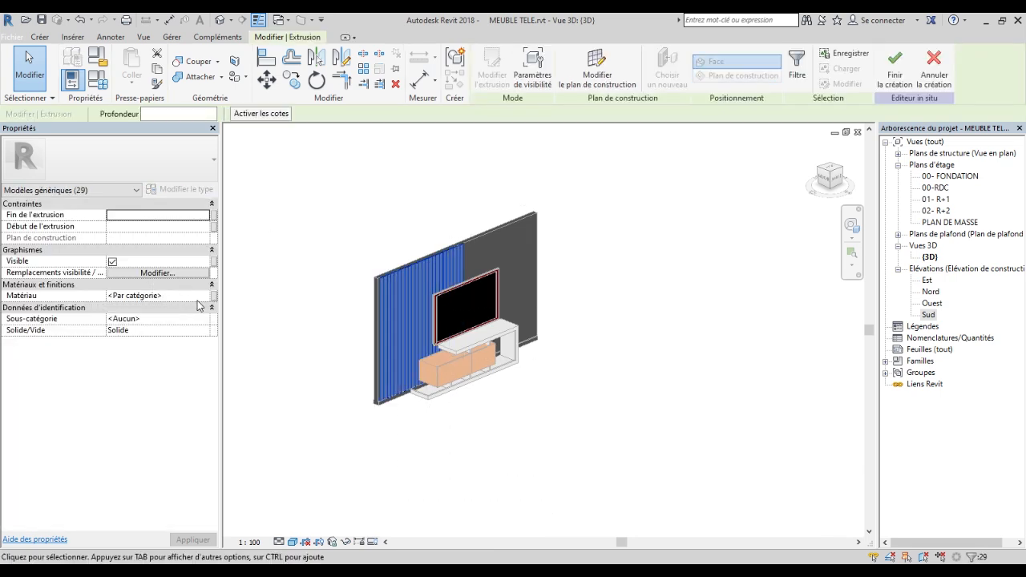
left_click(199, 298)
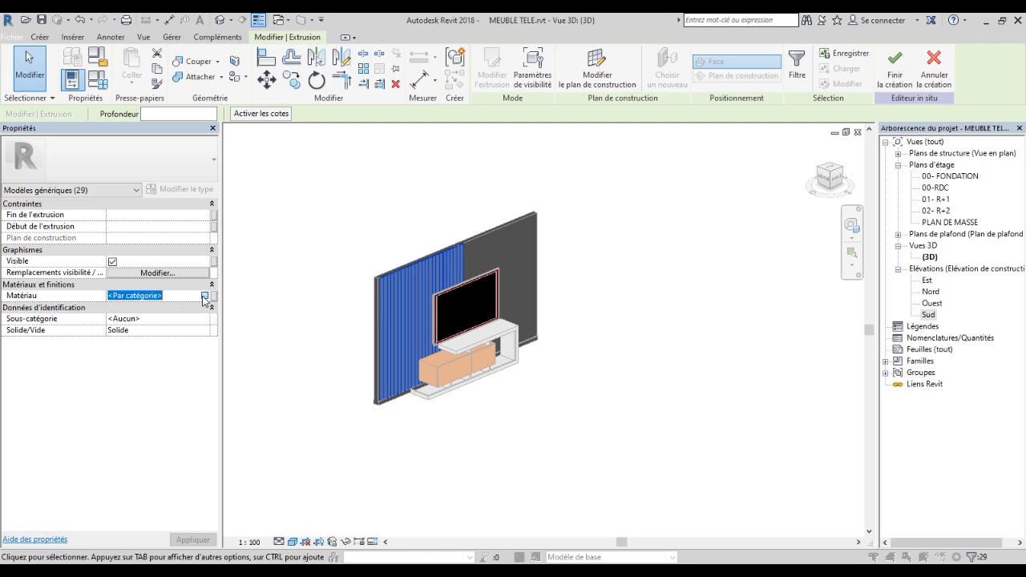
left_click(204, 296)
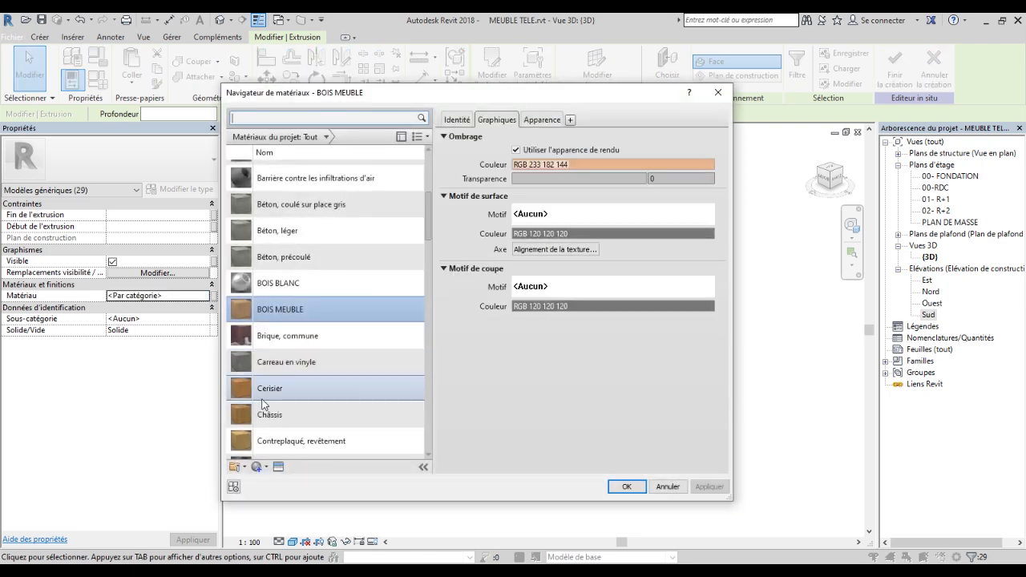
Look through the project materials for a suitable wood for the battens, checking Porte - Panneau.
scroll(328, 393, "down", 3)
scroll(304, 310, "down", 5)
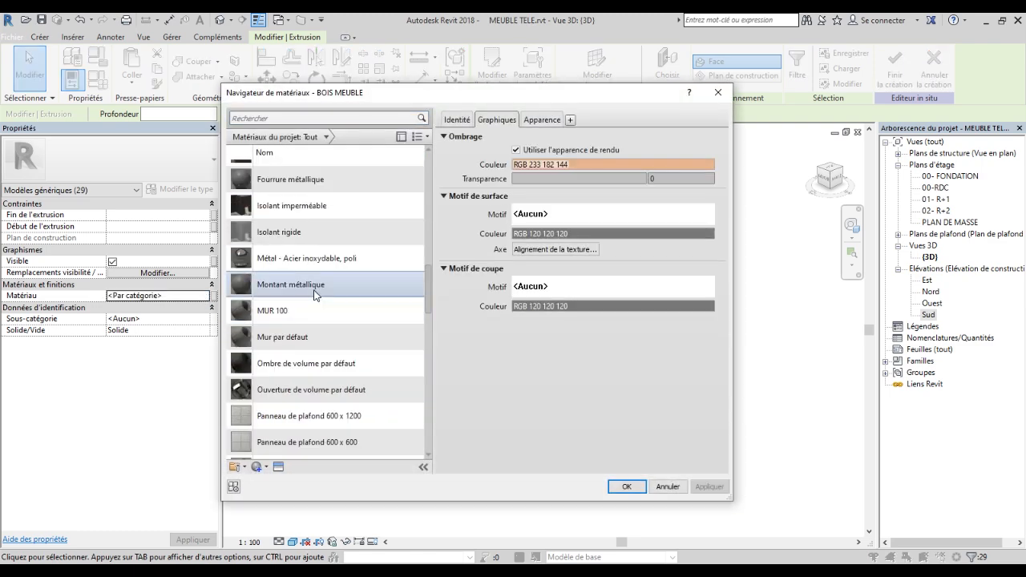
scroll(296, 289, "up", 5)
scroll(290, 261, "up", 5)
scroll(292, 289, "up", 3)
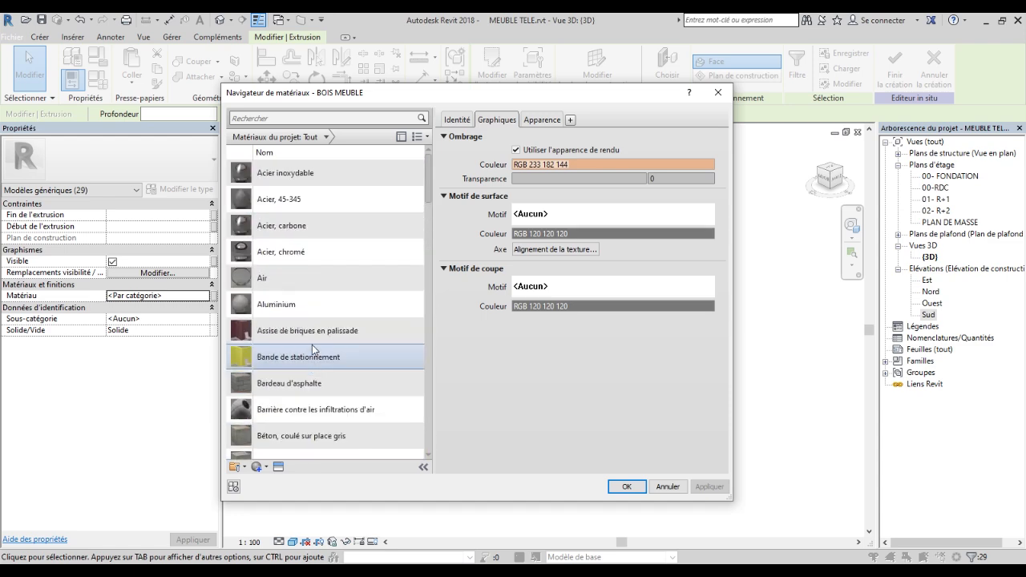
scroll(311, 349, "down", 15)
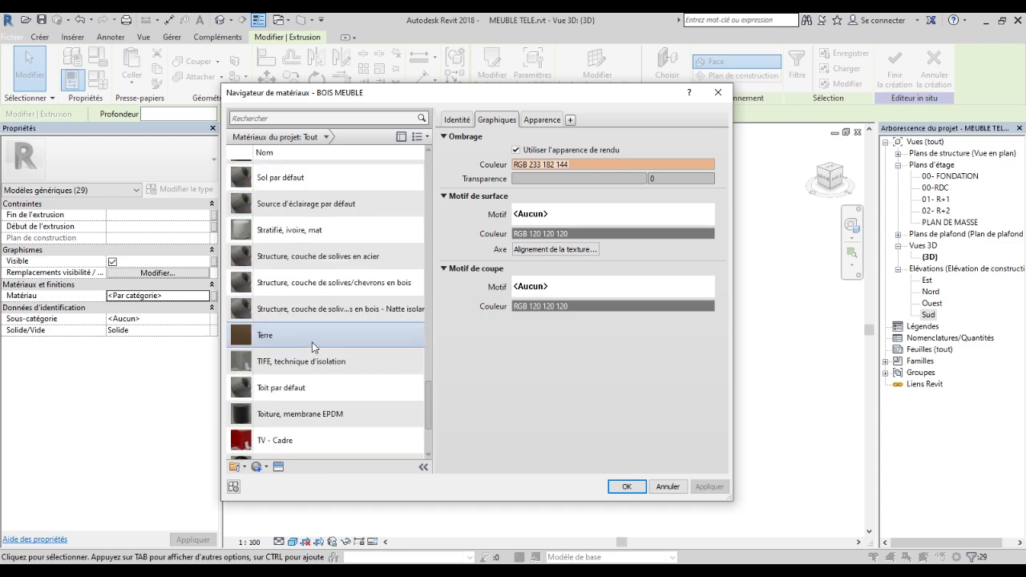
scroll(306, 350, "up", 3)
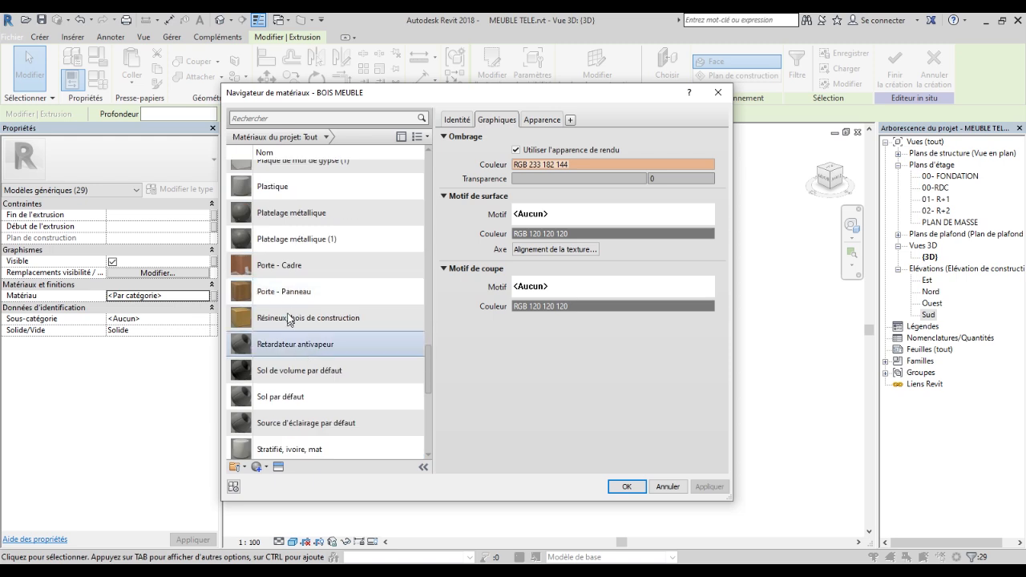
left_click(290, 298)
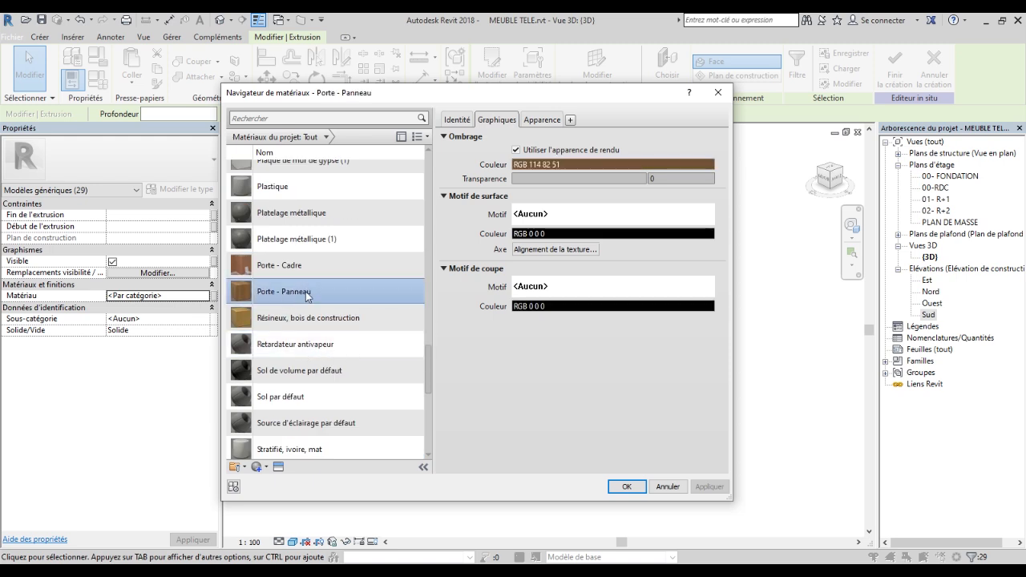
scroll(306, 295, "down", 5)
scroll(305, 339, "down", 1)
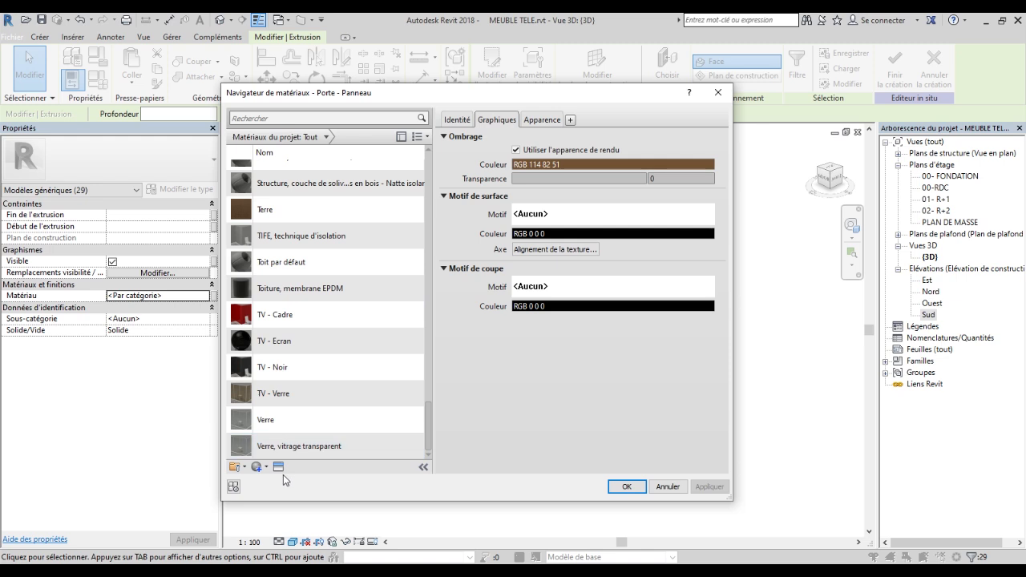
Create a new project material and name it BOIS BAGUETTE.
left_click(267, 469)
left_click(297, 479)
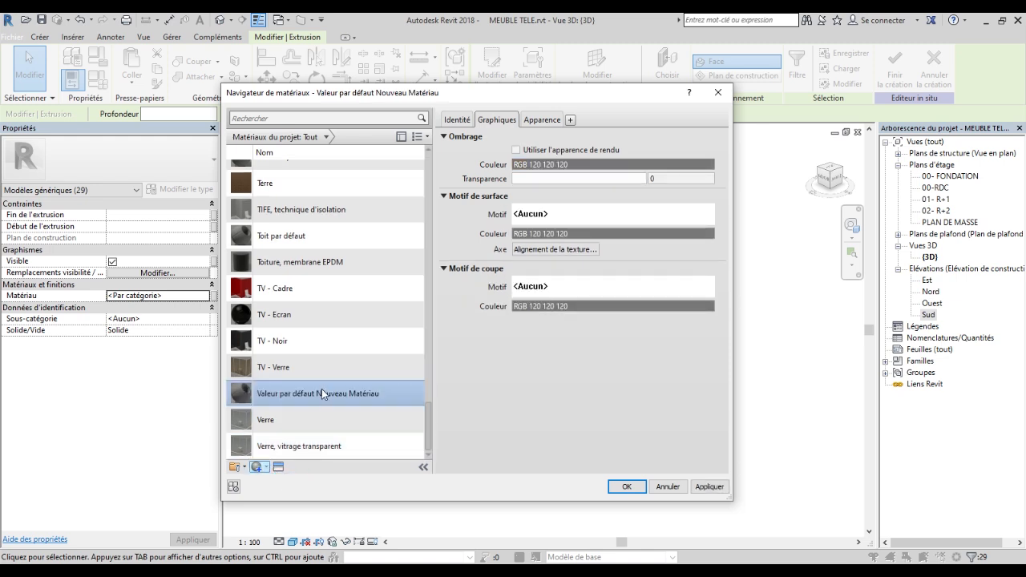
right_click(320, 393)
left_click(354, 429)
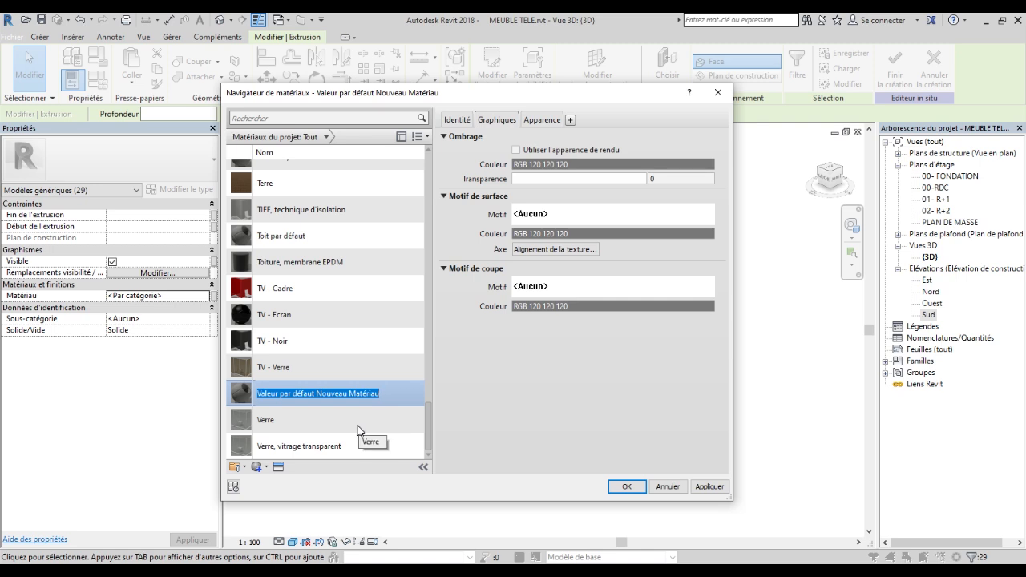
type("BOIS BAGUETTE")
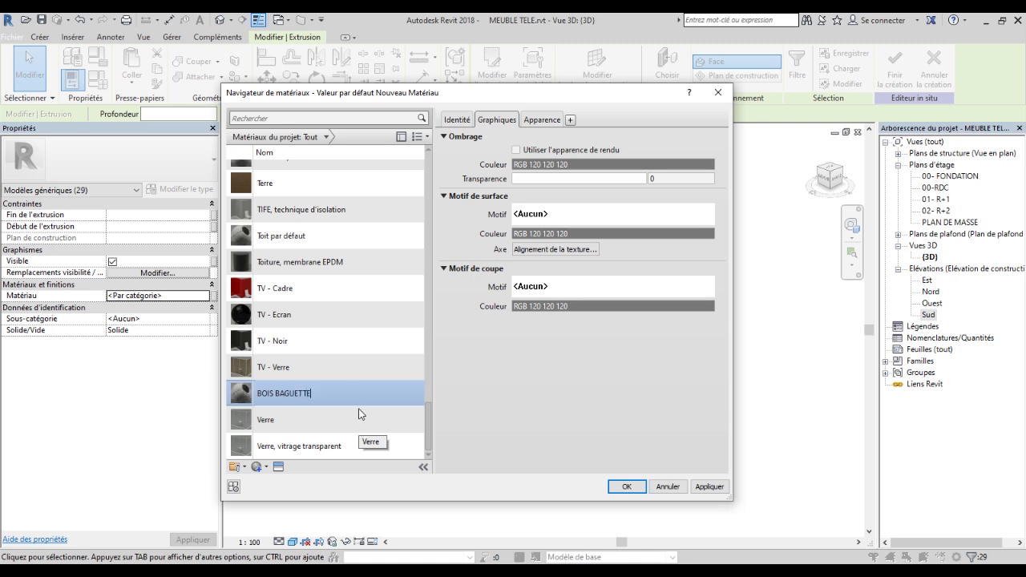
key("Return")
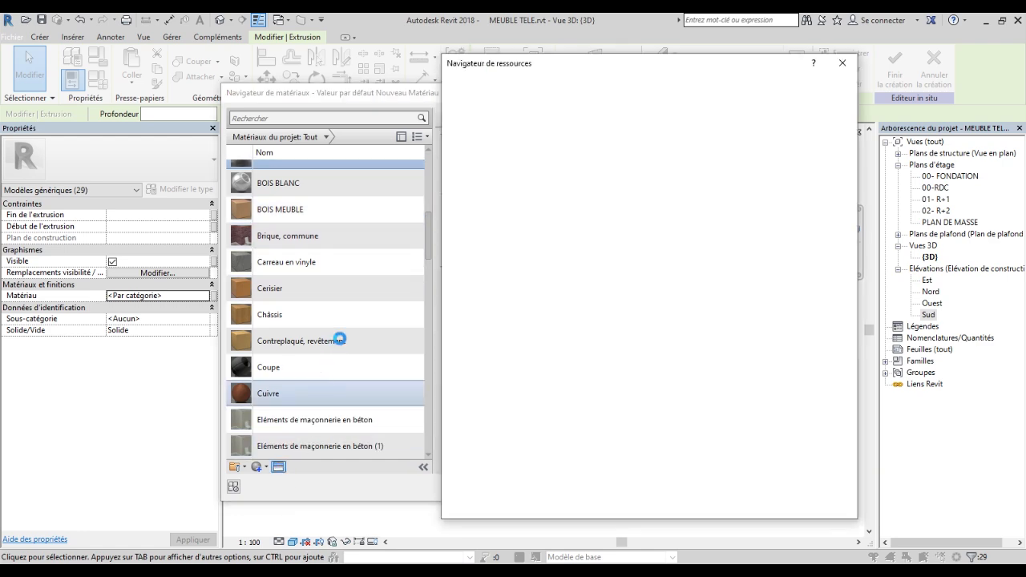
Replace the appearance of BOIS BAGUETTE with Acajou - Moiré foncé poli from the appearance library.
scroll(563, 363, "down", 2)
scroll(562, 363, "down", 3)
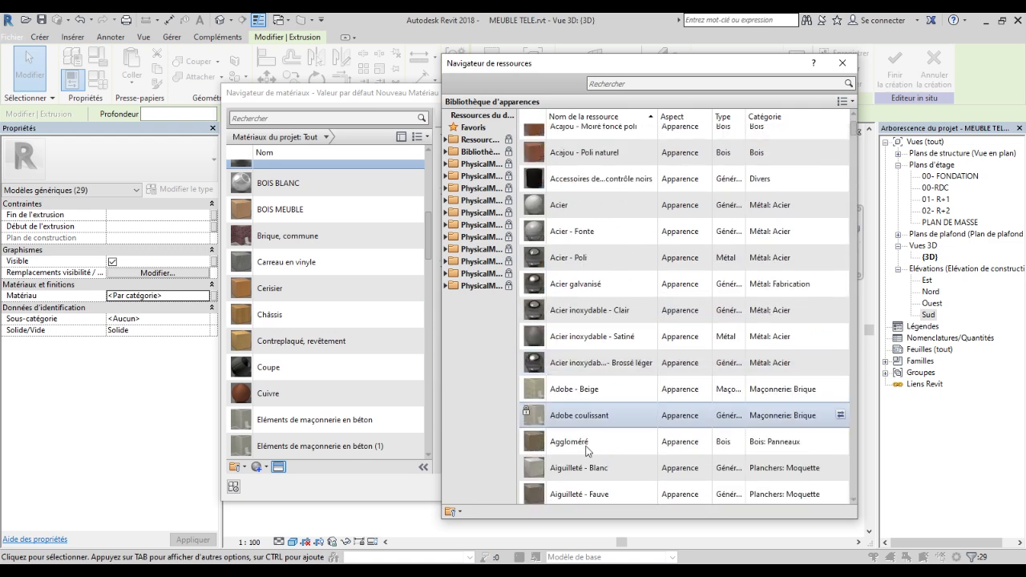
scroll(588, 320, "up", 3)
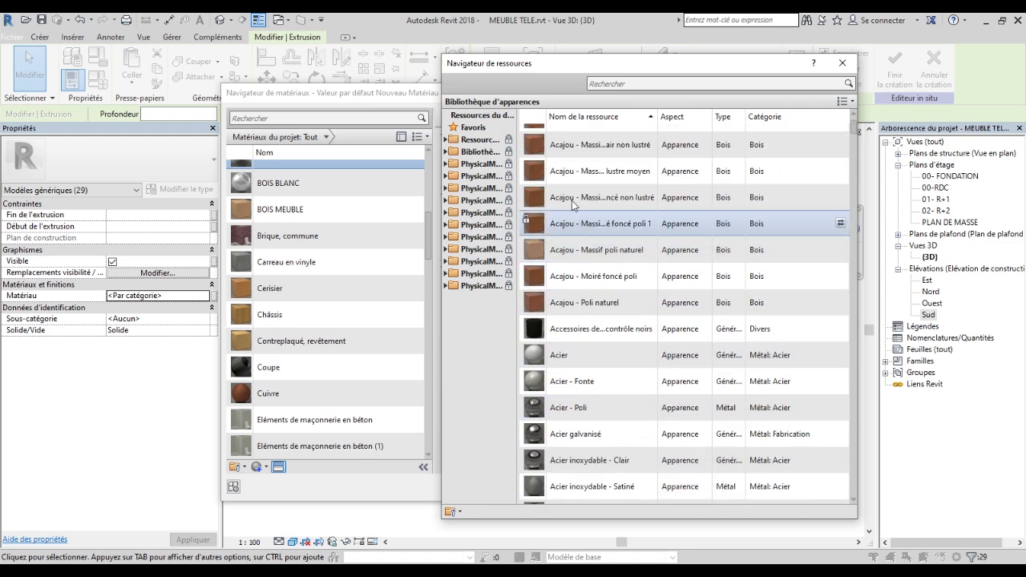
scroll(632, 327, "up", 3)
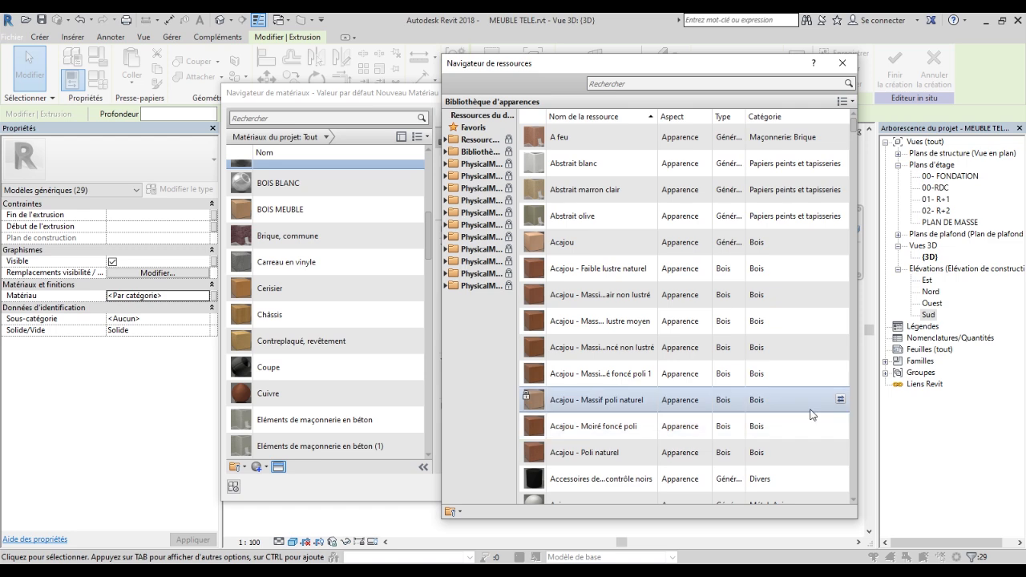
left_click(841, 62)
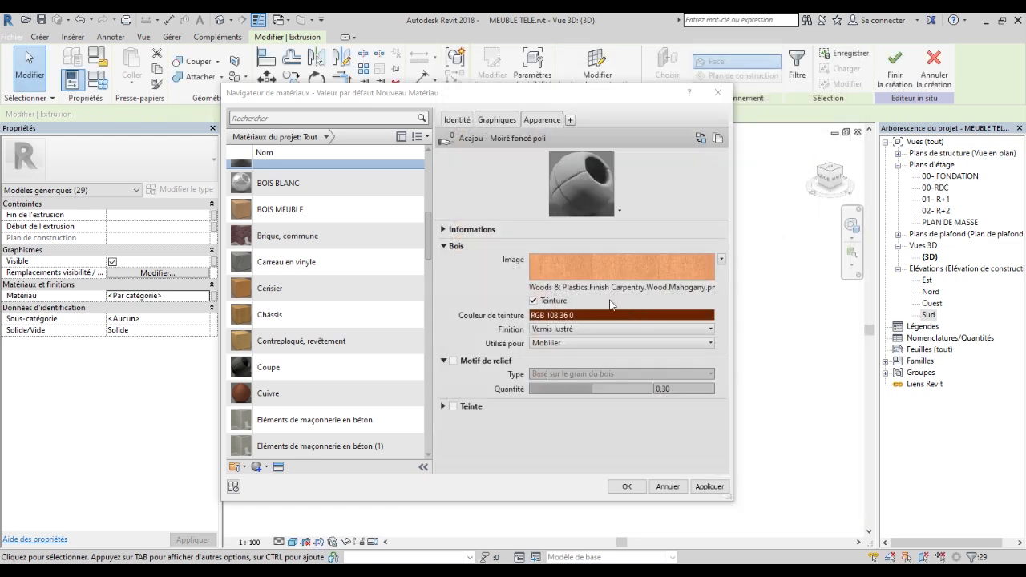
Make BOIS BAGUETTE use its render appearance for shading and assign the material to the selected battens.
left_click(488, 120)
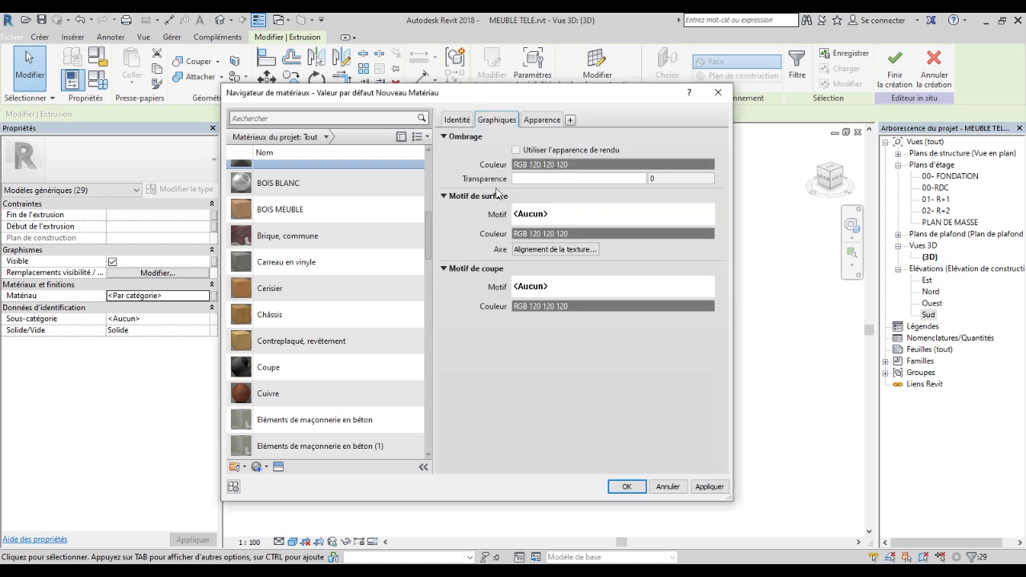
left_click(516, 150)
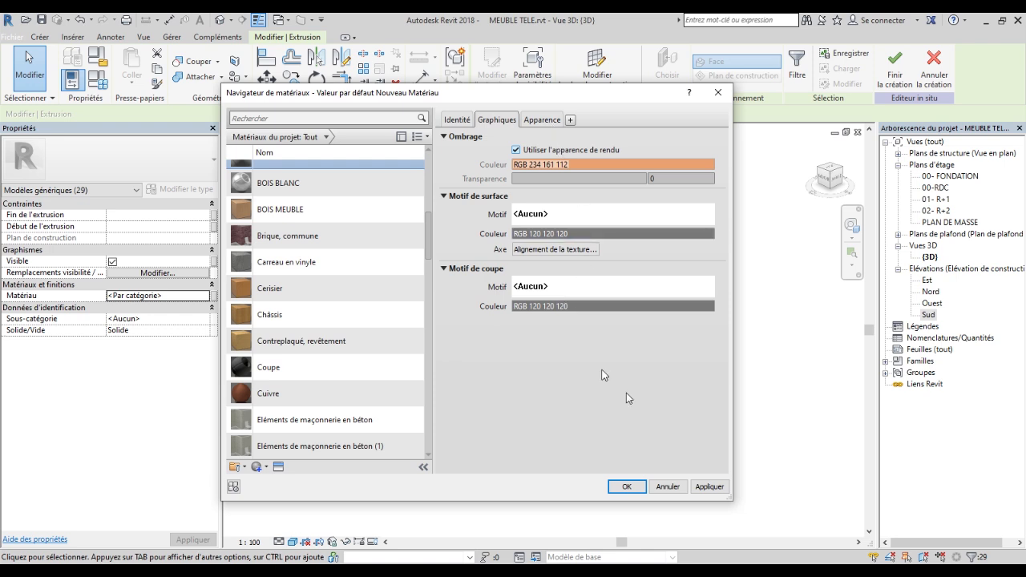
left_click(710, 488)
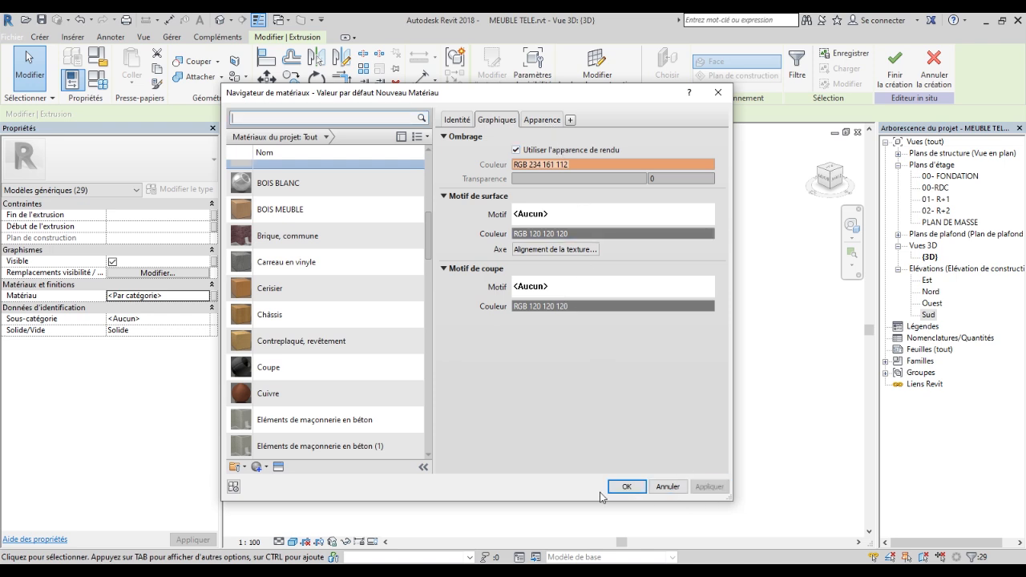
left_click(626, 486)
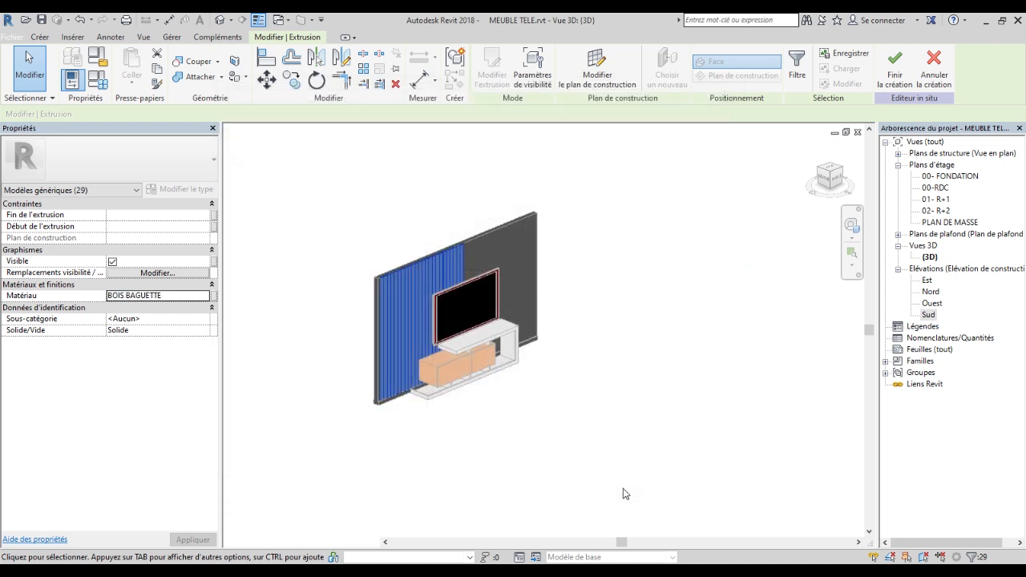
Clear the batten selection and select a single batten to check its assigned material.
left_click(330, 232)
scroll(363, 278, "up", 5)
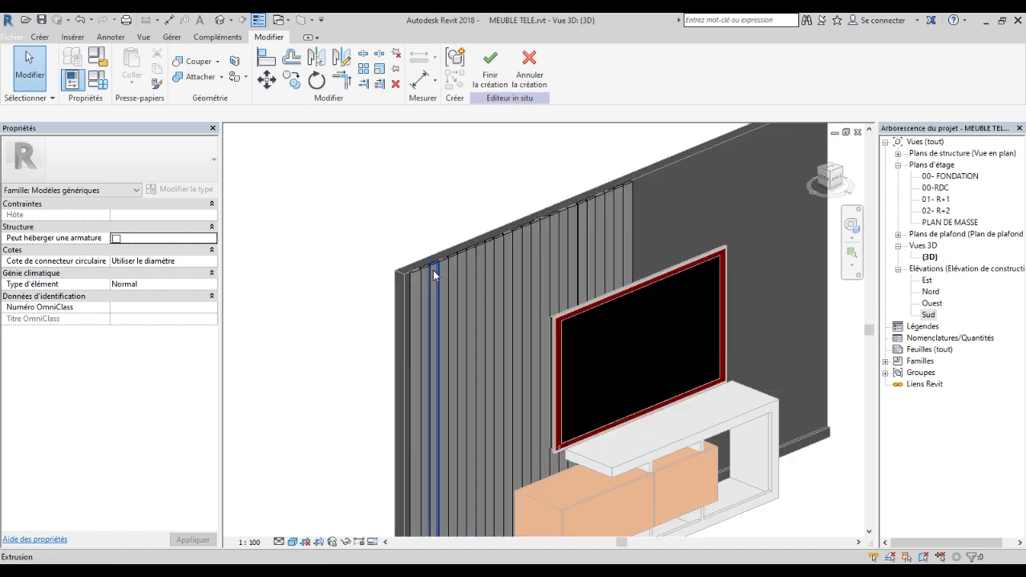
left_click(433, 270)
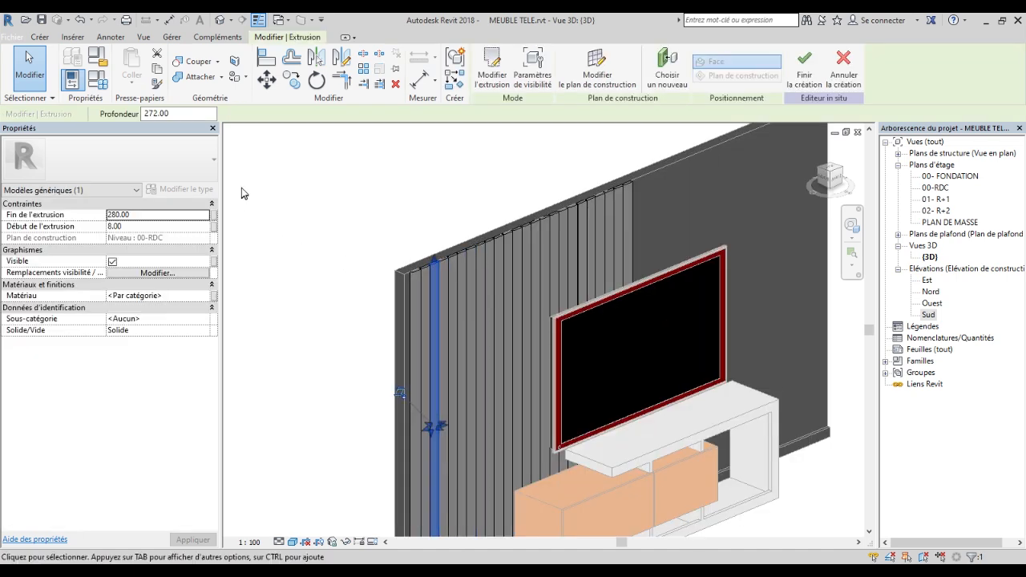
Assign the BOIS BAGUETTE material to all the wall battens, keeping its render appearance for shading, and finish the in-place model.
scroll(242, 187, "down", 4)
left_click_drag(247, 156, 504, 500)
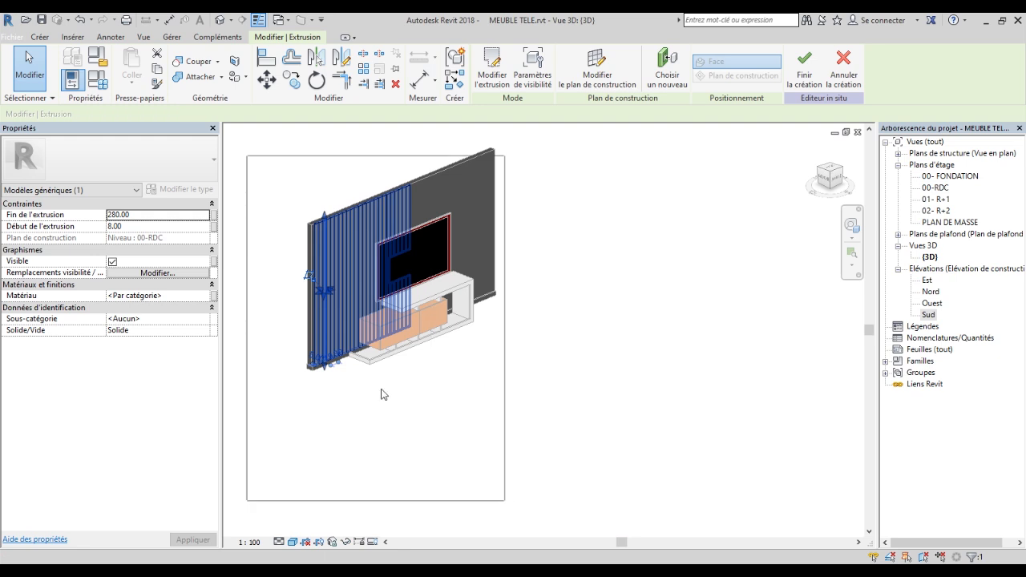
left_click(203, 297)
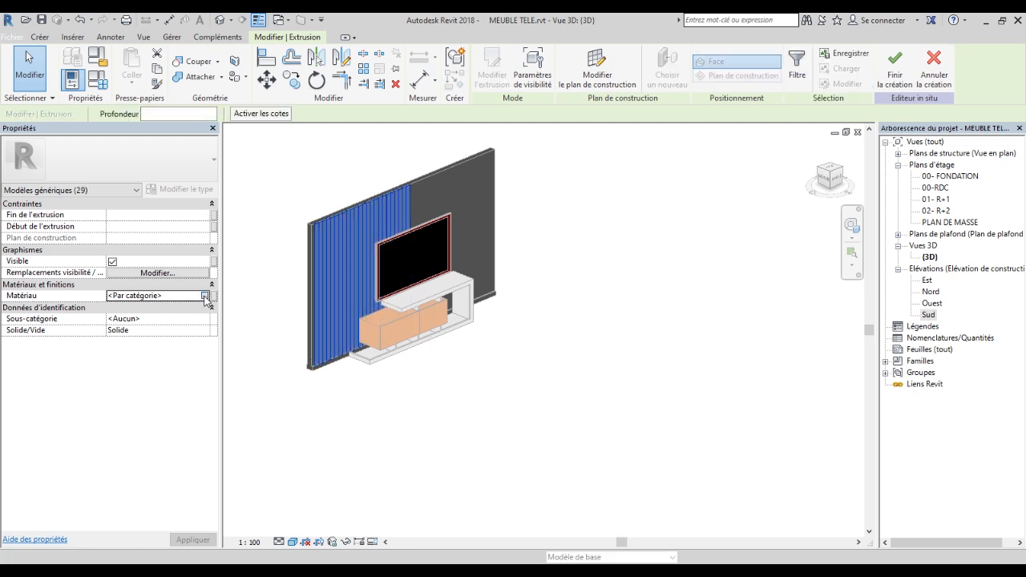
left_click(205, 296)
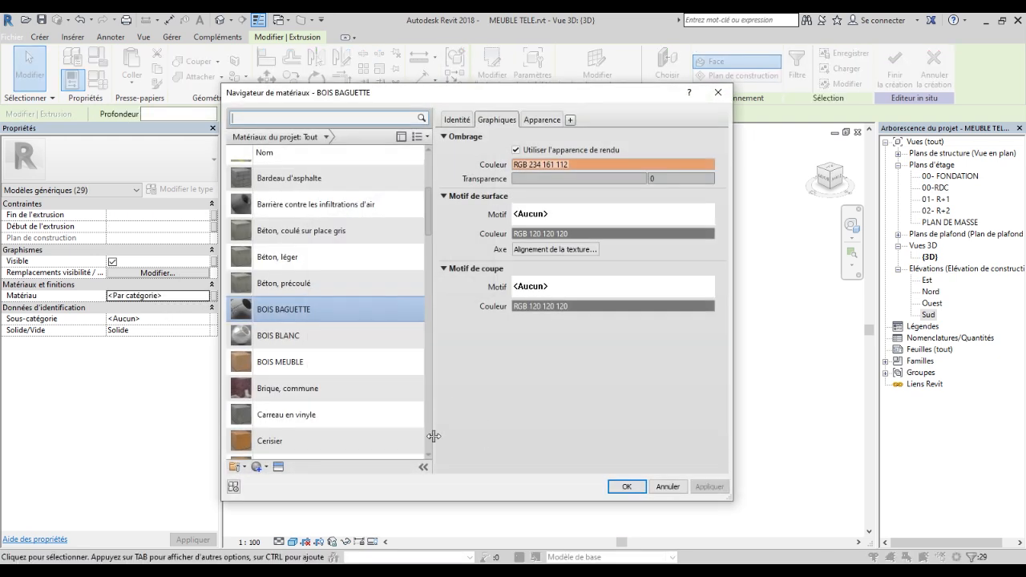
left_click(539, 121)
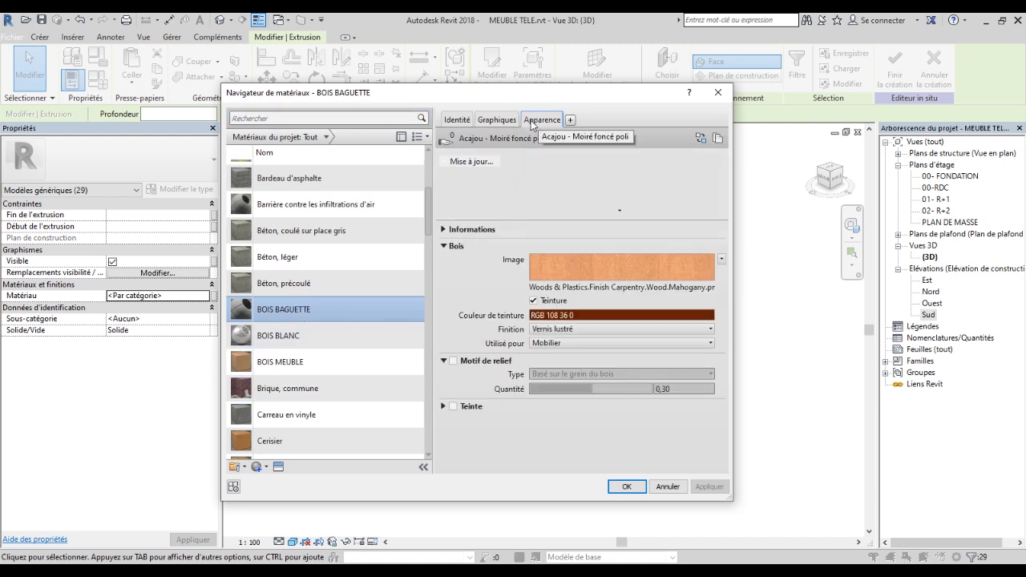
left_click(501, 122)
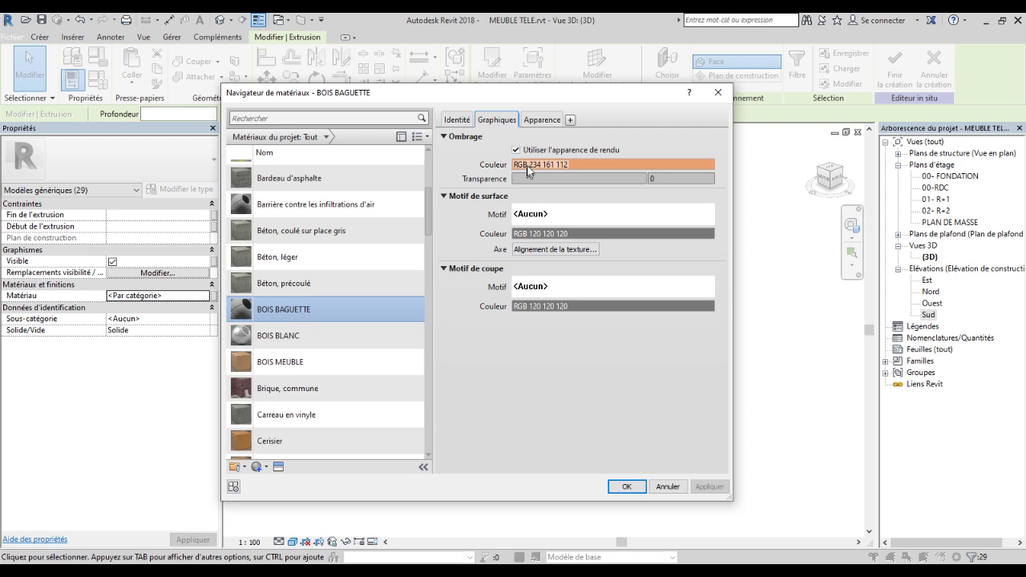
left_click(516, 150)
left_click(709, 487)
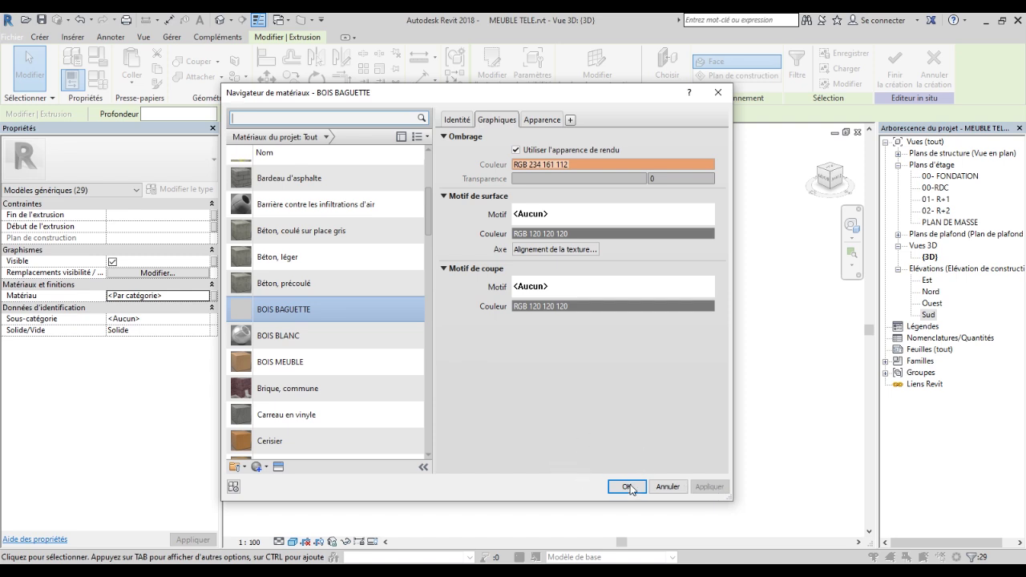
key("Return")
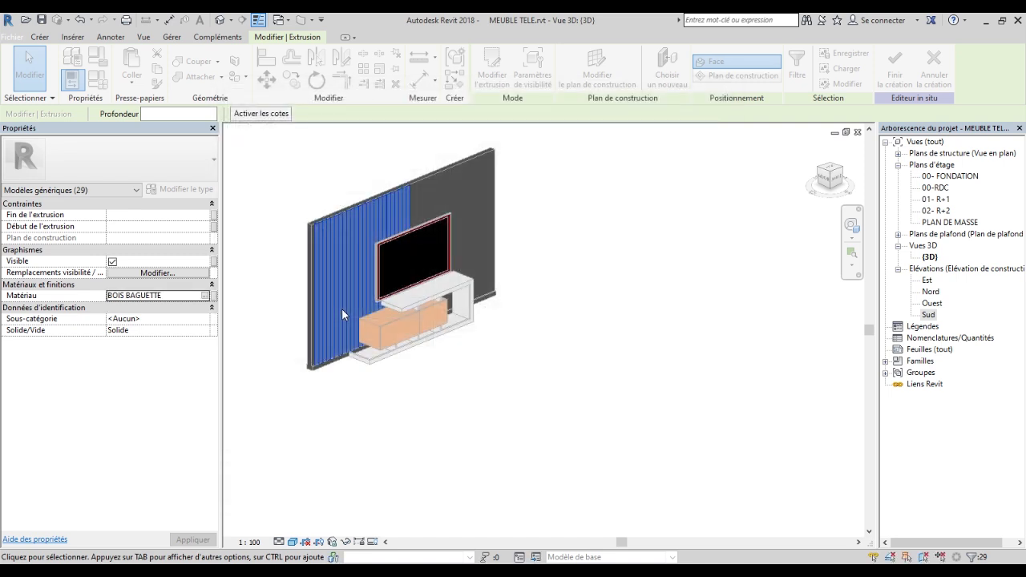
left_click(527, 424)
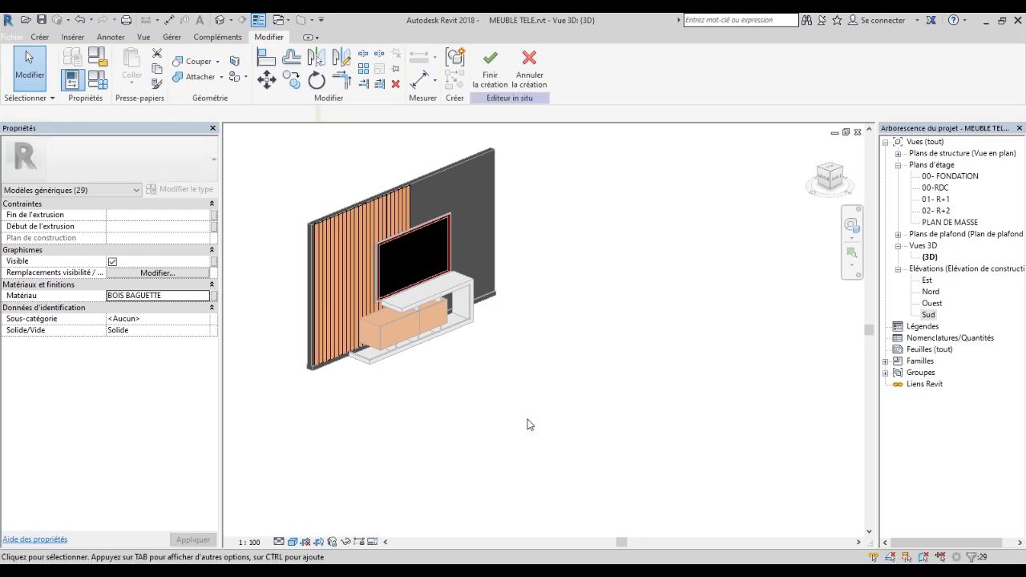
left_click(491, 67)
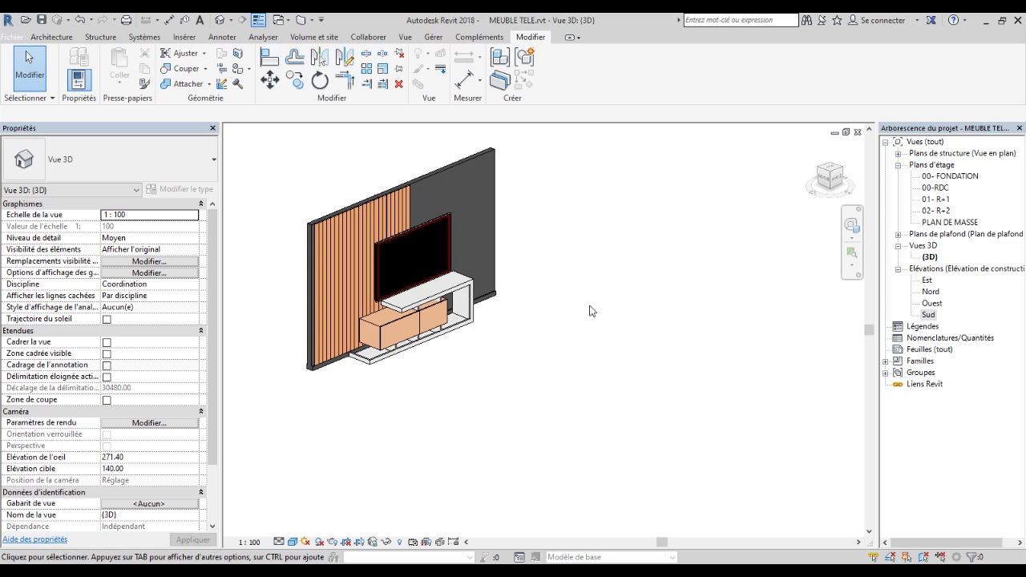
Examine the battens' wood finish around the wall and behind the TV from several angles and distances.
middle_click_drag(575, 311, 265, 320, "shift")
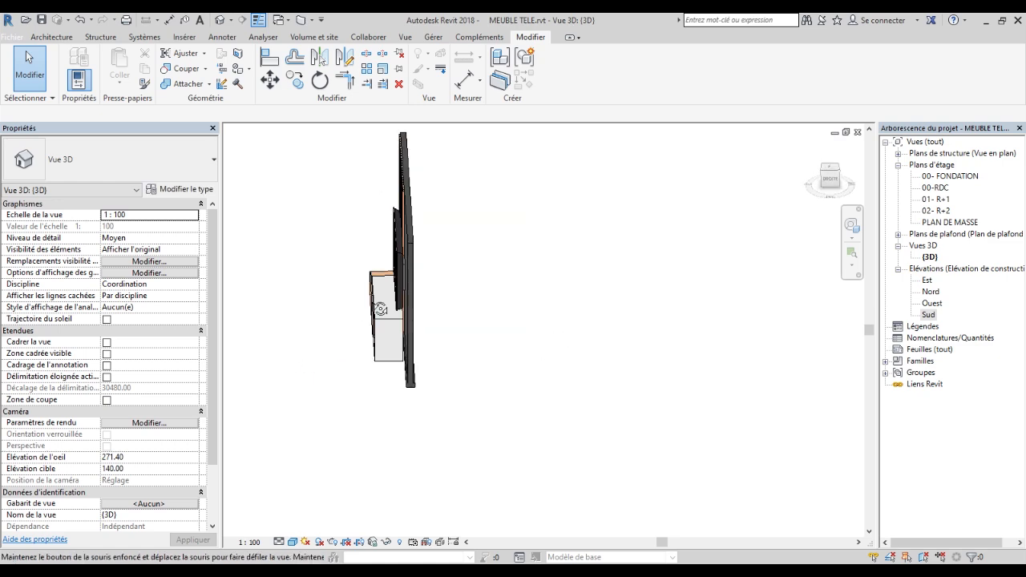
middle_click_drag(569, 289, 633, 292, "shift")
middle_click_drag(379, 381, 497, 366, "shift")
scroll(361, 192, "up", 3)
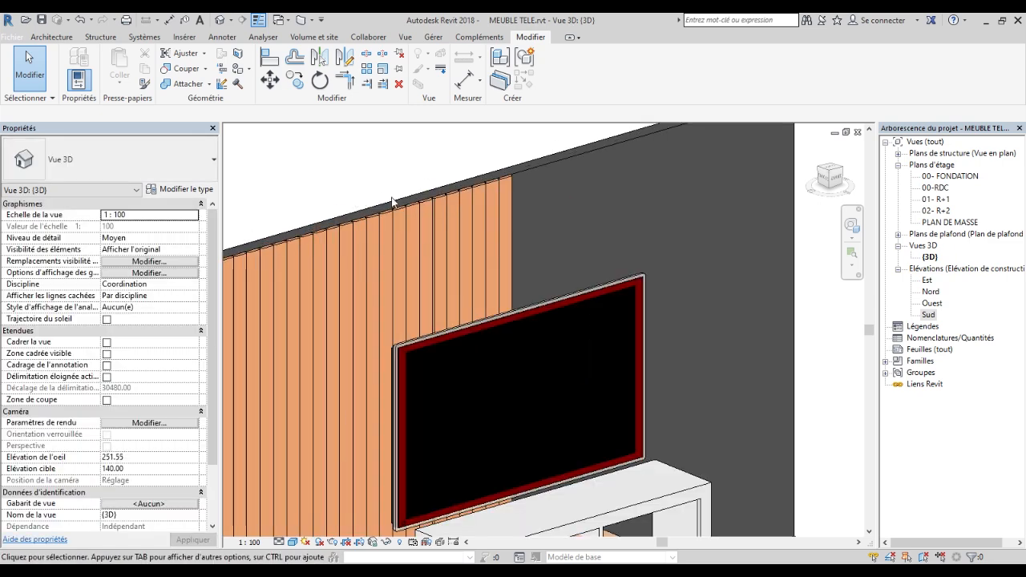
scroll(588, 138, "down", 3)
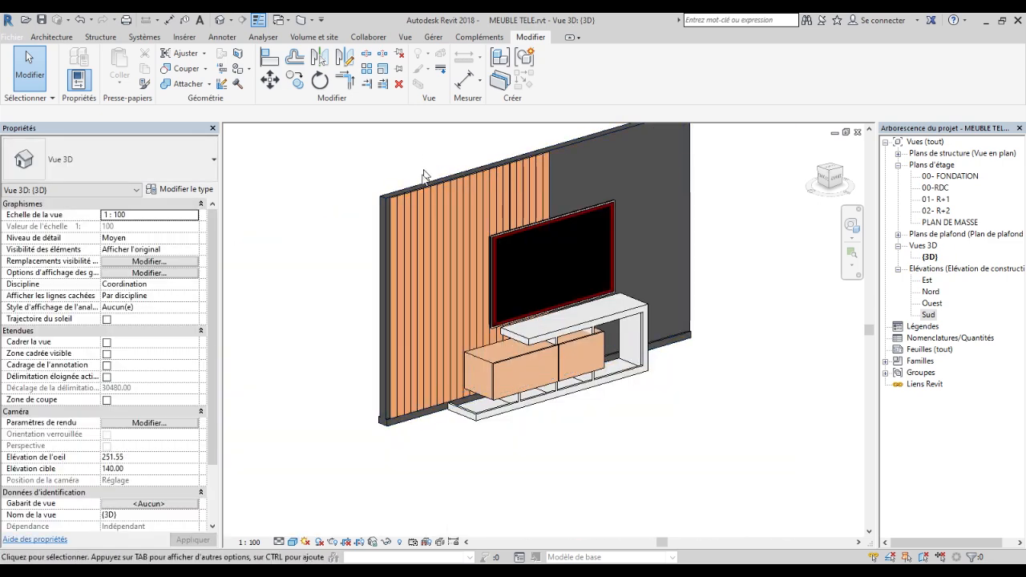
scroll(478, 202, "up", 6)
middle_click_drag(609, 172, 513, 190)
scroll(584, 234, "down", 3)
scroll(399, 122, "down", 1)
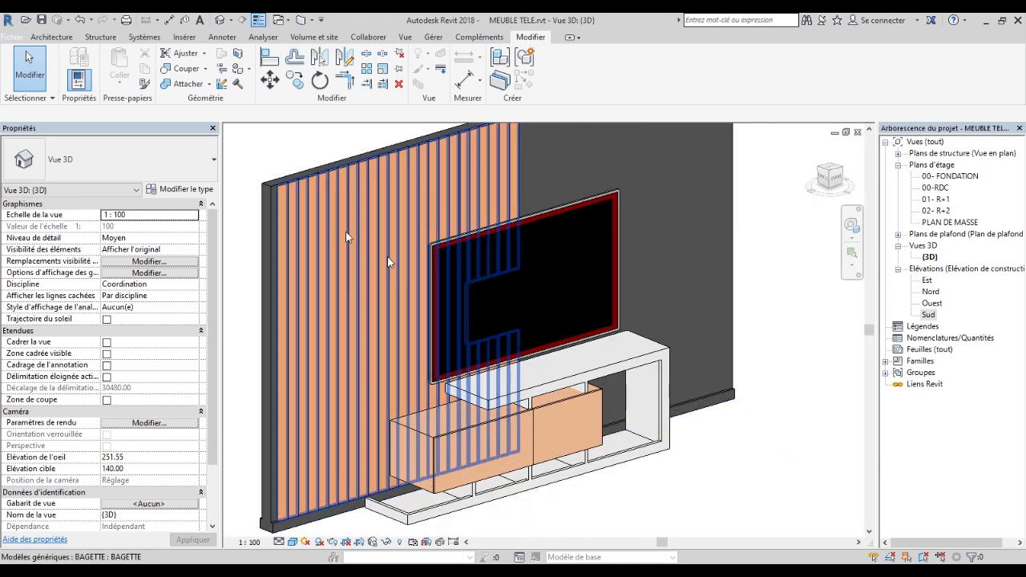
scroll(304, 267, "down", 3)
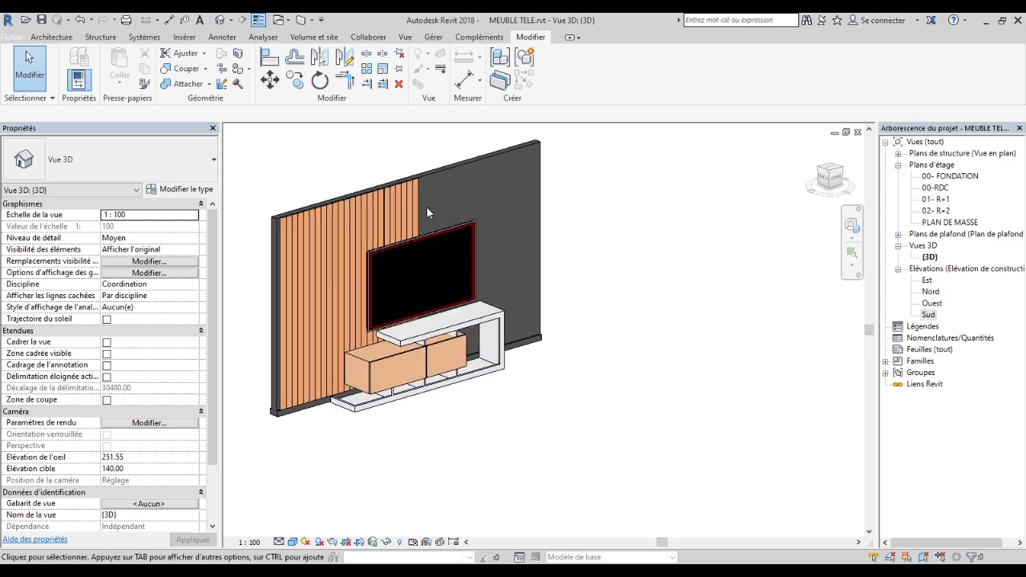
scroll(424, 205, "up", 5)
scroll(449, 186, "up", 3)
scroll(445, 190, "down", 3)
scroll(274, 141, "up", 2)
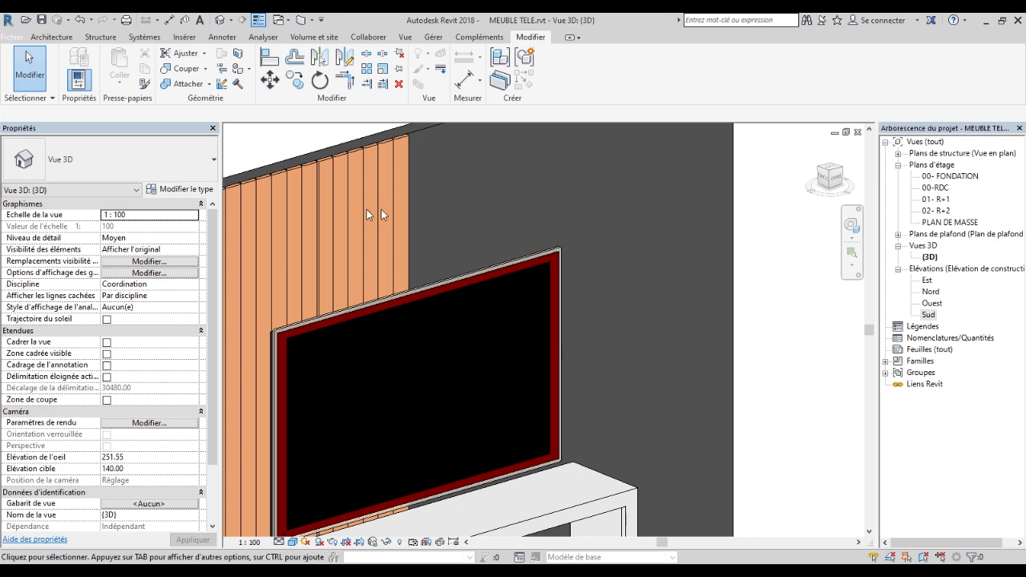
scroll(469, 180, "down", 3)
scroll(473, 170, "down", 3)
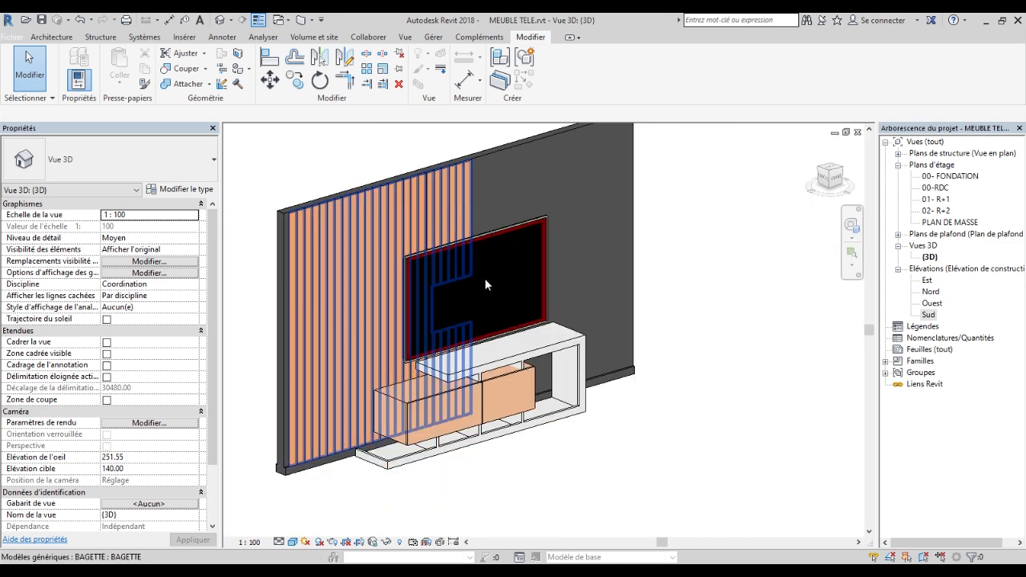
Open the wall-mounted TV's family for editing and display it in its {3D} view.
left_click(541, 273)
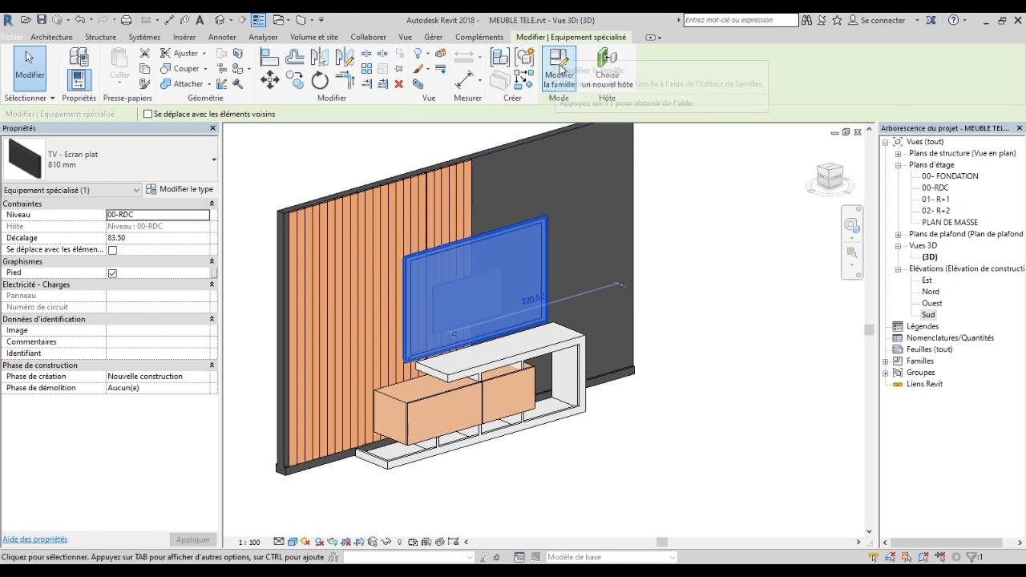
left_click(559, 68)
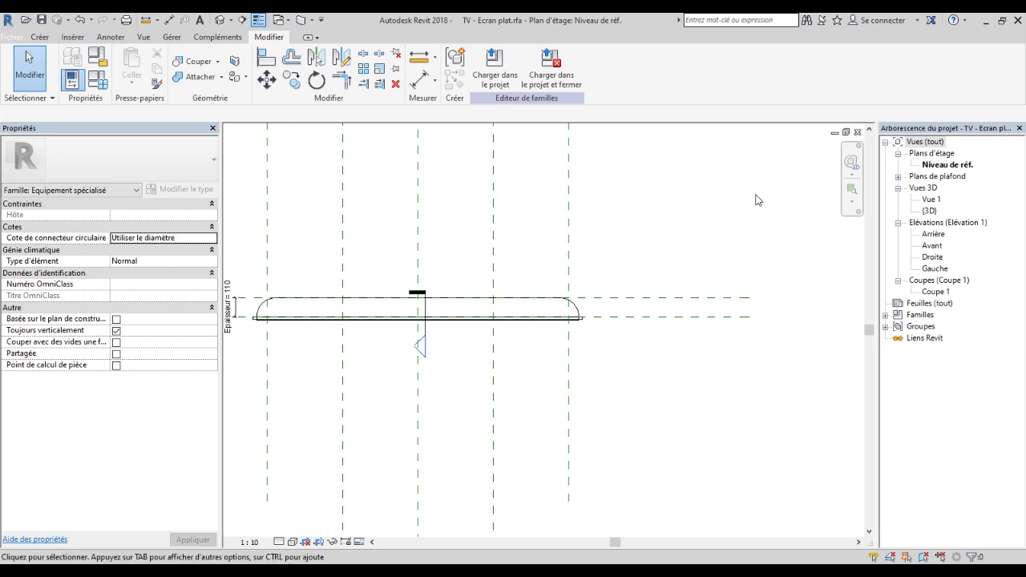
double_click(928, 211)
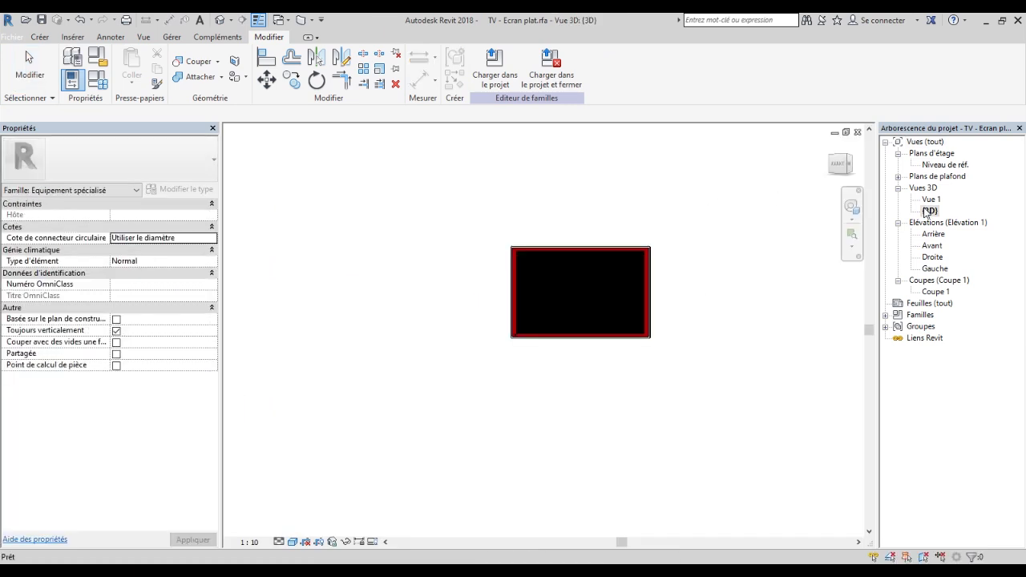
left_click_drag(840, 165, 855, 171)
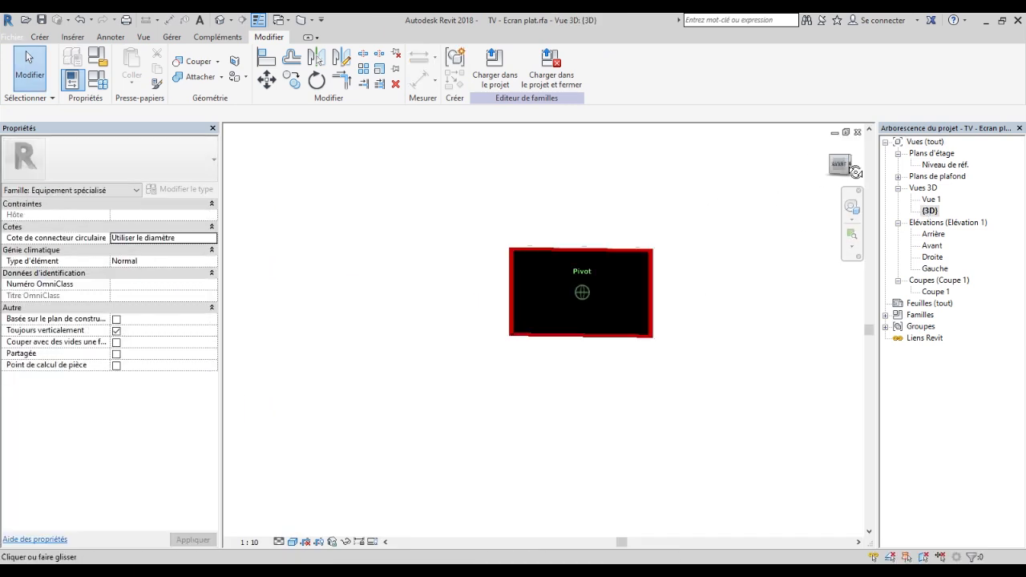
scroll(629, 341, "up", 2)
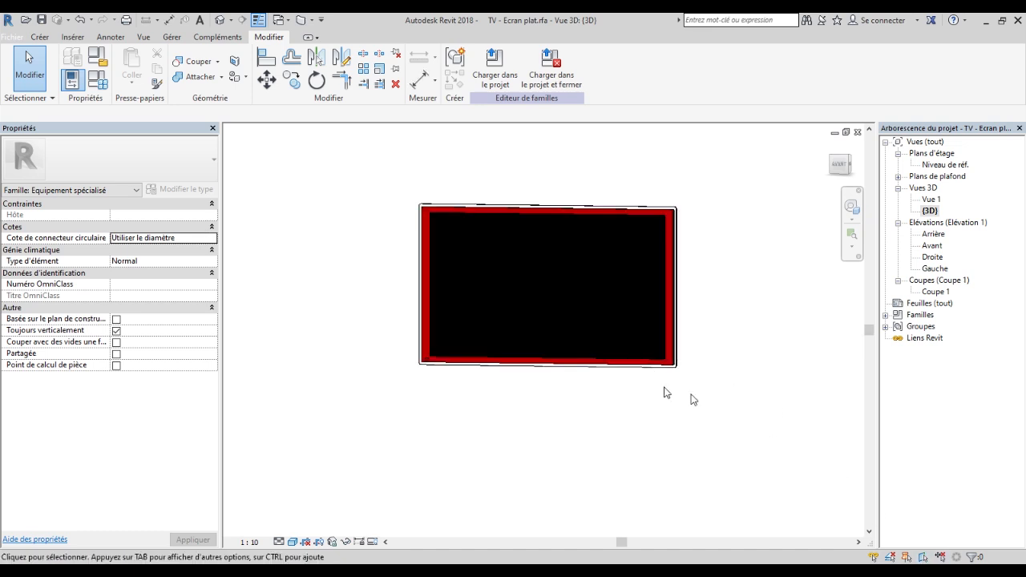
Try deleting the void extrusion in the TV screen, and undo the deletion.
left_click(547, 311)
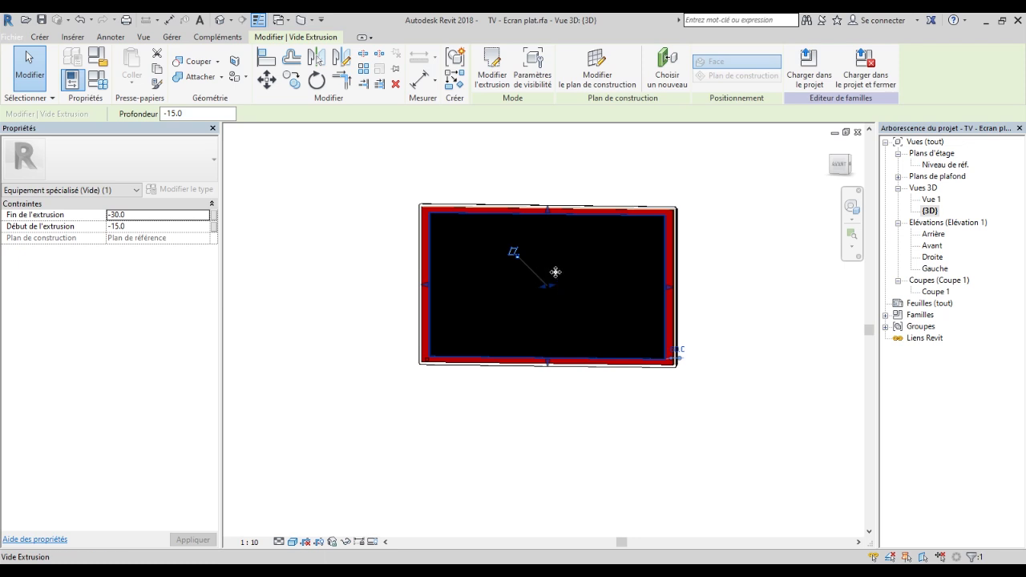
left_click(839, 164)
middle_click_drag(548, 312, 641, 345, "shift")
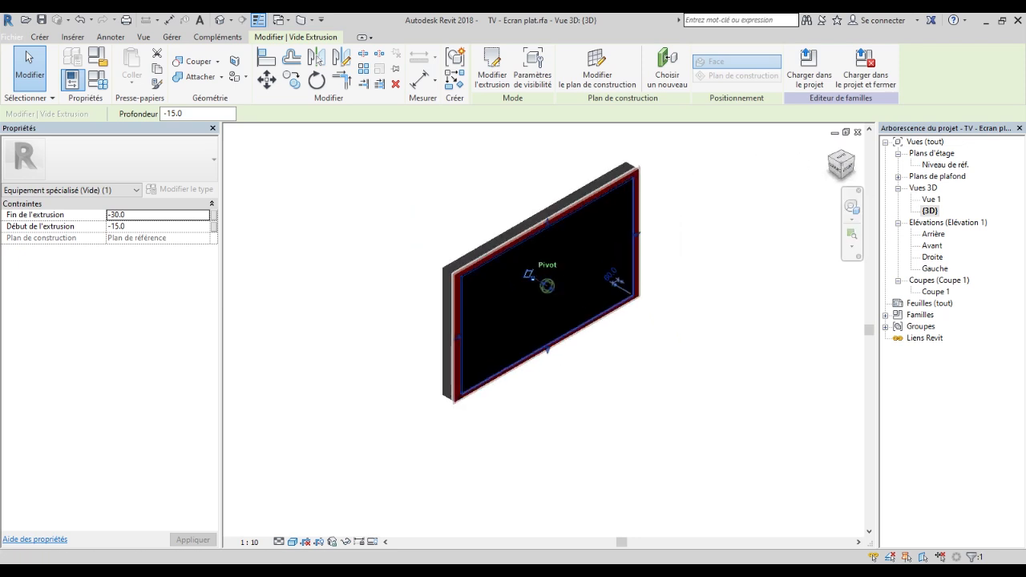
left_click_drag(842, 167, 816, 170)
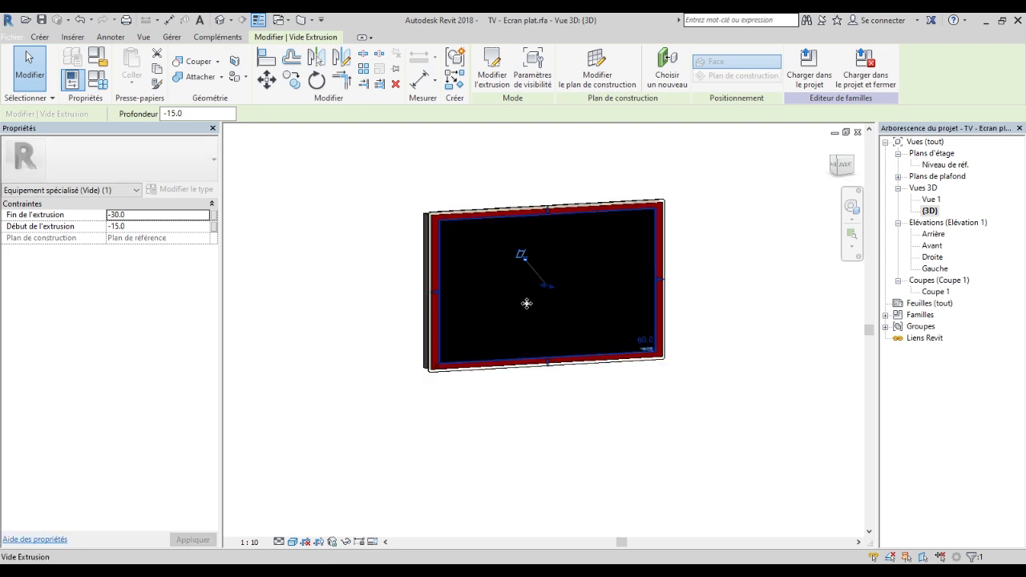
right_click(527, 303)
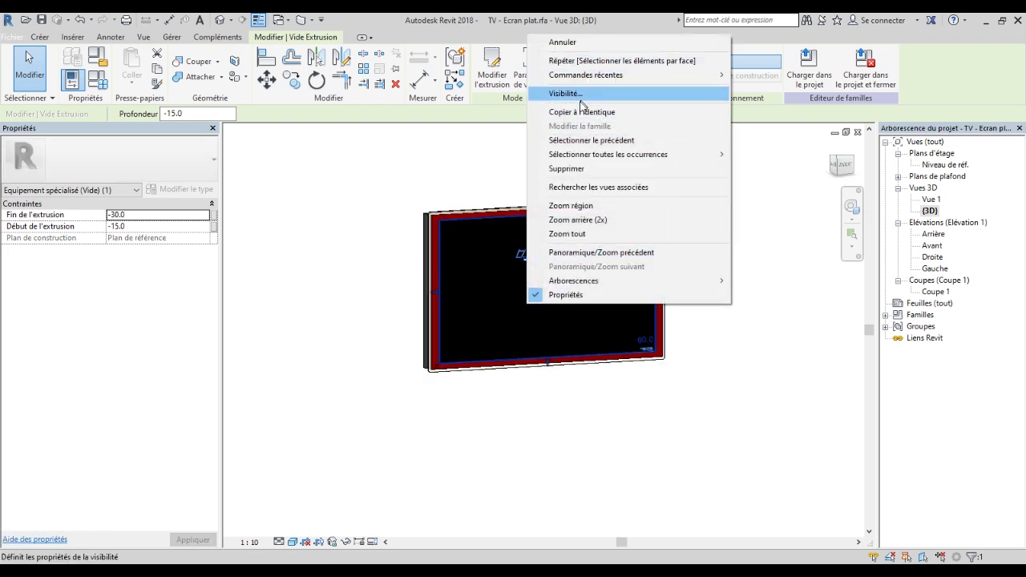
left_click(586, 169)
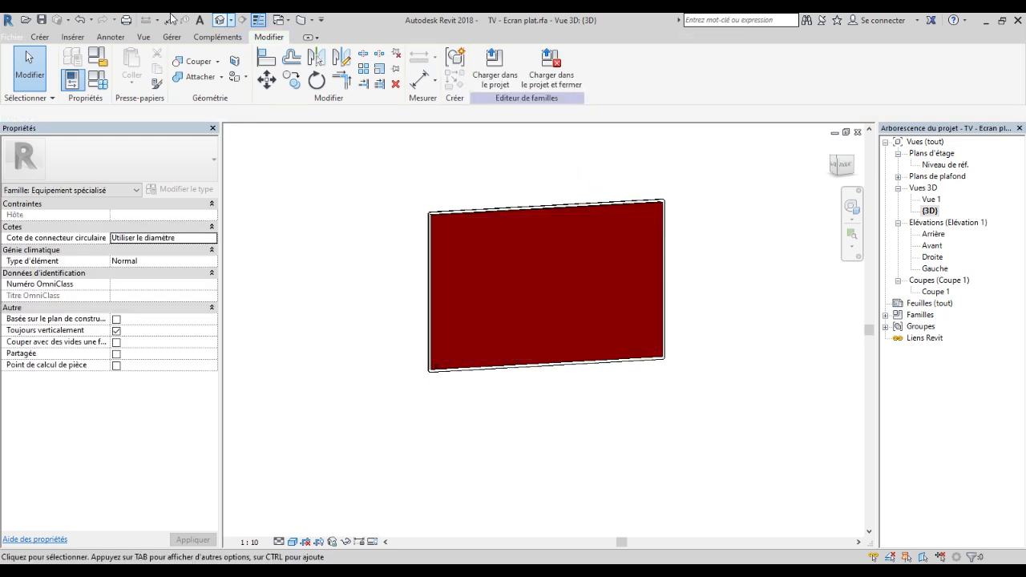
left_click(80, 19)
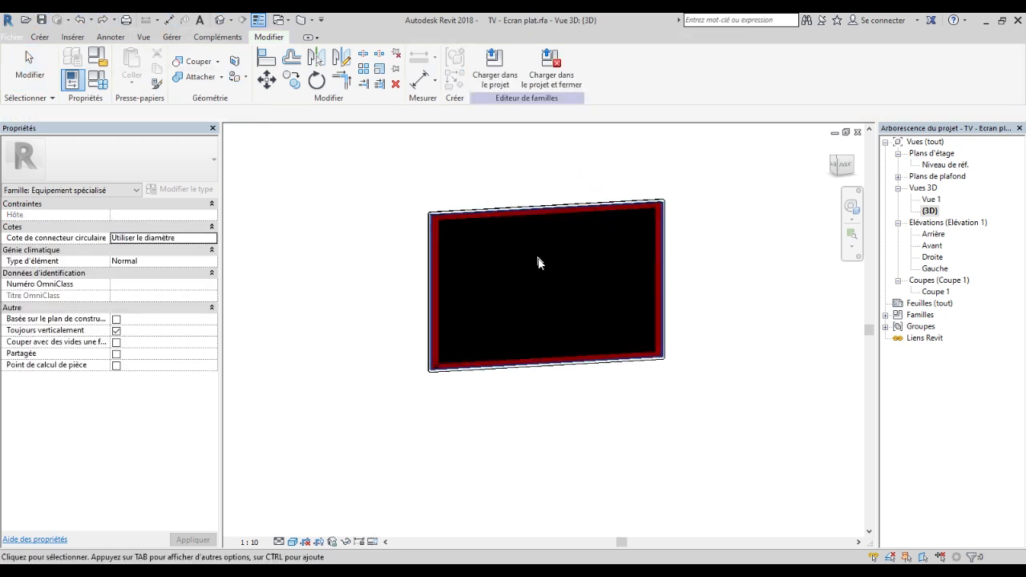
Inspect the sketch of the TV screen's void extrusion from an angle and from the front, closing it each time without edits.
left_click(553, 287)
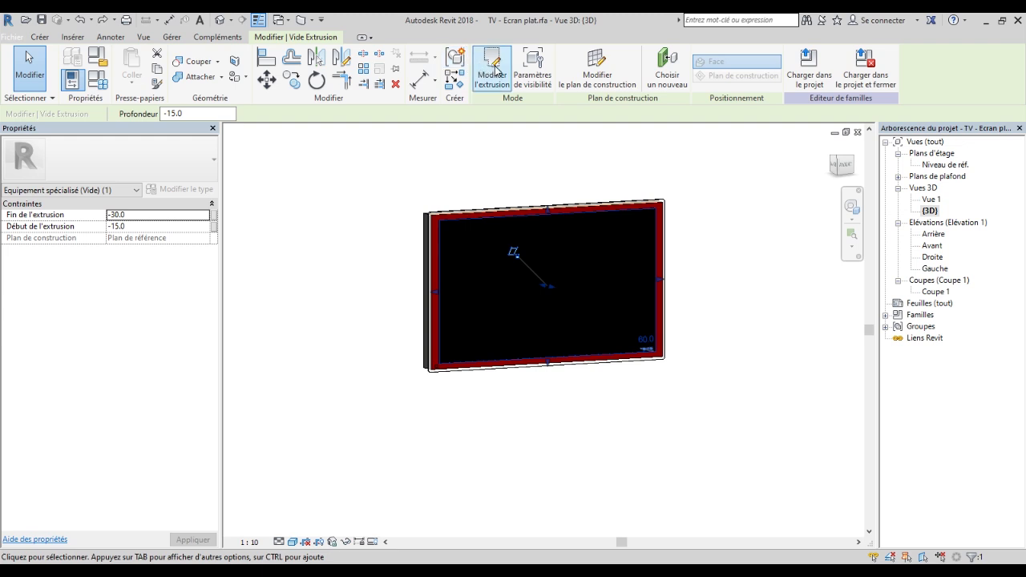
left_click(493, 69)
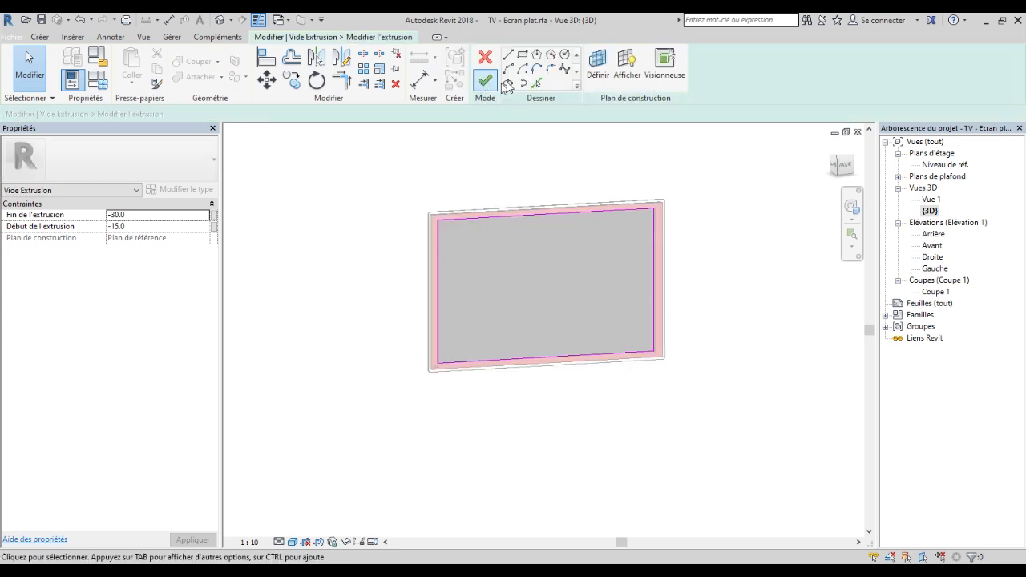
left_click(486, 81)
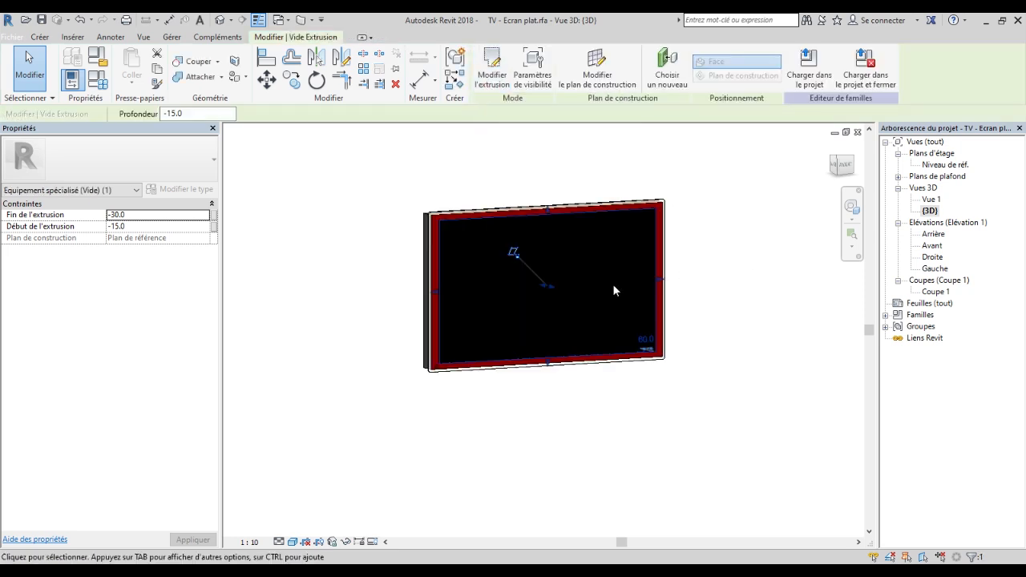
left_click(344, 238)
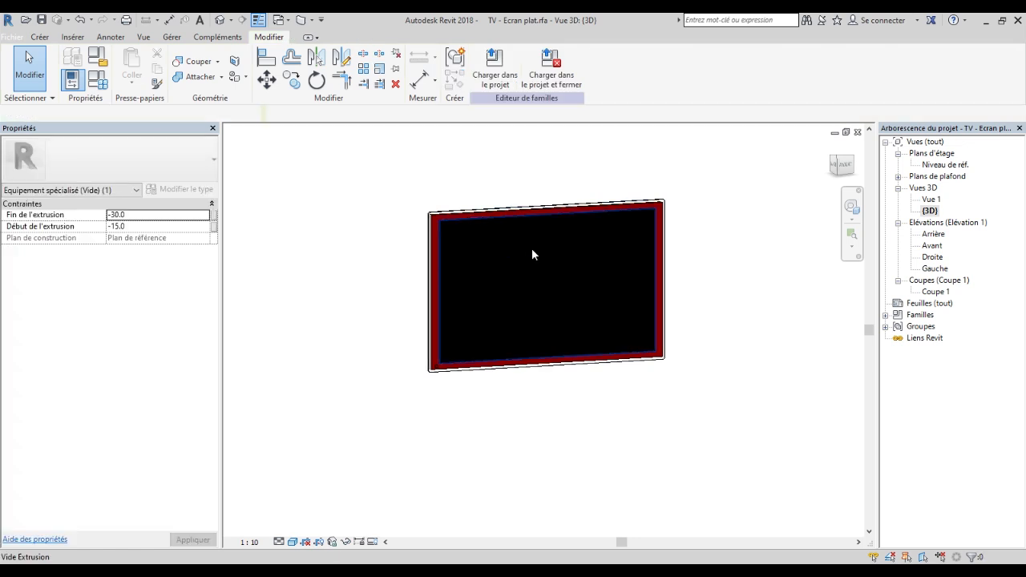
left_click(577, 260)
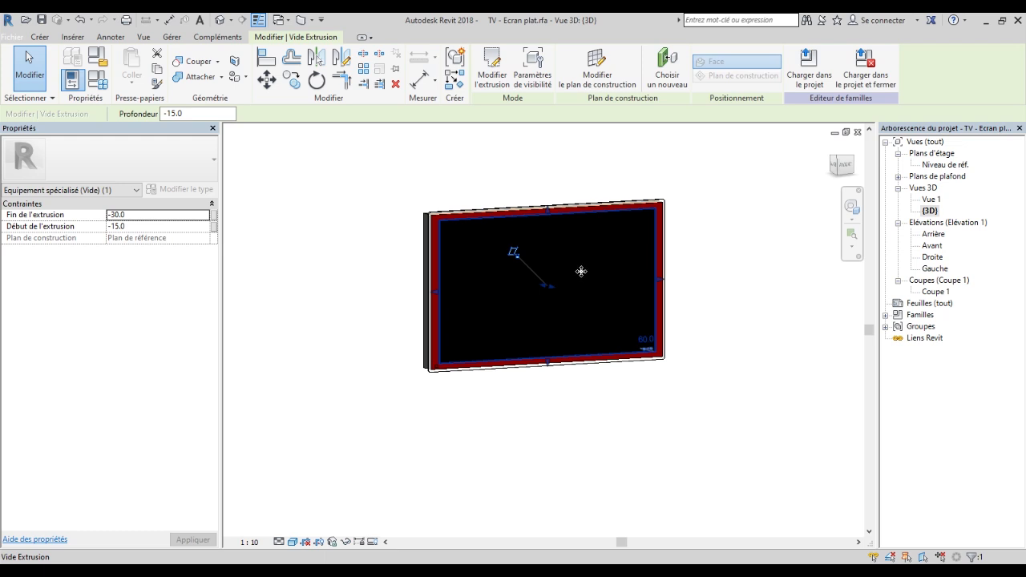
left_click(836, 168)
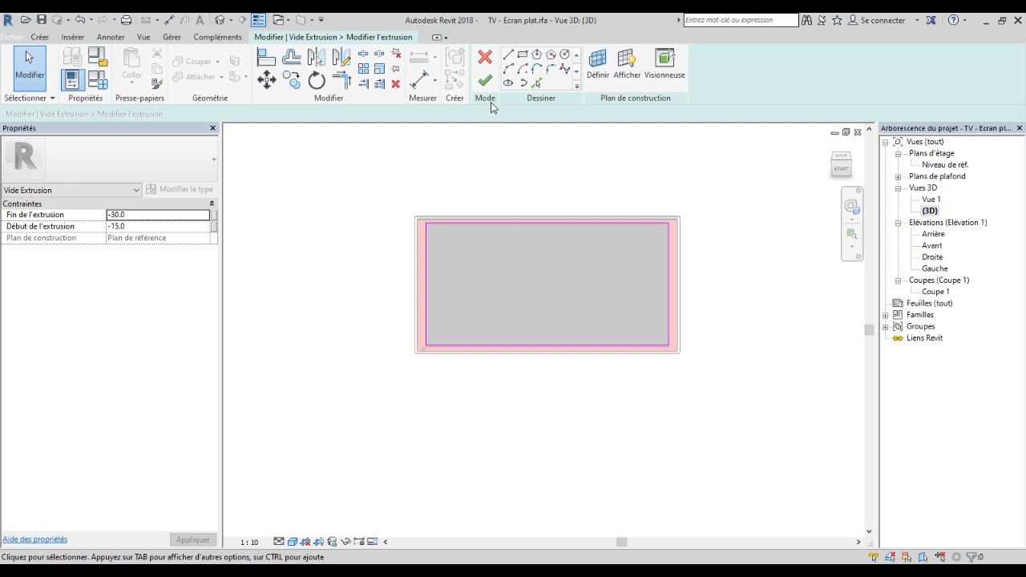
left_click(485, 81)
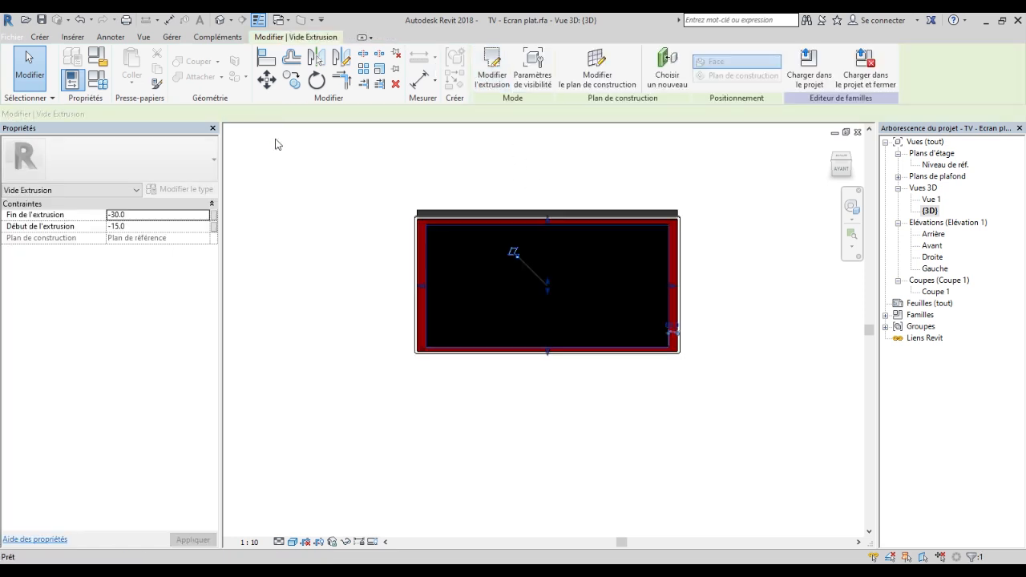
left_click(339, 234)
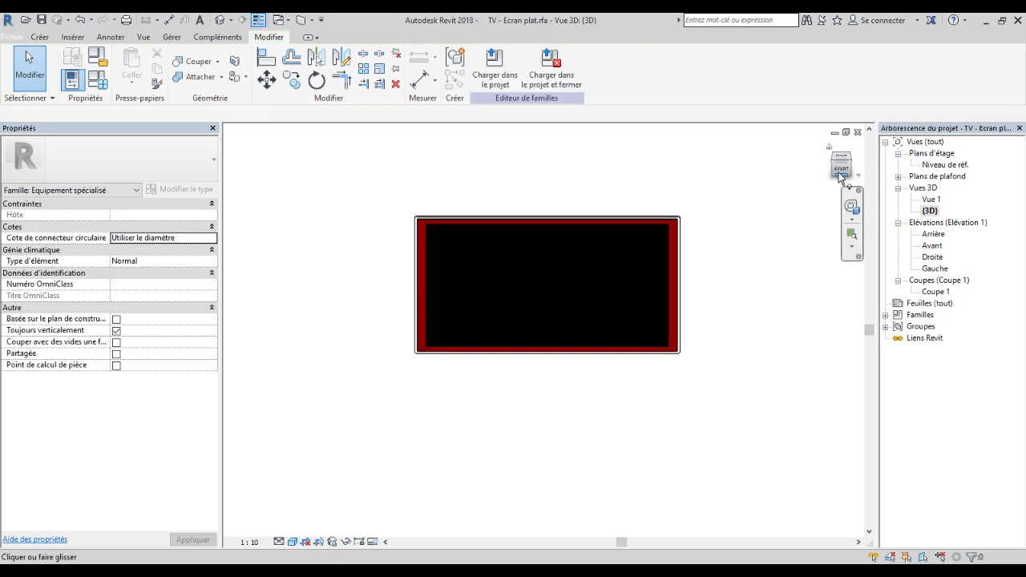
Open the Avant elevation of the TV family and display it in the Couleurs uniformes visual style.
double_click(937, 248)
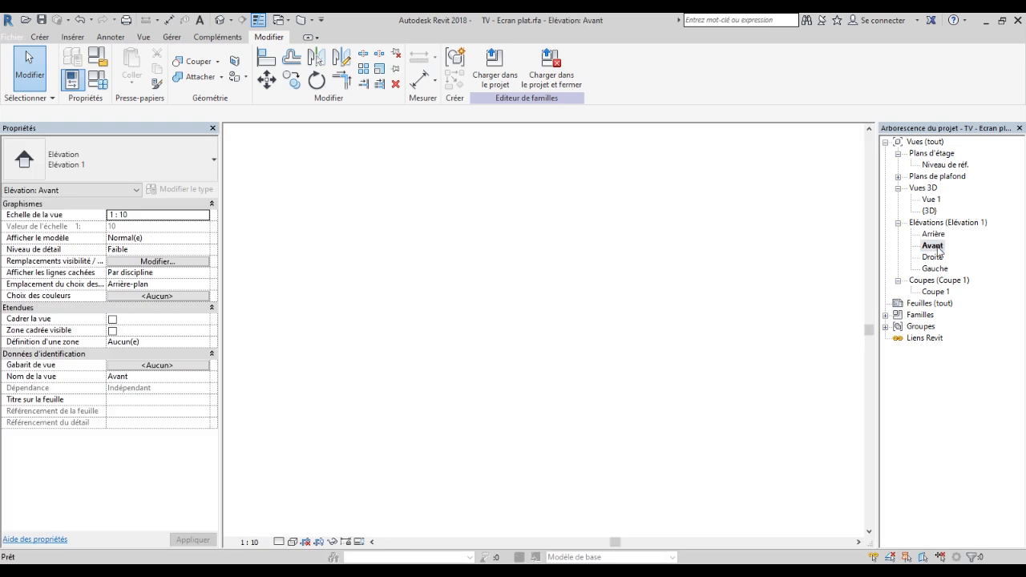
scroll(505, 263, "up", 2)
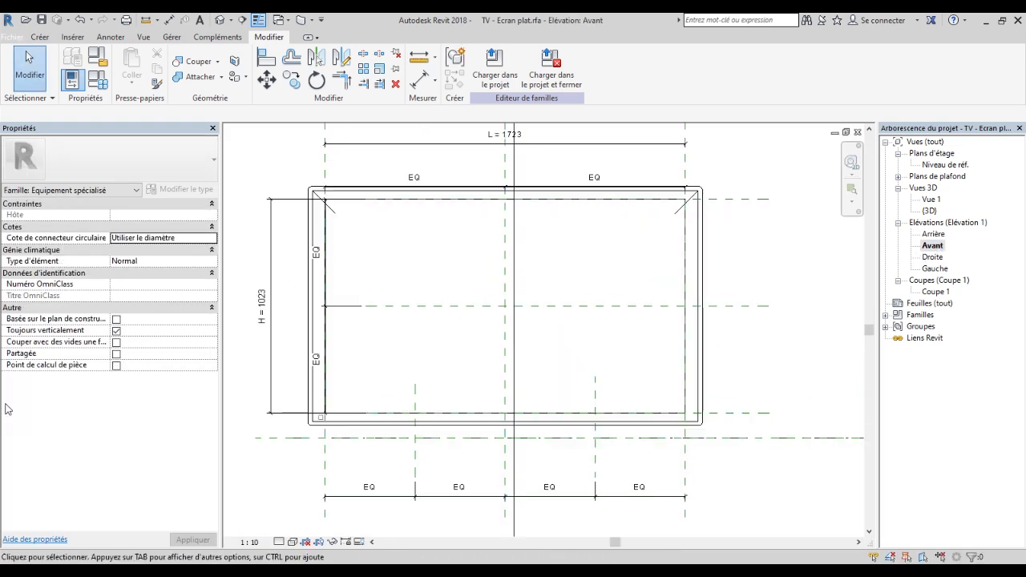
left_click(293, 542)
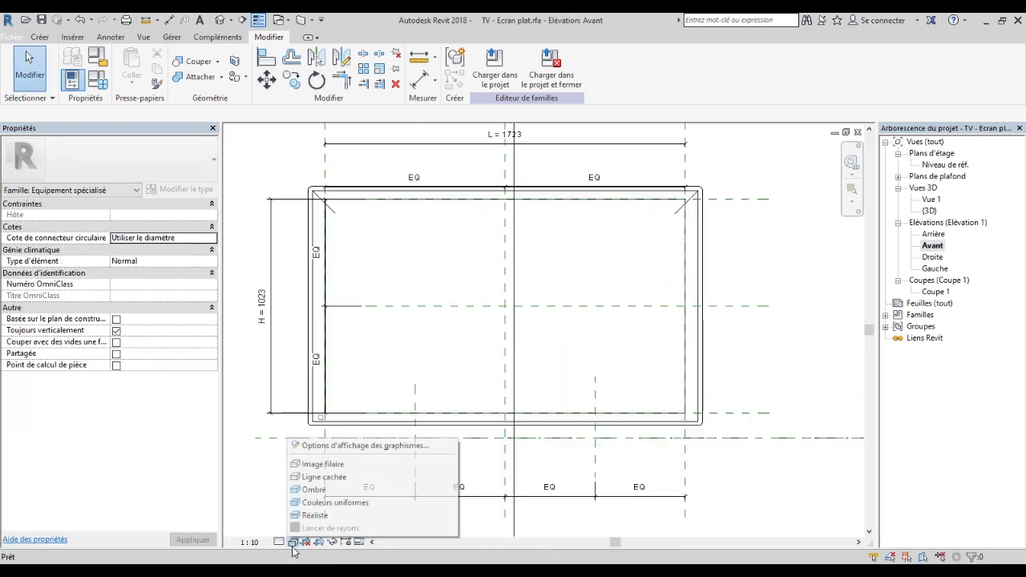
left_click(328, 503)
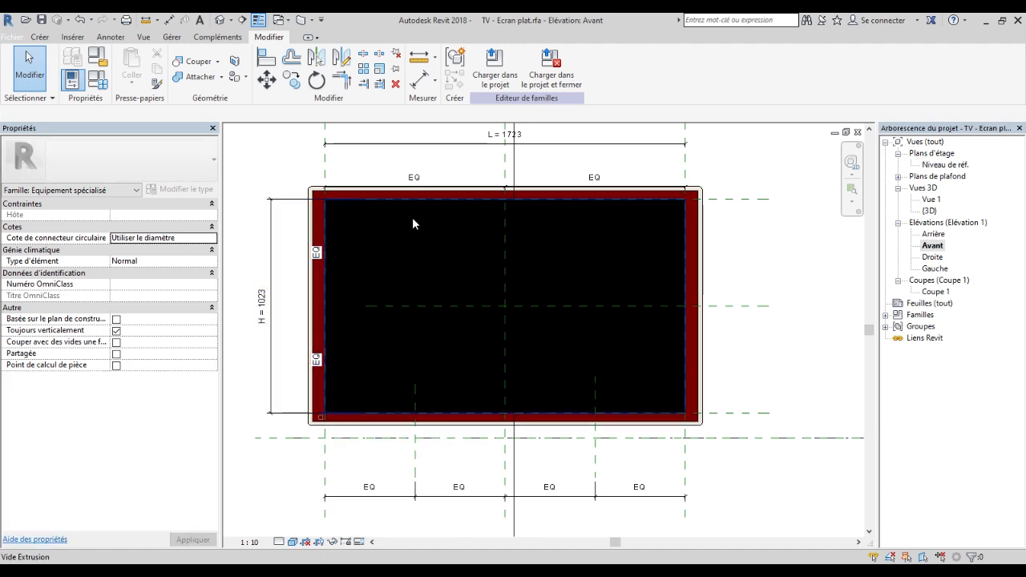
Start a solid extrusion and set its work plane by picking the face of the screen's void extrusion.
left_click(39, 36)
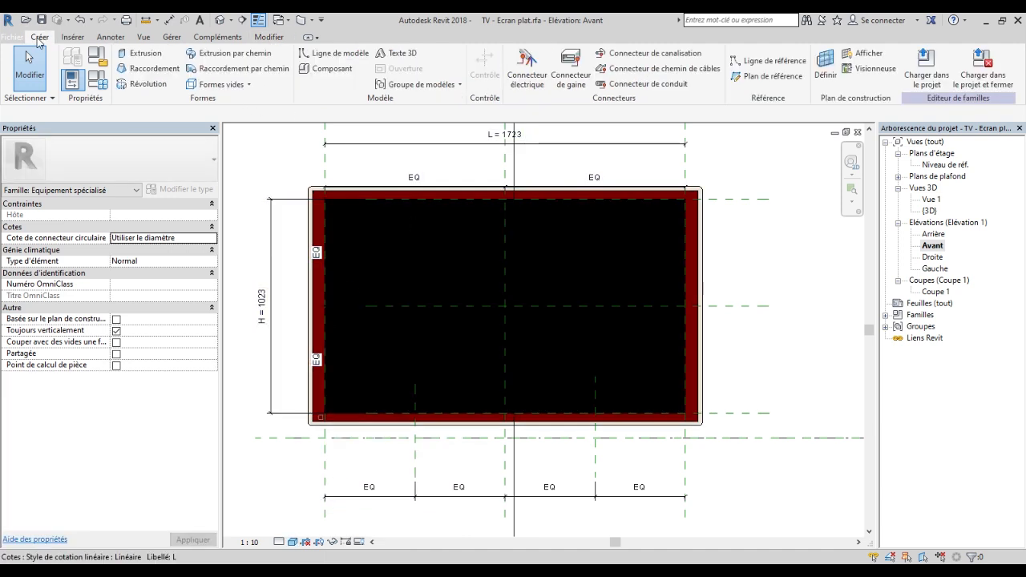
left_click(144, 52)
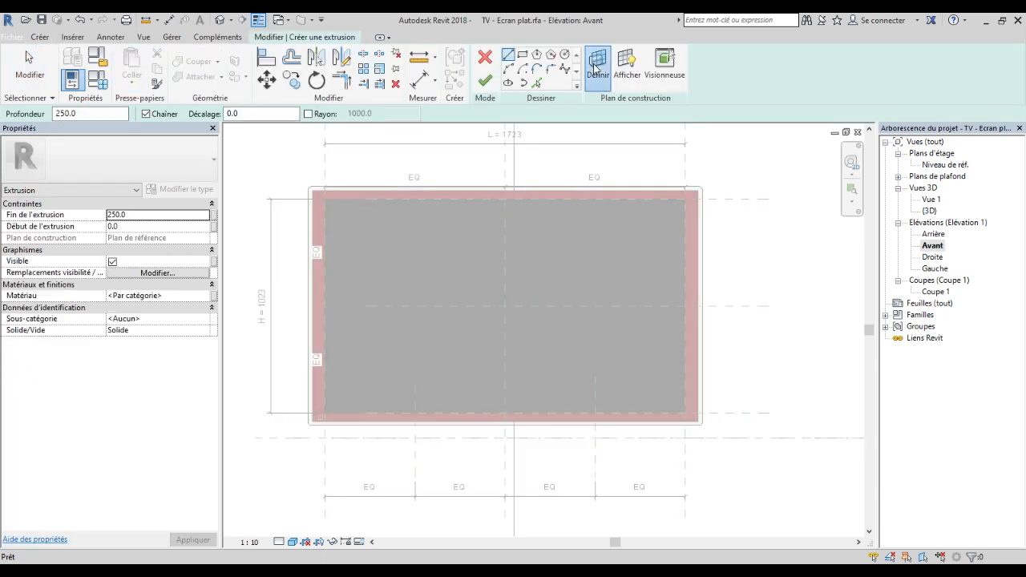
left_click(519, 243)
left_click(558, 302)
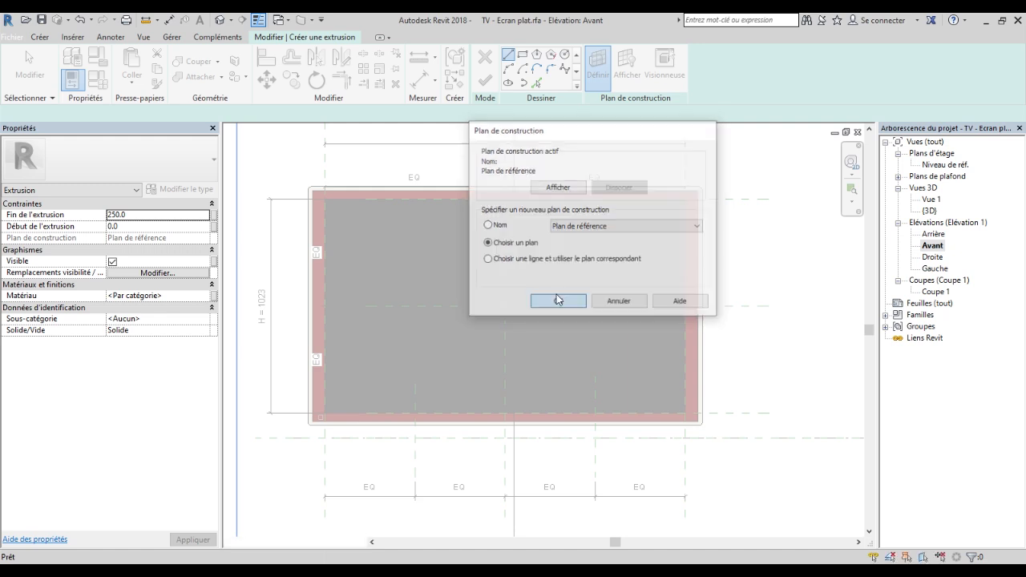
left_click(609, 235)
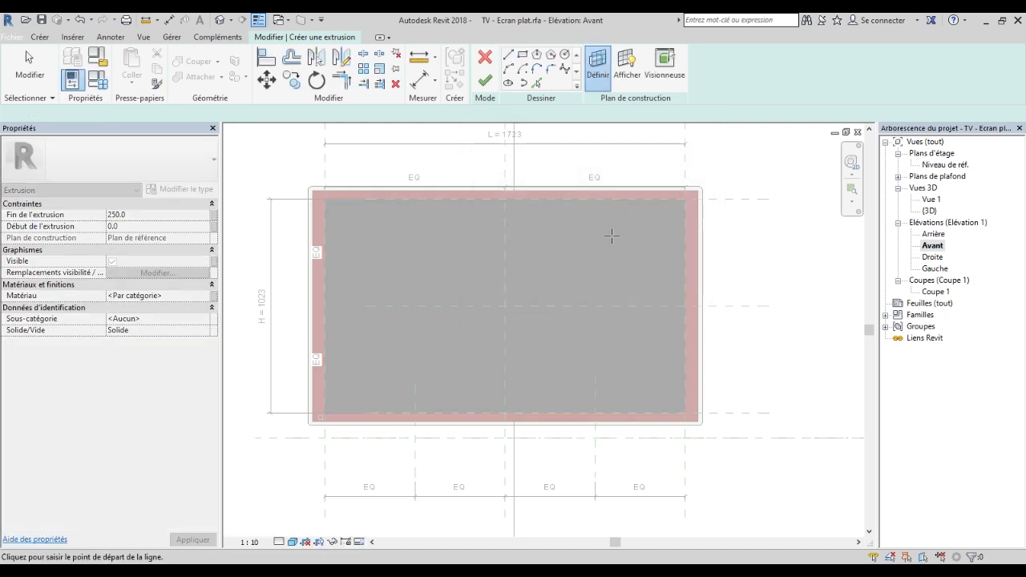
Sketch a rectangle covering the black TV screen, between opposite inner corners of the red frame.
left_click(522, 53)
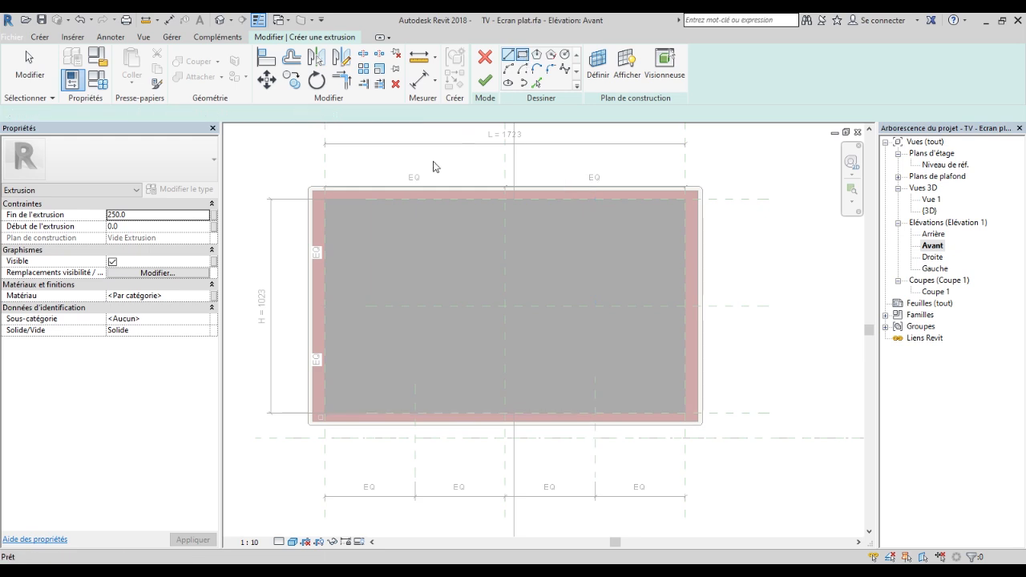
scroll(336, 210, "up", 4)
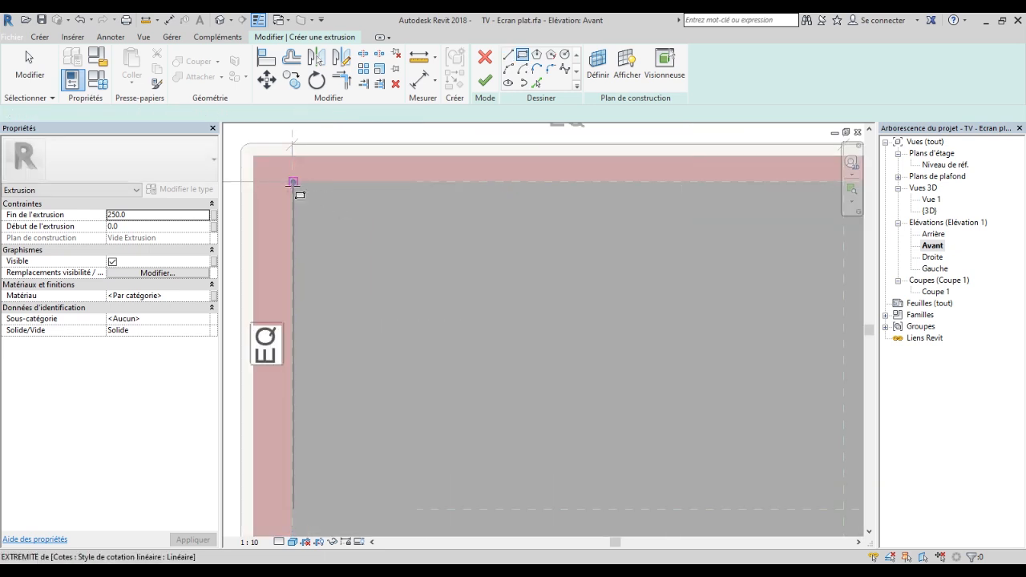
left_click(291, 183)
scroll(317, 208, "down", 4)
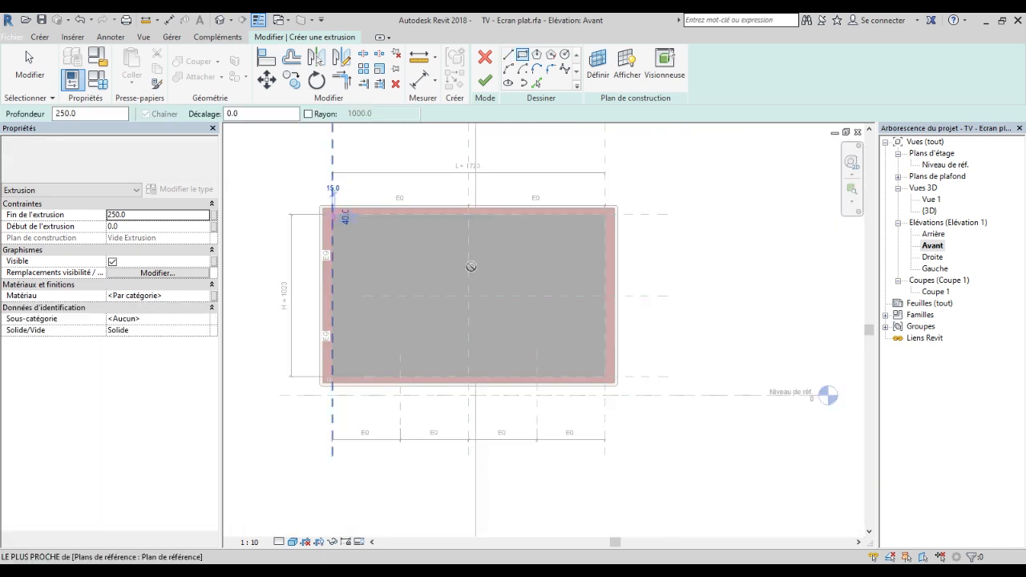
scroll(670, 371, "up", 4)
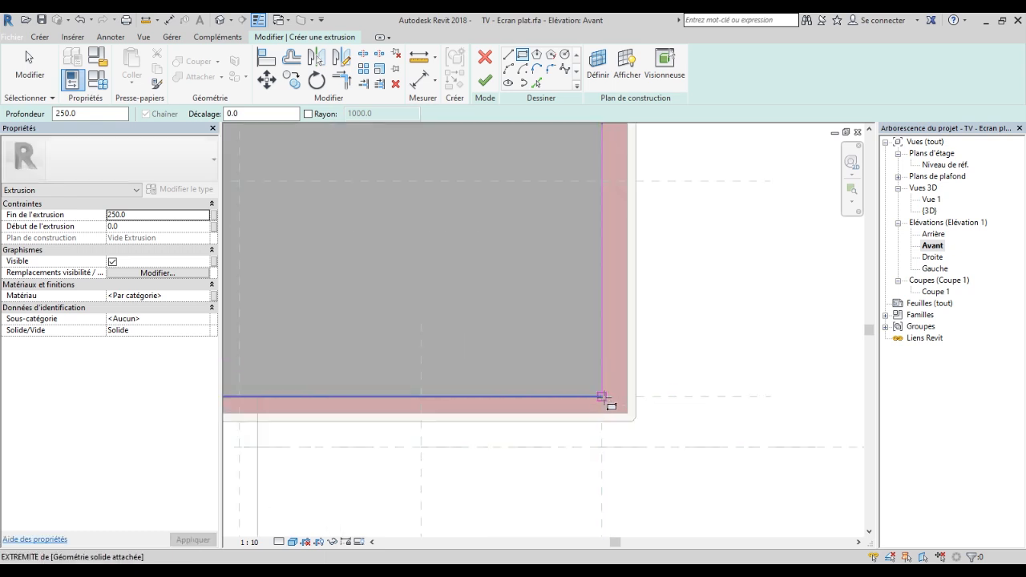
left_click(602, 396)
scroll(665, 420, "down", 3)
scroll(662, 423, "down", 4)
scroll(675, 423, "down", 1)
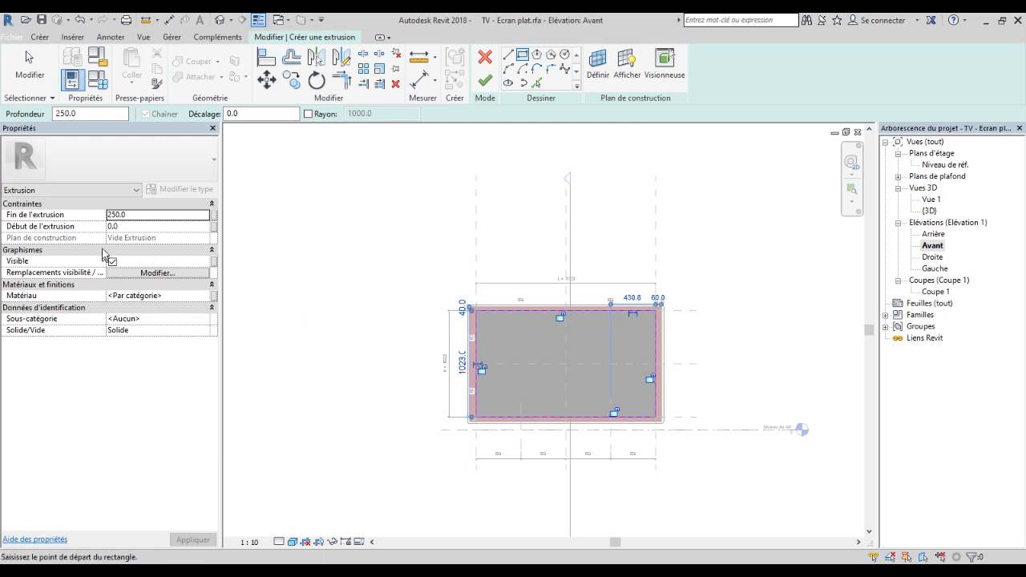
Try to finish the screen extrusion with its end set to 0.
left_click(154, 215)
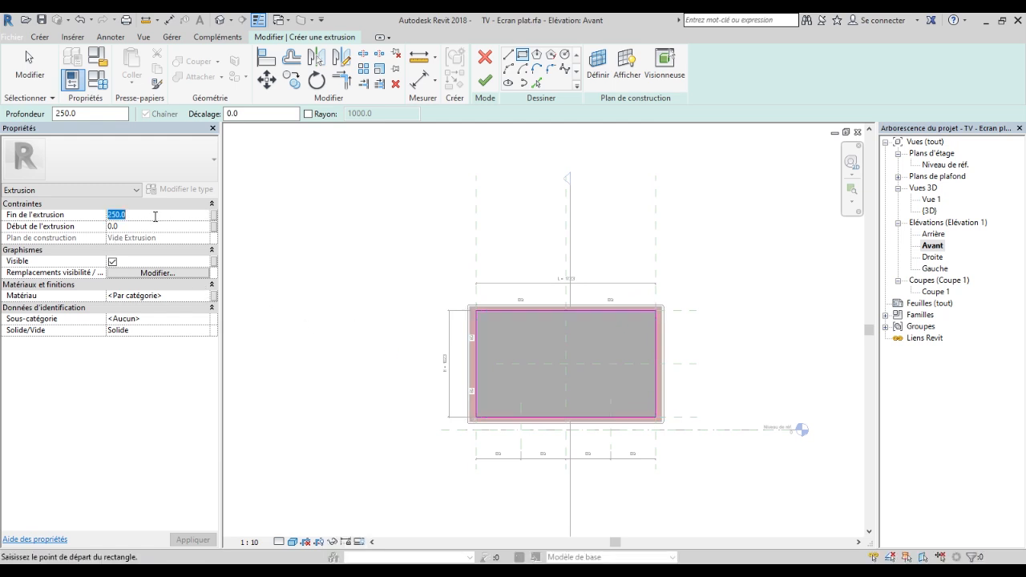
type("0")
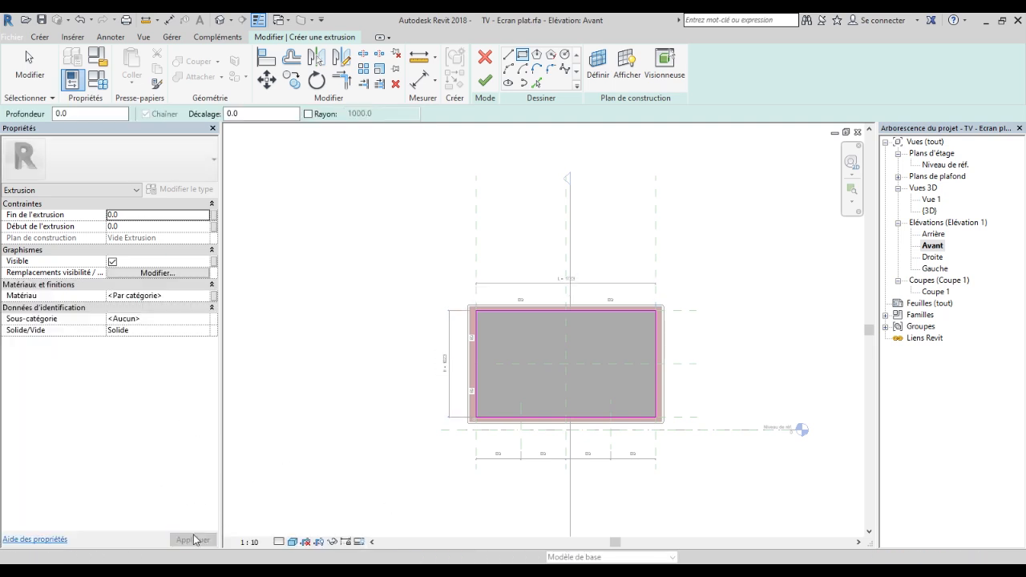
left_click(198, 537)
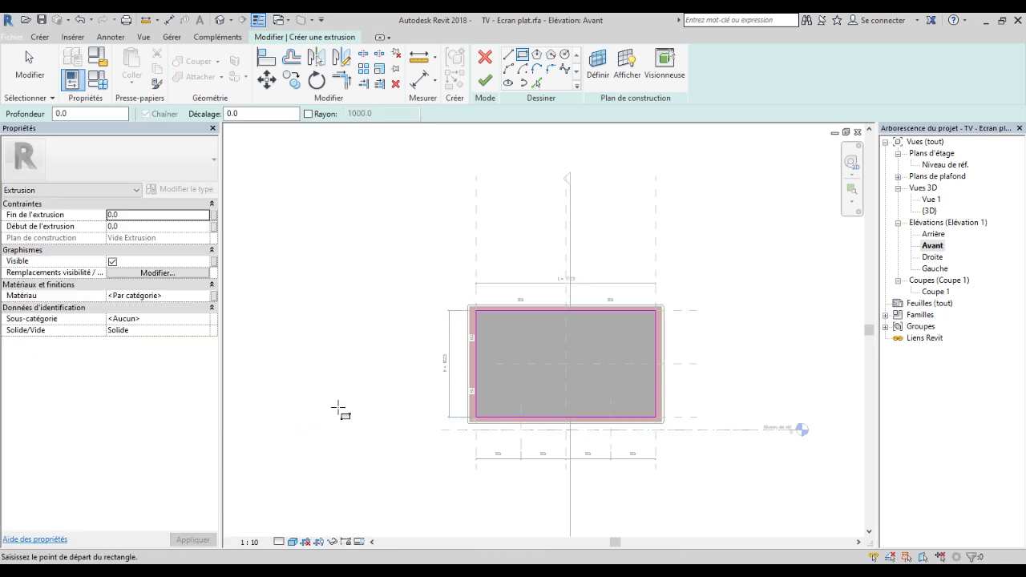
left_click(485, 81)
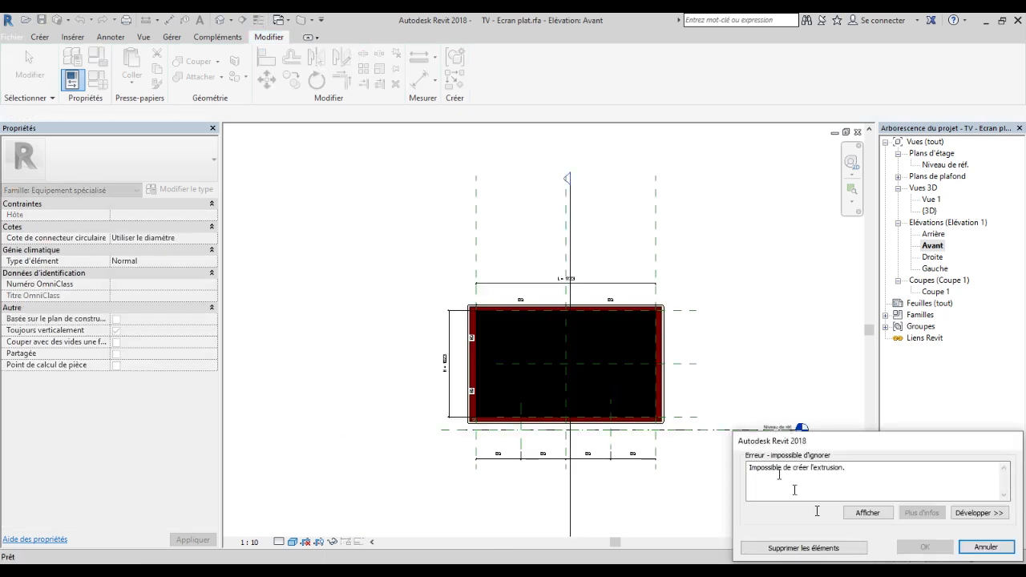
left_click(985, 547)
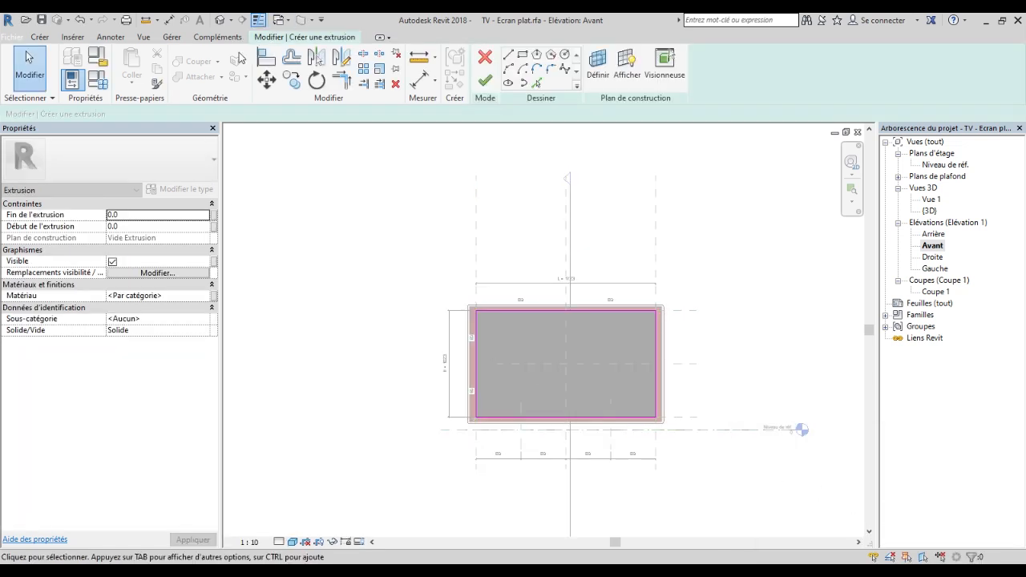
Set the family's length units to millimetres with 3 decimal places.
key("u")
key("n")
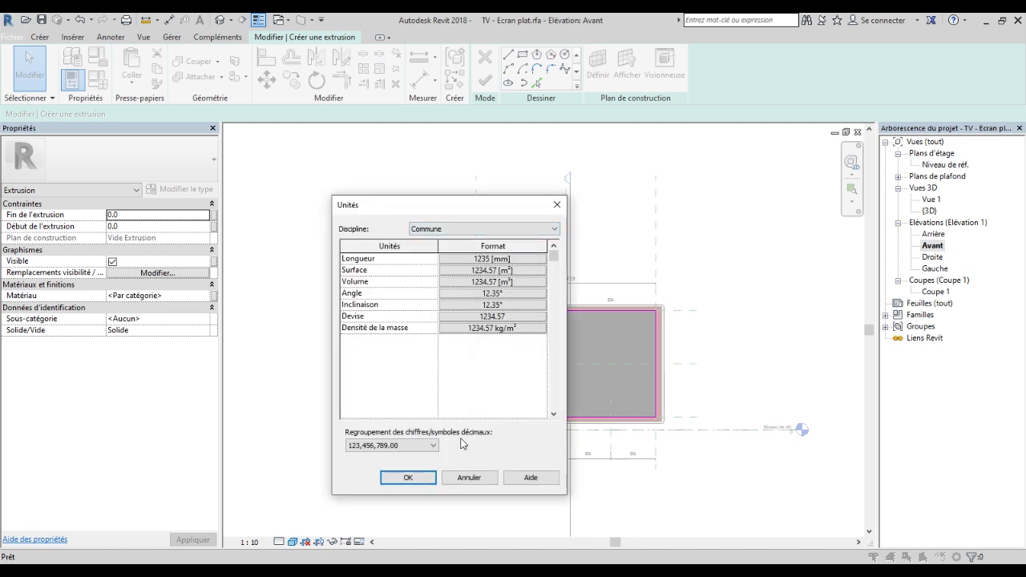
left_click(508, 259)
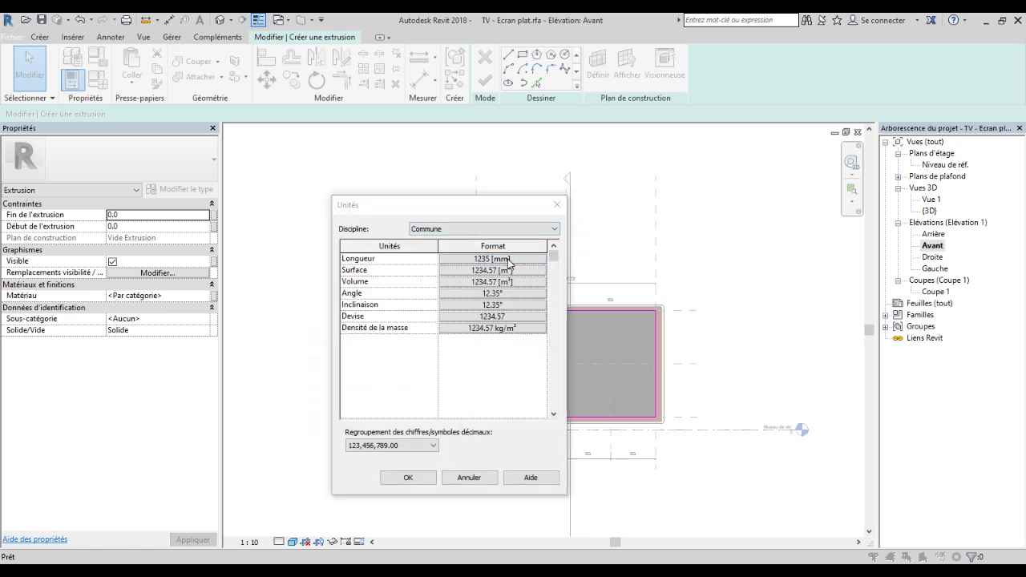
left_click(373, 341)
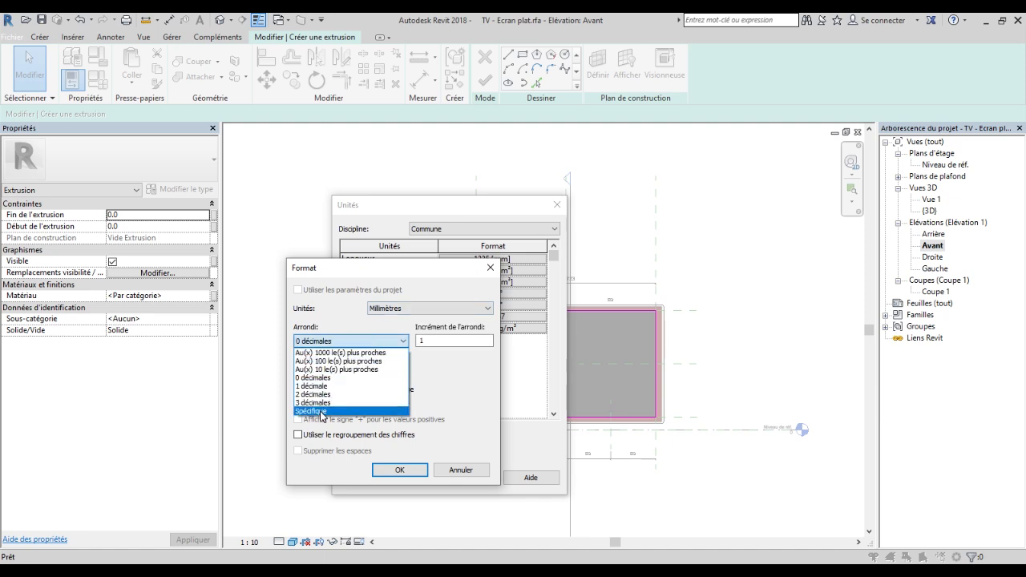
left_click(313, 411)
left_click(388, 307)
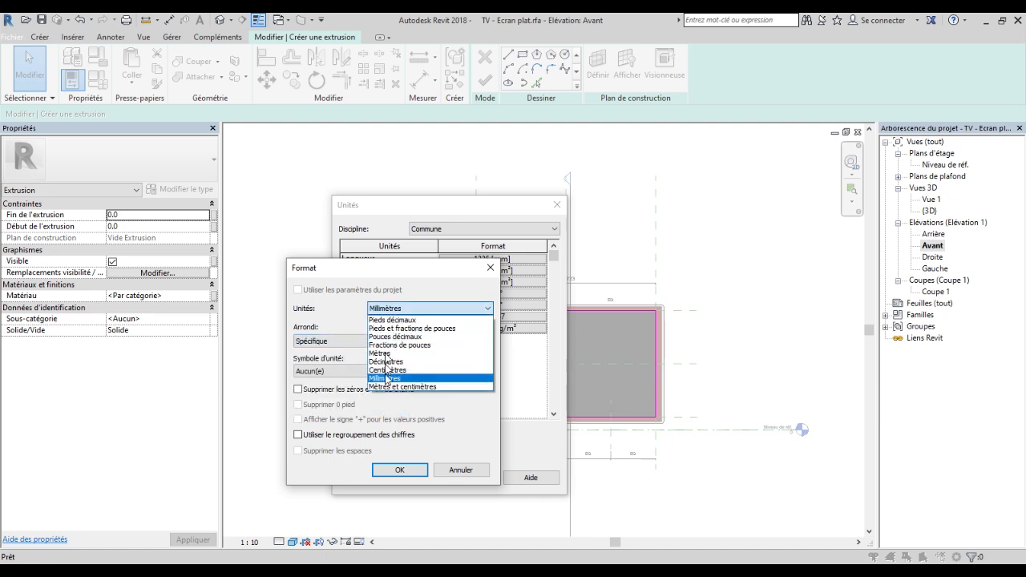
left_click(339, 369)
left_click(336, 341)
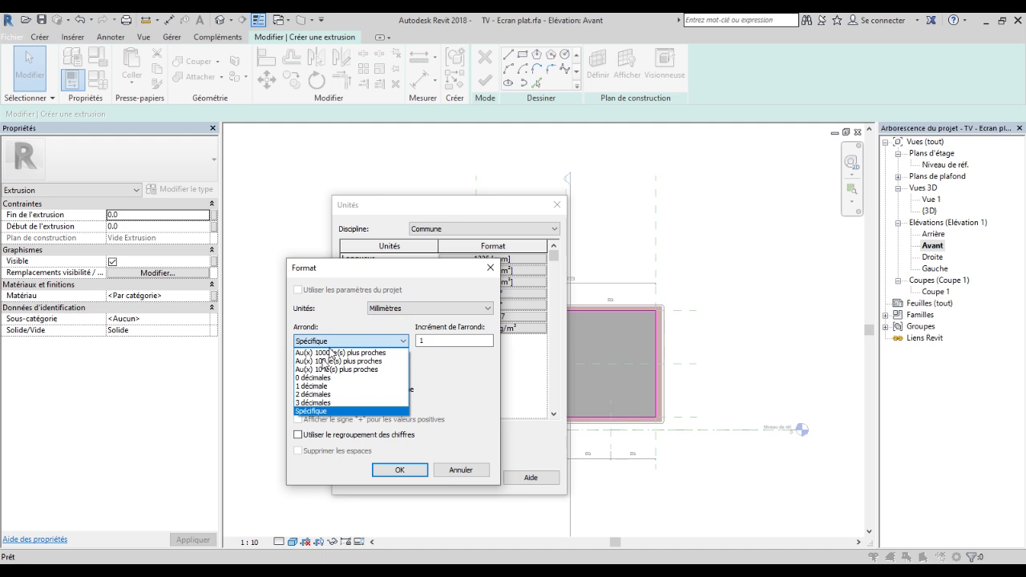
left_click(313, 402)
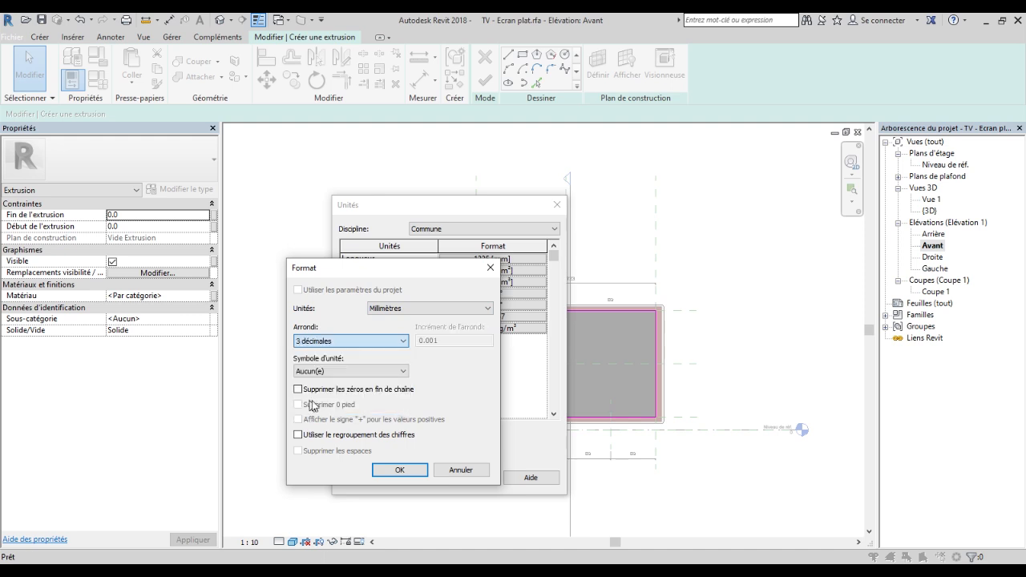
left_click(396, 471)
left_click(403, 476)
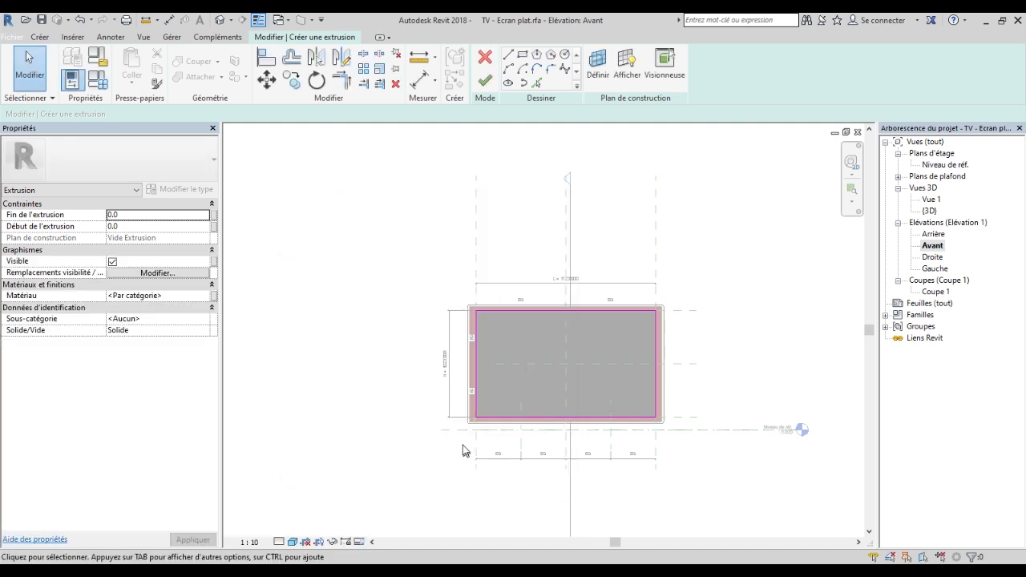
Set the extrusion end to 0.010 mm and finish the thin screen panel.
left_click(118, 216)
type("1")
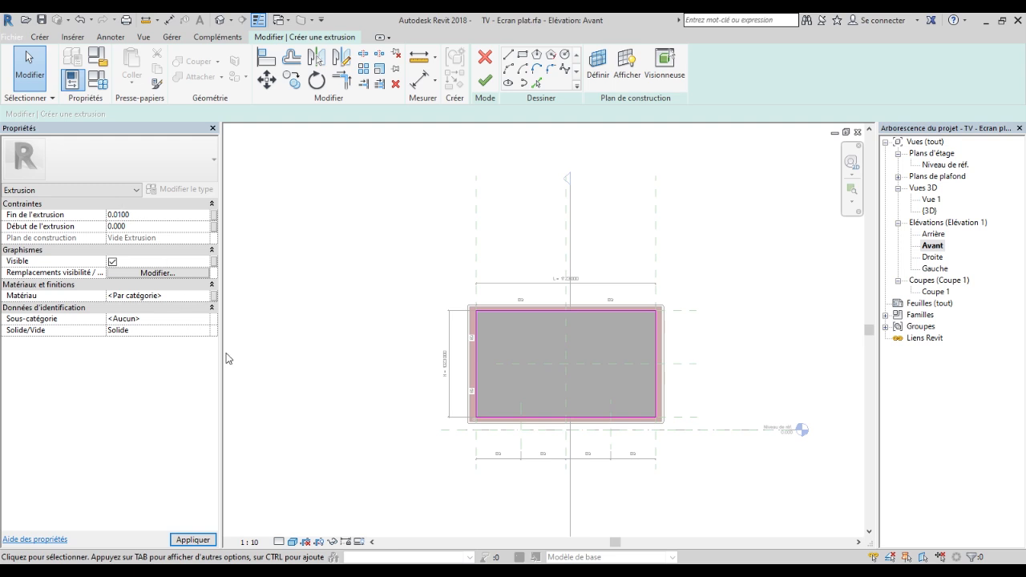
left_click(484, 81)
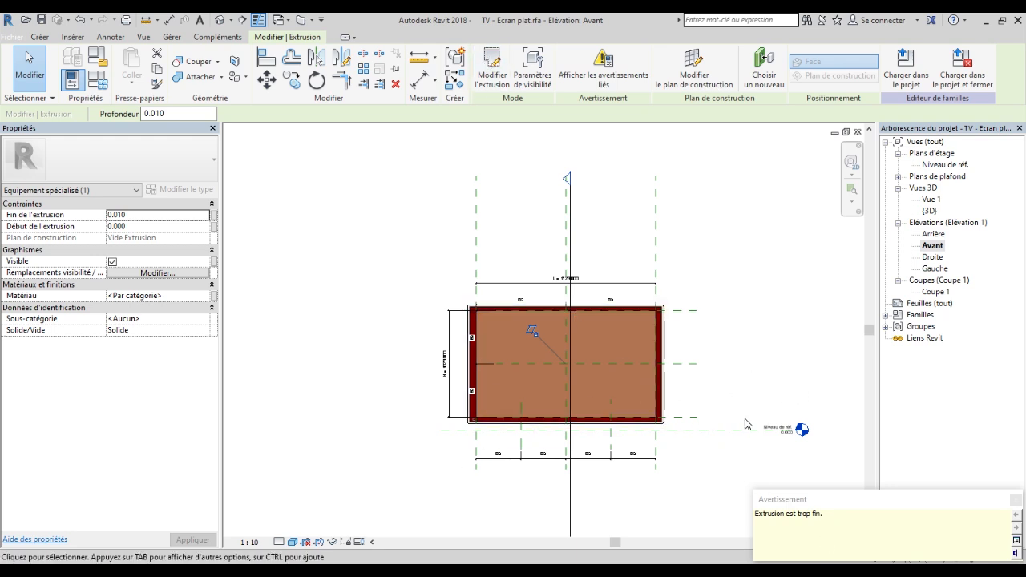
Create a new material named IMAGE and assign it to the thin screen extrusion.
scroll(708, 376, "down", 1)
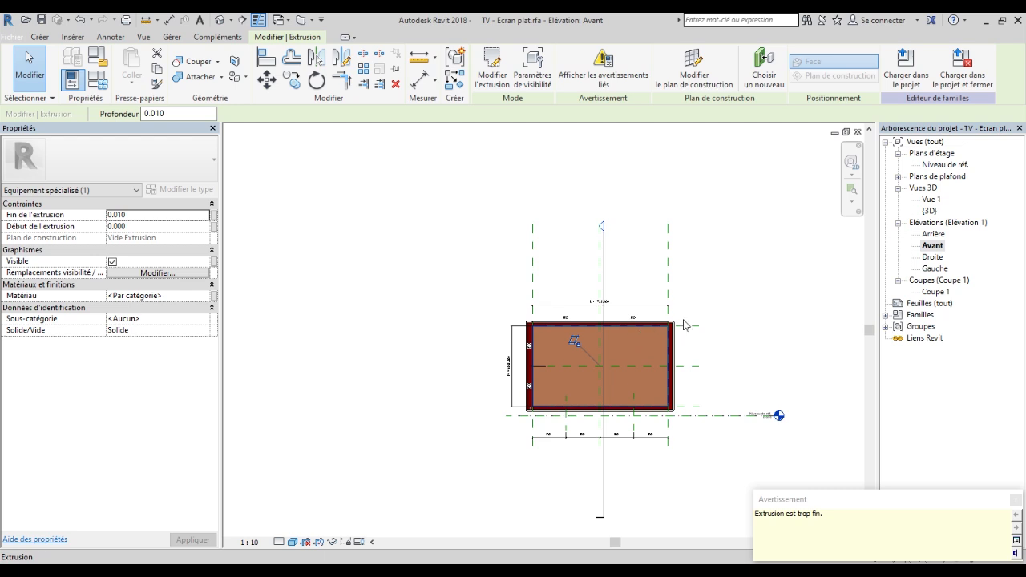
scroll(744, 391, "up", 3)
scroll(724, 344, "down", 2)
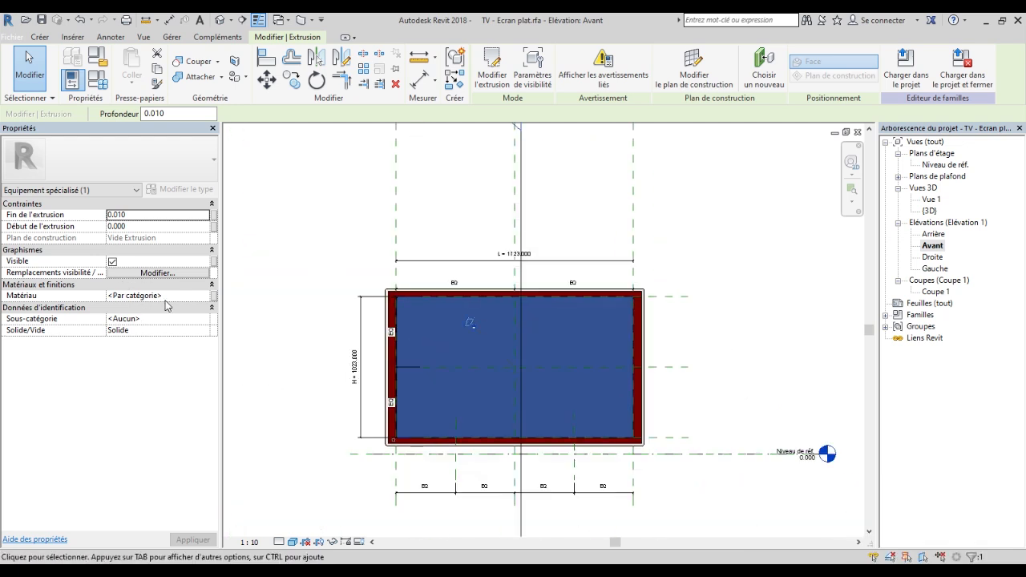
left_click(201, 295)
left_click(206, 296)
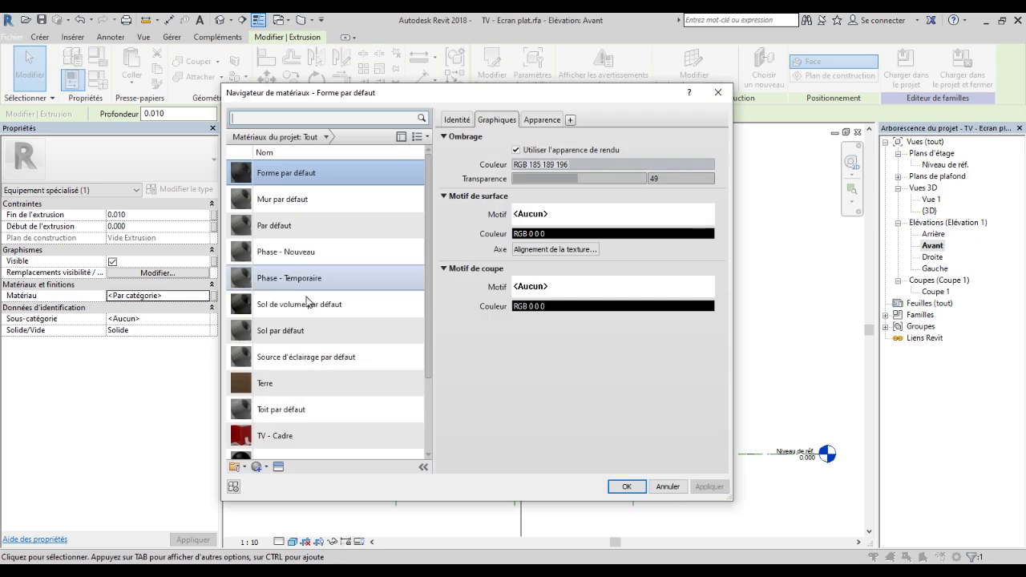
scroll(305, 304, "down", 1)
left_click(267, 467)
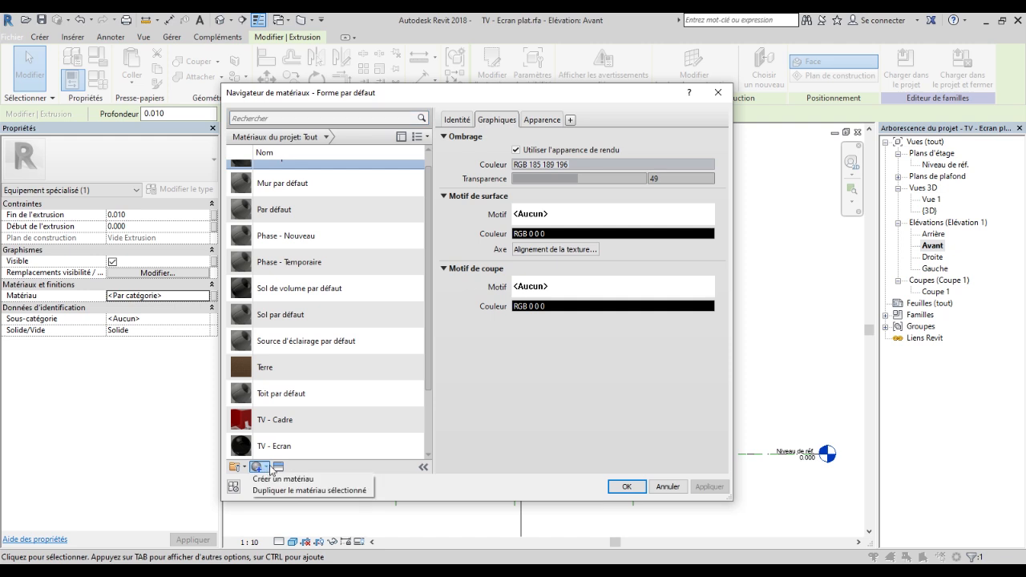
left_click(274, 480)
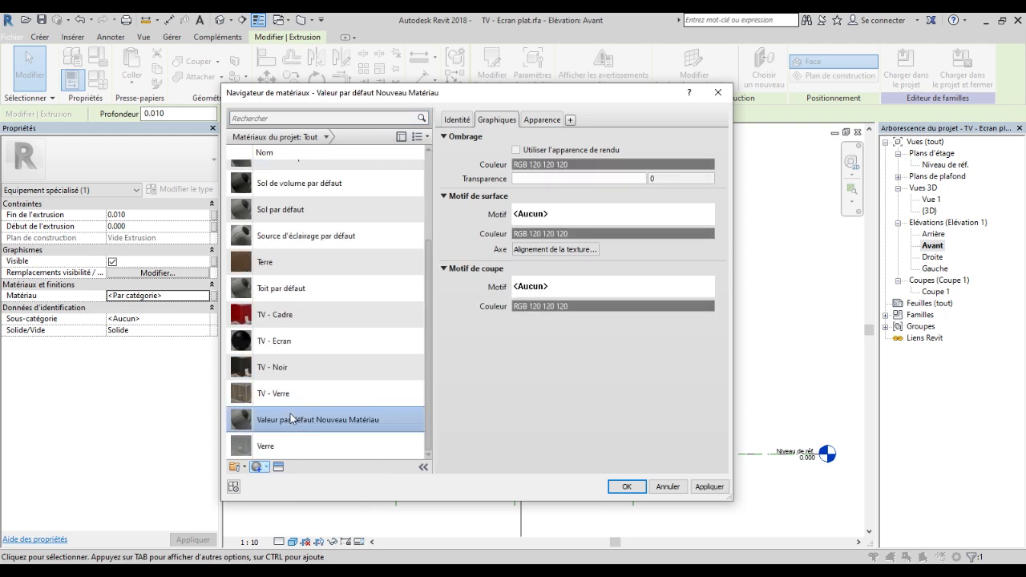
right_click(291, 417)
left_click(326, 450)
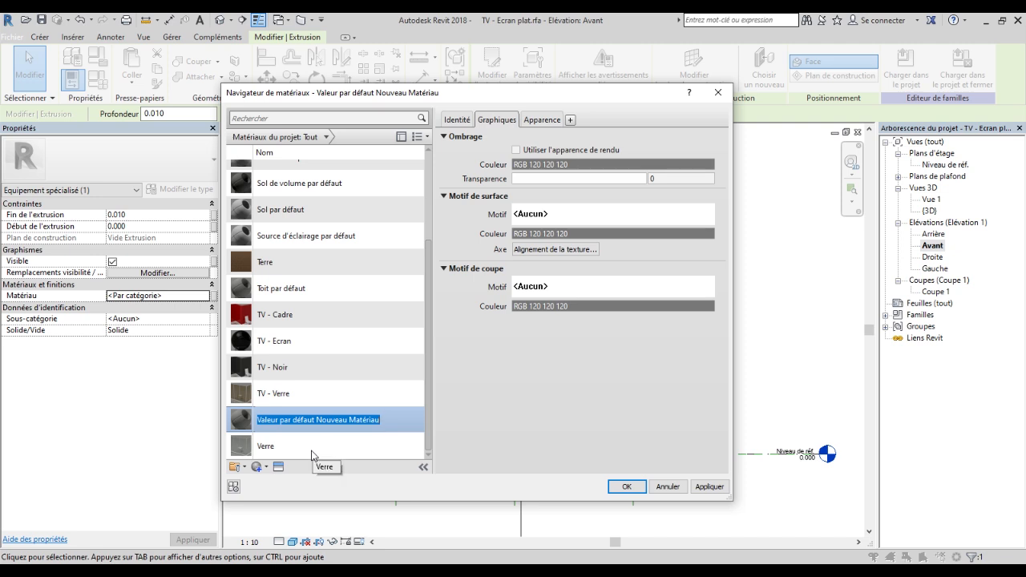
type("IMAGE")
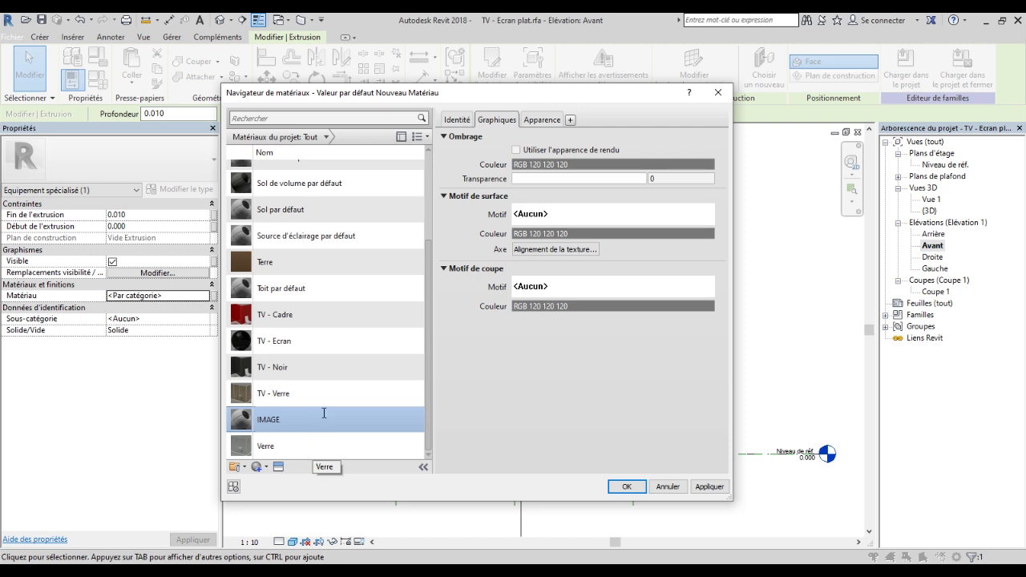
left_click(638, 485)
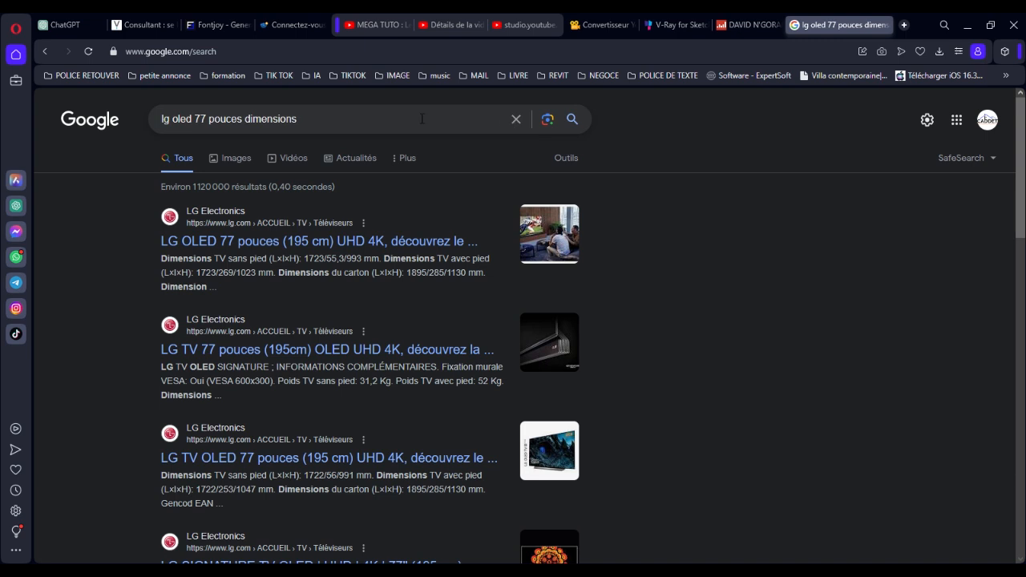
Search Google for NARUTO and browse the image results for a picture to show on the TV screen.
left_click(420, 119)
left_click(515, 119)
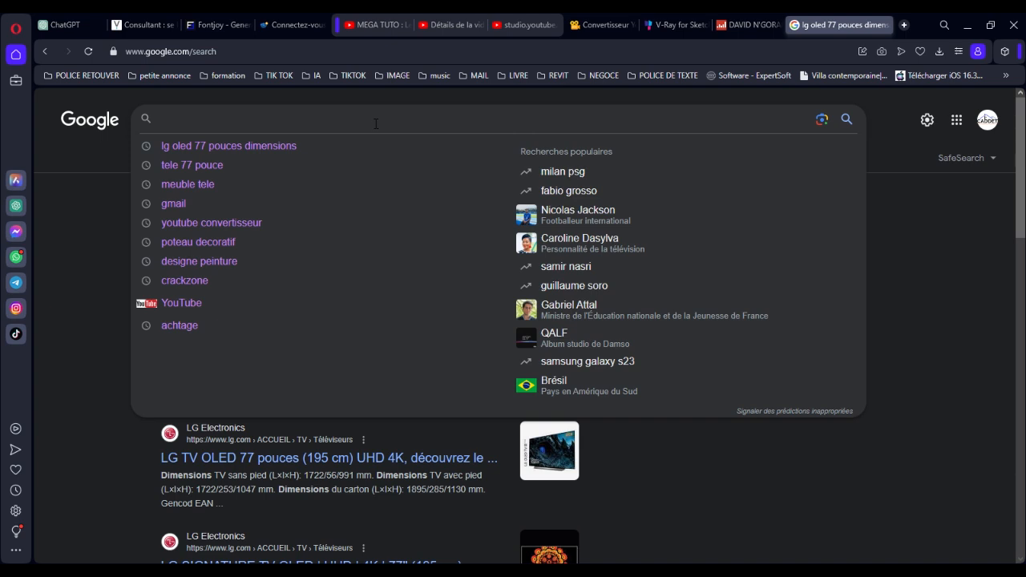
type("NARUT")
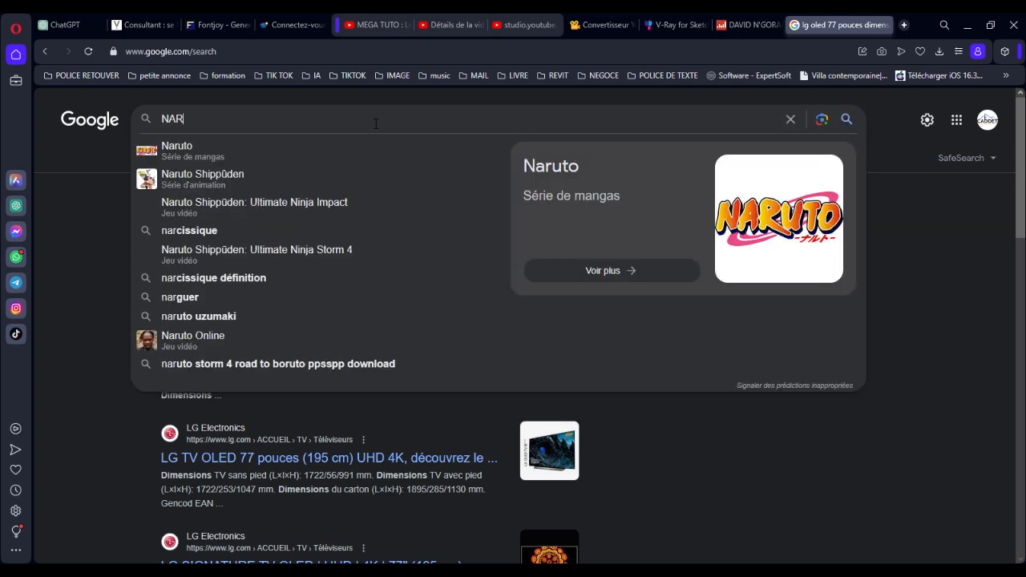
type("O")
key("Return")
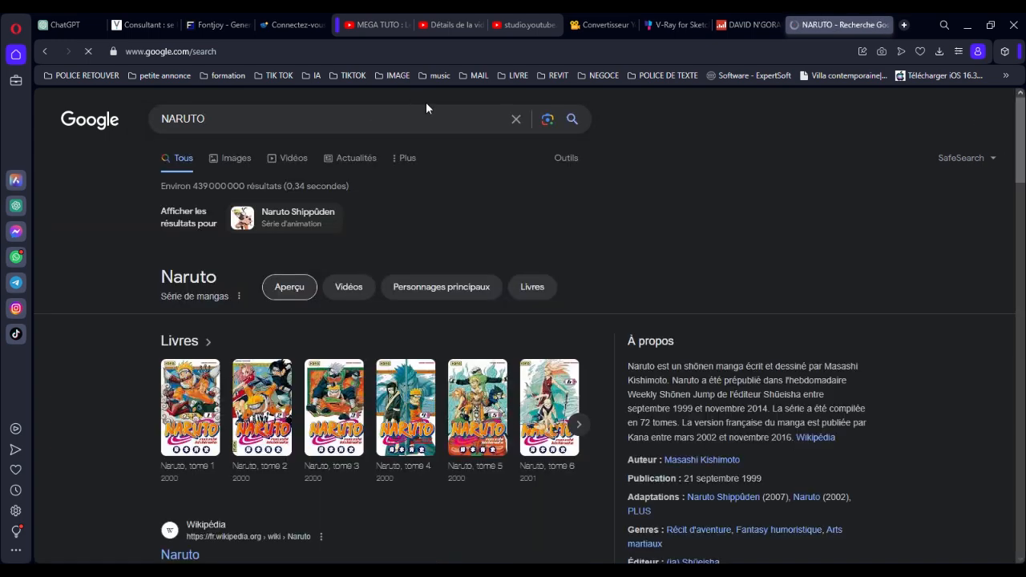
scroll(319, 286, "down", 4)
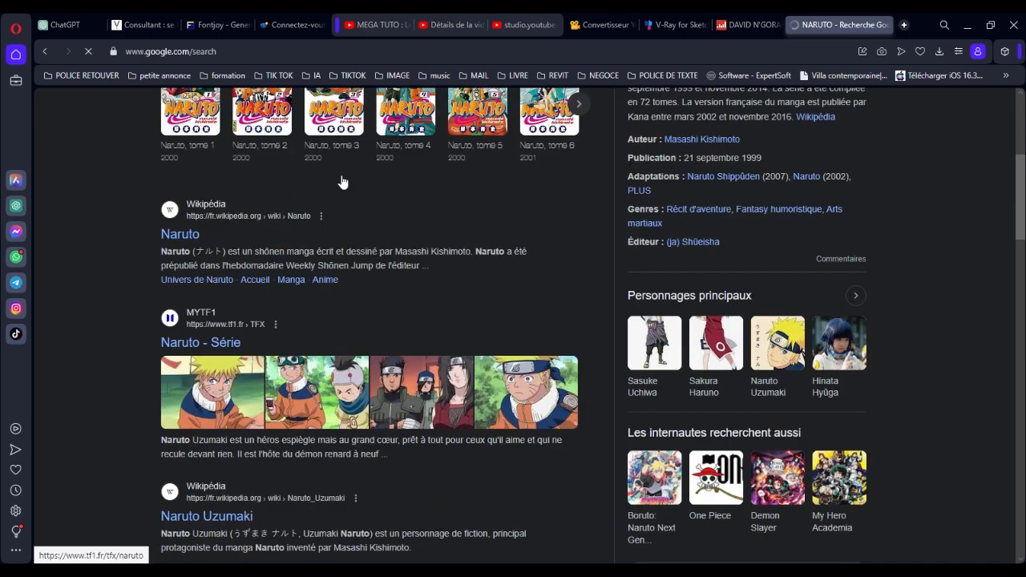
scroll(281, 226, "down", 1)
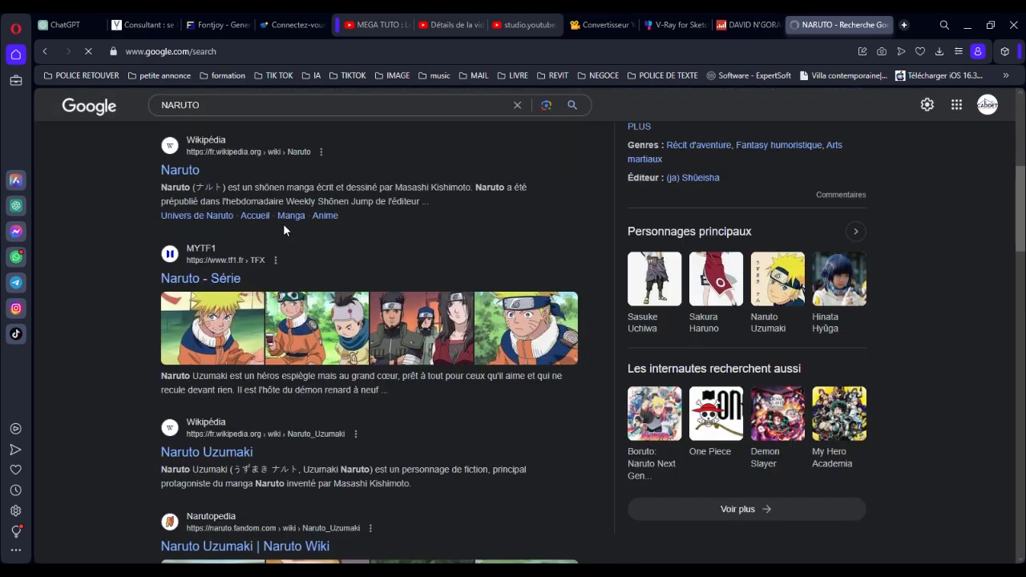
scroll(277, 201, "up", 4)
scroll(273, 184, "up", 1)
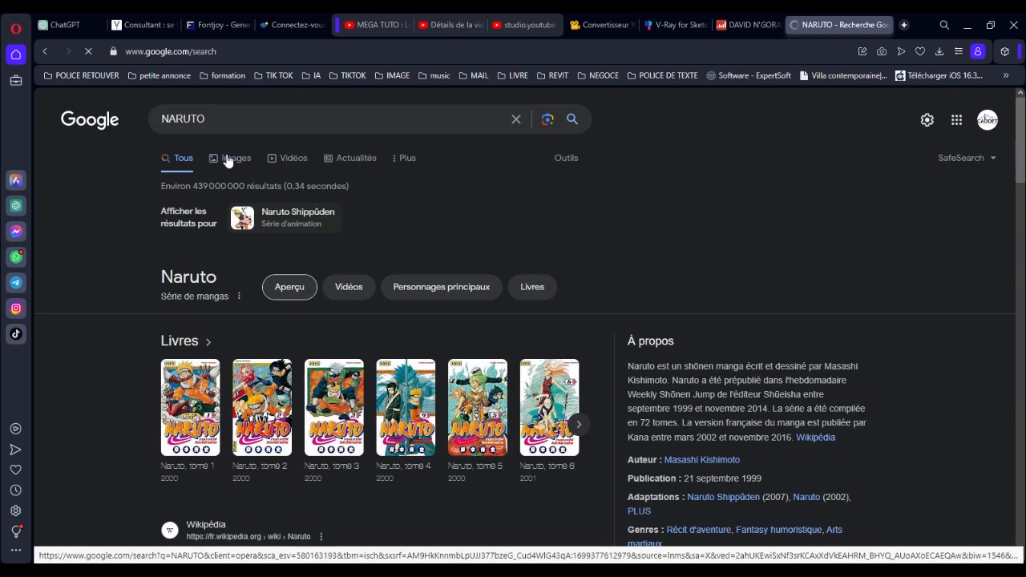
left_click(226, 158)
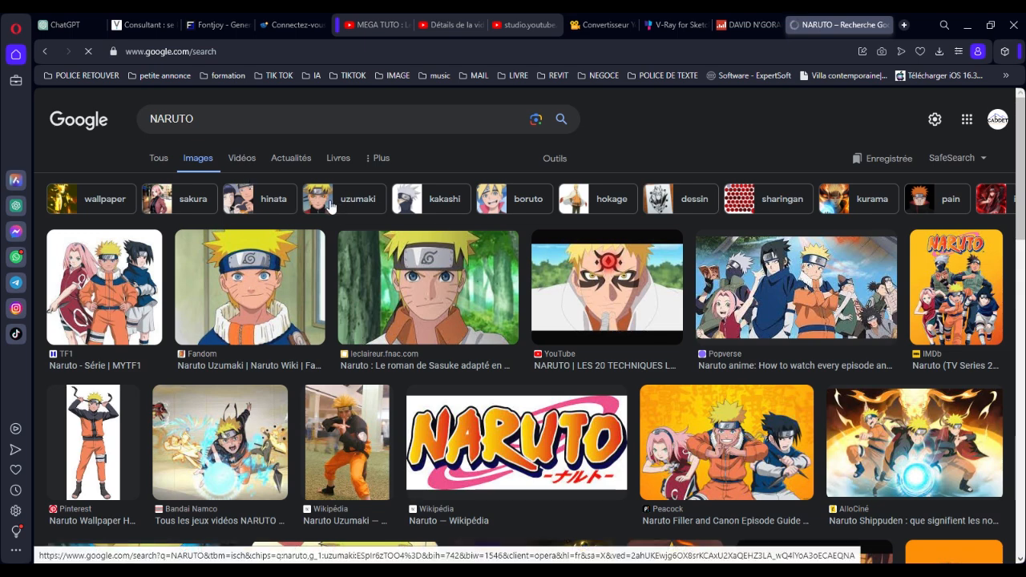
scroll(330, 205, "down", 2)
scroll(293, 140, "up", 2)
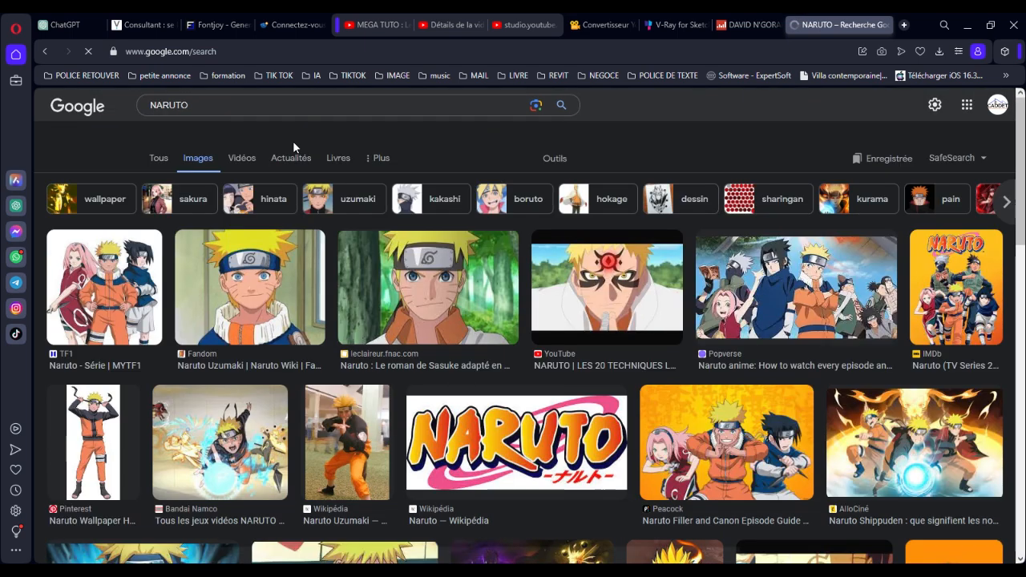
Search Google Images for JOURNAL, refine the query to "journal de 20h aujourd'hui en côte d'ivoire", and browse the pictures.
left_click(223, 119)
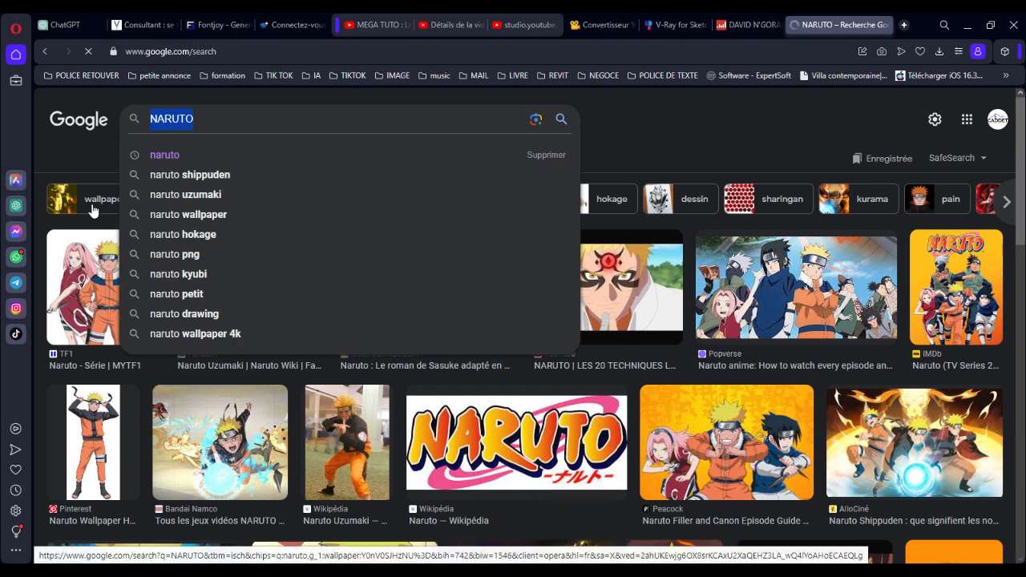
type("JOURNAL")
key("Return")
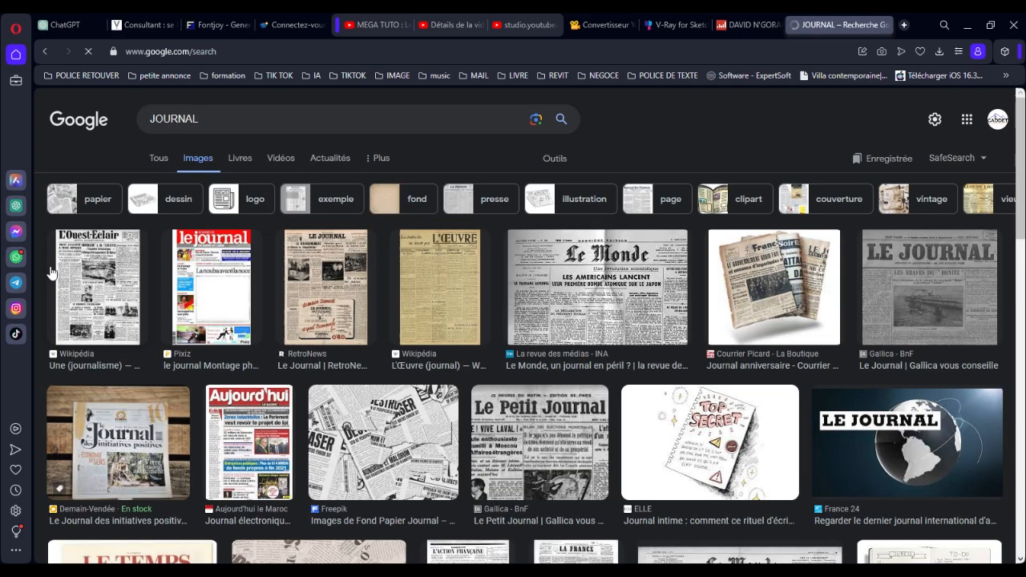
left_click(216, 123)
type("DE")
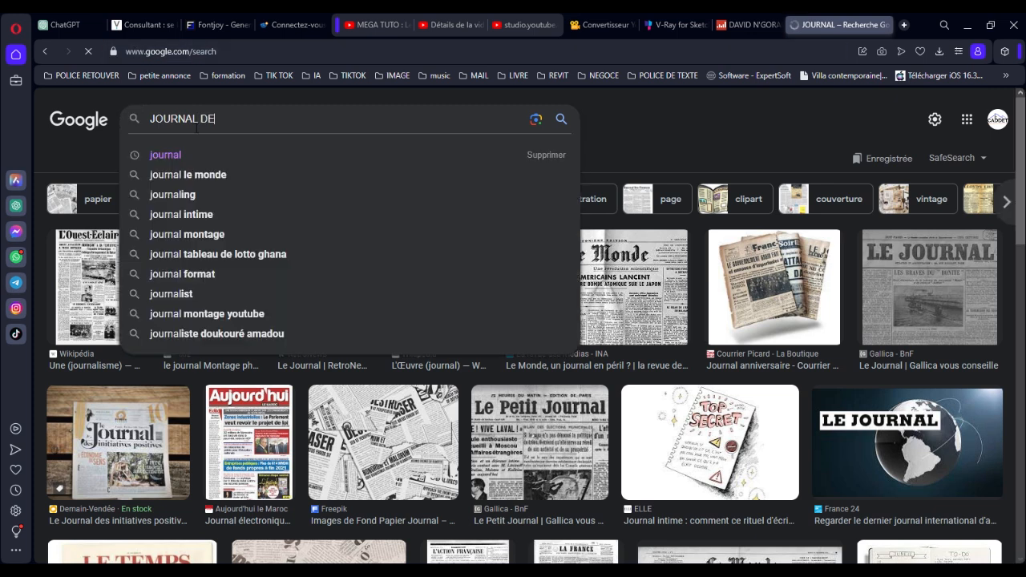
type(" 2")
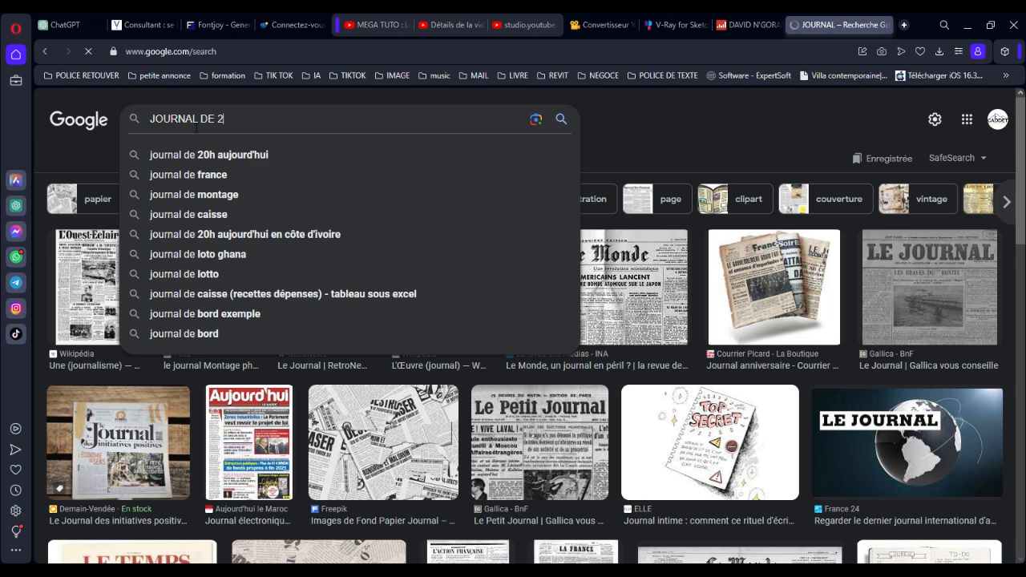
type("0")
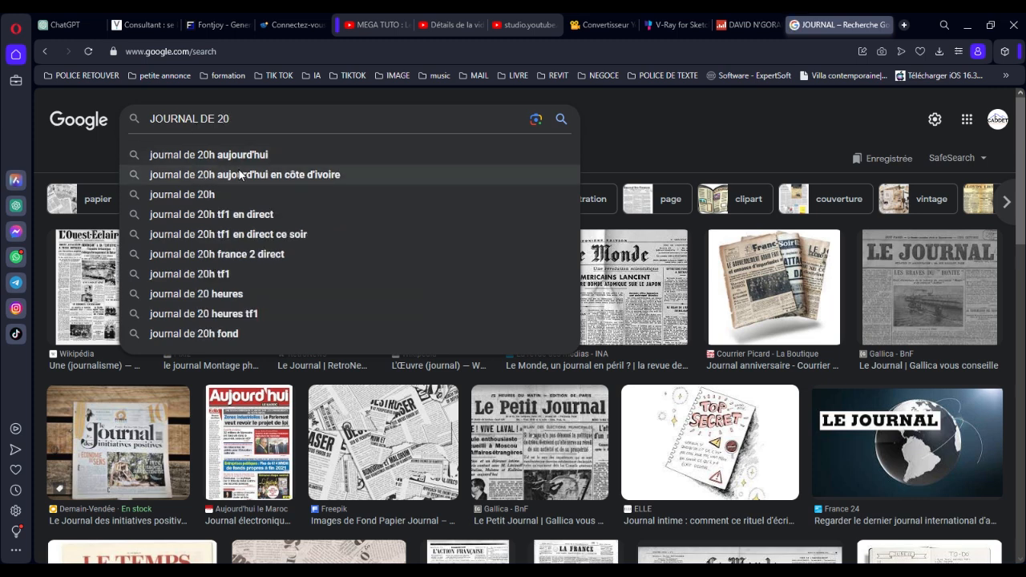
left_click(270, 174)
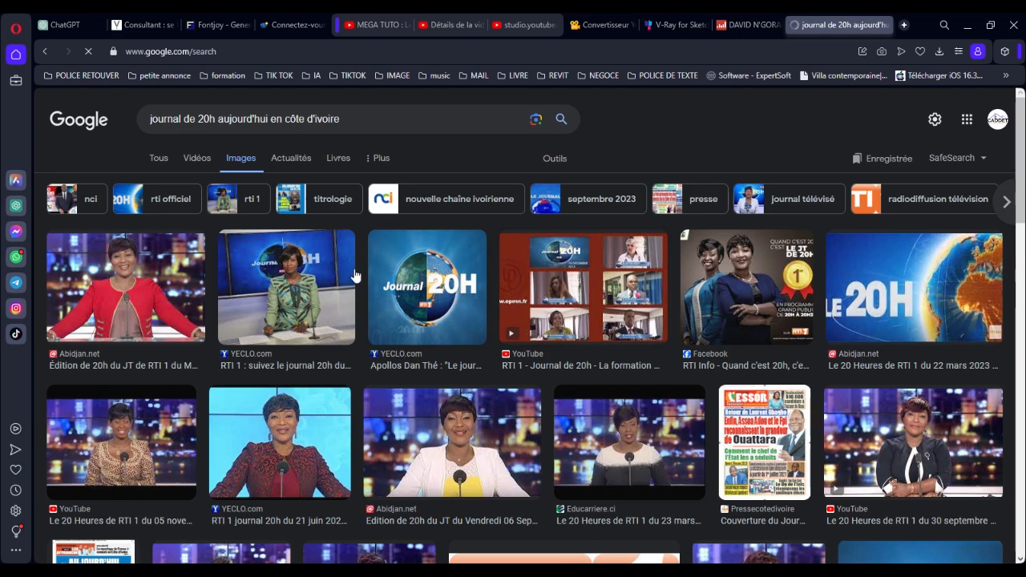
scroll(357, 275, "down", 2)
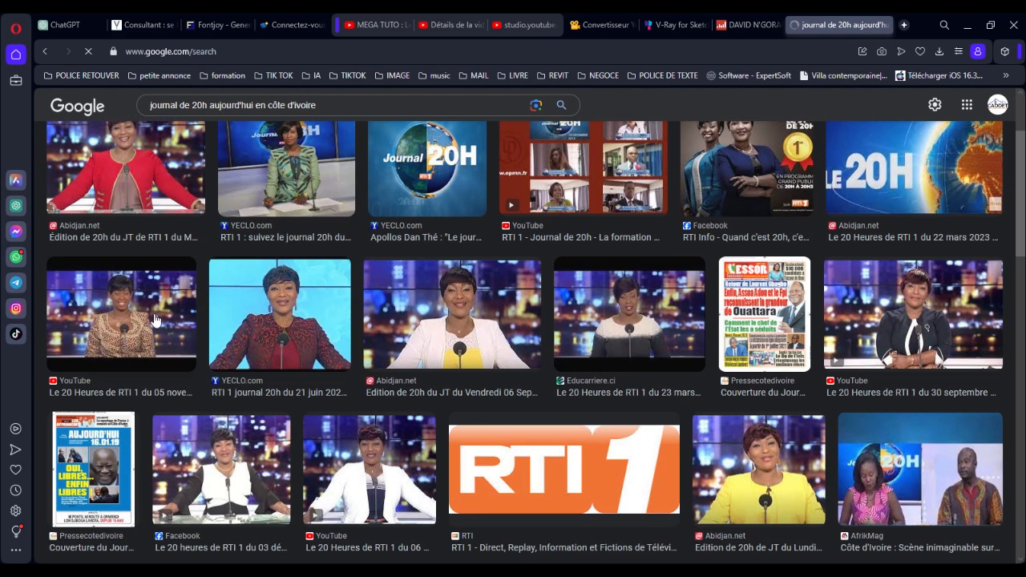
scroll(138, 391, "up", 1)
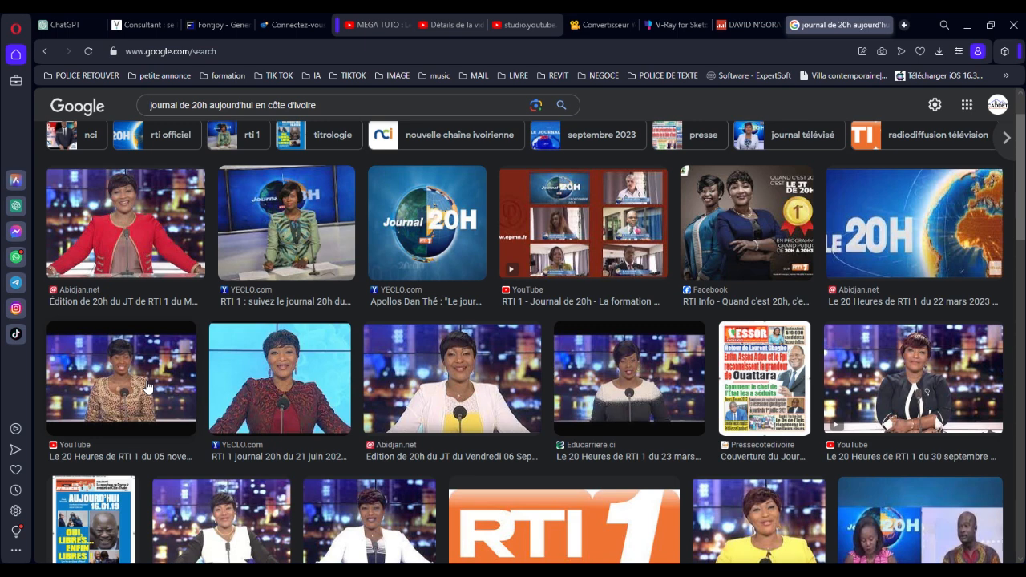
Save the newsreader picture from the "Le 20 Heures de RTI 1 du 05" result as JOURNAL in the Images folder.
right_click(148, 388)
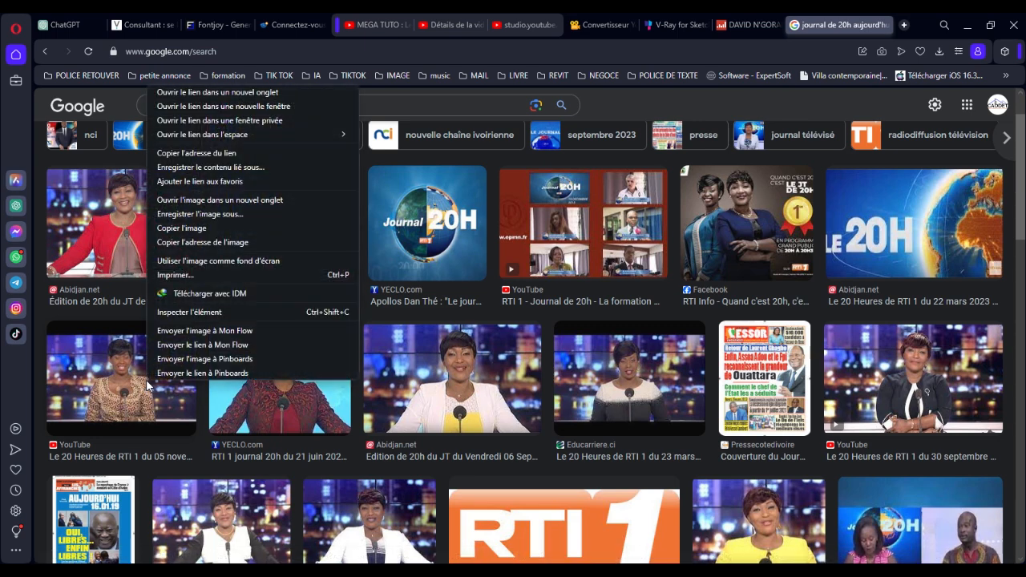
left_click(239, 225)
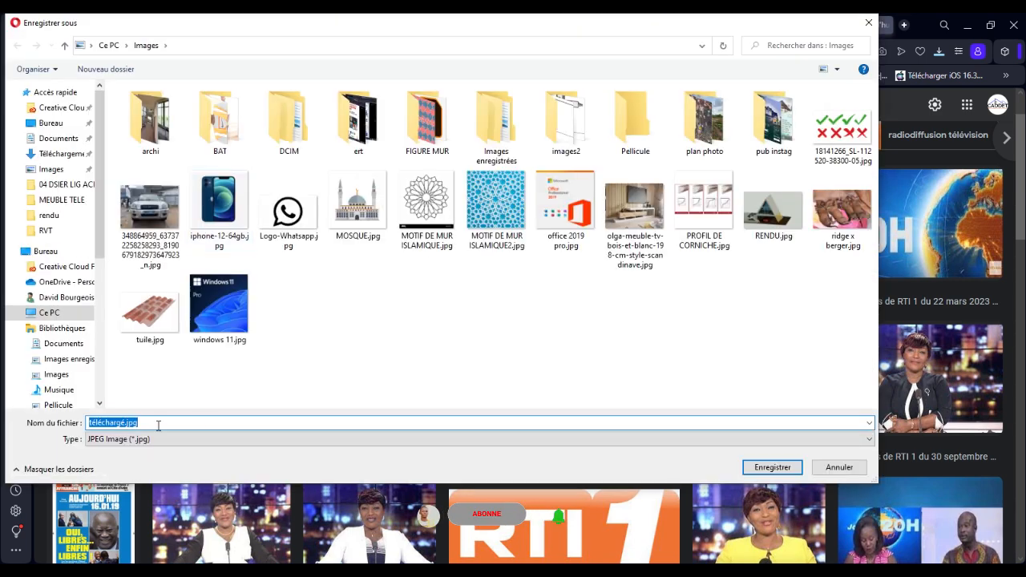
type("JO")
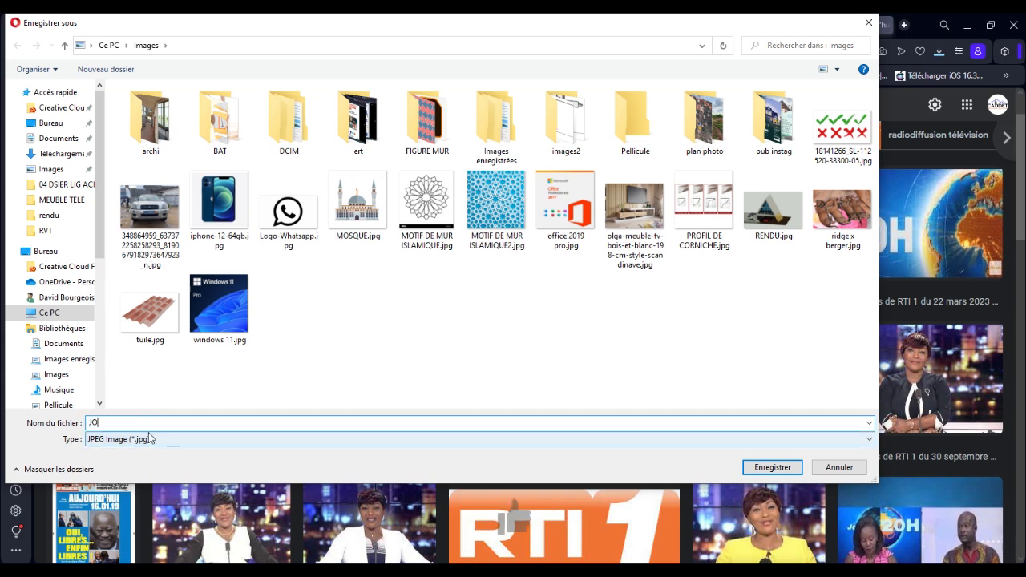
type("URN")
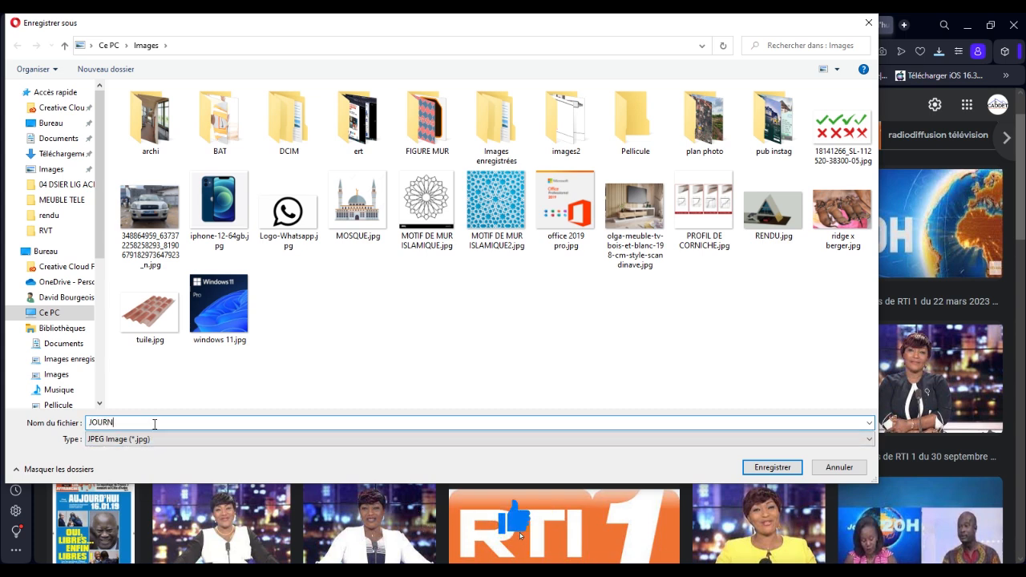
type("AL")
left_click(763, 467)
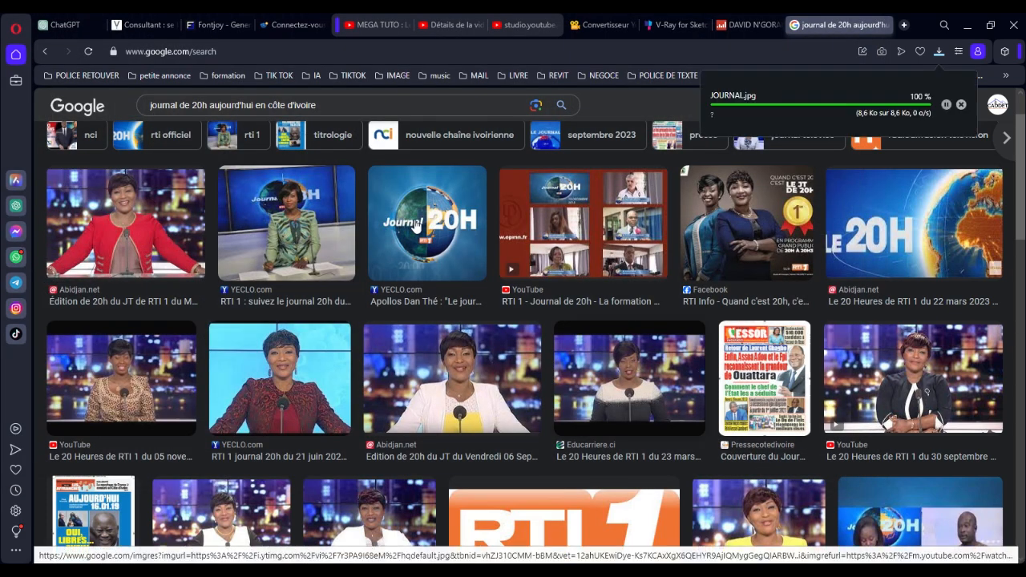
Switch to Revit and load JOURNAL.jpg from the Images folder as the generic appearance image of the IMAGE material.
left_click(966, 25)
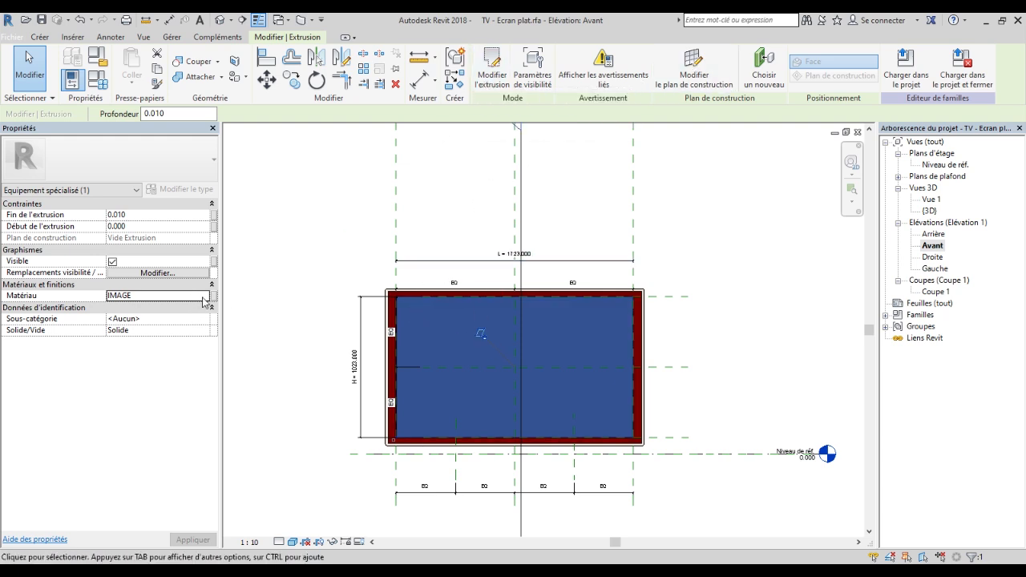
left_click(205, 300)
left_click(205, 295)
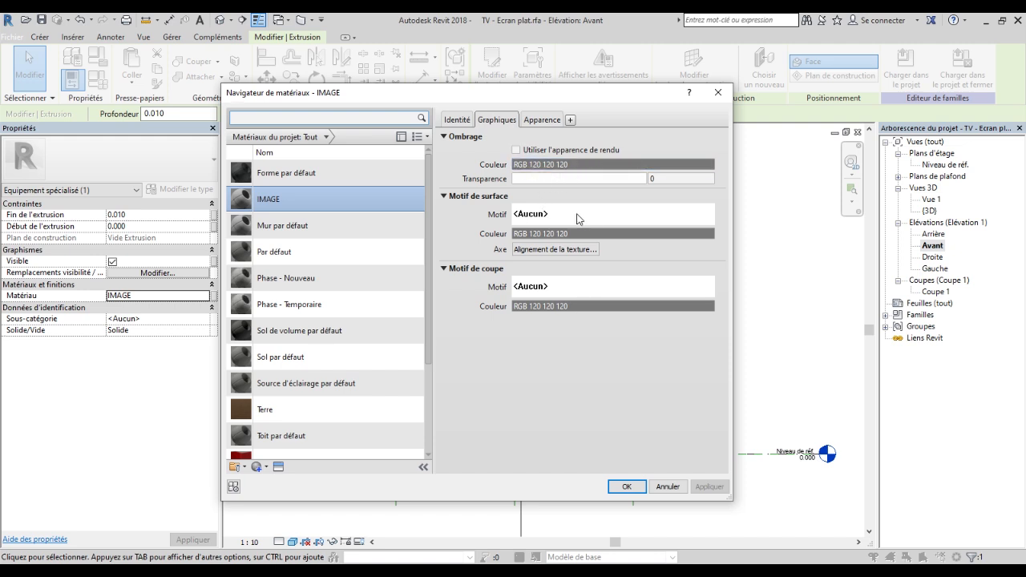
left_click(542, 121)
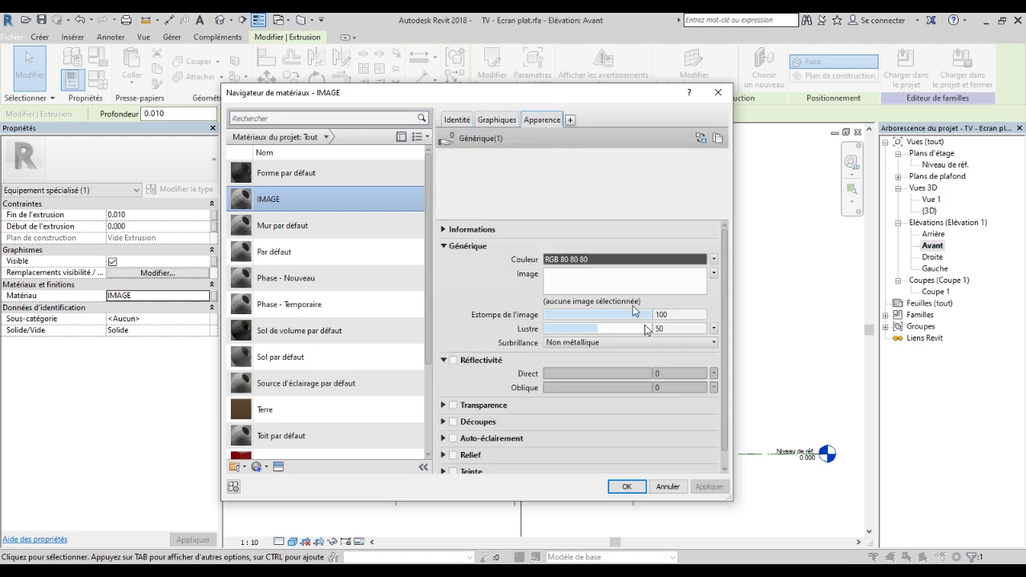
left_click(671, 281)
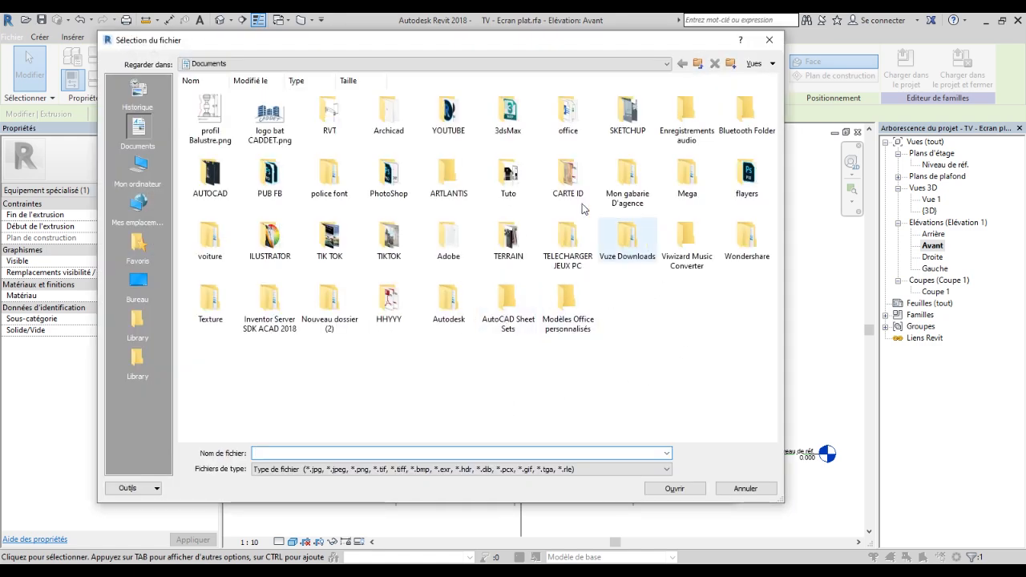
left_click(145, 166)
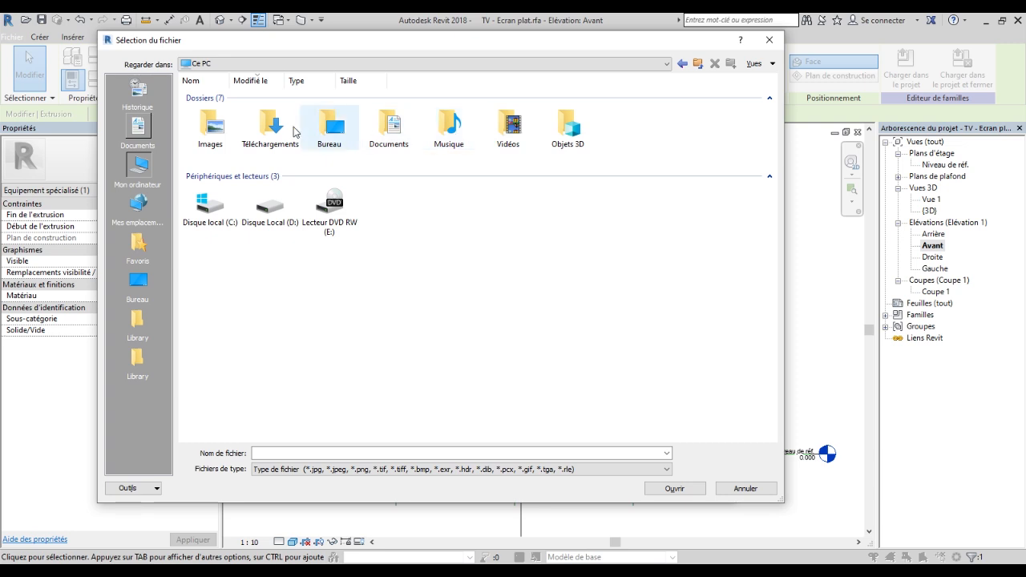
double_click(206, 133)
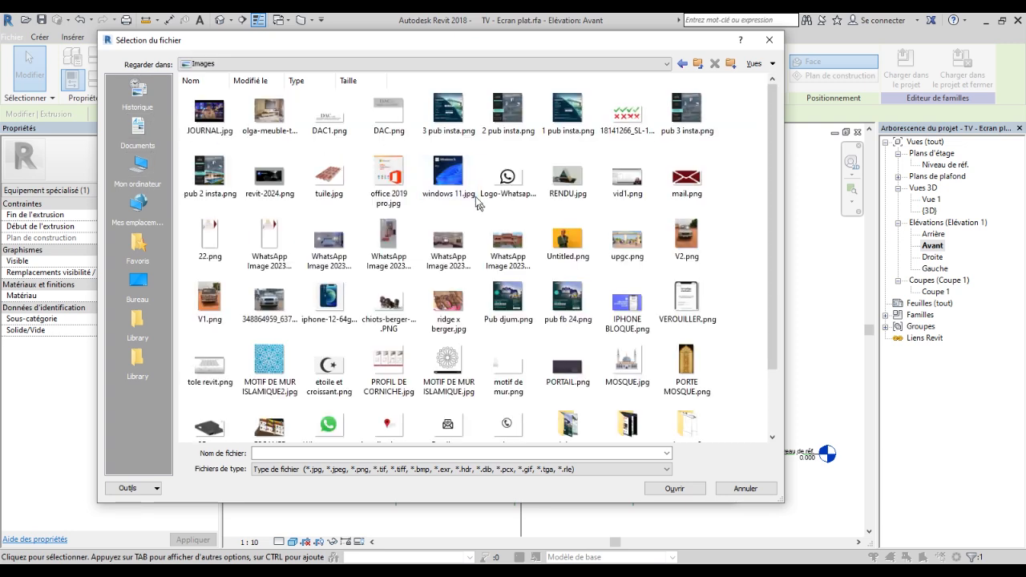
left_click(209, 112)
left_click(673, 488)
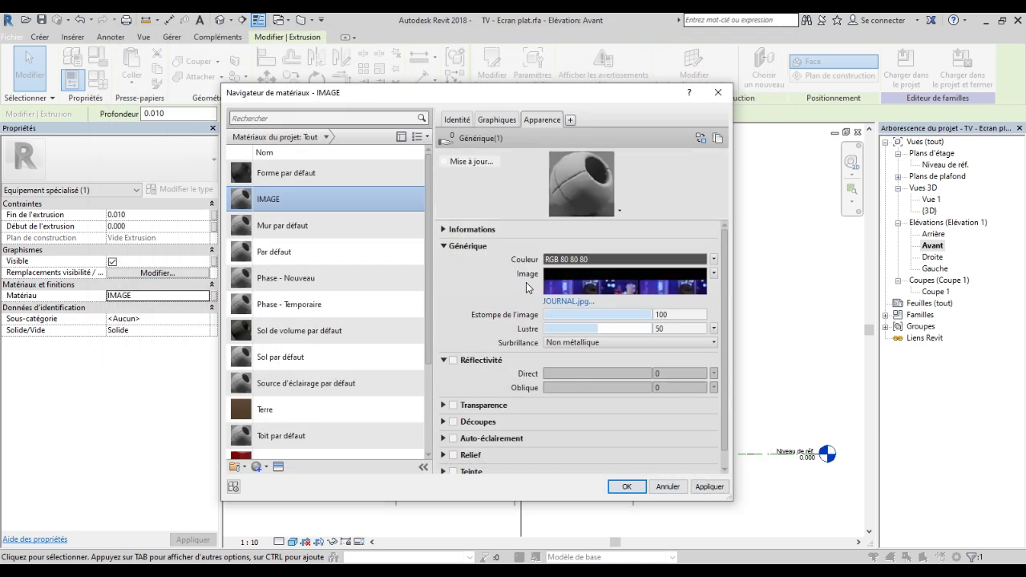
Use the render appearance for the IMAGE material's shading, and open its JOURNAL.jpg texture for editing at the scale settings.
left_click(497, 120)
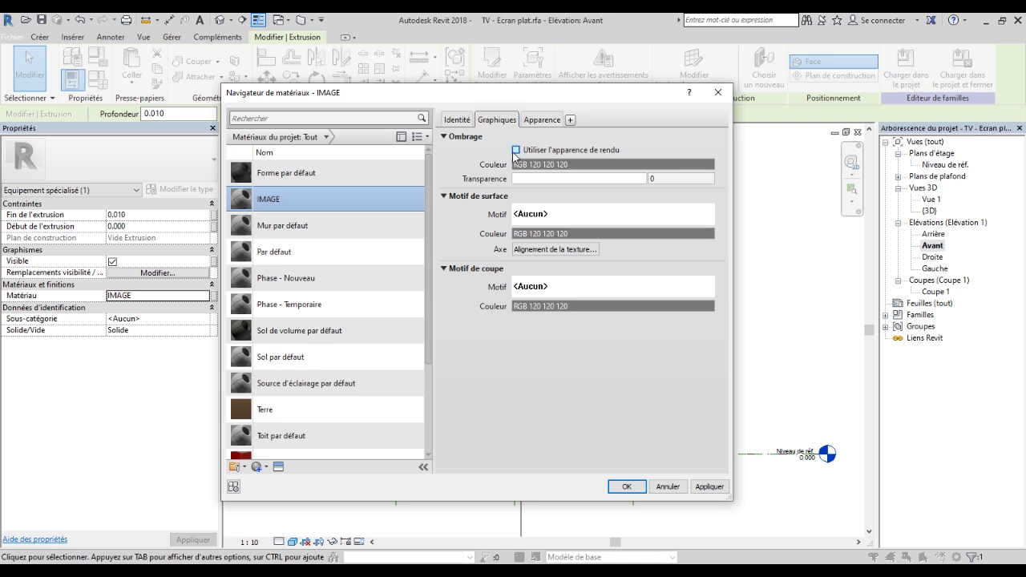
left_click(515, 151)
left_click(542, 121)
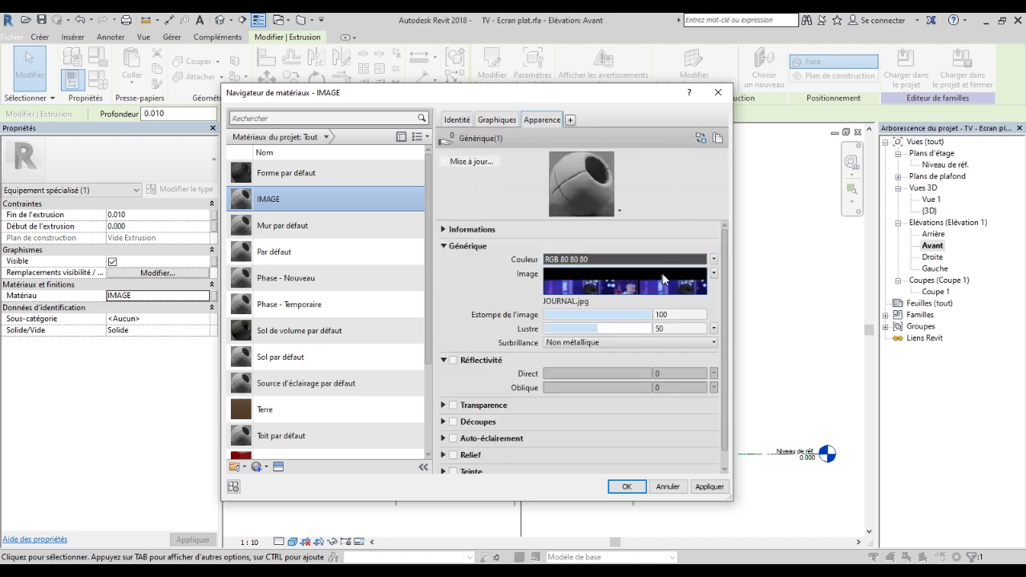
left_click(712, 273)
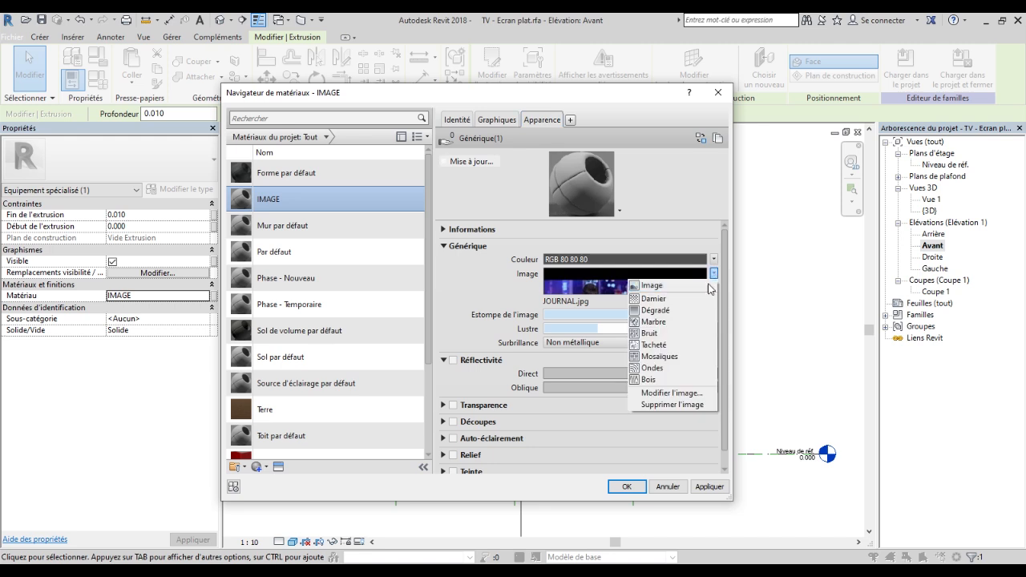
left_click(697, 392)
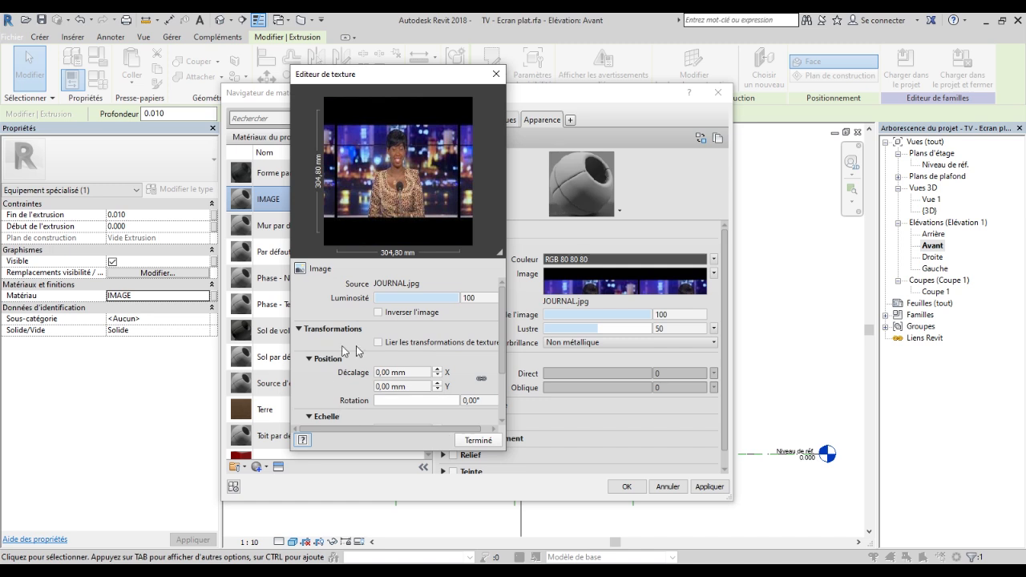
left_click(309, 416)
scroll(310, 418, "down", 2)
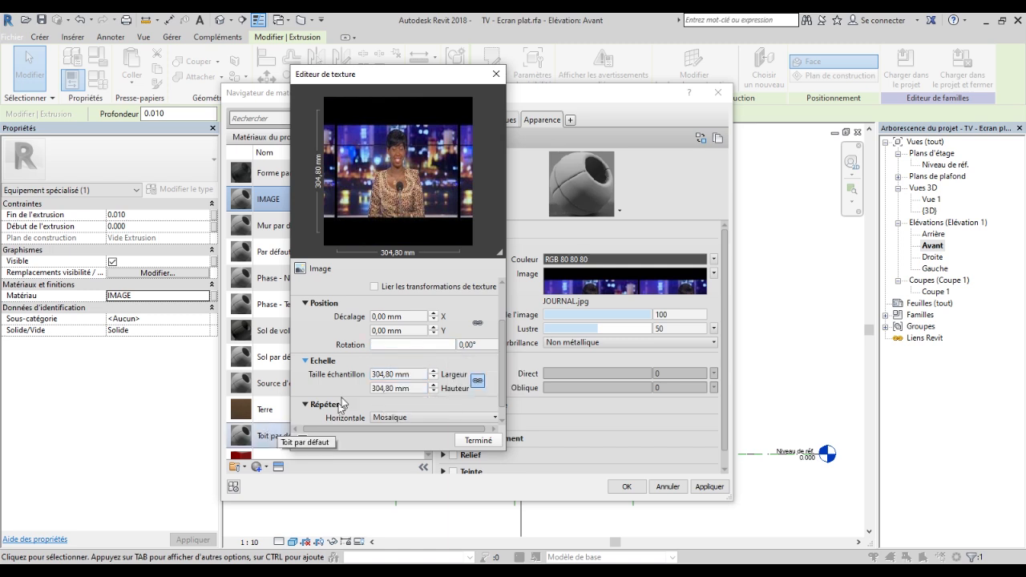
Switch to the browser and go back to the "lg oled 77 pouces dimensions" search results to read the TV's dimensions.
key("alt+Tab")
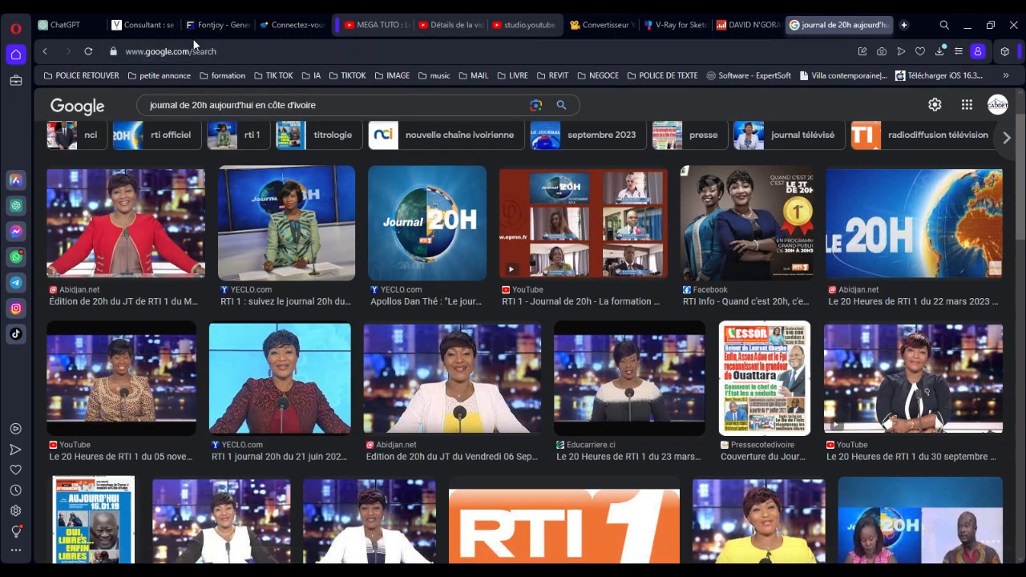
left_click(45, 51)
left_click(45, 51)
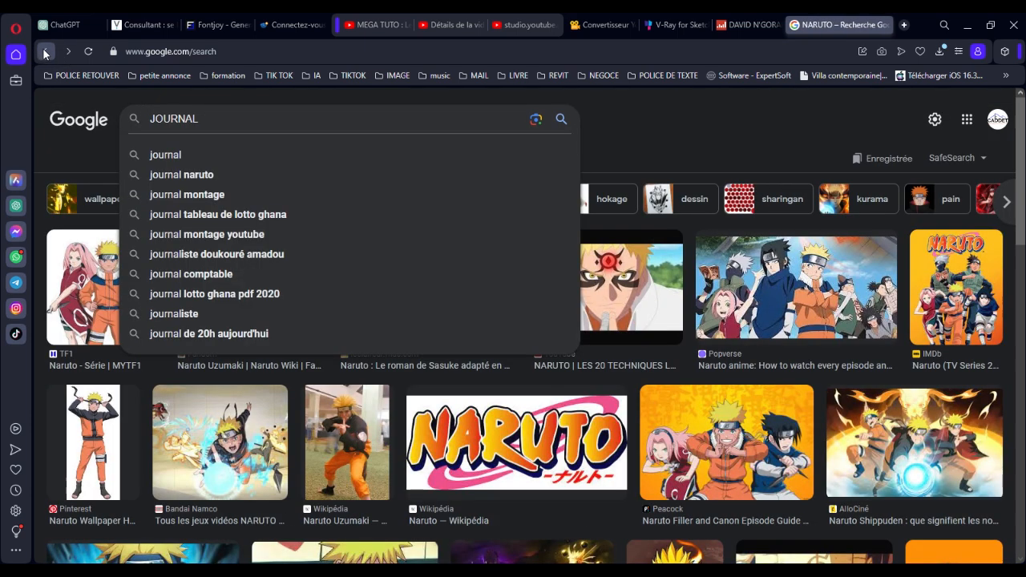
left_click(45, 51)
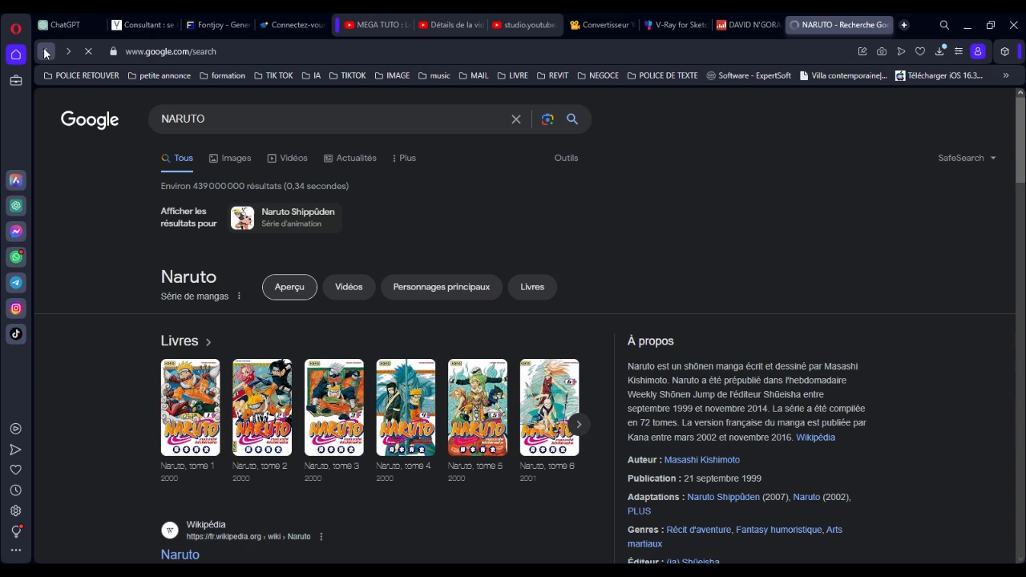
left_click(46, 51)
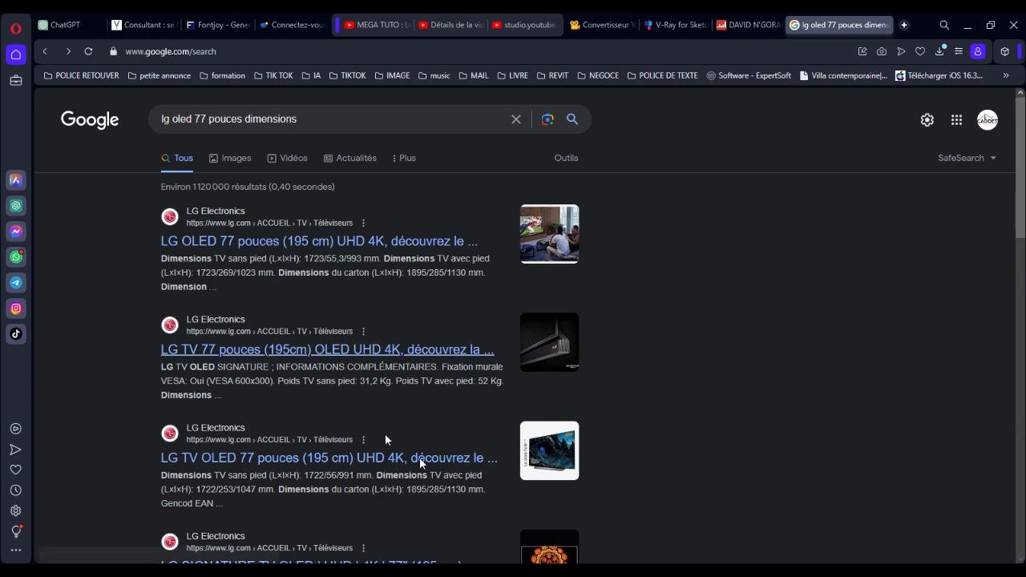
Switch to Revit, set the JOURNAL.jpg texture's sample width to 1723 mm, and unlink the sample width from the height.
left_click(696, 539)
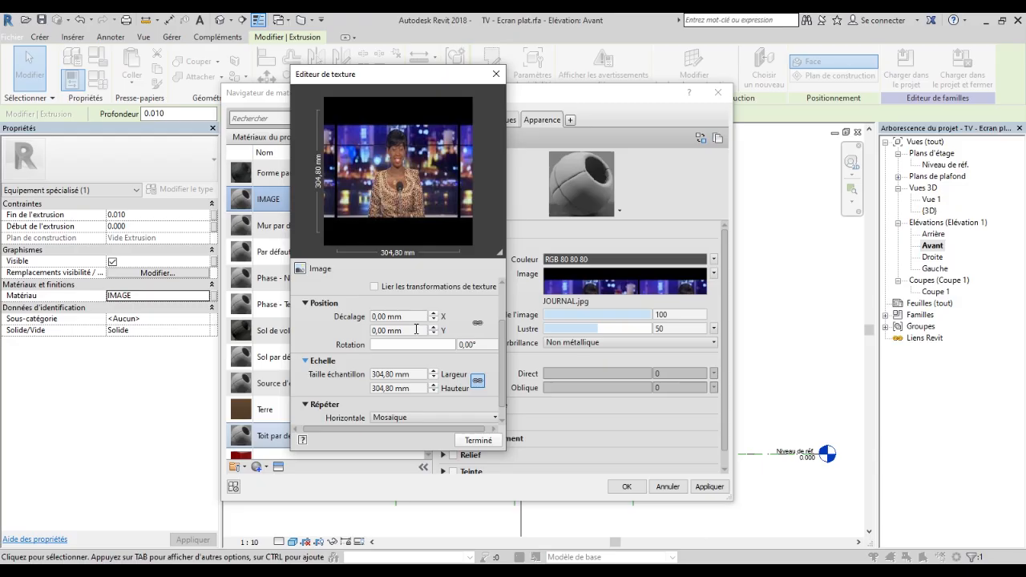
left_click(388, 373)
left_click_drag(408, 374, 311, 381)
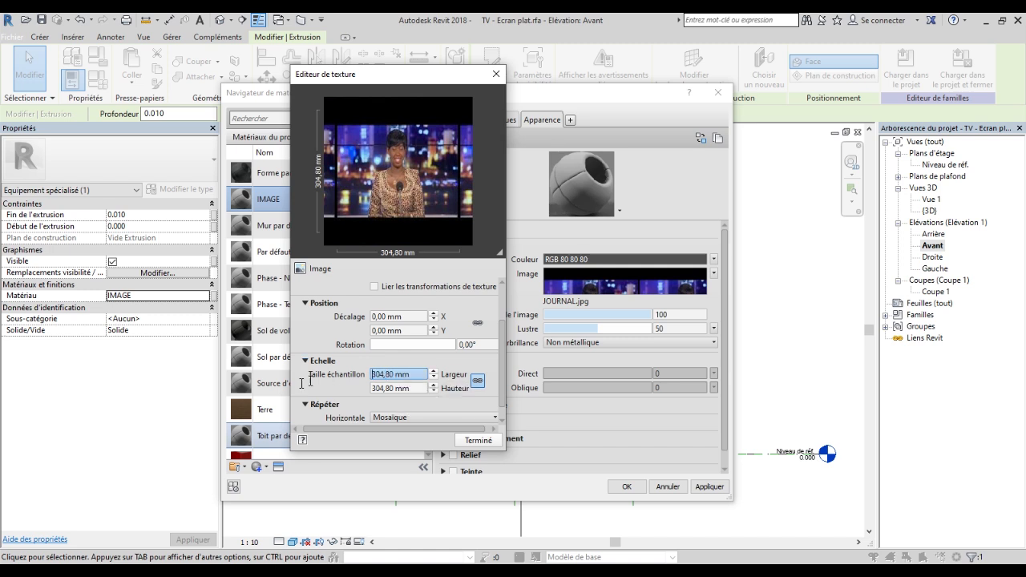
left_click_drag(393, 374, 362, 381)
type("1723")
left_click(478, 382)
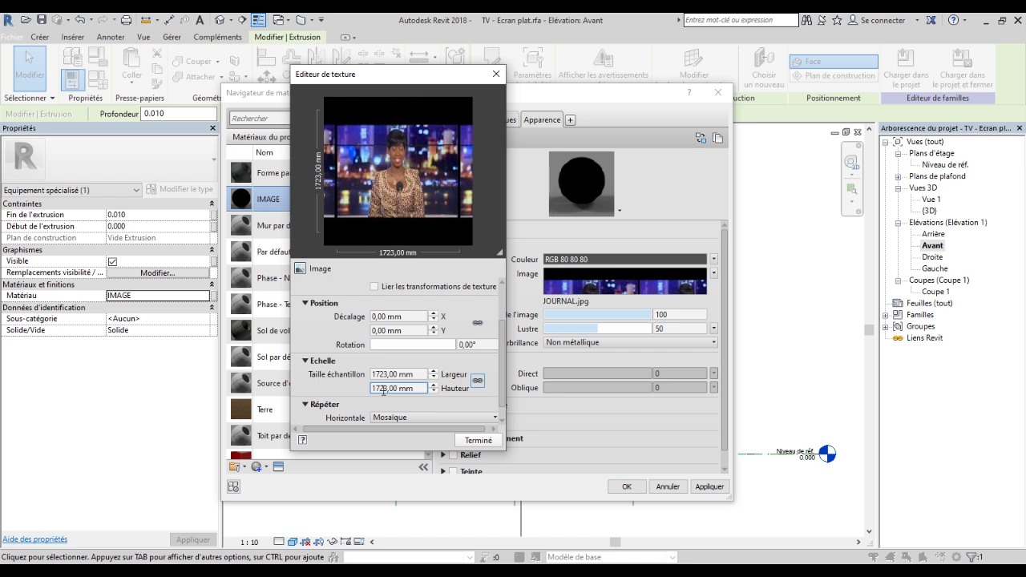
Set the texture's sample height to 1023 mm, and apply the IMAGE material to the screen panel.
left_click_drag(371, 389, 381, 393)
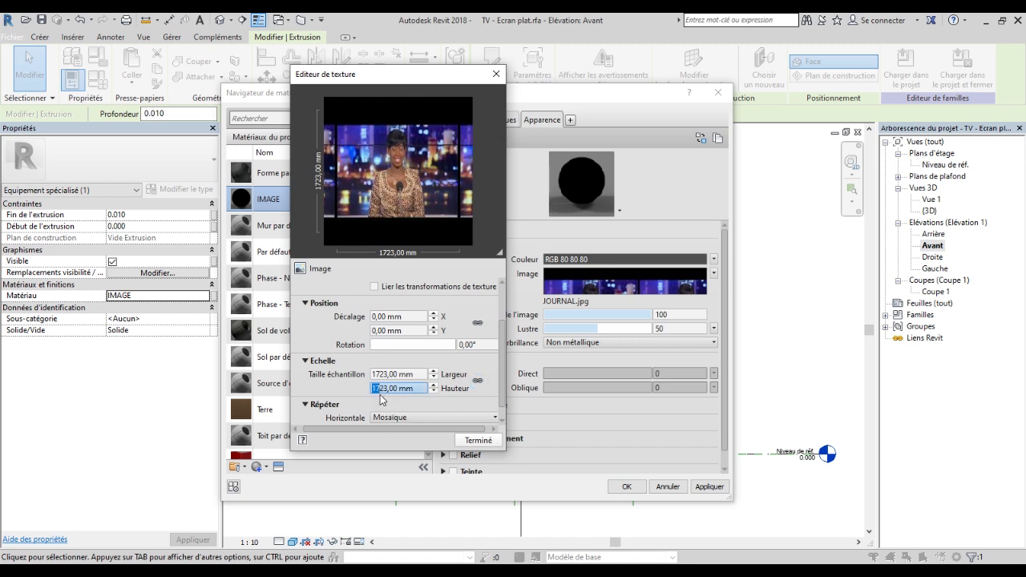
type("10")
left_click(478, 439)
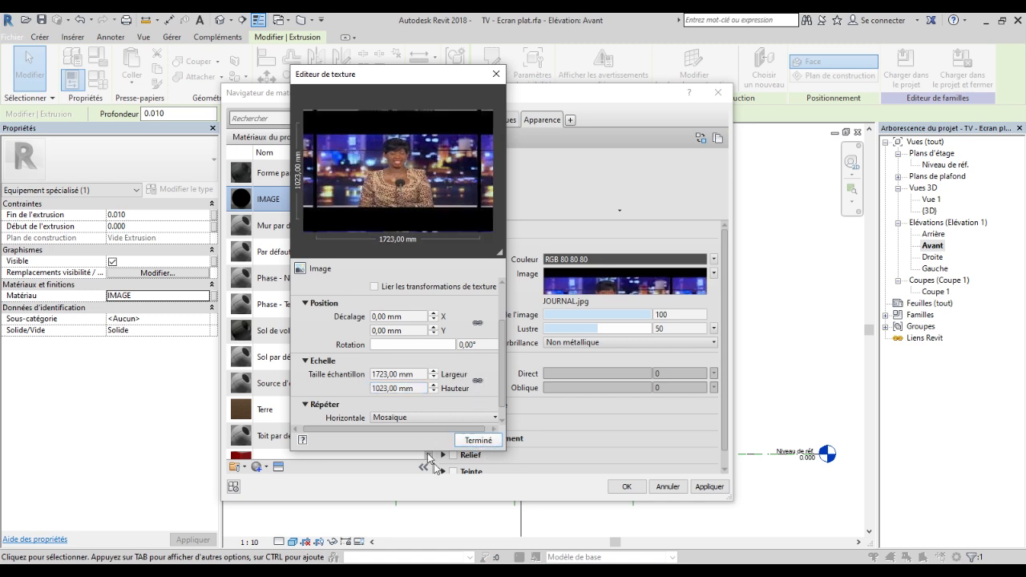
left_click(497, 74)
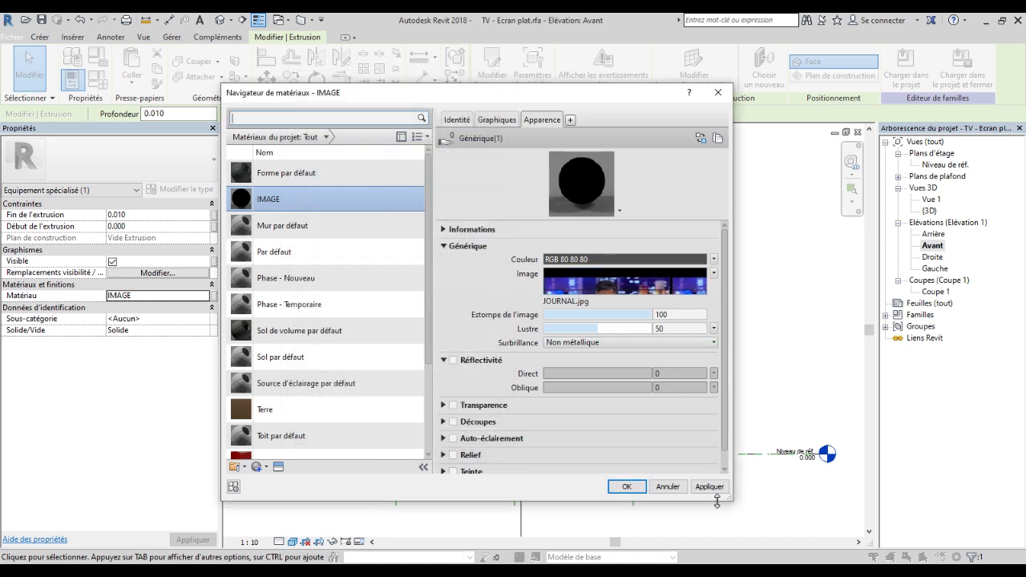
left_click(709, 487)
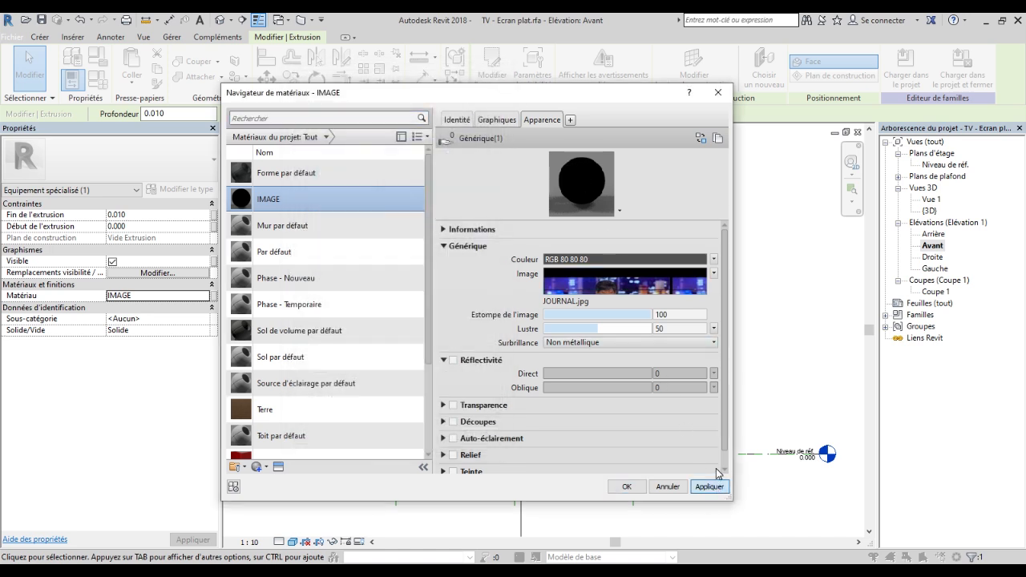
left_click(625, 488)
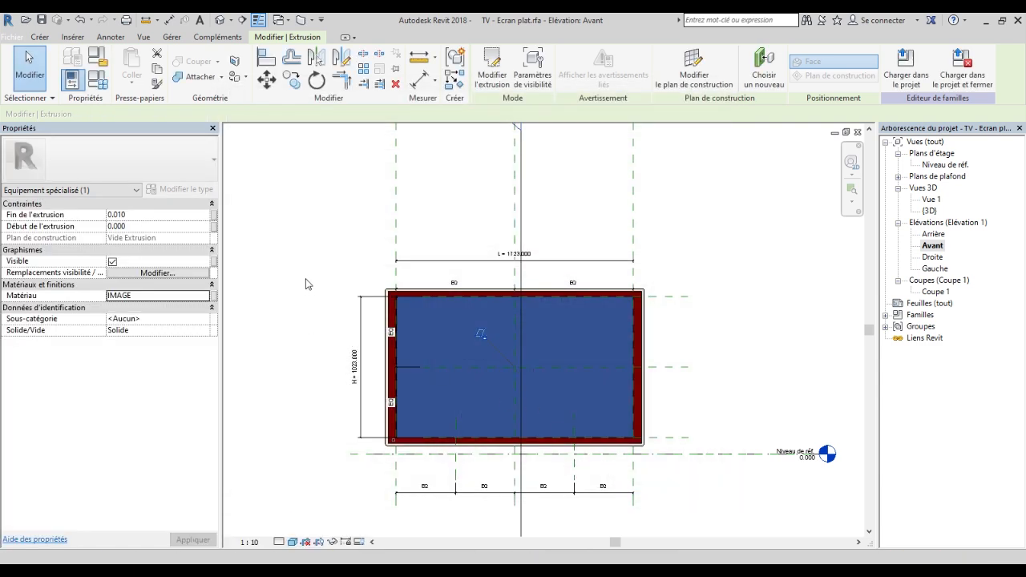
Display the front elevation in the Réaliste visual style and examine how the picture fits the screen panel.
left_click(305, 284)
scroll(536, 329, "up", 3)
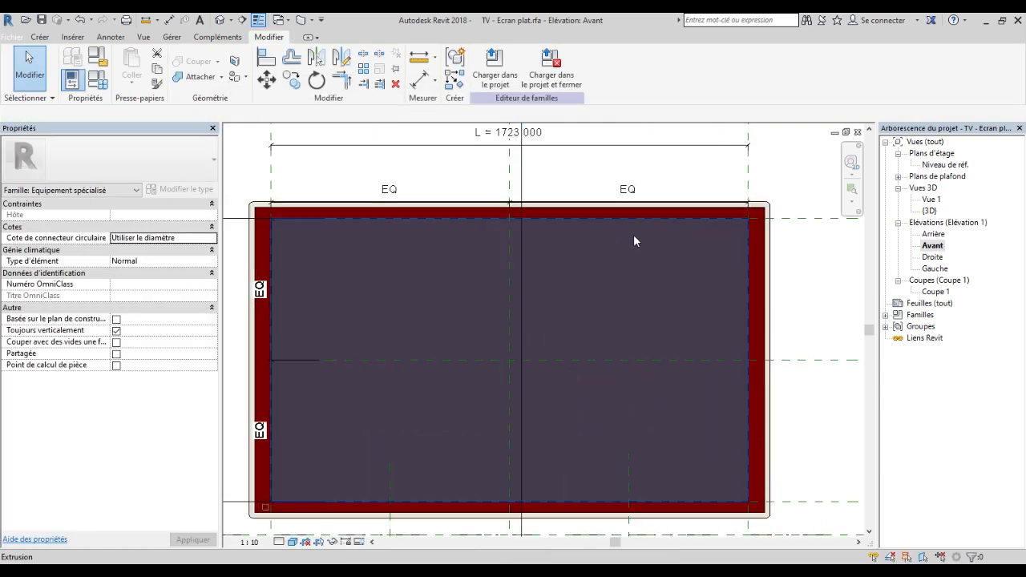
left_click(638, 231)
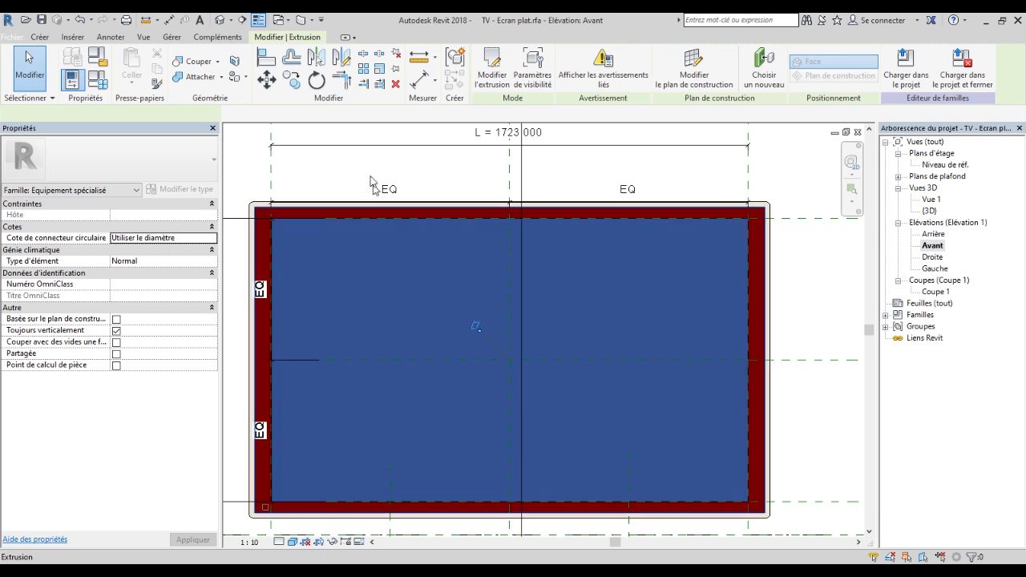
key("Escape")
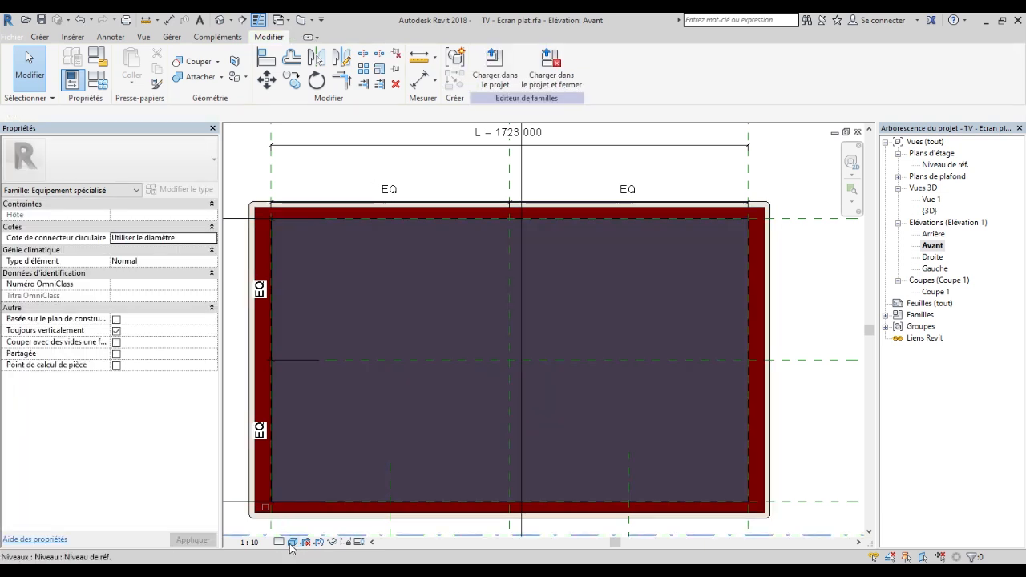
left_click(293, 542)
left_click(314, 516)
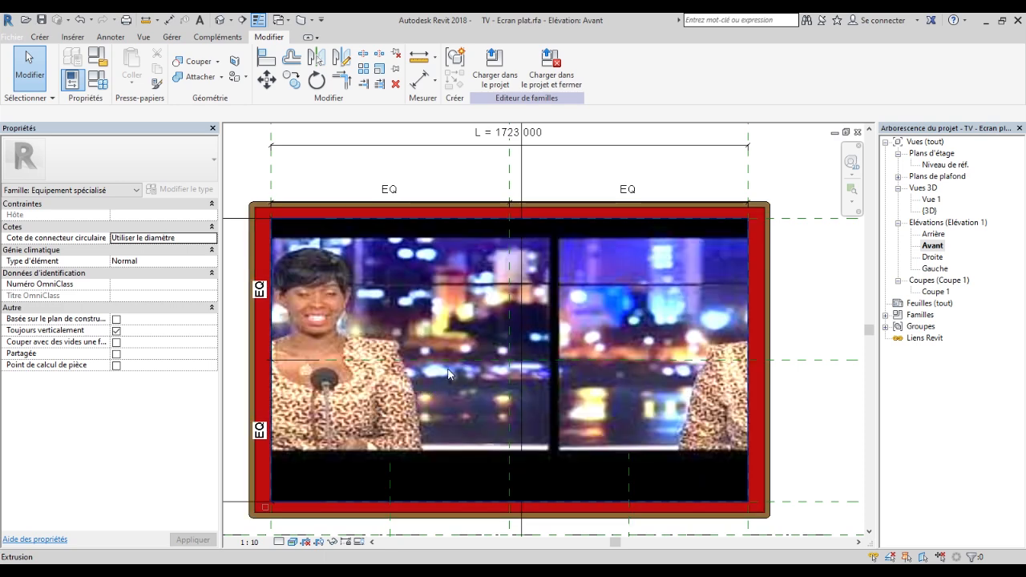
scroll(447, 372, "down", 1)
scroll(447, 372, "down", 1)
left_click(437, 333)
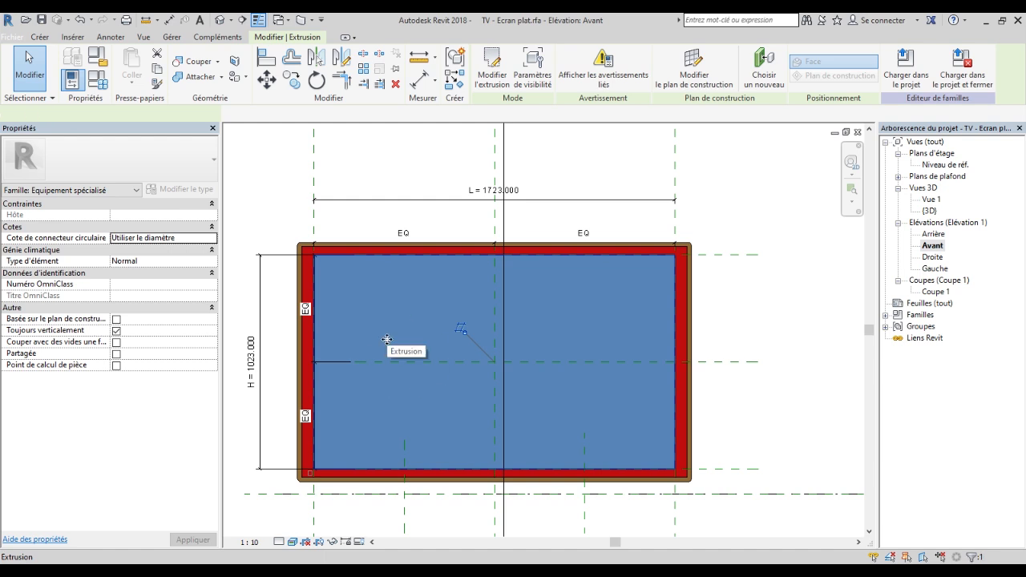
left_click(347, 165)
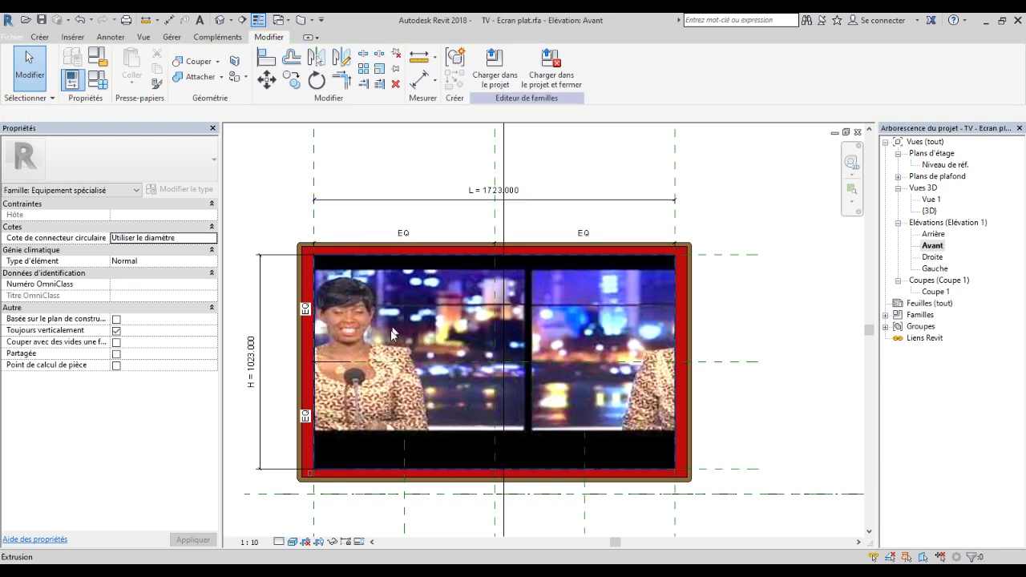
left_click(425, 349)
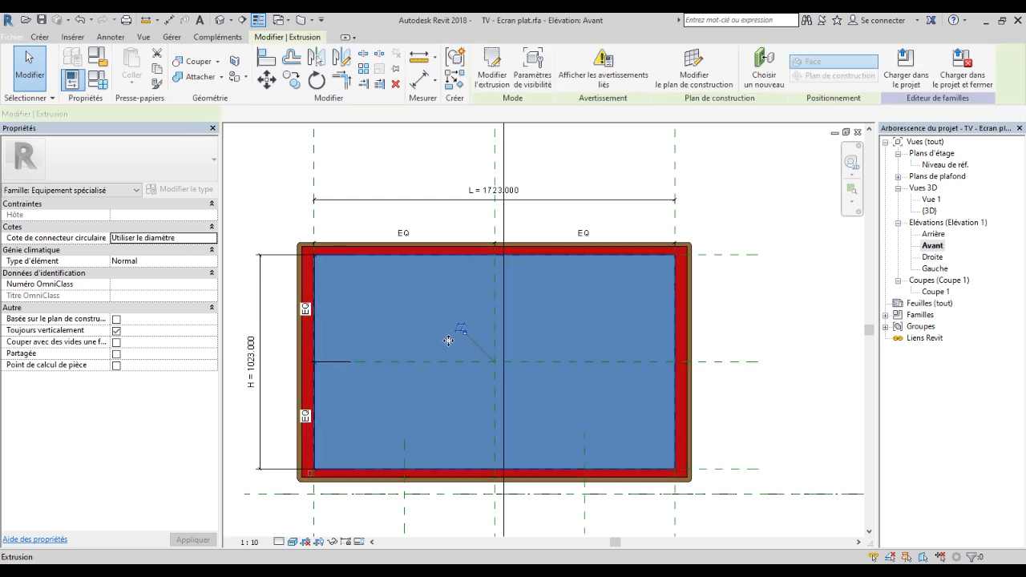
left_click(390, 166)
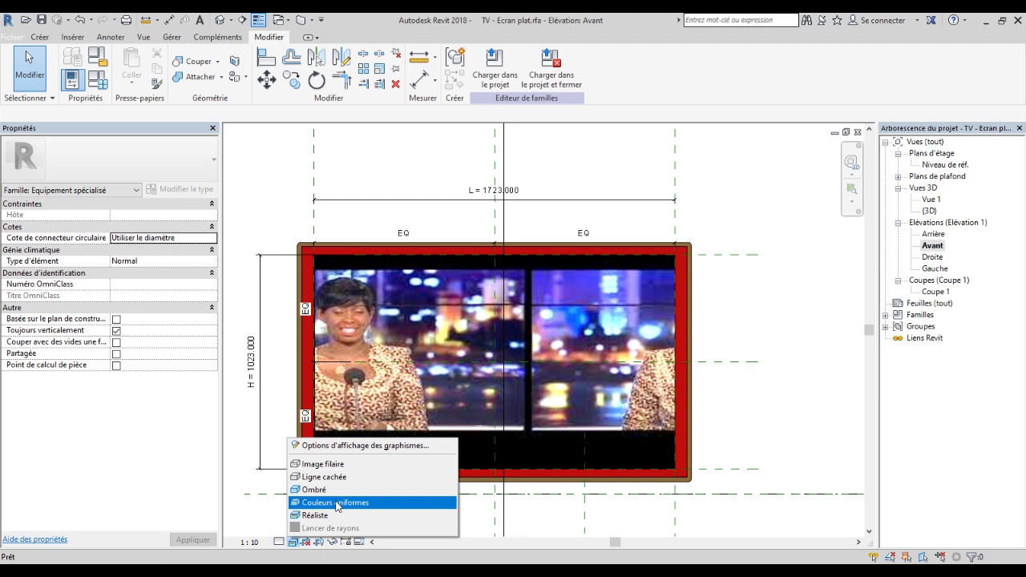
Set the front elevation's visual style to Couleurs uniformes, and delete the thin screen panel extrusion.
left_click(337, 505)
left_click(446, 348)
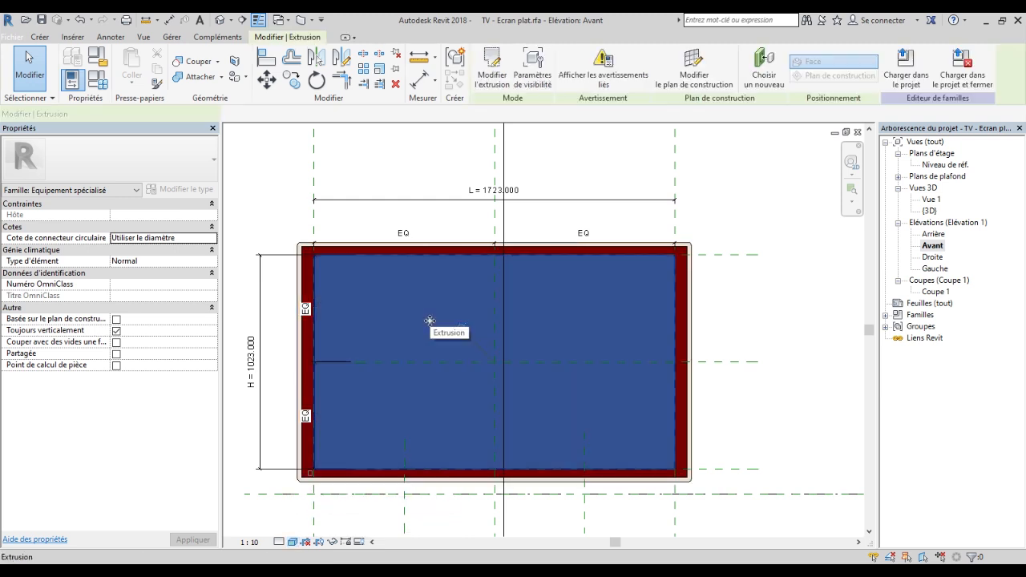
right_click(433, 318)
left_click(474, 204)
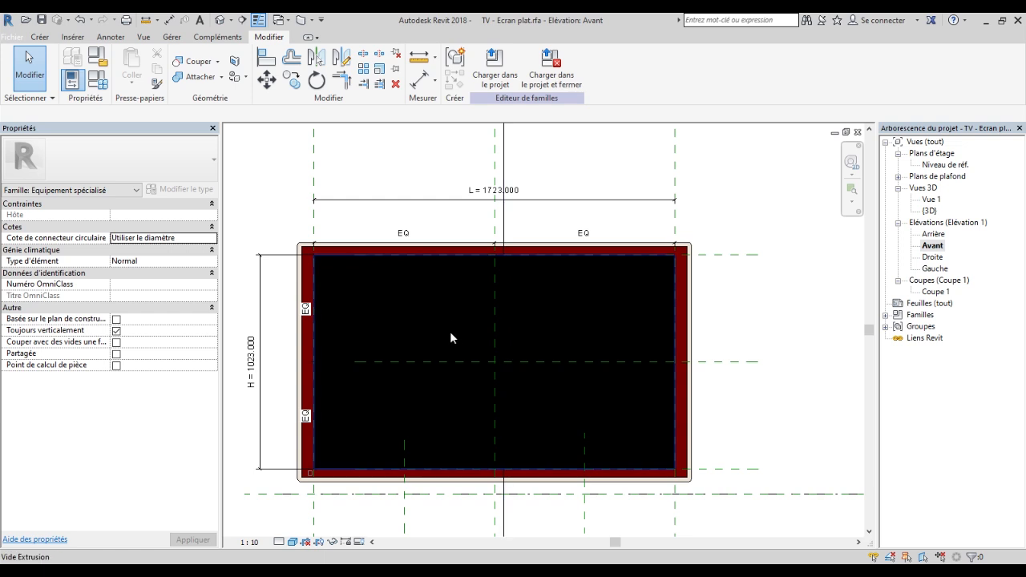
Import JOURNAL.jpg from the Images folder as a raster image and place it at the centre of the TV screen.
left_click(70, 44)
left_click(445, 64)
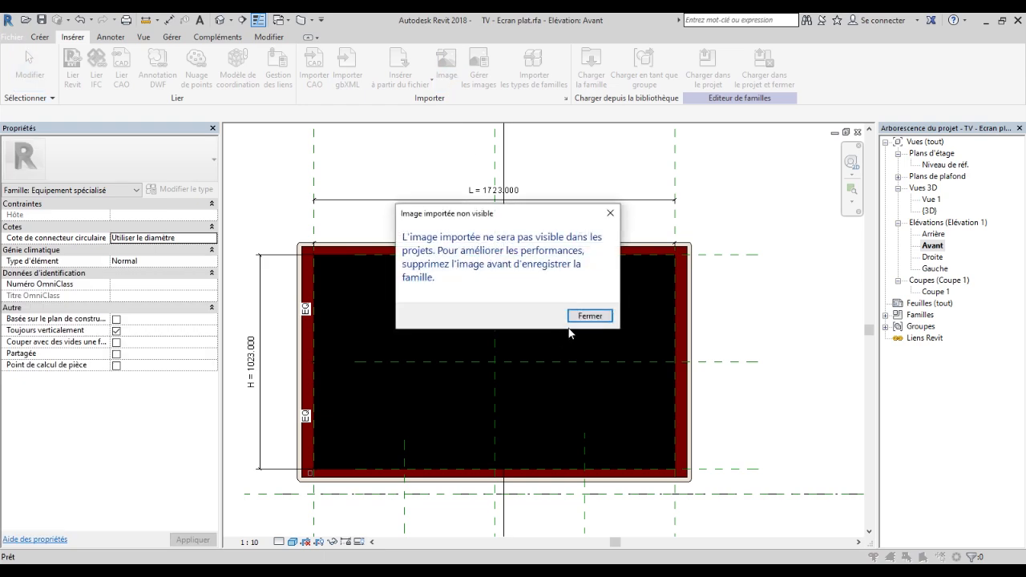
left_click(574, 319)
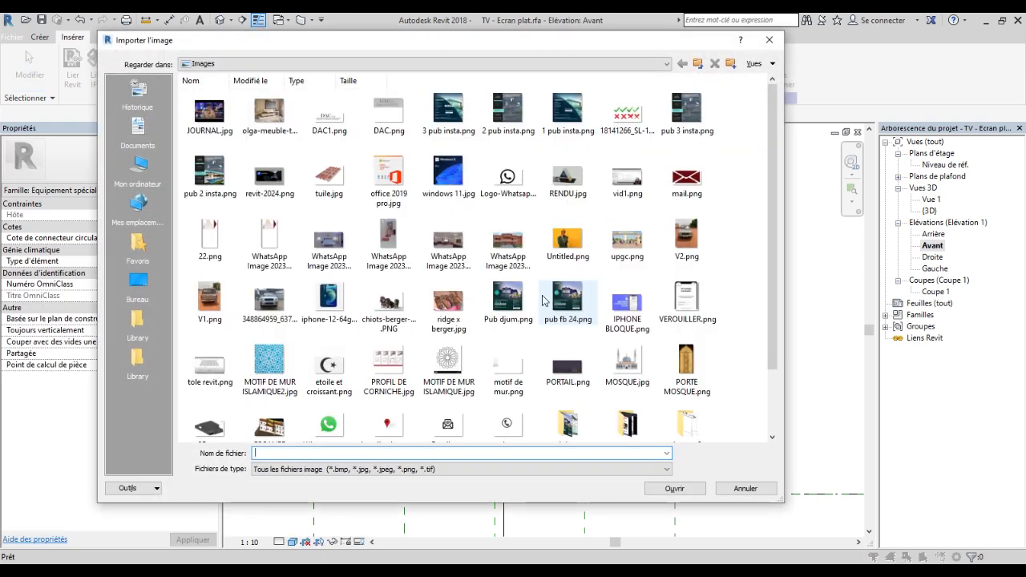
double_click(210, 114)
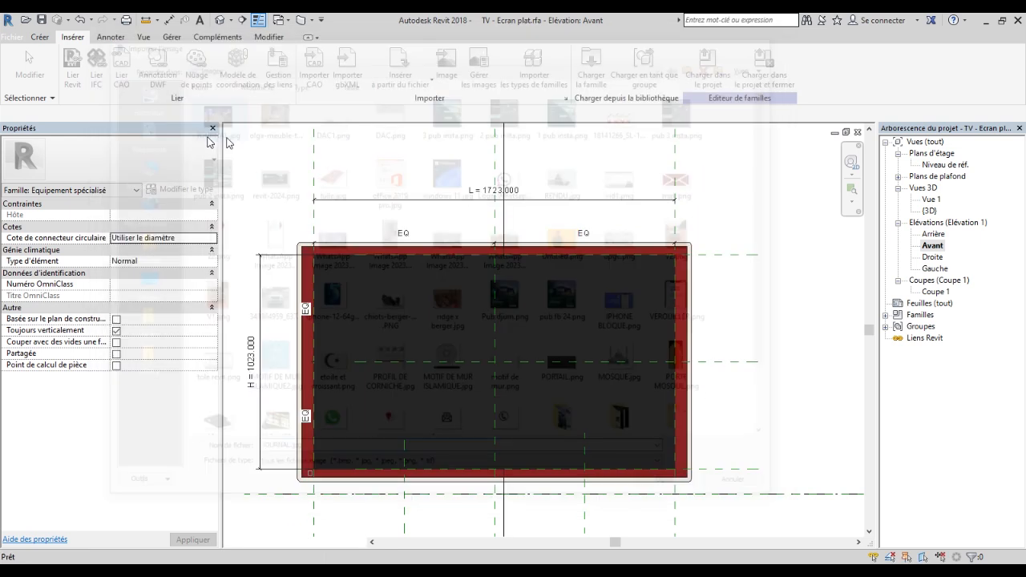
left_click(498, 367)
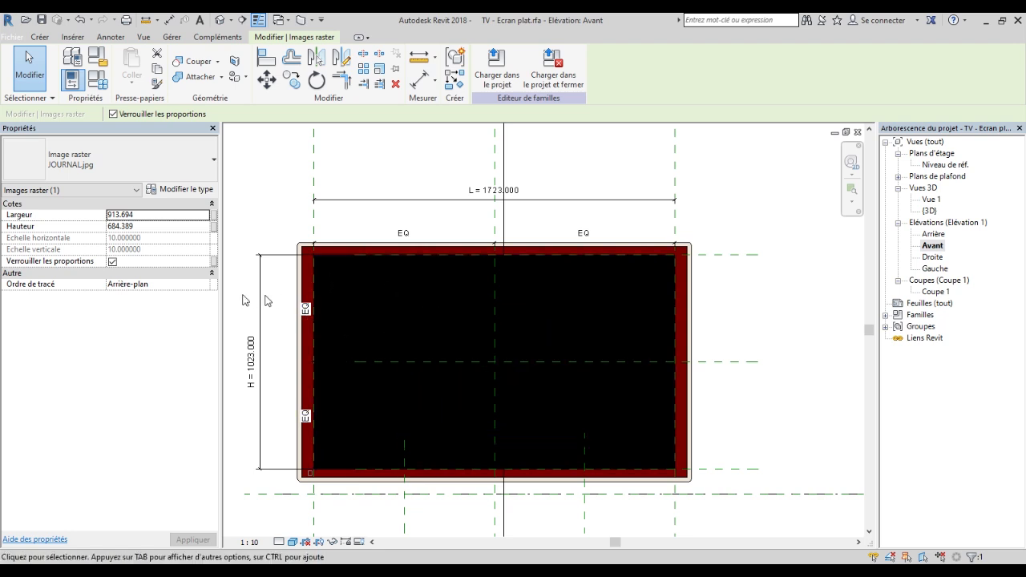
Set the imported JOURNAL.jpg image's draw order to Premier plan.
left_click(204, 288)
left_click(203, 285)
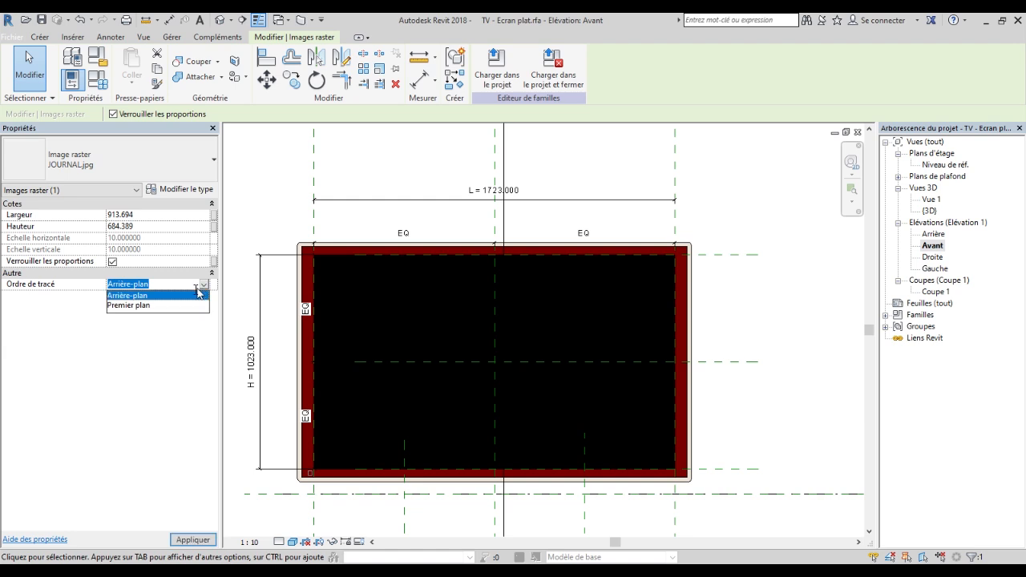
left_click(145, 305)
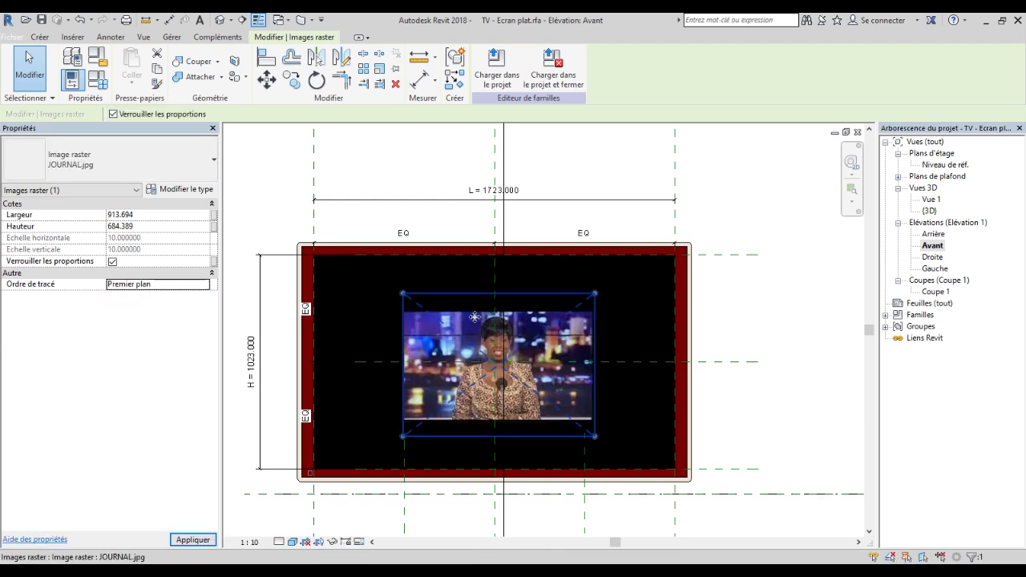
Enlarge the JOURNAL.jpg image to about 1171 mm wide, and align its picture area with the upper-left corner of the TV screen.
left_click_drag(403, 295, 326, 283)
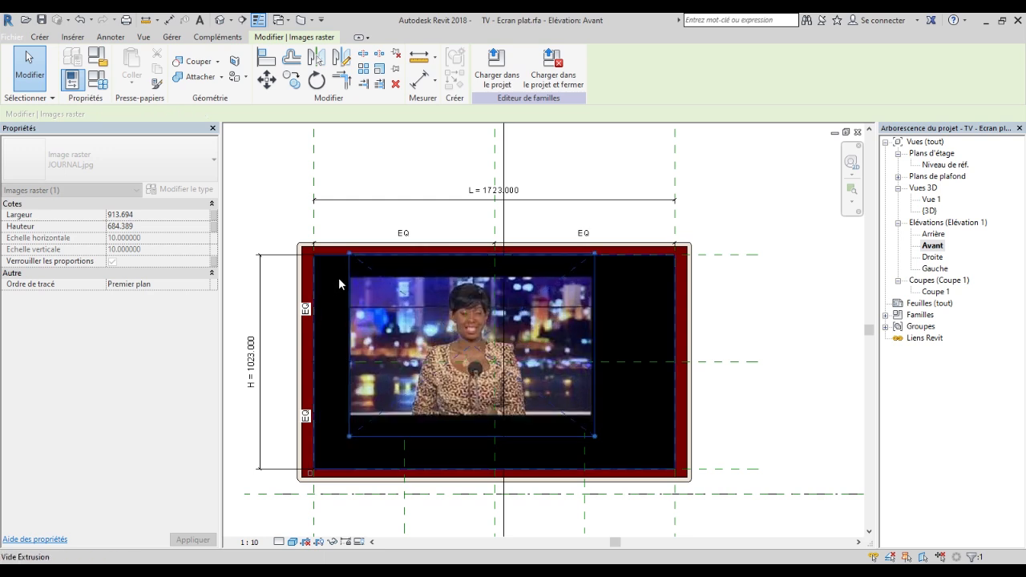
left_click_drag(418, 311, 403, 313)
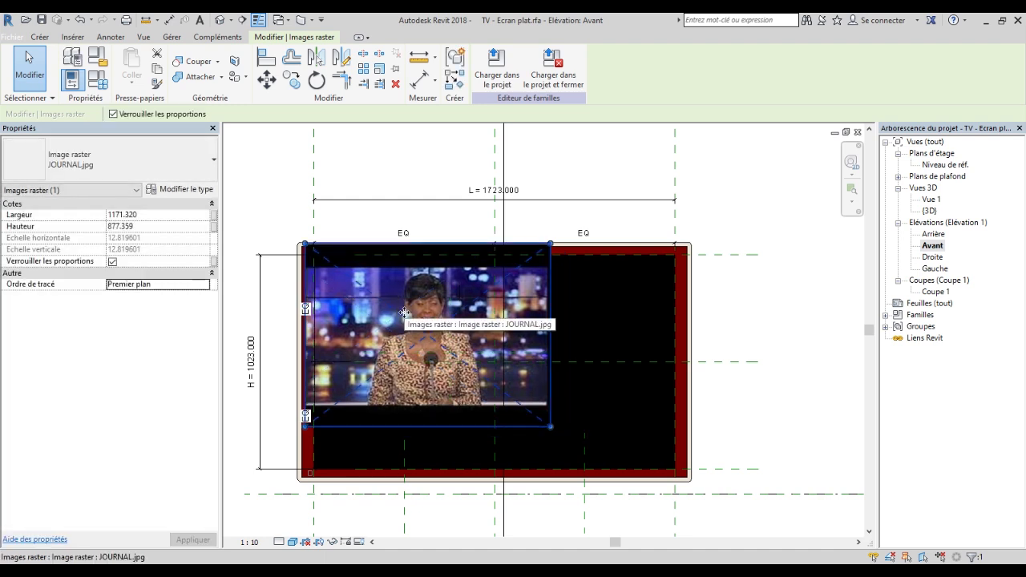
key("Right")
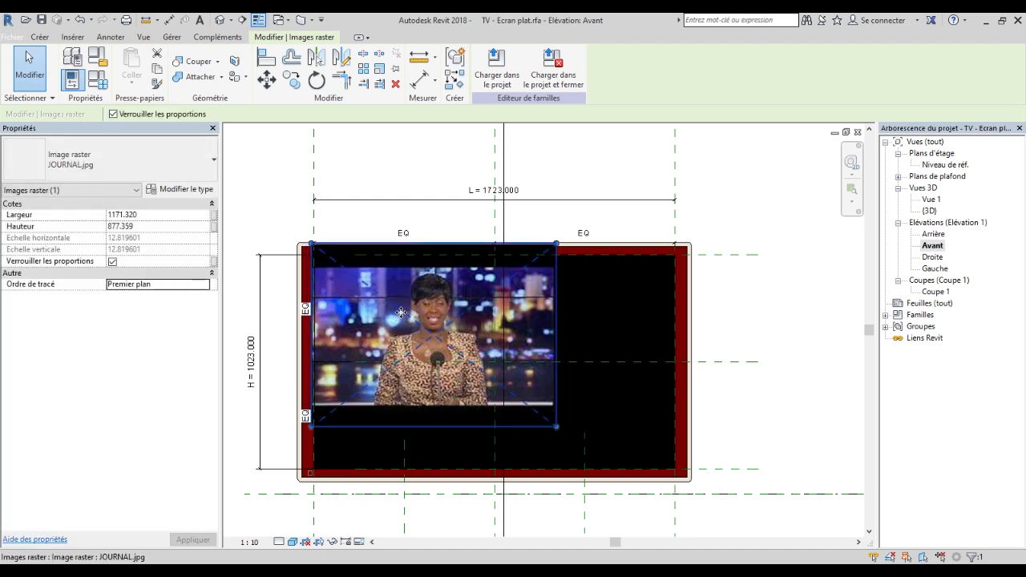
key("Up")
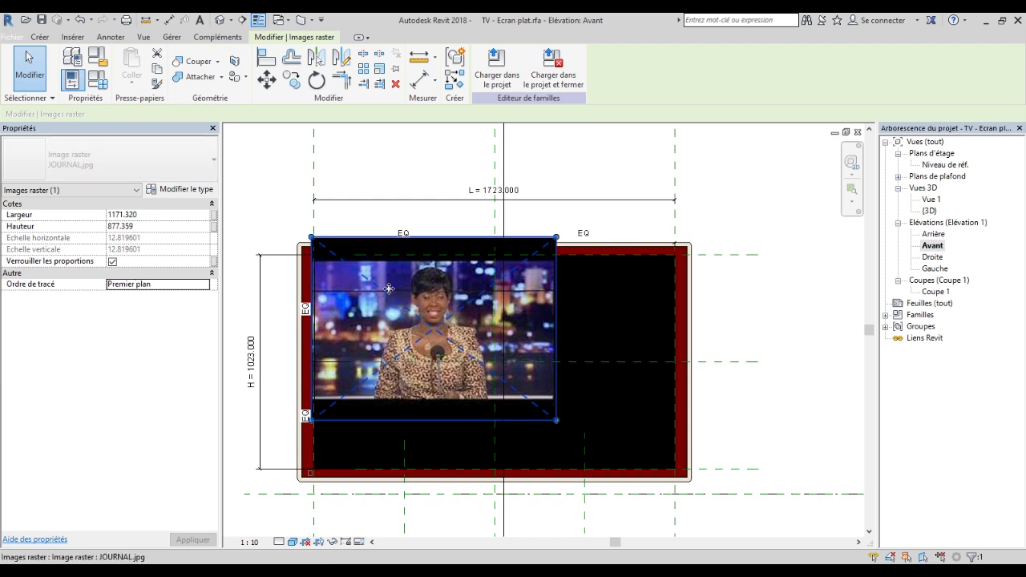
key("Up")
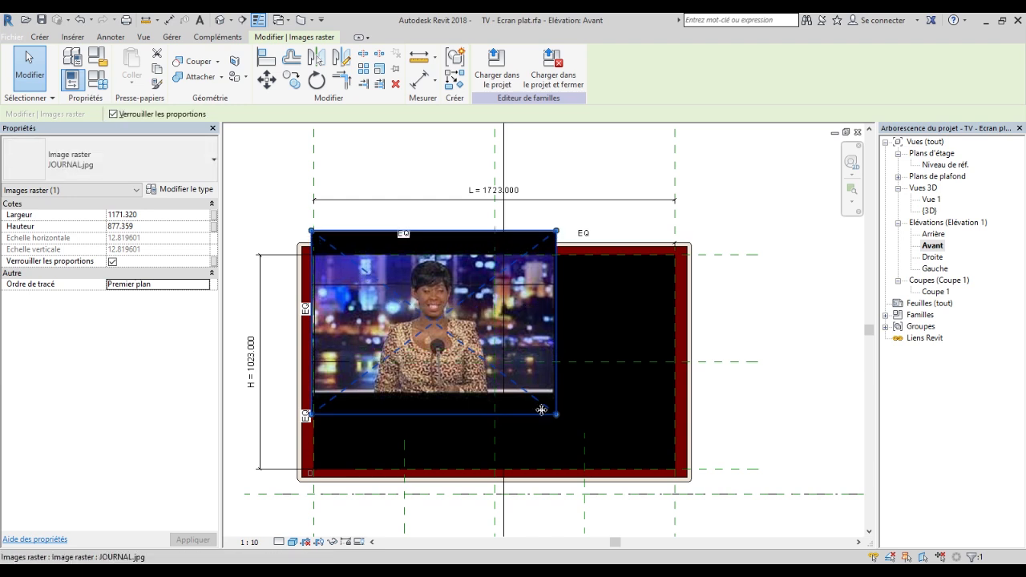
Enlarge the JOURNAL.jpg image to about 1554 mm wide, and shift it horizontally to the middle of the TV screen.
left_click_drag(556, 415, 646, 464)
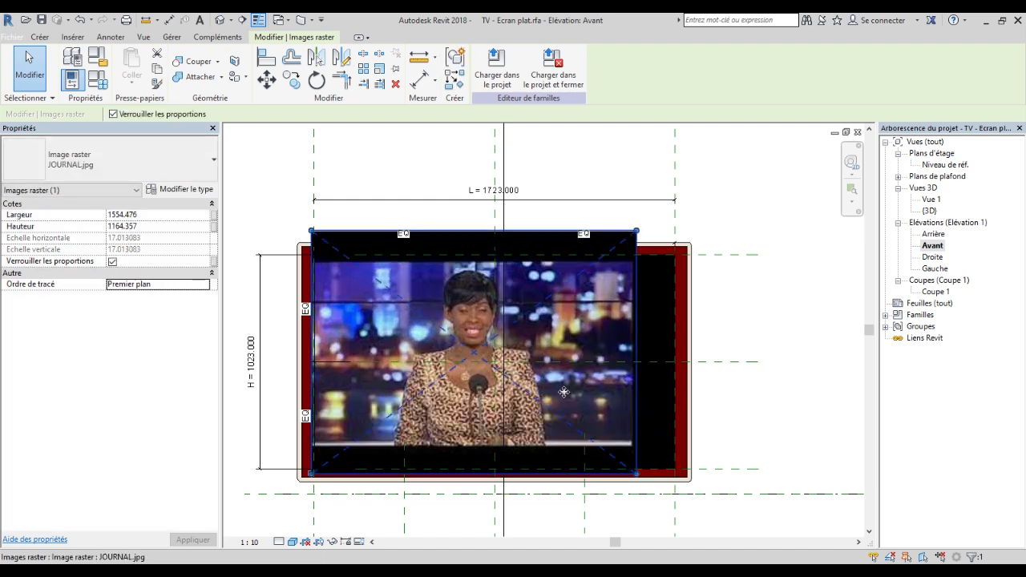
key("Right")
key("Right")
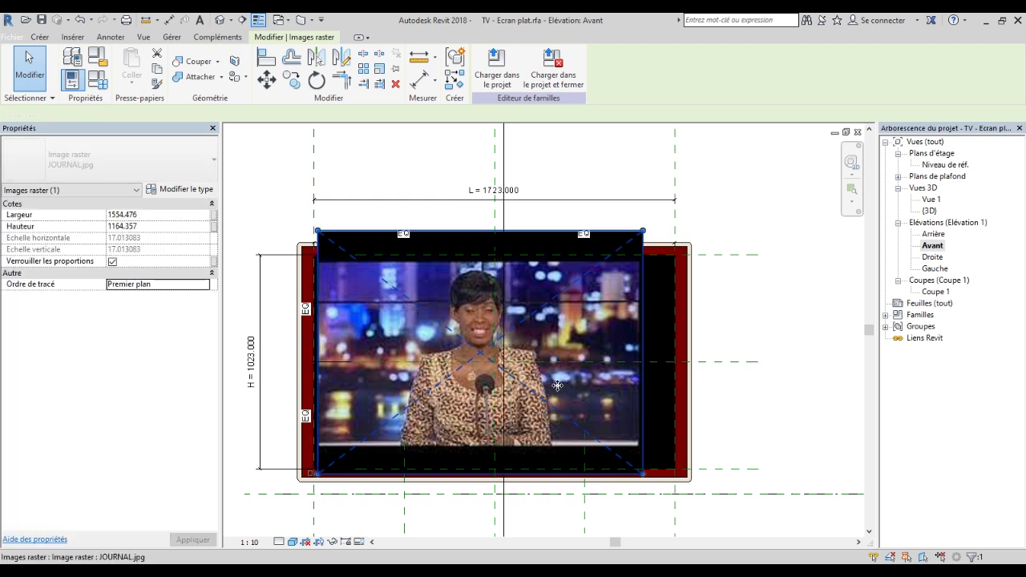
key("Right")
key("Right")
key("Right")
key("Right")
key("Right")
key("Right")
left_click(751, 291)
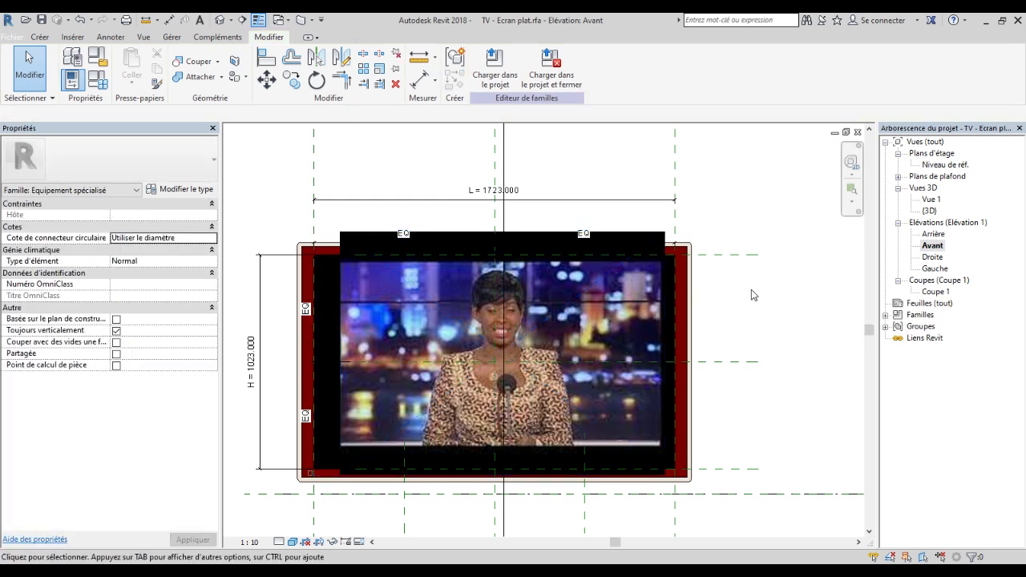
Review the type properties of the JOURNAL.jpg raster image.
left_click(441, 306)
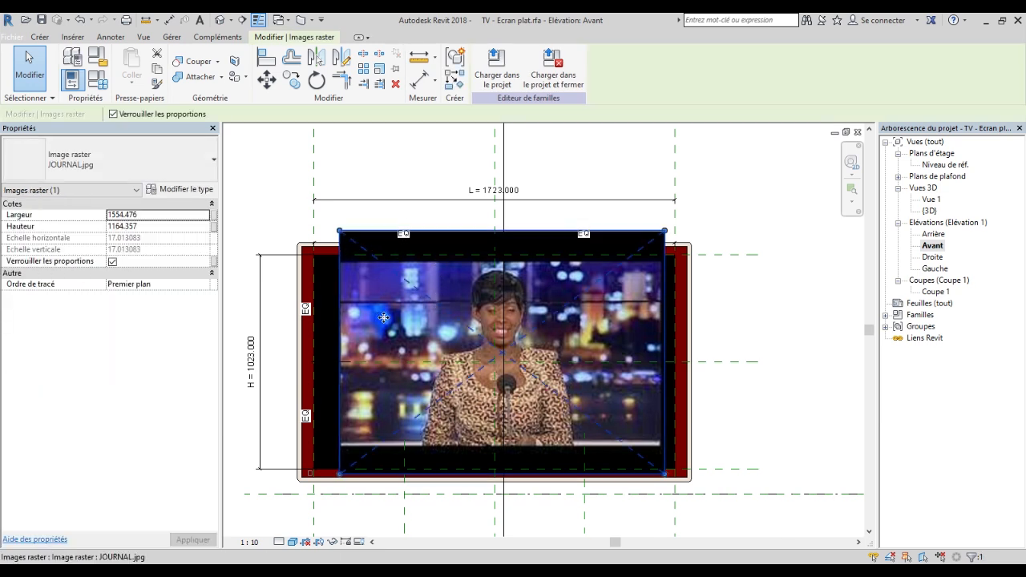
left_click(173, 192)
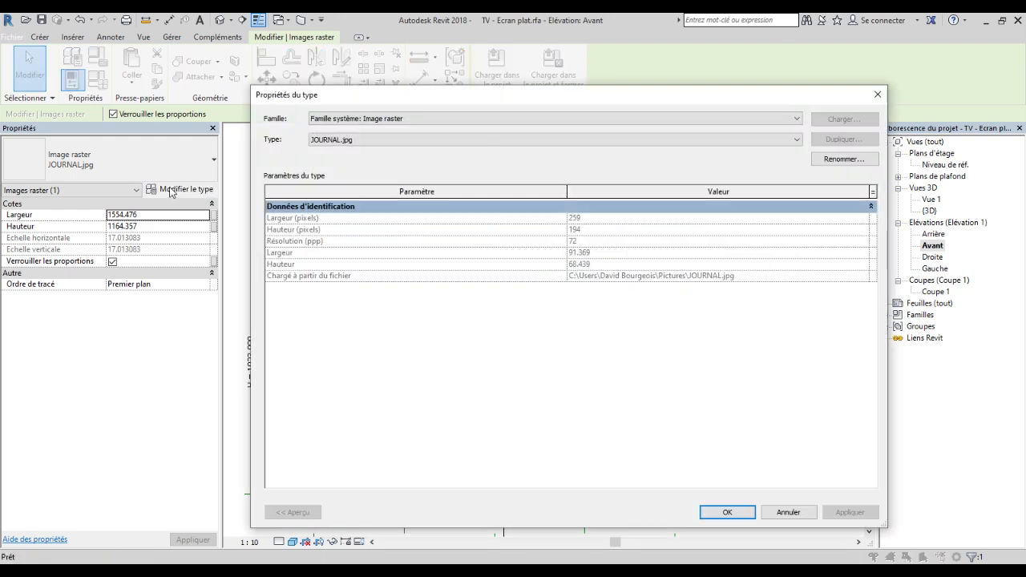
left_click(727, 512)
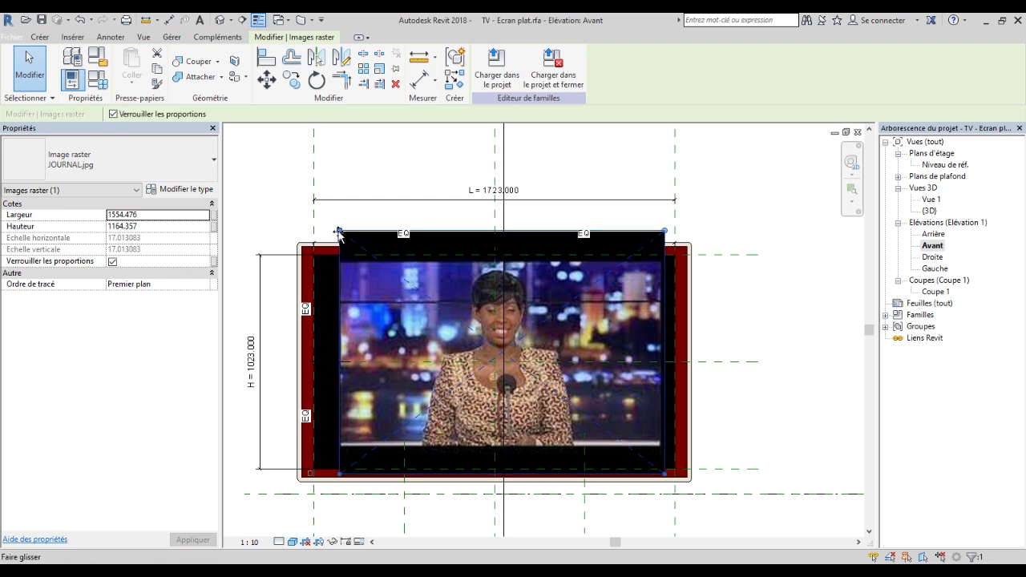
Enlarge the JOURNAL.jpg image to about 1752 mm wide, and reposition it so that it spans the full width of the TV screen.
left_click_drag(340, 233, 312, 211)
left_click_drag(460, 313, 469, 332)
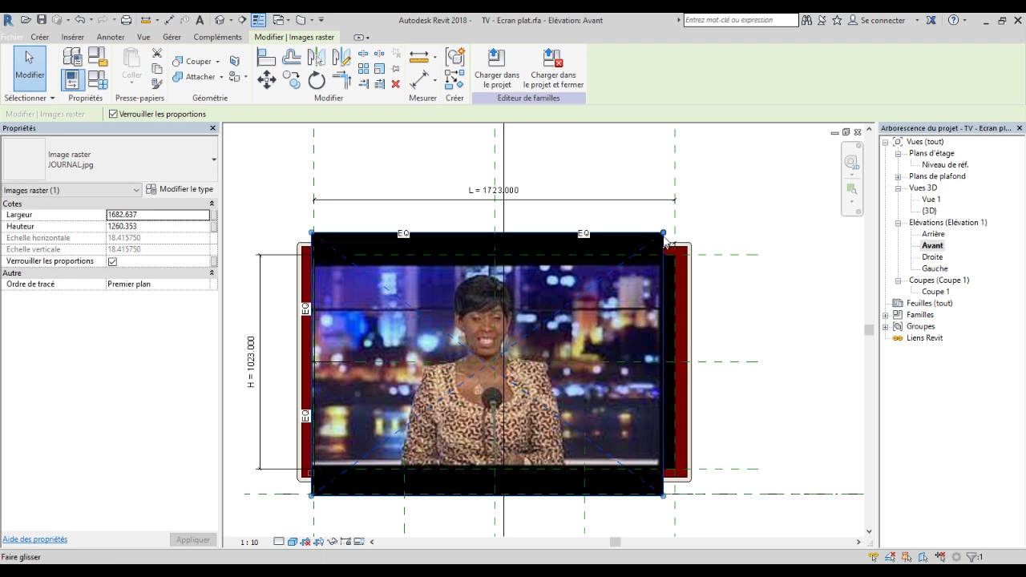
left_click_drag(663, 234, 678, 221)
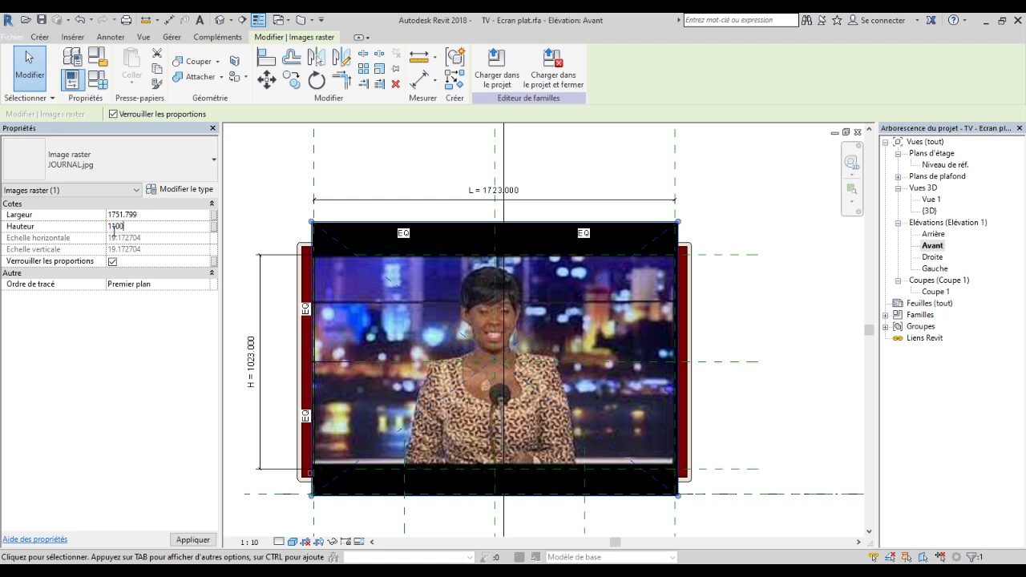
Set the JOURNAL.jpg image's height to 1100 mm, and check which family parameters can be associated with that height.
key("Return")
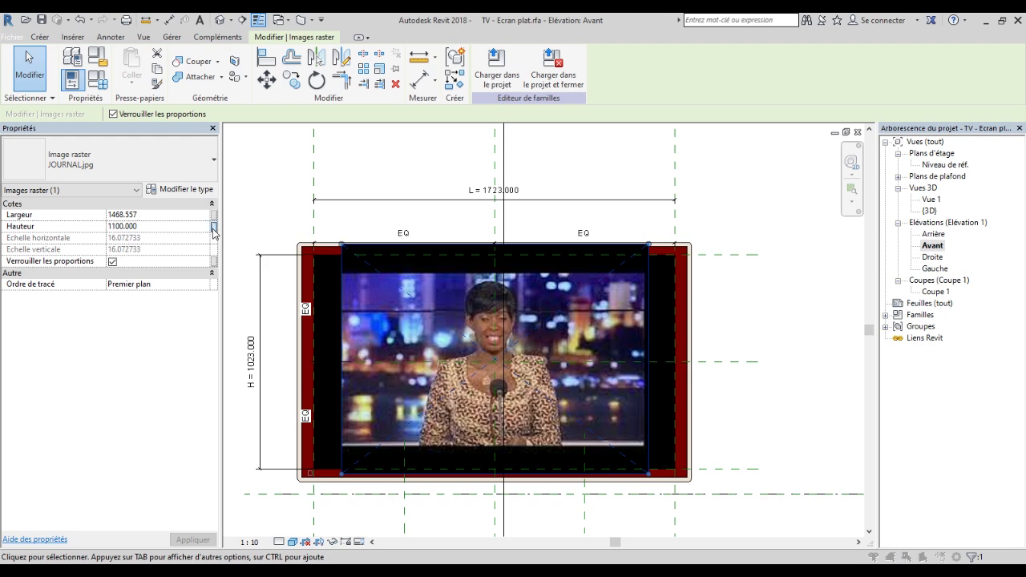
left_click(213, 227)
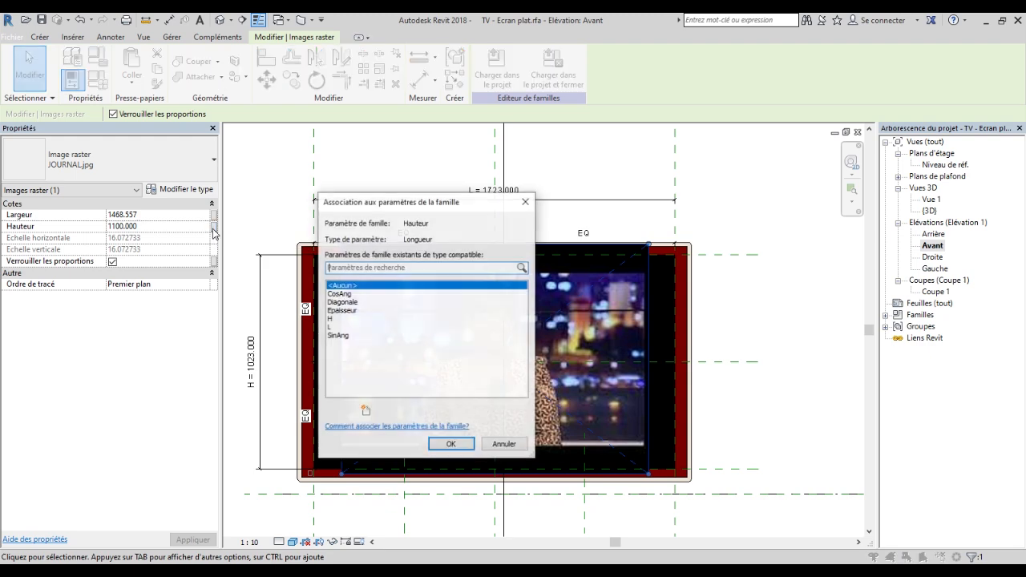
left_click(502, 444)
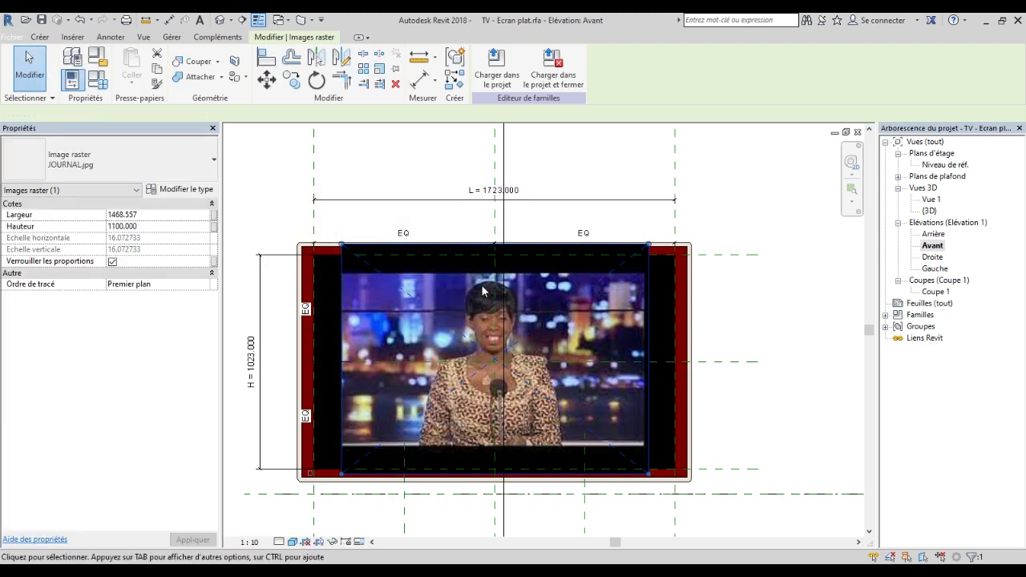
Shrink the JOURNAL.jpg image to about 1335 by 1000 mm so that it fits inside the TV screen.
scroll(449, 271, "down", 1)
scroll(446, 301, "up", 3)
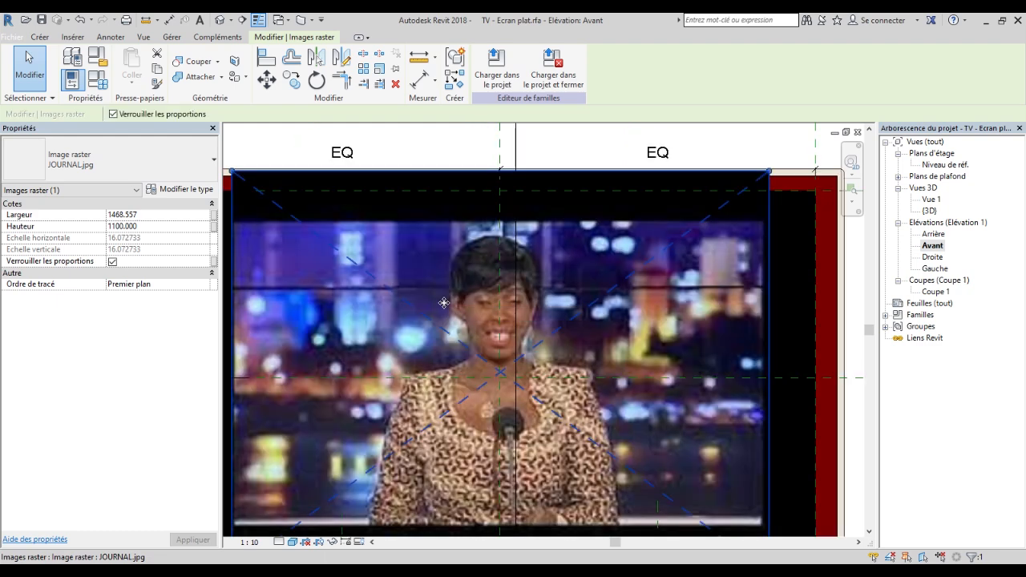
scroll(444, 299, "down", 3)
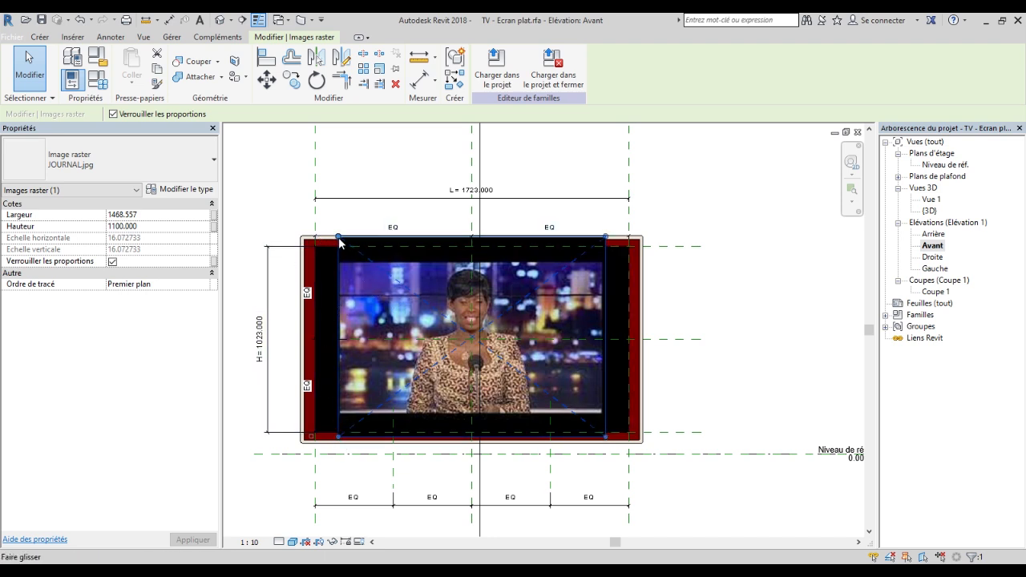
left_click_drag(339, 243, 351, 247)
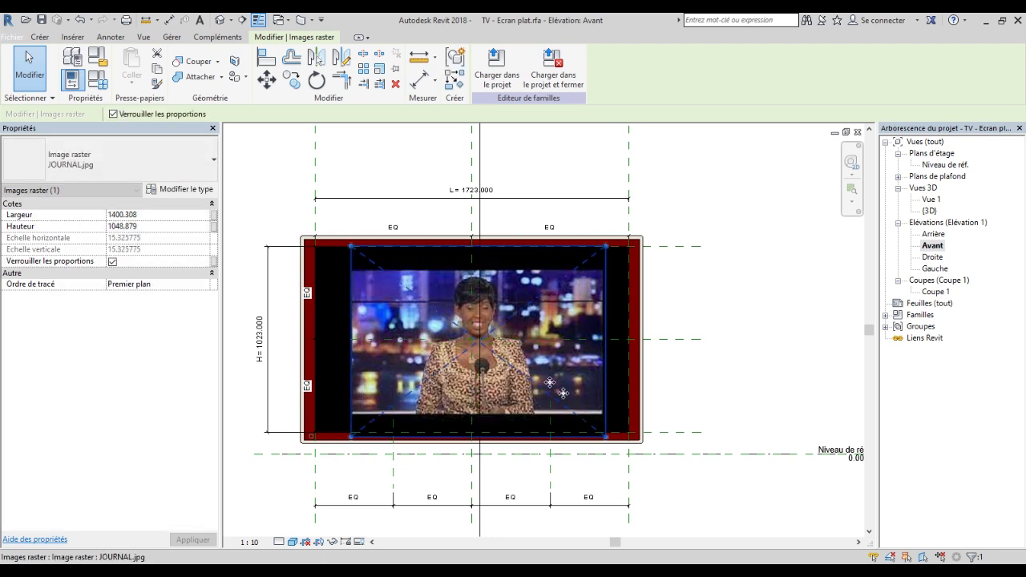
left_click_drag(606, 440, 602, 437)
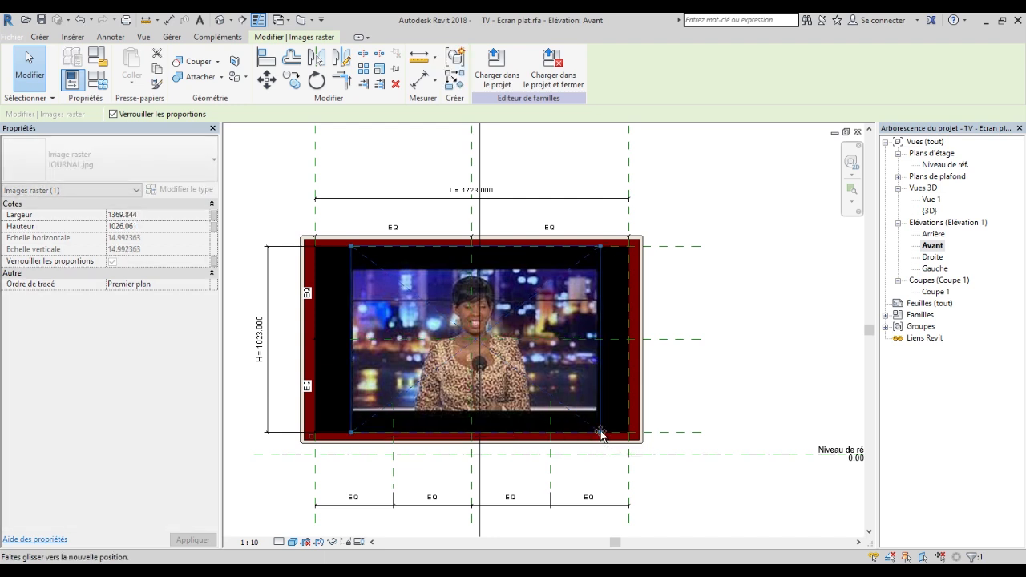
left_click_drag(353, 253, 359, 258)
left_click(318, 178)
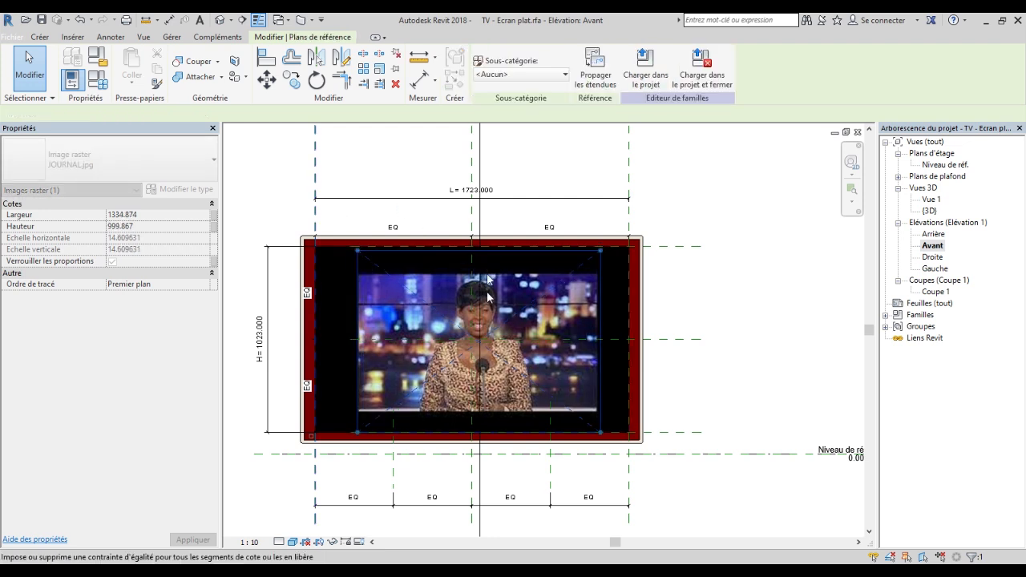
left_click(716, 303)
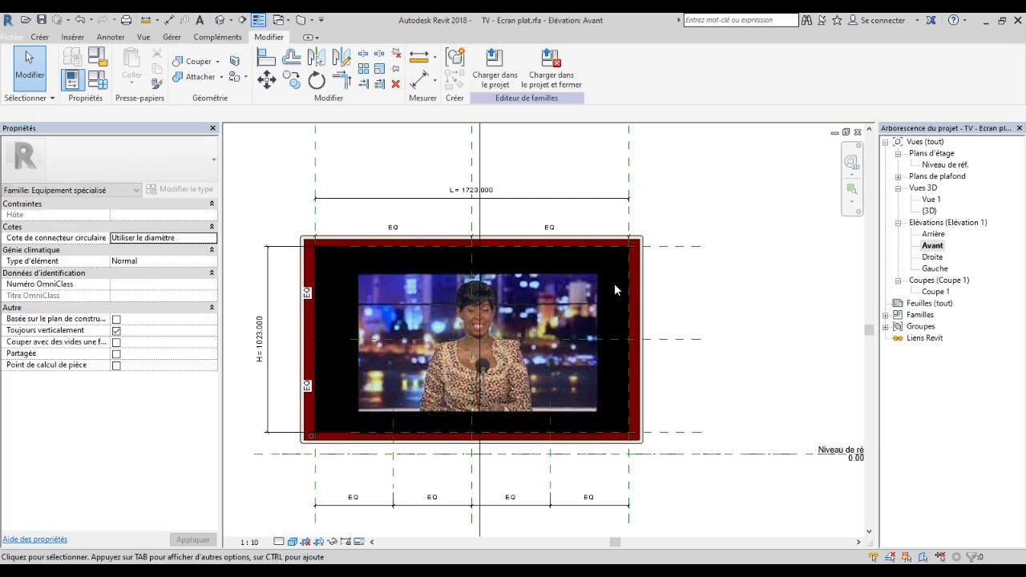
Load the TV family into the MEUBLE TELE project, replacing the existing version and its parameter values, and inspect the mounted TV.
left_click(497, 73)
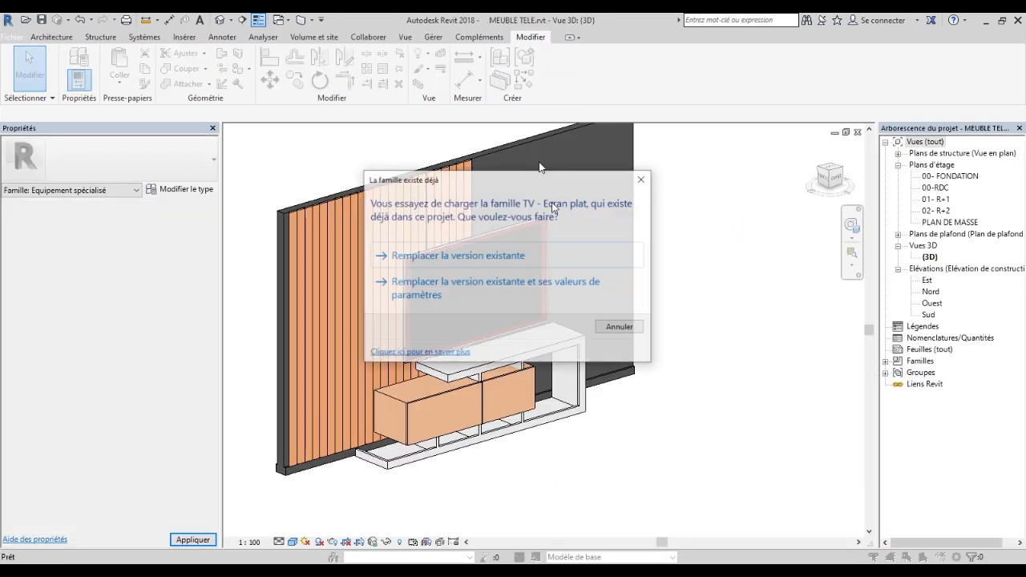
left_click(493, 282)
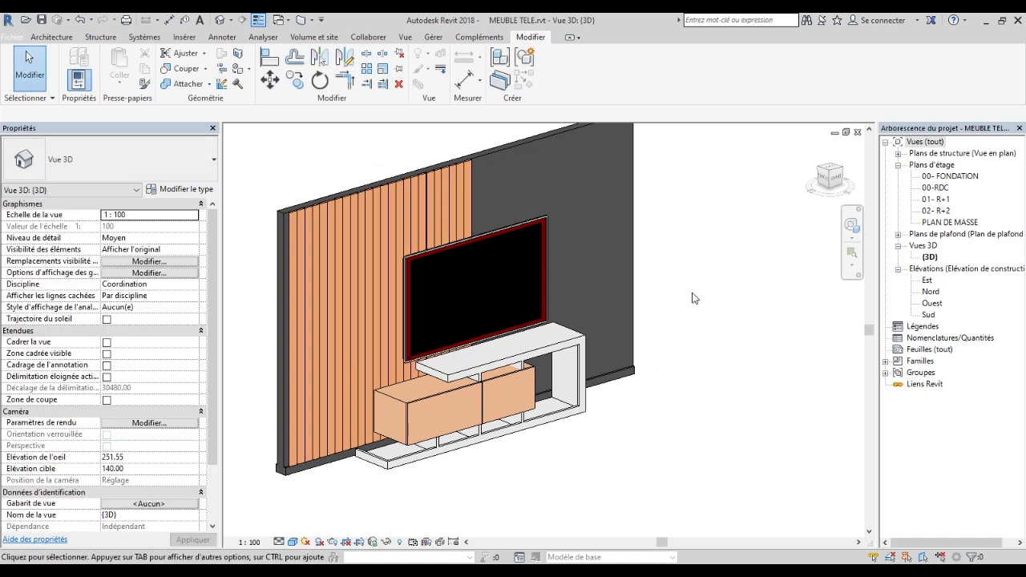
scroll(492, 289, "down", 3)
left_click(488, 296)
scroll(485, 301, "up", 5)
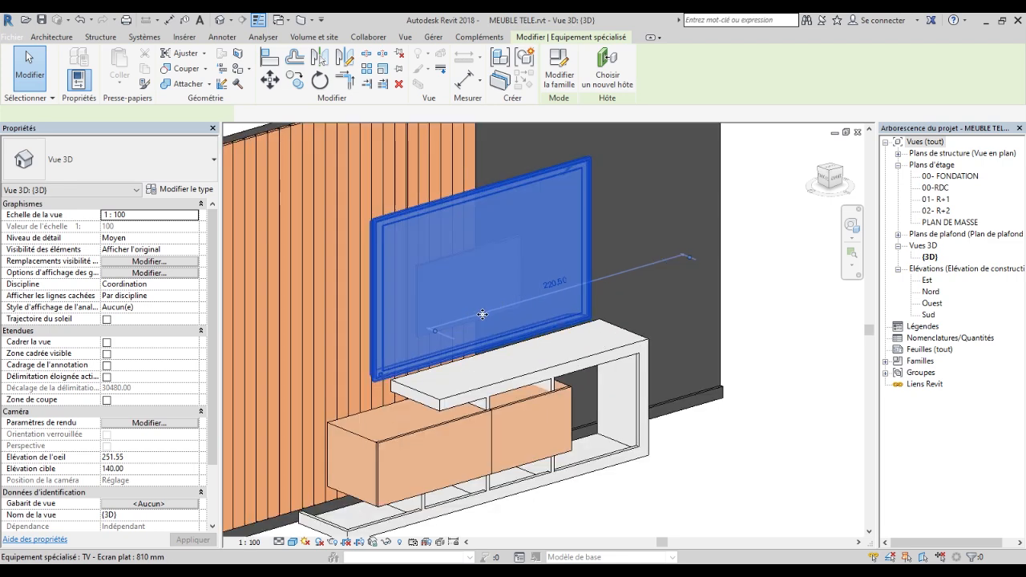
scroll(472, 320, "down", 4)
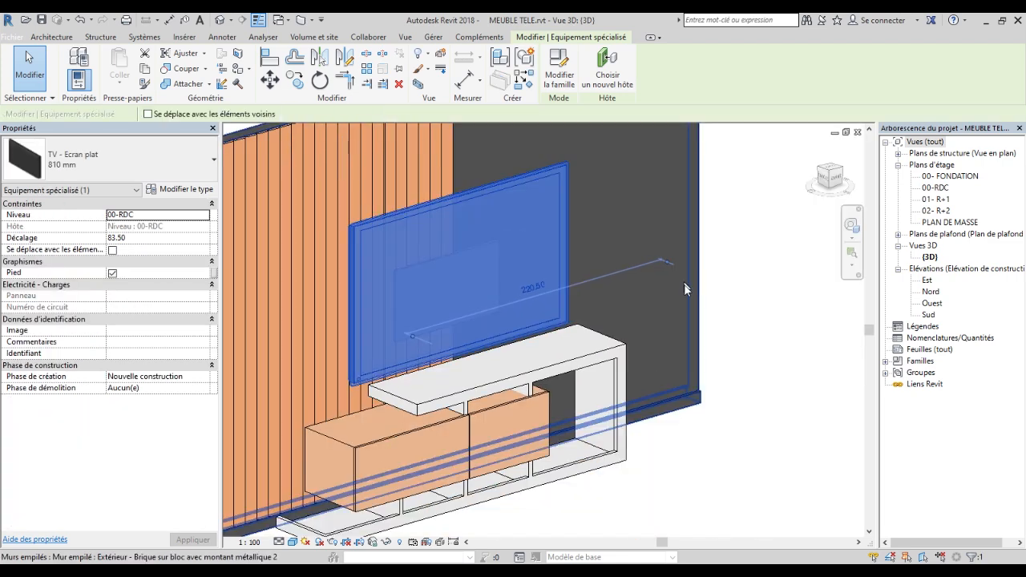
left_click(753, 291)
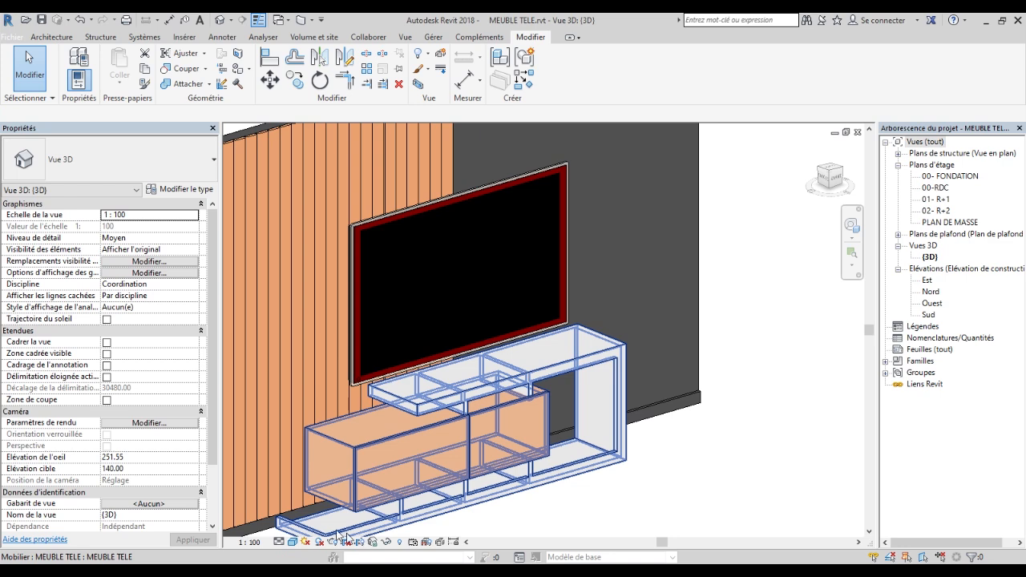
Set the project's 3D view to the realistic visual style.
left_click(293, 543)
left_click(335, 502)
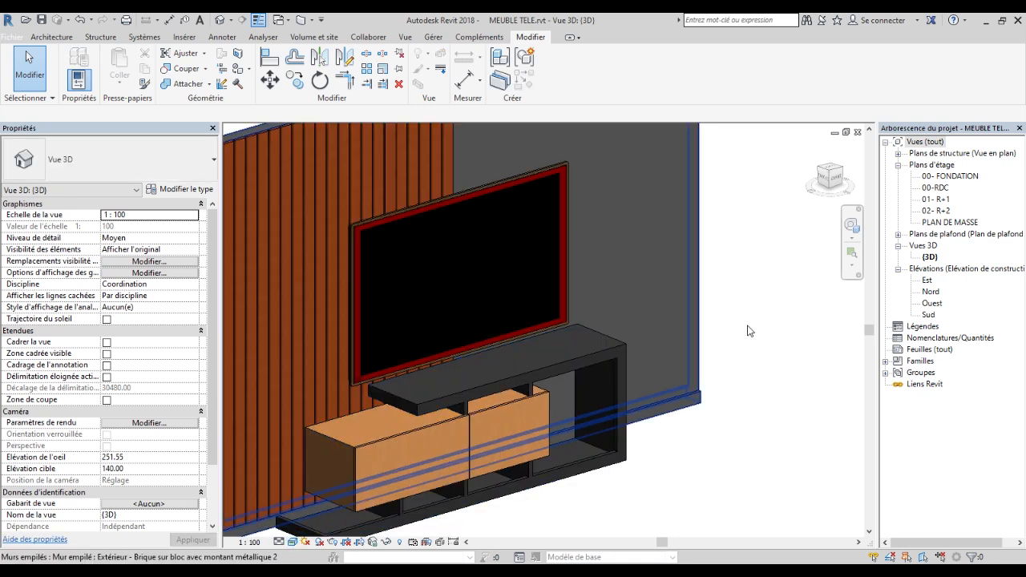
left_click(753, 329)
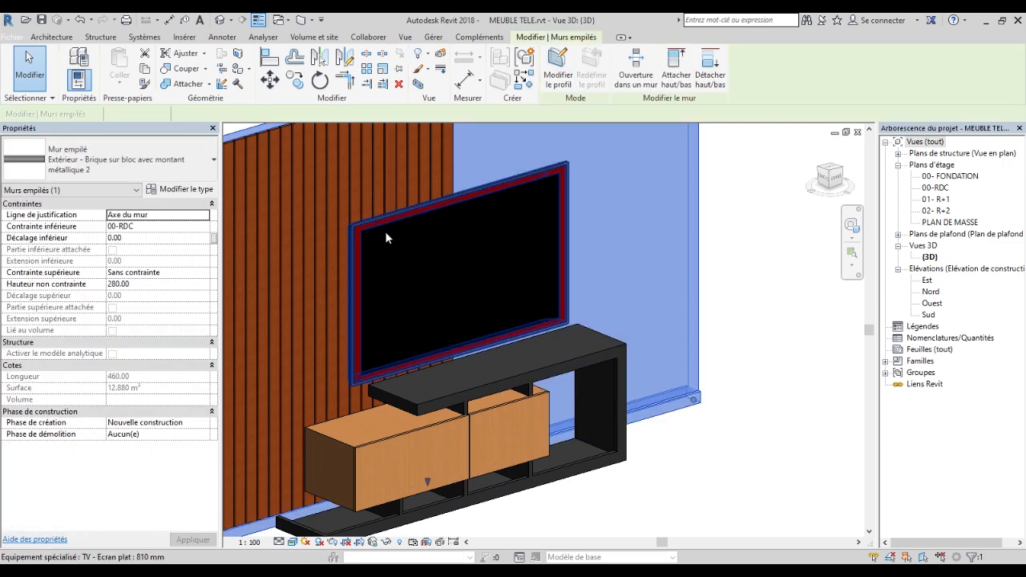
Open the TV - Ecran plat family for editing, and examine its screen in the {3D} view from an angle and from the front.
left_click(385, 230)
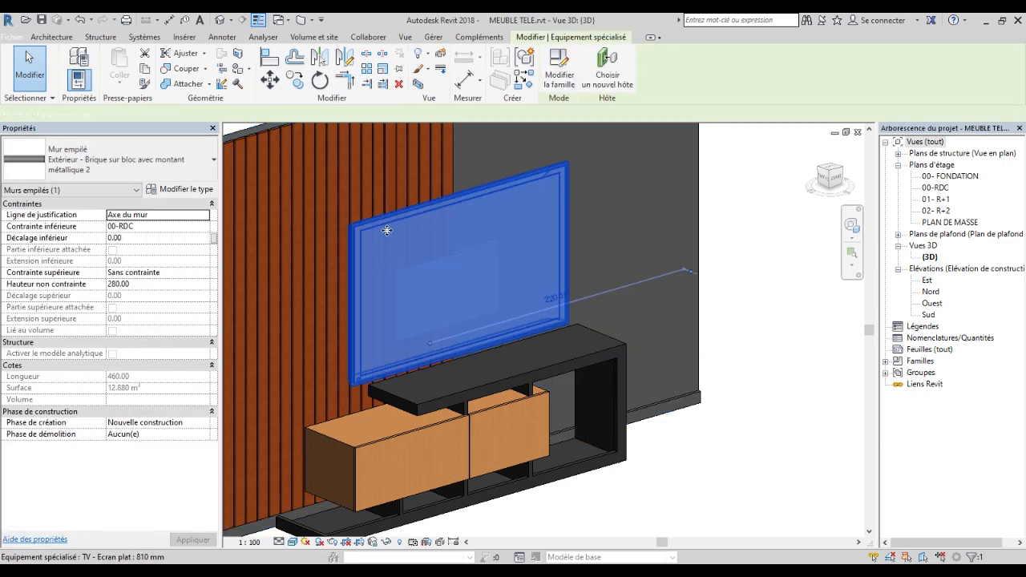
left_click(561, 70)
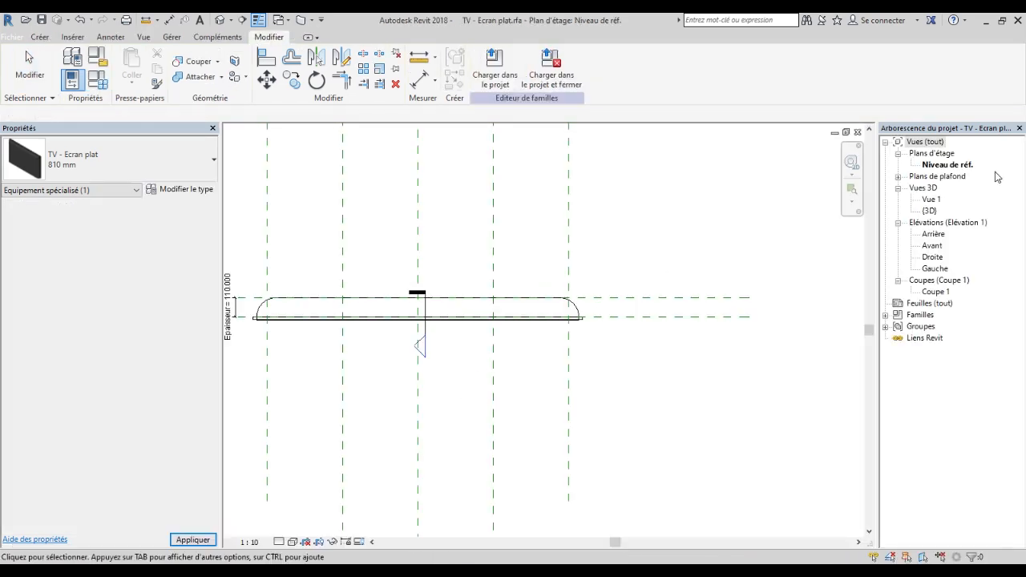
double_click(929, 211)
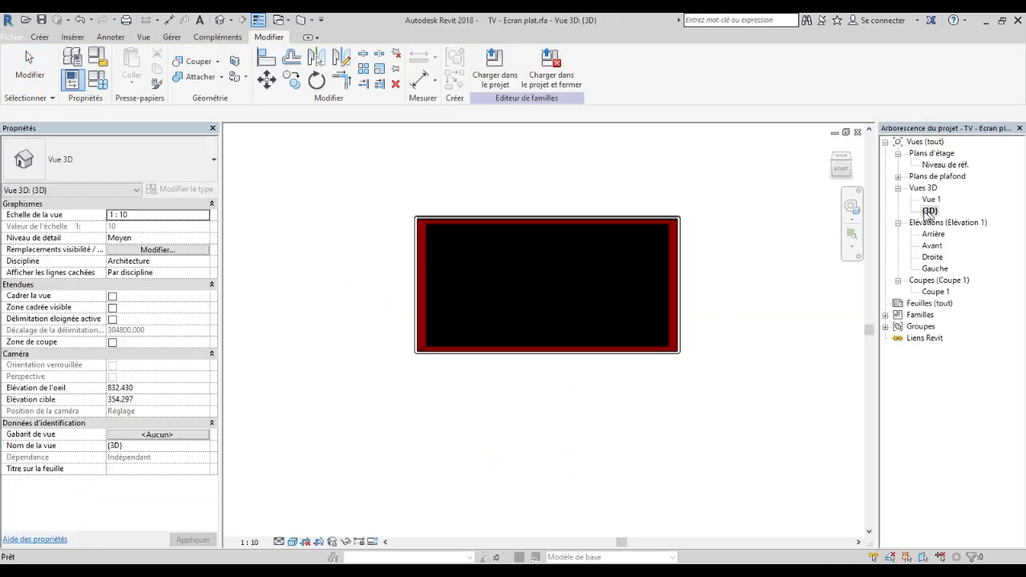
left_click(841, 164)
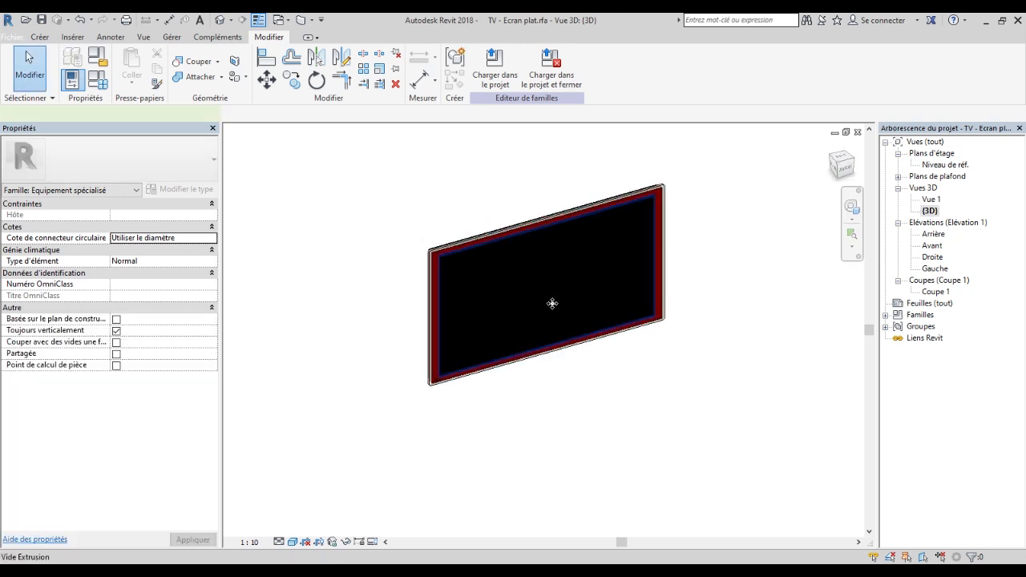
left_click(550, 309)
scroll(673, 240, "up", 2)
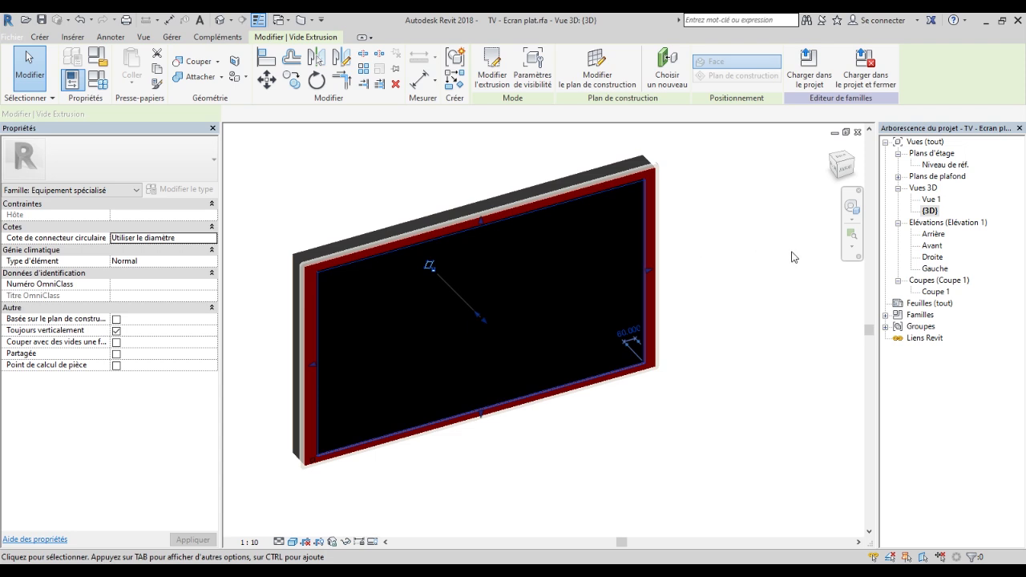
left_click(527, 153)
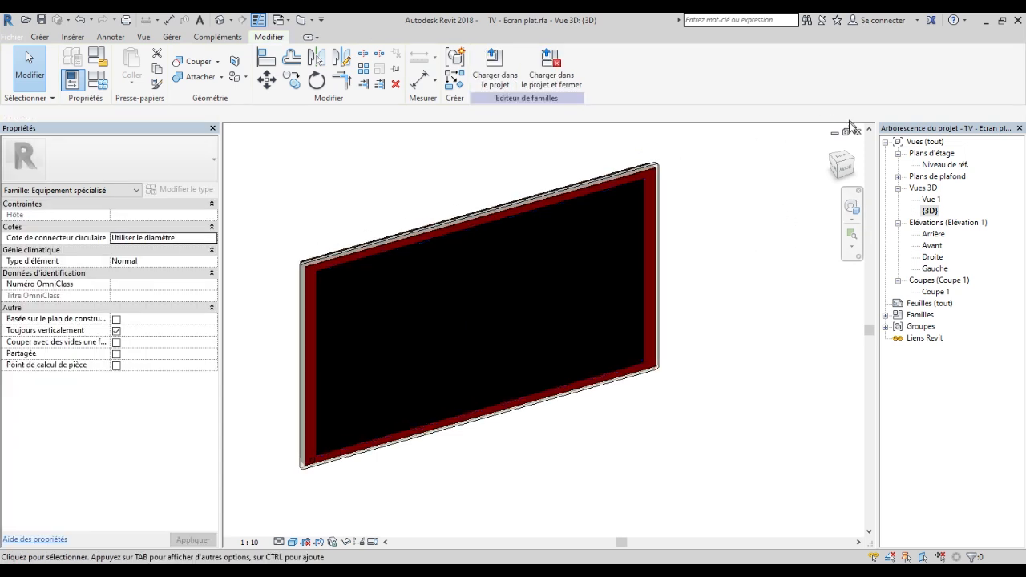
left_click(839, 170)
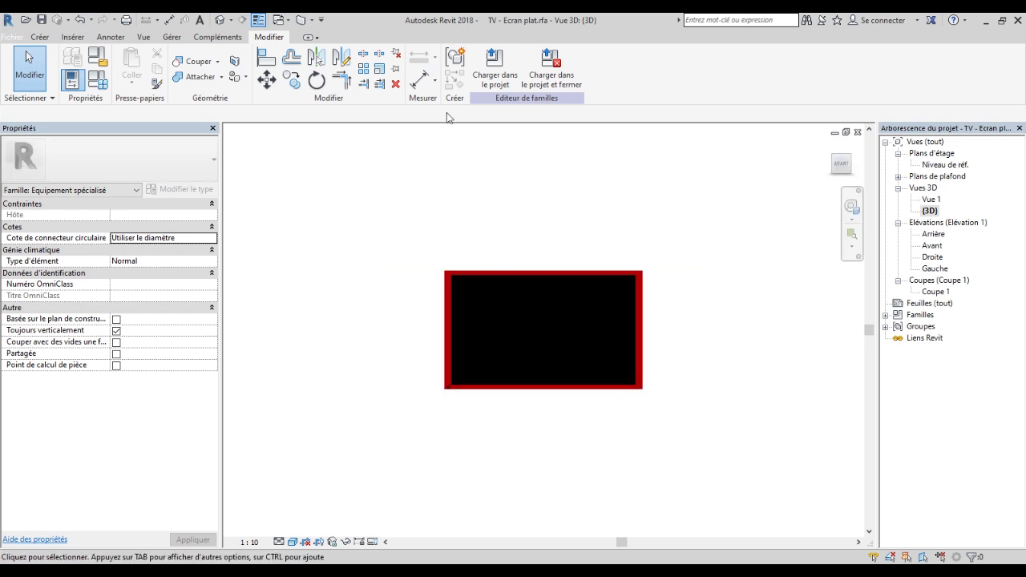
Load the TV family back into the MEUBLE TELE project and close it, and orient the project's 3D view to the front.
left_click(77, 37)
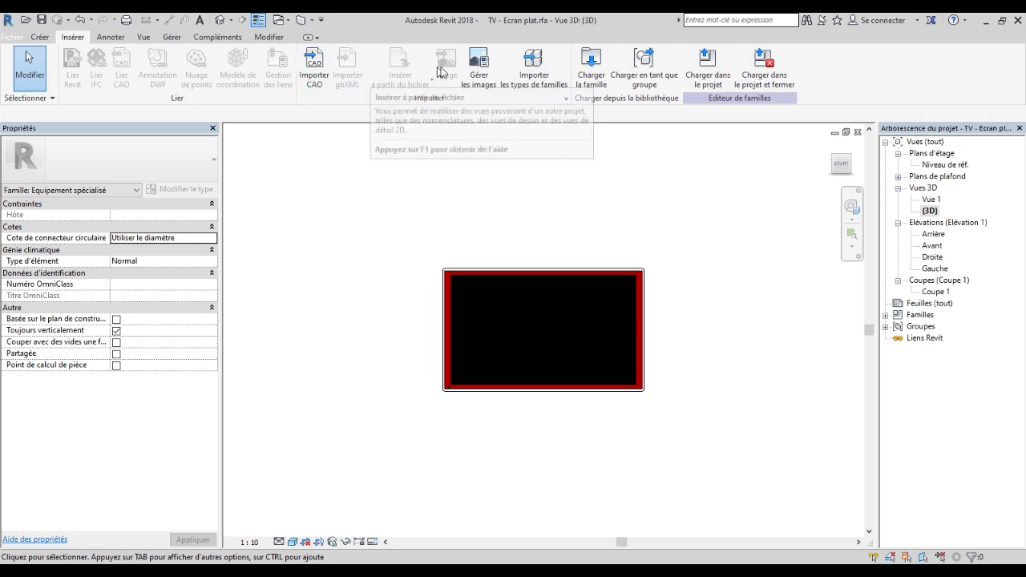
left_click(771, 78)
left_click(528, 302)
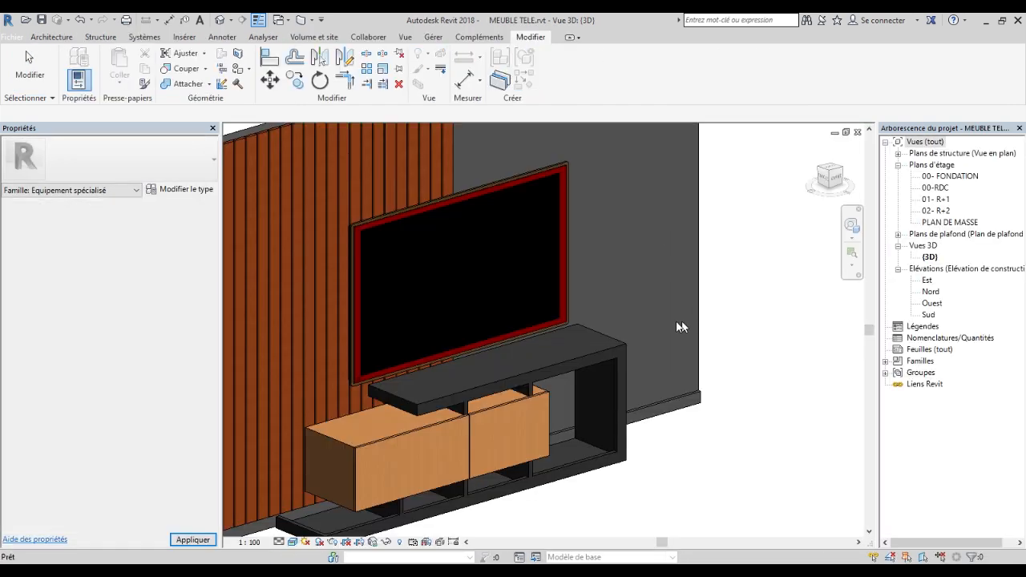
scroll(682, 319, "down", 5)
scroll(597, 288, "up", 3)
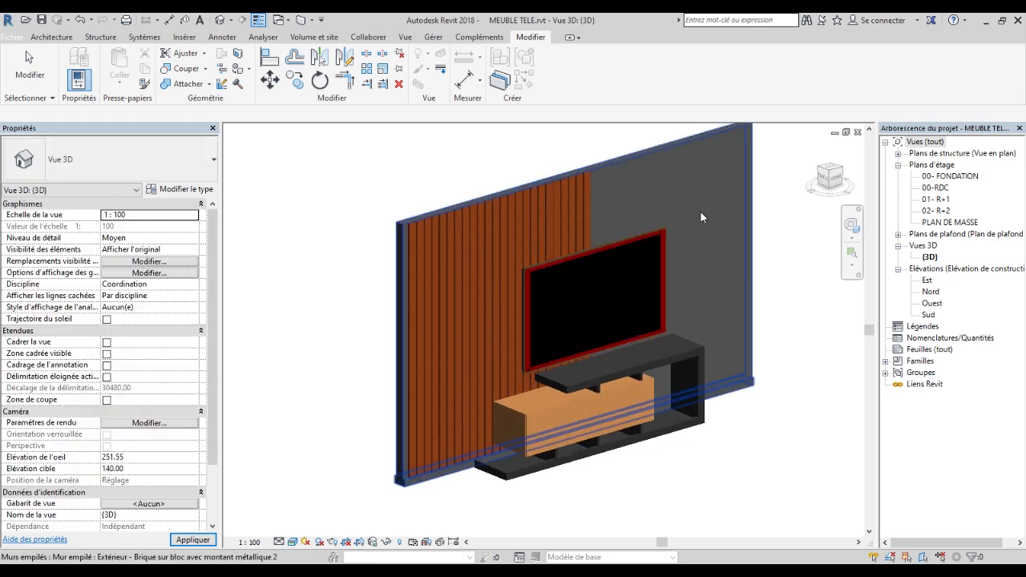
left_click(839, 183)
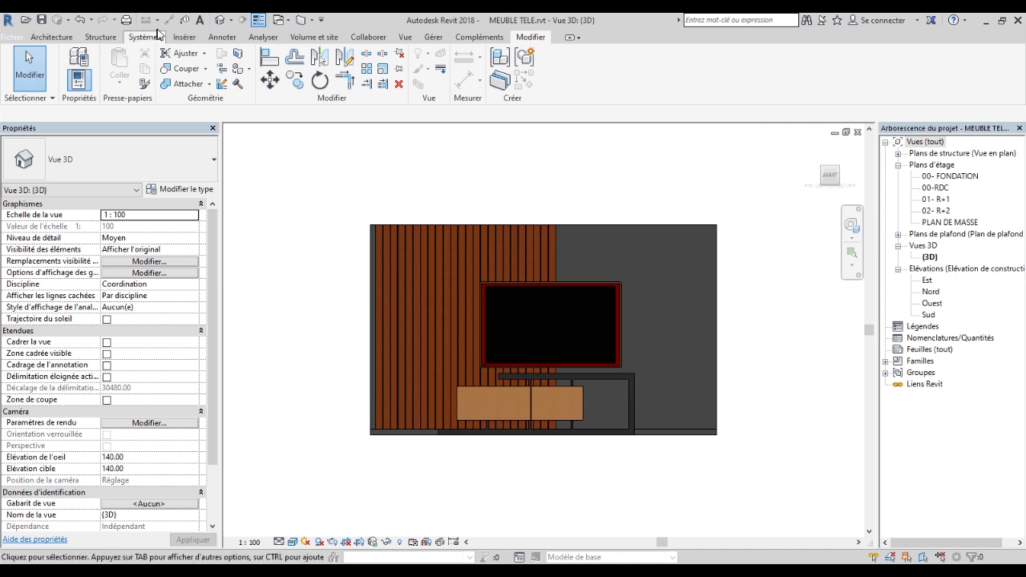
Open the Sud elevation, import the JOURNAL.jpg image and place it centred over the TV unit.
left_click(184, 37)
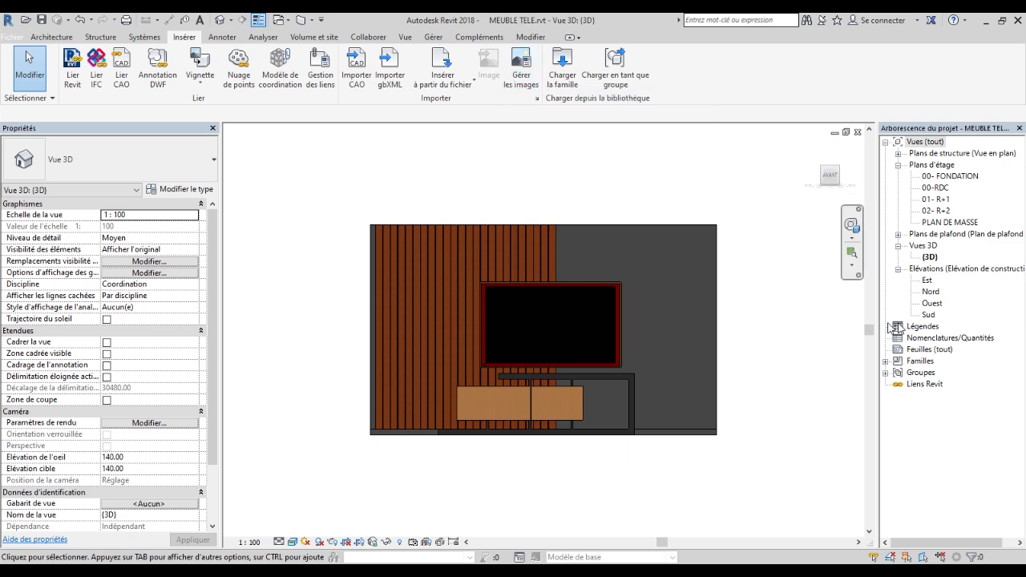
double_click(928, 315)
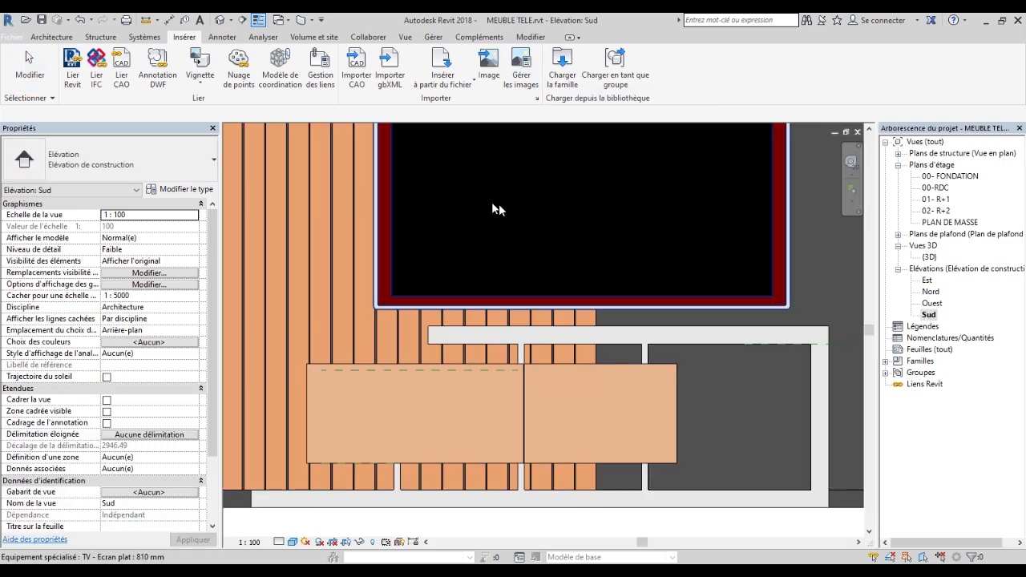
left_click(490, 69)
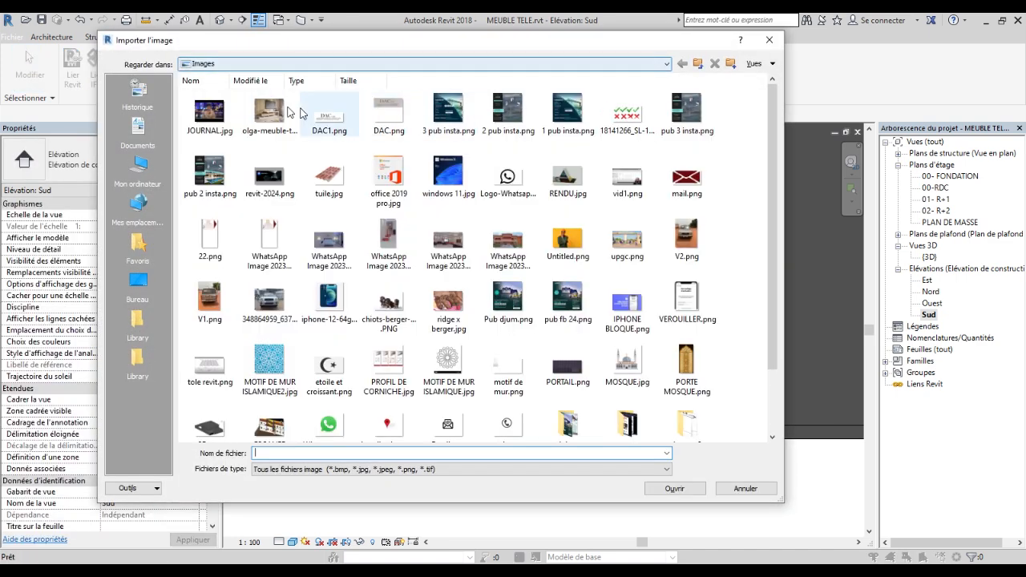
left_click(209, 119)
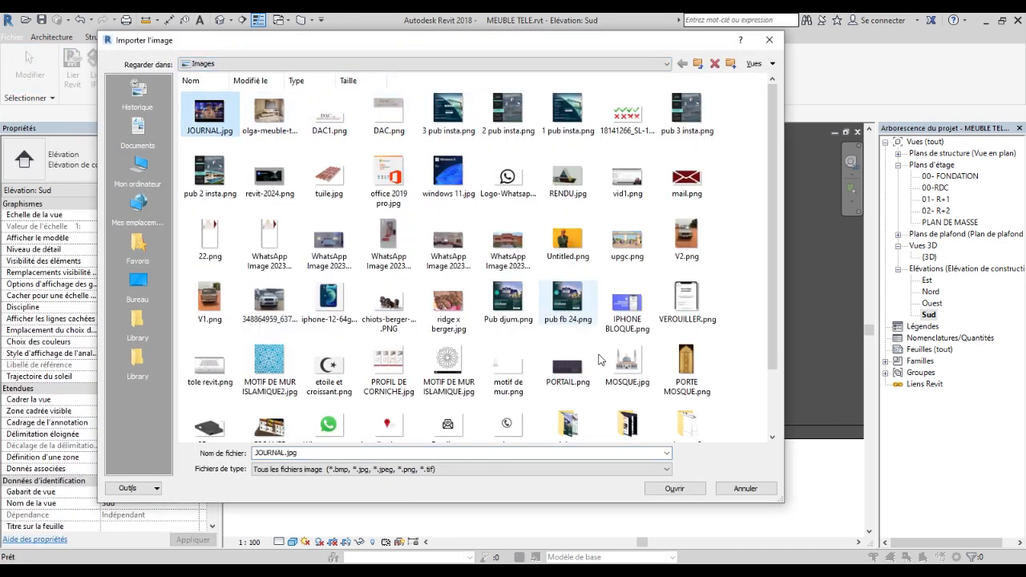
left_click(685, 488)
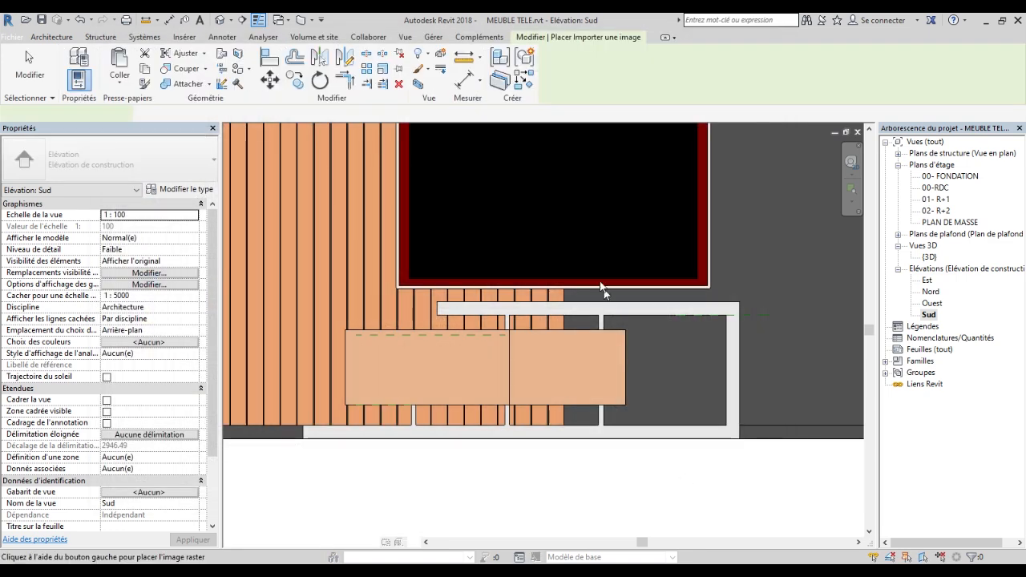
scroll(553, 242, "down", 5)
left_click(548, 237)
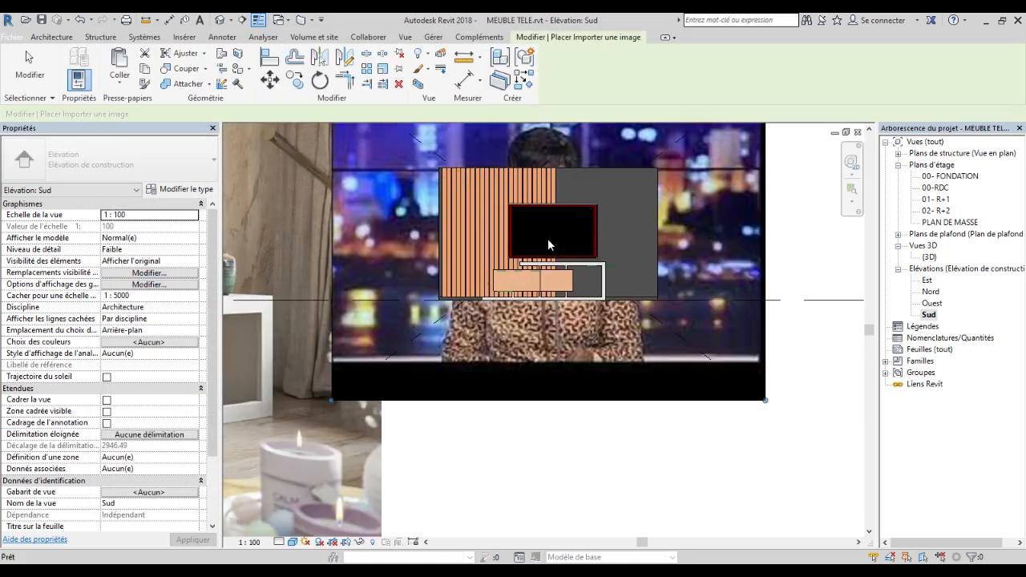
Try to bring the placed JOURNAL.jpg image to the foreground (Premier plan) of the Sud elevation.
scroll(549, 302, "down", 3)
scroll(577, 120, "up", 1)
scroll(492, 210, "up", 2)
left_click(623, 86)
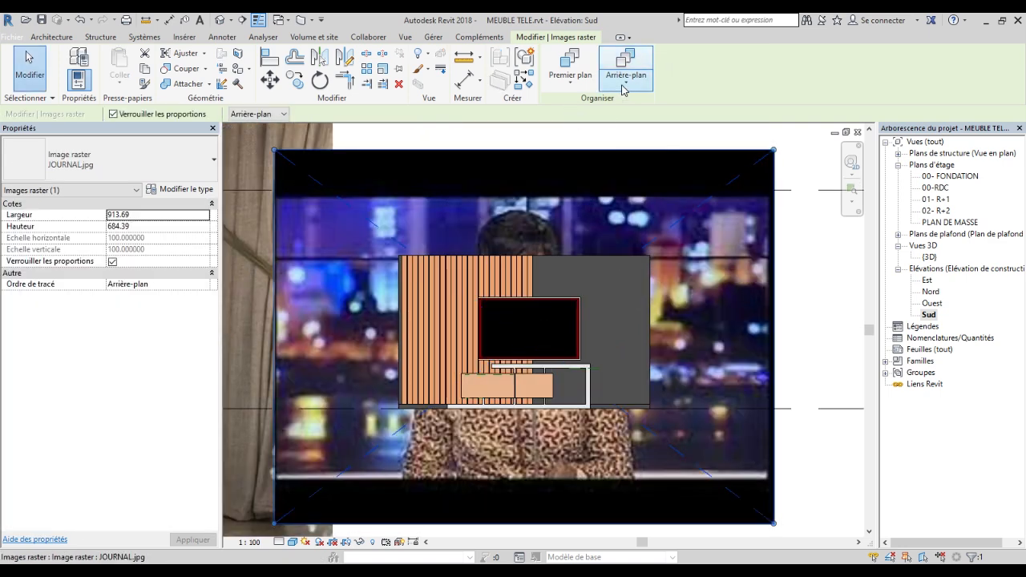
left_click(575, 86)
left_click(579, 103)
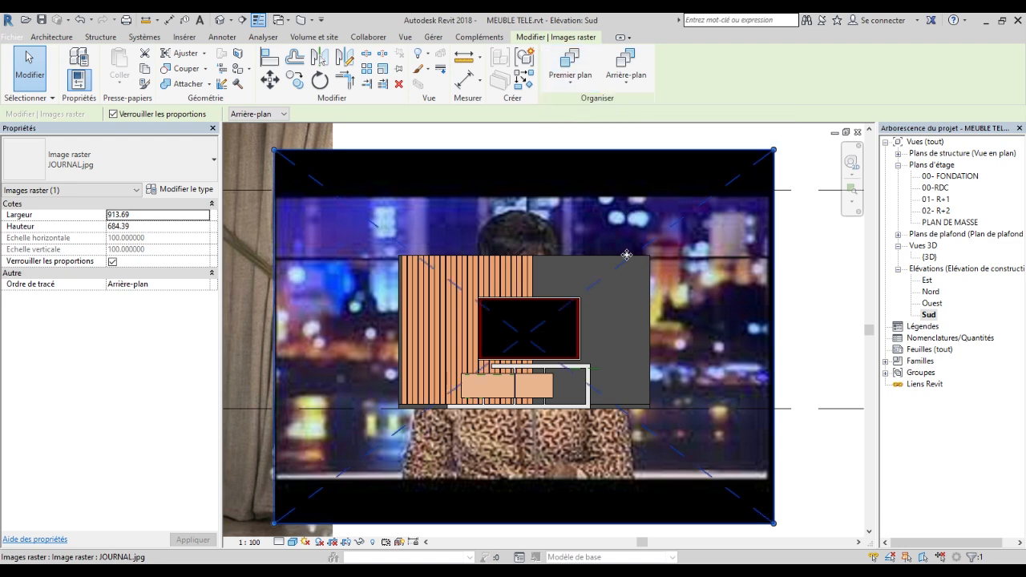
Scale the JOURNAL.jpg image down proportionally to about 544 wide by 408 high, bringing its upper-left corner to the TV's upper-left corner.
scroll(605, 251, "down", 2)
left_click_drag(360, 182, 511, 297)
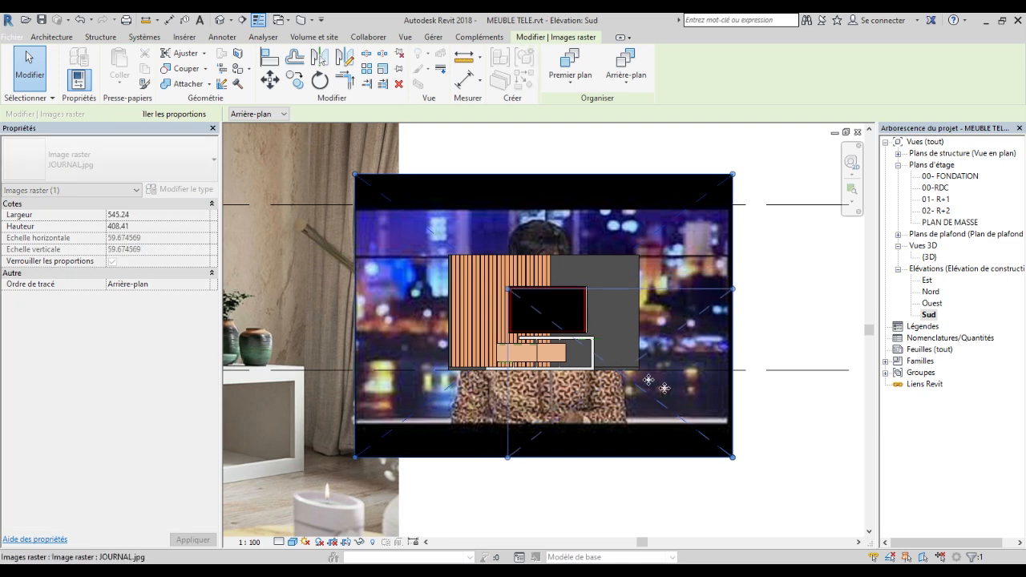
scroll(679, 404, "up", 4)
scroll(465, 273, "down", 5)
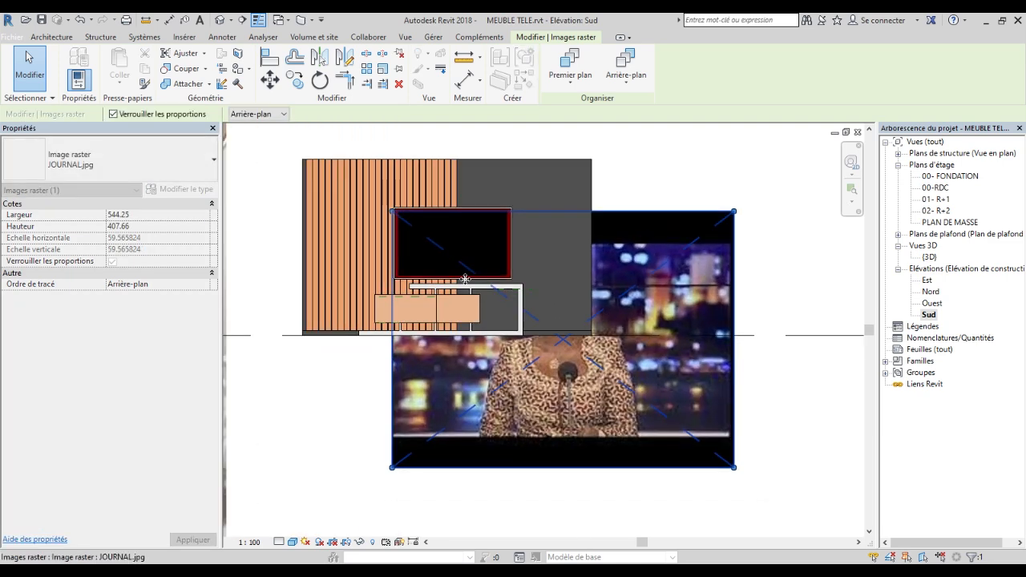
Open the Ouest elevation and check around the TV unit's side profile for the imported image.
left_click(931, 305)
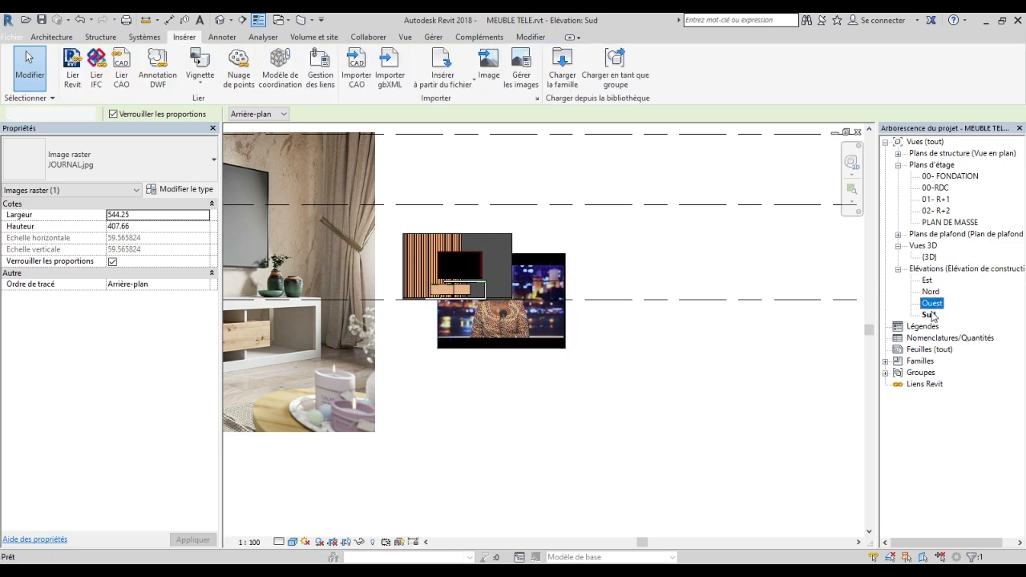
double_click(931, 303)
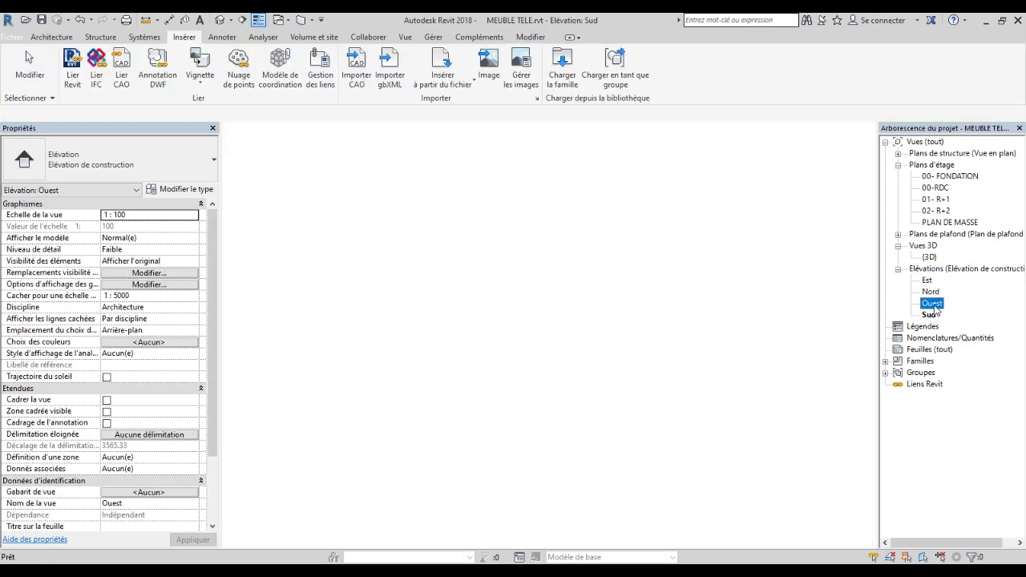
scroll(569, 333, "down", 8)
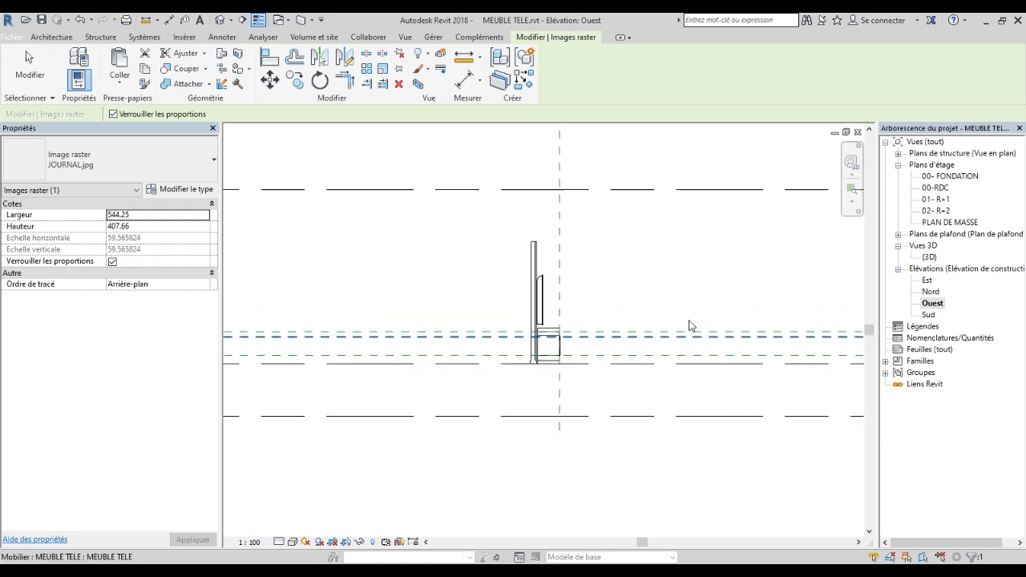
scroll(621, 297, "up", 2)
left_click(355, 326)
scroll(353, 324, "down", 3)
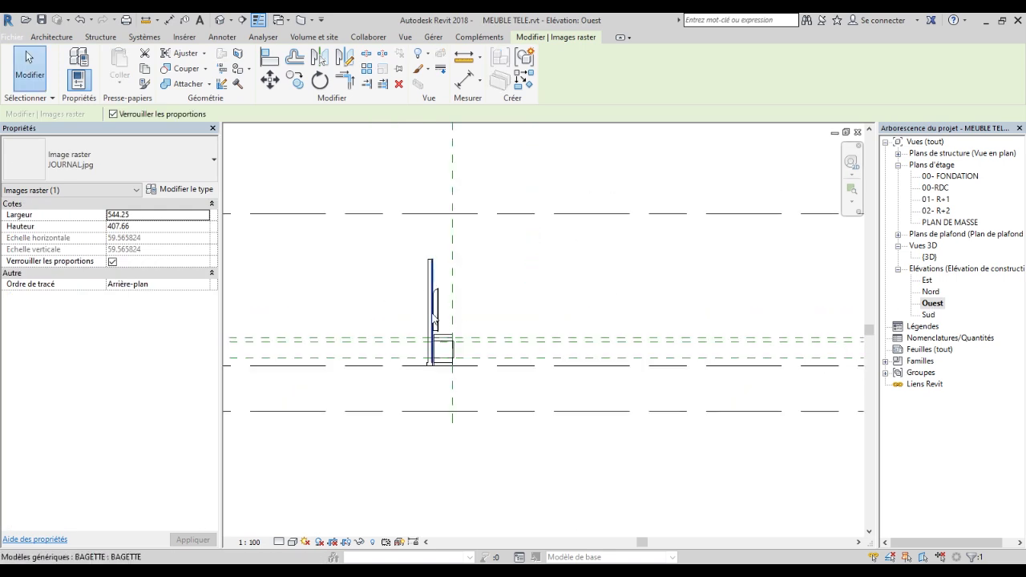
scroll(430, 406, "up", 3)
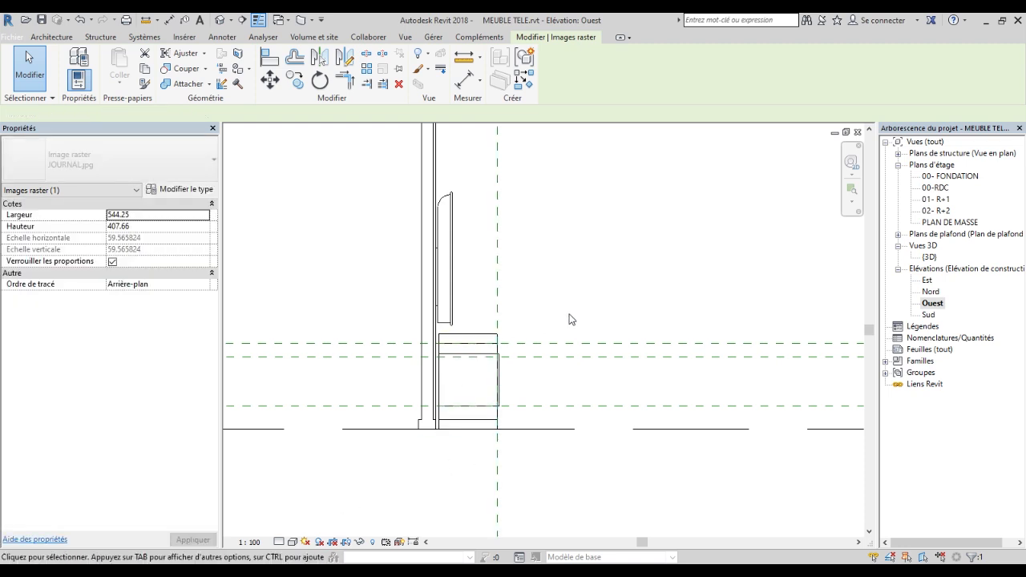
left_click(398, 378)
scroll(398, 379, "down", 5)
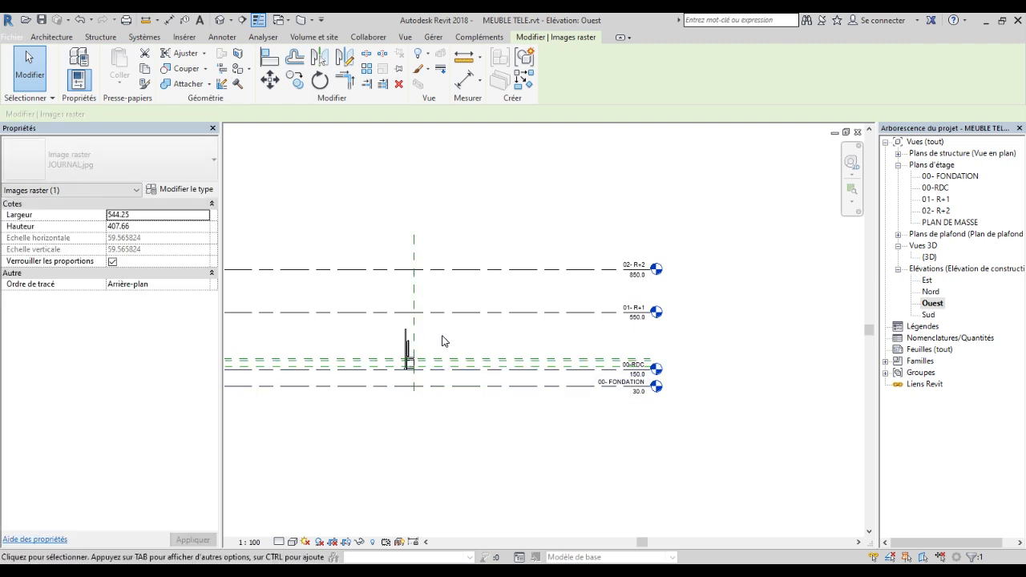
scroll(442, 339, "up", 3)
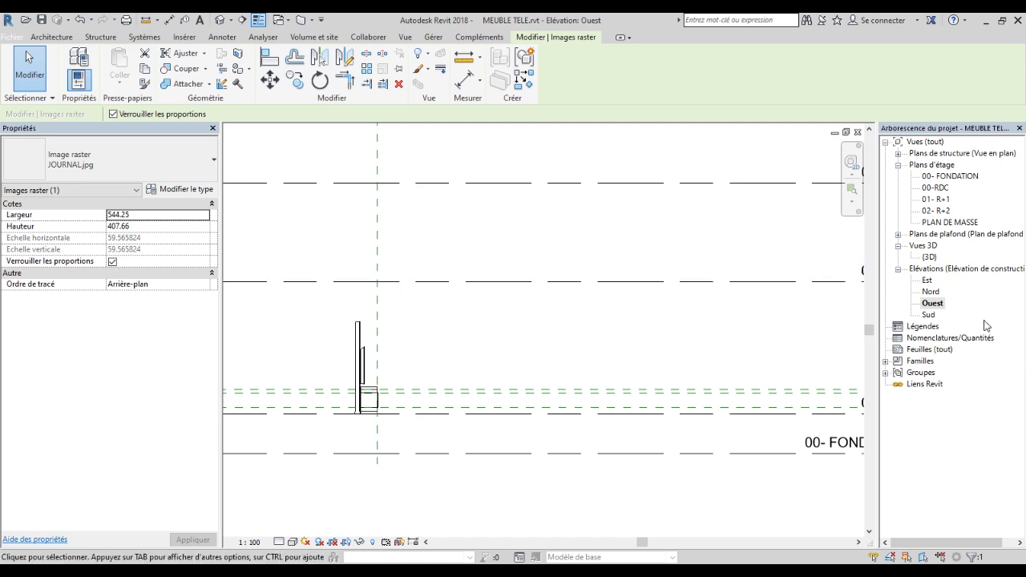
Return to the Sud elevation and try again to bring the scaled image in front of the TV unit with Premier plan.
double_click(927, 315)
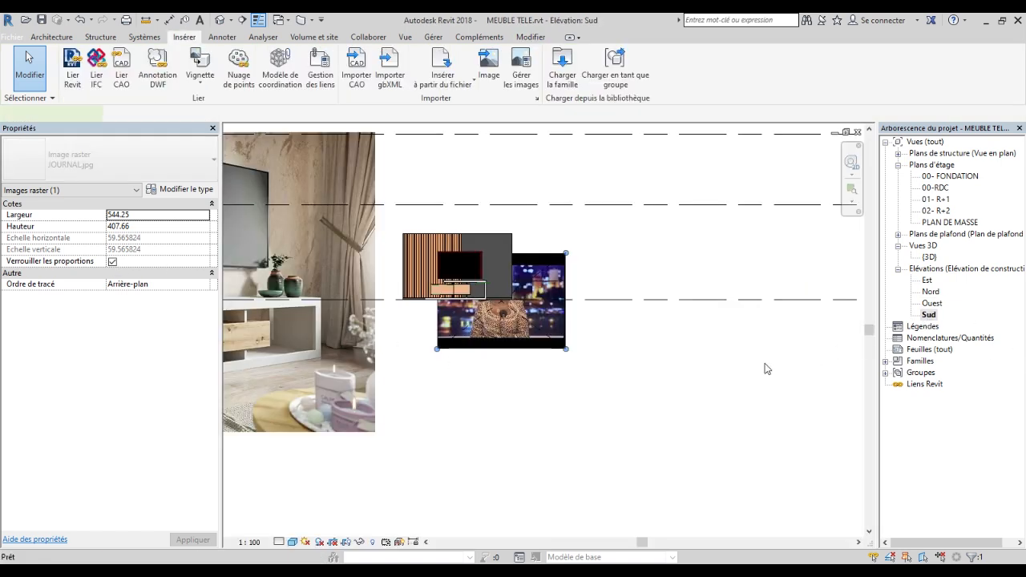
scroll(559, 267, "up", 2)
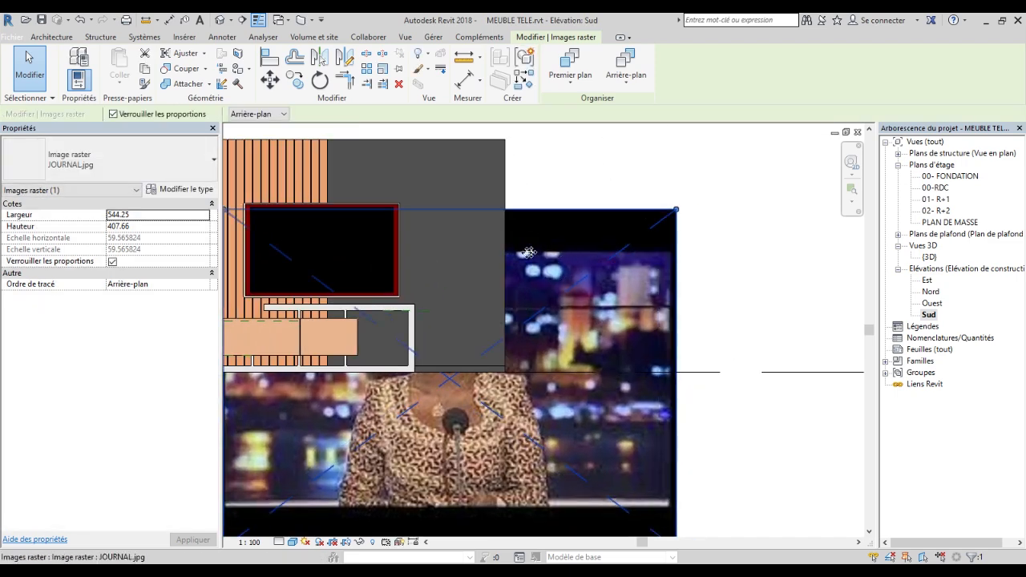
scroll(533, 275, "down", 2)
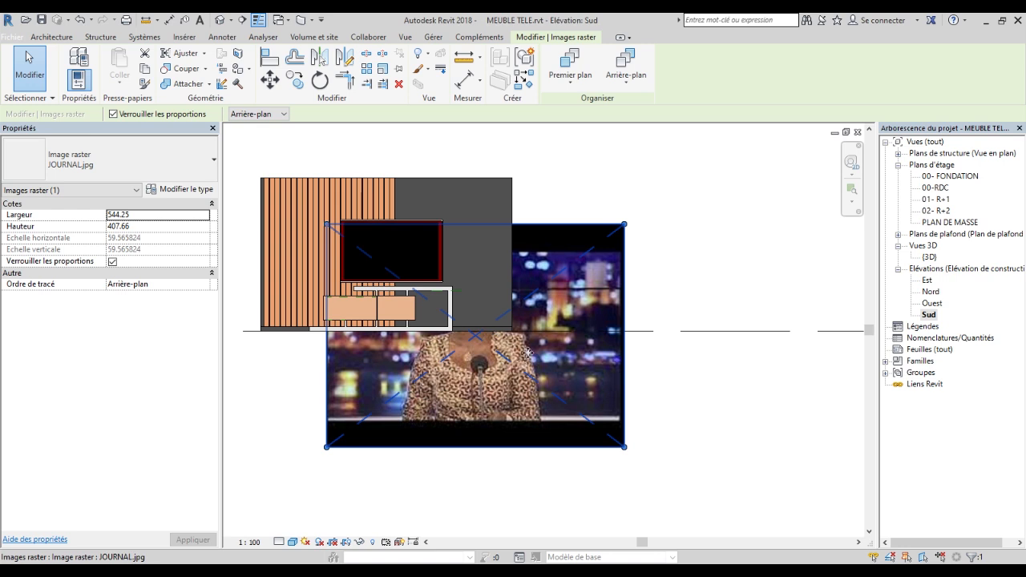
left_click(570, 83)
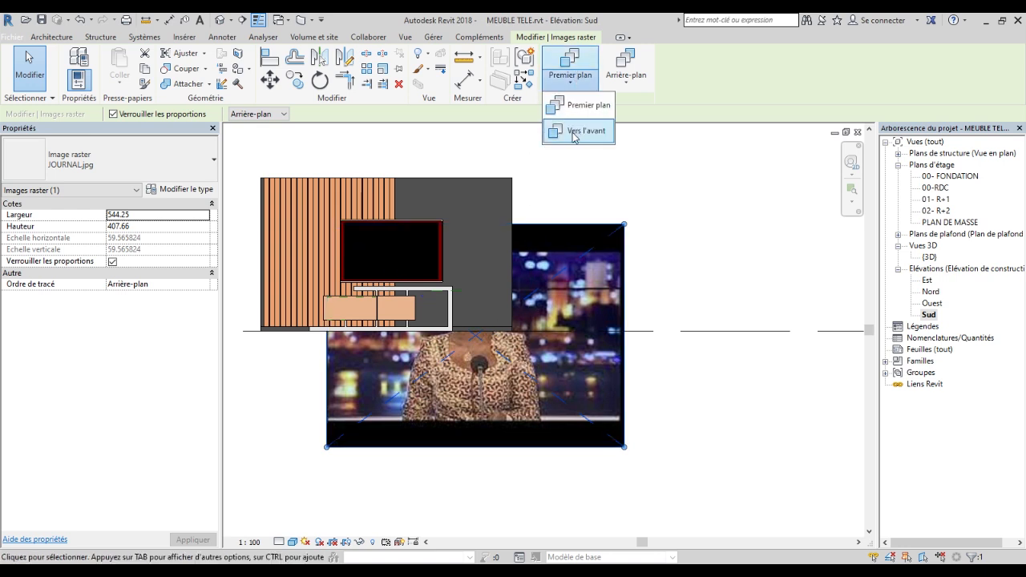
left_click(584, 111)
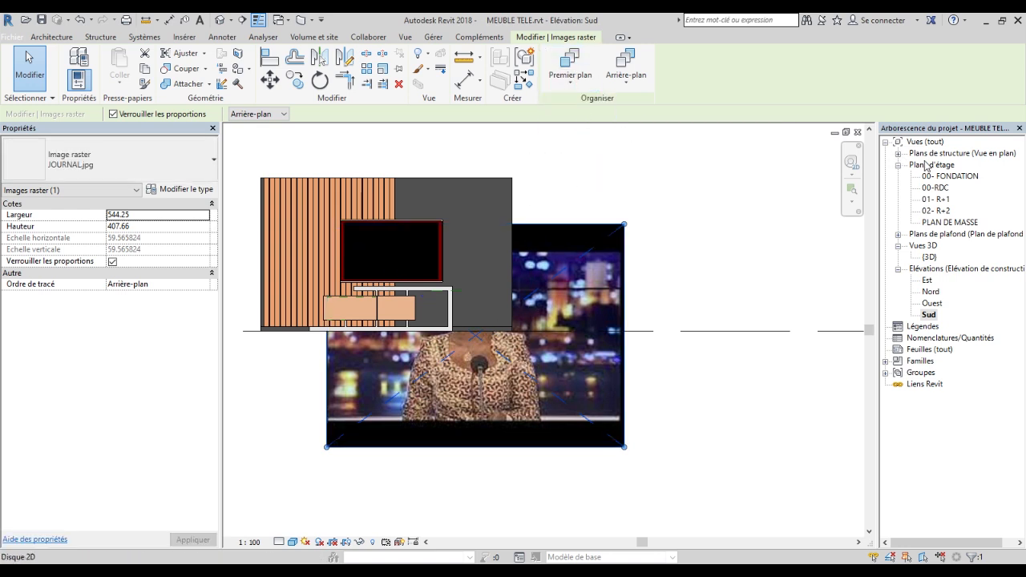
Open the 00-RDC floor plan and examine the area in front of the TV unit for the imported image.
double_click(935, 188)
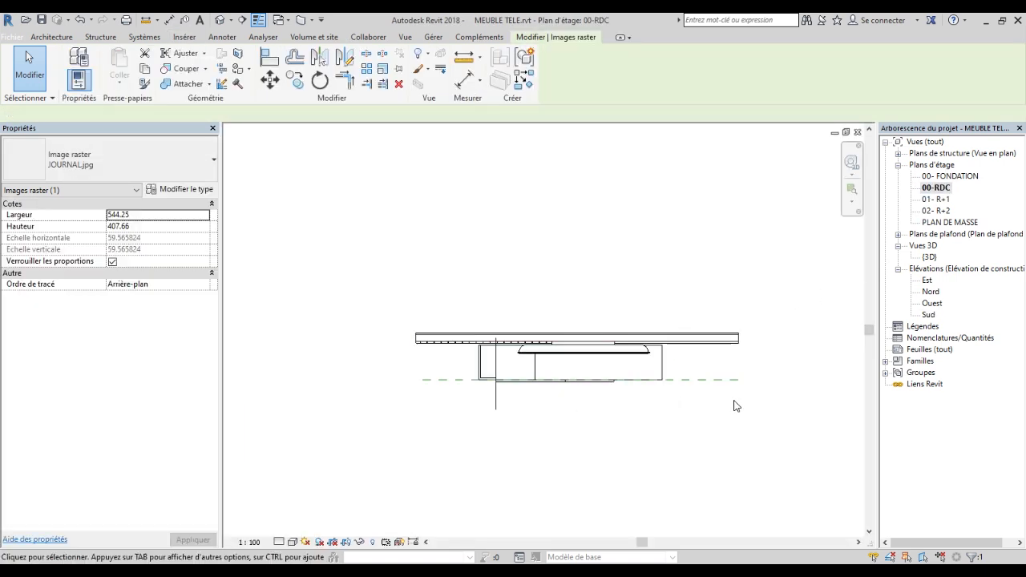
scroll(686, 391, "up", 2)
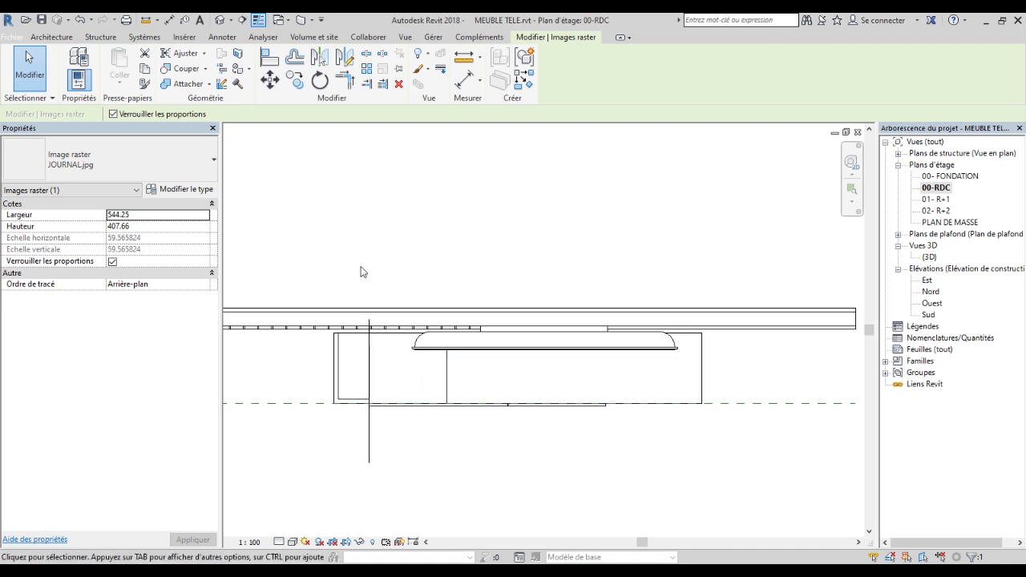
scroll(353, 210, "down", 5)
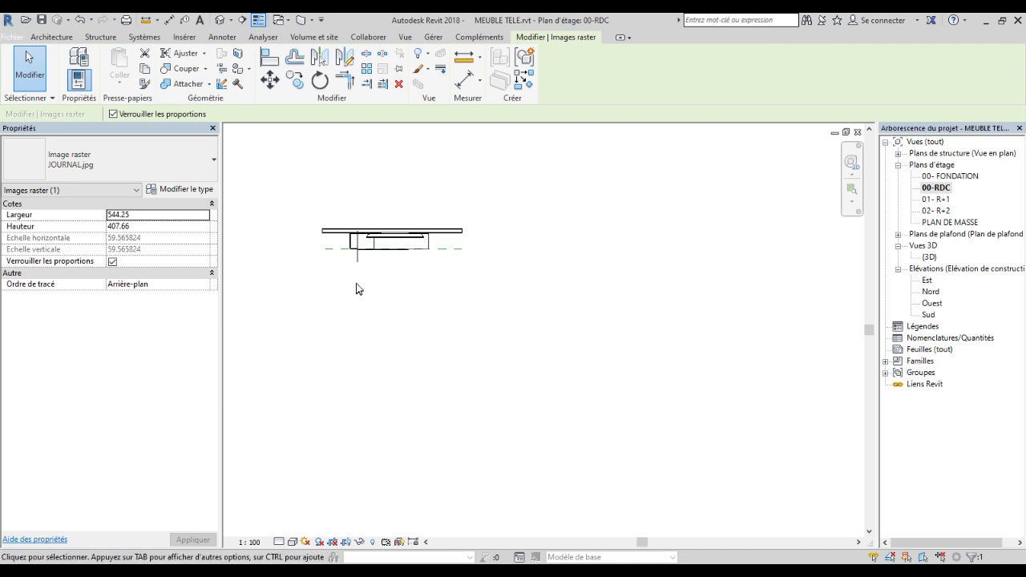
scroll(356, 284, "up", 5)
scroll(397, 293, "down", 2)
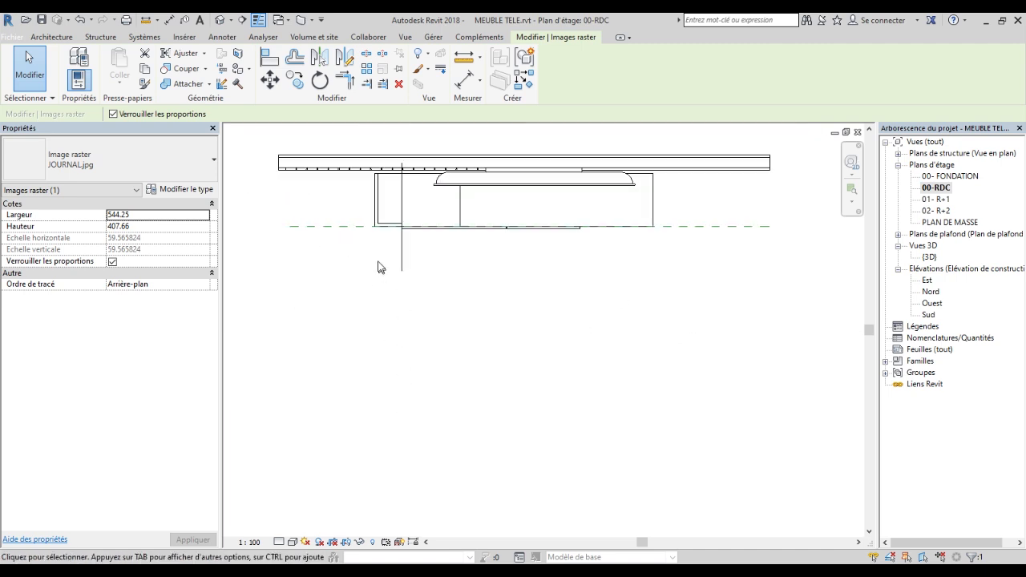
scroll(331, 258, "up", 2)
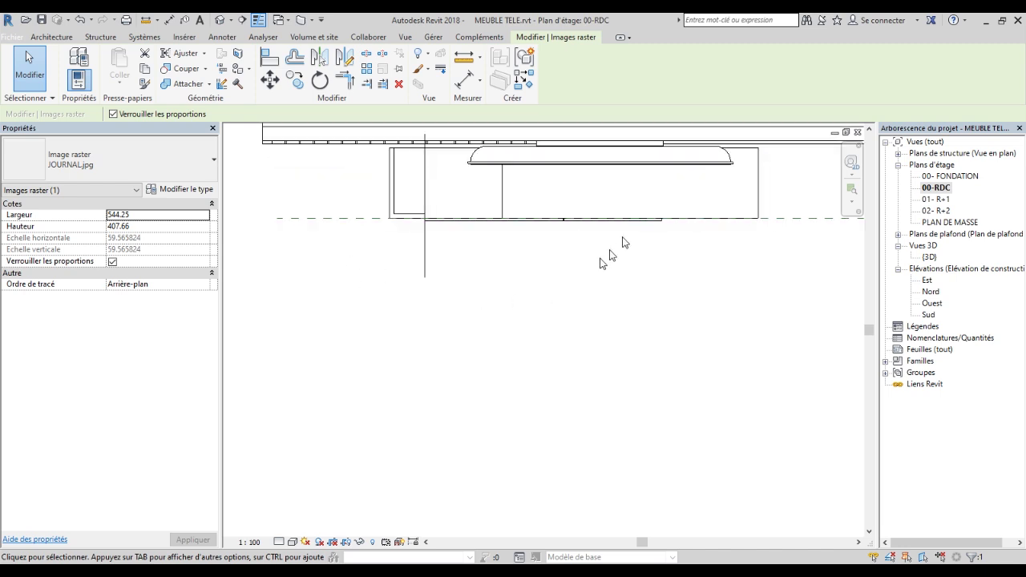
Return to the Sud elevation and shift the JOURNAL.jpg image slightly to the right.
double_click(928, 314)
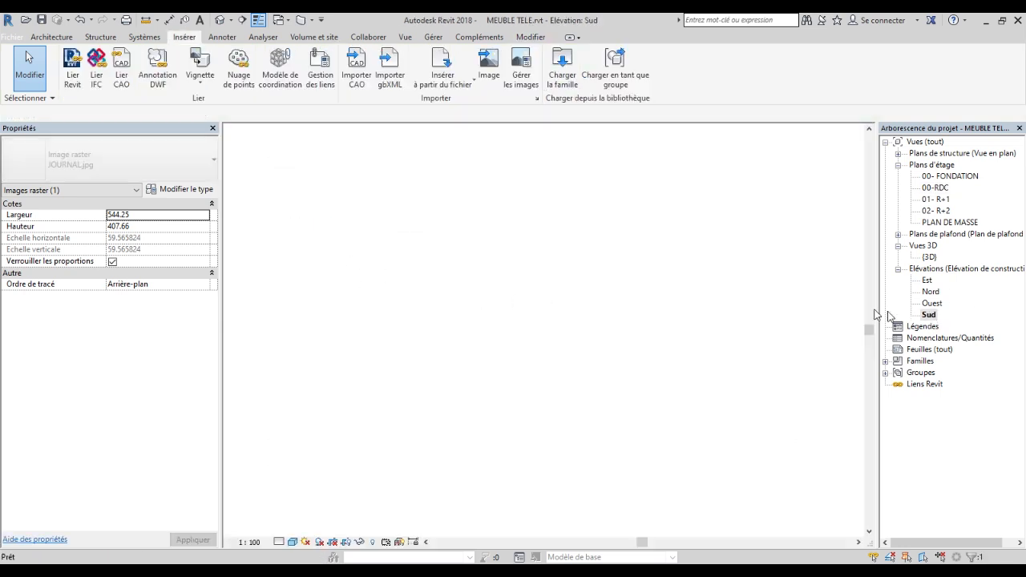
scroll(582, 300, "up", 2)
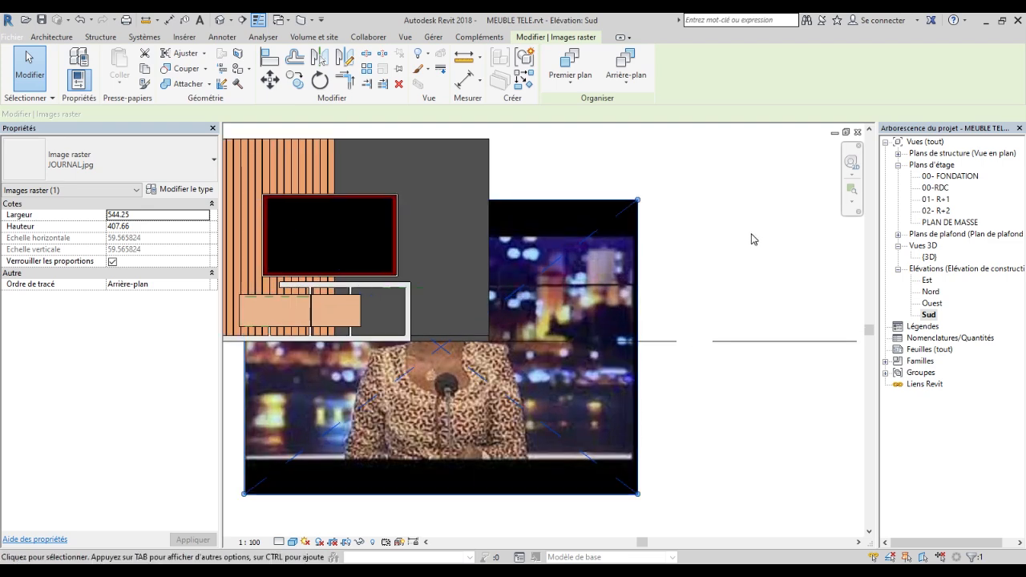
left_click(750, 238)
left_click(601, 266)
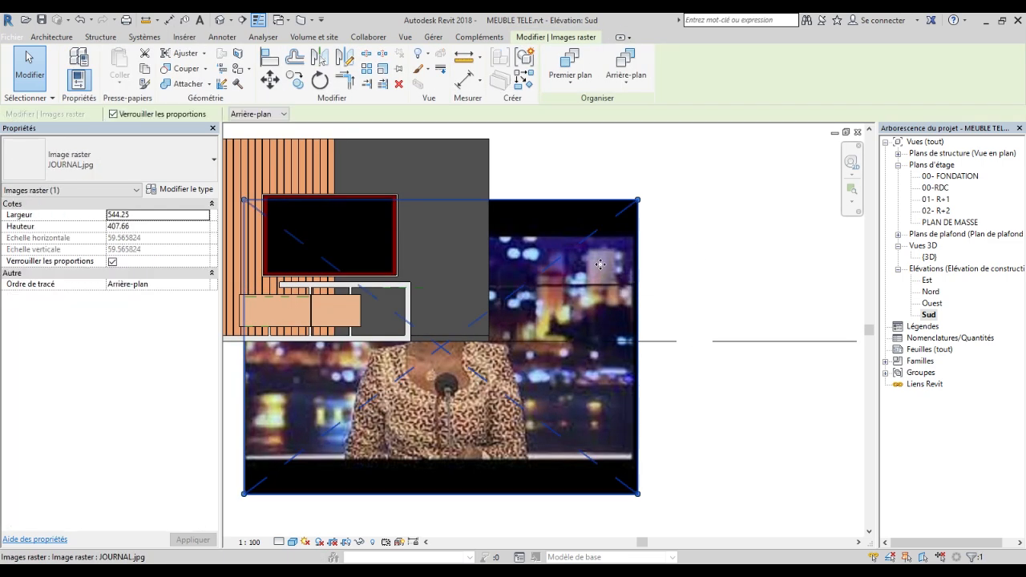
scroll(653, 270, "down", 1)
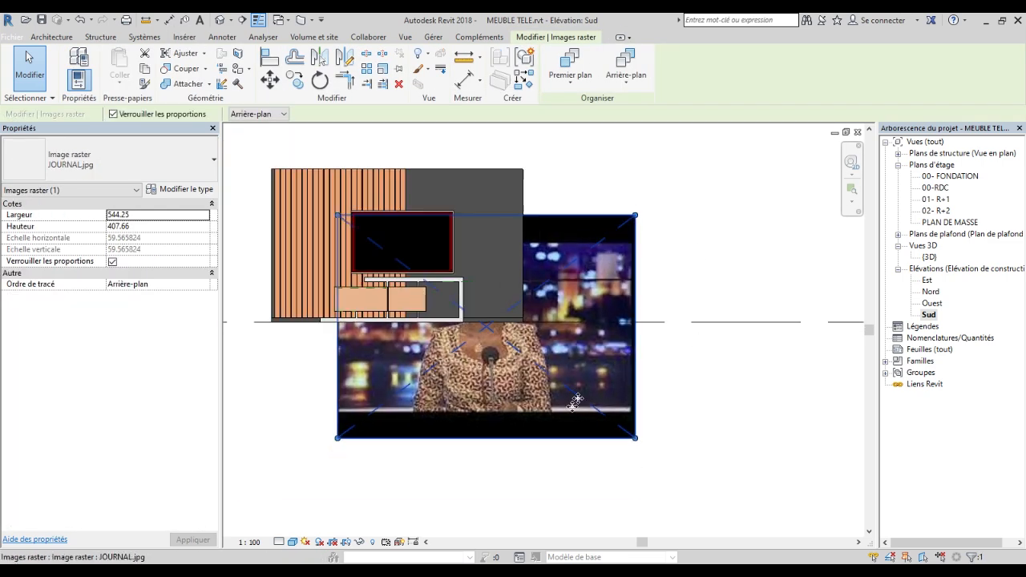
mouse_move(351, 388)
left_mouse_down()
mouse_move(381, 383)
mouse_move(365, 389)
left_mouse_up()
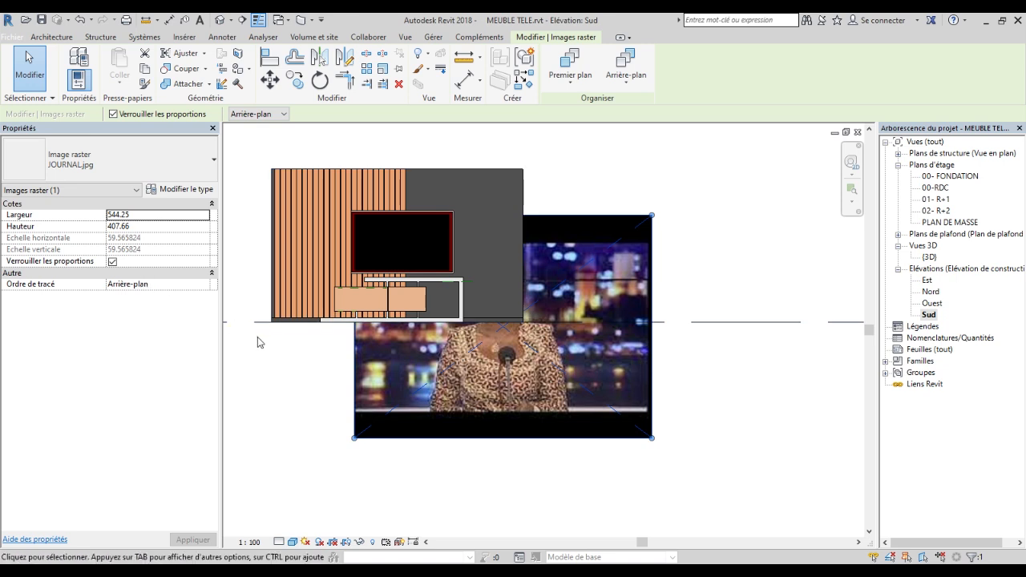
Set the JOURNAL.jpg image's draw order (Ordre de tracé) to Premier plan and deselect the image.
left_click(204, 286)
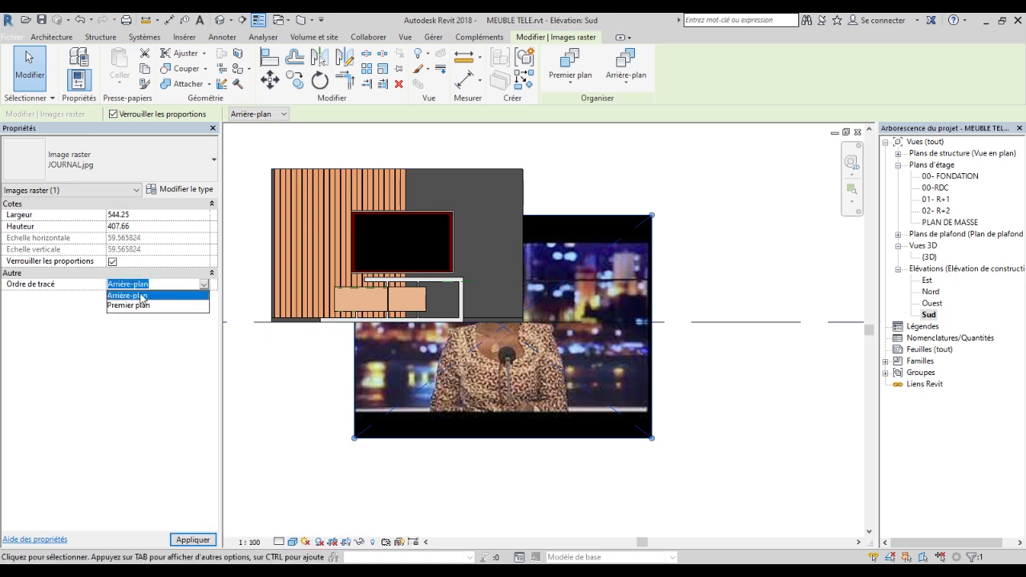
left_click(127, 305)
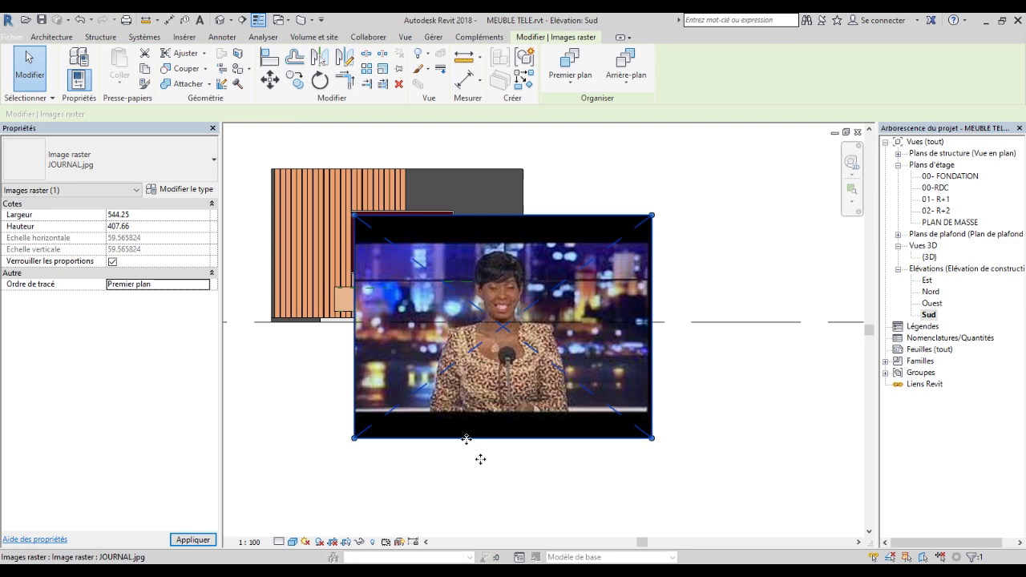
key("Escape")
scroll(409, 276, "up", 3)
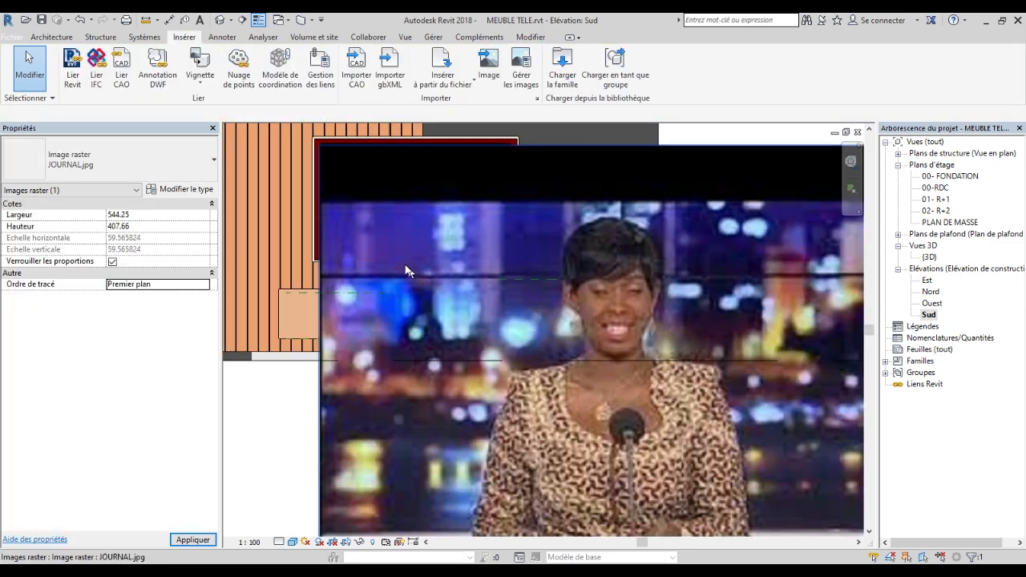
Select the JOURNAL.jpg image and scale it down proportionally to about 176 × 132 over the TV screen.
scroll(560, 352, "down", 4)
left_click(565, 370)
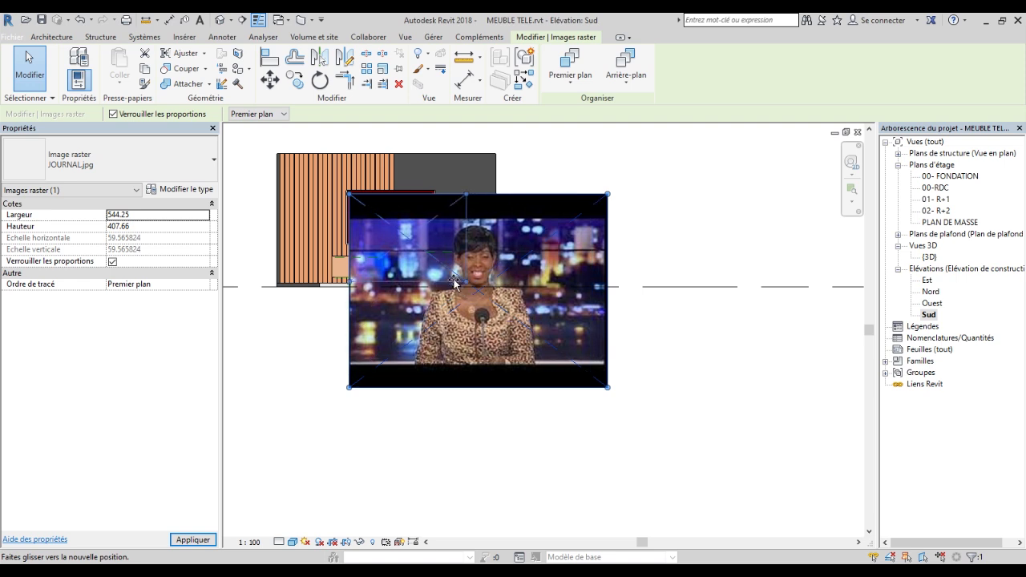
left_click_drag(435, 271, 433, 255)
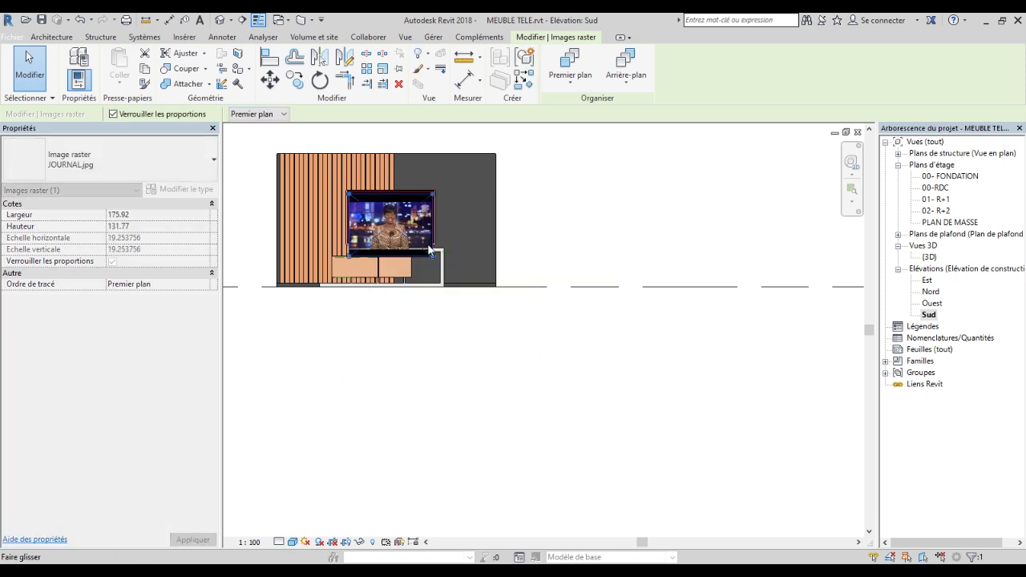
Reduce the JOURNAL.jpg image further from its lower-left corner to about 142 × 107 with proportions locked.
scroll(412, 213, "up", 2)
scroll(409, 214, "up", 2)
scroll(274, 306, "up", 2)
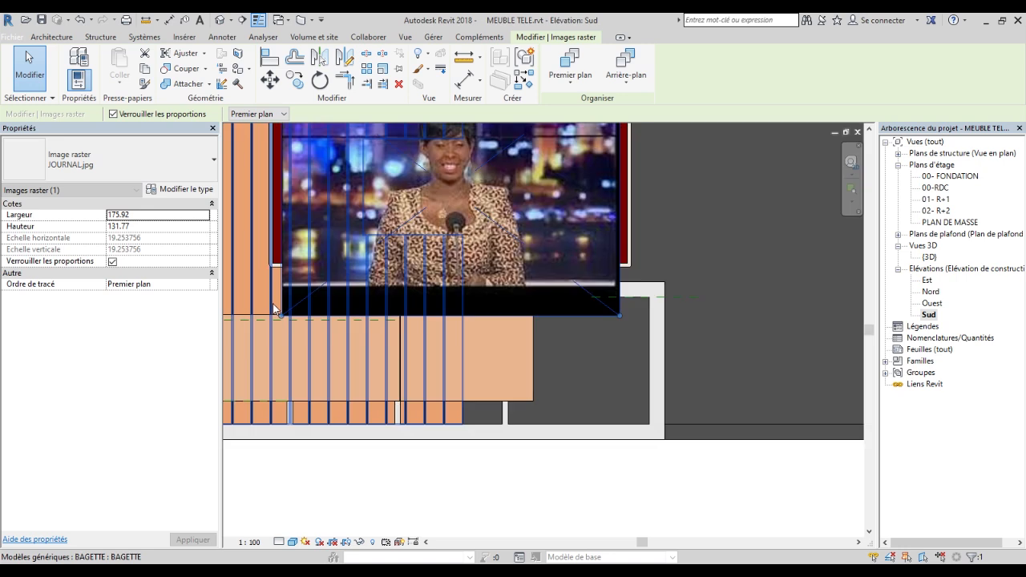
left_click_drag(282, 319, 345, 267)
scroll(461, 244, "down", 2)
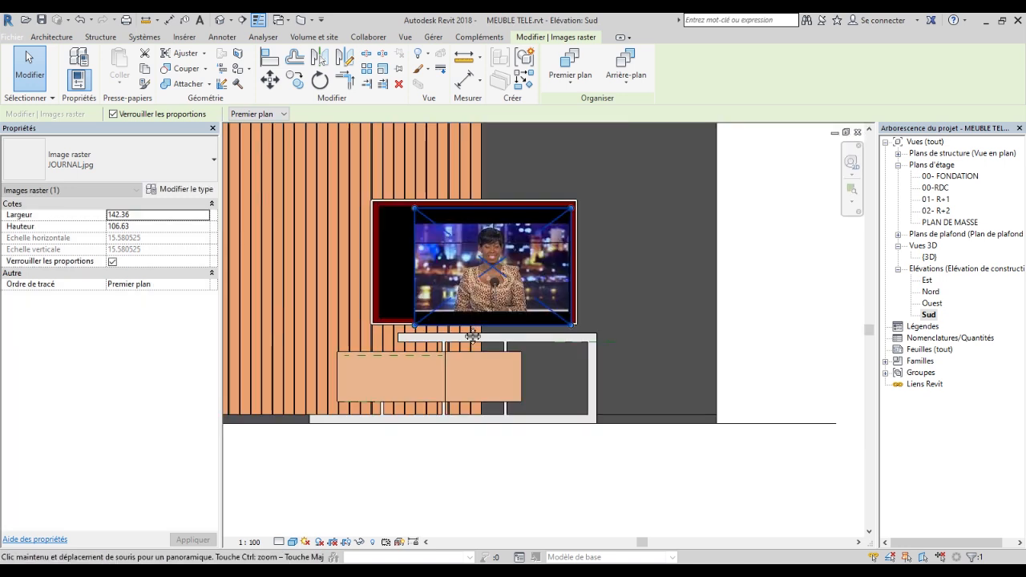
Shrink the JOURNAL.jpg image to about 129.5 × 97, centre it within the TV frame and clear the selection.
scroll(461, 360, "up", 4)
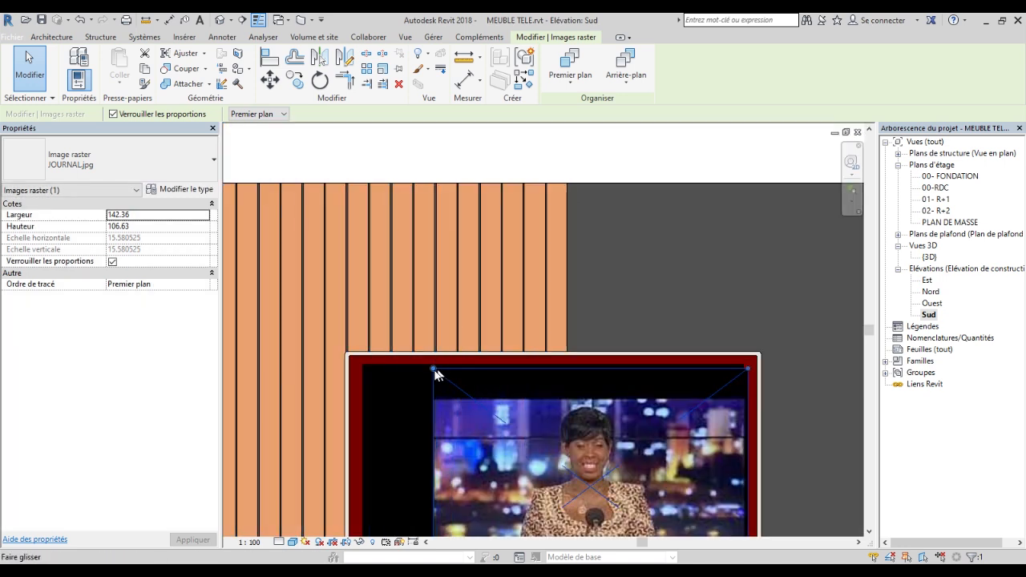
left_click_drag(432, 368, 497, 387)
scroll(460, 335, "down", 1)
scroll(493, 391, "up", 1)
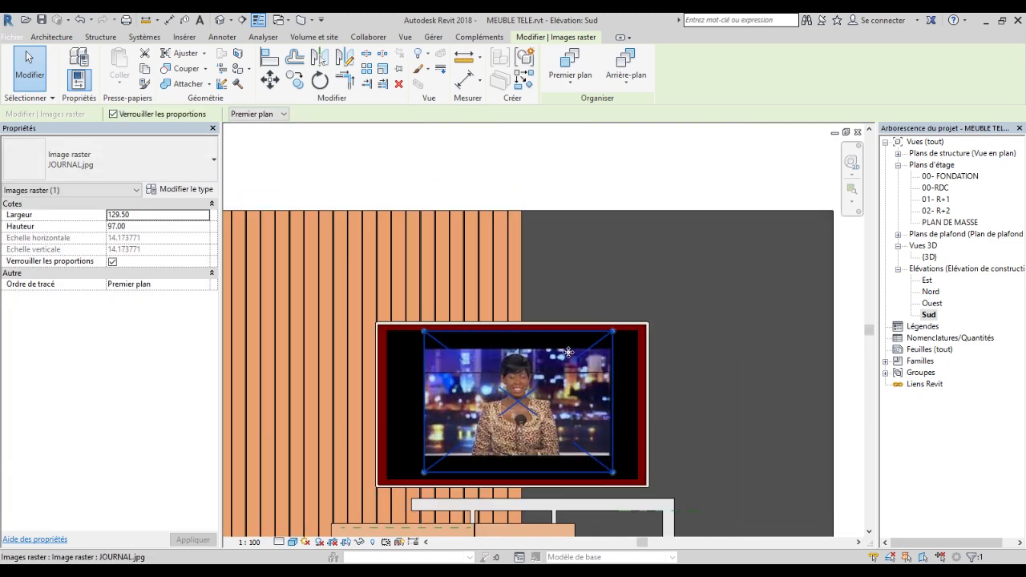
left_click(646, 265)
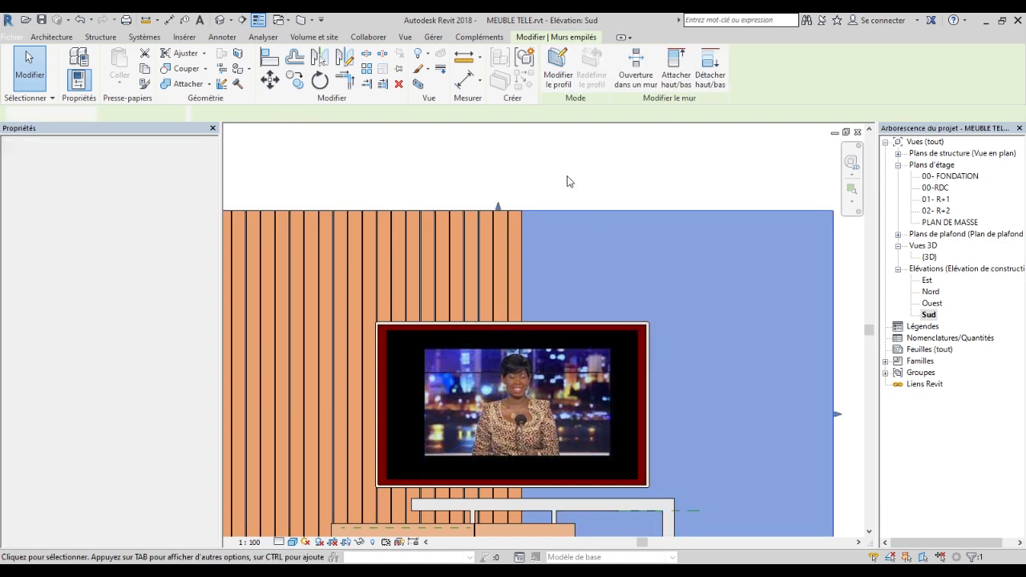
left_click(566, 179)
Examine how the news picture fits the TV screen and the surrounding unit in the Sud elevation.
scroll(467, 361, "down", 2)
scroll(622, 348, "up", 1)
scroll(422, 354, "up", 3)
scroll(516, 327, "down", 4)
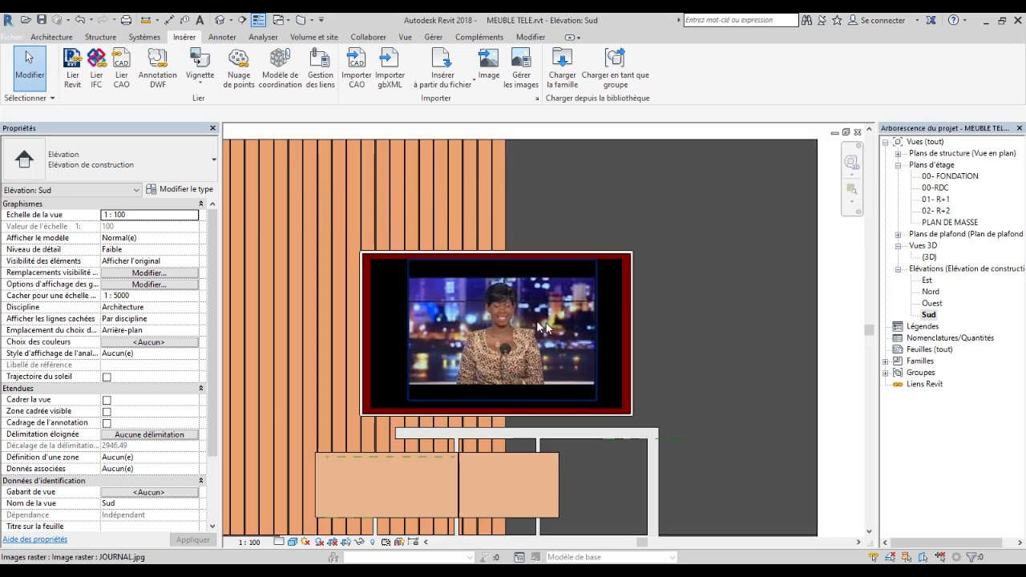
scroll(472, 357, "up", 2)
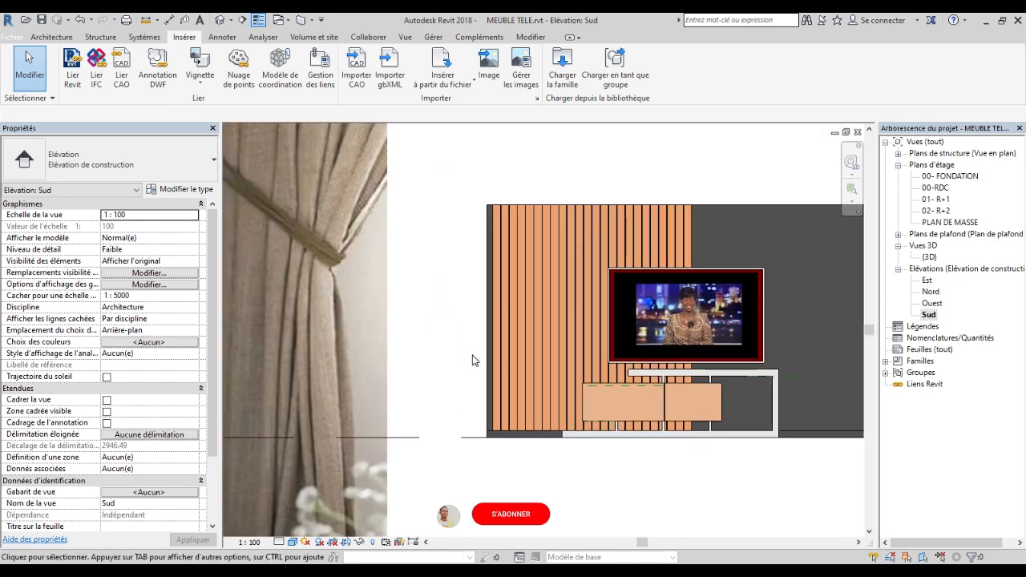
scroll(474, 377, "up", 3)
scroll(472, 377, "down", 4)
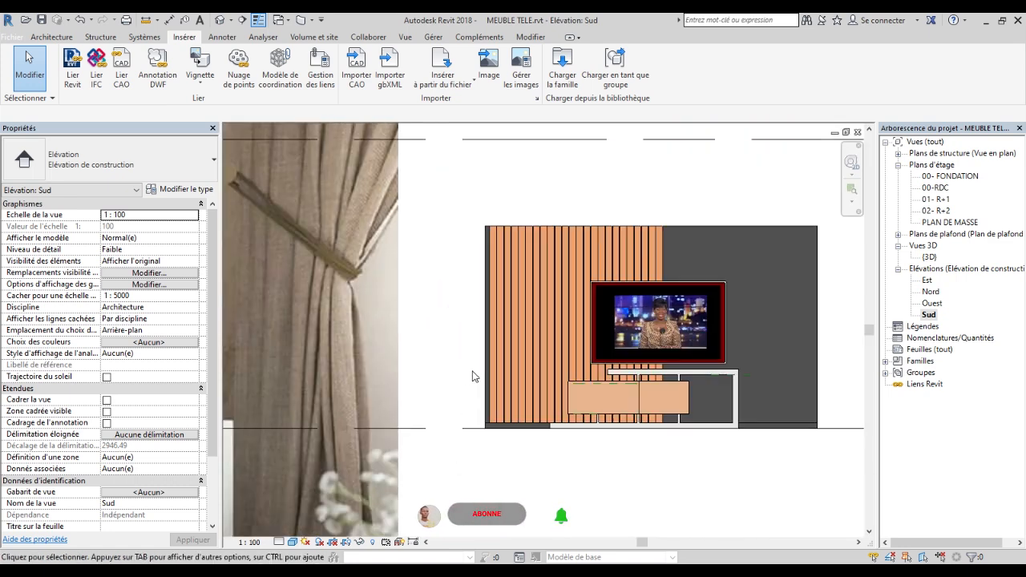